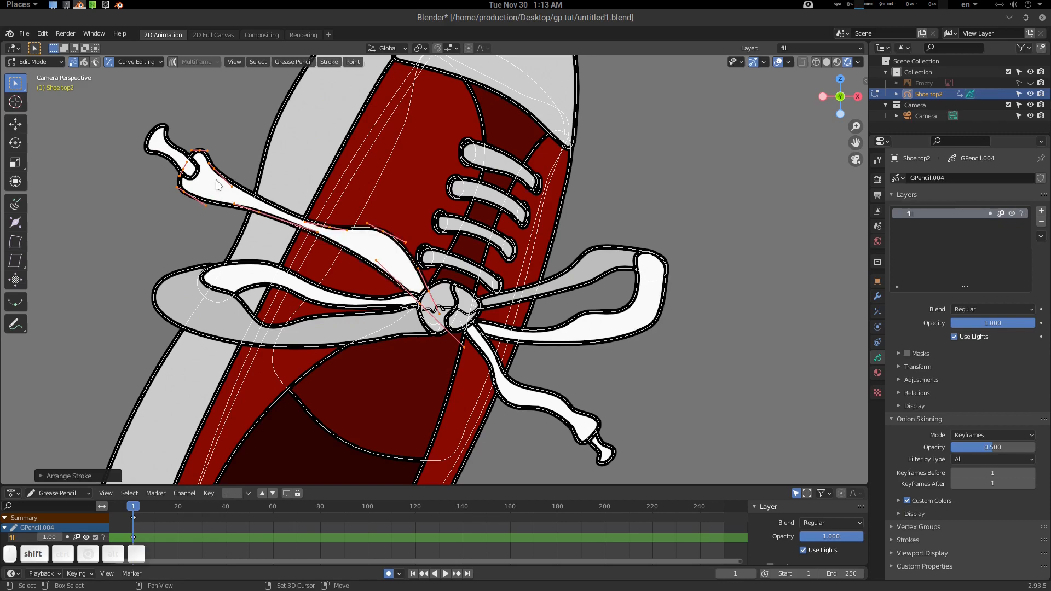
# Step: Switch the shoe drawing from Edit Mode to Draw mode and draw short crease strokes on the toe
pyautogui.scroll(-5, 168, 188)
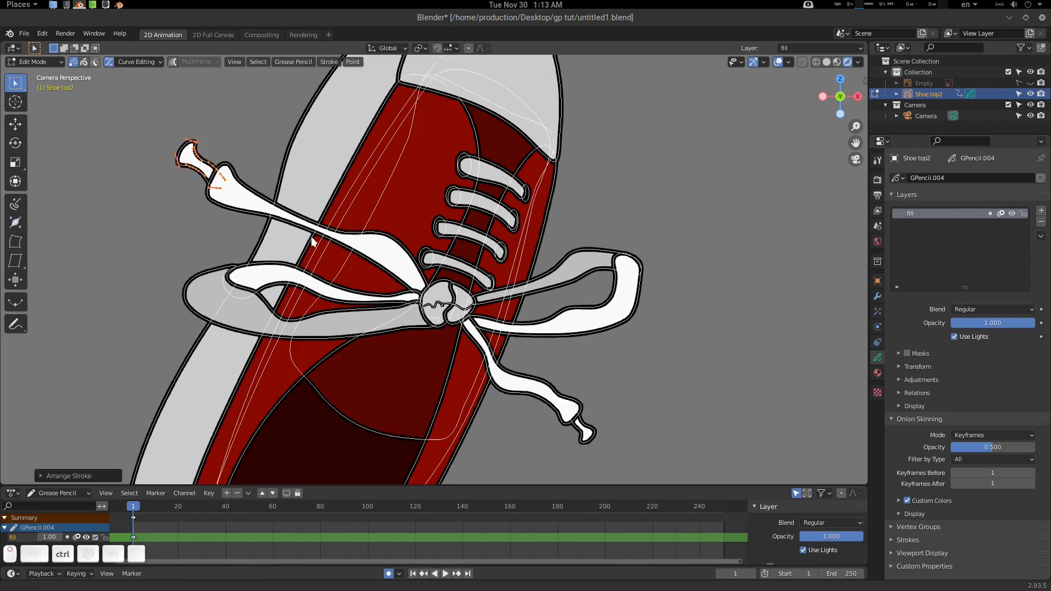
pyautogui.press('Tab')
pyautogui.scroll(4, 377, 154)
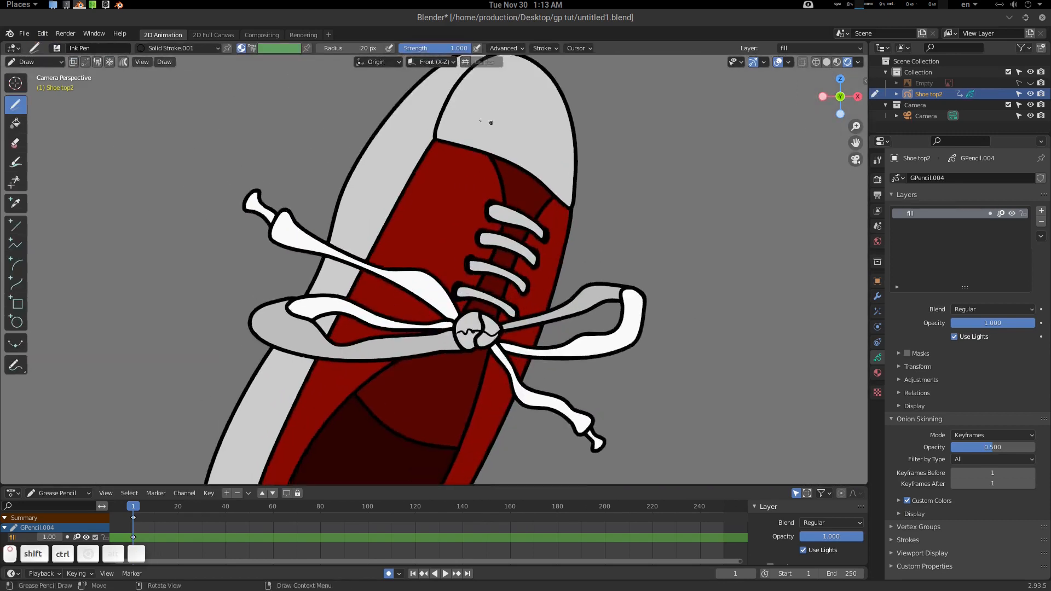
pyautogui.press('Home')
pyautogui.scroll(4, 409, 260)
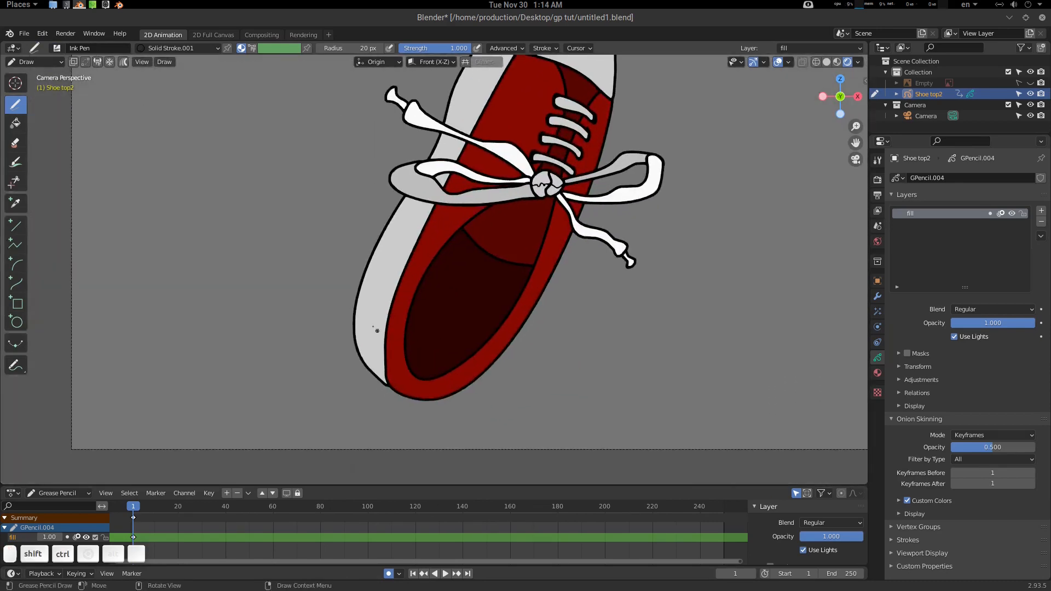
pyautogui.scroll(-4, 433, 268)
pyautogui.scroll(5, 433, 267)
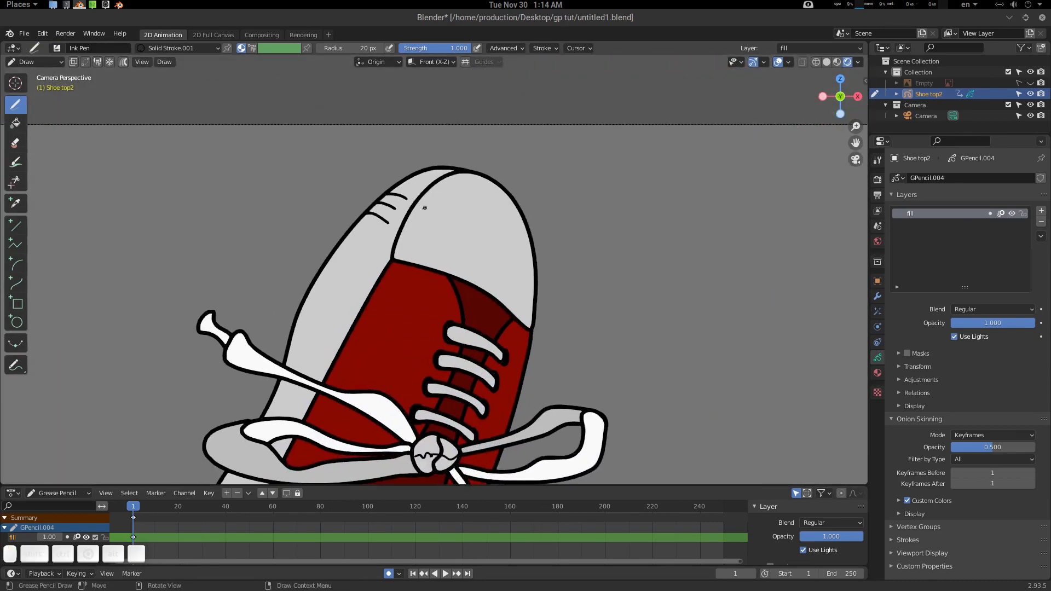
pyautogui.scroll(-5, 432, 267)
pyautogui.scroll(5, 473, 261)
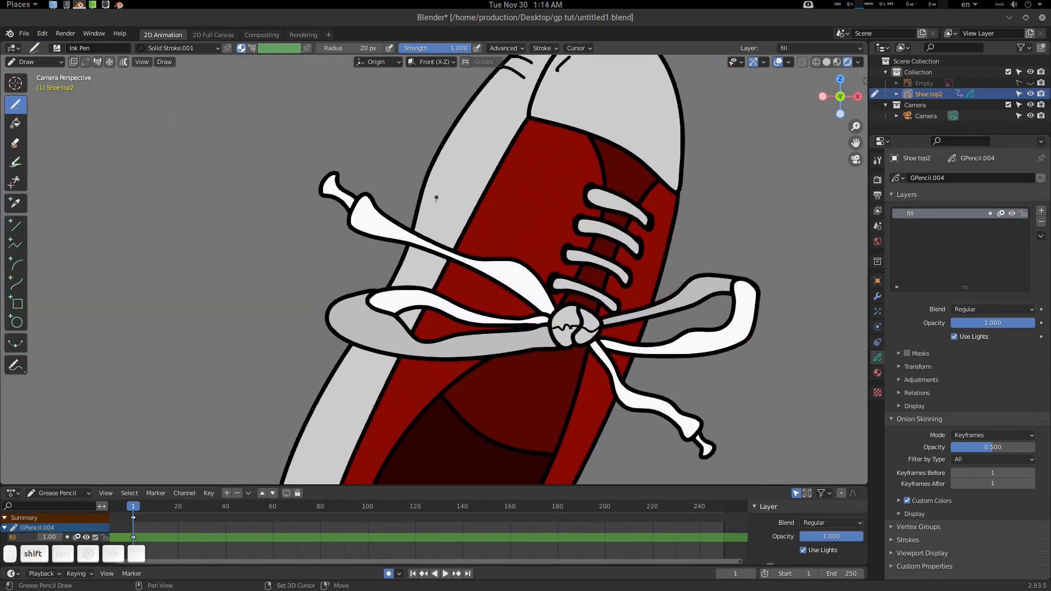
# Step: Draw two long crease strokes down the shoe's white side across the laces and select both in Edit Mode
pyautogui.moveTo(437, 200); pyautogui.dragTo(361, 354)
pyautogui.moveTo(457, 203); pyautogui.dragTo(408, 306)
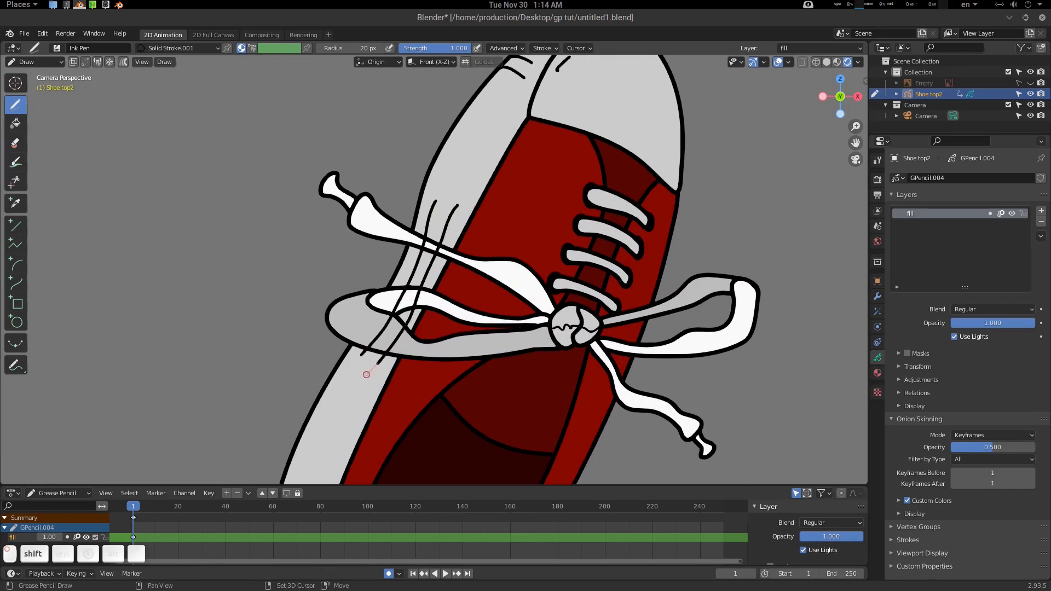
pyautogui.press('Tab')
pyautogui.press('l')
pyautogui.hotkey('shift', 'r')
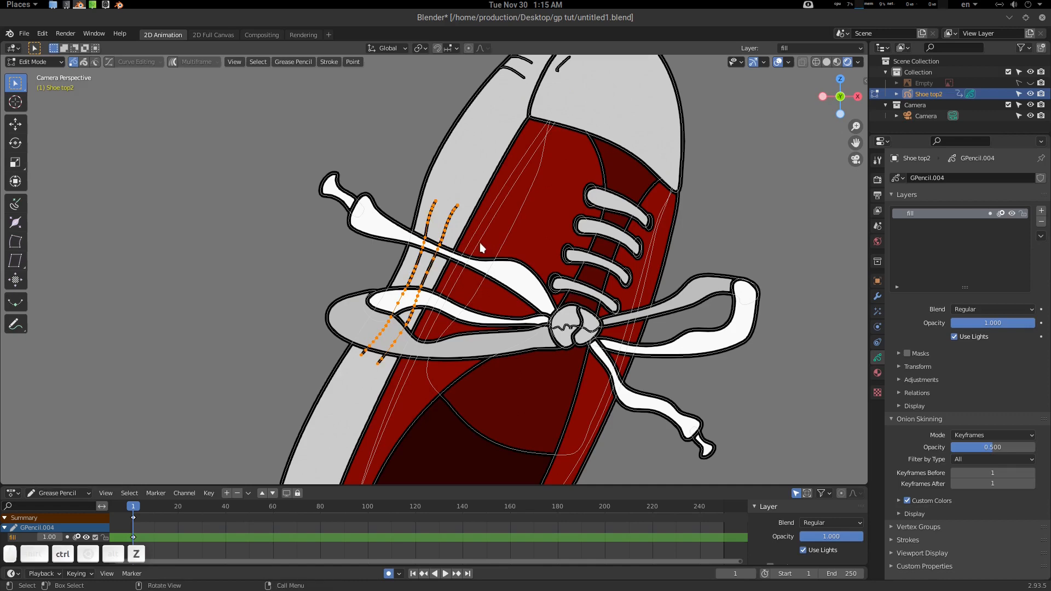
# Step: Fit the whole shoe in the camera view and return to Object Mode
pyautogui.press('Home')
pyautogui.hotkey('ctrl', 'Tab')
pyautogui.click(508, 215)
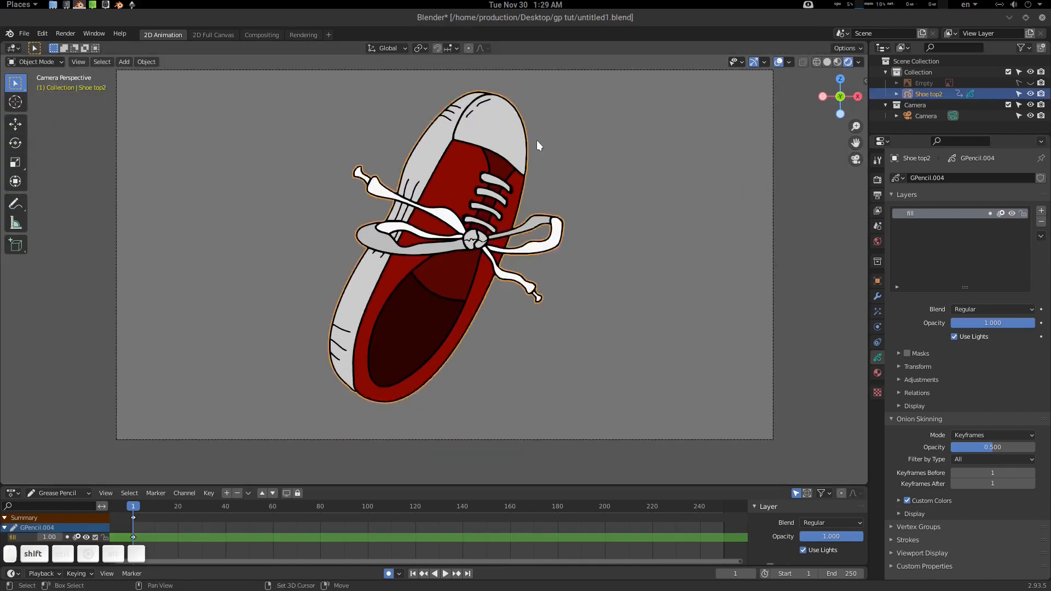
# Step: Export the shoe drawing as SVG and import it into Inkscape as editable objects
pyautogui.click(24, 34)
pyautogui.click(185, 225)
pyautogui.click(765, 219)
pyautogui.click(752, 244)
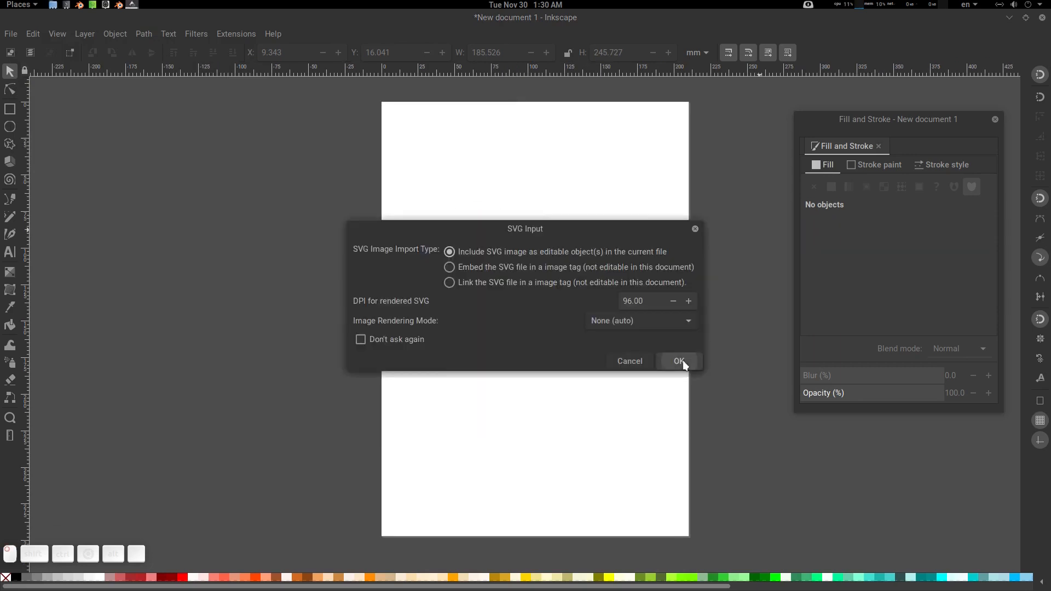
pyautogui.click(679, 361)
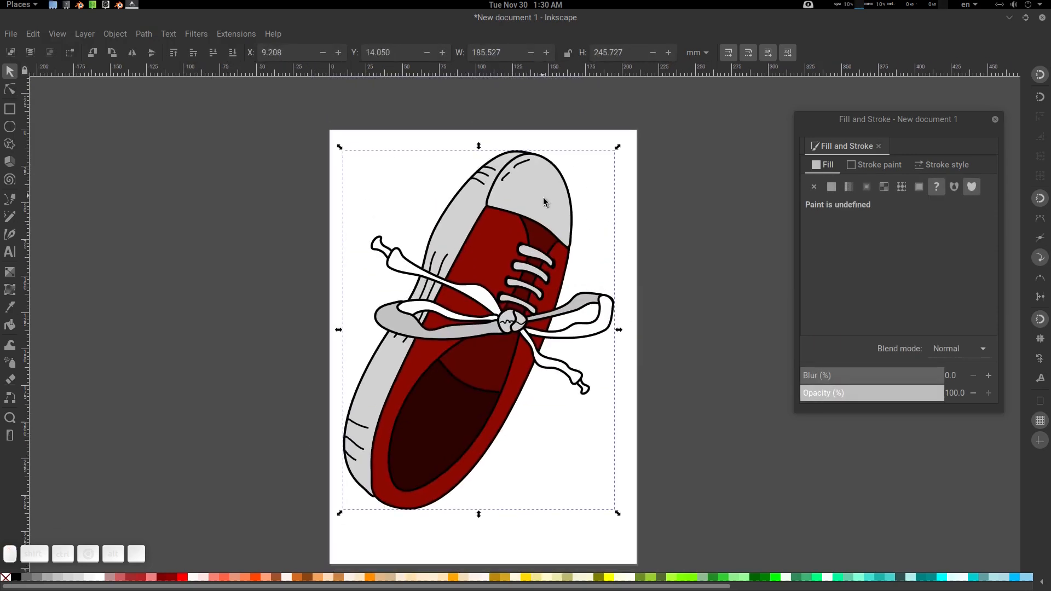
# Step: Show the path nodes of the shoe's red upper with the Node tool
pyautogui.click(144, 33)
pyautogui.press('Escape')
pyautogui.press('n')
pyautogui.click(473, 340)
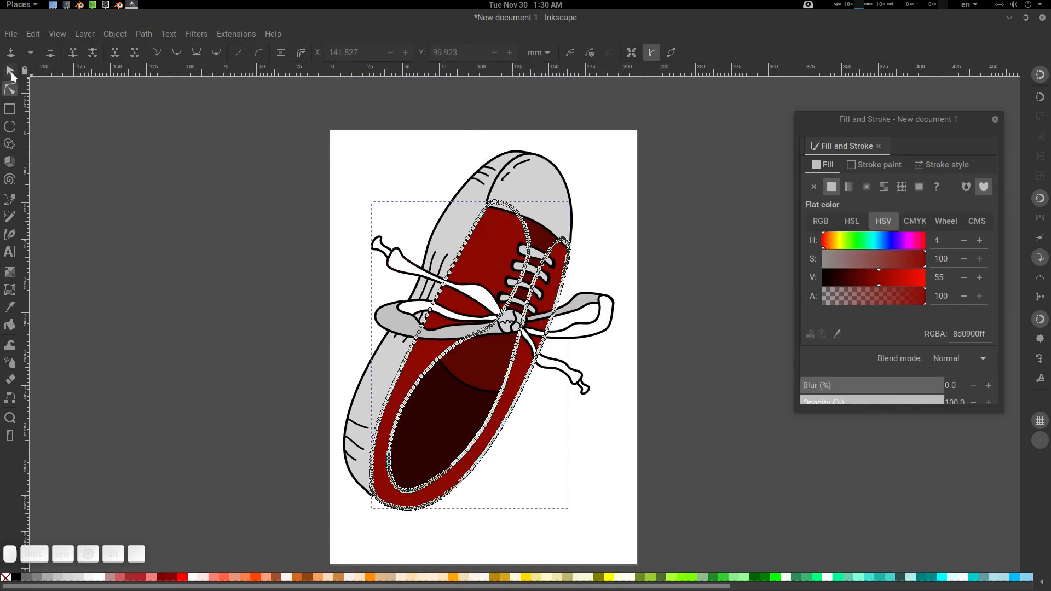
# Step: Add a stroke to the shoe's filled shapes and set its width to 3 px
pyautogui.click(526, 180)
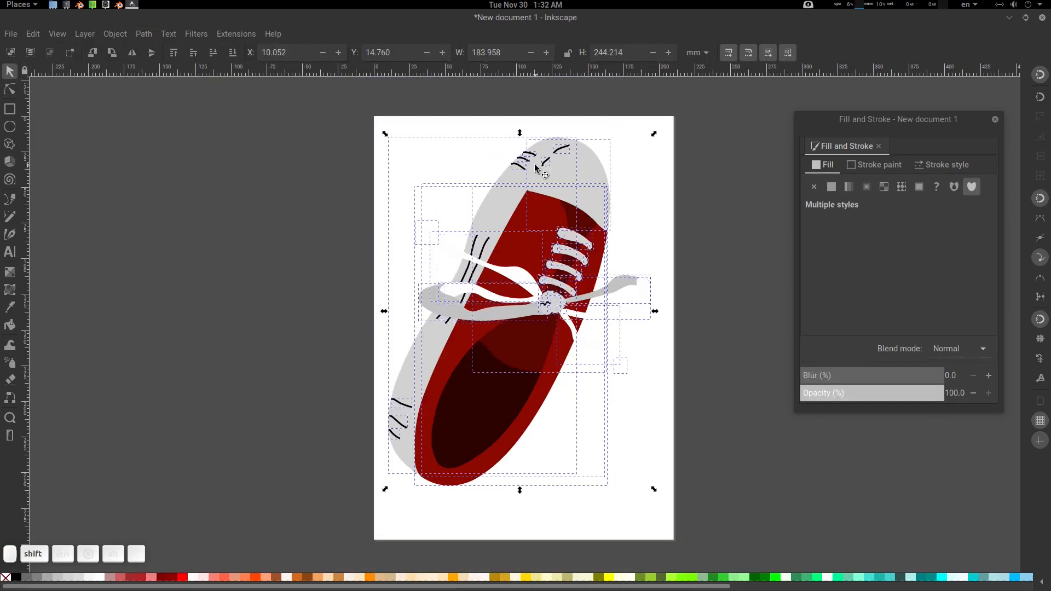
pyautogui.click(874, 164)
pyautogui.click(942, 164)
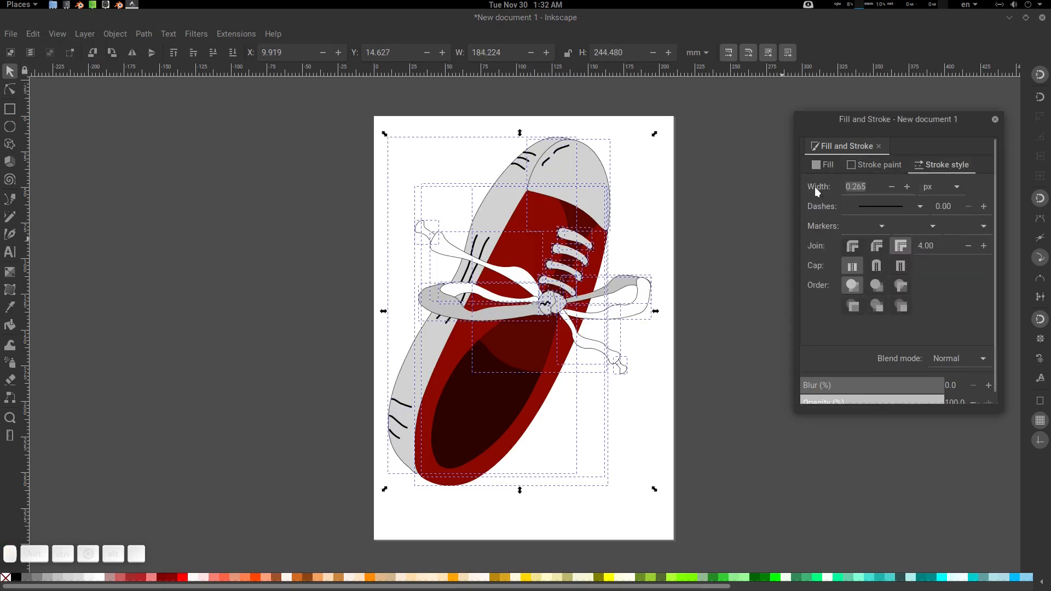
pyautogui.click(621, 325)
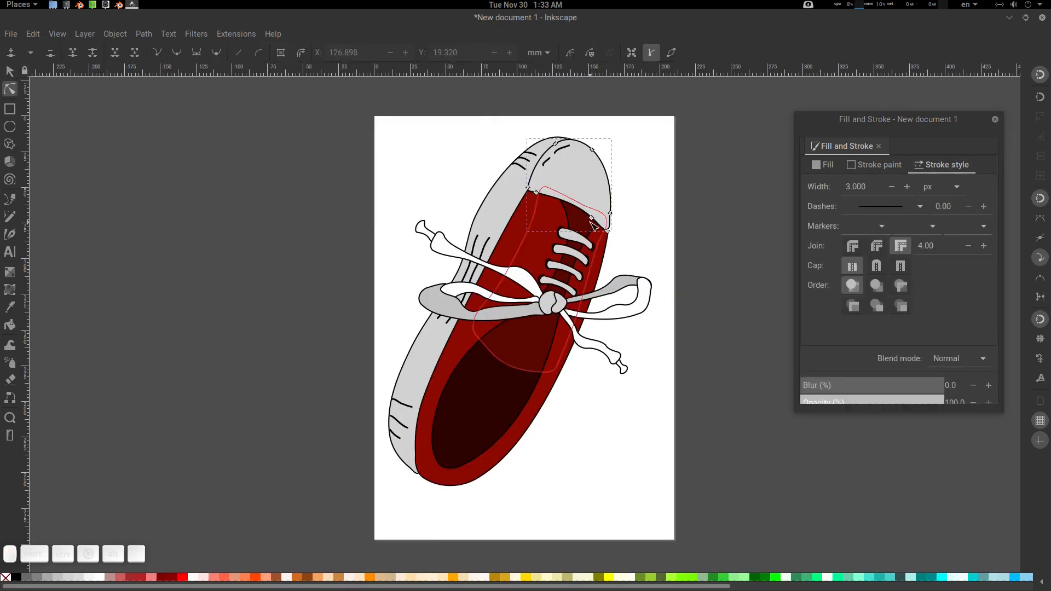
pyautogui.hotkey('ctrl', 'z')
# Step: Switch back to Blender and put the shoe drawing in Edit Mode
pyautogui.click(79, 5)
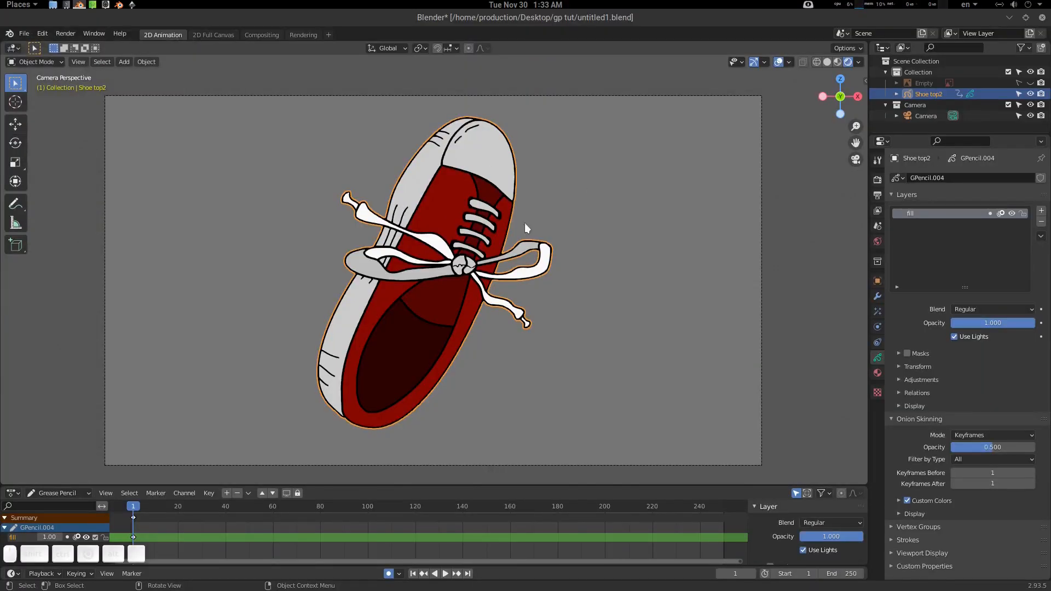
pyautogui.press('Tab')
pyautogui.click(110, 61)
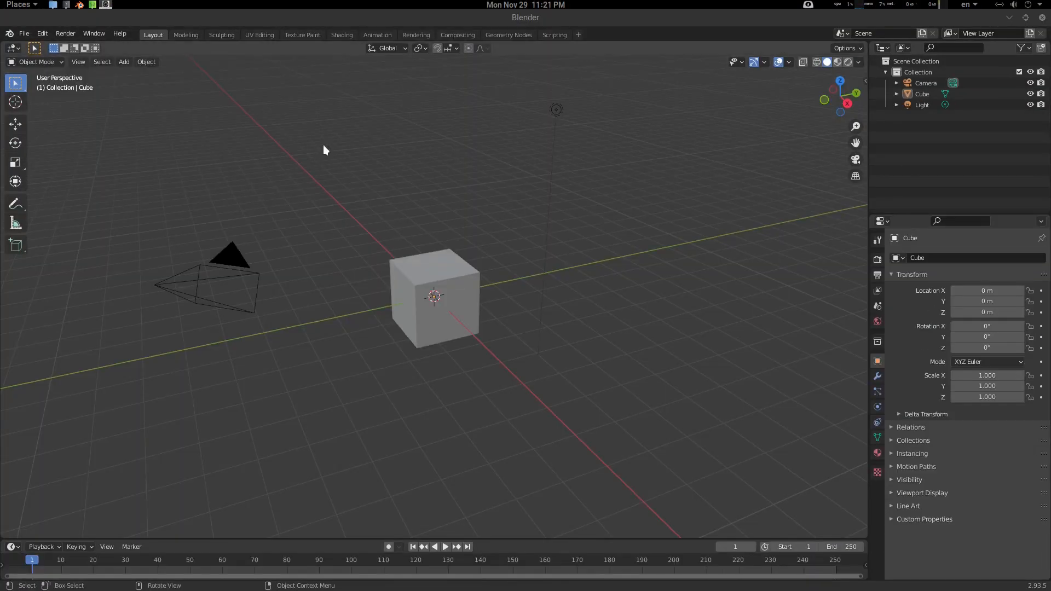
# Step: Check the installed Blender version in the About Blender information
pyautogui.click(10, 33)
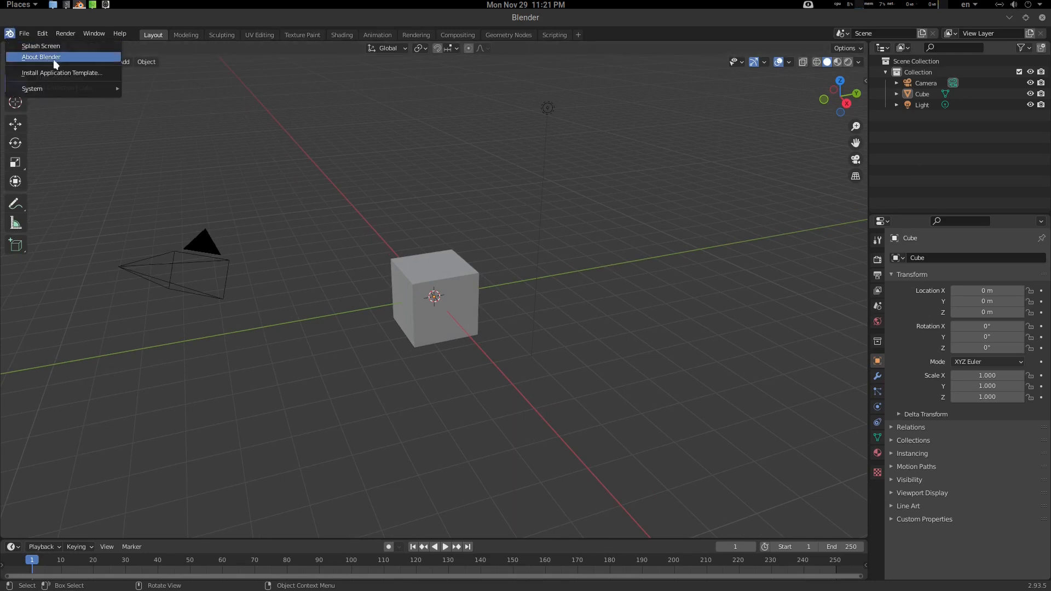
pyautogui.click(41, 57)
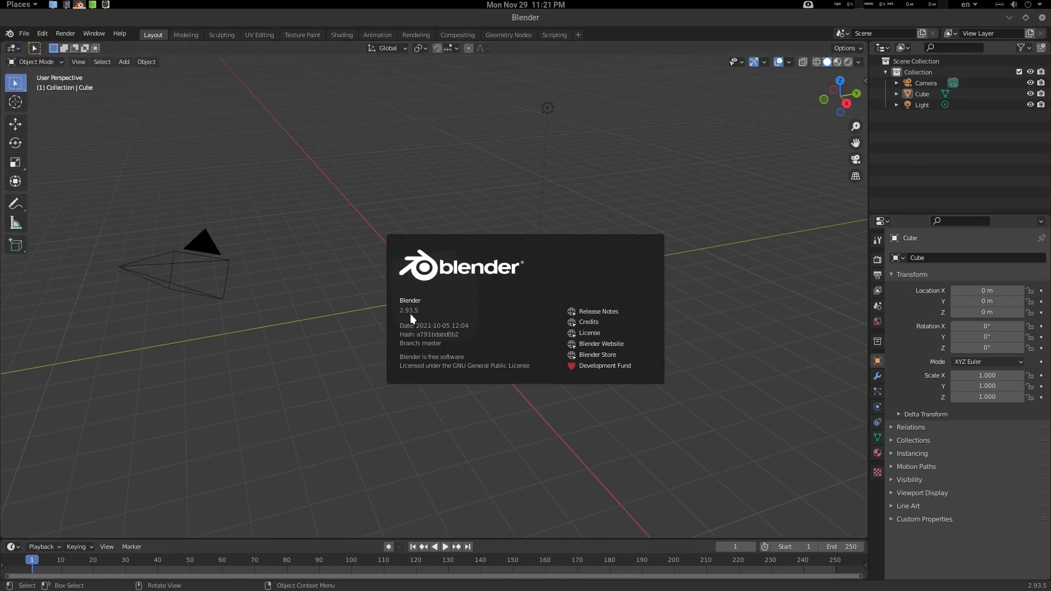
pyautogui.moveTo(339, 289); pyautogui.dragTo(416, 280, button='middle')
# Step: Create a new 2D Animation file without saving the current scene
pyautogui.click(22, 34)
pyautogui.moveTo(49, 46)
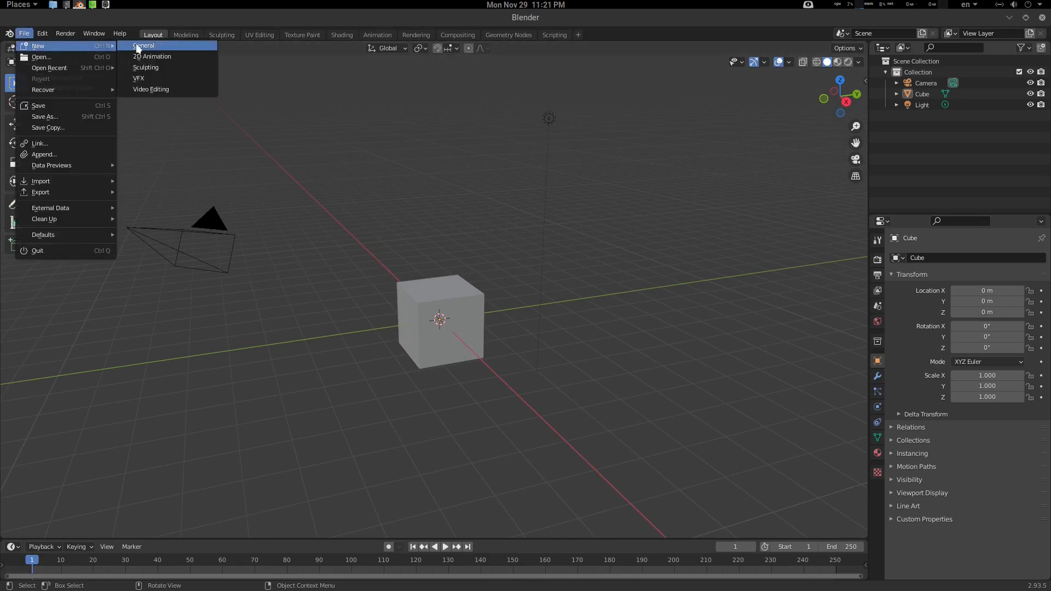
pyautogui.click(178, 54)
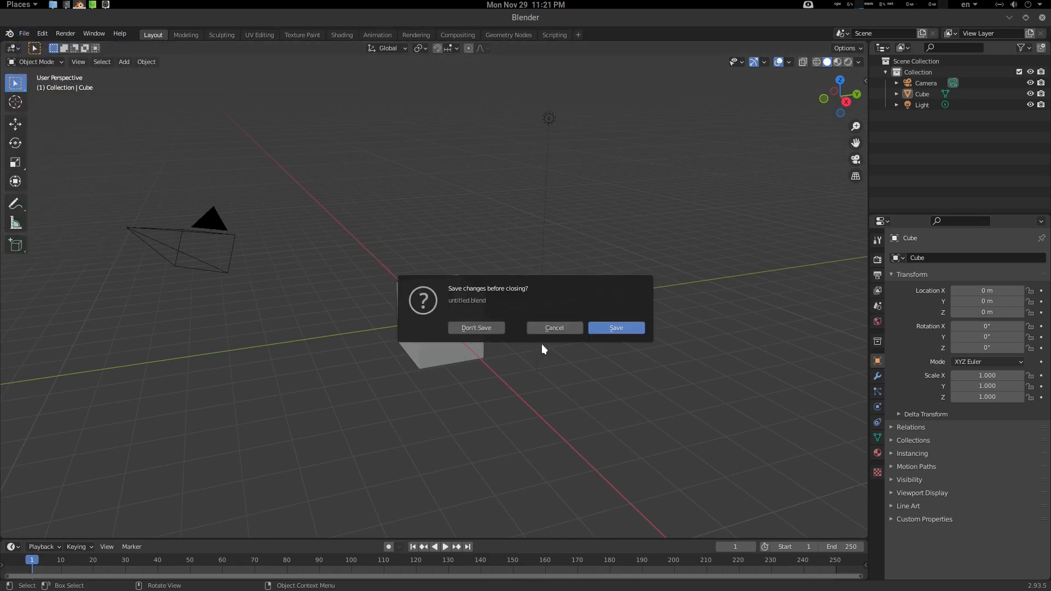
pyautogui.click(488, 329)
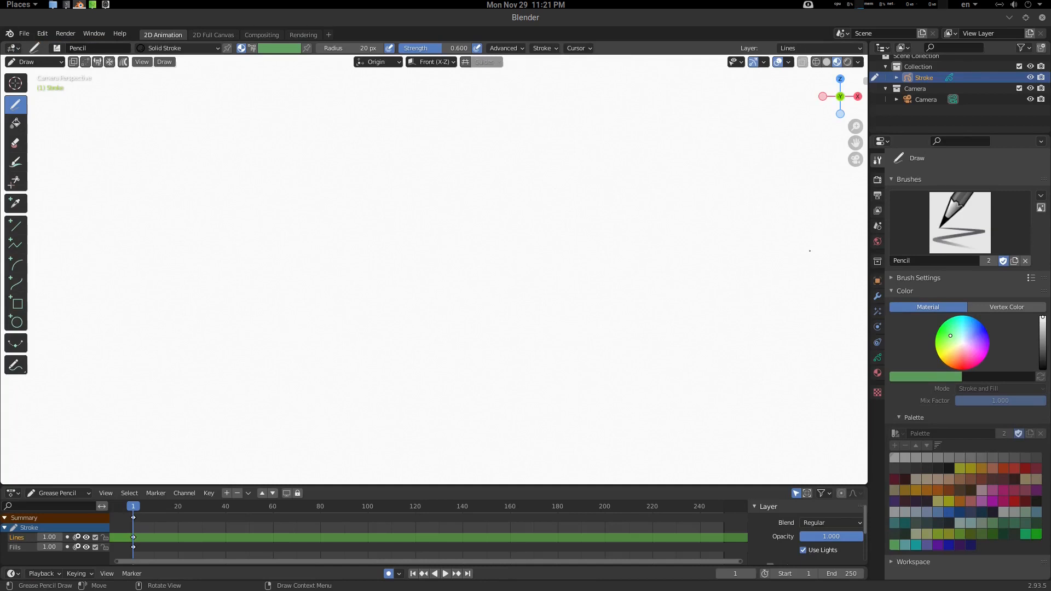
# Step: Darken the world background color from white to a medium grey
pyautogui.click(877, 241)
pyautogui.click(972, 252)
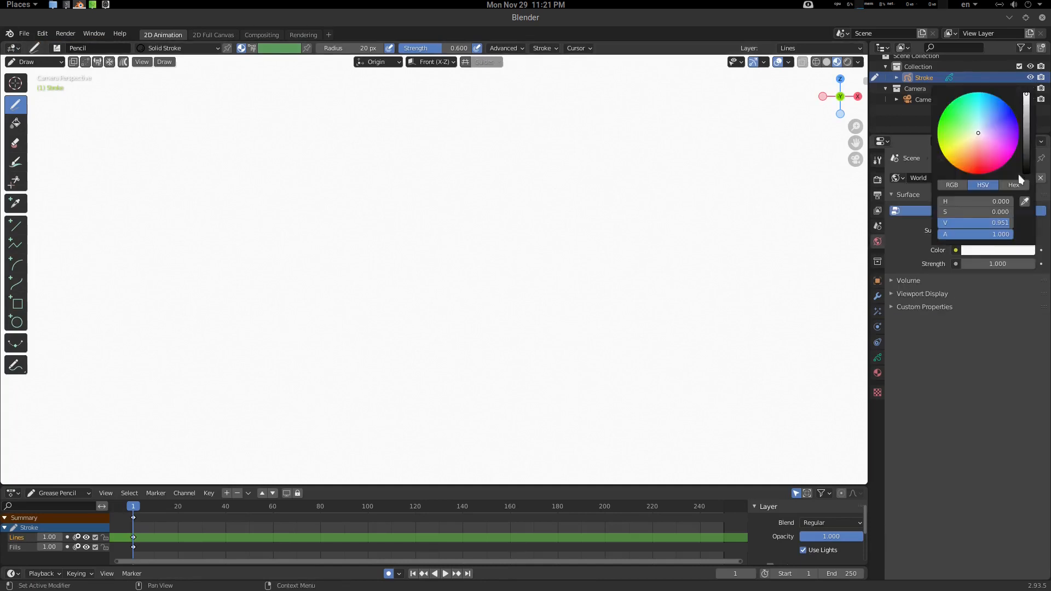
pyautogui.click(1026, 136)
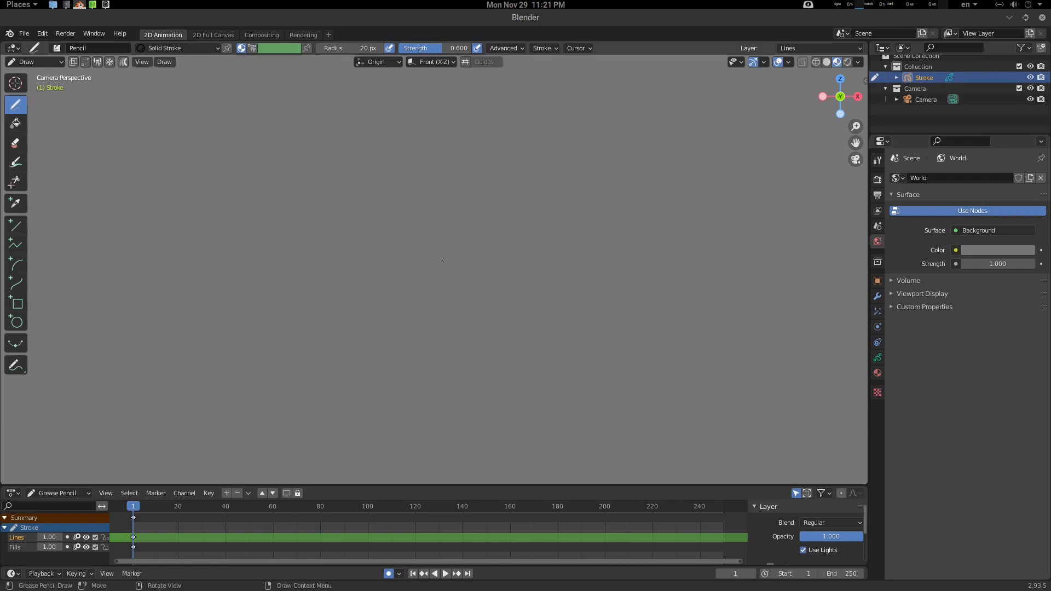
# Step: Switch to Object Mode and delete the default Stroke object from the collection
pyautogui.press('Home')
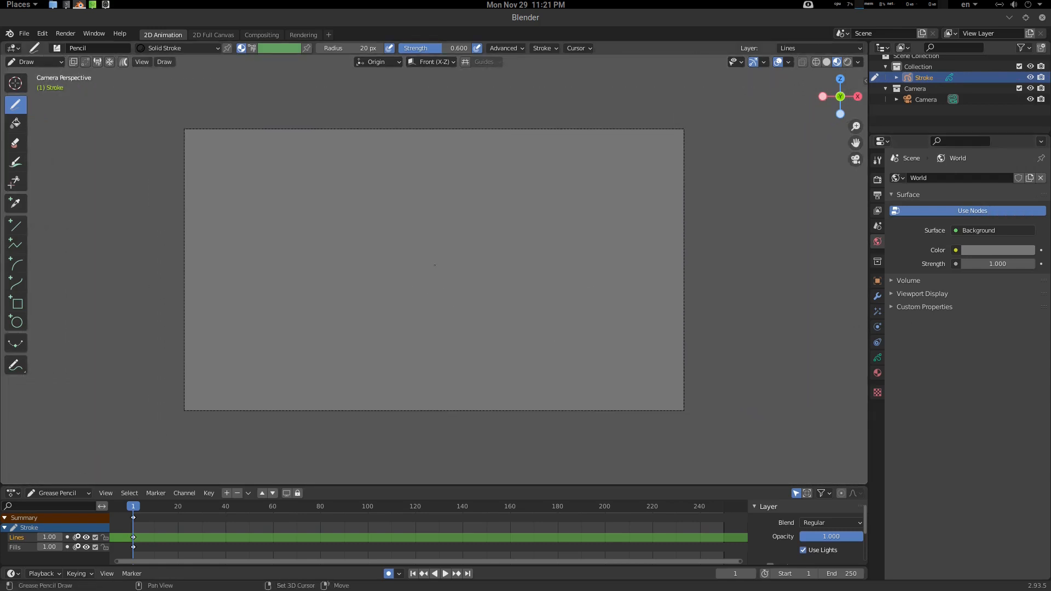
pyautogui.scroll(1, 908, 96)
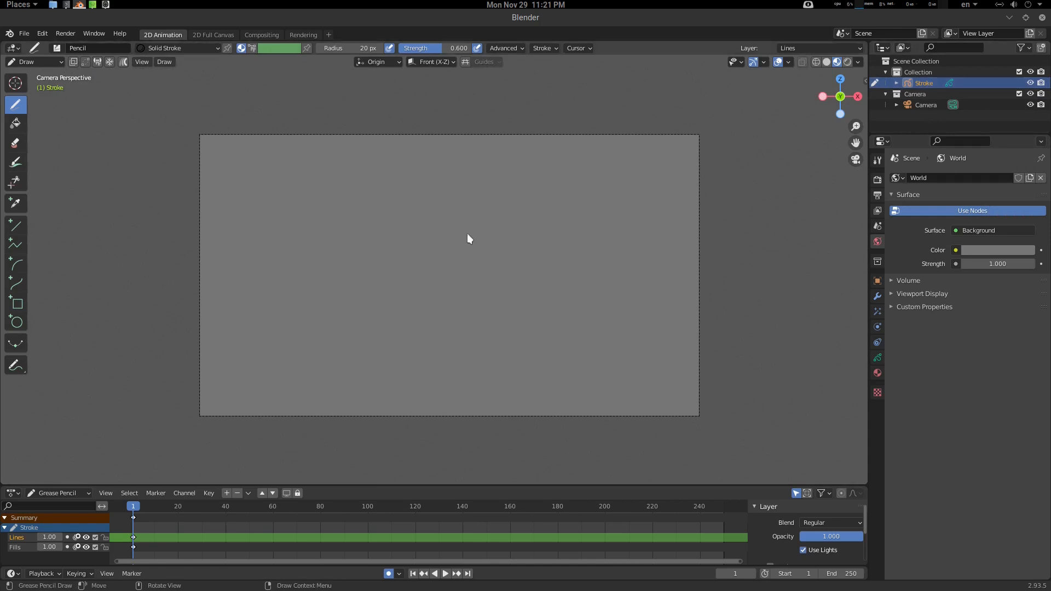
pyautogui.hotkey('ctrl', 'Tab')
pyautogui.click(397, 234)
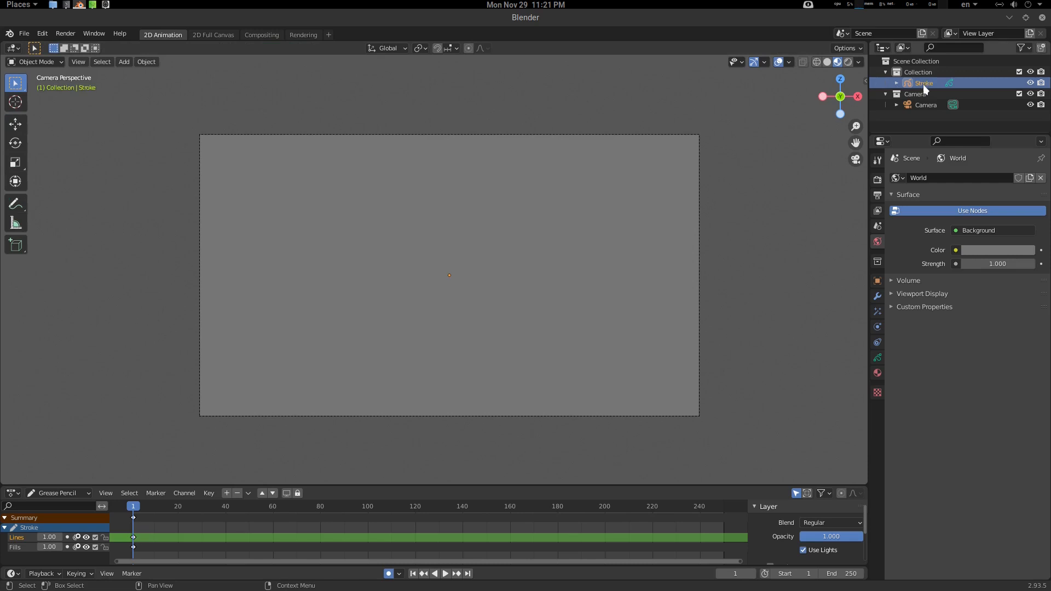
pyautogui.press('Delete')
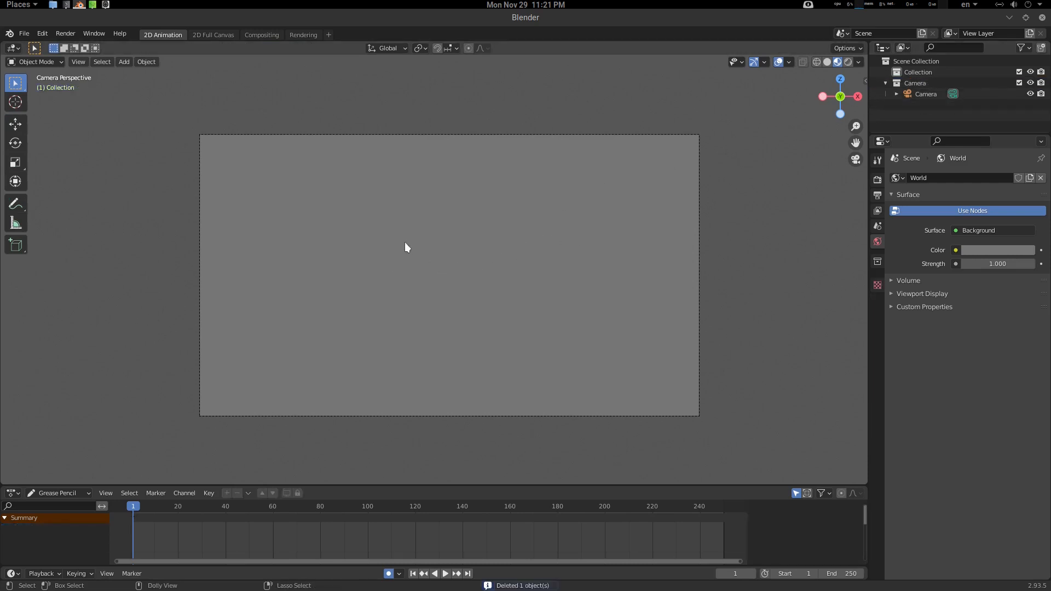
# Step: Save the file as untitled.blend in the gp tut folder on the Desktop
pyautogui.hotkey('ctrl', 'shift', 's')
pyautogui.press('Return')
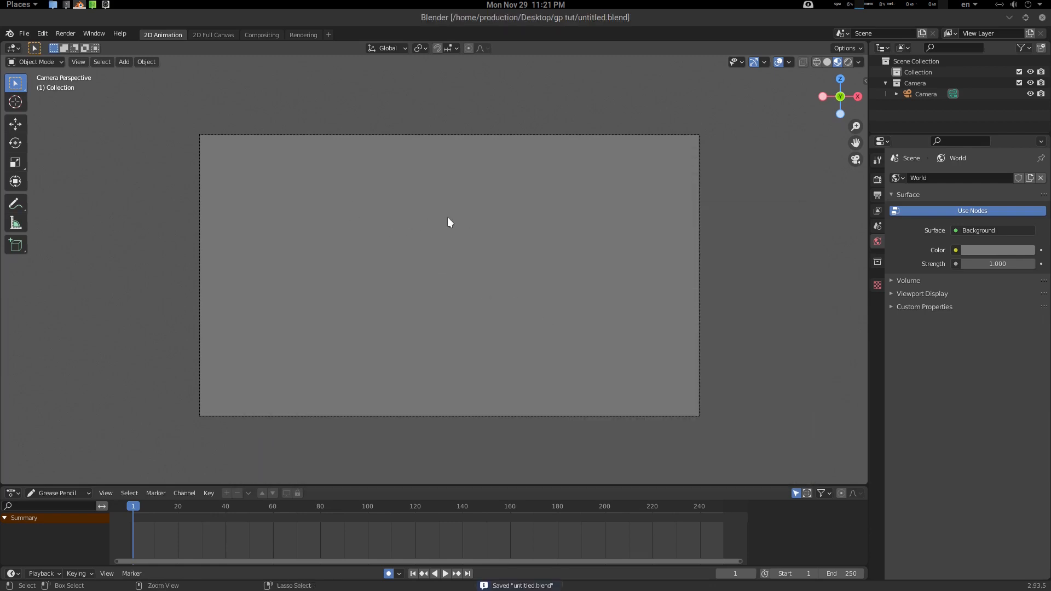
pyautogui.scroll(-2, 417, 228)
pyautogui.scroll(3, 419, 227)
pyautogui.hotkey('shift', 'a')
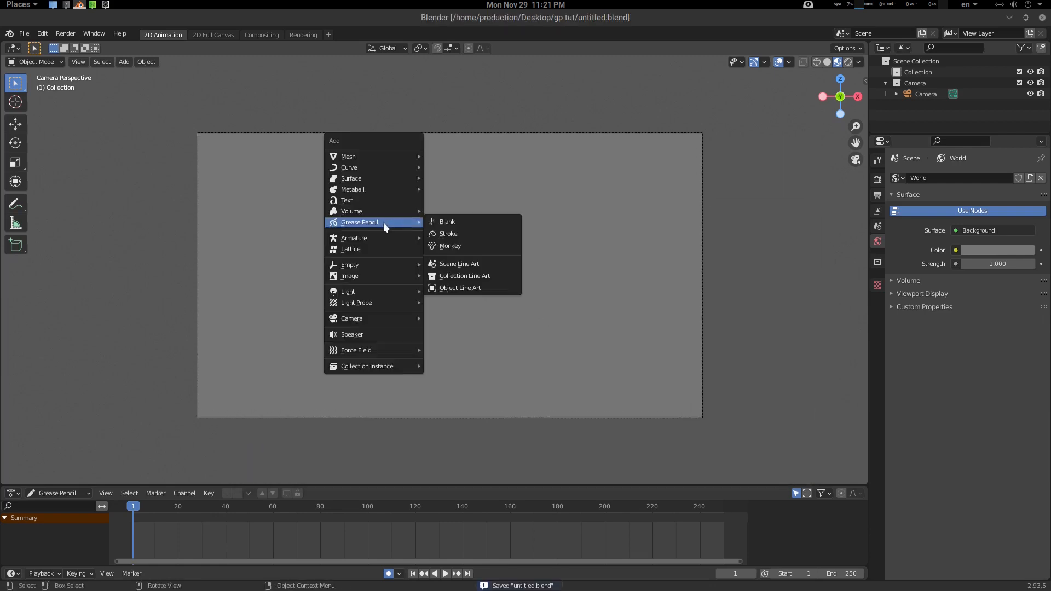
pyautogui.moveTo(381, 273)
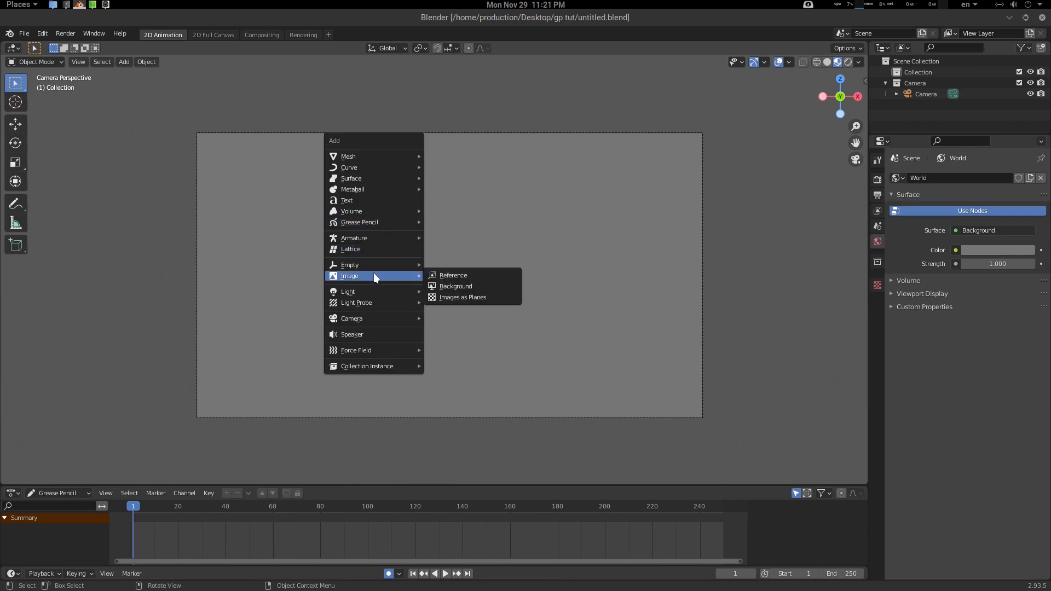
pyautogui.press('Escape')
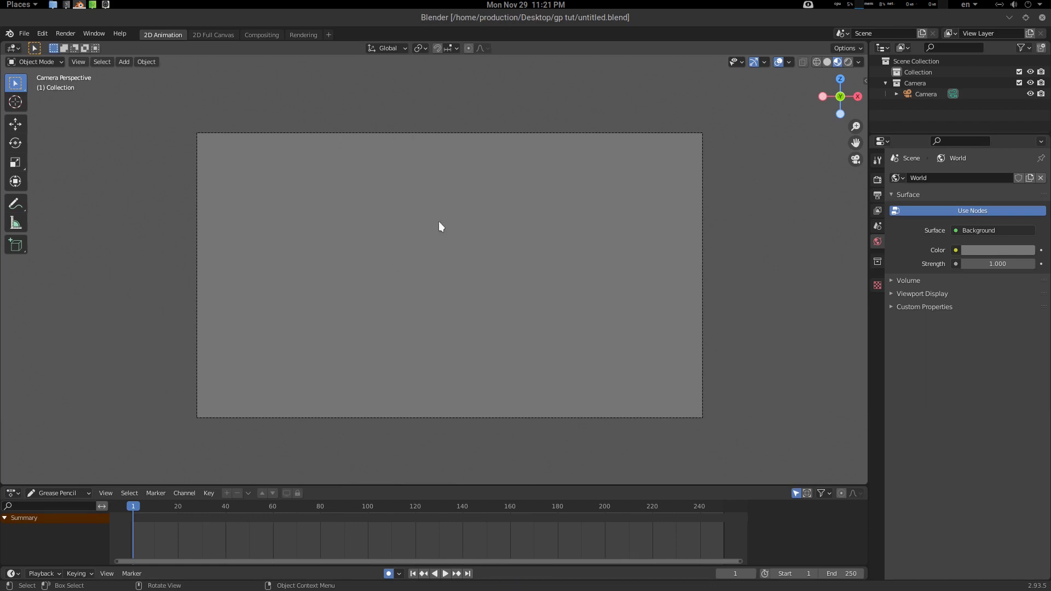
# Step: Search the system applications for "key" and launch KeyMon
pyautogui.press('super')
pyautogui.write('key')
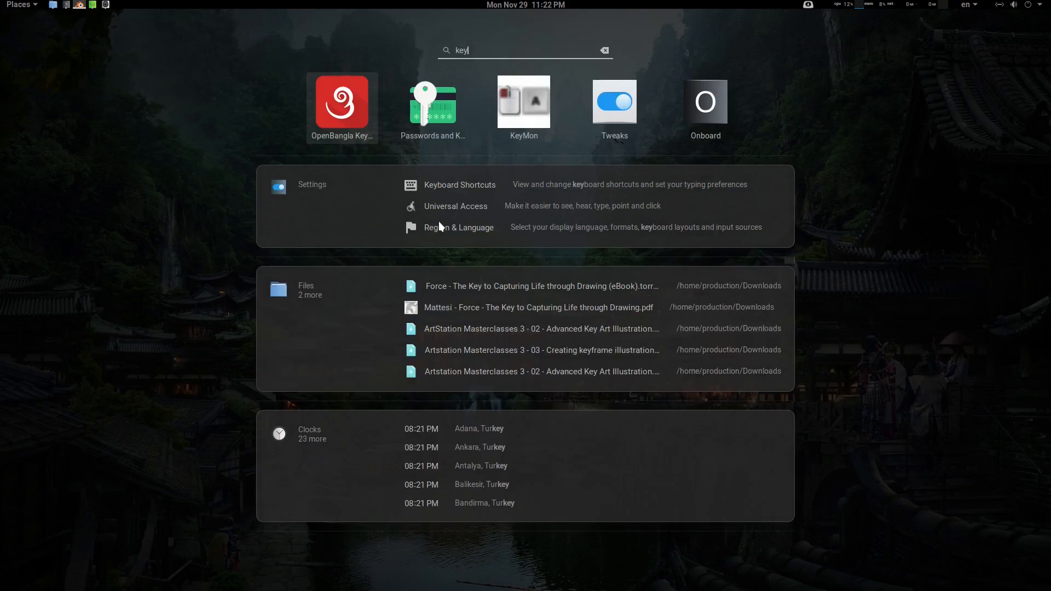
pyautogui.press('super')
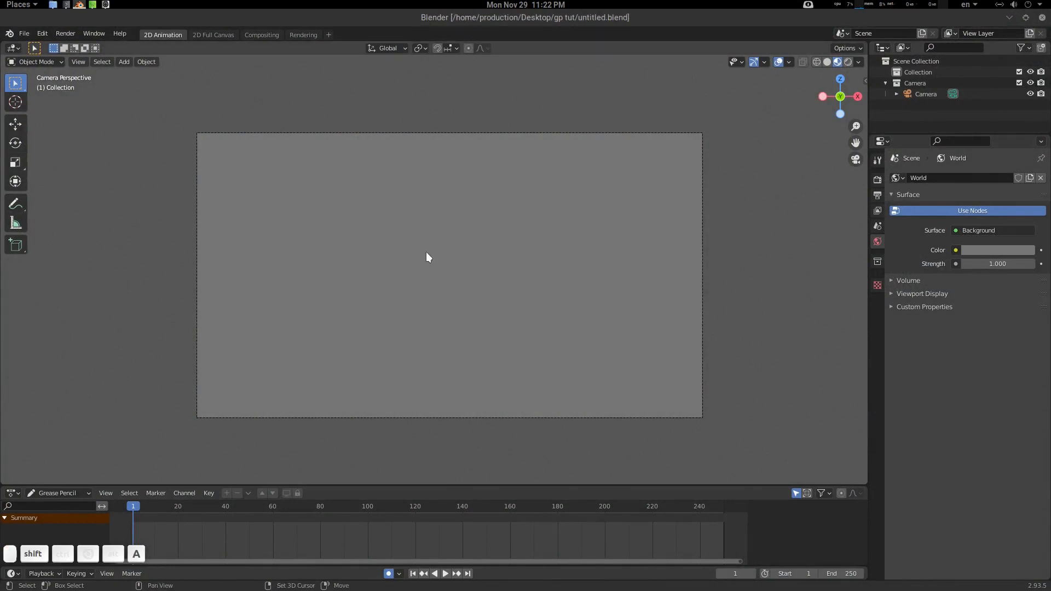
# Step: Add shoe5.jpg from the gp tut folder as a reference image aligned to the view
pyautogui.hotkey('shift', 'a')
pyautogui.moveTo(414, 258)
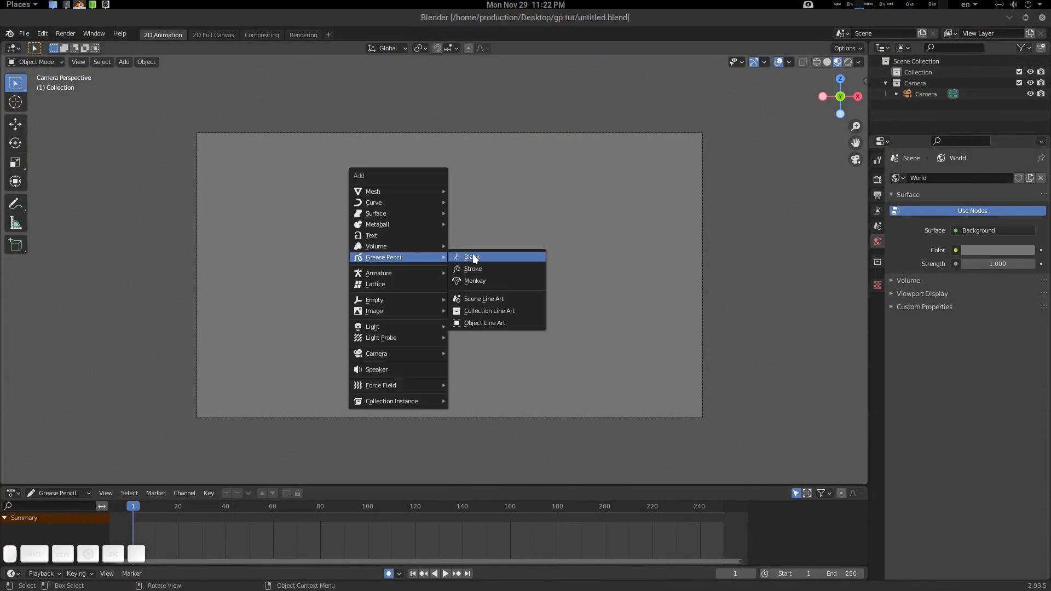
pyautogui.moveTo(399, 306)
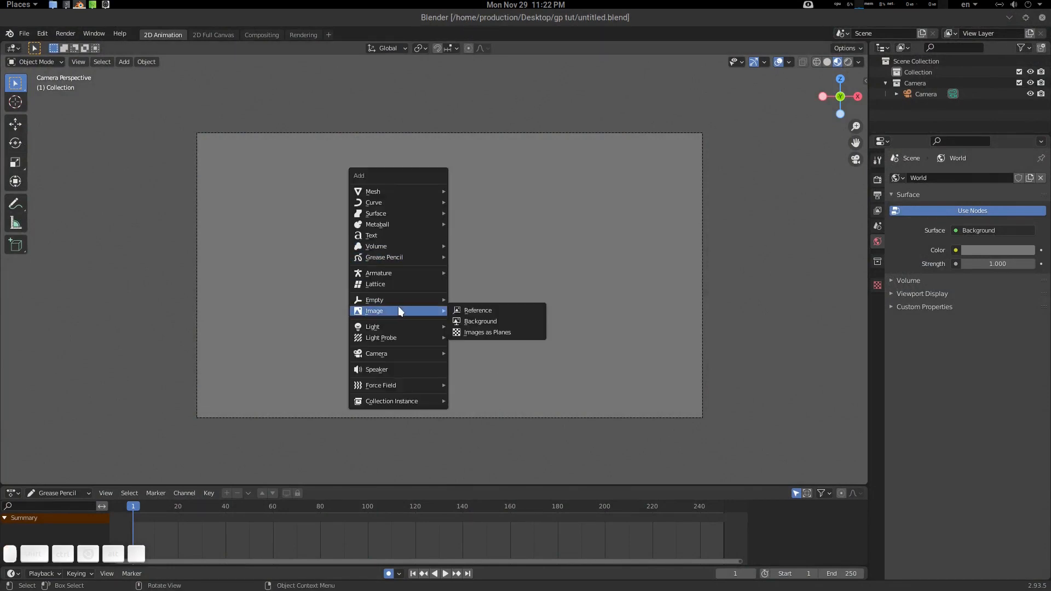
pyautogui.click(499, 310)
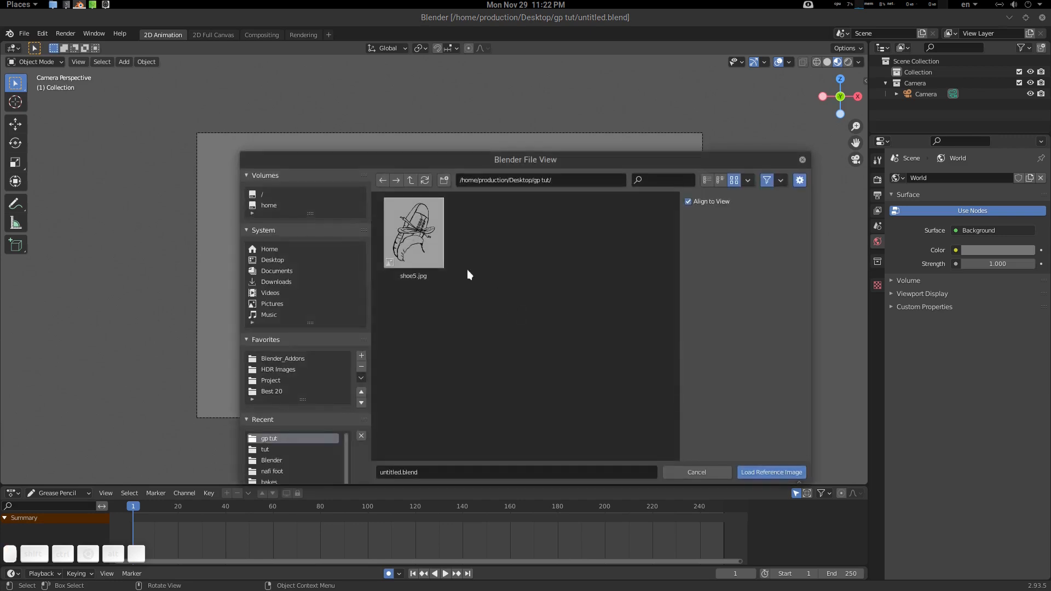
pyautogui.click(423, 248)
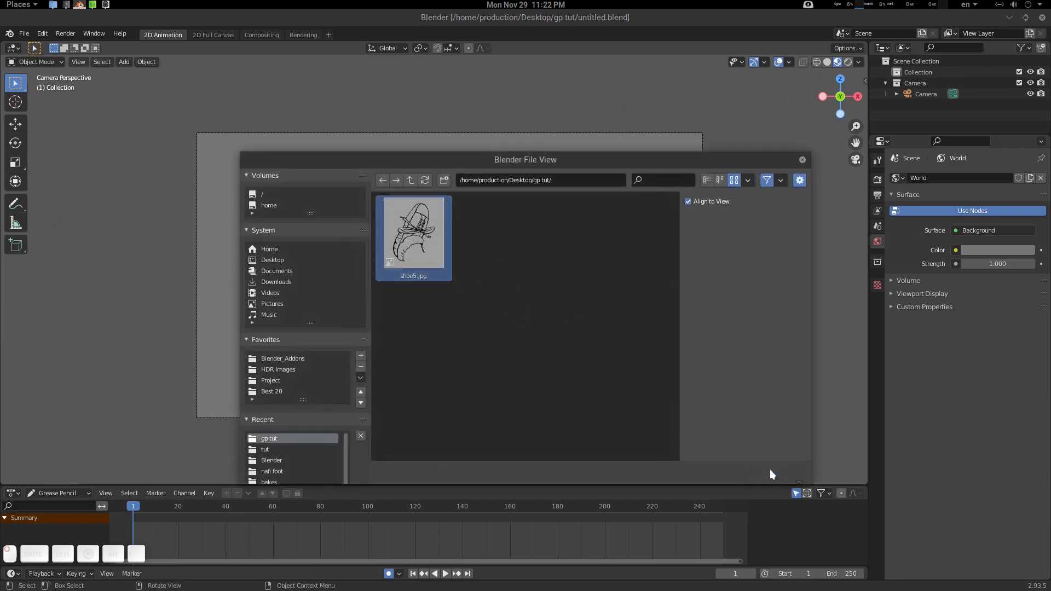
pyautogui.click(771, 472)
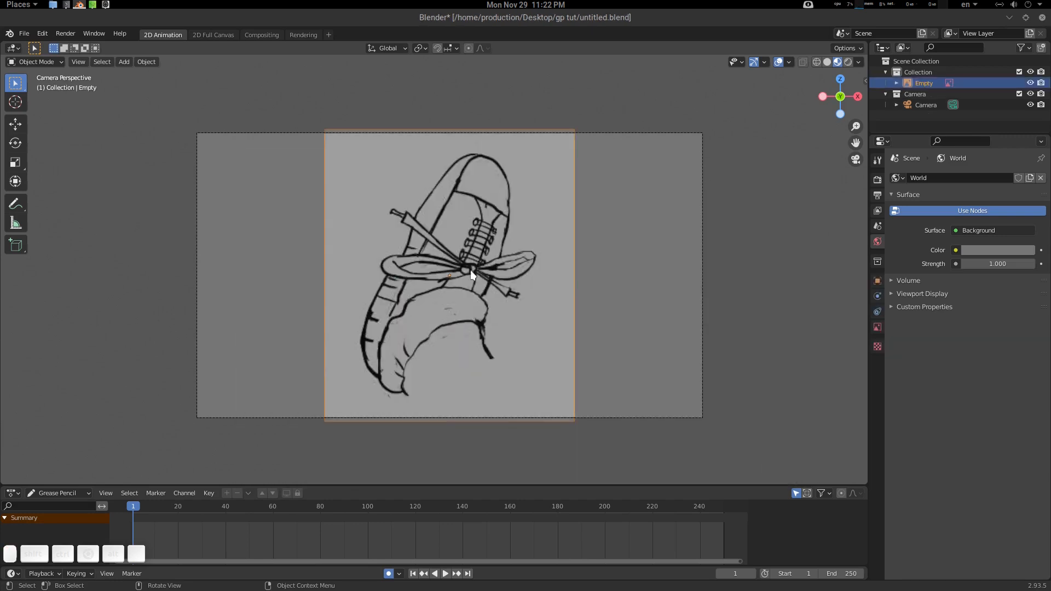
# Step: Set the shoe reference image's depth to Front, enable its opacity and set it to 0.2
pyautogui.click(877, 327)
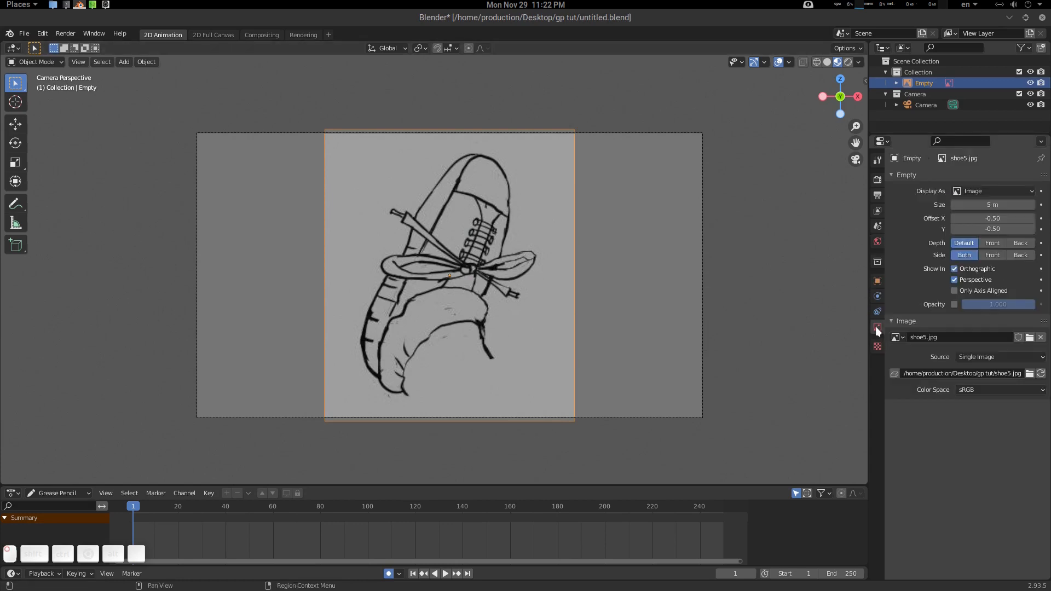
pyautogui.click(997, 243)
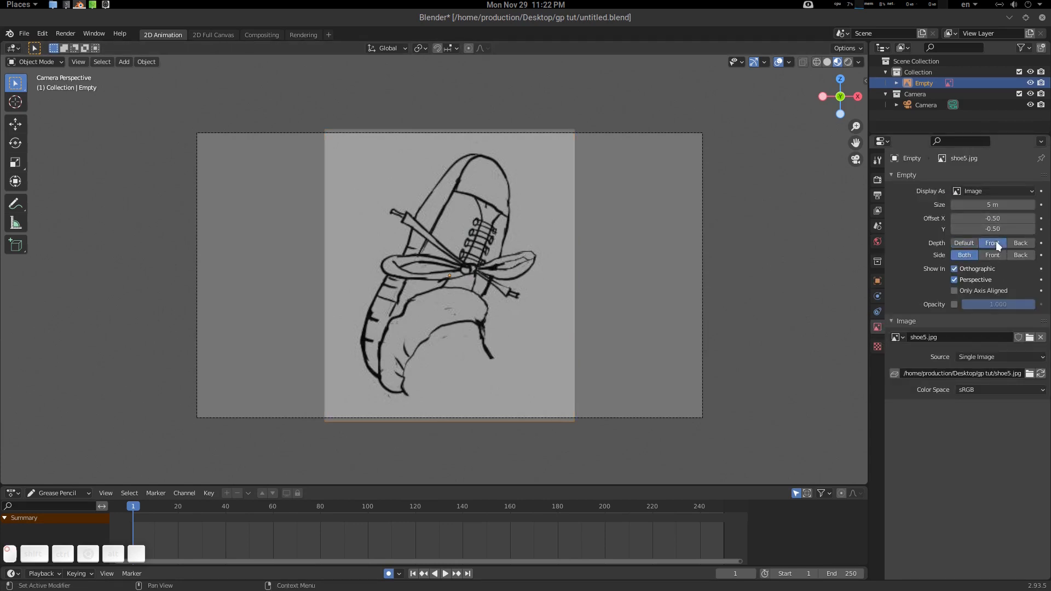
pyautogui.click(954, 304)
pyautogui.click(996, 305)
pyautogui.write('.')
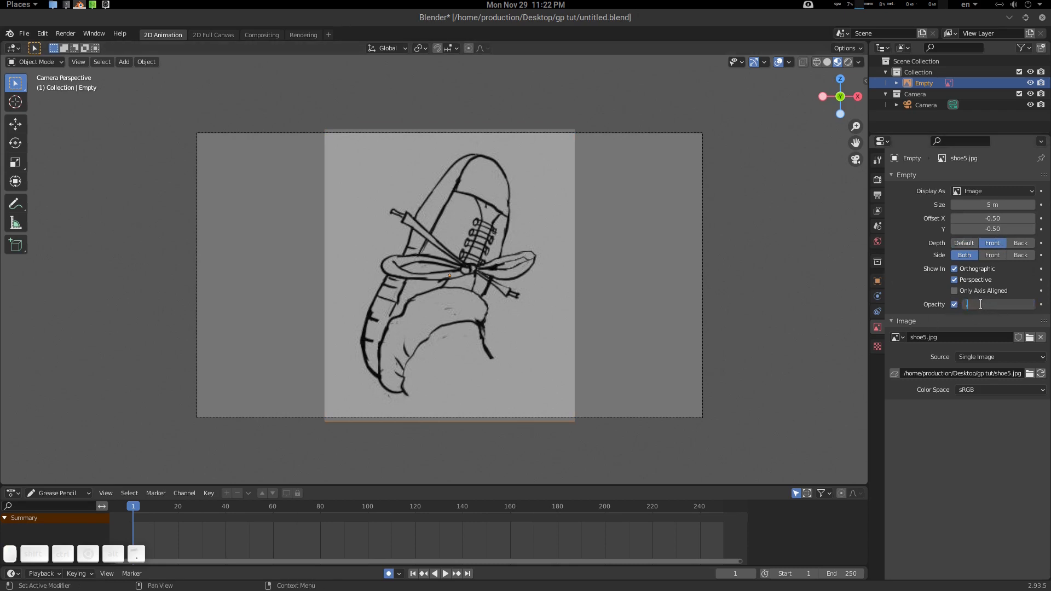
pyautogui.write('1')
pyautogui.press('Return')
pyautogui.click(988, 304)
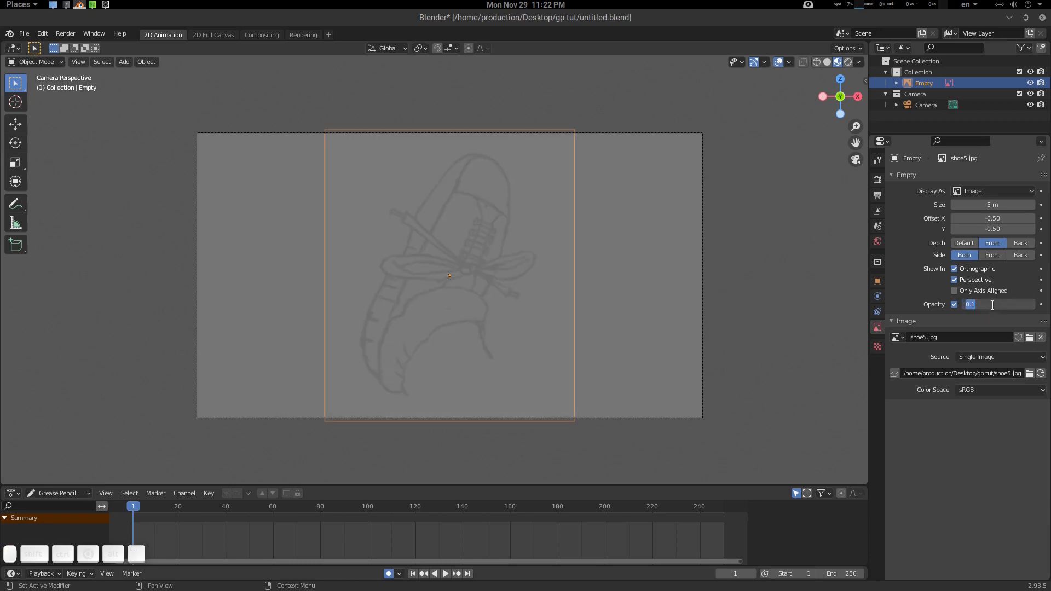
pyautogui.write('.2')
pyautogui.press('Return')
# Step: Show the selectability toggle in the outliner, make the reference image Empty unselectable, and save the file
pyautogui.click(1022, 48)
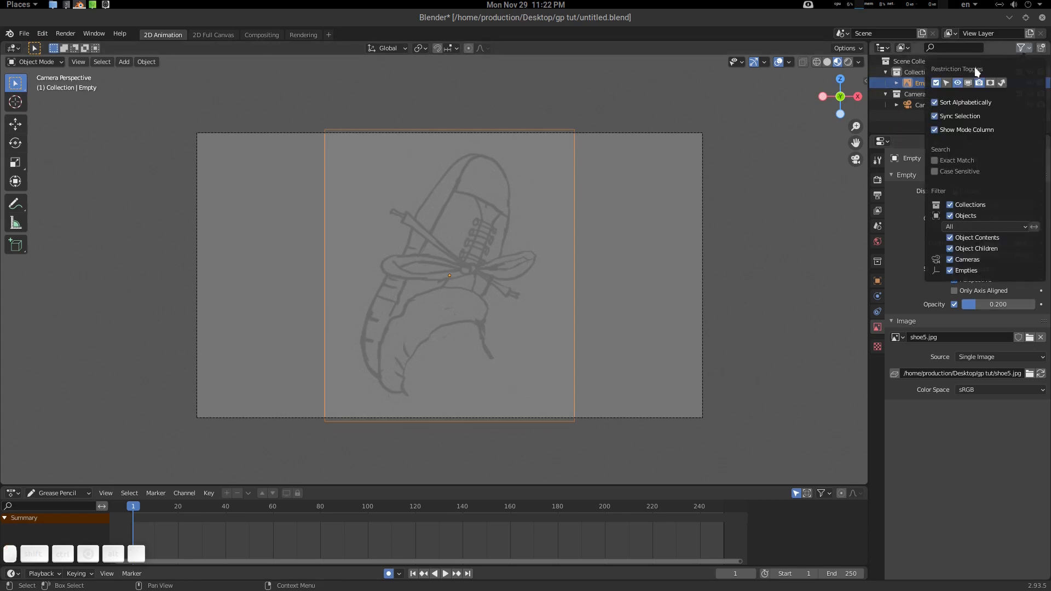
pyautogui.click(946, 82)
pyautogui.click(1019, 83)
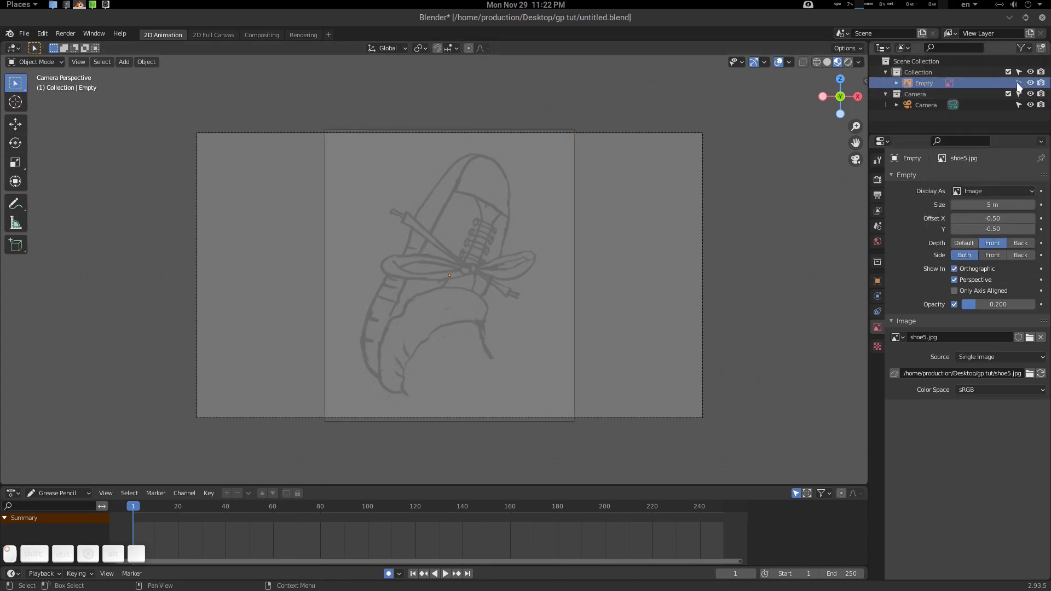
pyautogui.keyDown('ctrl'); pyautogui.moveTo(524, 245); pyautogui.dragTo(483, 238, button='middle'); pyautogui.keyUp('ctrl')
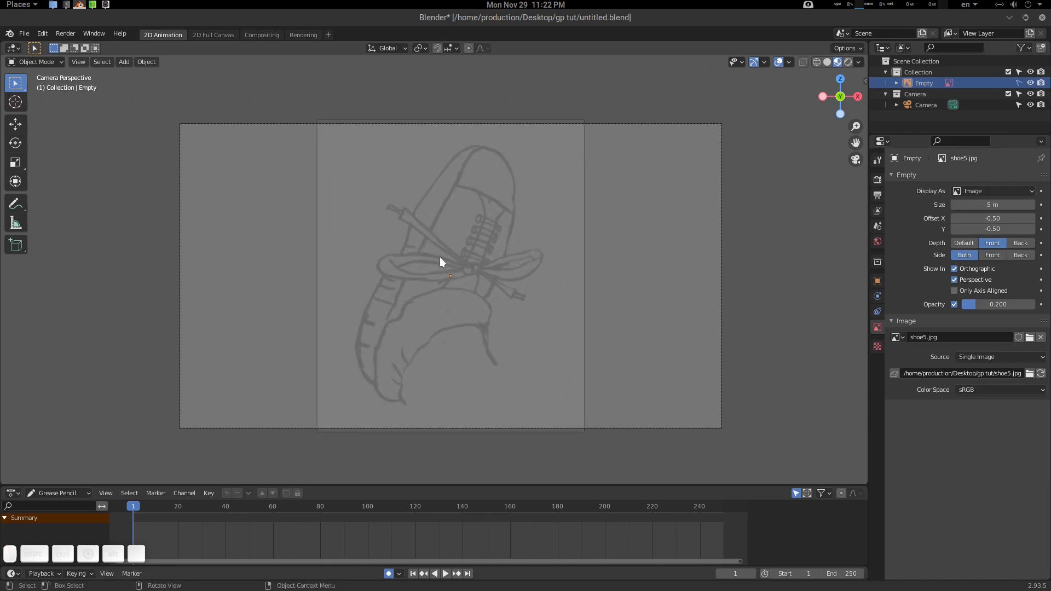
pyautogui.hotkey('ctrl', 's')
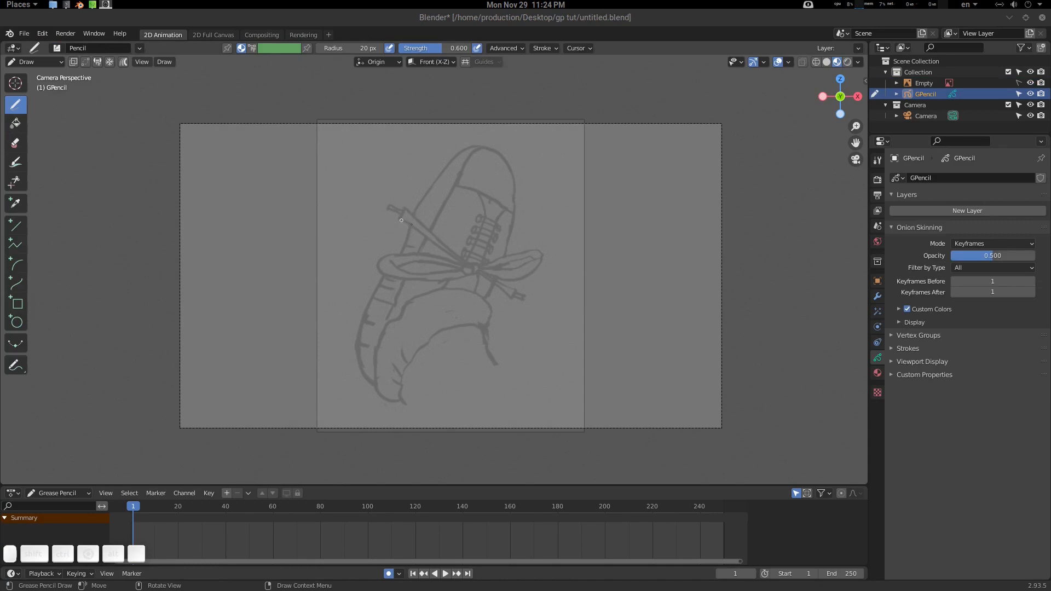
# Step: Try freehand pencil strokes along the outline of the shoe's toe, undoing the first one
pyautogui.moveTo(402, 245); pyautogui.dragTo(450, 179)
pyautogui.hotkey('ctrl', 'z')
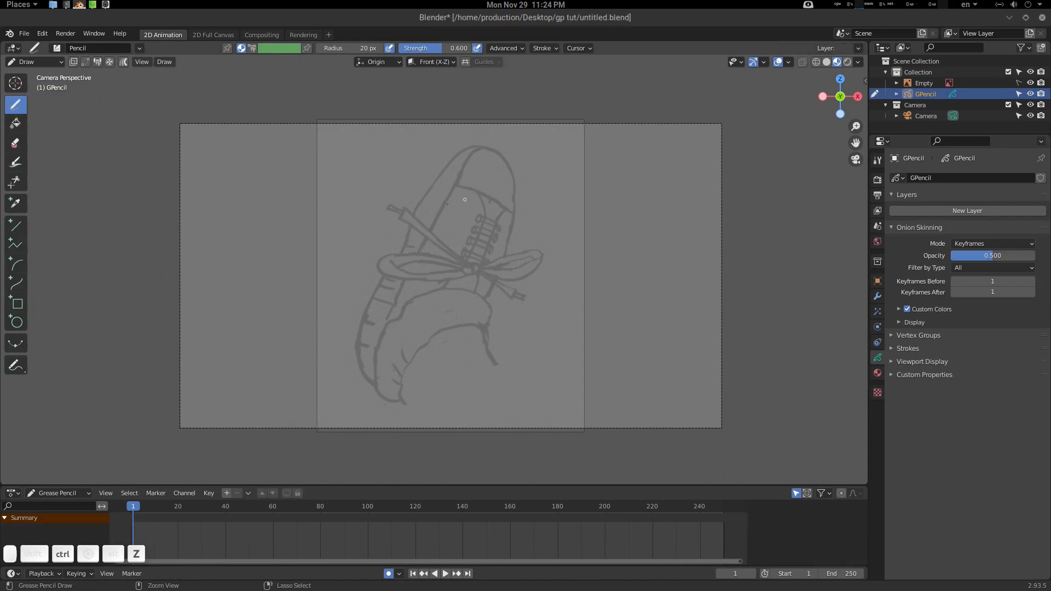
pyautogui.moveTo(410, 243)
pyautogui.mouseDown()
pyautogui.moveTo(437, 178)
pyautogui.moveTo(511, 188)
pyautogui.mouseUp()
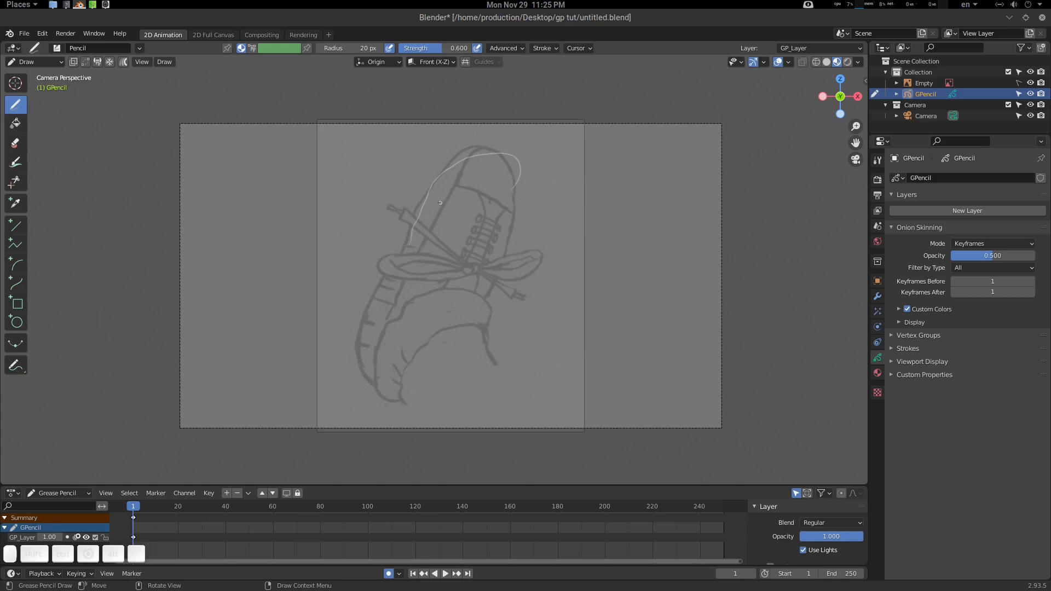
# Step: Switch to Object Mode and delete the GPencil object
pyautogui.hotkey('ctrl', 'Tab')
pyautogui.click(383, 206)
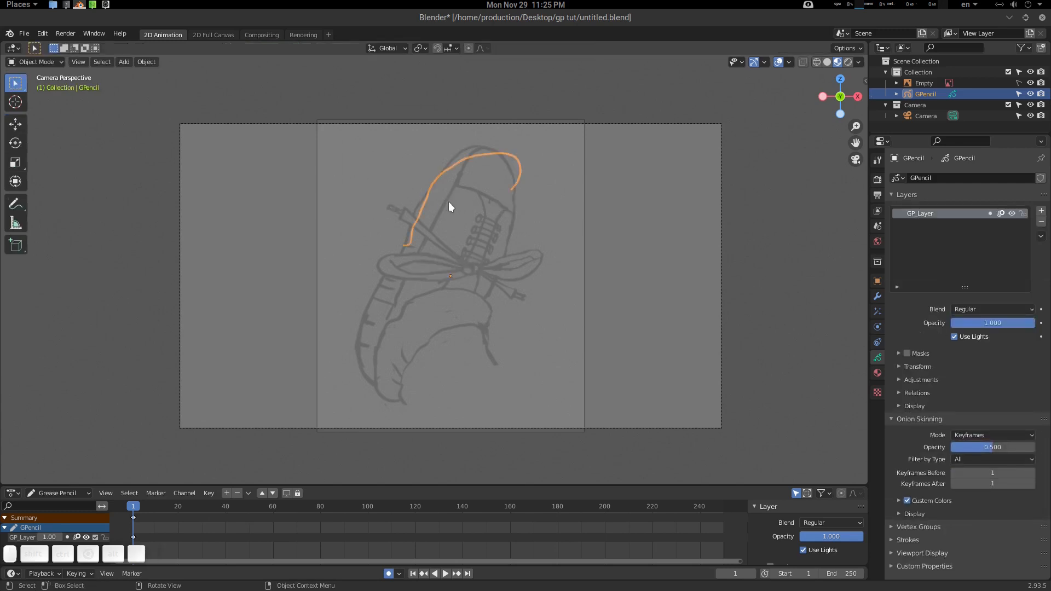
pyautogui.press('Delete')
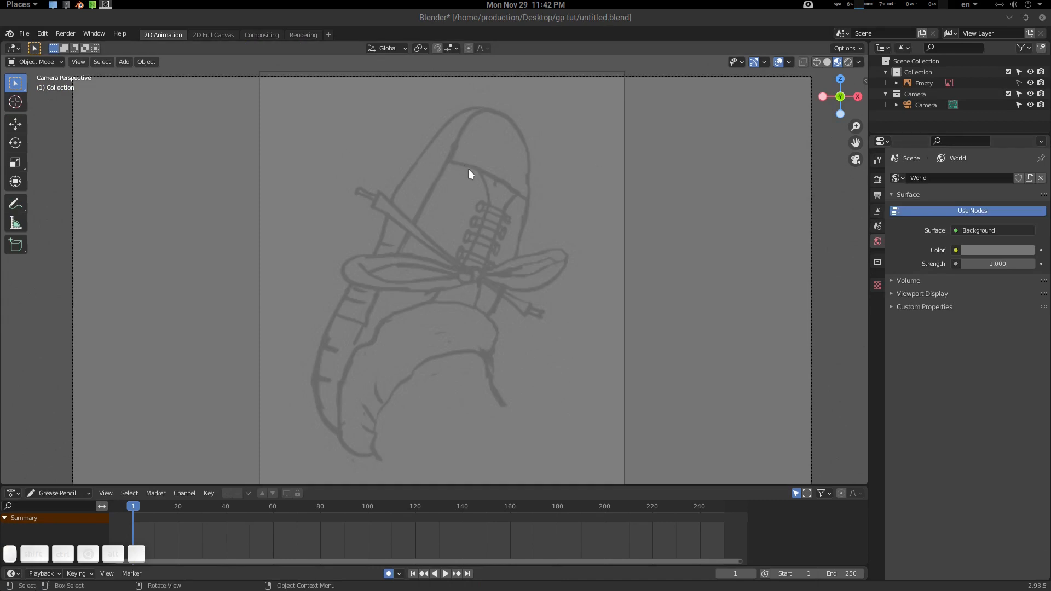
# Step: Add a blank Grease Pencil object in the camera view and rename it shoe
pyautogui.moveTo(468, 168); pyautogui.dragTo(465, 193, button='middle')
pyautogui.press('KP_0')
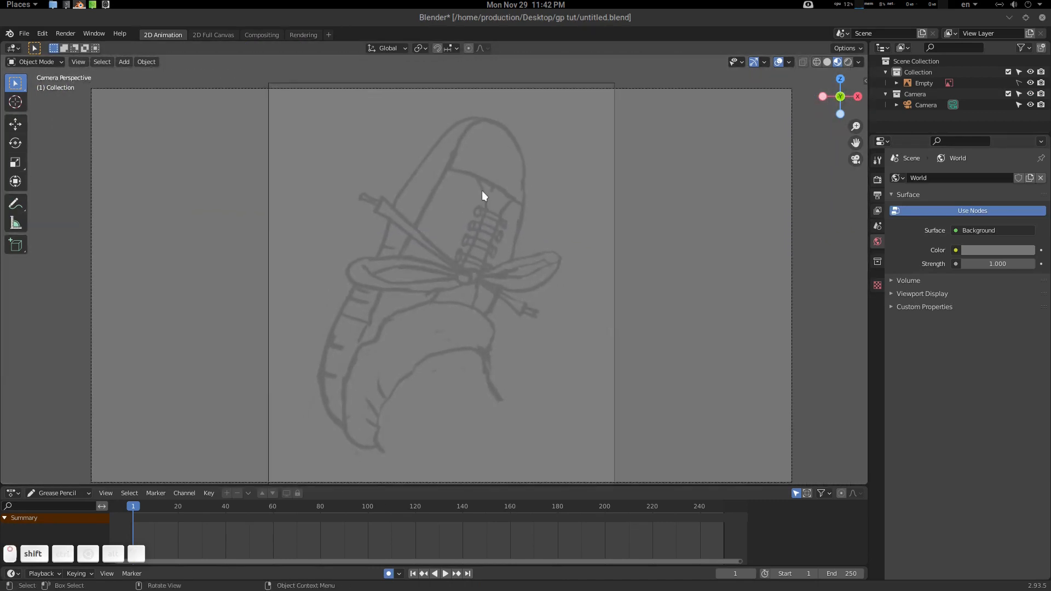
pyautogui.hotkey('shift', 'a')
pyautogui.moveTo(409, 184)
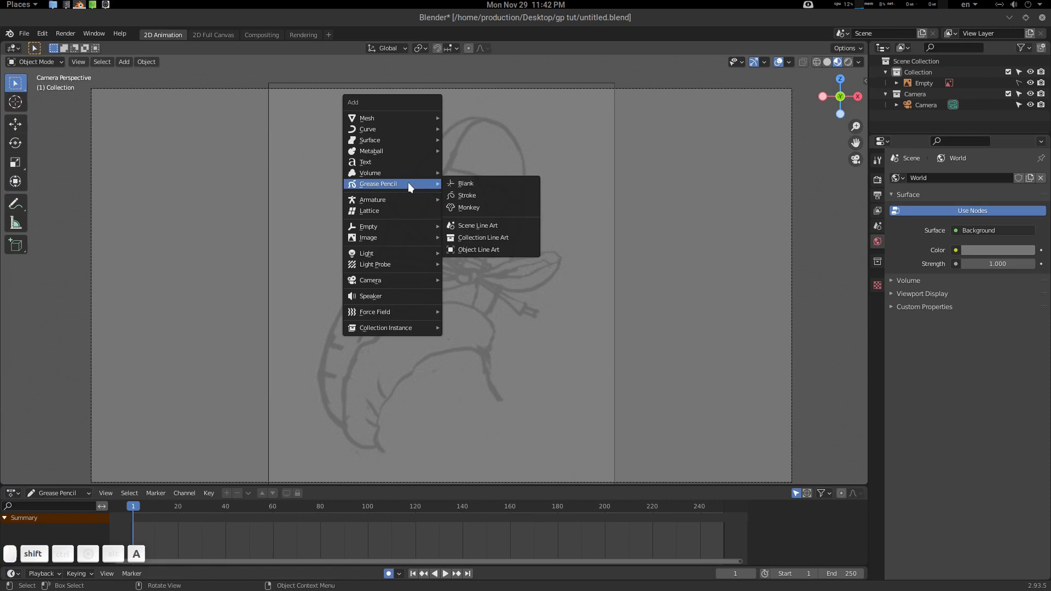
pyautogui.click(484, 183)
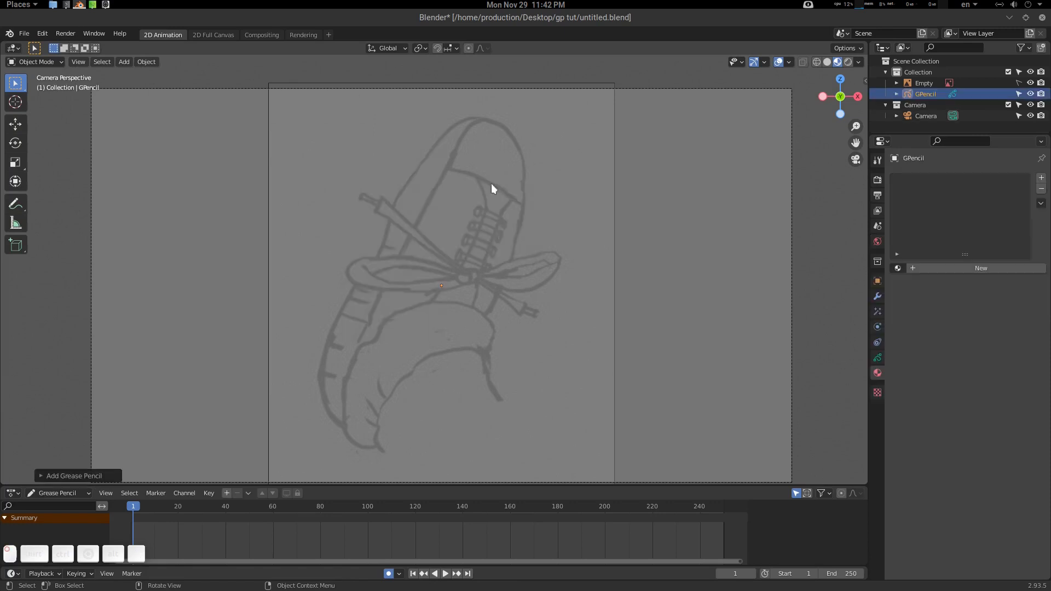
pyautogui.doubleClick(931, 94)
pyautogui.write('shoe')
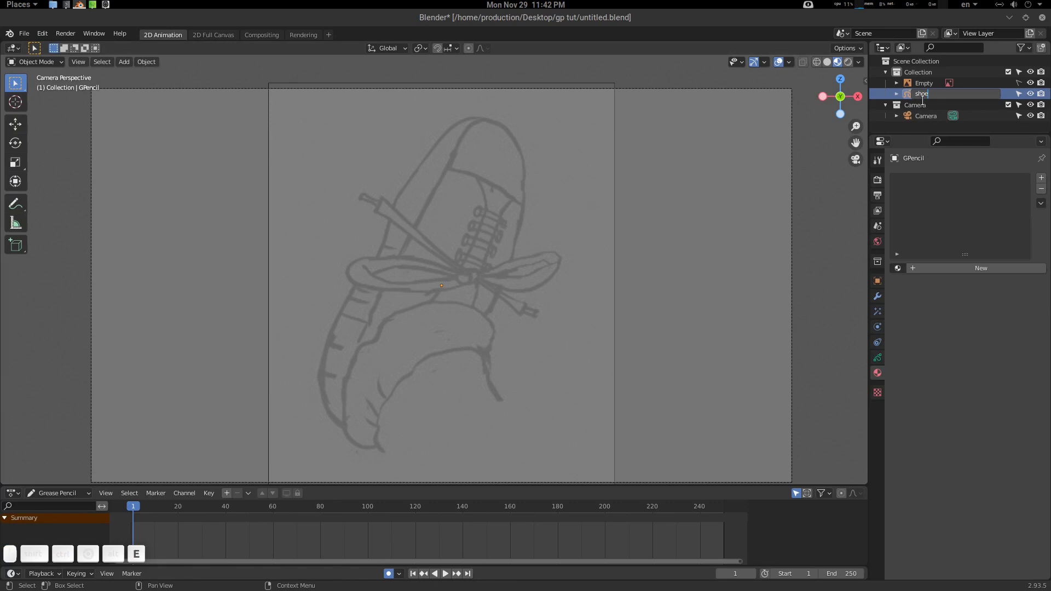
pyautogui.press('Return')
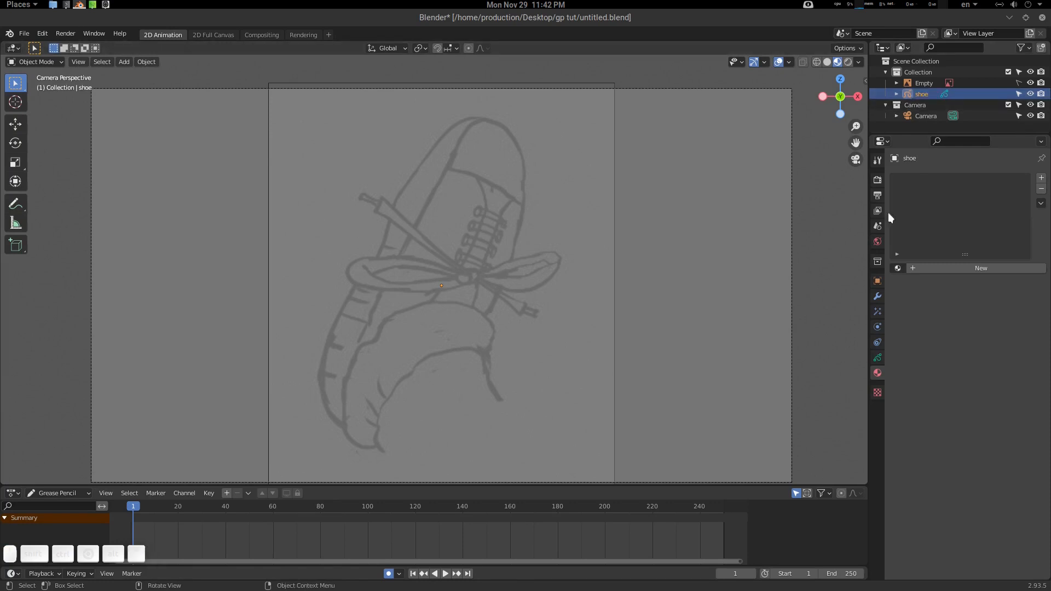
# Step: Create a new layer on the shoe Grease Pencil object and name it Shoe
pyautogui.click(877, 356)
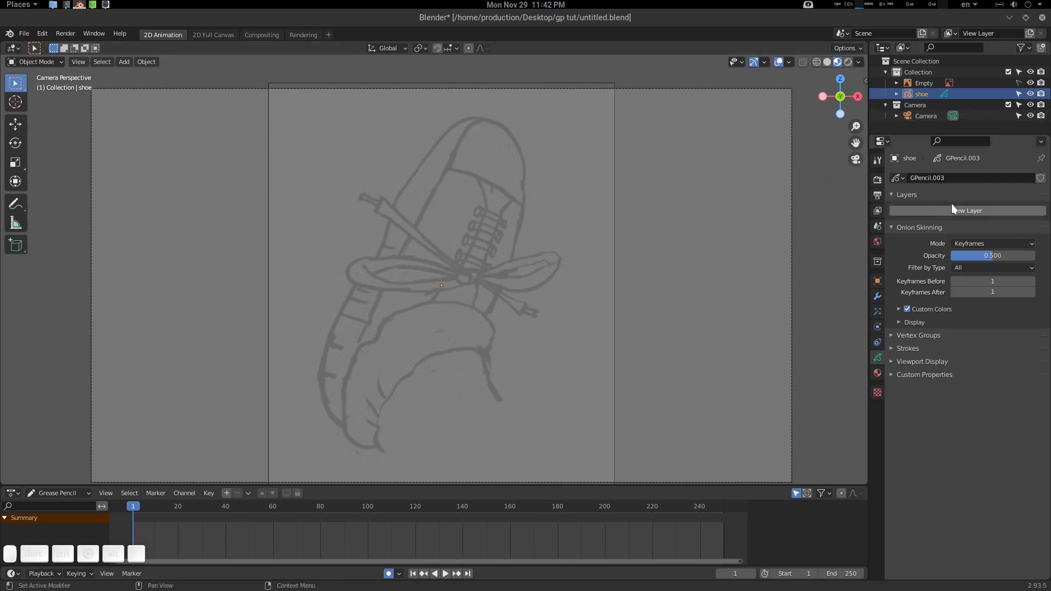
pyautogui.click(972, 210)
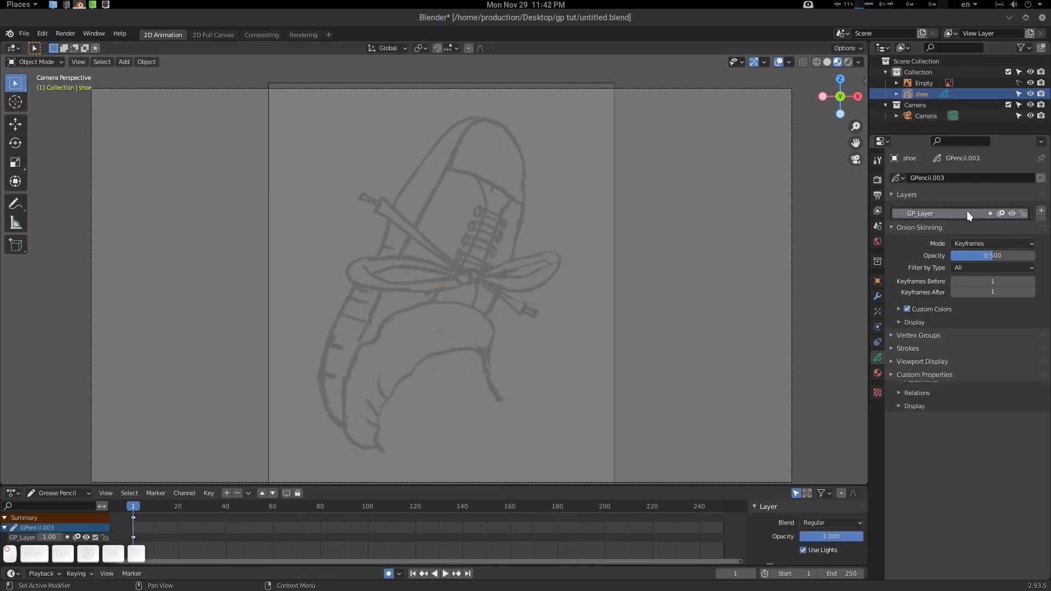
pyautogui.doubleClick(928, 213)
pyautogui.write('Shoe')
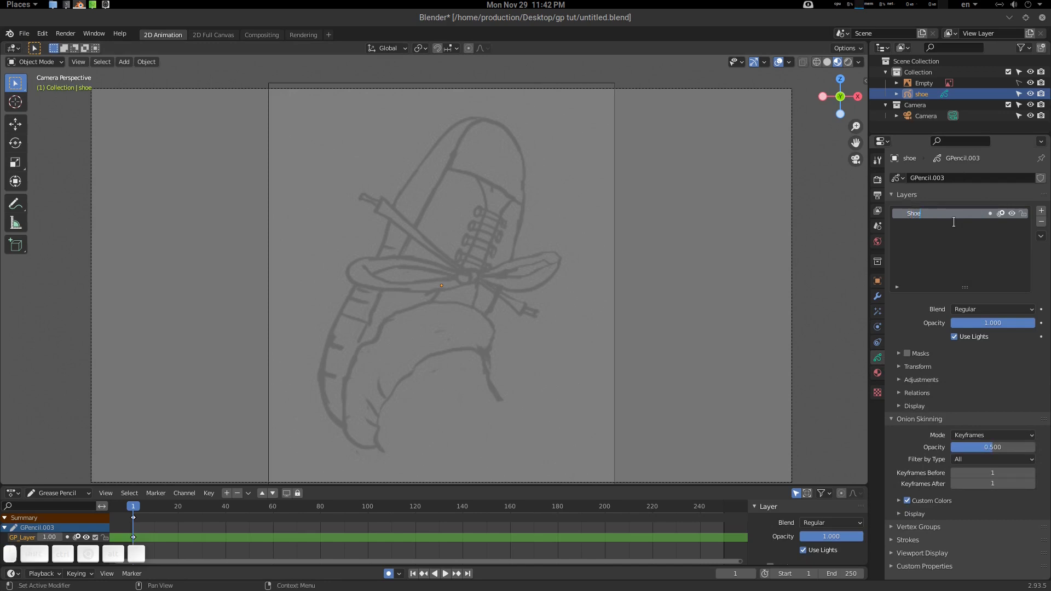
pyautogui.press('Return')
# Step: Create a new material for the shoe object and name it strokeline
pyautogui.click(878, 373)
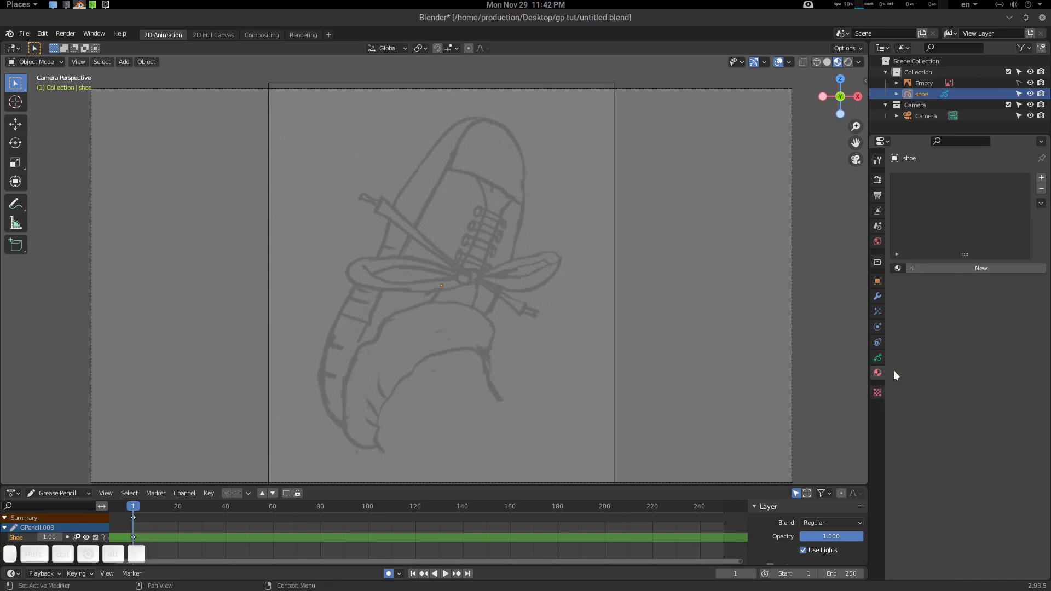
pyautogui.click(954, 268)
pyautogui.doubleClick(947, 269)
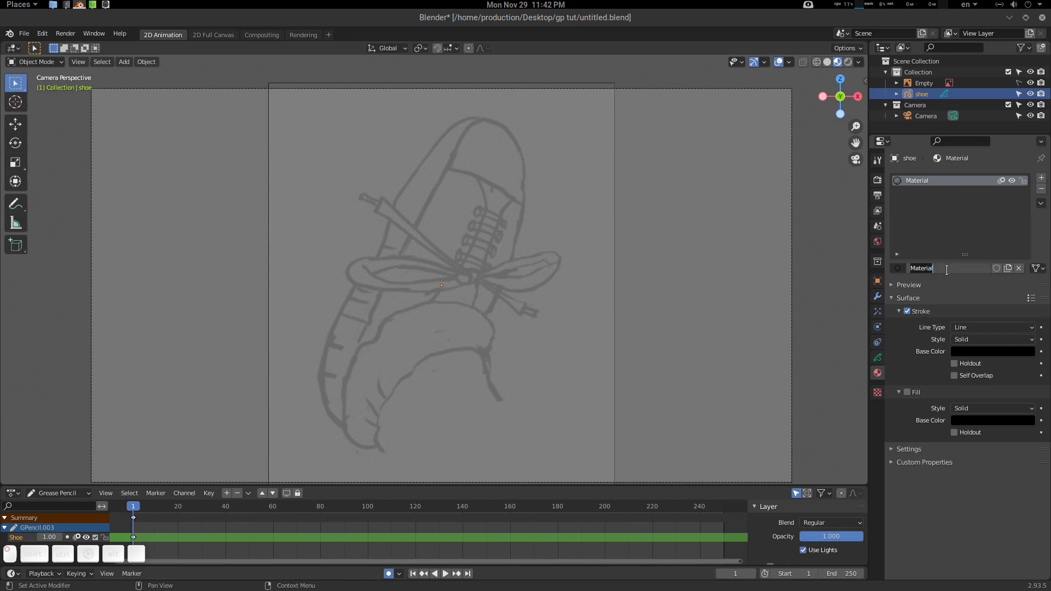
pyautogui.write('strokeline')
pyautogui.press('Return')
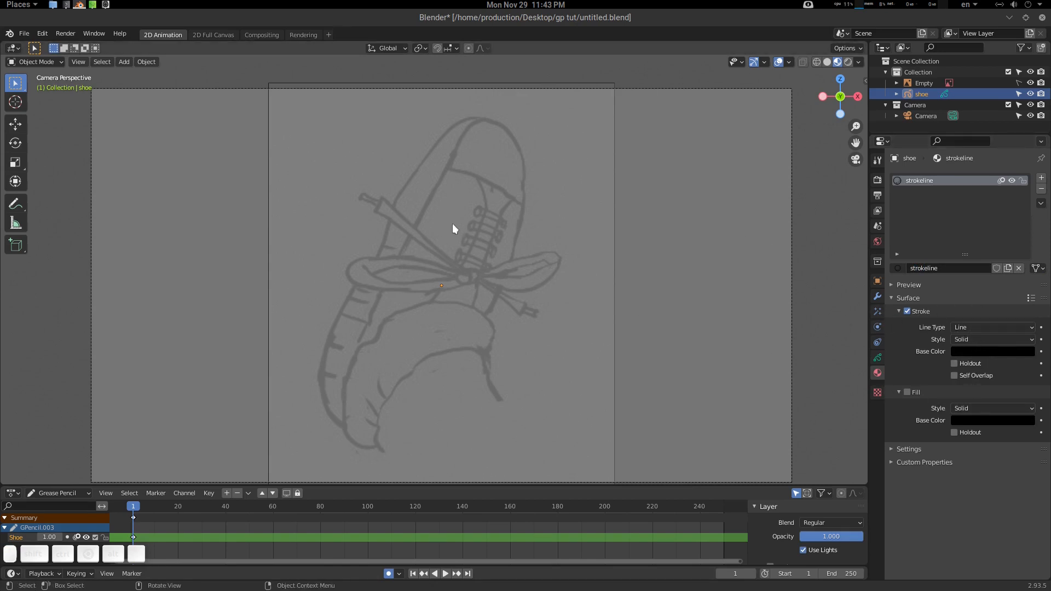
# Step: Switch the shoe Grease Pencil object to Draw mode
pyautogui.keyDown('ctrl'); pyautogui.moveTo(472, 228); pyautogui.dragTo(421, 212, button='middle'); pyautogui.keyUp('ctrl')
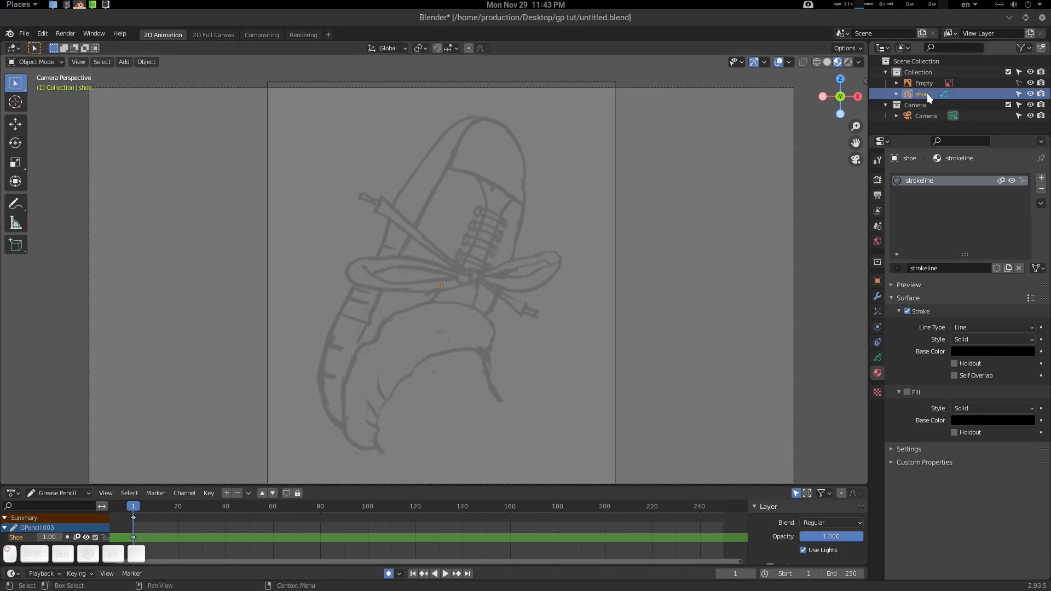
pyautogui.press('Tab')
pyautogui.click(447, 170)
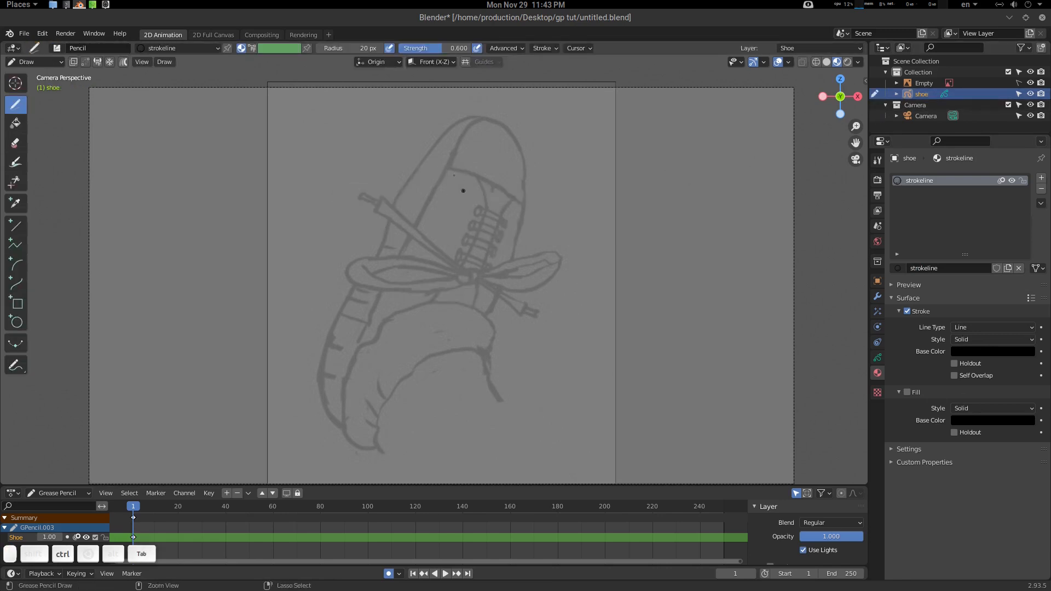
pyautogui.moveTo(467, 199)
pyautogui.keyDown('ctrl'); pyautogui.mouseDown(button='middle')
pyautogui.moveTo(460, 171)
pyautogui.moveTo(455, 199)
pyautogui.mouseUp(button='middle'); pyautogui.keyUp('ctrl')
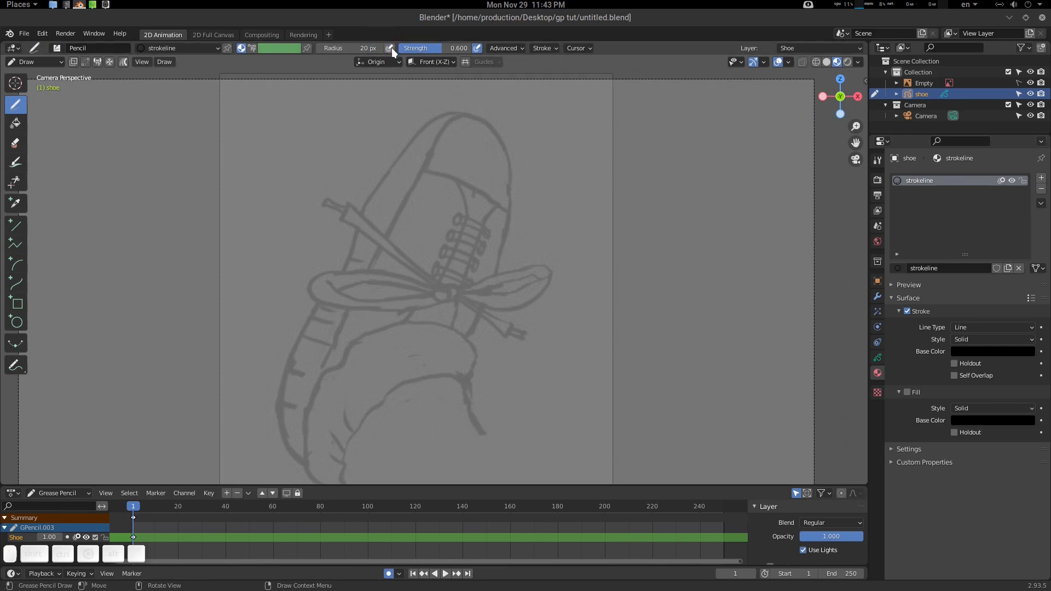
# Step: Set the Pencil brush radius to 15 px and undo the last stroke
pyautogui.click(357, 49)
pyautogui.write('15')
pyautogui.press('Return')
pyautogui.hotkey('ctrl', 'z')
# Step: Choose the Ink Pen brush and set its radius to 20 px
pyautogui.click(57, 51)
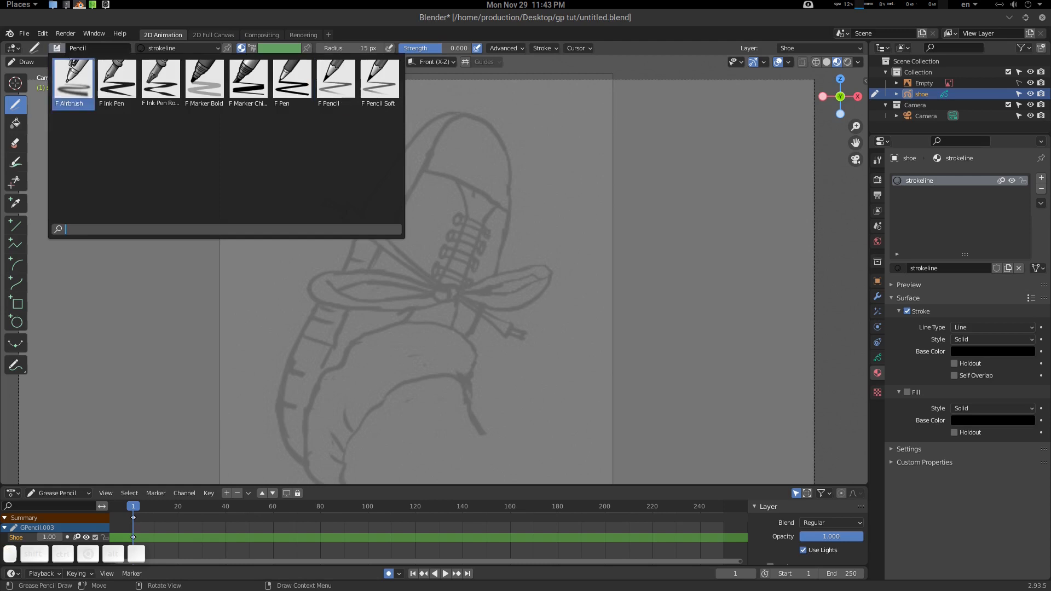
pyautogui.click(111, 94)
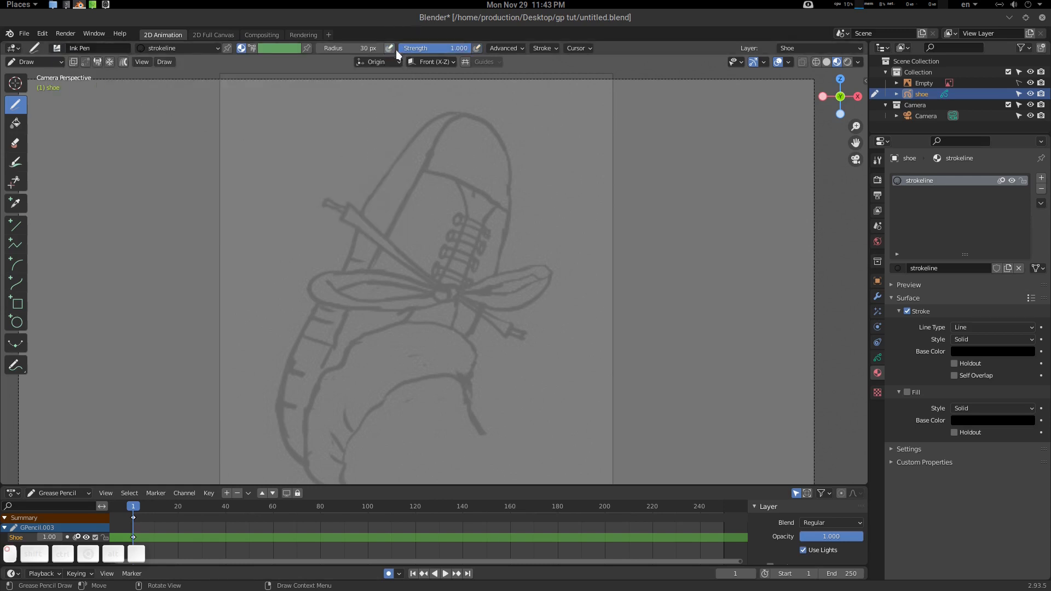
pyautogui.click(358, 49)
pyautogui.write('20')
pyautogui.press('Return')
# Step: Draw a roughly straight ink test stroke across the upper part of the shoe, undoing the first two tries
pyautogui.moveTo(387, 198); pyautogui.dragTo(443, 219)
pyautogui.hotkey('ctrl', 'z')
pyautogui.moveTo(384, 187); pyautogui.dragTo(511, 222)
pyautogui.hotkey('ctrl', 'z')
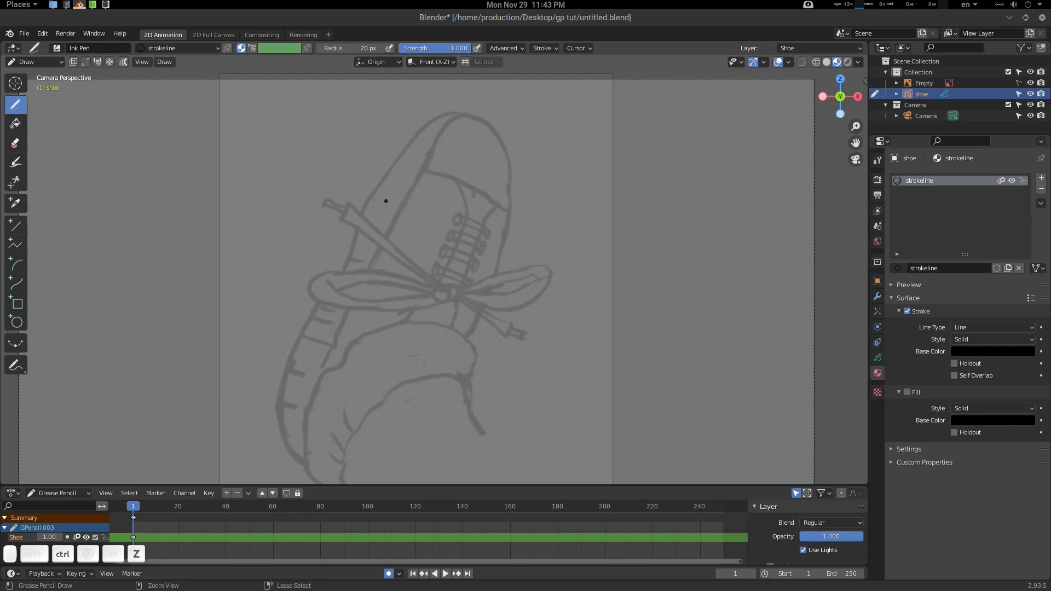
pyautogui.moveTo(362, 193); pyautogui.dragTo(480, 214)
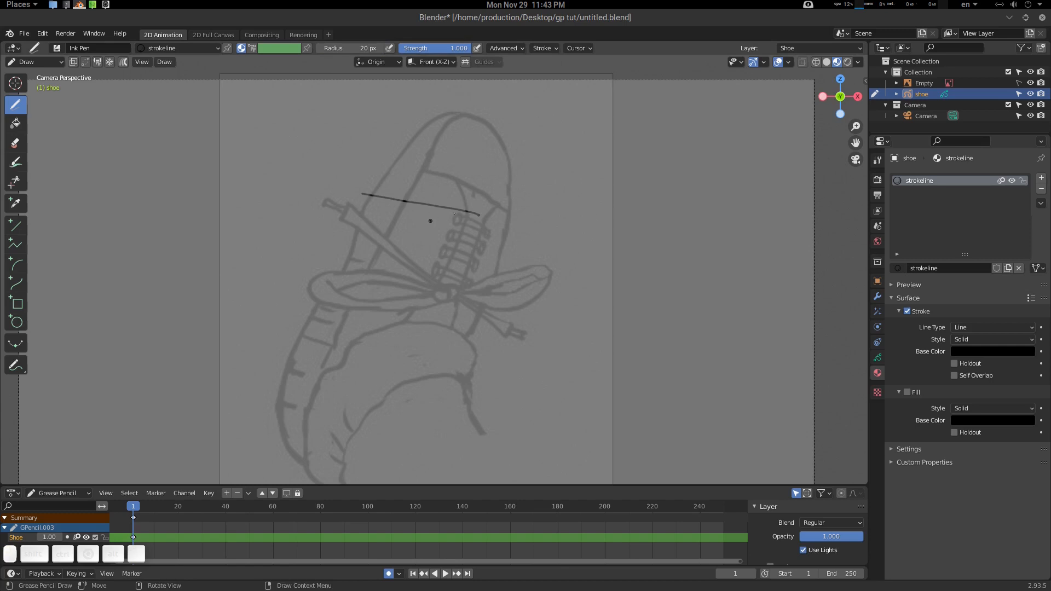
# Step: Undo the last test stroke and set the Ink Pen's Stabilize Stroke factor to 1
pyautogui.hotkey('ctrl', 'z')
pyautogui.click(542, 49)
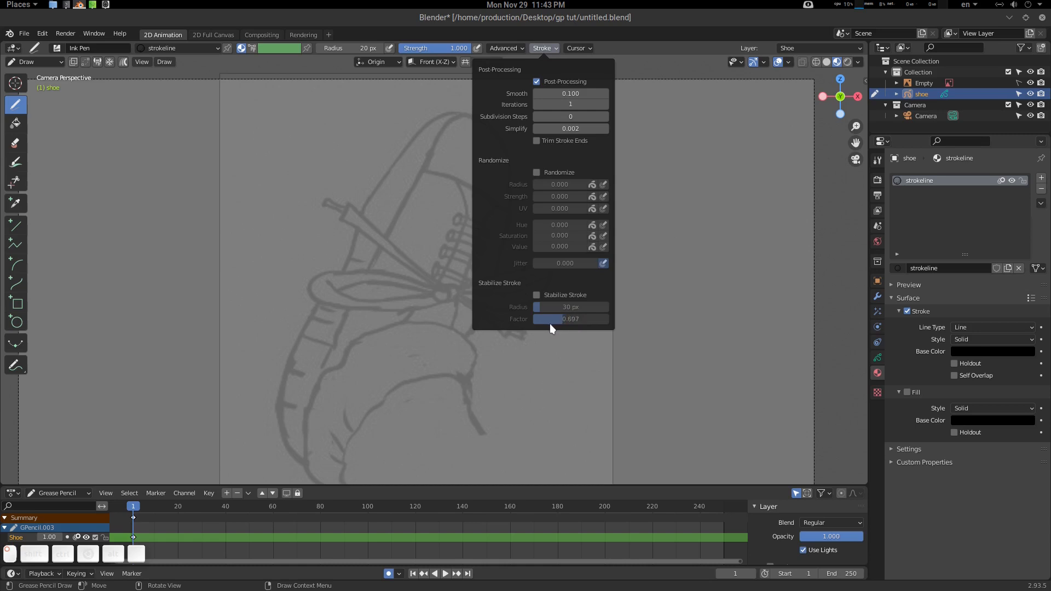
pyautogui.click(588, 323)
pyautogui.press('BackSpace')
pyautogui.write('1')
pyautogui.press('Return')
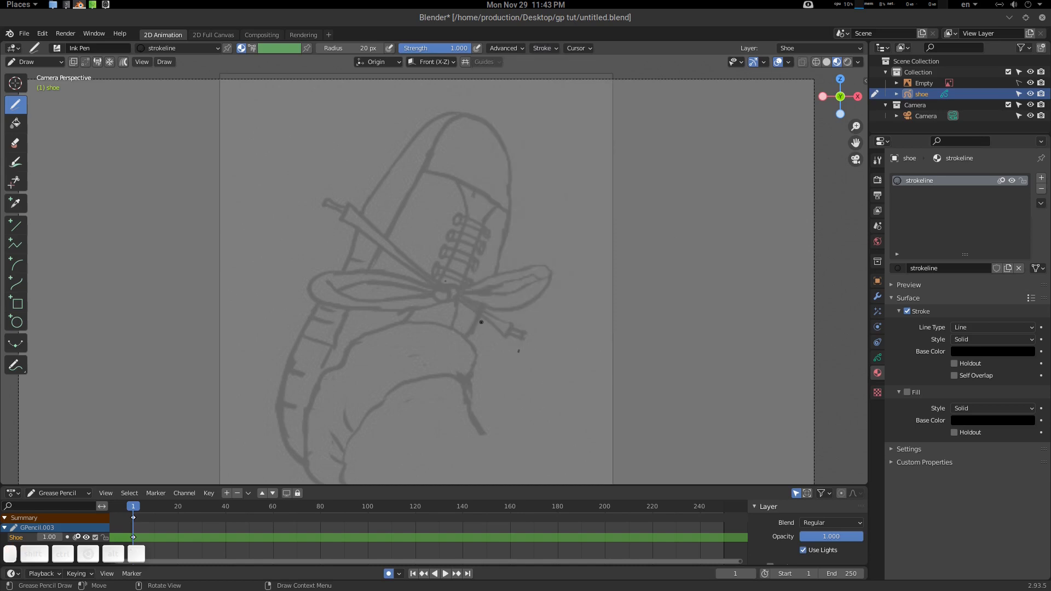
# Step: Draw two stabilized freehand test strokes across the shoe and undo both
pyautogui.moveTo(306, 176)
pyautogui.keyDown('shift'); pyautogui.mouseDown()
pyautogui.moveTo(478, 223)
pyautogui.moveTo(431, 274)
pyautogui.moveTo(463, 312)
pyautogui.moveTo(386, 346)
pyautogui.moveTo(435, 356)
pyautogui.mouseUp(); pyautogui.keyUp('shift')
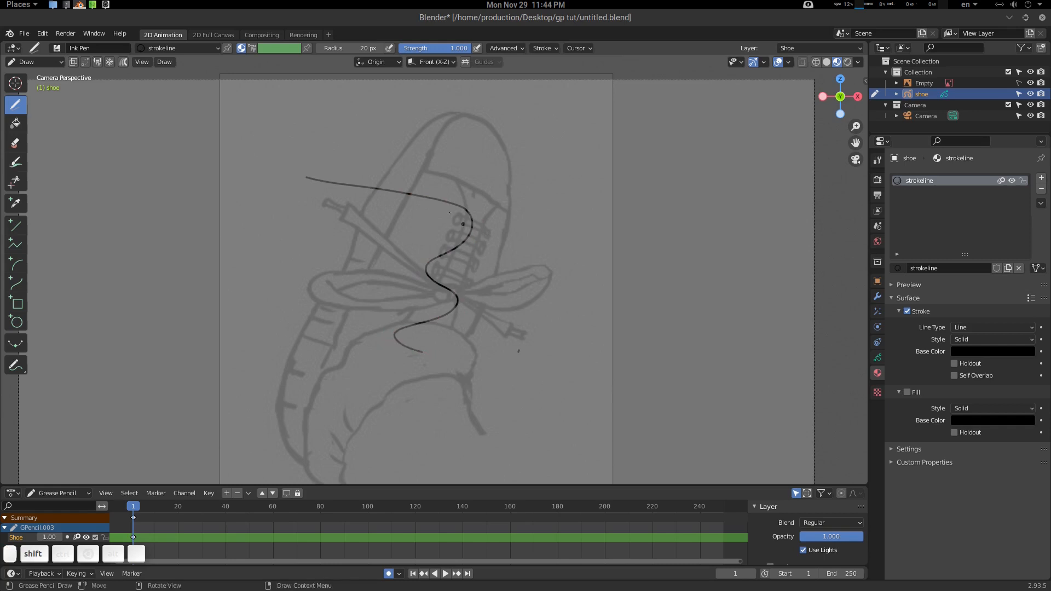
pyautogui.moveTo(304, 124)
pyautogui.keyDown('shift'); pyautogui.mouseDown()
pyautogui.moveTo(460, 173)
pyautogui.moveTo(480, 211)
pyautogui.mouseUp(); pyautogui.keyUp('shift')
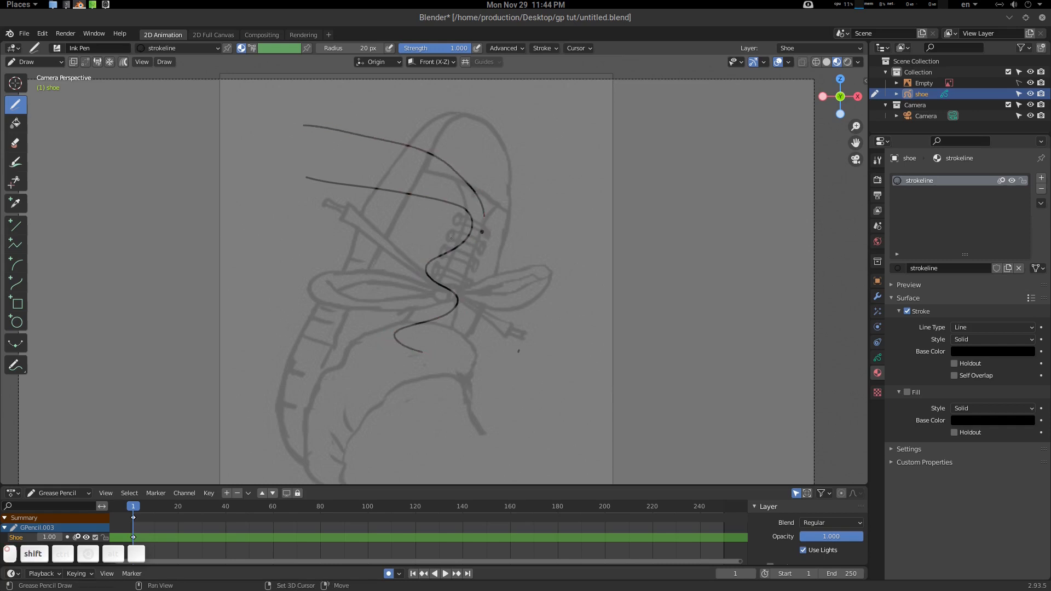
pyautogui.hotkey('ctrl', 'z')
pyautogui.hotkey('ctrl', 'z')
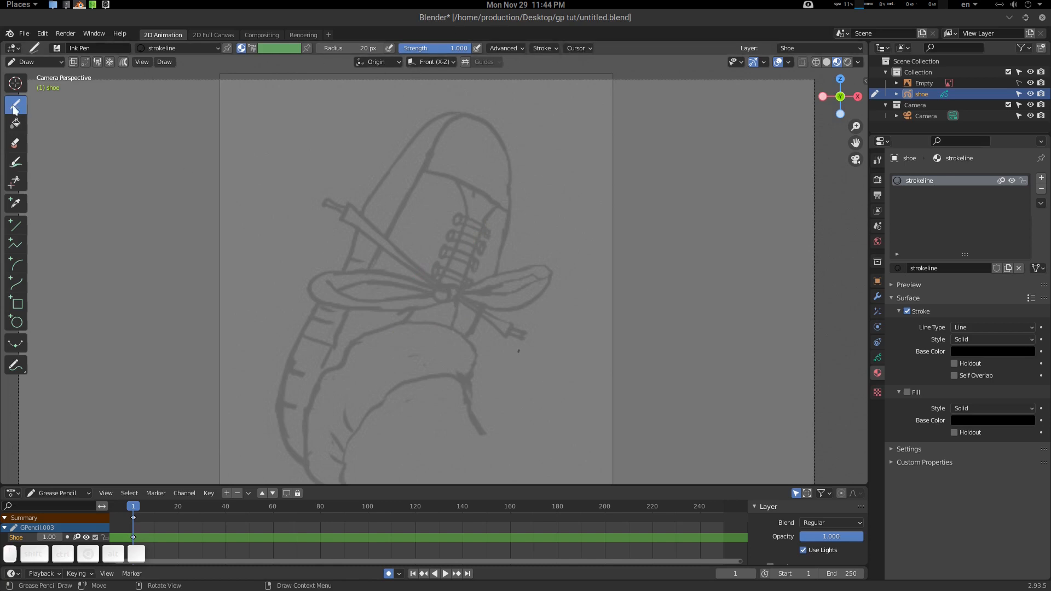
# Step: Choose the Curve shape tool for tracing the shoe's toe area
pyautogui.click(18, 287)
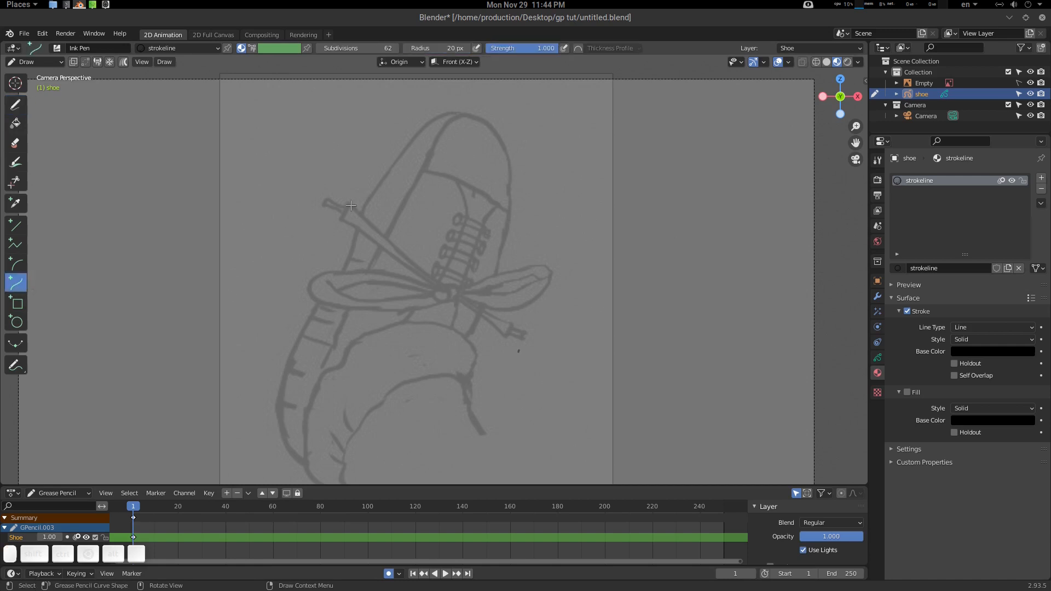
pyautogui.moveTo(387, 175)
pyautogui.keyDown('ctrl'); pyautogui.mouseDown(button='middle')
pyautogui.moveTo(446, 204)
pyautogui.moveTo(425, 234)
pyautogui.mouseUp(button='middle'); pyautogui.keyUp('ctrl')
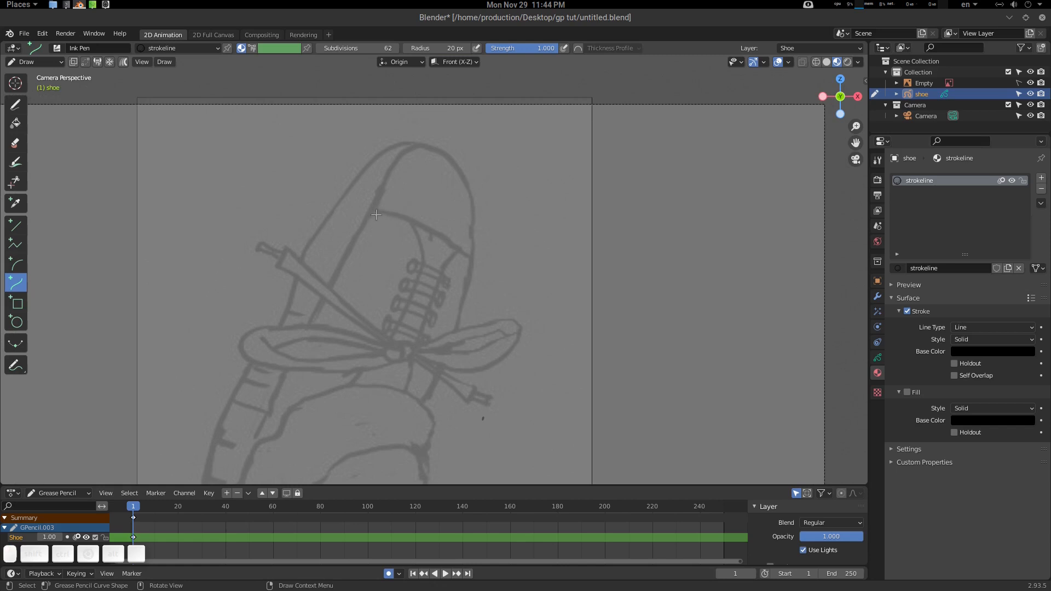
pyautogui.moveTo(376, 211)
pyautogui.mouseDown()
pyautogui.moveTo(475, 261)
pyautogui.moveTo(454, 231)
pyautogui.moveTo(414, 216)
pyautogui.mouseUp()
pyautogui.moveTo(473, 260); pyautogui.dragTo(474, 263)
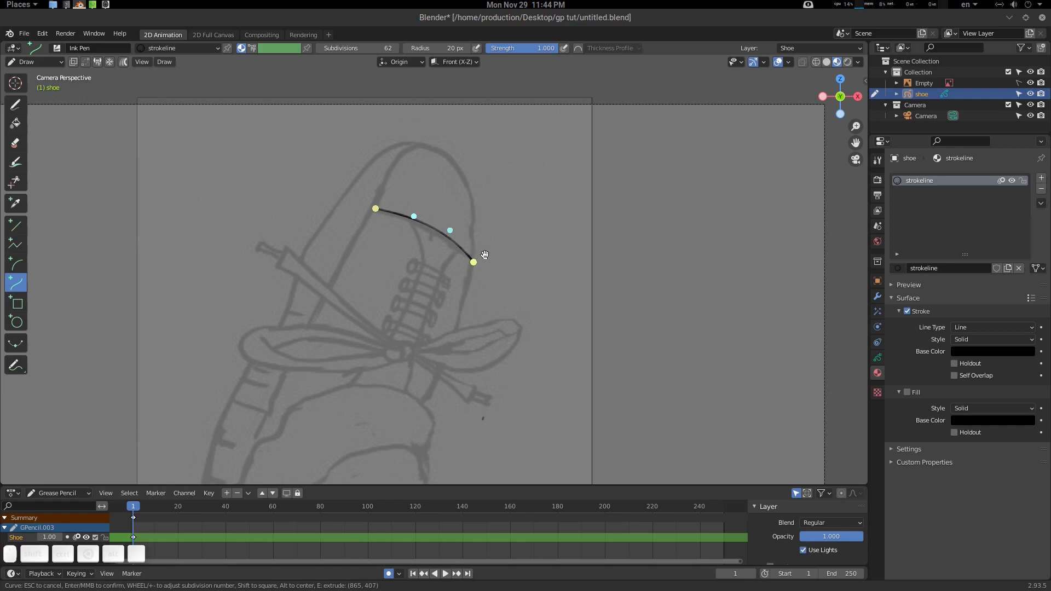
pyautogui.press('e')
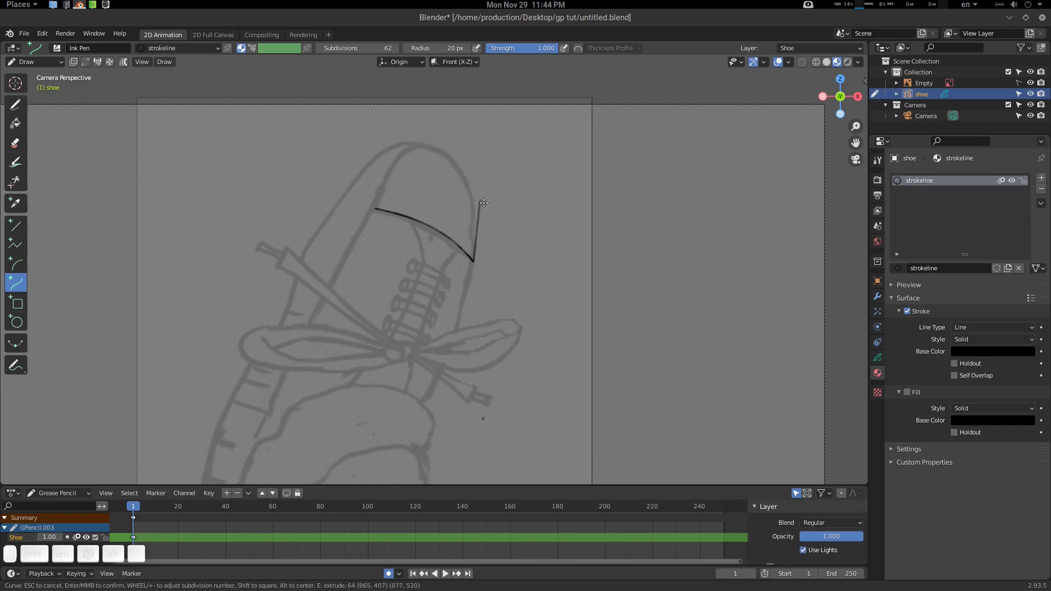
pyautogui.press('Escape')
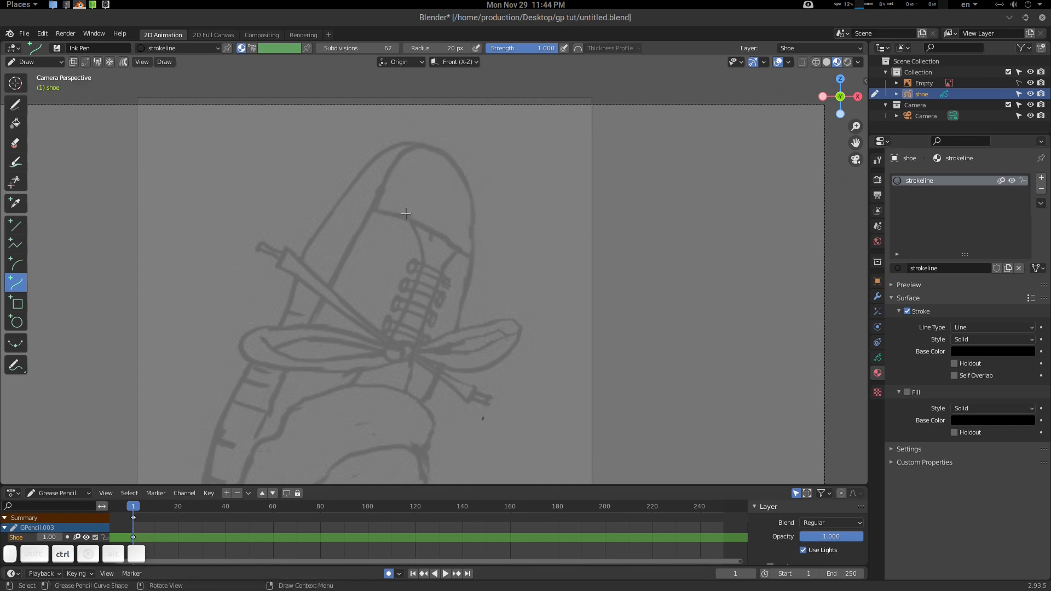
# Step: Trace the lower seam of the toe cap with a bowed curve following the sketch line
pyautogui.moveTo(369, 208)
pyautogui.mouseDown()
pyautogui.moveTo(486, 253)
pyautogui.moveTo(471, 258)
pyautogui.moveTo(449, 229)
pyautogui.moveTo(410, 212)
pyautogui.mouseUp()
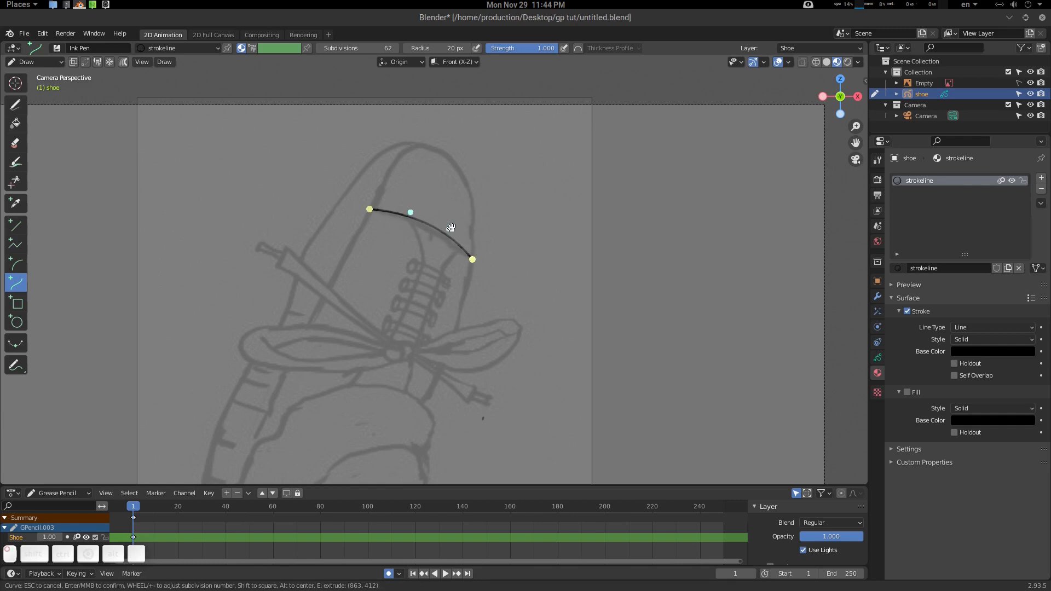
pyautogui.moveTo(475, 260); pyautogui.dragTo(473, 262)
pyautogui.press('Return')
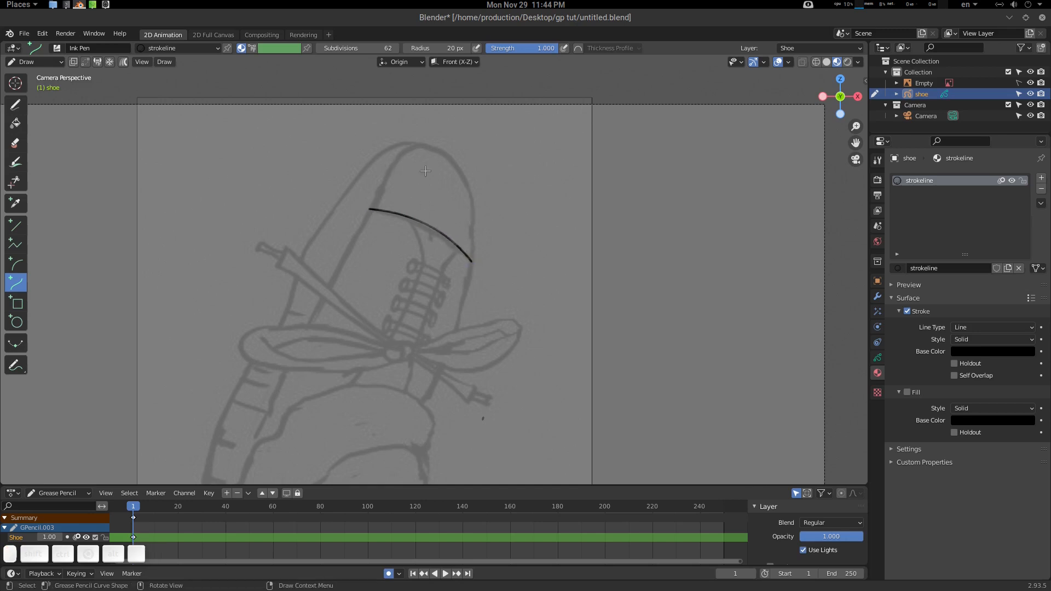
# Step: Trace the rounded toe-cap outline with an arched curve, adjusting its end points and handles to meet the seam closely
pyautogui.moveTo(378, 201); pyautogui.dragTo(488, 144)
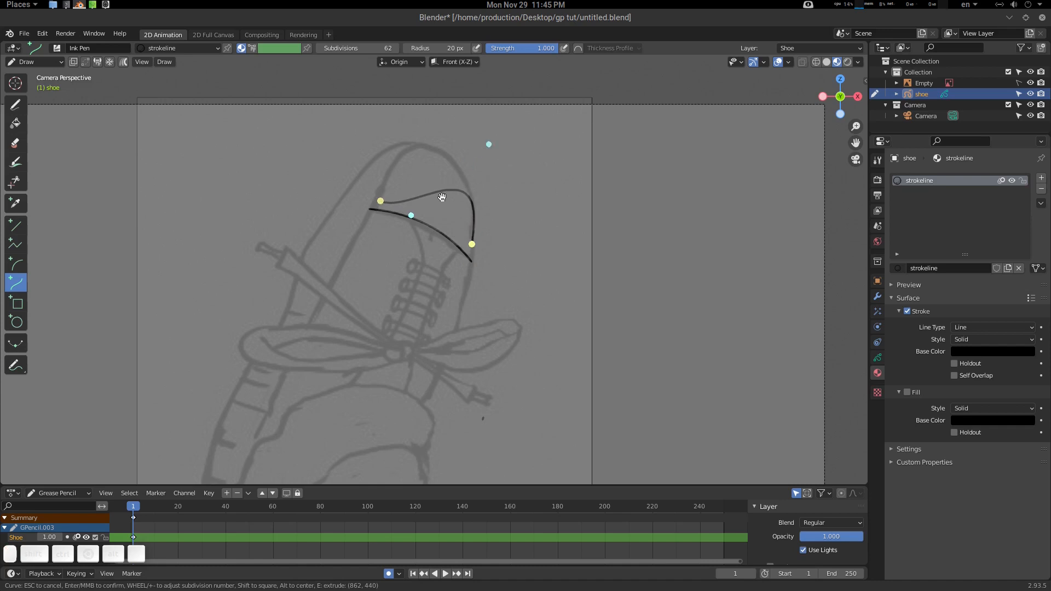
pyautogui.moveTo(412, 213); pyautogui.dragTo(397, 106)
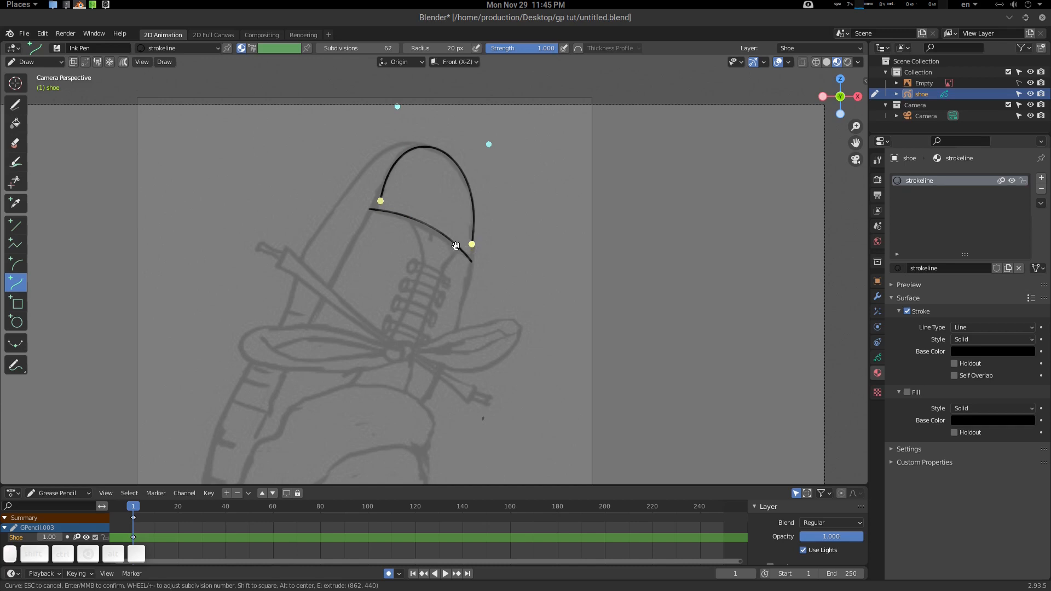
pyautogui.moveTo(381, 202); pyautogui.dragTo(381, 210)
pyautogui.moveTo(490, 145); pyautogui.dragTo(488, 150)
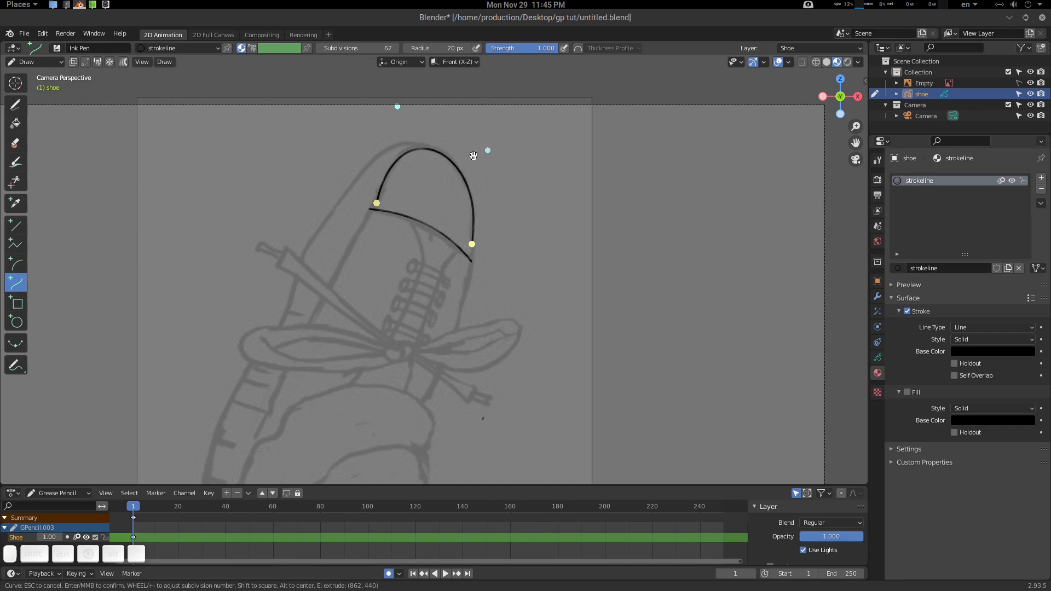
pyautogui.moveTo(395, 107); pyautogui.dragTo(405, 100)
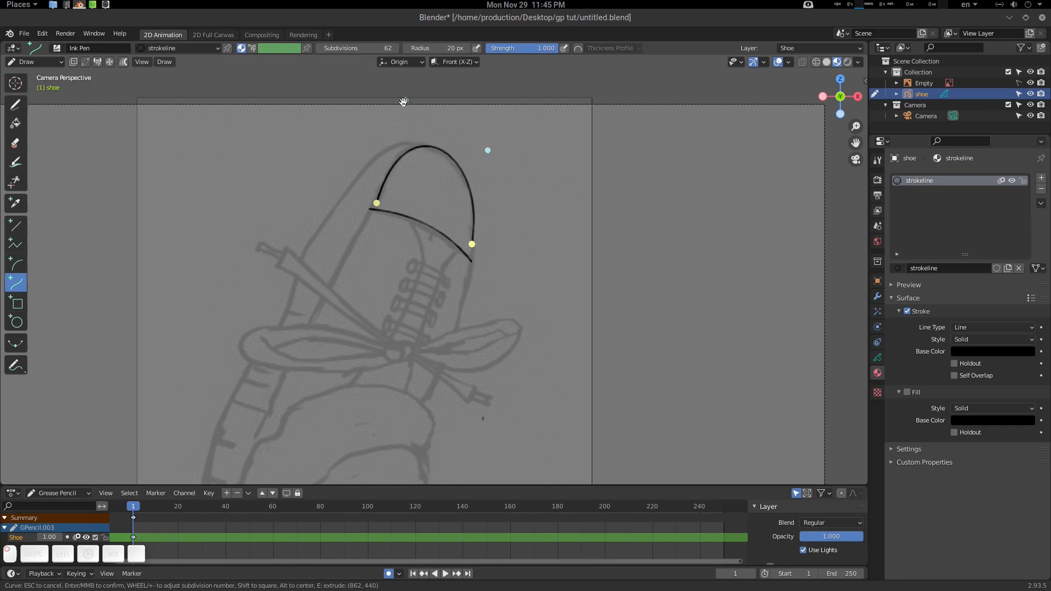
pyautogui.moveTo(472, 244); pyautogui.dragTo(473, 254)
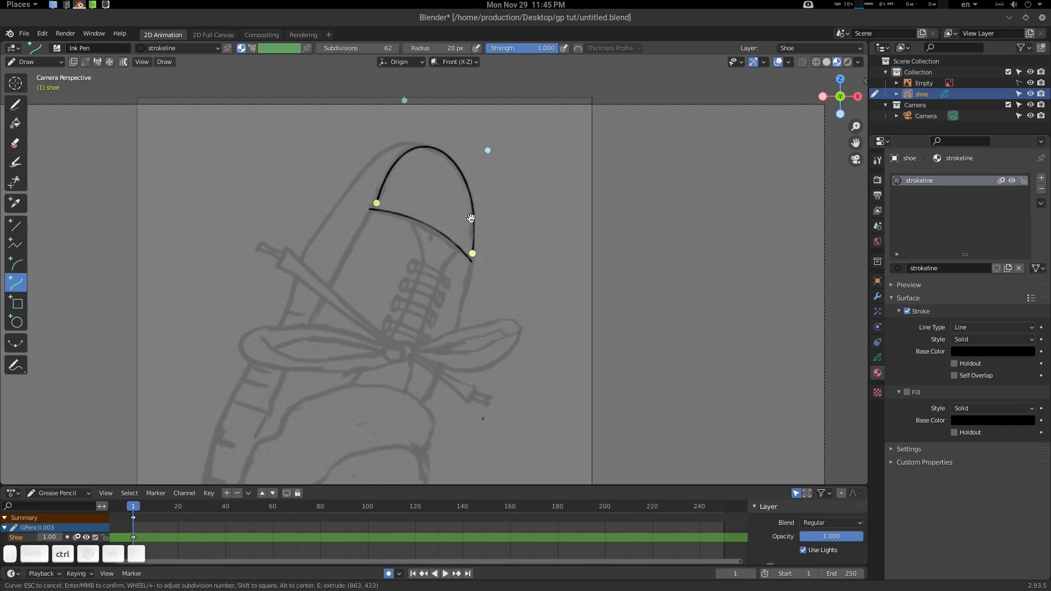
pyautogui.press('Return')
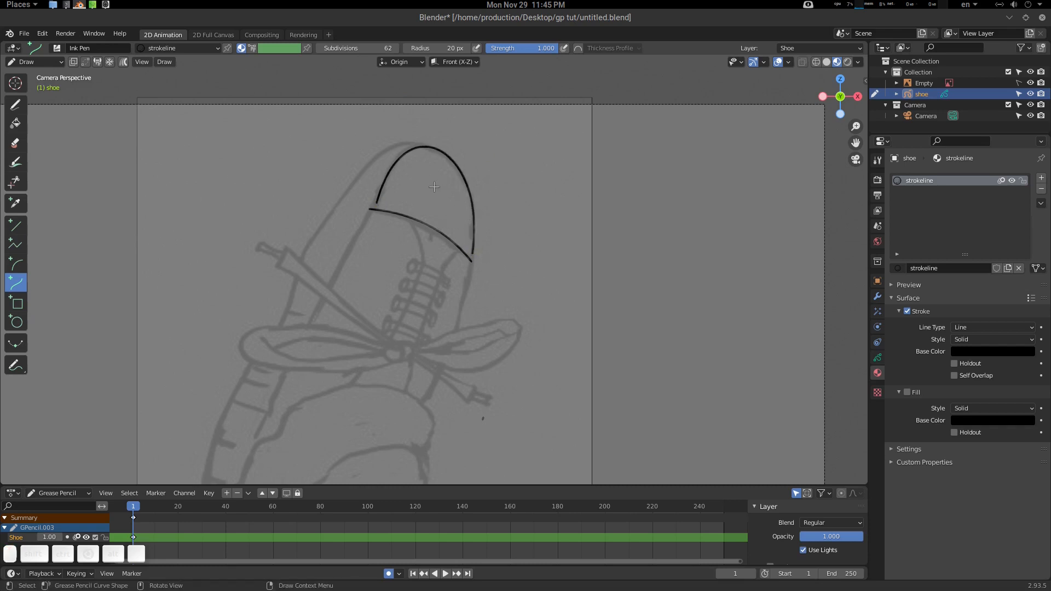
# Step: Switch the shoe Grease Pencil object to Edit mode
pyautogui.hotkey('ctrl', 'Tab')
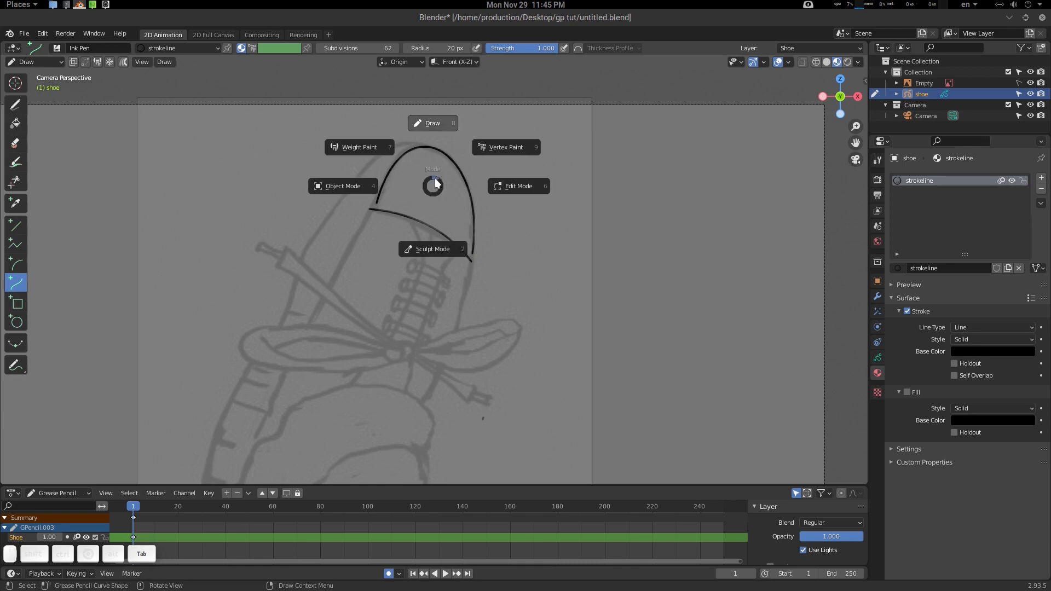
pyautogui.click(512, 186)
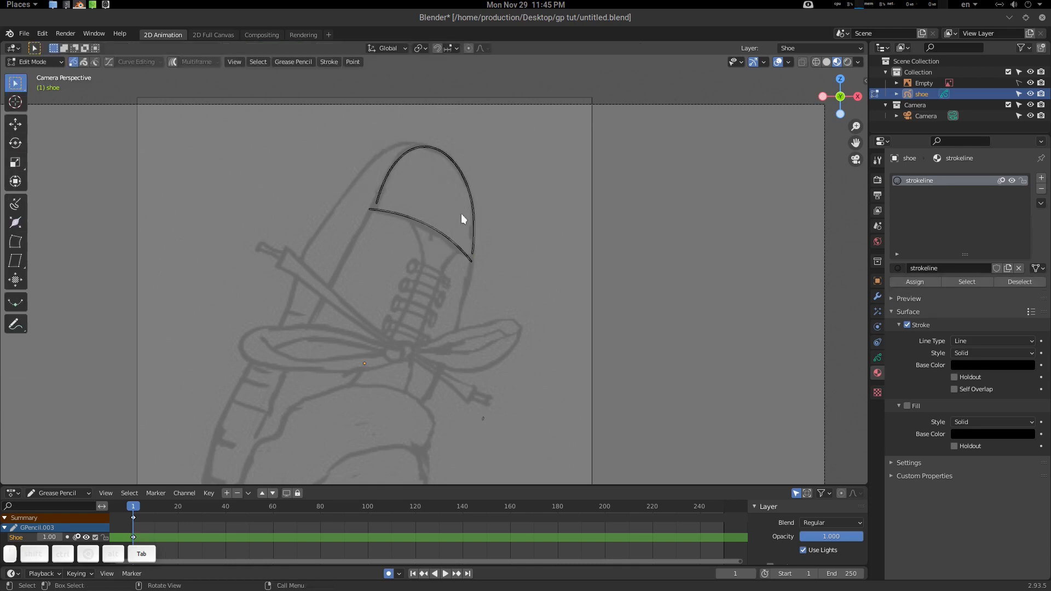
pyautogui.scroll(4, 461, 214)
pyautogui.keyDown('shift'); pyautogui.moveTo(495, 169); pyautogui.dragTo(426, 289, button='middle'); pyautogui.keyUp('shift')
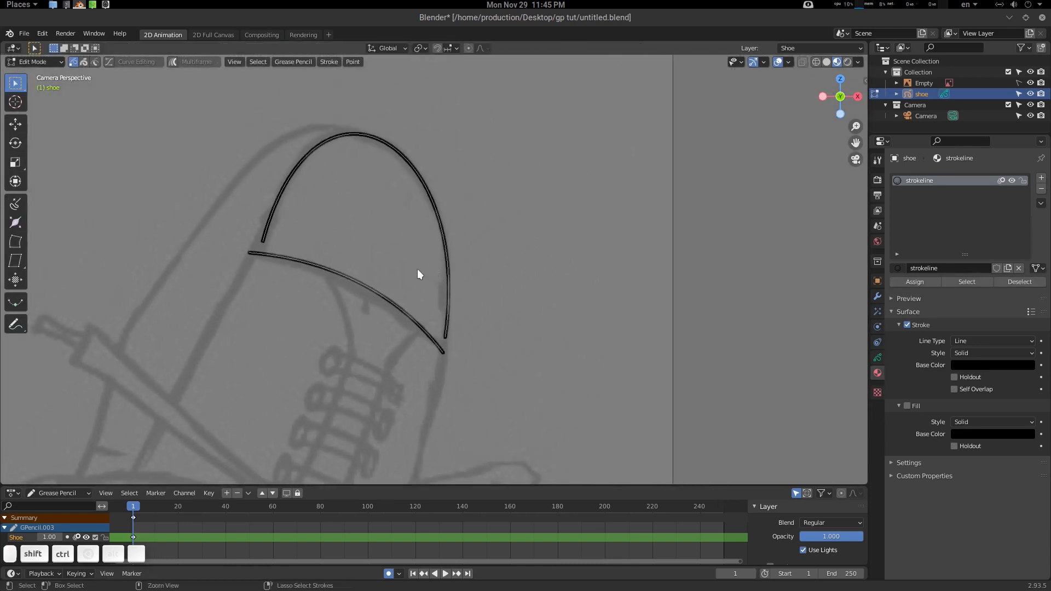
pyautogui.scroll(1, 449, 252)
pyautogui.keyDown('shift'); pyautogui.moveTo(450, 251); pyautogui.dragTo(470, 245, button='middle'); pyautogui.keyUp('shift')
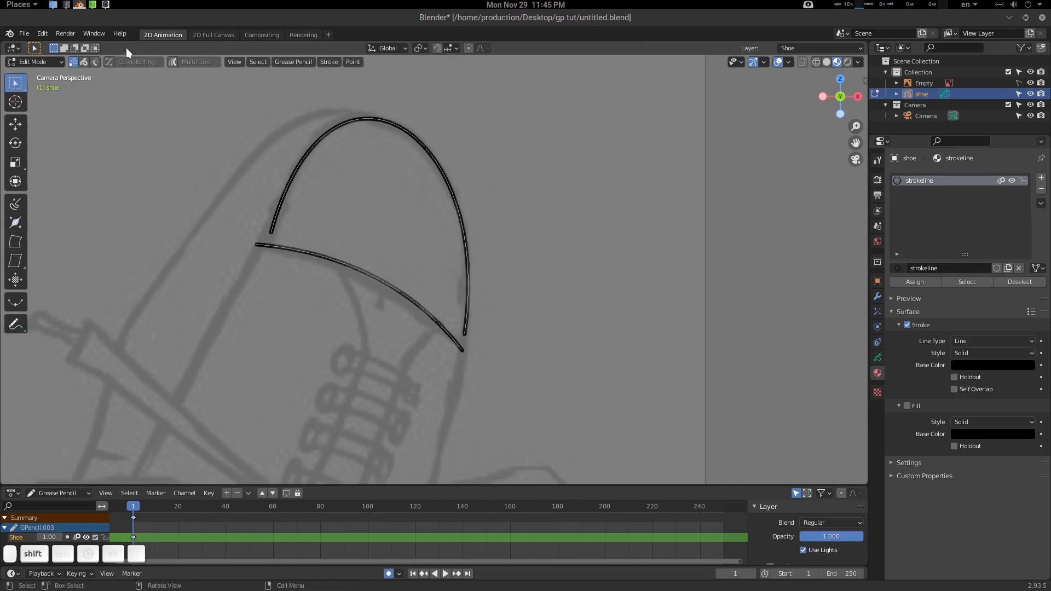
# Step: Select the toe-cap arch in stroke select mode, then individual points on both strokes in point select mode
pyautogui.click(84, 63)
pyautogui.click(434, 163)
pyautogui.click(73, 62)
pyautogui.click(336, 257)
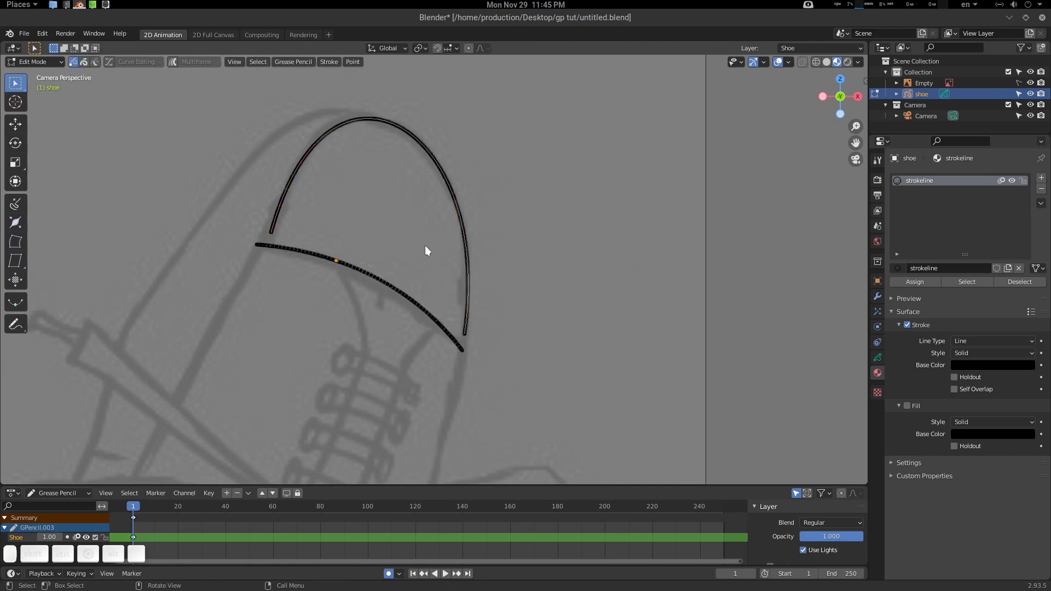
pyautogui.click(466, 243)
pyautogui.click(368, 274)
# Step: Turn on curve editing, select the arch and seam curves' control points, and open the curve editing settings
pyautogui.click(108, 62)
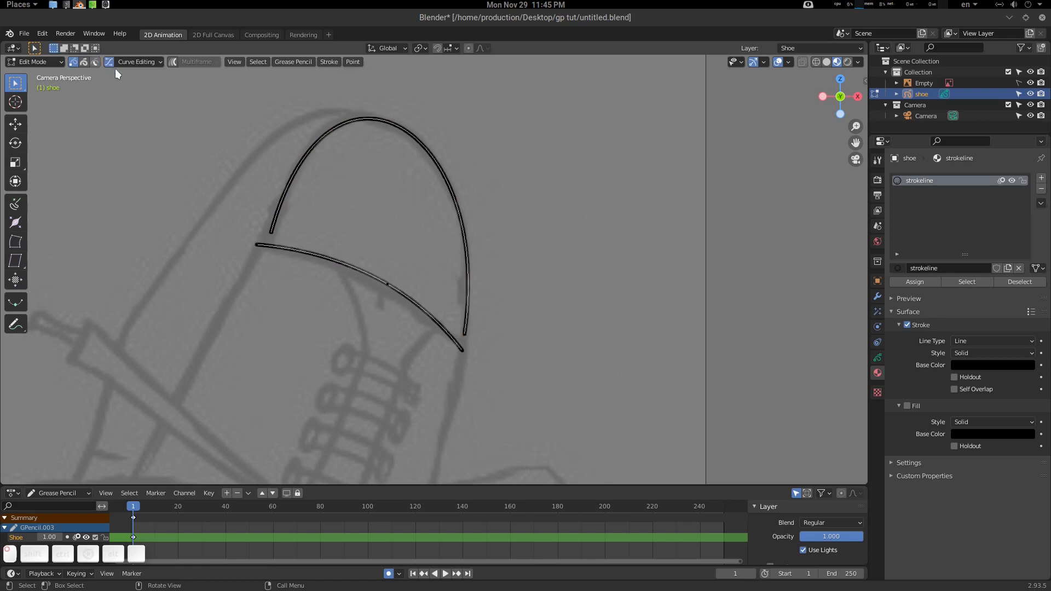
pyautogui.click(291, 174)
pyautogui.click(363, 261)
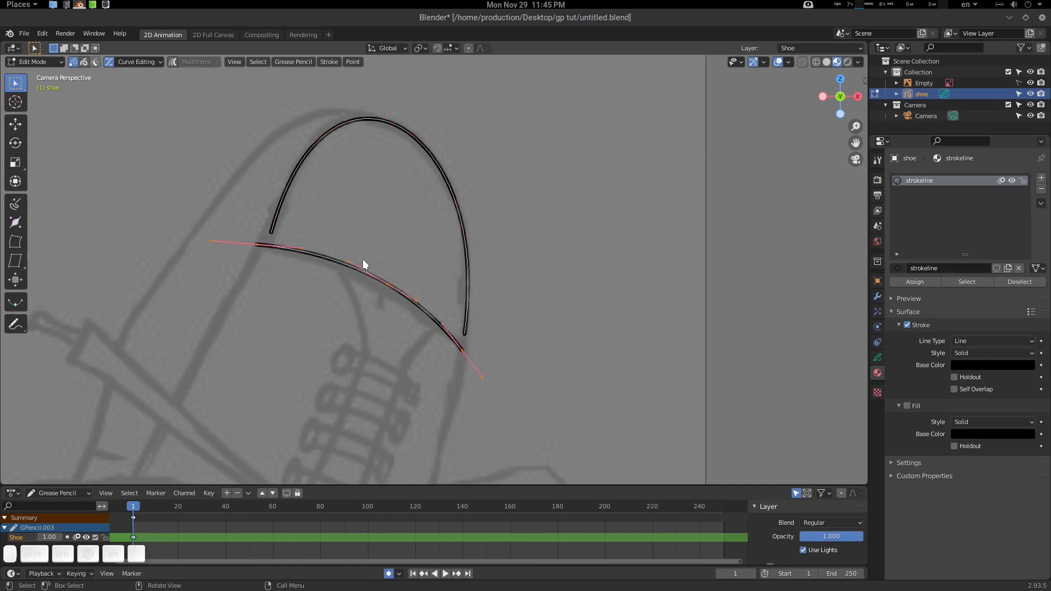
pyautogui.click(146, 61)
# Step: Toggle curve editing on and off repeatedly to compare the toe-cap strokes' points with their Bezier handles, ending with it off
pyautogui.press('u')
pyautogui.press('u')
pyautogui.press('u')
pyautogui.press('u')
pyautogui.press('u')
pyautogui.press('u')
pyautogui.press('u')
pyautogui.press('u')
pyautogui.click(494, 318)
pyautogui.keyDown('shift'); pyautogui.moveTo(423, 249); pyautogui.dragTo(436, 240, button='middle'); pyautogui.keyUp('shift')
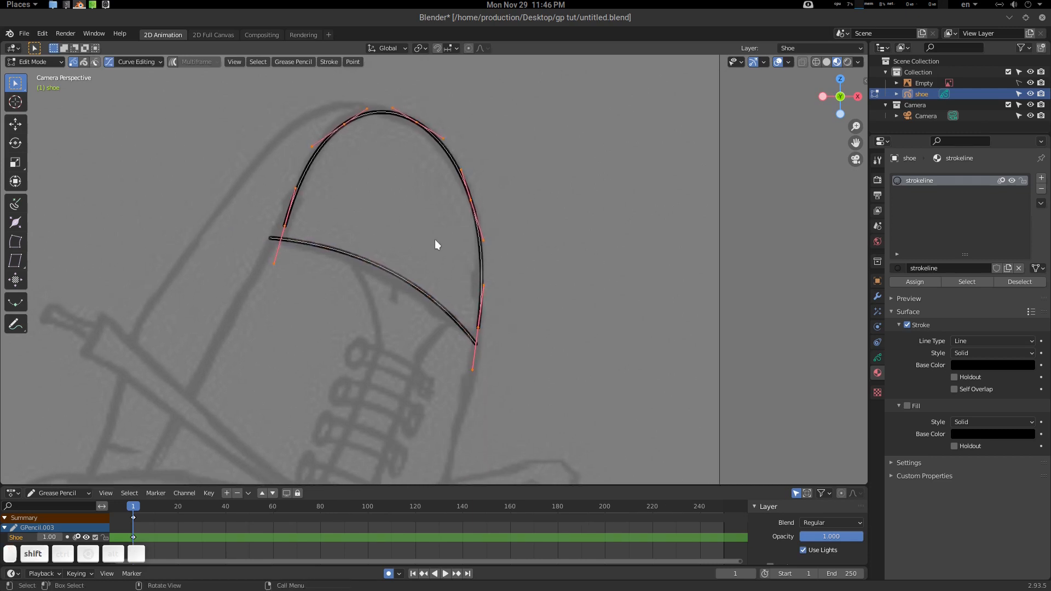
pyautogui.press('u')
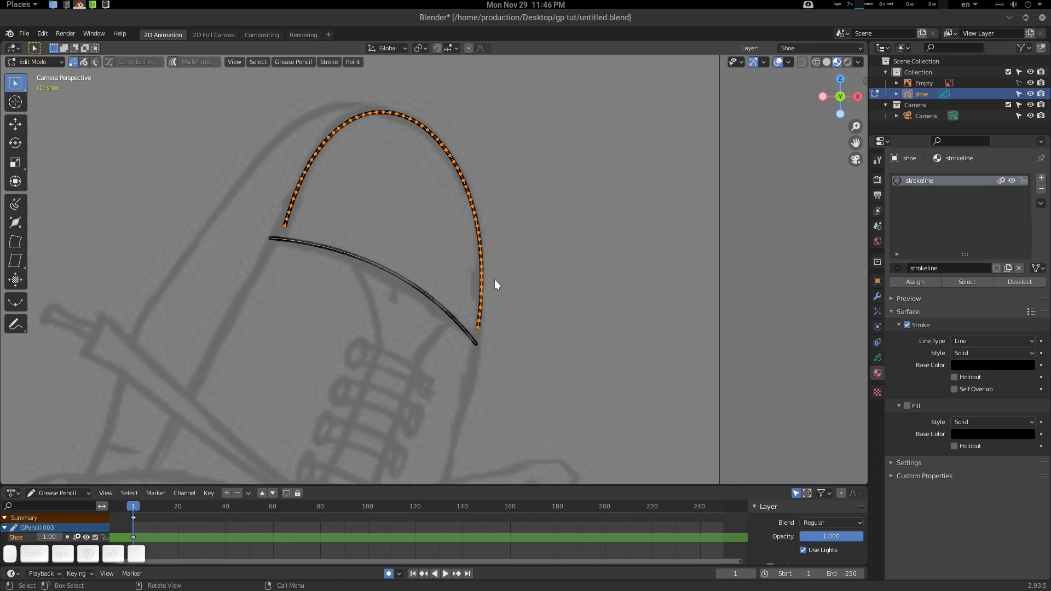
# Step: Join the arch and seam strokes at their neighbouring right-hand end points and close them into one cyclic toe-cap outline
pyautogui.moveTo(481, 314)
pyautogui.keyDown('shift'); pyautogui.mouseDown(button='middle')
pyautogui.moveTo(457, 297)
pyautogui.moveTo(477, 284)
pyautogui.moveTo(503, 339)
pyautogui.mouseUp(button='middle'); pyautogui.keyUp('shift')
pyautogui.click(461, 333)
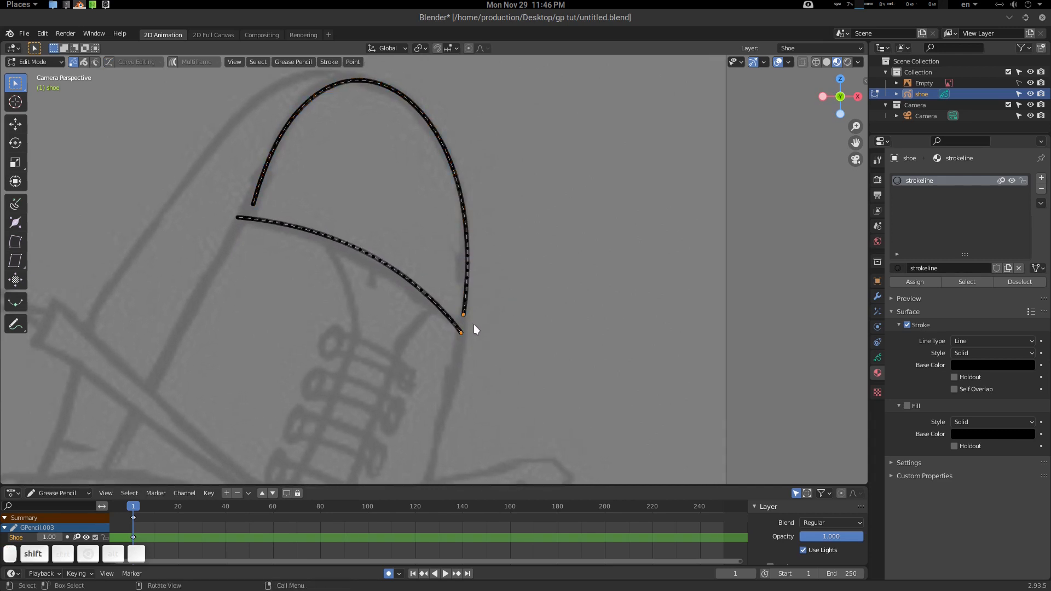
pyautogui.hotkey('ctrl', 'j')
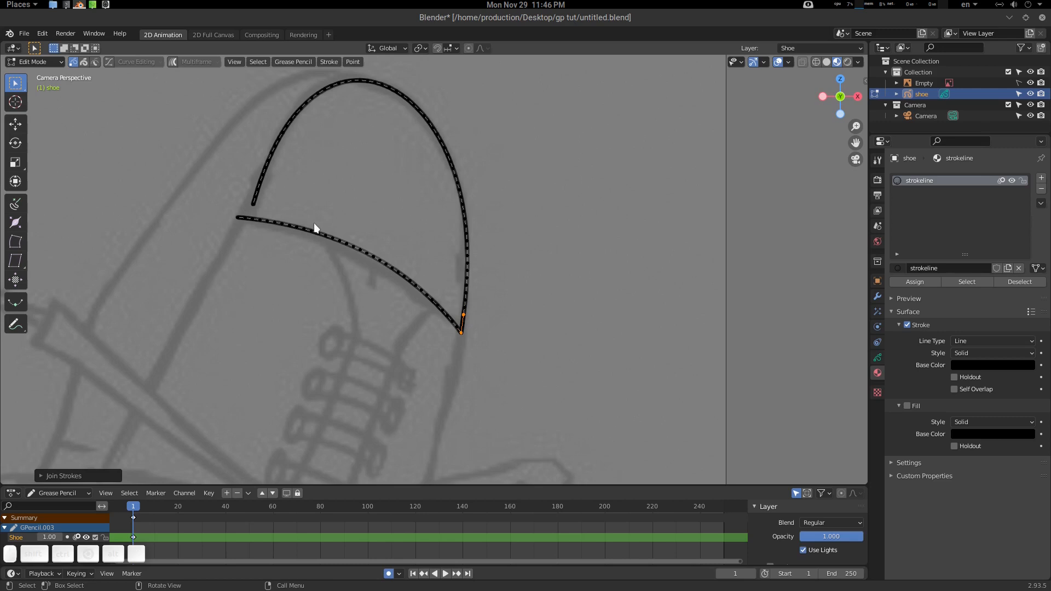
pyautogui.press('f')
pyautogui.moveTo(279, 213)
pyautogui.keyDown('ctrl'); pyautogui.mouseDown(button='middle')
pyautogui.moveTo(314, 202)
pyautogui.moveTo(347, 239)
pyautogui.mouseUp(button='middle'); pyautogui.keyUp('ctrl')
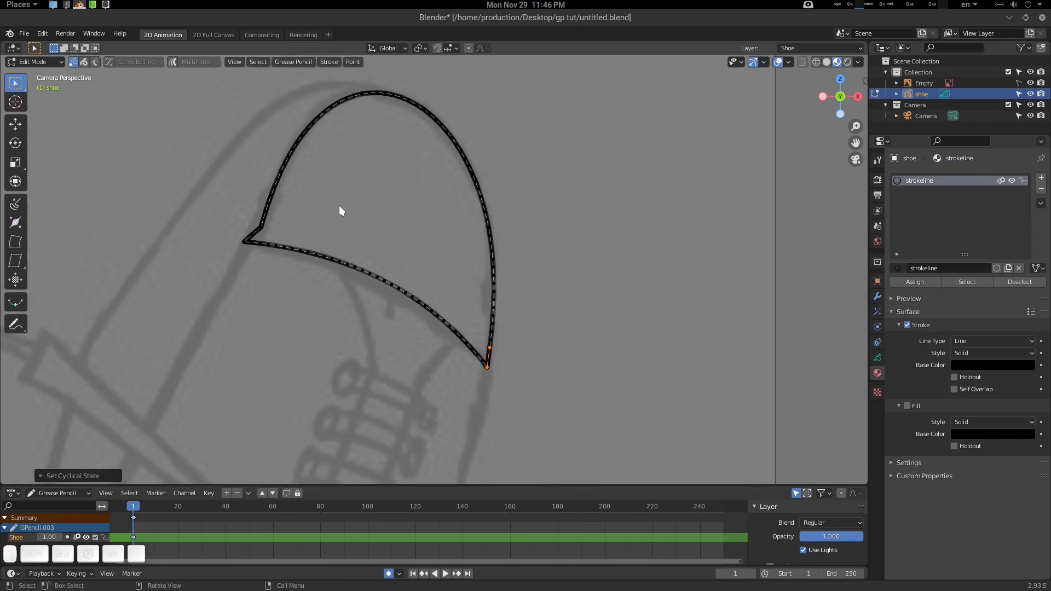
# Step: Turn on curve editing and move the arch's control point near the toe cap's left corner slightly up and inward
pyautogui.press('u')
pyautogui.click(264, 221)
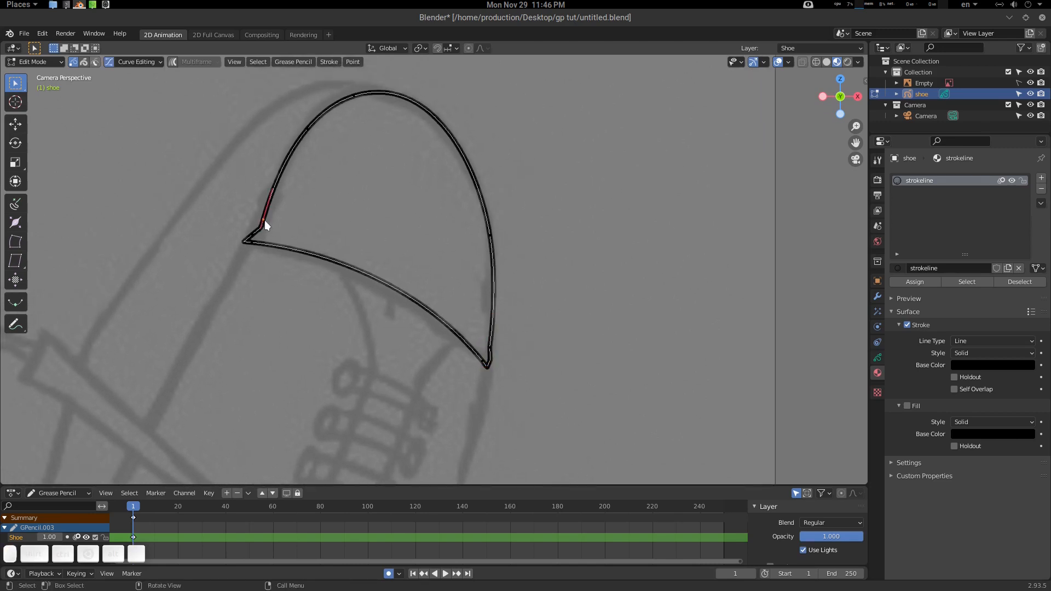
pyautogui.click(289, 219)
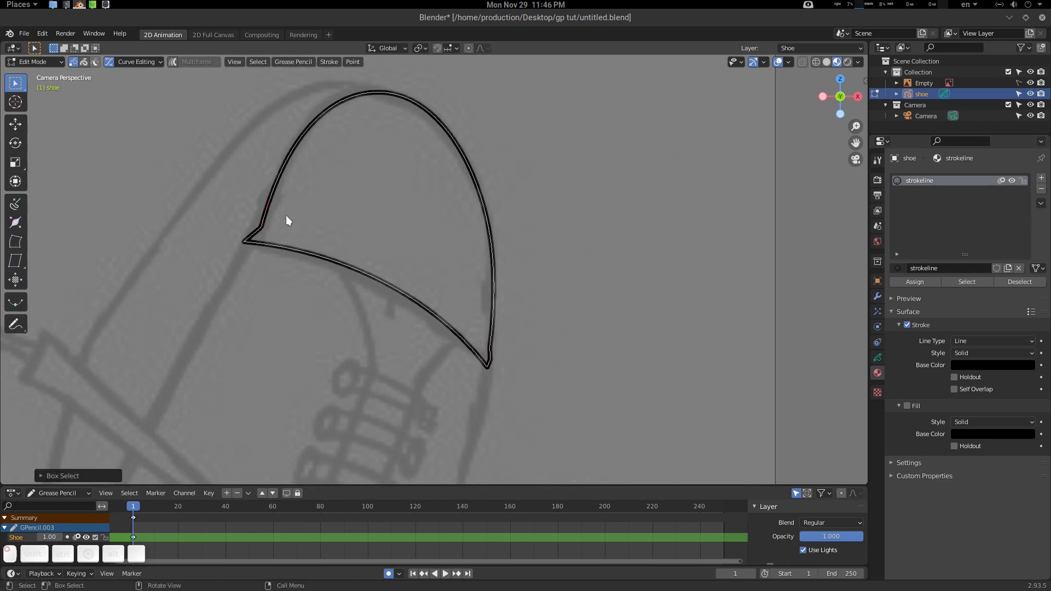
pyautogui.click(265, 219)
pyautogui.press('g')
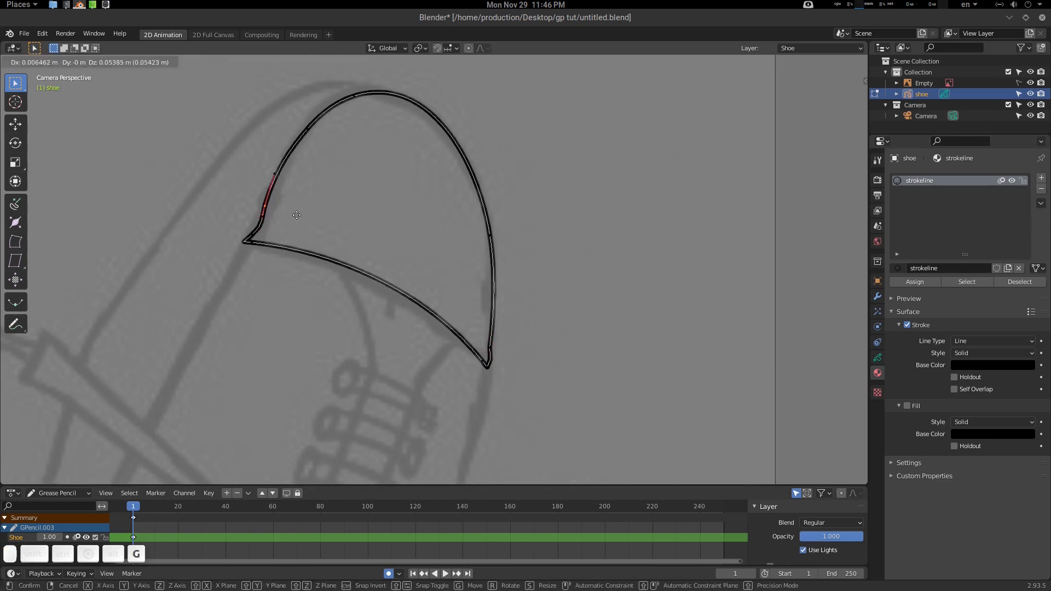
pyautogui.click(299, 214)
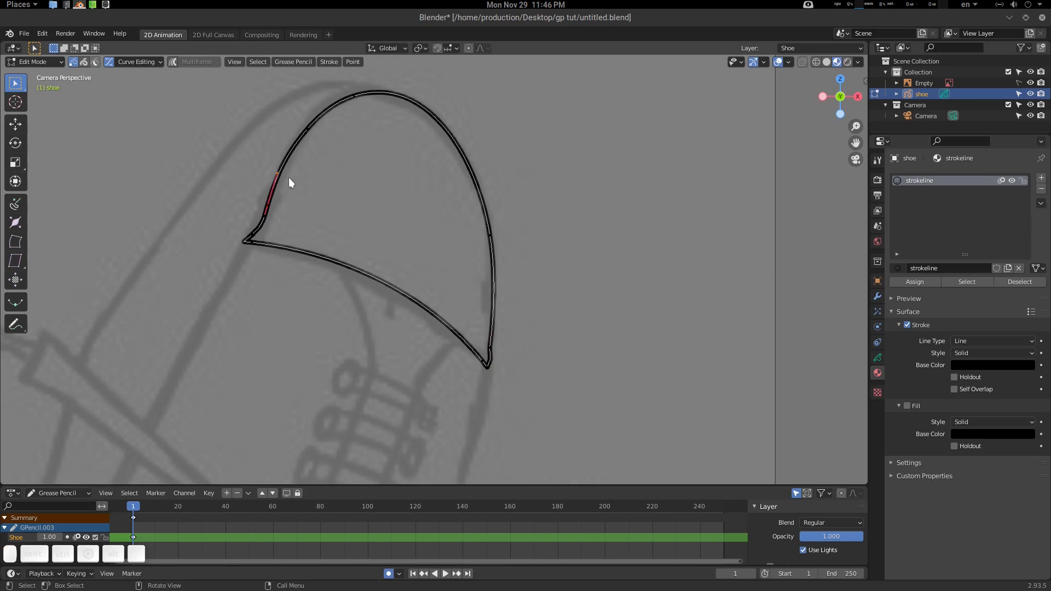
# Step: Try to move the arch's left-side curve handle further inward, and undo that move
pyautogui.press('g')
pyautogui.click(307, 184)
pyautogui.hotkey('ctrl', 'z')
# Step: Set the handle type of the seam's control point at the toe cap's left corner to Vector
pyautogui.click(243, 242)
pyautogui.press('v')
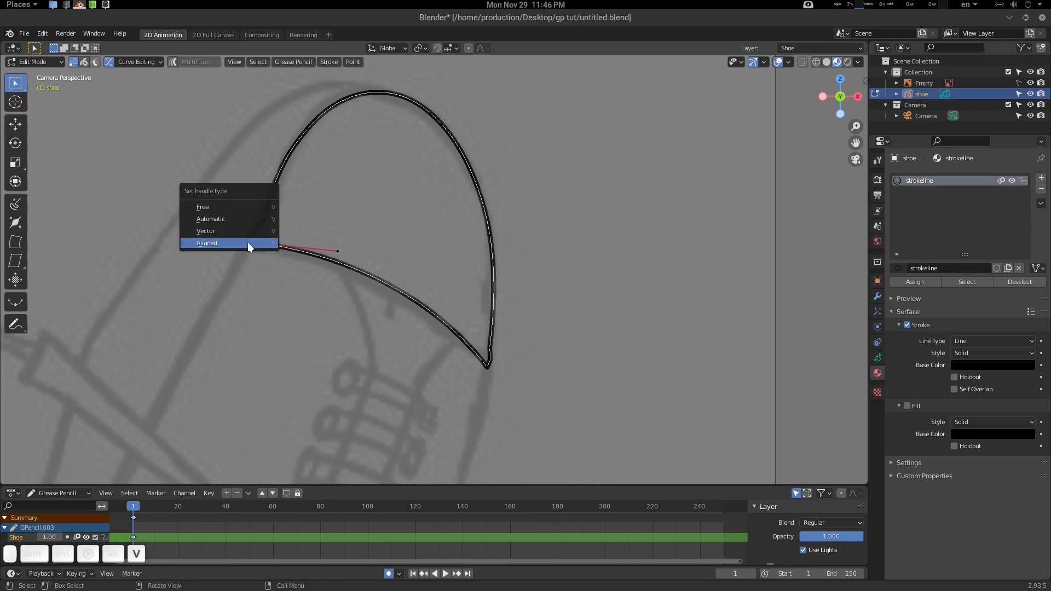
pyautogui.click(223, 230)
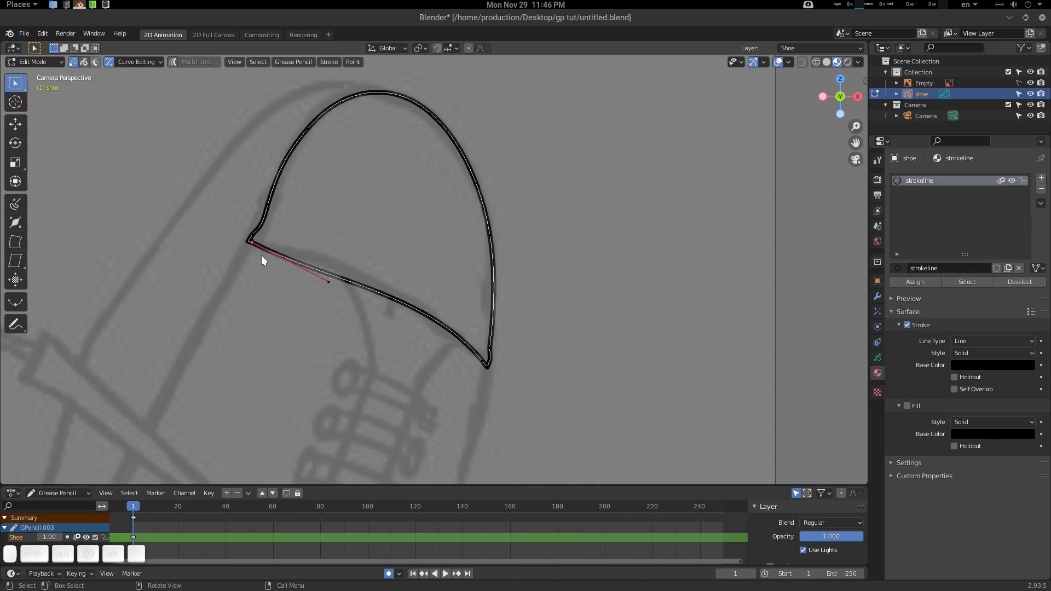
pyautogui.press('g')
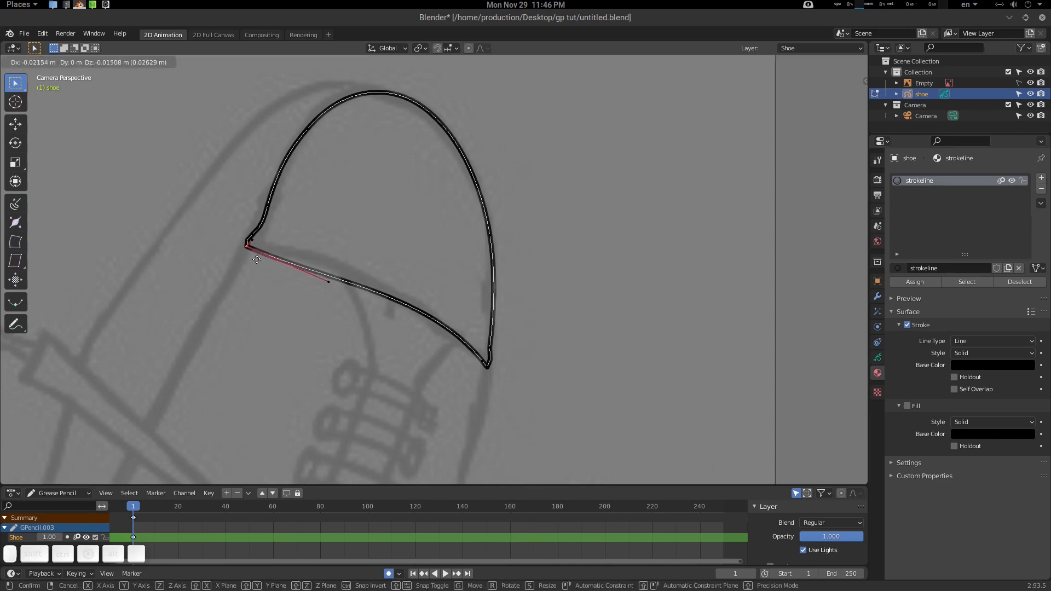
pyautogui.press('Escape')
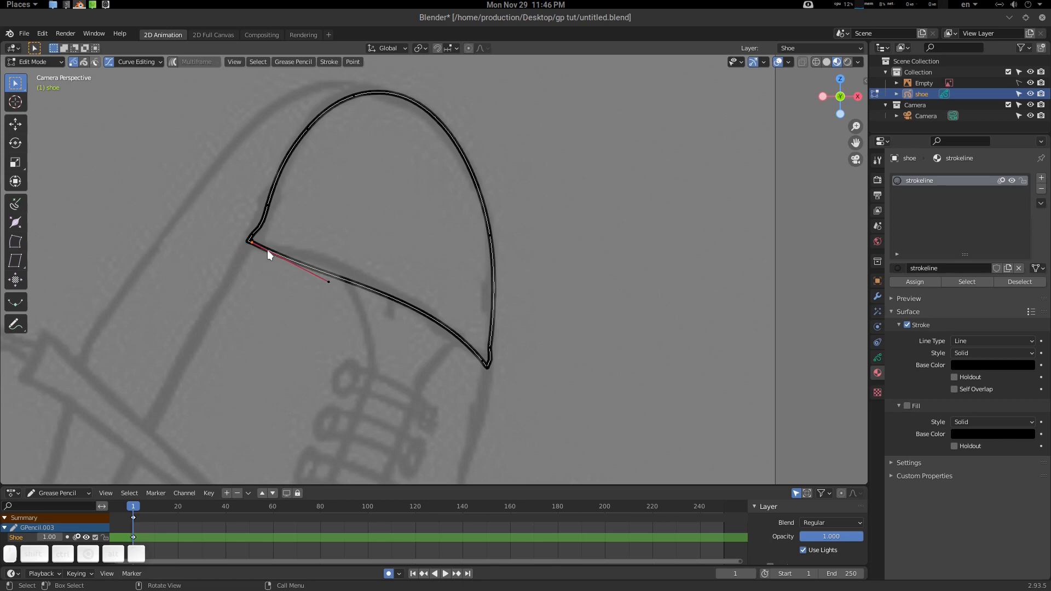
# Step: Set the seam's left corner point to Aligned handles and move it slightly inward along the seam
pyautogui.press('v')
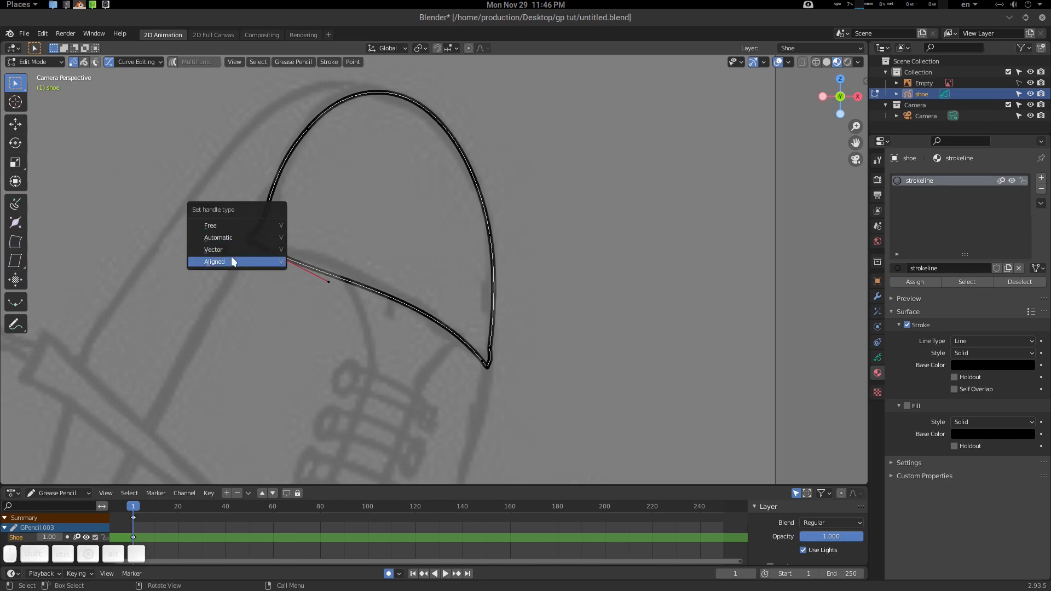
pyautogui.click(236, 261)
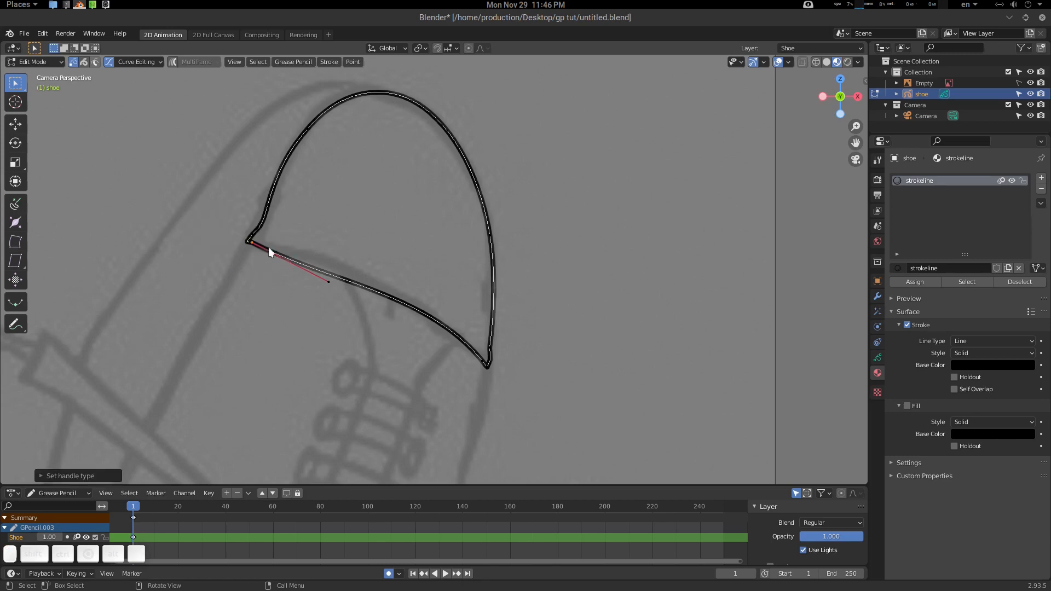
pyautogui.press('g')
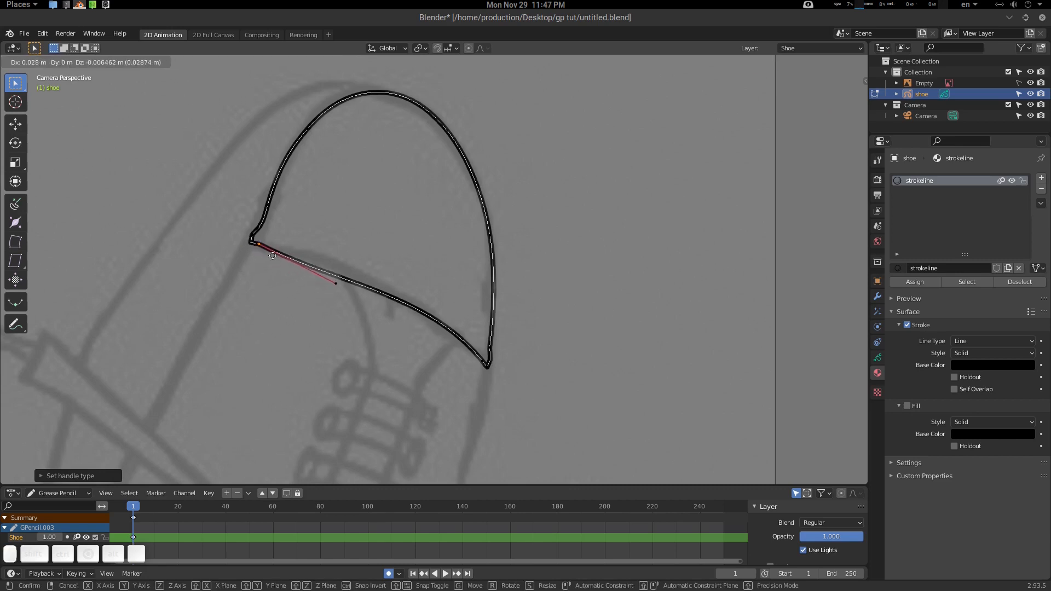
pyautogui.click(271, 254)
# Step: Nudge the extra control point beside the toe cap's left corner slightly upward and dissolve it
pyautogui.click(259, 239)
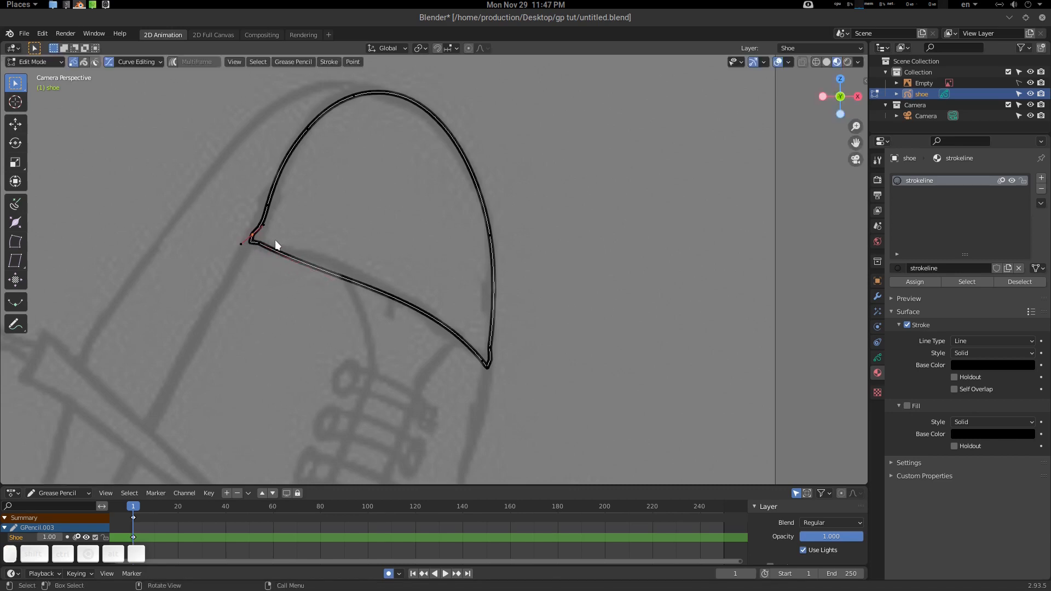
pyautogui.press('g')
pyautogui.click(275, 232)
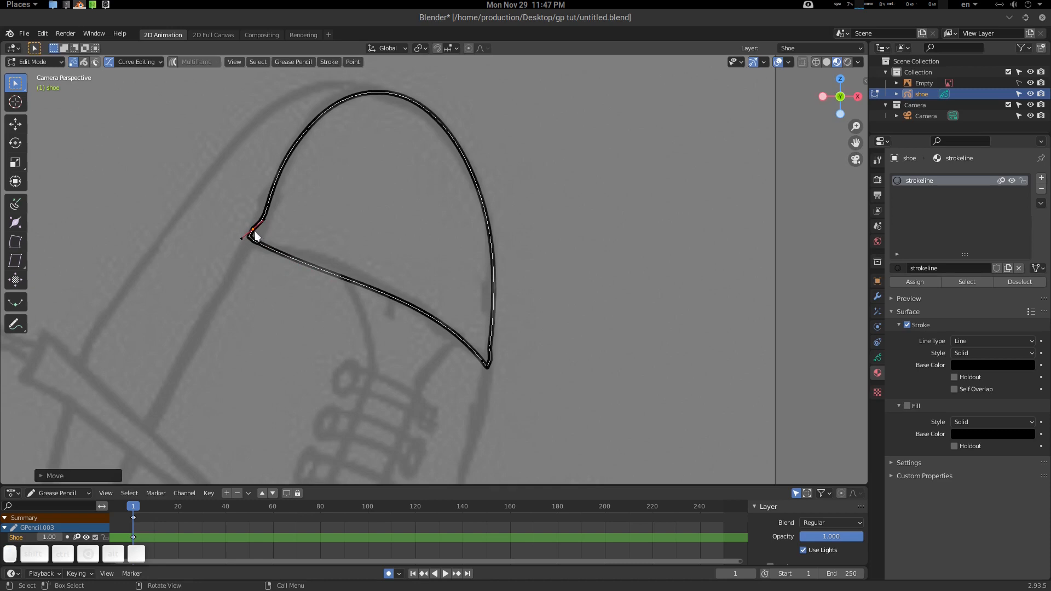
pyautogui.press('x')
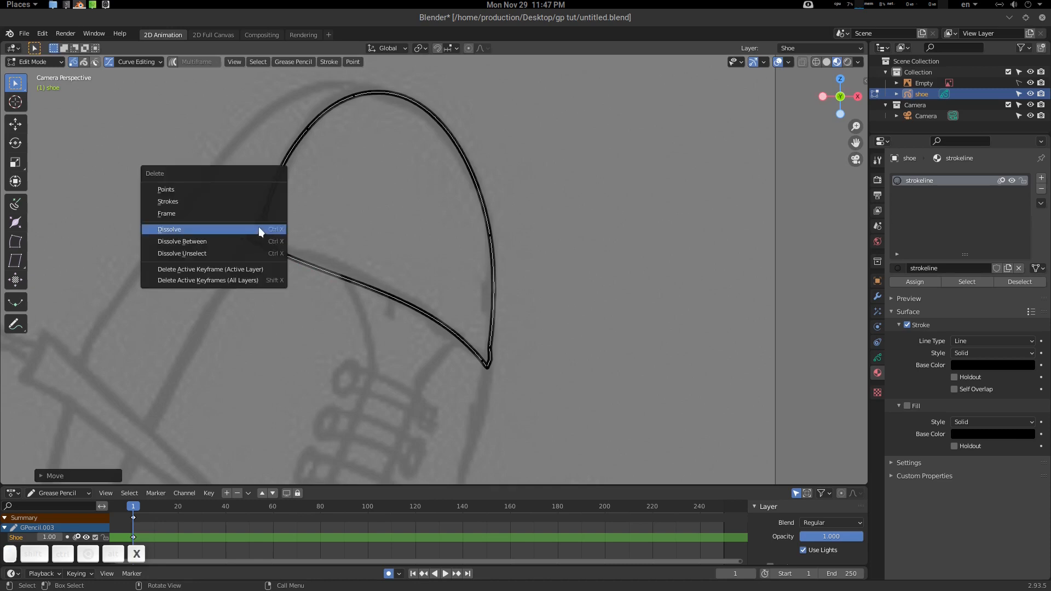
pyautogui.click(242, 232)
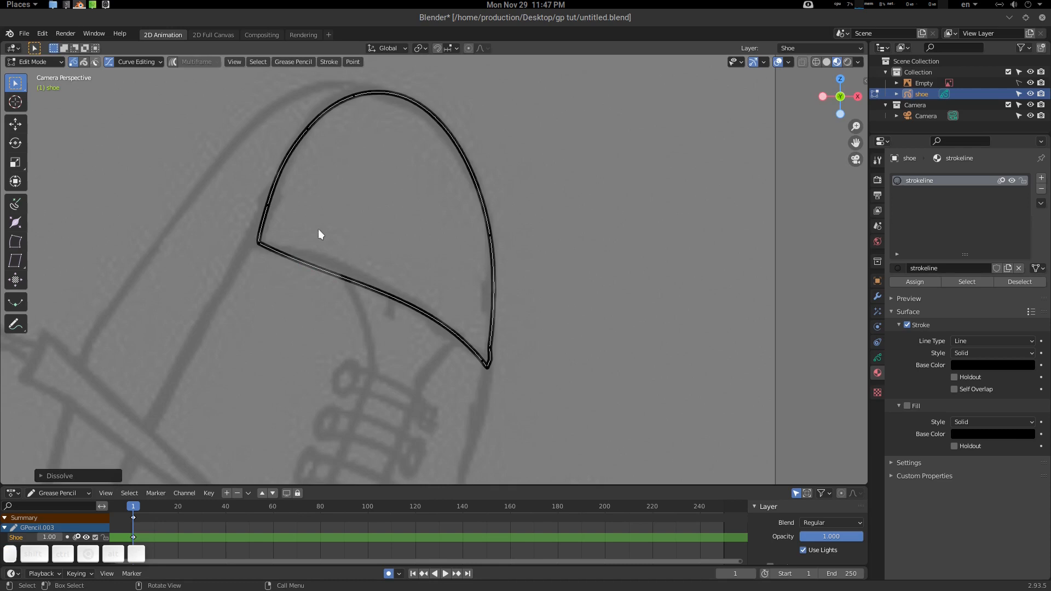
# Step: Raise the seam's curve handle at the toe cap's left corner so the seam arches along the reference line
pyautogui.click(260, 245)
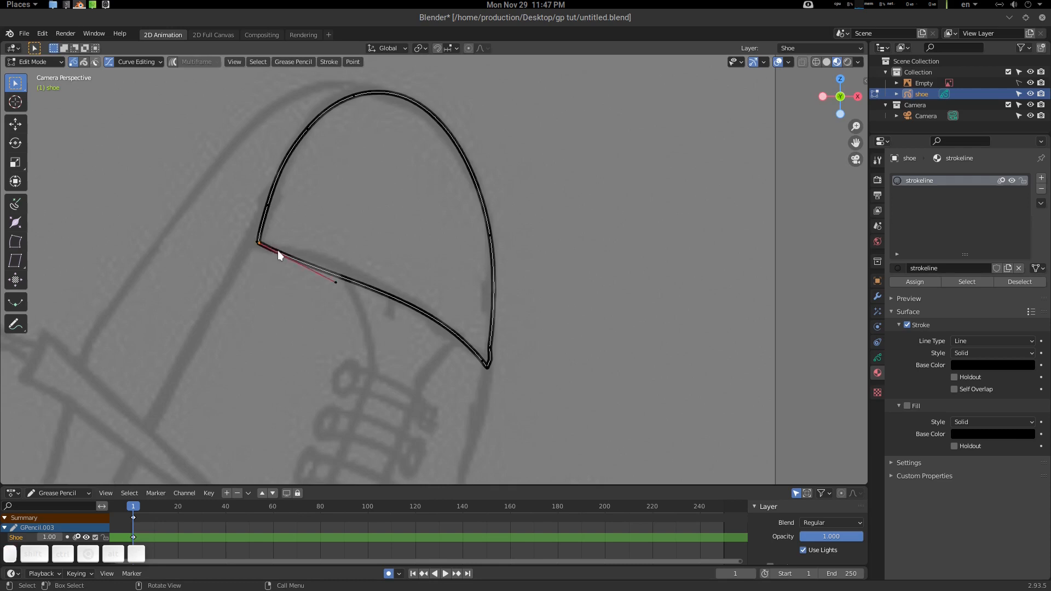
pyautogui.moveTo(278, 251); pyautogui.dragTo(278, 249)
pyautogui.click(333, 281)
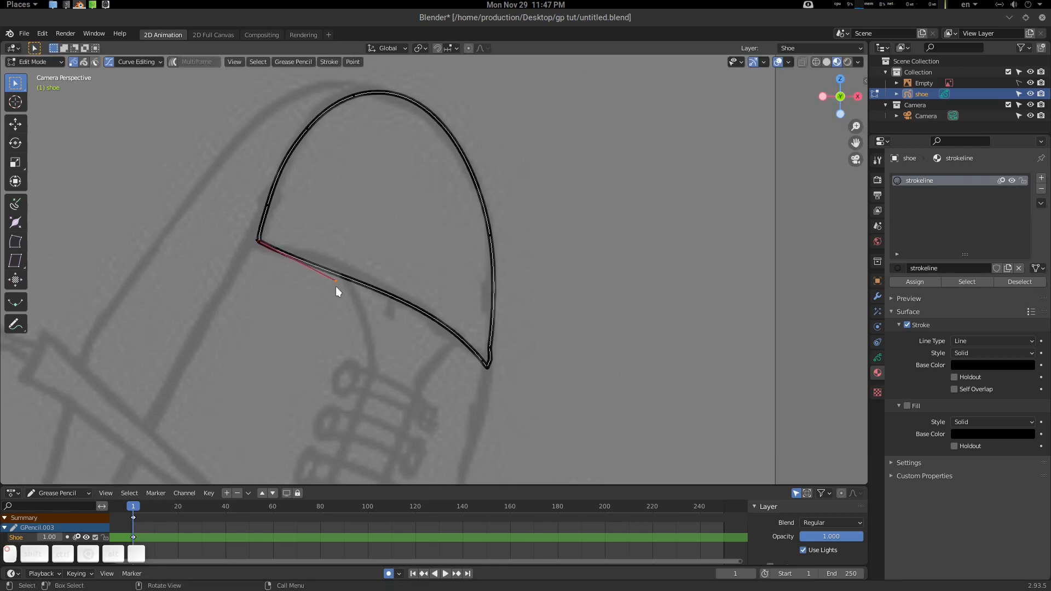
pyautogui.press('g')
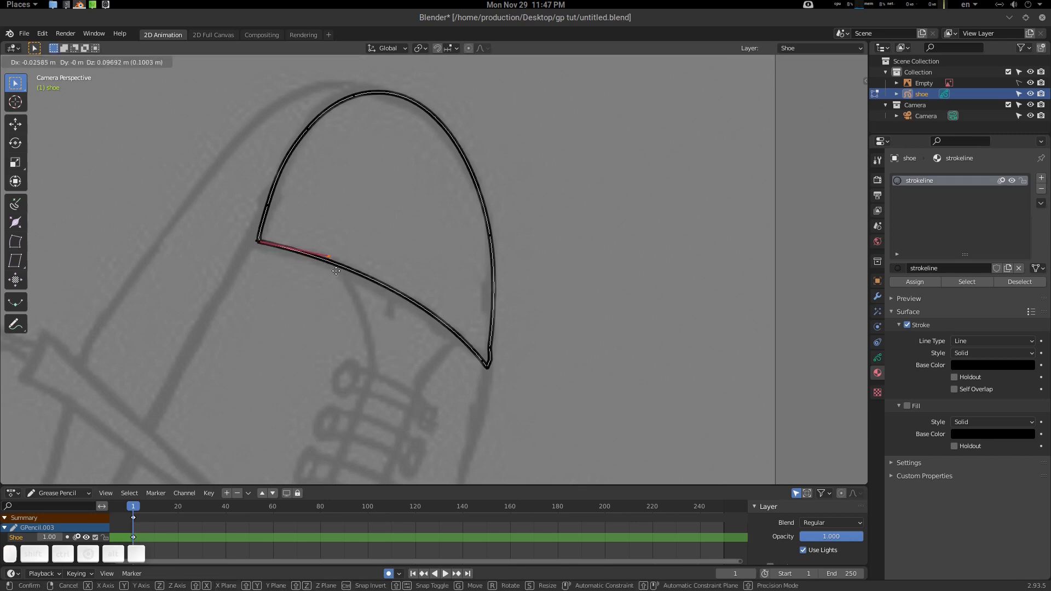
pyautogui.click(337, 272)
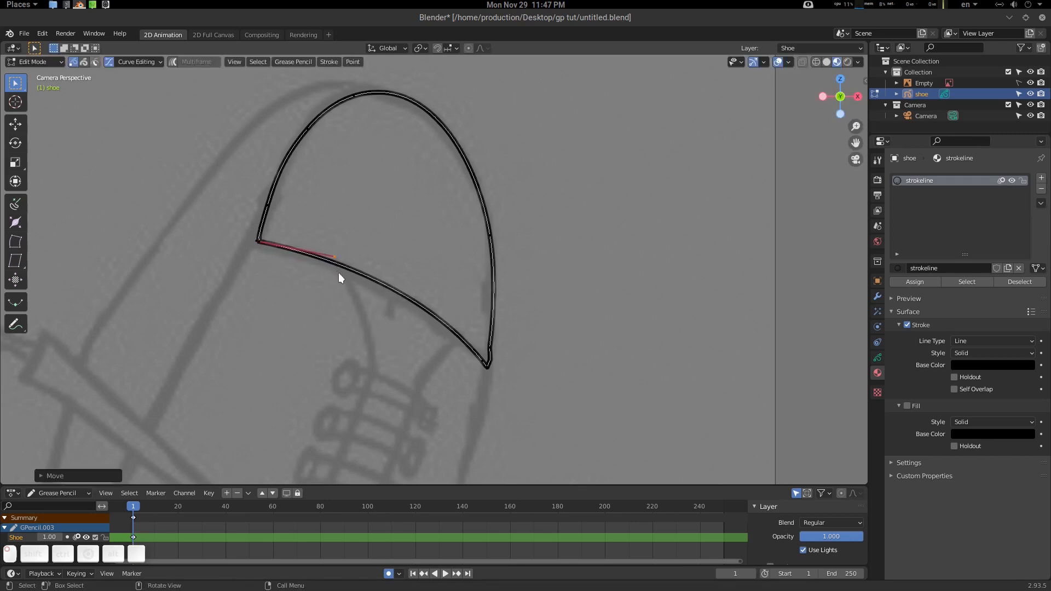
# Step: Dissolve one of the overlapping control points at the toe cap's lower-right corner and move the remaining corner point slightly up
pyautogui.click(487, 369)
pyautogui.click(489, 373)
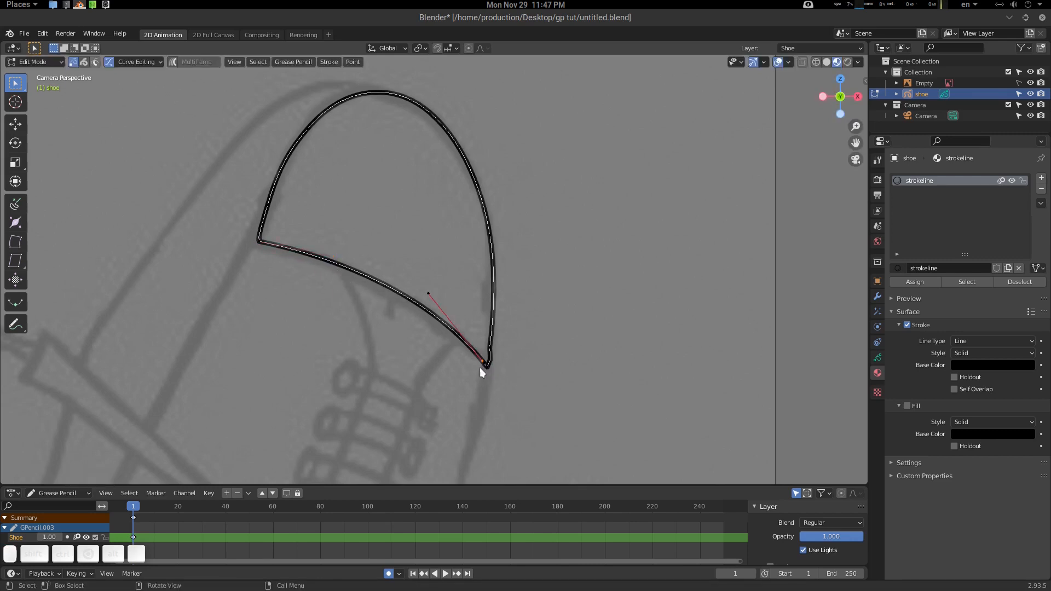
pyautogui.press('x')
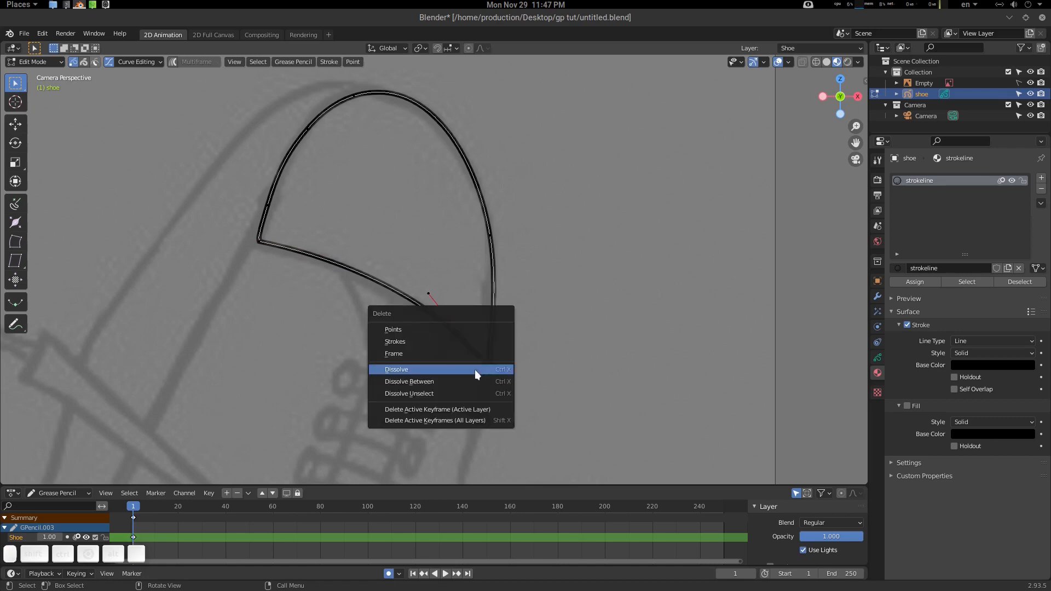
pyautogui.click(475, 369)
pyautogui.click(486, 370)
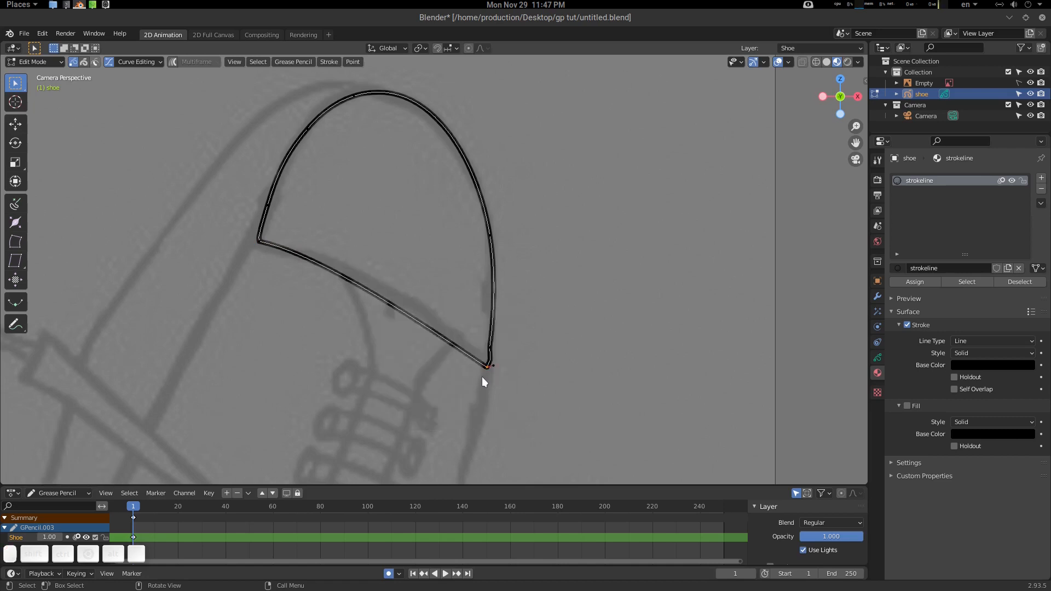
pyautogui.press('g')
pyautogui.click(476, 362)
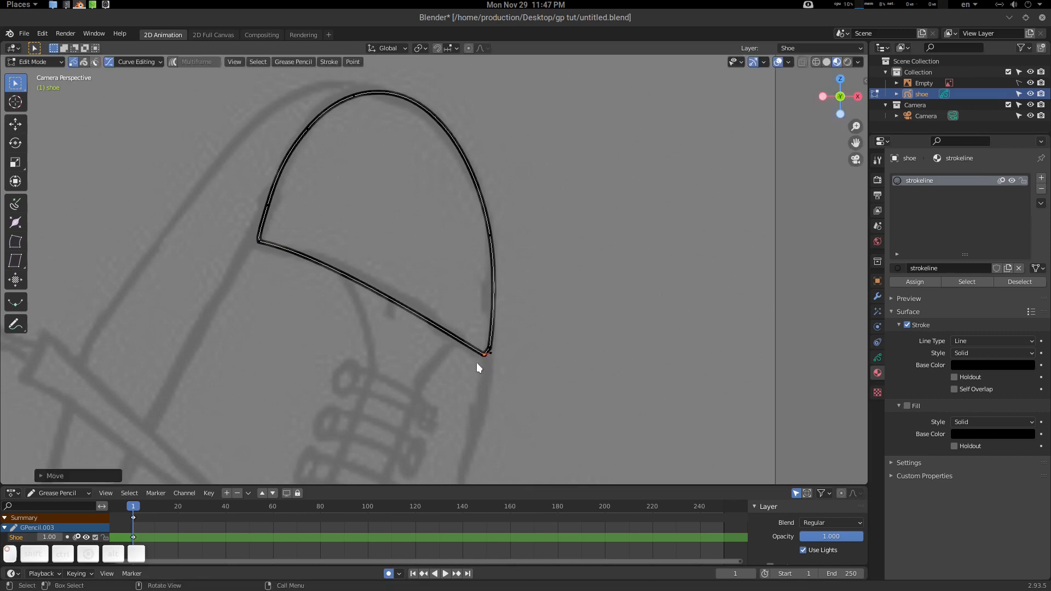
# Step: Extend the left corner's seam handle farther right to restore the seam's curvature against the reference
pyautogui.click(257, 242)
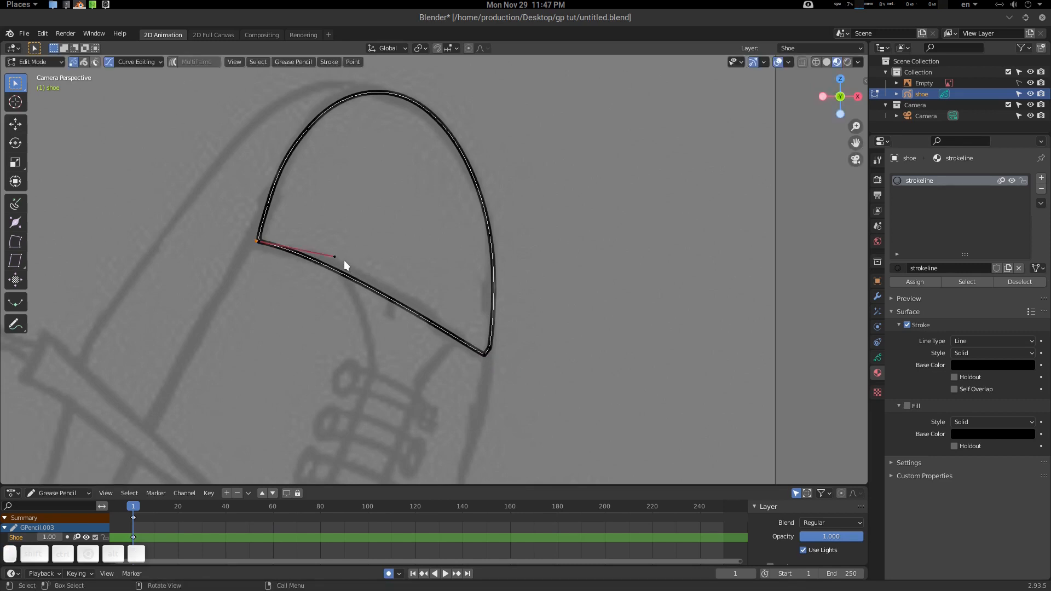
pyautogui.click(335, 262)
pyautogui.click(258, 242)
pyautogui.click(340, 256)
pyautogui.press('g')
pyautogui.click(403, 277)
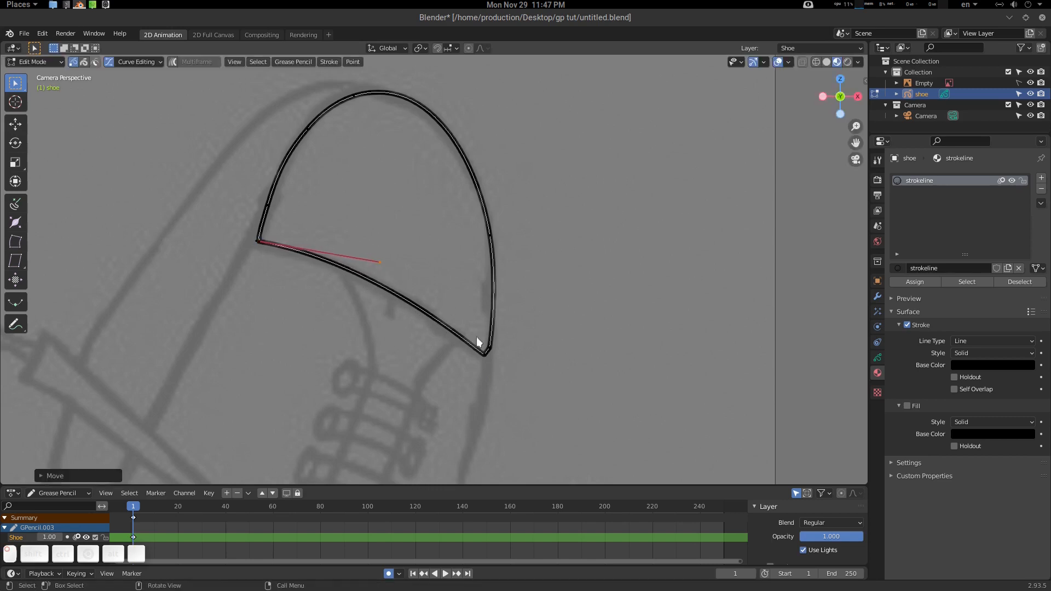
# Step: Move the extra control point just above the lower-right corner up along the outline and dissolve it
pyautogui.click(490, 348)
pyautogui.press('g')
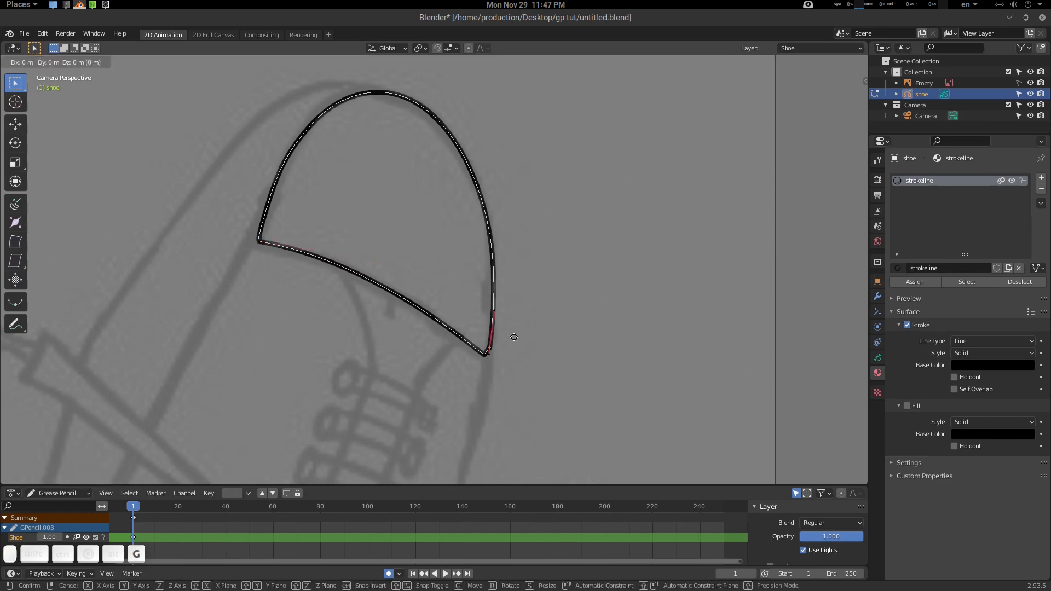
pyautogui.click(513, 310)
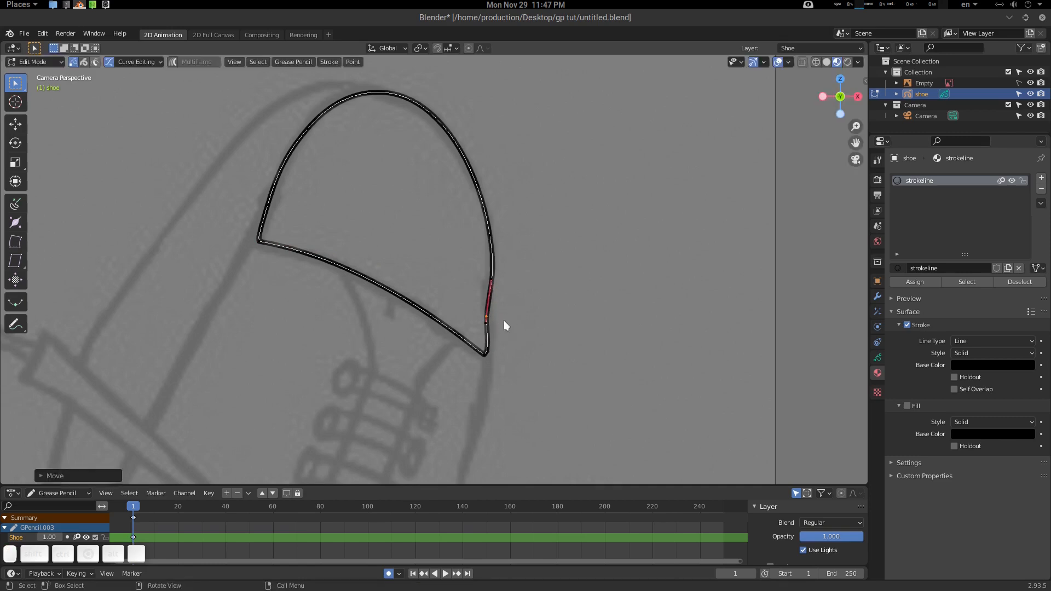
pyautogui.press('x')
pyautogui.click(502, 320)
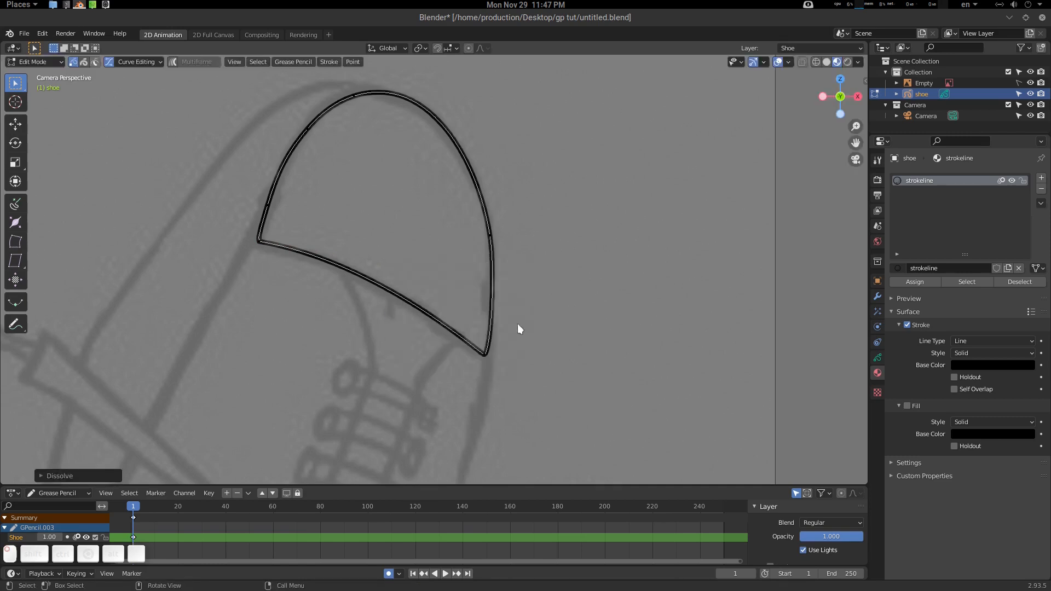
# Step: Move the toe cap's lower-right corner point slightly right and nudge the control point above the left corner to fit the reference
pyautogui.click(485, 354)
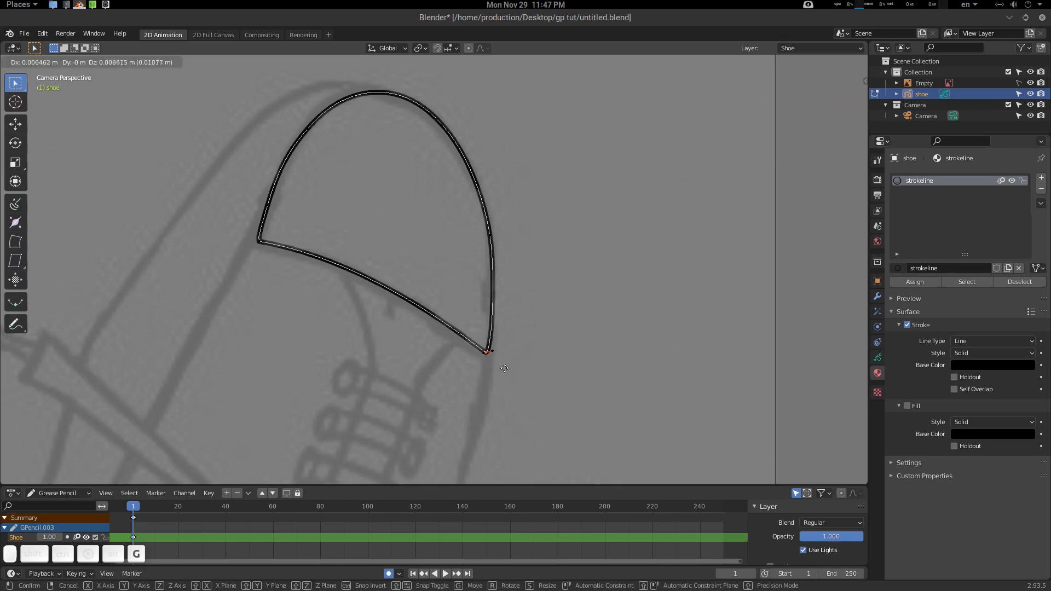
pyautogui.press('g')
pyautogui.click(509, 367)
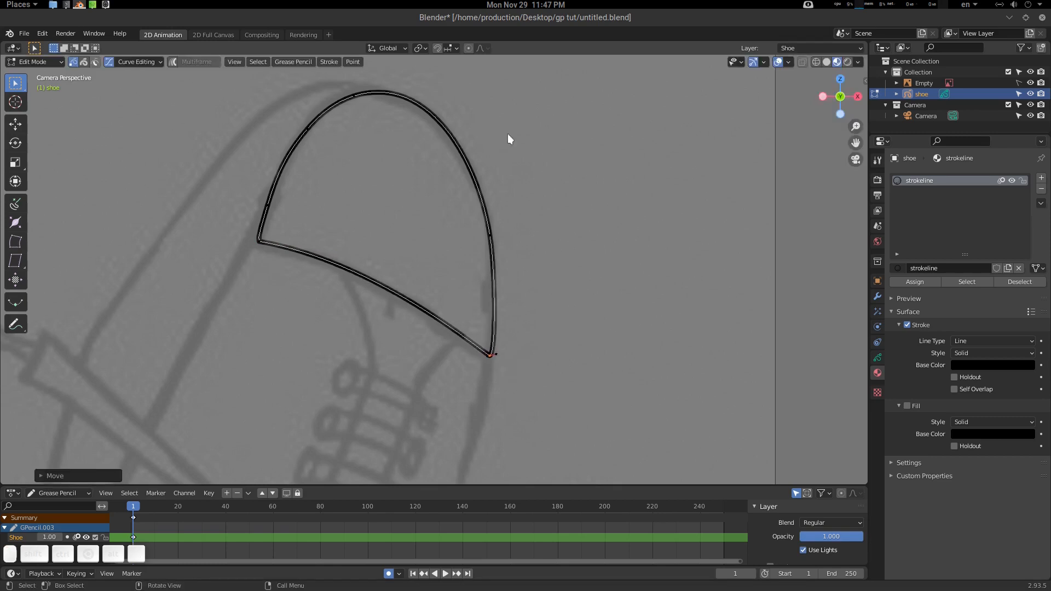
pyautogui.click(267, 207)
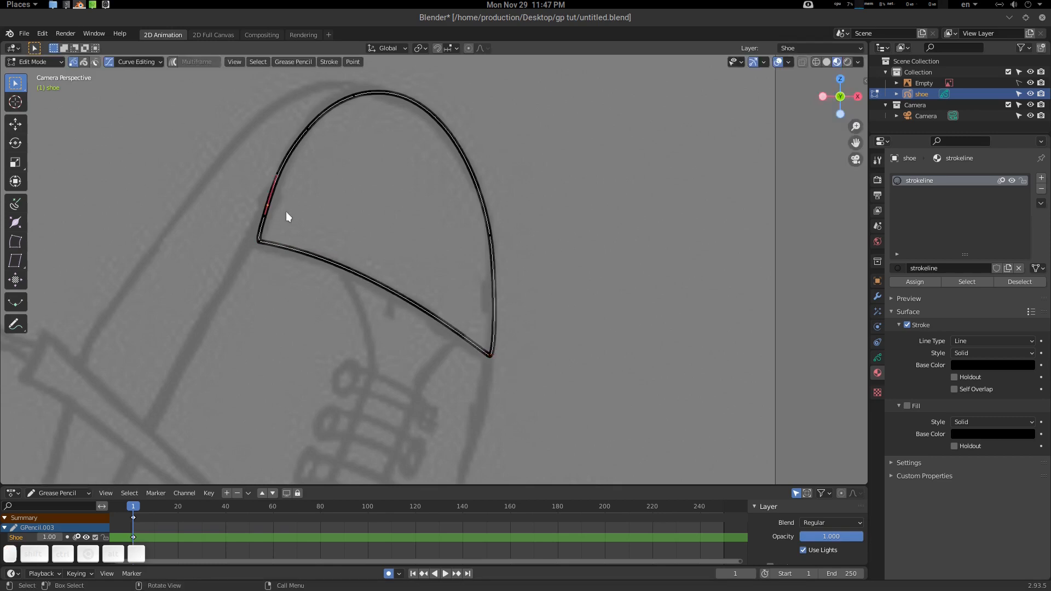
pyautogui.press('g')
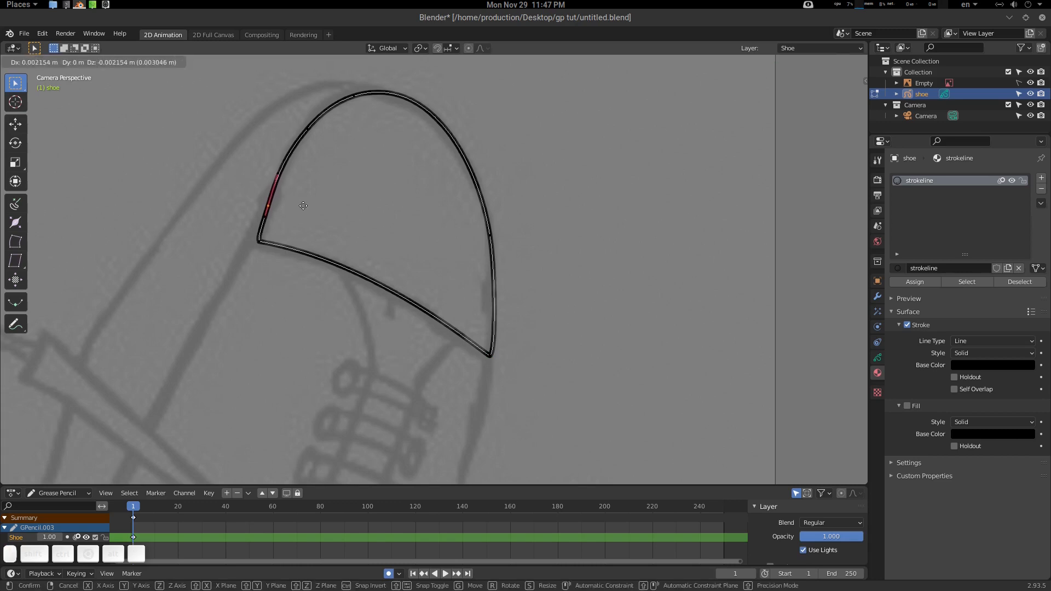
pyautogui.click(307, 208)
pyautogui.moveTo(450, 176)
pyautogui.keyDown('ctrl'); pyautogui.mouseDown(button='middle')
pyautogui.moveTo(373, 227)
pyautogui.moveTo(465, 192)
pyautogui.moveTo(475, 147)
pyautogui.mouseUp(button='middle'); pyautogui.keyUp('ctrl')
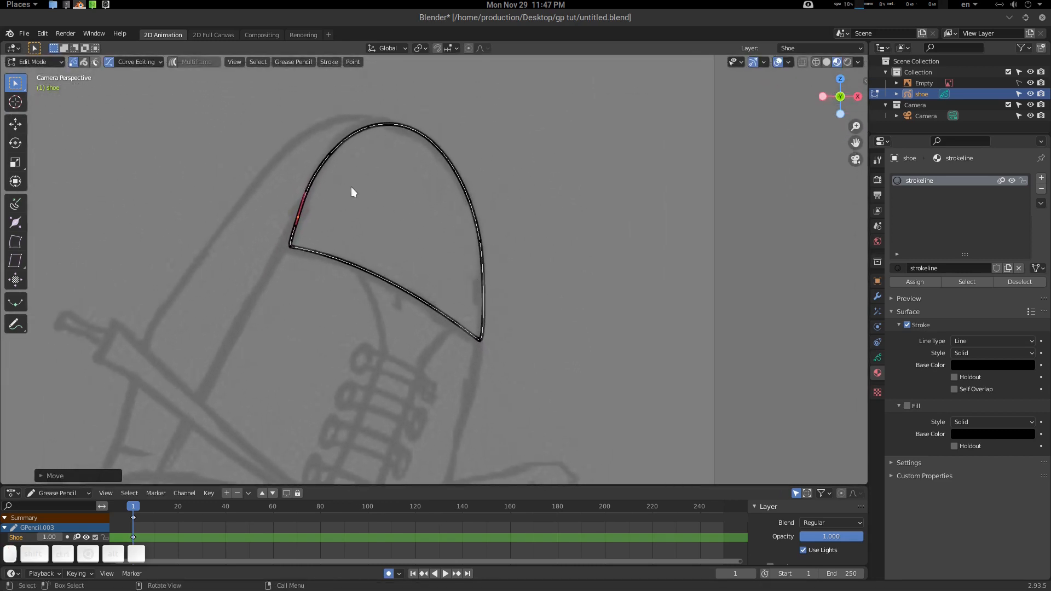
# Step: Add a second material to the shoe object and name it shoe White
pyautogui.click(1041, 178)
pyautogui.click(945, 269)
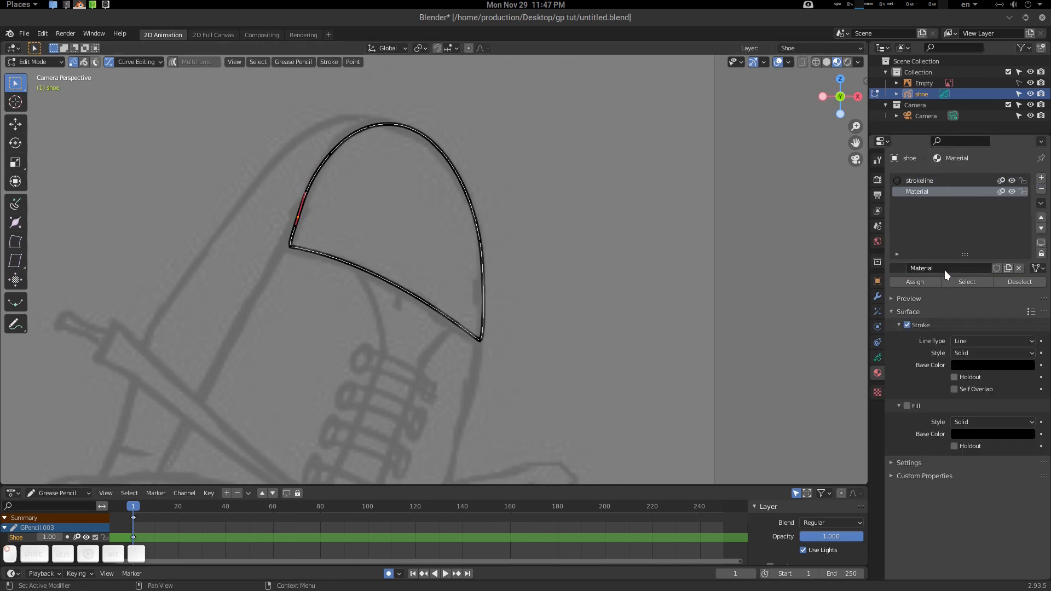
pyautogui.doubleClick(959, 268)
pyautogui.write('sh')
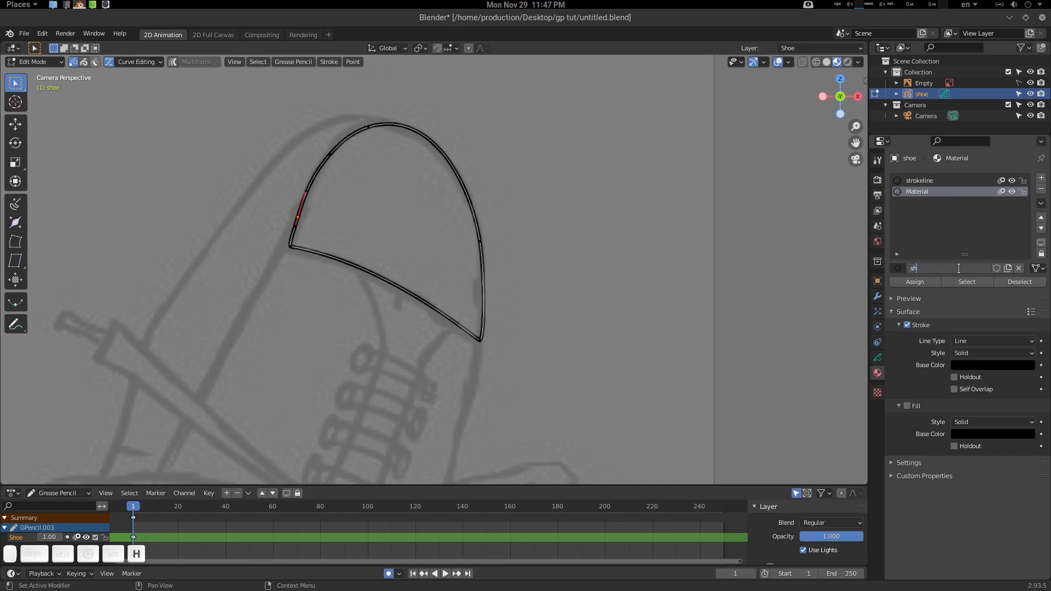
pyautogui.write('oe White')
pyautogui.press('Return')
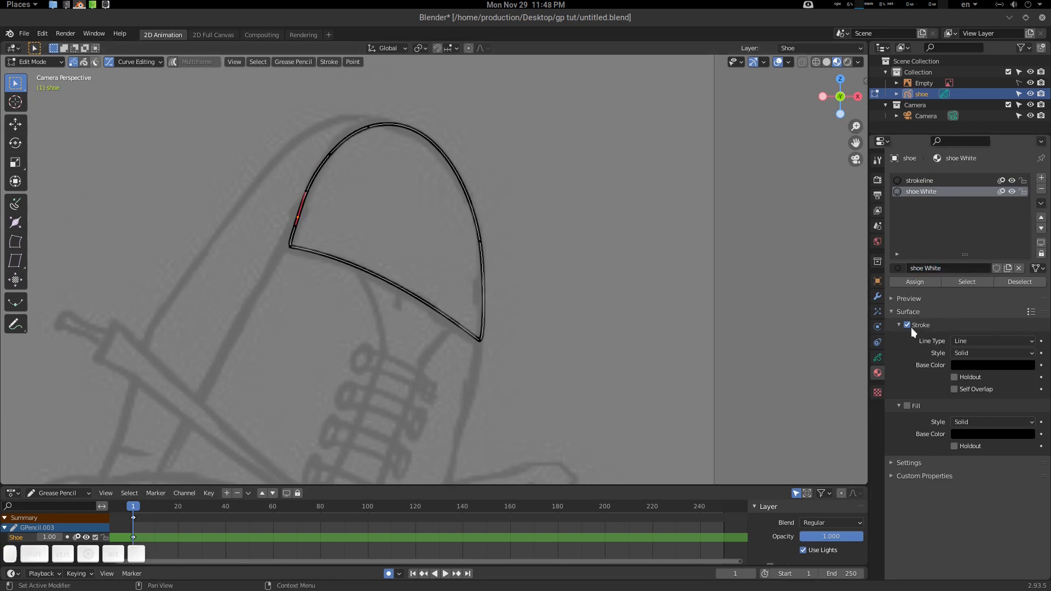
# Step: Enable Fill on the shoe White material and set its base color to a light grey with value 0.615
pyautogui.click(907, 406)
pyautogui.click(978, 435)
pyautogui.click(1027, 329)
pyautogui.moveTo(1027, 329); pyautogui.dragTo(1027, 285)
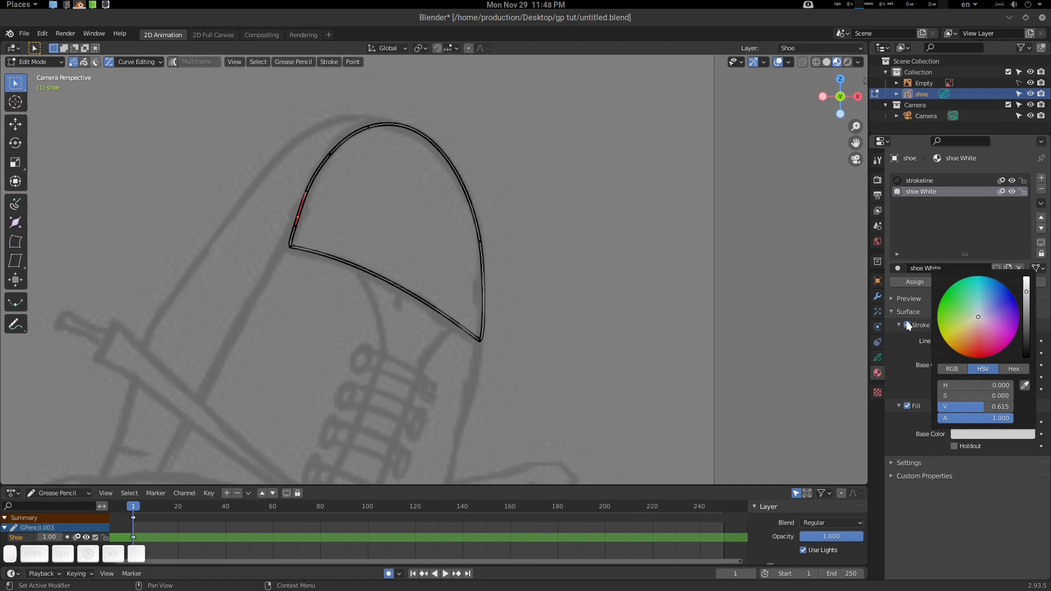
# Step: Select the whole toe cap outline and assign the shoe White material to it
pyautogui.click(478, 241)
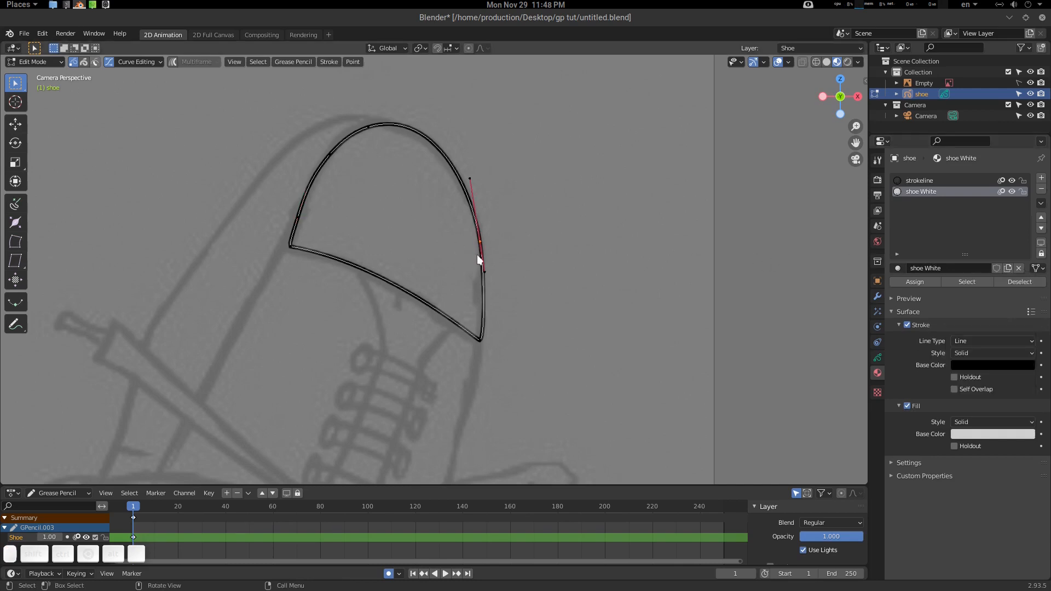
pyautogui.press('l')
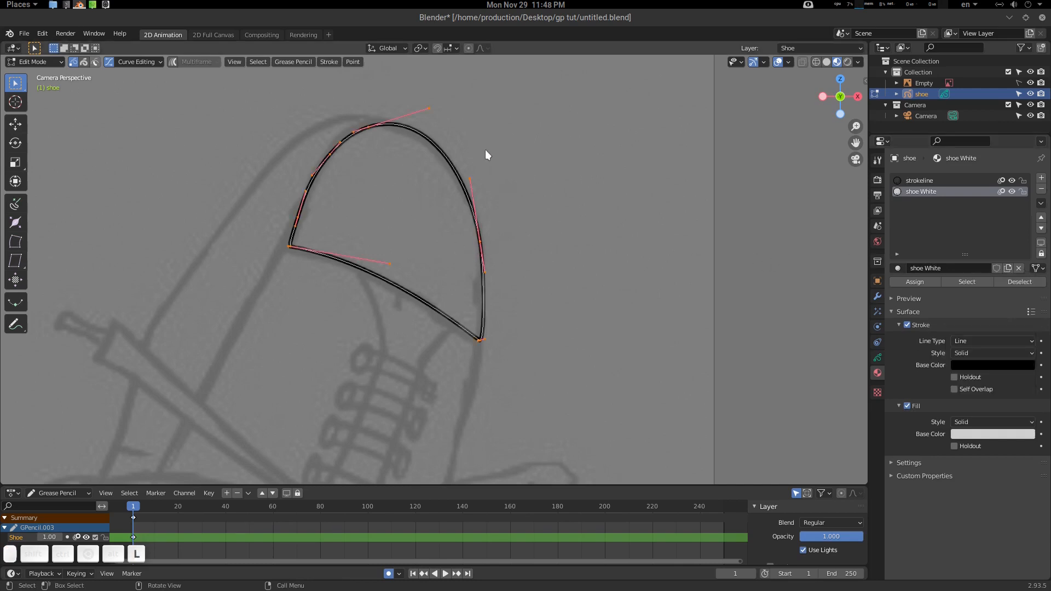
pyautogui.click(923, 283)
pyautogui.click(541, 254)
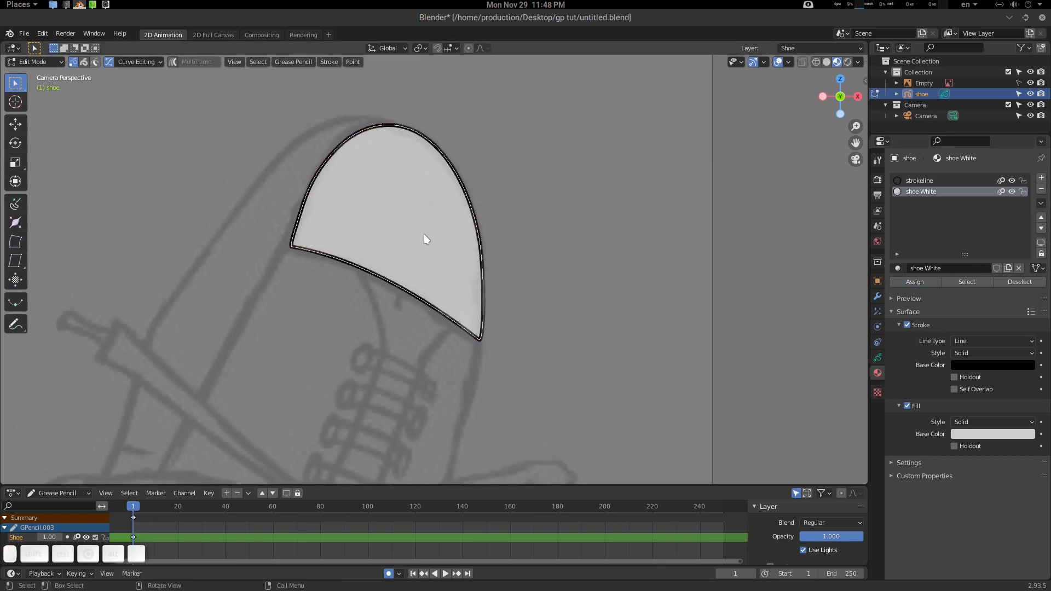
# Step: Check the filled toe cap with the viewport overlays hidden and restore the overlays
pyautogui.press('z')
pyautogui.click(439, 169)
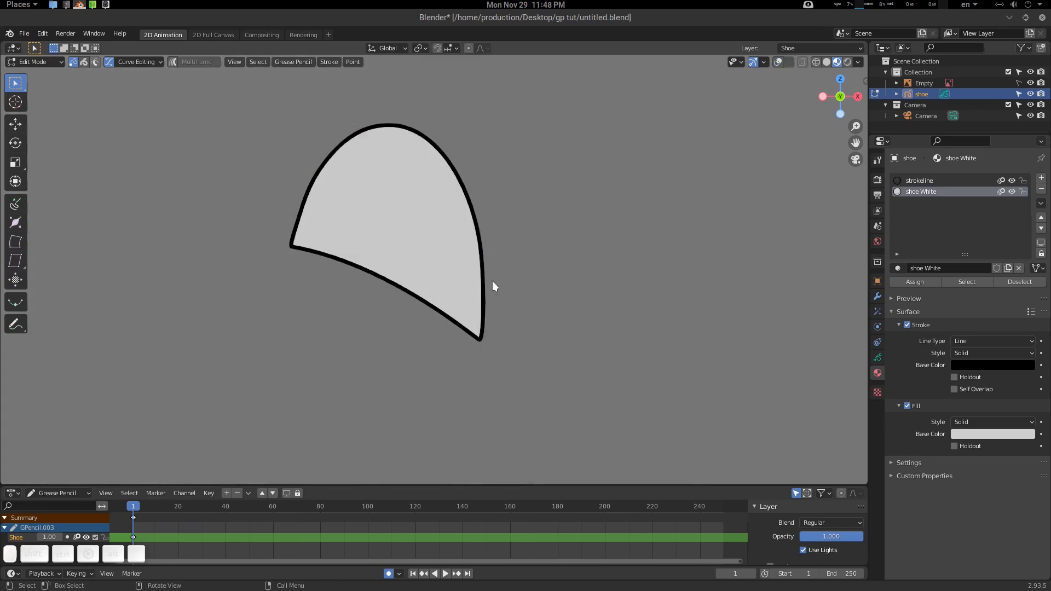
pyautogui.press('z')
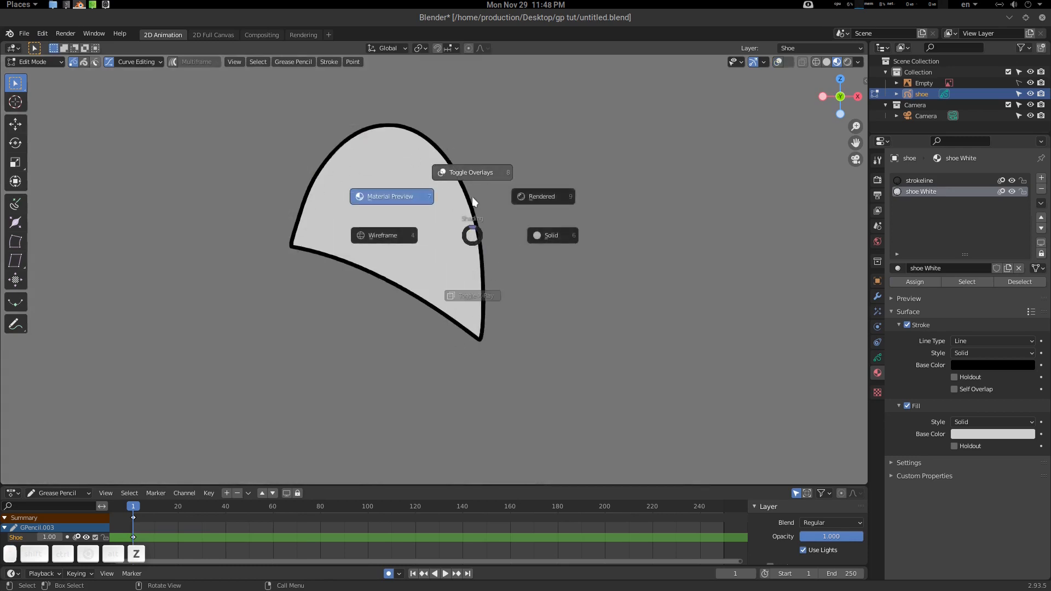
pyautogui.click(472, 176)
pyautogui.moveTo(488, 231)
pyautogui.keyDown('ctrl'); pyautogui.mouseDown(button='middle')
pyautogui.moveTo(475, 236)
pyautogui.moveTo(478, 287)
pyautogui.mouseUp(button='middle'); pyautogui.keyUp('ctrl')
pyautogui.click(479, 292)
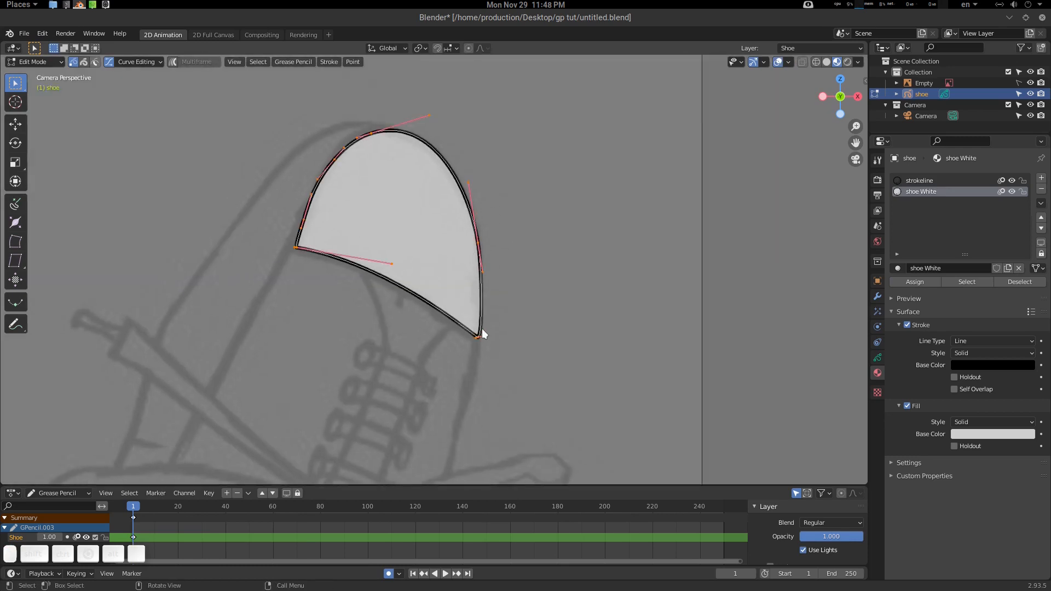
# Step: Switch the shoe object to Draw Mode with the whole shoe reference in view
pyautogui.moveTo(404, 232)
pyautogui.keyDown('ctrl'); pyautogui.mouseDown(button='middle')
pyautogui.moveTo(369, 250)
pyautogui.moveTo(389, 266)
pyautogui.moveTo(461, 221)
pyautogui.mouseUp(button='middle'); pyautogui.keyUp('ctrl')
pyautogui.hotkey('ctrl', 'Tab')
pyautogui.click(466, 174)
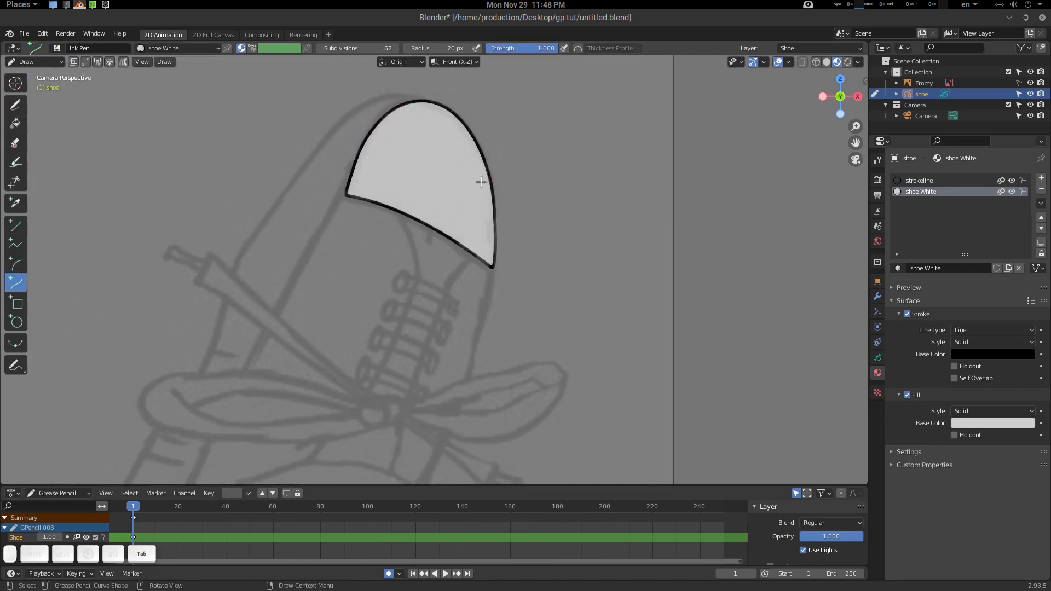
pyautogui.moveTo(471, 184)
pyautogui.keyDown('ctrl'); pyautogui.mouseDown(button='middle')
pyautogui.moveTo(418, 228)
pyautogui.moveTo(416, 262)
pyautogui.moveTo(437, 241)
pyautogui.moveTo(446, 198)
pyautogui.mouseUp(button='middle'); pyautogui.keyUp('ctrl')
pyautogui.keyDown('ctrl'); pyautogui.moveTo(442, 196); pyautogui.dragTo(421, 225, button='middle'); pyautogui.keyUp('ctrl')
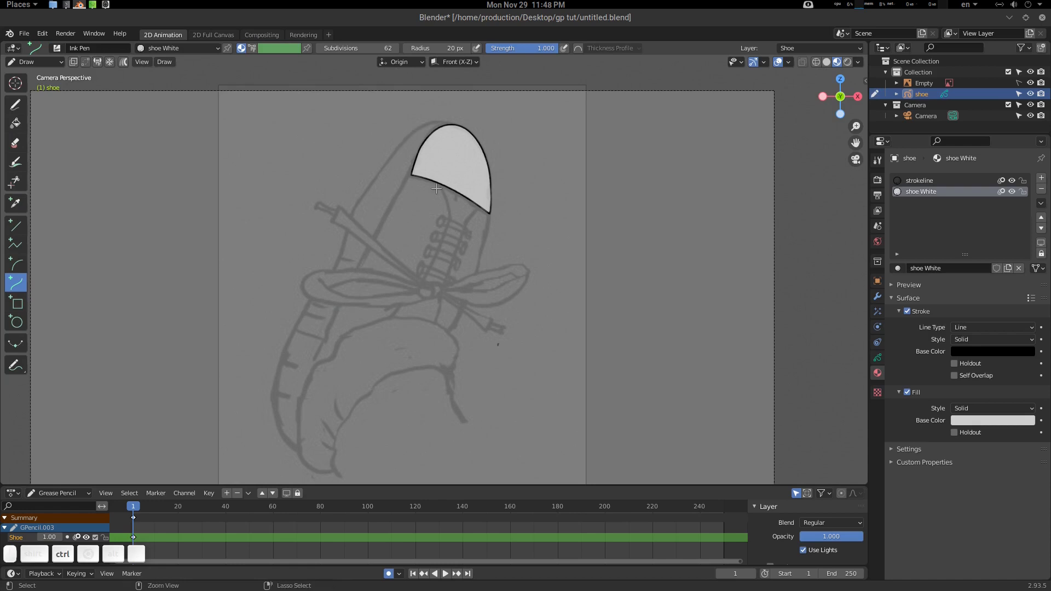
pyautogui.keyDown('ctrl'); pyautogui.moveTo(343, 205); pyautogui.dragTo(312, 205, button='middle'); pyautogui.keyUp('ctrl')
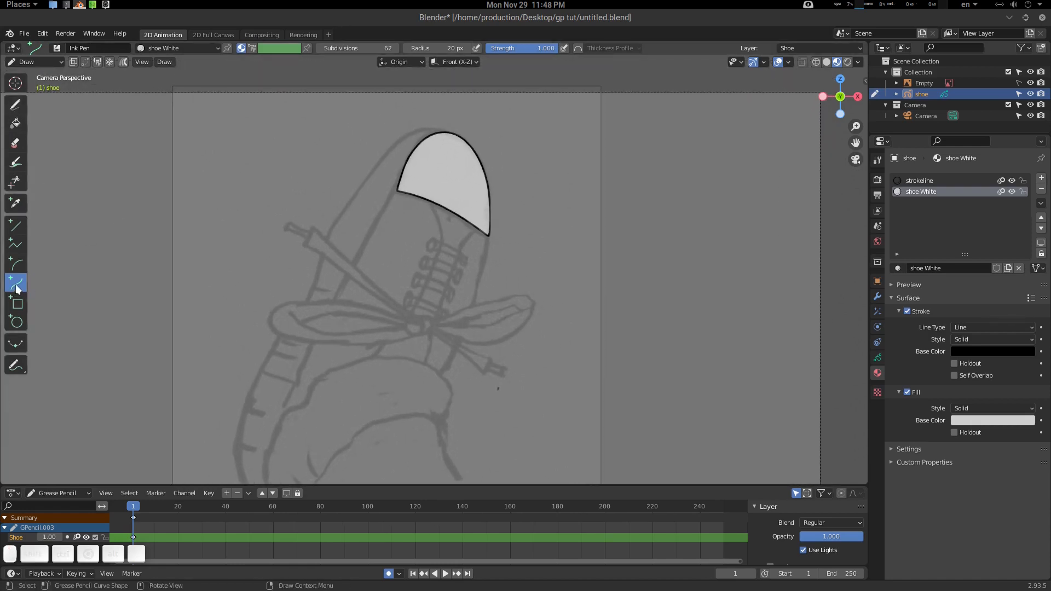
pyautogui.moveTo(399, 182)
pyautogui.keyDown('ctrl'); pyautogui.mouseDown(button='middle')
pyautogui.moveTo(411, 154)
pyautogui.moveTo(399, 199)
pyautogui.mouseUp(button='middle'); pyautogui.keyUp('ctrl')
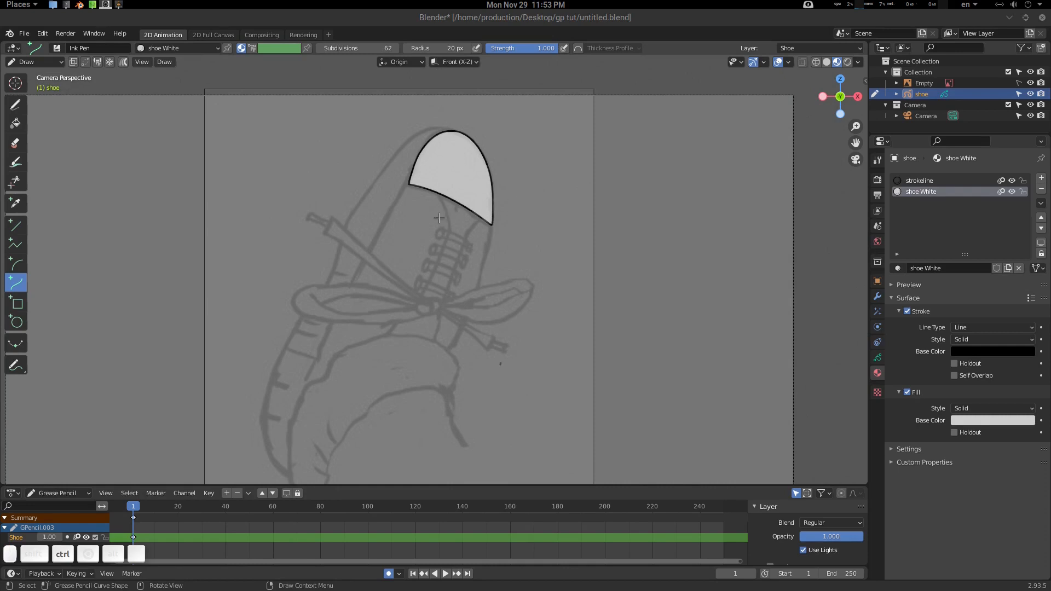
pyautogui.moveTo(439, 219); pyautogui.dragTo(470, 225, button='middle')
pyautogui.press('KP_0')
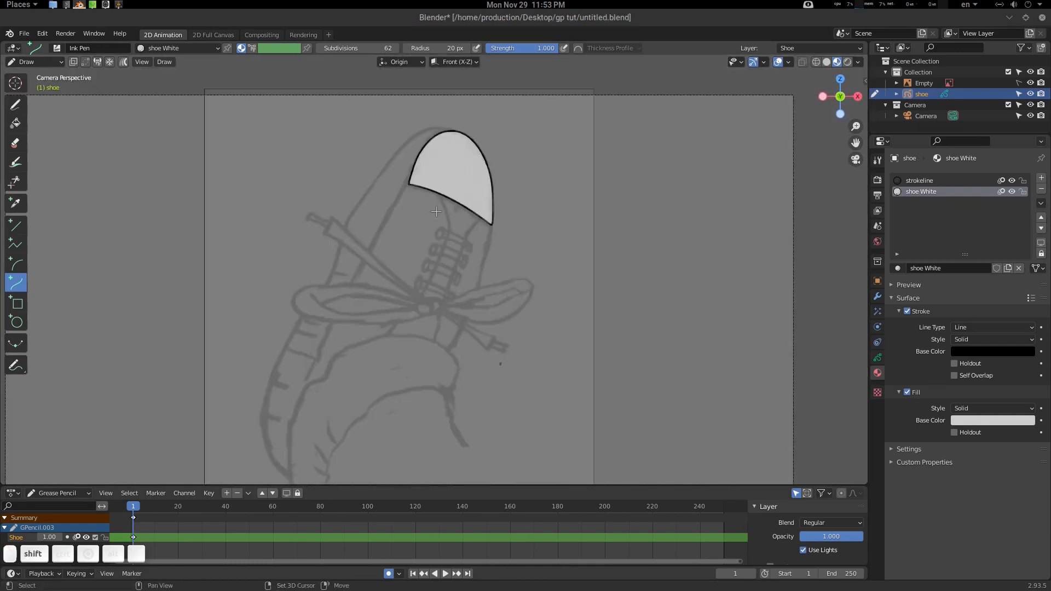
pyautogui.keyDown('shift'); pyautogui.moveTo(413, 269); pyautogui.dragTo(458, 265, button='middle'); pyautogui.keyUp('shift')
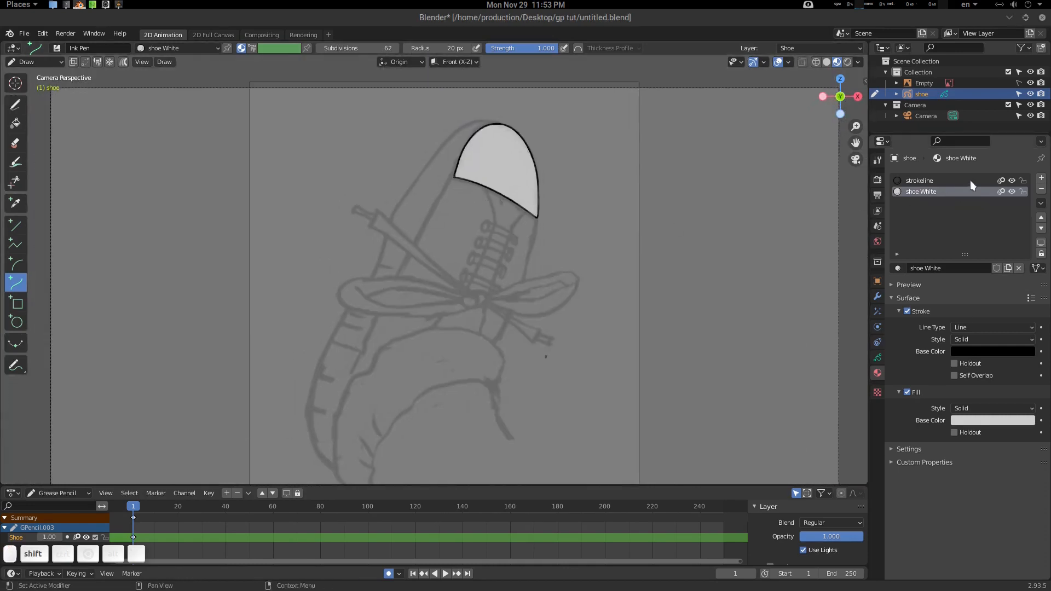
pyautogui.click(918, 182)
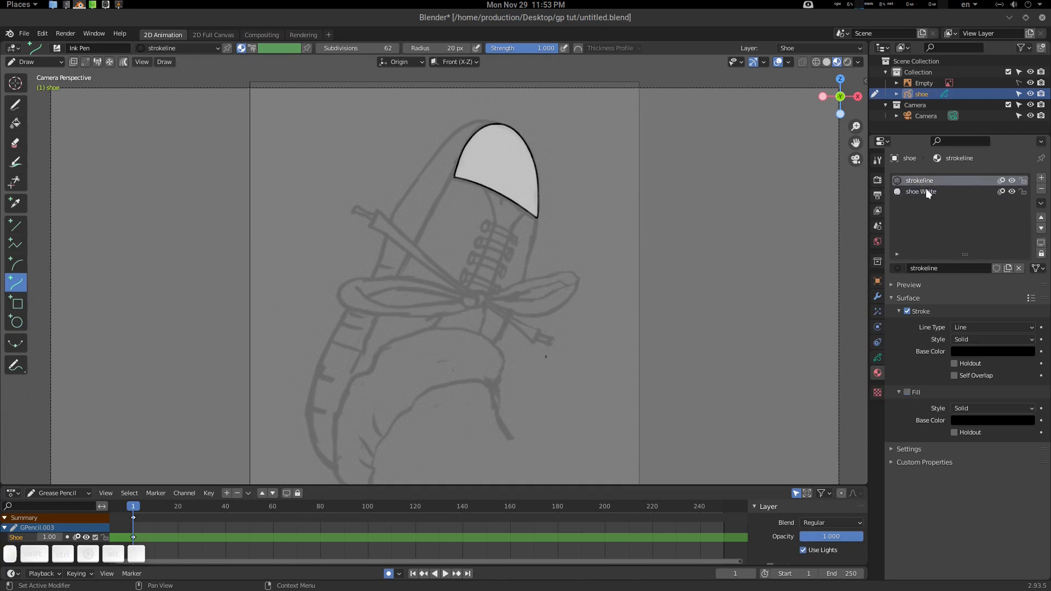
pyautogui.click(925, 191)
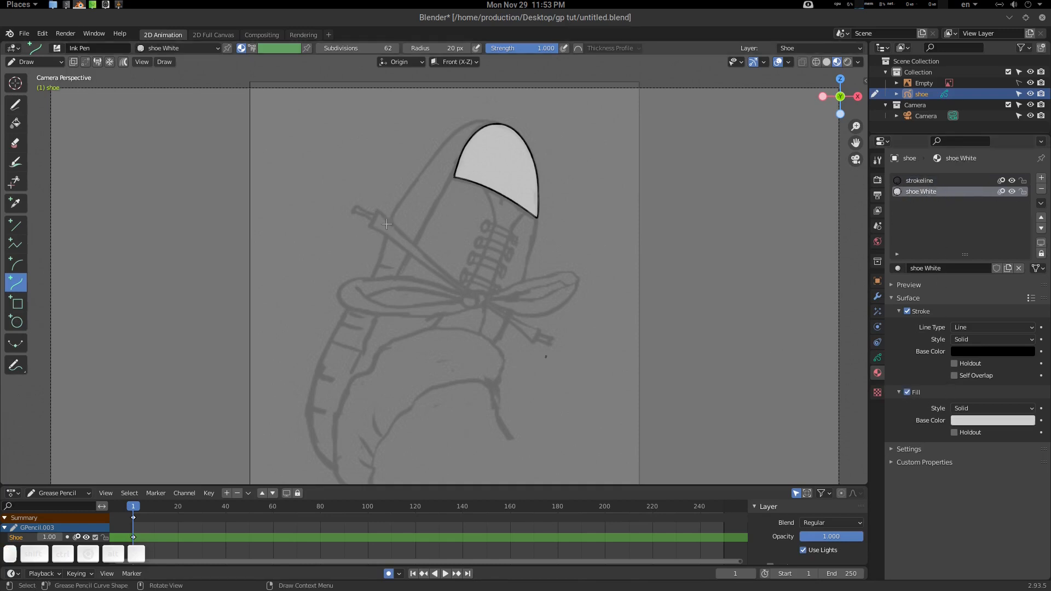
pyautogui.moveTo(319, 316)
pyautogui.mouseDown()
pyautogui.moveTo(375, 255)
pyautogui.moveTo(328, 260)
pyautogui.mouseUp()
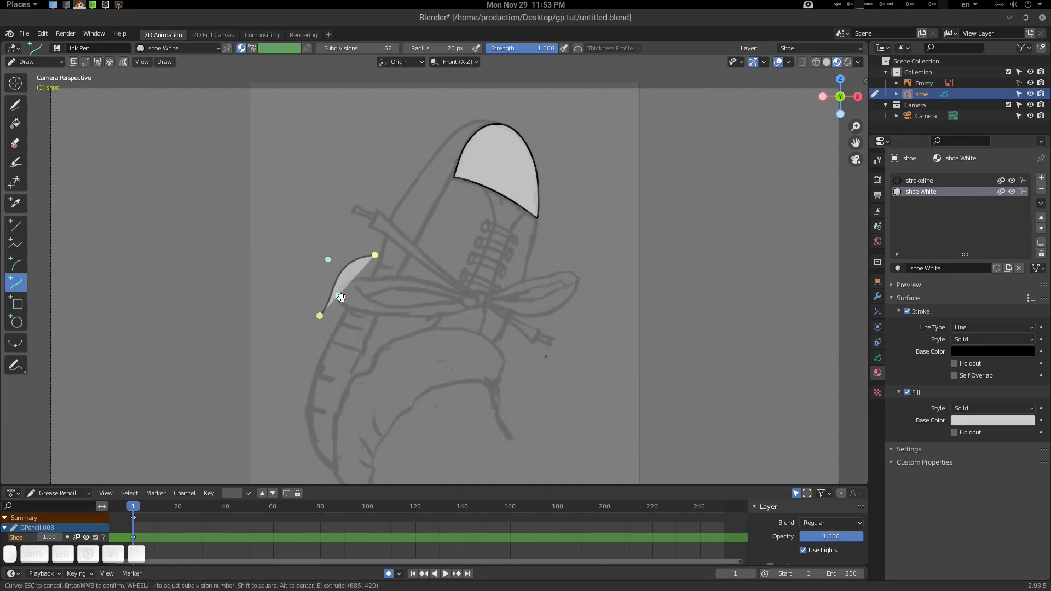
pyautogui.moveTo(338, 296); pyautogui.dragTo(300, 280)
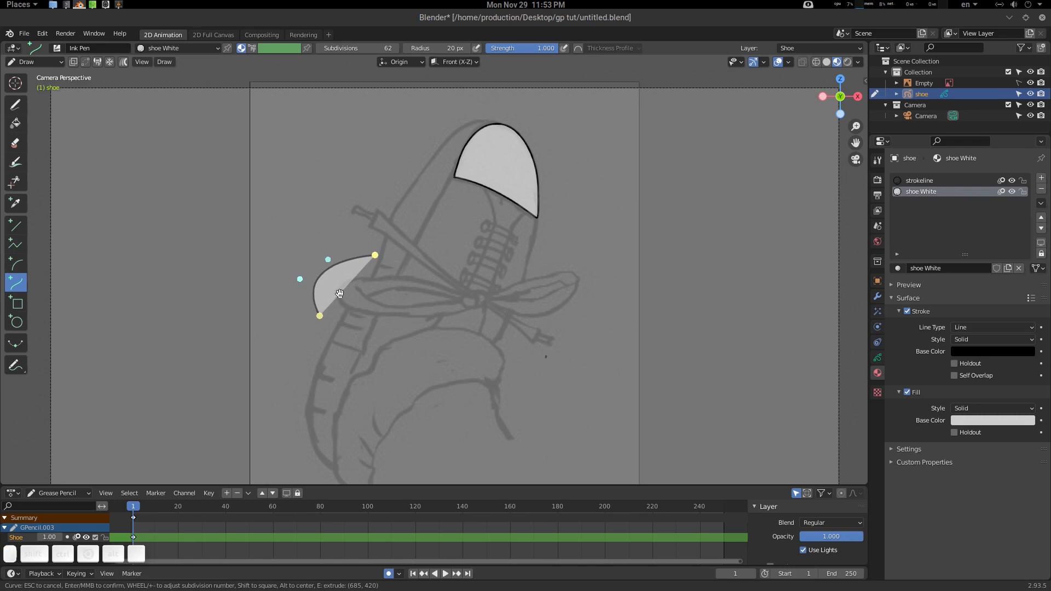
pyautogui.press('Escape')
# Step: Make strokeline the active material for drawing
pyautogui.click(920, 181)
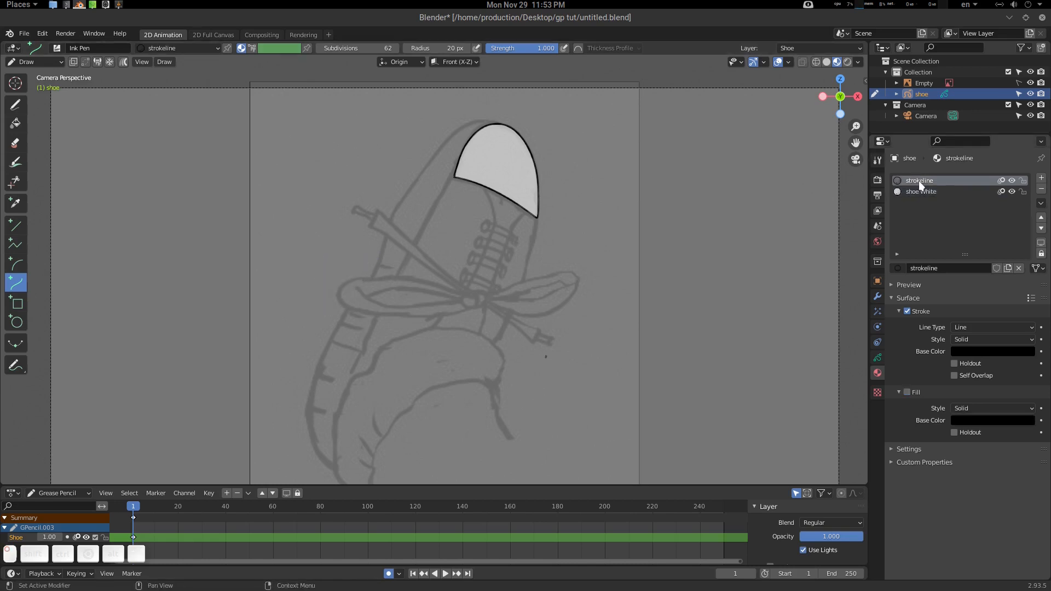
pyautogui.moveTo(349, 309)
pyautogui.mouseDown()
pyautogui.moveTo(448, 275)
pyautogui.moveTo(401, 270)
pyautogui.moveTo(368, 285)
pyautogui.mouseUp()
pyautogui.press('Escape')
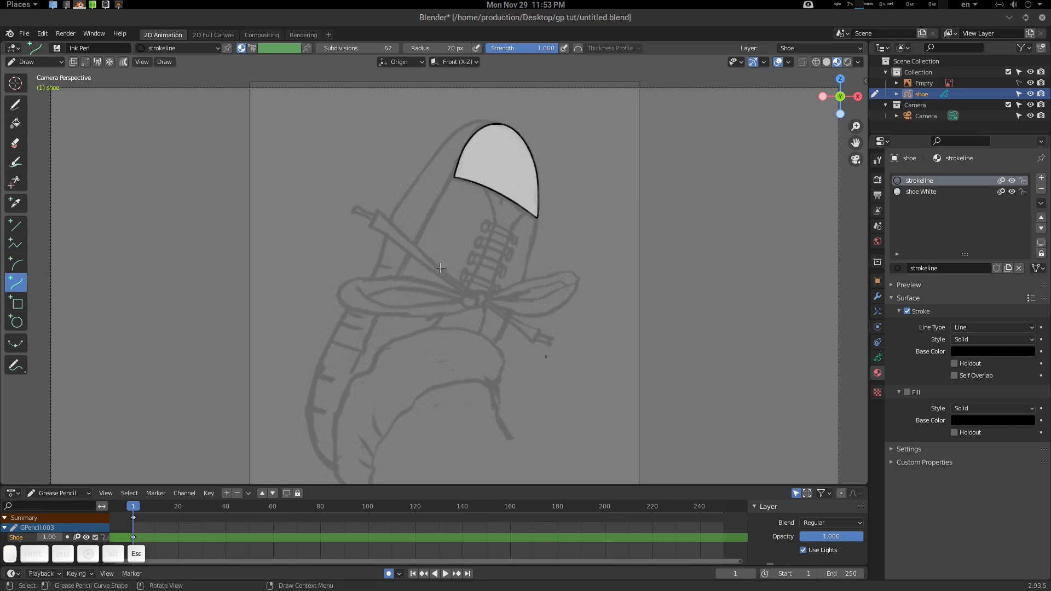
pyautogui.keyDown('shift'); pyautogui.moveTo(546, 207); pyautogui.dragTo(550, 217, button='middle'); pyautogui.keyUp('shift')
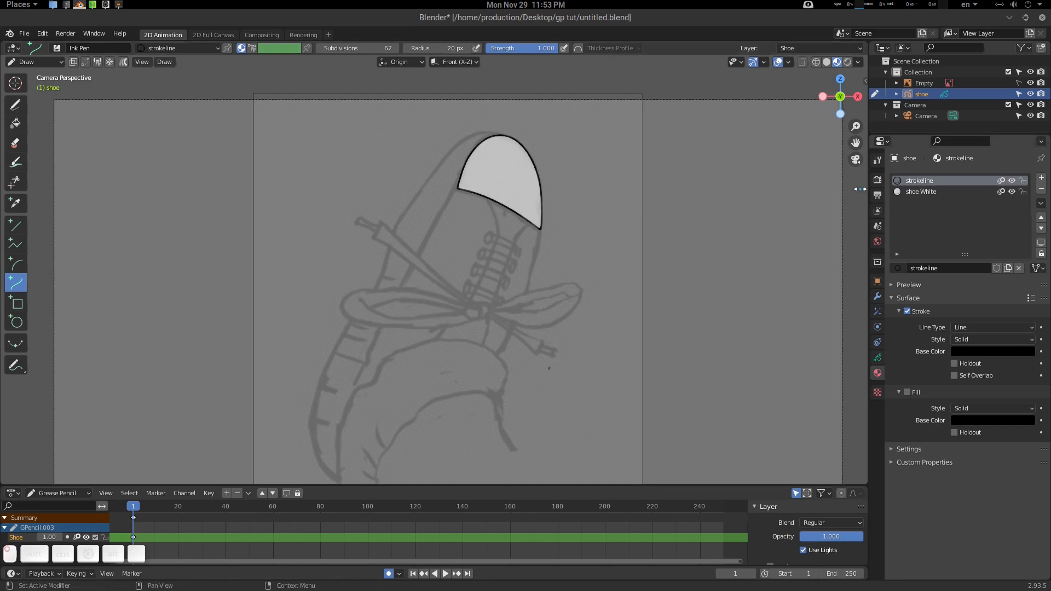
pyautogui.moveTo(460, 178)
pyautogui.keyDown('ctrl'); pyautogui.mouseDown(button='middle')
pyautogui.moveTo(457, 165)
pyautogui.moveTo(469, 191)
pyautogui.mouseUp(button='middle'); pyautogui.keyUp('ctrl')
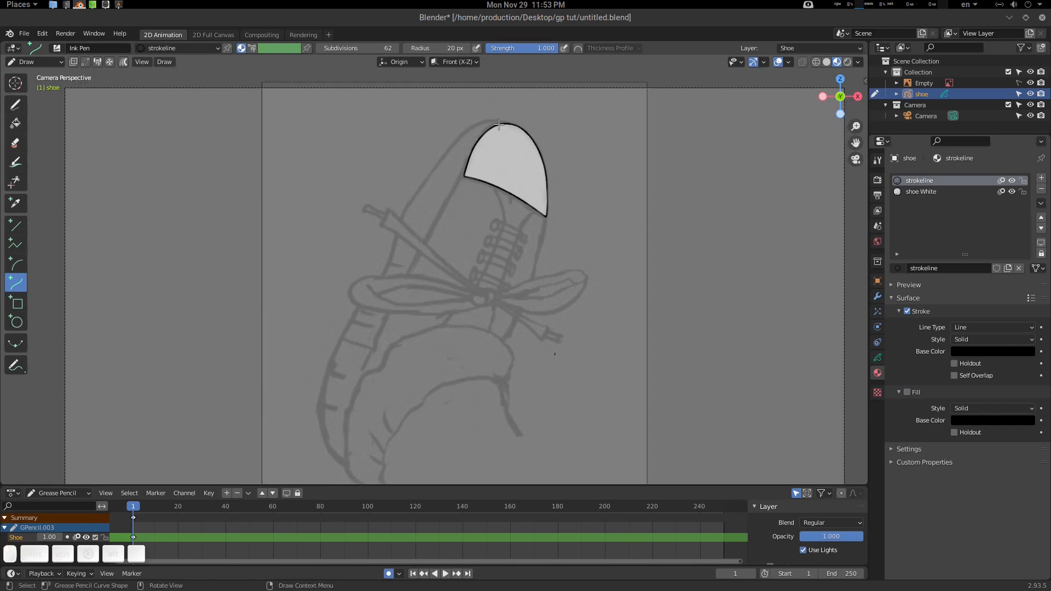
# Step: Try to trace the sole's outer edge with a curve from the toe cap's top to the end of the lace
pyautogui.moveTo(502, 121)
pyautogui.mouseDown()
pyautogui.moveTo(432, 164)
pyautogui.moveTo(403, 212)
pyautogui.moveTo(431, 177)
pyautogui.moveTo(421, 171)
pyautogui.moveTo(470, 143)
pyautogui.moveTo(474, 111)
pyautogui.mouseUp()
pyautogui.moveTo(425, 170); pyautogui.dragTo(424, 174)
pyautogui.moveTo(402, 213); pyautogui.dragTo(405, 214)
pyautogui.hotkey('ctrl', 'z')
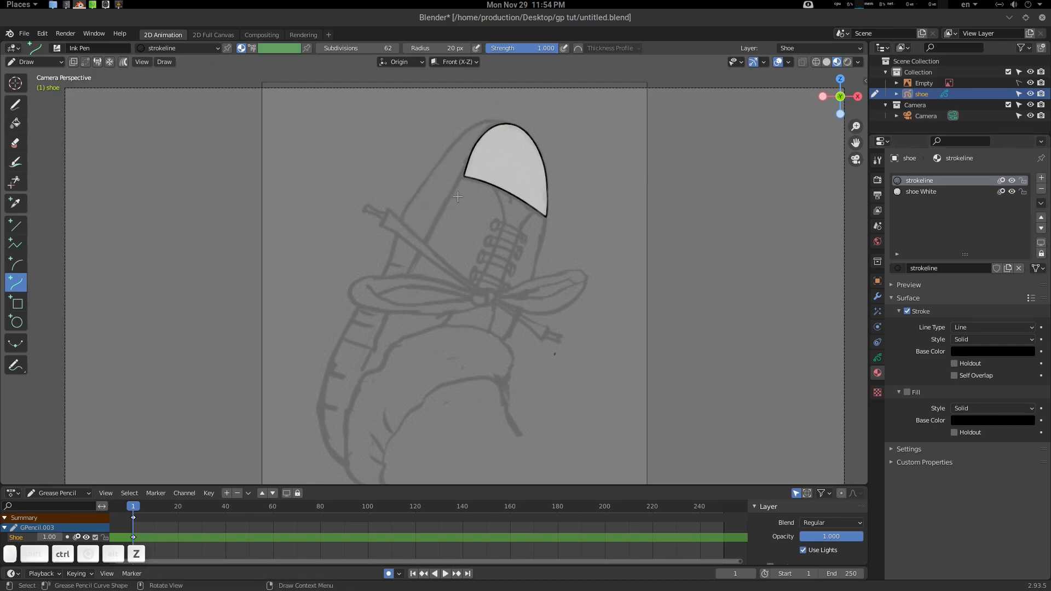
# Step: Trace the sole's outer edge with a curve from the toe cap's top, extending it past the lace end to just below the bow's left loop
pyautogui.moveTo(506, 122)
pyautogui.mouseDown()
pyautogui.moveTo(433, 145)
pyautogui.moveTo(405, 215)
pyautogui.moveTo(445, 173)
pyautogui.moveTo(430, 184)
pyautogui.mouseUp()
pyautogui.moveTo(470, 152); pyautogui.dragTo(476, 106)
pyautogui.moveTo(417, 177); pyautogui.dragTo(403, 216)
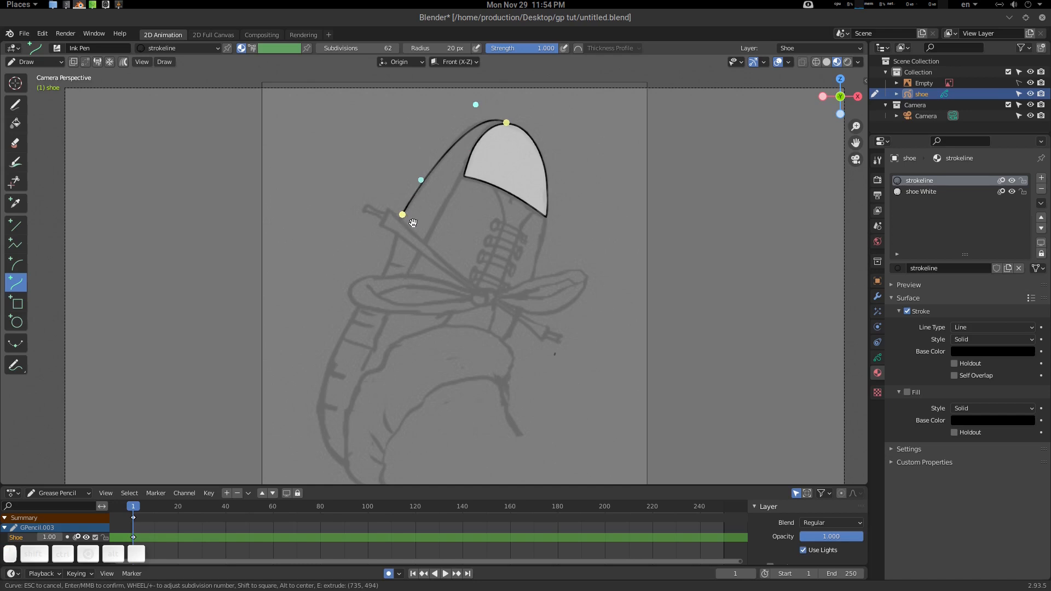
pyautogui.press('e')
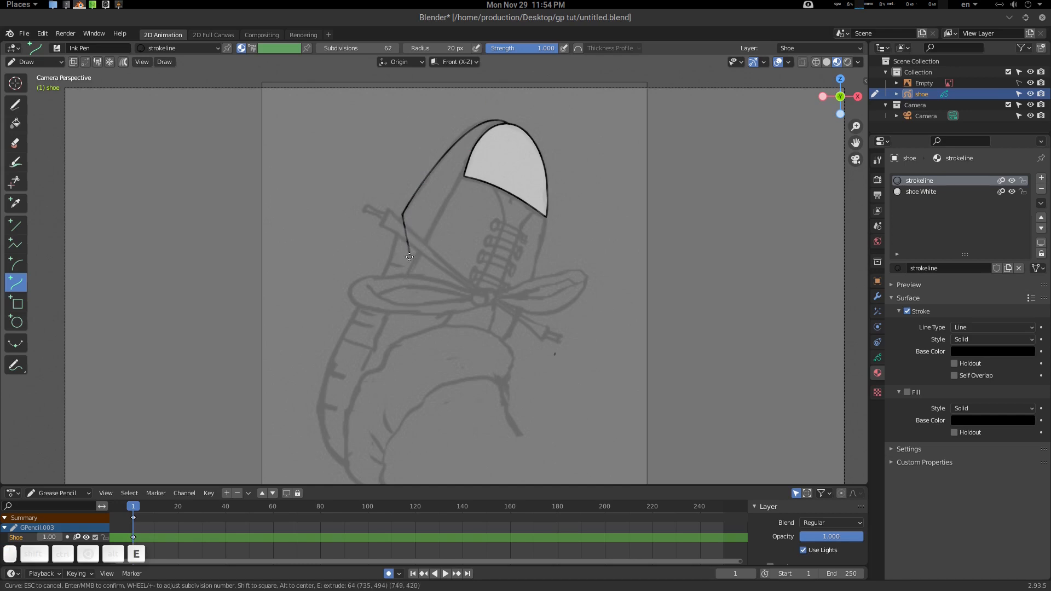
pyautogui.click(353, 313)
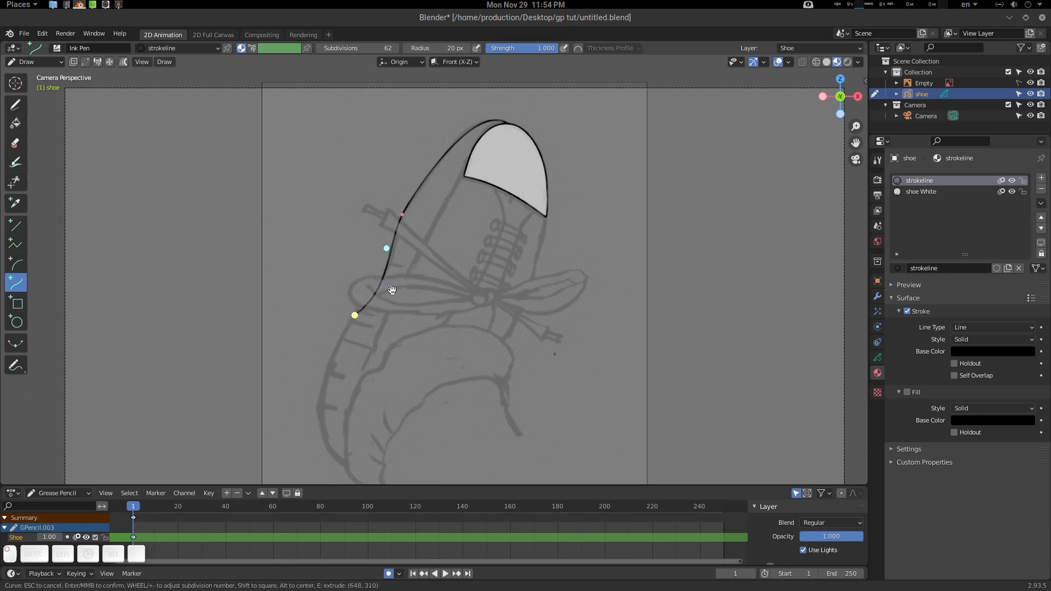
pyautogui.moveTo(387, 249)
pyautogui.mouseDown()
pyautogui.moveTo(390, 268)
pyautogui.moveTo(393, 247)
pyautogui.mouseUp()
pyautogui.middleClick(411, 258)
# Step: Start another curve at the outline's lower end and bend it along the sole's outer edge down to the heel bend
pyautogui.keyDown('shift'); pyautogui.moveTo(431, 262); pyautogui.dragTo(484, 216, button='middle'); pyautogui.keyUp('shift')
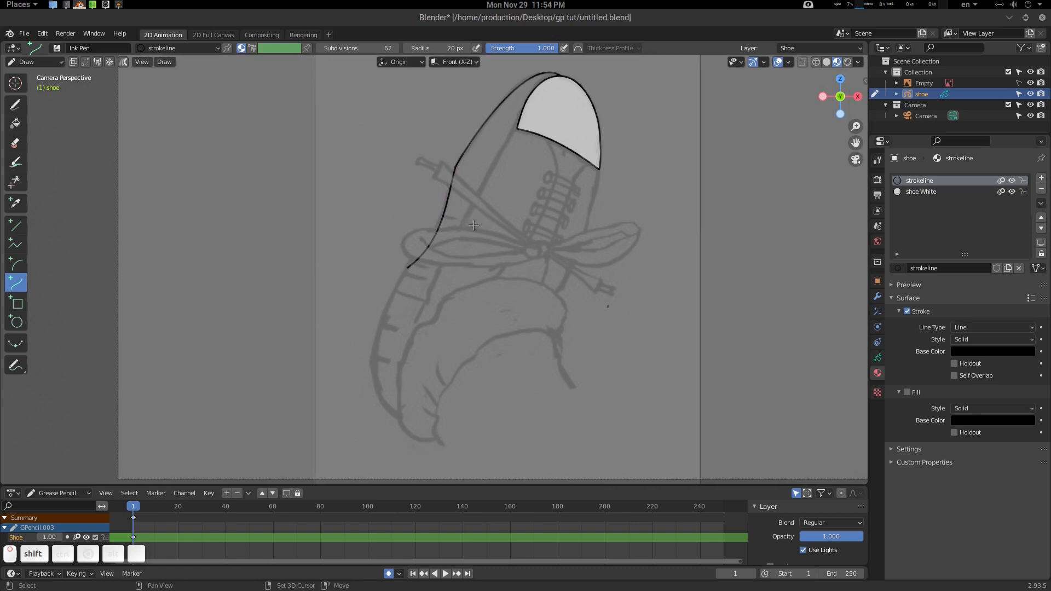
pyautogui.click(407, 269)
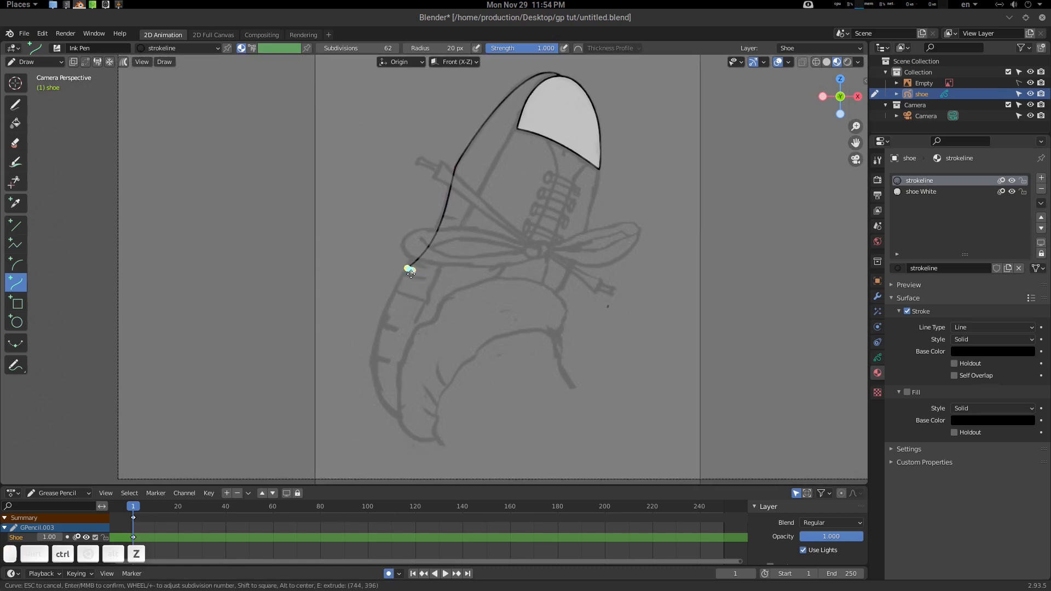
pyautogui.press('Escape')
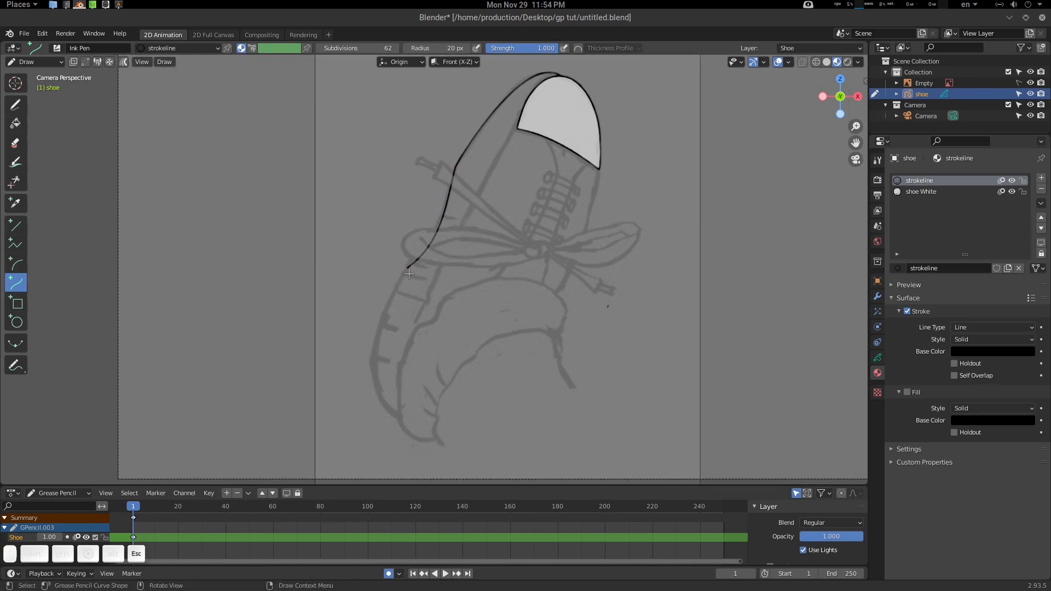
pyautogui.moveTo(408, 268); pyautogui.dragTo(376, 388)
pyautogui.moveTo(385, 348)
pyautogui.mouseDown()
pyautogui.moveTo(363, 340)
pyautogui.moveTo(393, 300)
pyautogui.mouseUp()
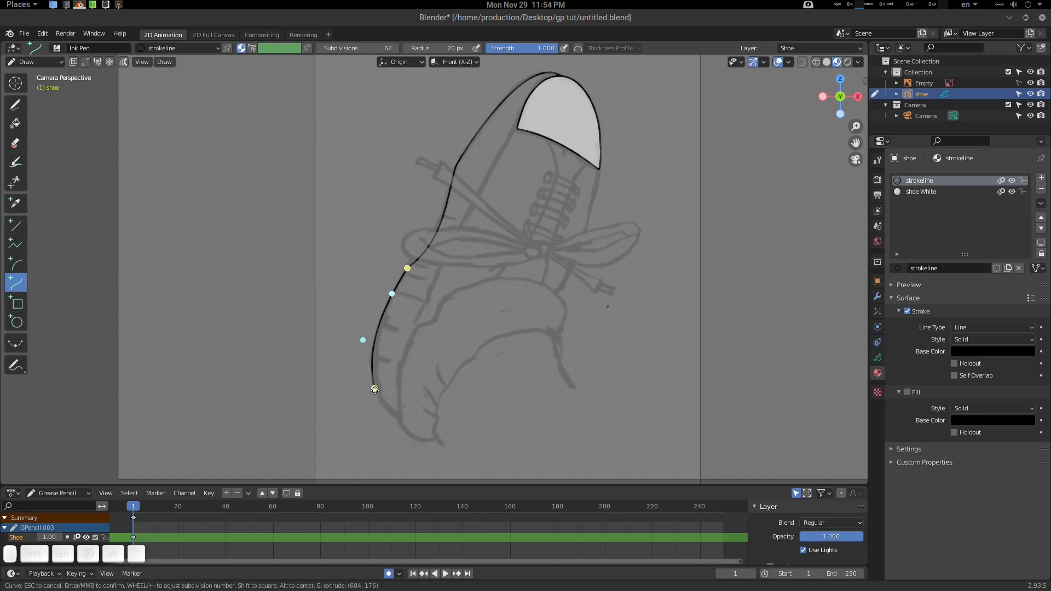
pyautogui.moveTo(375, 389); pyautogui.dragTo(377, 388)
# Step: Extend the curve around the heel bend to the sole's lower tip and round it to match the reference
pyautogui.press('e')
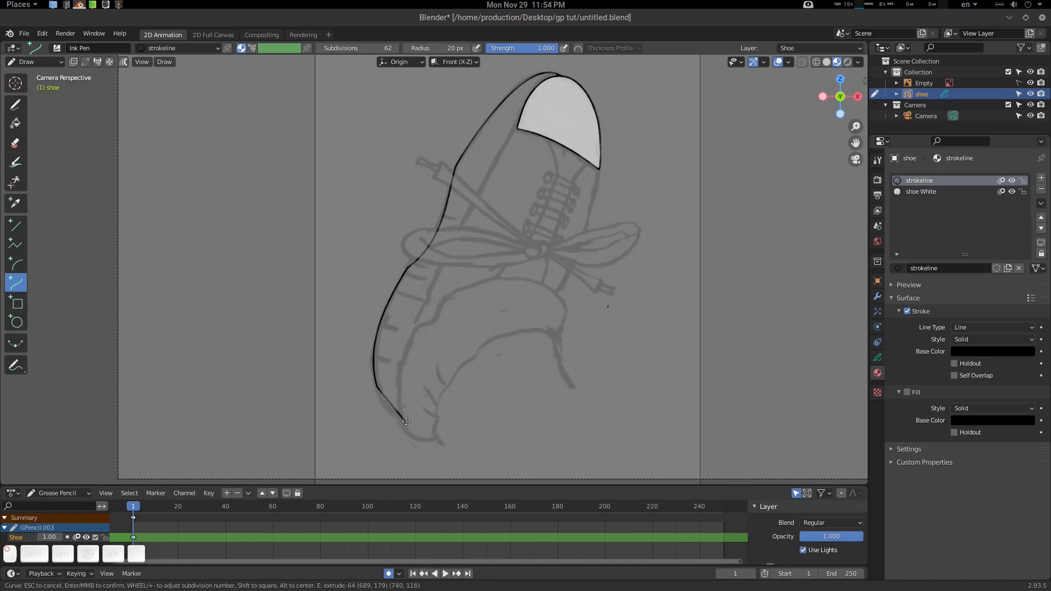
pyautogui.click(407, 422)
pyautogui.moveTo(387, 403)
pyautogui.mouseDown()
pyautogui.moveTo(393, 415)
pyautogui.moveTo(381, 403)
pyautogui.mouseUp()
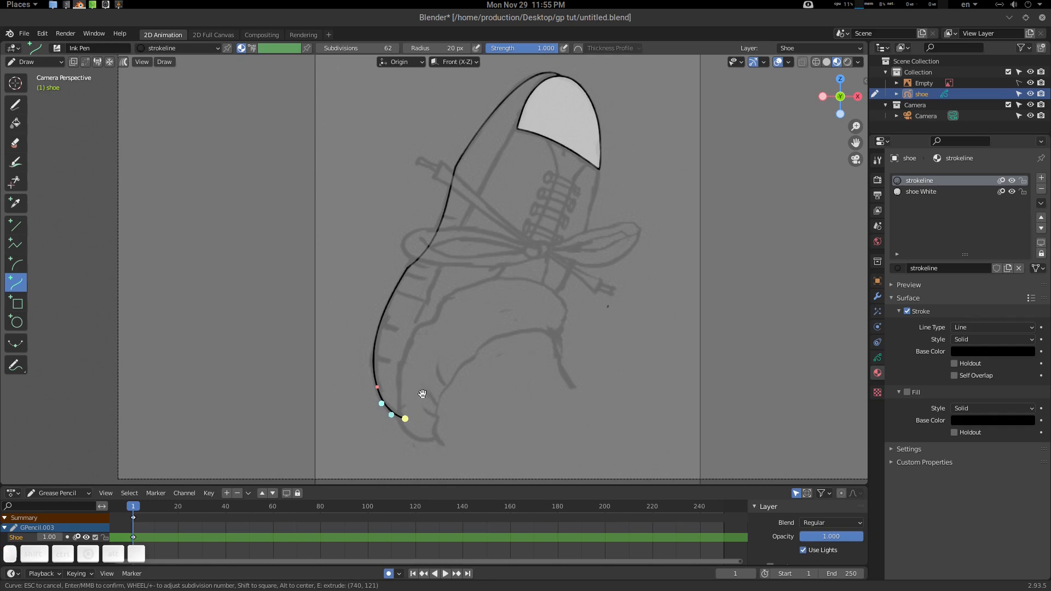
# Step: Extend the curve from the sole's lower tip up its inner edge to just below the bow, curving it to follow the reference
pyautogui.press('e')
pyautogui.moveTo(424, 336); pyautogui.dragTo(407, 331)
pyautogui.moveTo(414, 376); pyautogui.dragTo(388, 388)
pyautogui.moveTo(415, 335); pyautogui.dragTo(418, 338)
pyautogui.moveTo(427, 296); pyautogui.dragTo(428, 297)
# Step: Extend the inner edge up to the toe cap's left corner, adjusting the handle to follow the reference
pyautogui.press('e')
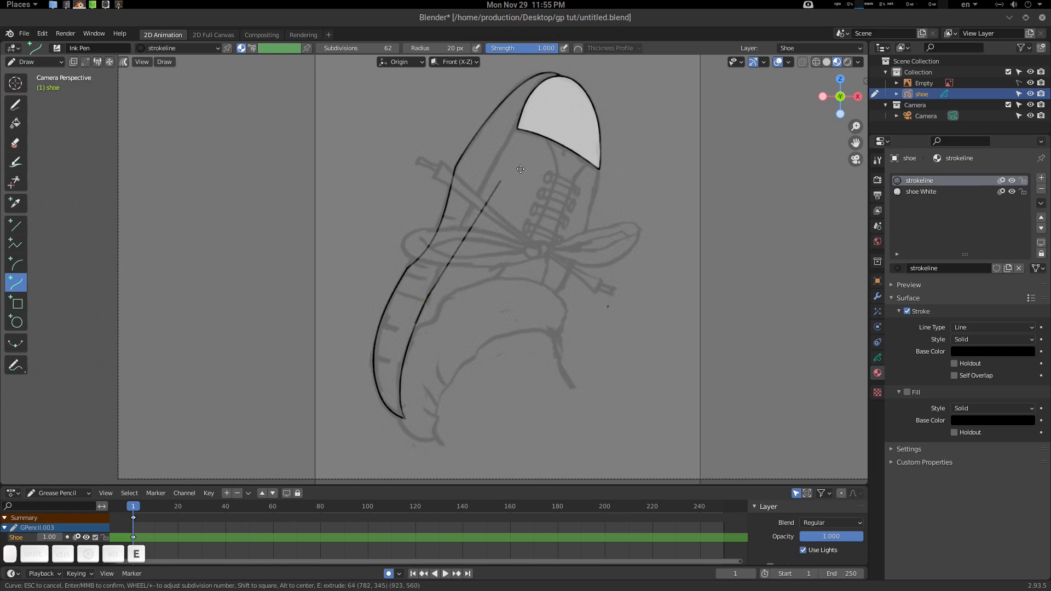
pyautogui.click(517, 124)
pyautogui.moveTo(481, 181); pyautogui.dragTo(483, 178)
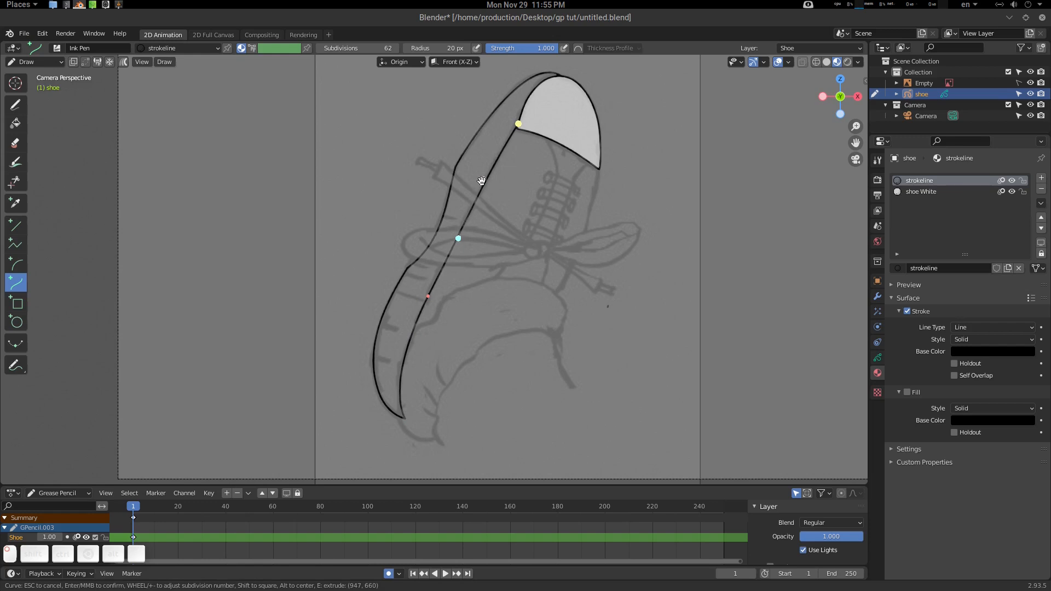
pyautogui.click(451, 237)
# Step: Extend the curve to the toe cap's top, bend it along the cap's left edge, and finish the stroke
pyautogui.press('e')
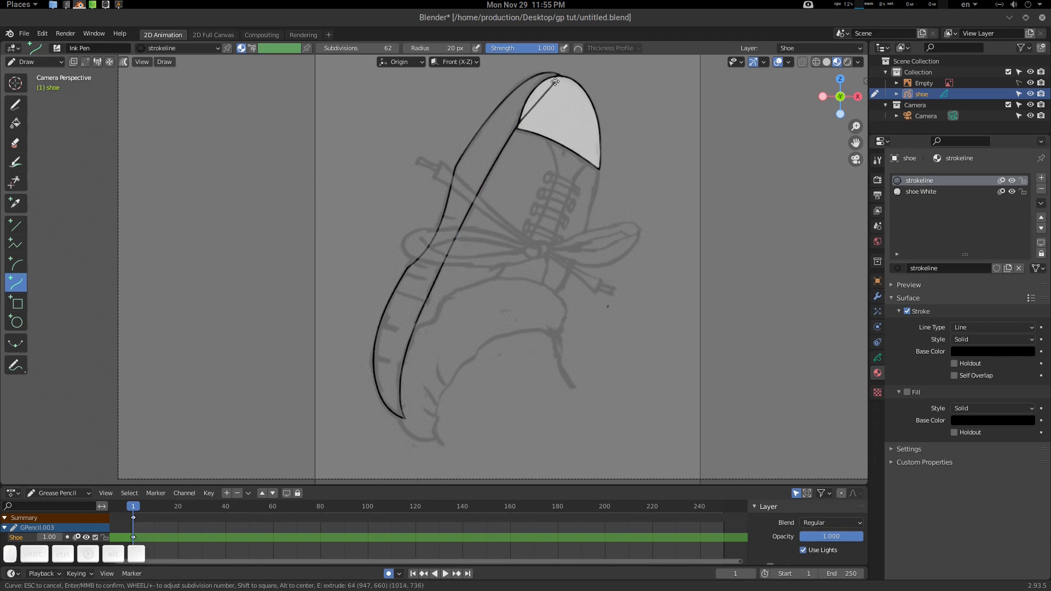
pyautogui.moveTo(557, 81); pyautogui.dragTo(522, 106)
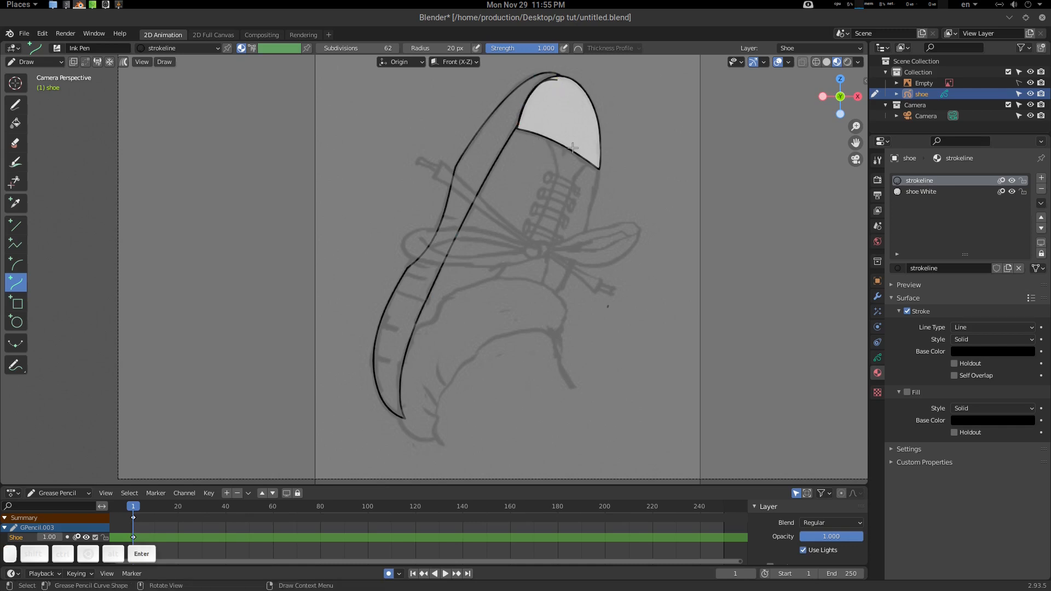
pyautogui.keyDown('shift'); pyautogui.middleClick(538, 160); pyautogui.keyUp('shift')
pyautogui.scroll(2, 537, 160)
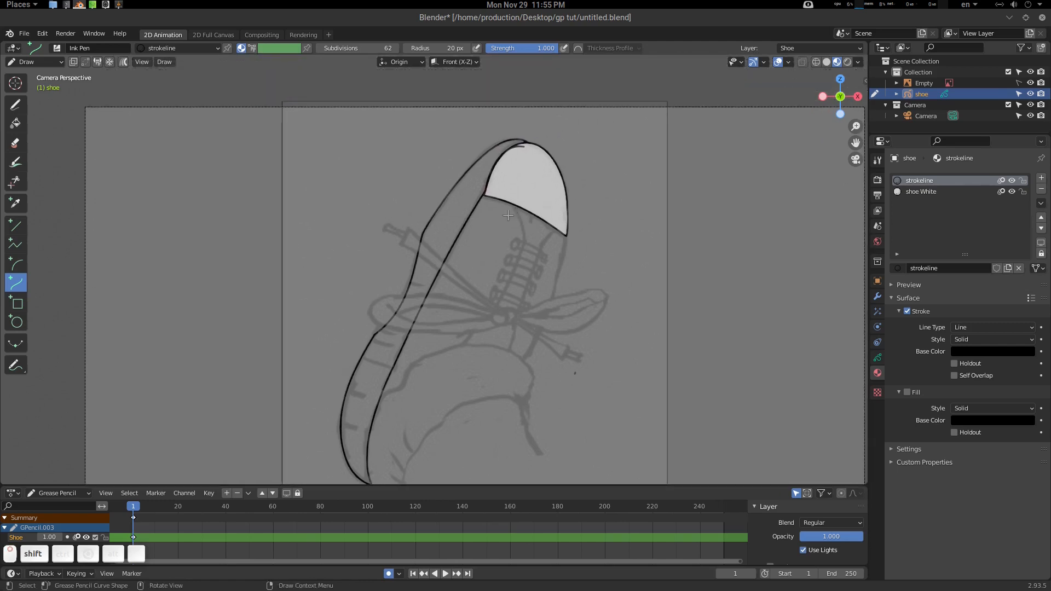
# Step: Switch the shoe object from drawing to Edit Mode to work on the traced sole strokes
pyautogui.hotkey('ctrl', 'Tab')
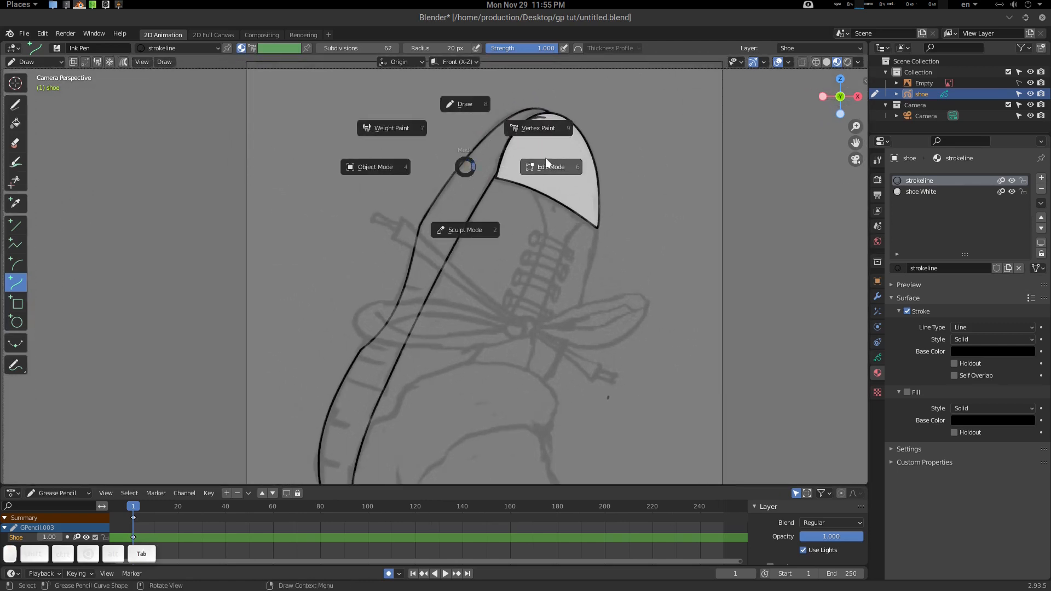
pyautogui.click(498, 174)
pyautogui.scroll(2, 507, 169)
pyautogui.scroll(-1, 488, 210)
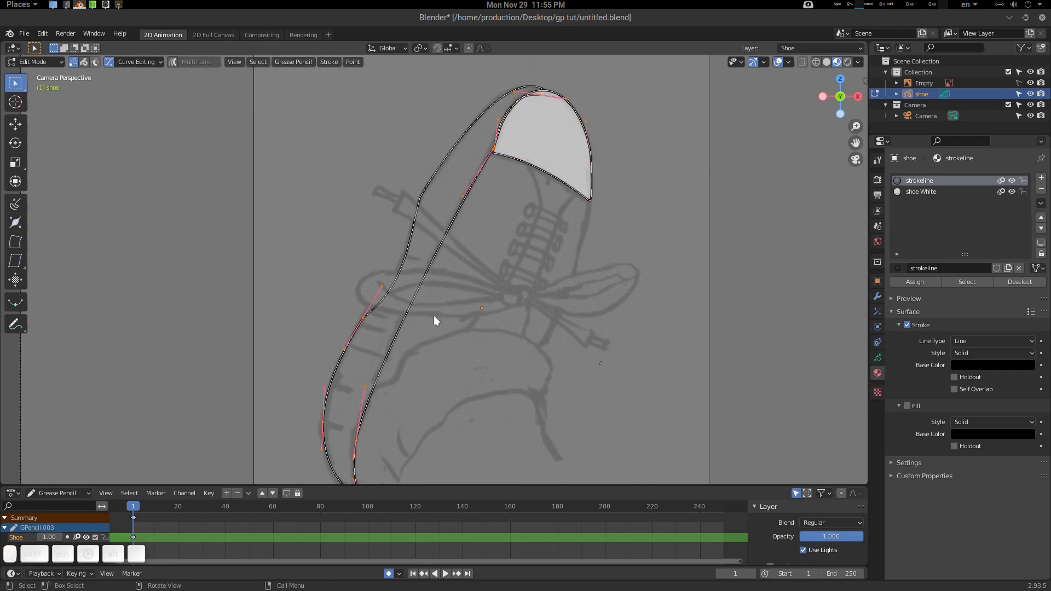
pyautogui.keyDown('shift'); pyautogui.moveTo(438, 283); pyautogui.dragTo(453, 265, button='middle'); pyautogui.keyUp('shift')
pyautogui.press('g')
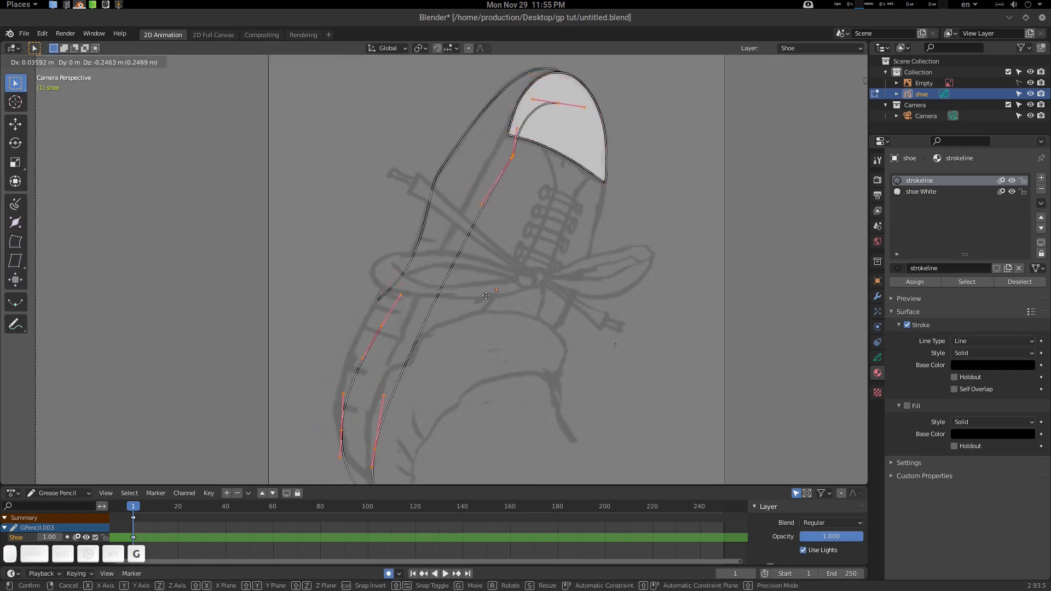
pyautogui.press('Escape')
pyautogui.click(419, 243)
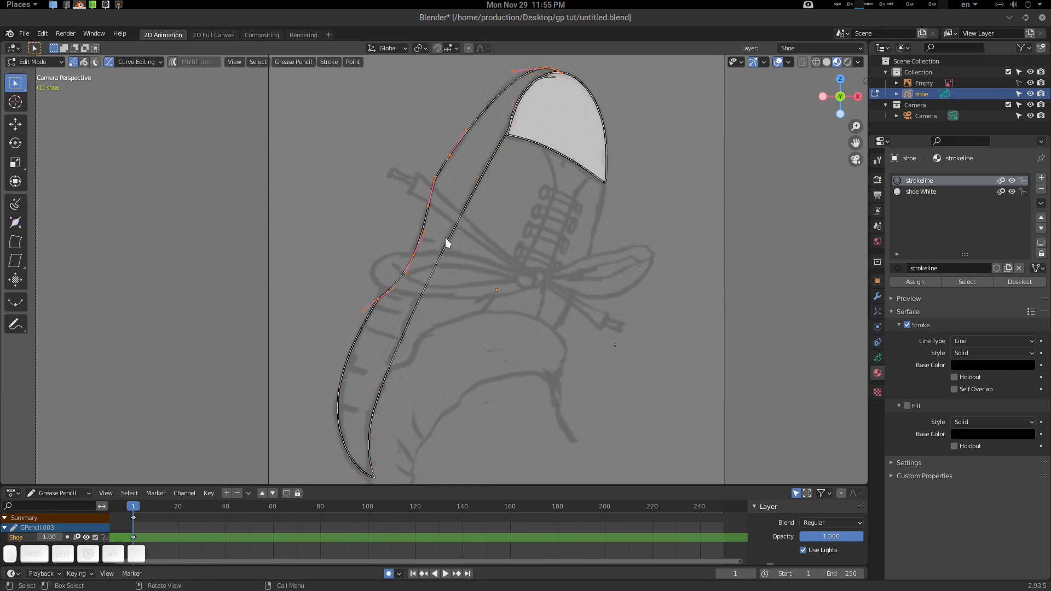
pyautogui.press('g')
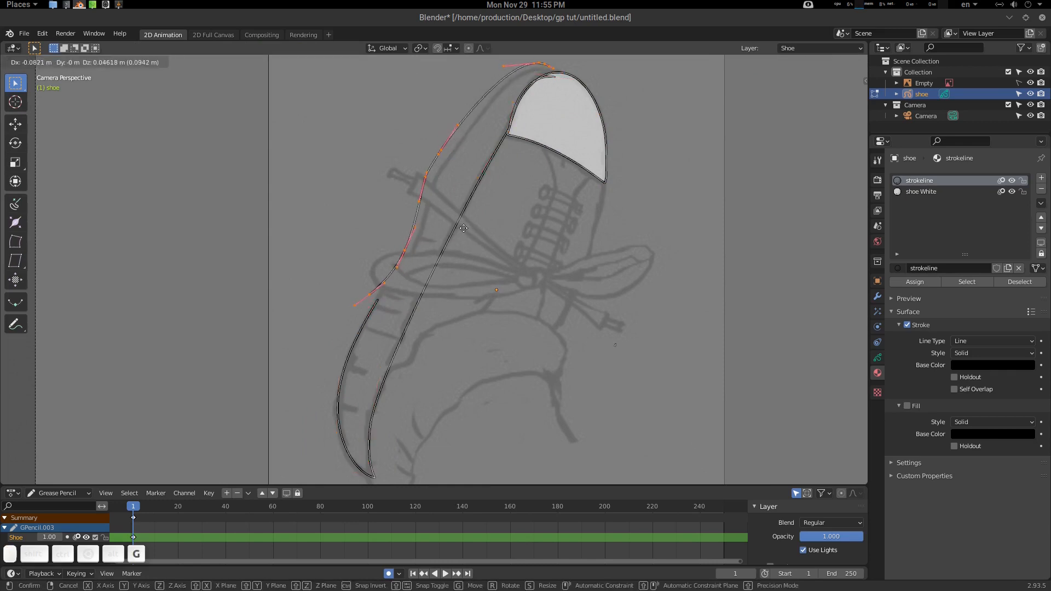
pyautogui.press('Escape')
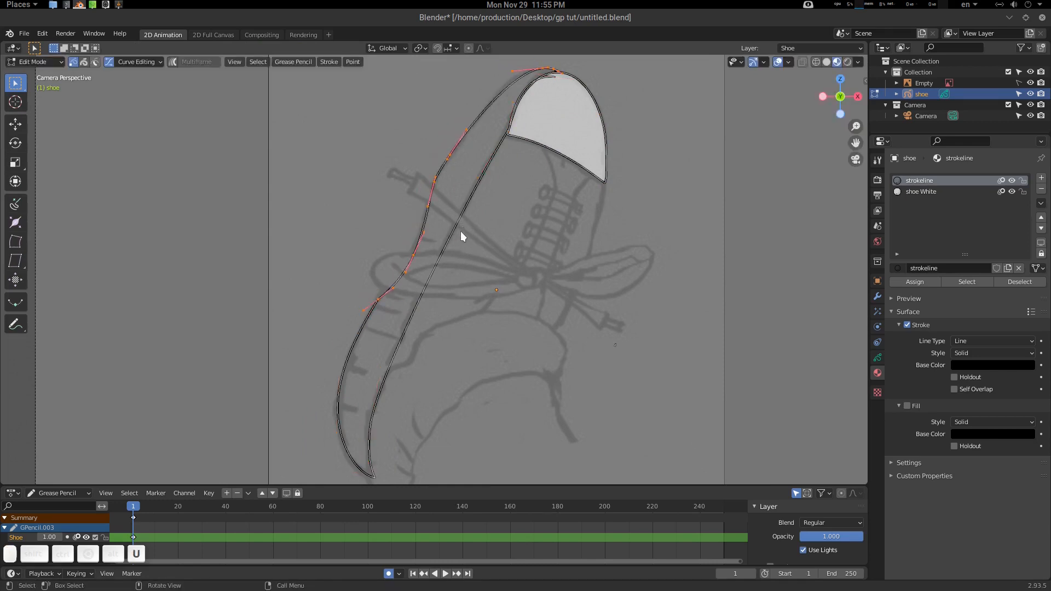
# Step: Turn off curve editing and join the two sole strokes at their meeting end points by the heel bend
pyautogui.press('u')
pyautogui.moveTo(500, 179)
pyautogui.keyDown('ctrl'); pyautogui.mouseDown(button='middle')
pyautogui.moveTo(551, 154)
pyautogui.moveTo(413, 271)
pyautogui.moveTo(481, 228)
pyautogui.moveTo(402, 251)
pyautogui.mouseUp(button='middle'); pyautogui.keyUp('ctrl')
pyautogui.keyDown('ctrl'); pyautogui.scroll(3, 404, 257); pyautogui.keyUp('ctrl')
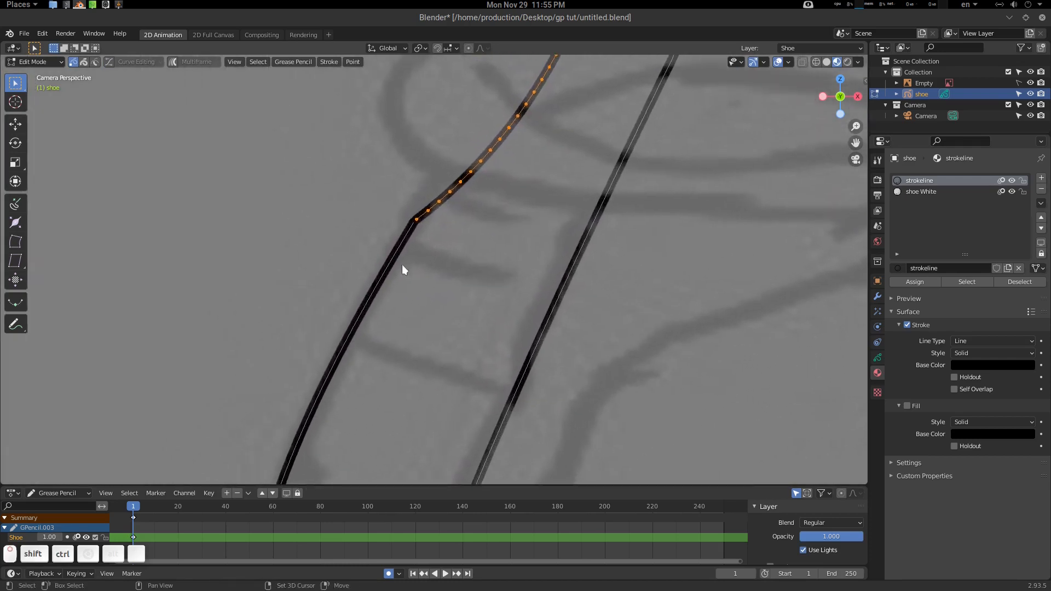
pyautogui.keyDown('shift'); pyautogui.click(428, 211); pyautogui.keyUp('shift')
pyautogui.keyDown('shift'); pyautogui.click(417, 220); pyautogui.keyUp('shift')
pyautogui.hotkey('ctrl', 'j')
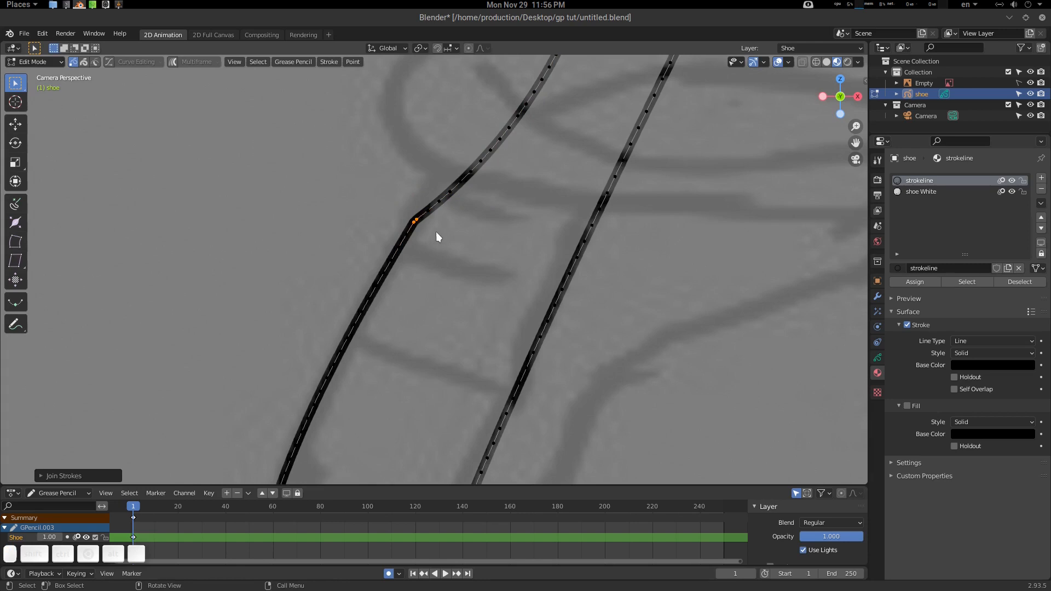
pyautogui.click(417, 220)
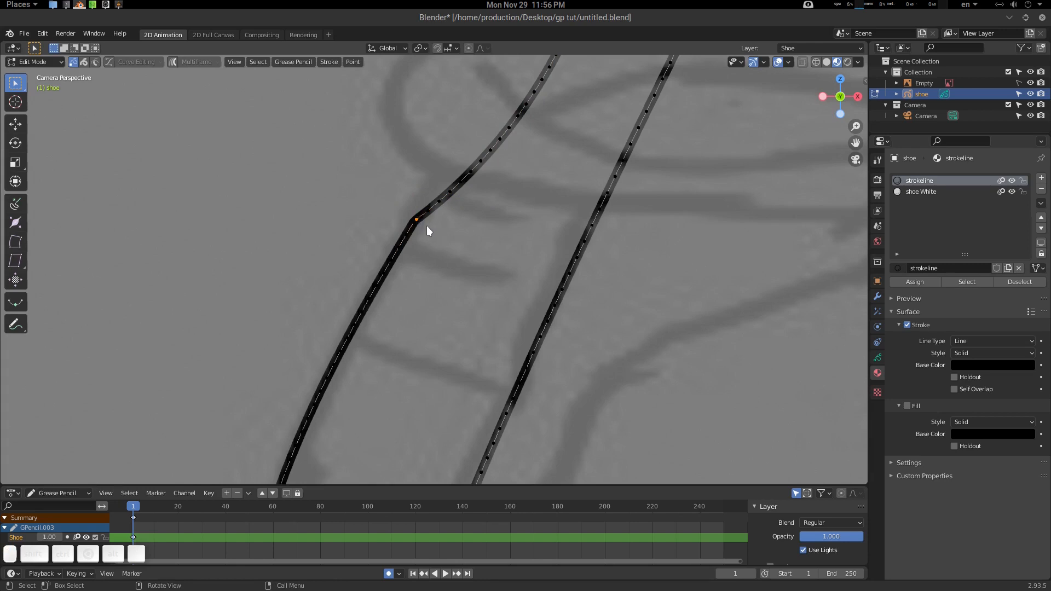
pyautogui.press('g')
pyautogui.press('Escape')
pyautogui.press('g')
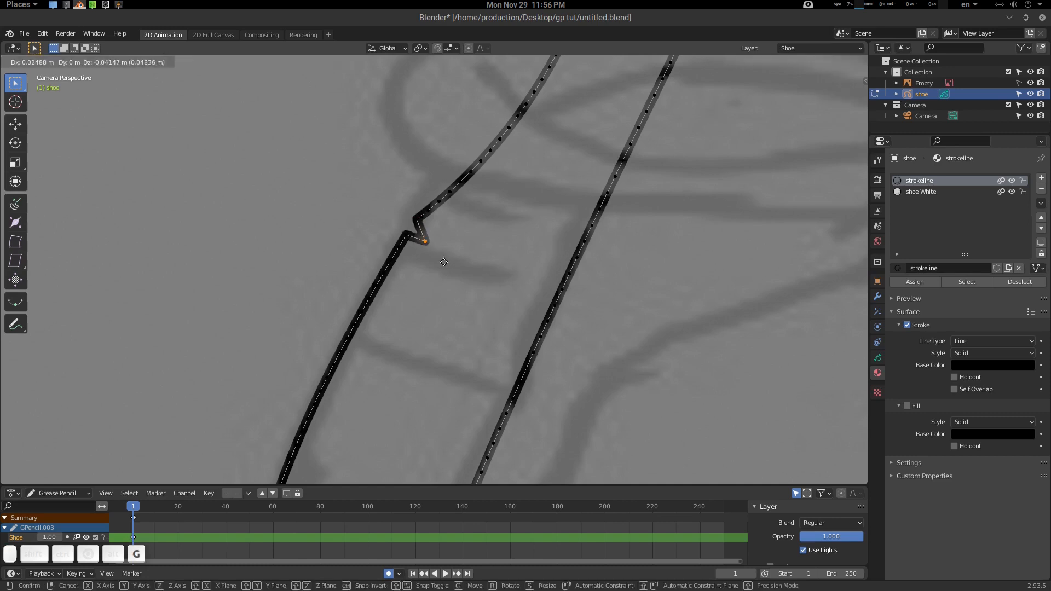
pyautogui.press('Escape')
# Step: Select the entire joined sole stroke and close it between its two open ends at the toe cap's top
pyautogui.moveTo(455, 261)
pyautogui.keyDown('ctrl'); pyautogui.mouseDown(button='middle')
pyautogui.moveTo(461, 238)
pyautogui.moveTo(472, 263)
pyautogui.moveTo(466, 223)
pyautogui.moveTo(451, 272)
pyautogui.mouseUp(button='middle'); pyautogui.keyUp('ctrl')
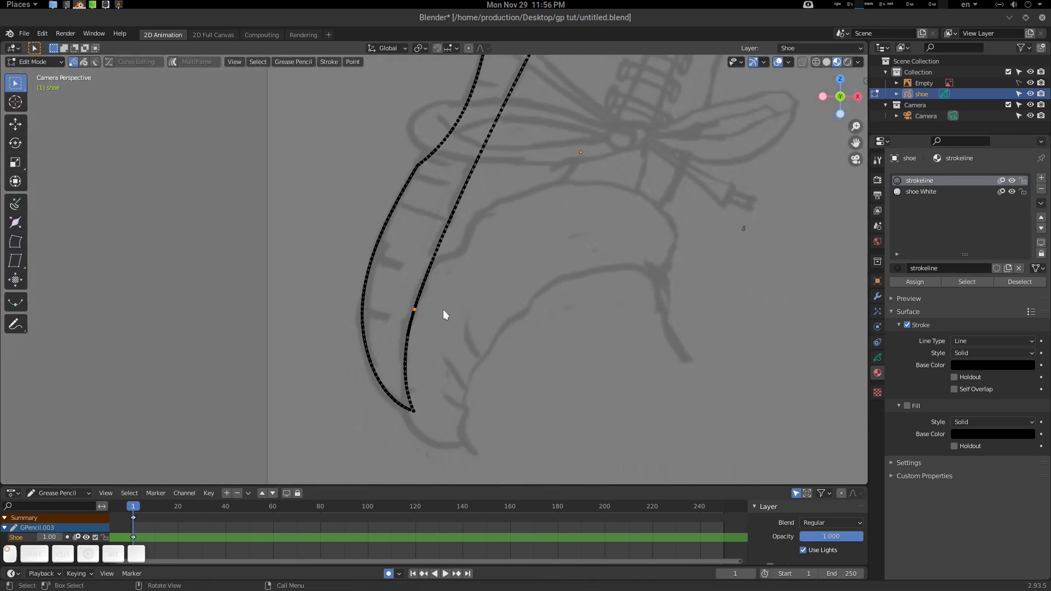
pyautogui.press('l')
pyautogui.moveTo(532, 218)
pyautogui.keyDown('ctrl'); pyautogui.mouseDown(button='middle')
pyautogui.moveTo(488, 238)
pyautogui.moveTo(545, 134)
pyautogui.moveTo(386, 330)
pyautogui.moveTo(464, 264)
pyautogui.moveTo(502, 202)
pyautogui.moveTo(534, 188)
pyautogui.moveTo(498, 219)
pyautogui.moveTo(533, 183)
pyautogui.moveTo(528, 254)
pyautogui.mouseUp(button='middle'); pyautogui.keyUp('ctrl')
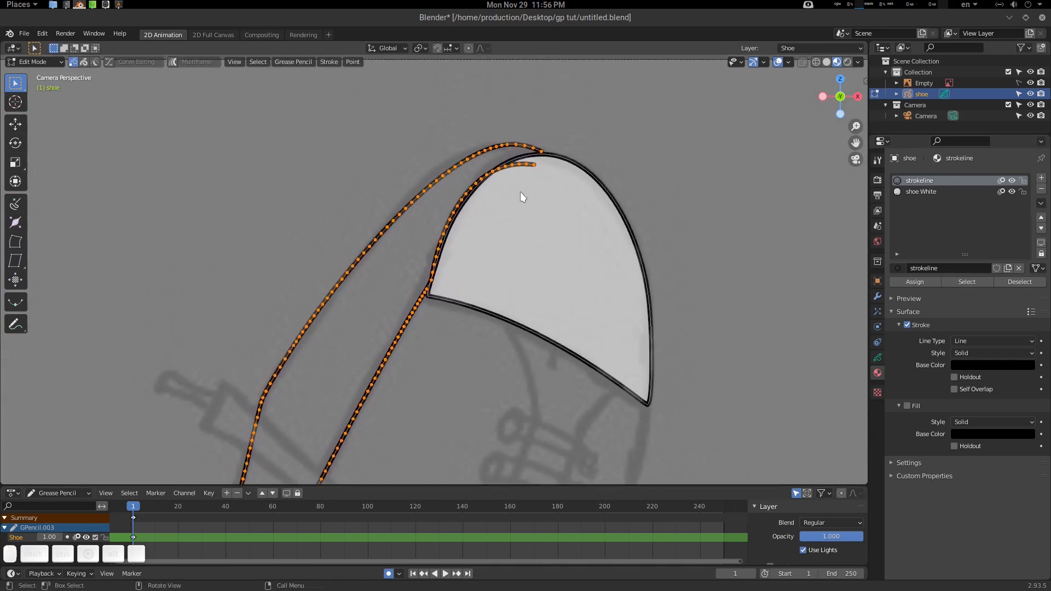
pyautogui.press('f')
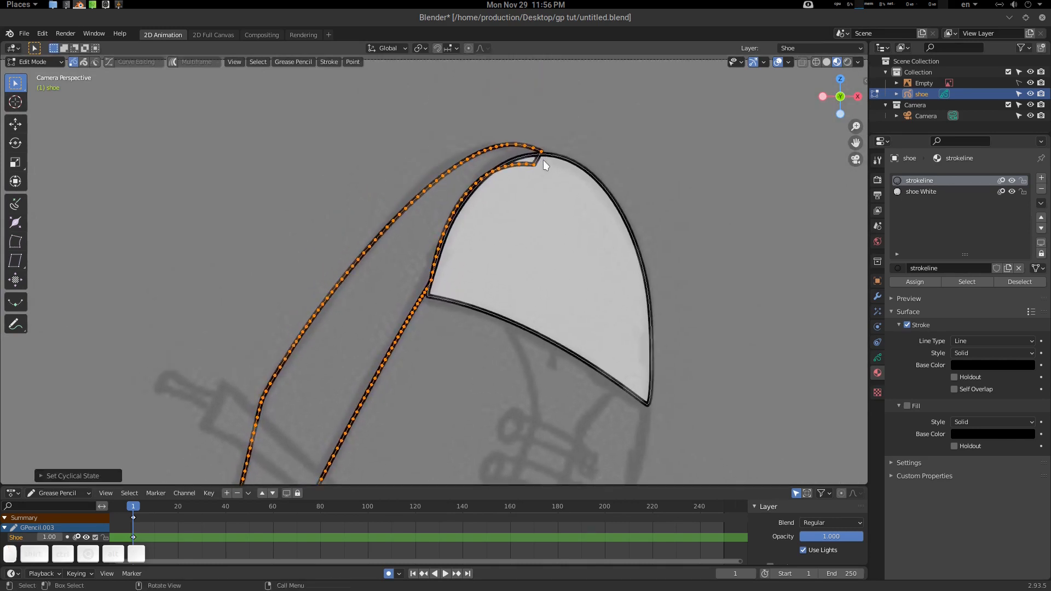
pyautogui.moveTo(544, 164)
pyautogui.keyDown('ctrl'); pyautogui.mouseDown(button='middle')
pyautogui.moveTo(438, 329)
pyautogui.moveTo(515, 195)
pyautogui.moveTo(509, 228)
pyautogui.moveTo(545, 244)
pyautogui.moveTo(595, 145)
pyautogui.mouseUp(button='middle'); pyautogui.keyUp('ctrl')
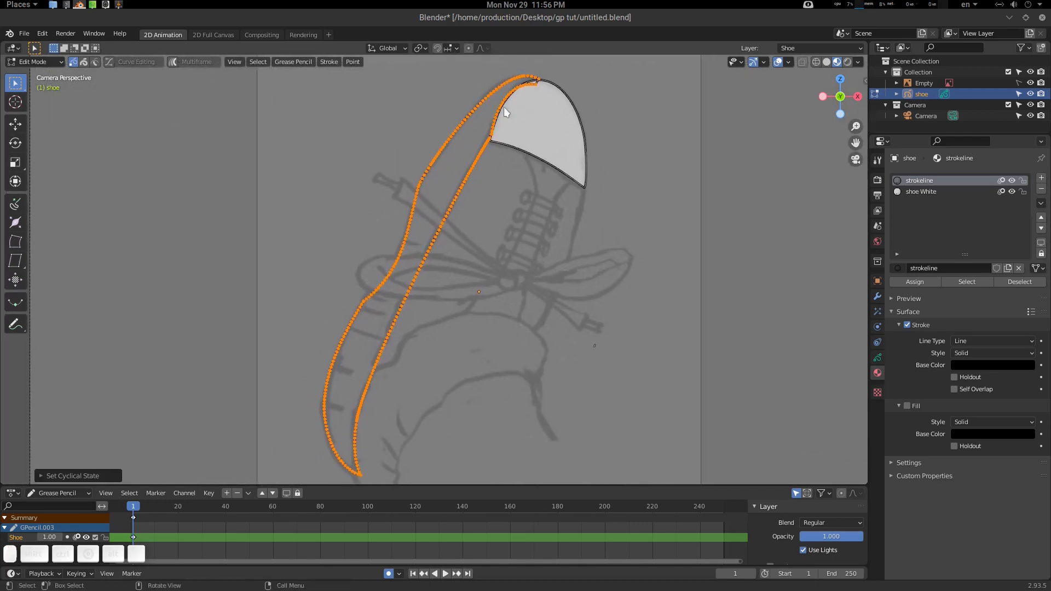
# Step: Assign the shoe White material to the closed sole stroke and turn curve editing back on
pyautogui.click(926, 193)
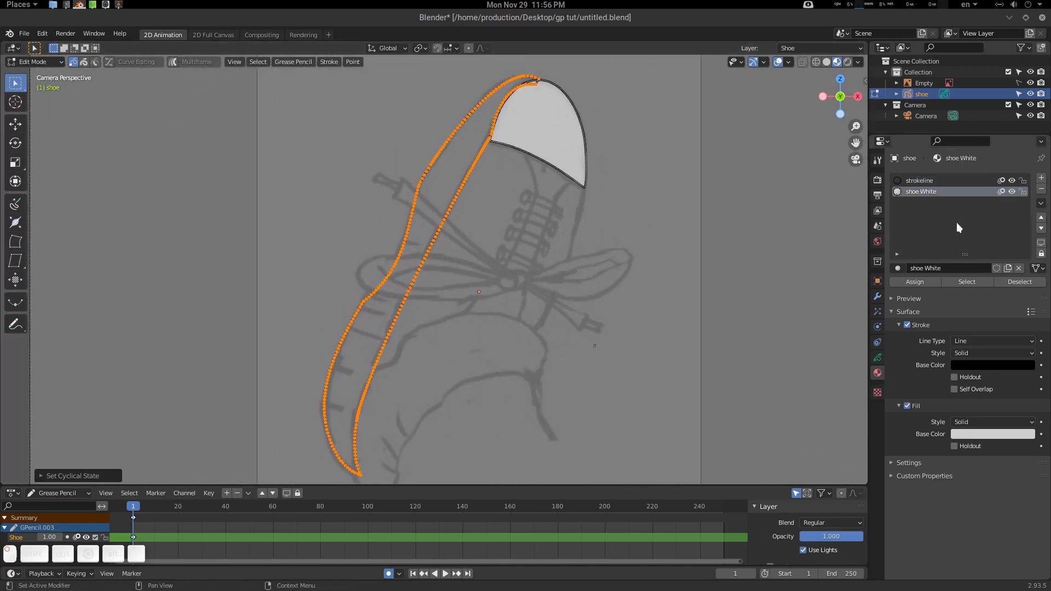
pyautogui.click(906, 276)
pyautogui.moveTo(510, 228)
pyautogui.keyDown('ctrl'); pyautogui.mouseDown(button='middle')
pyautogui.moveTo(510, 240)
pyautogui.moveTo(526, 228)
pyautogui.moveTo(508, 202)
pyautogui.mouseUp(button='middle'); pyautogui.keyUp('ctrl')
pyautogui.press('u')
pyautogui.keyDown('shift'); pyautogui.moveTo(509, 216); pyautogui.dragTo(522, 215, button='middle'); pyautogui.keyUp('shift')
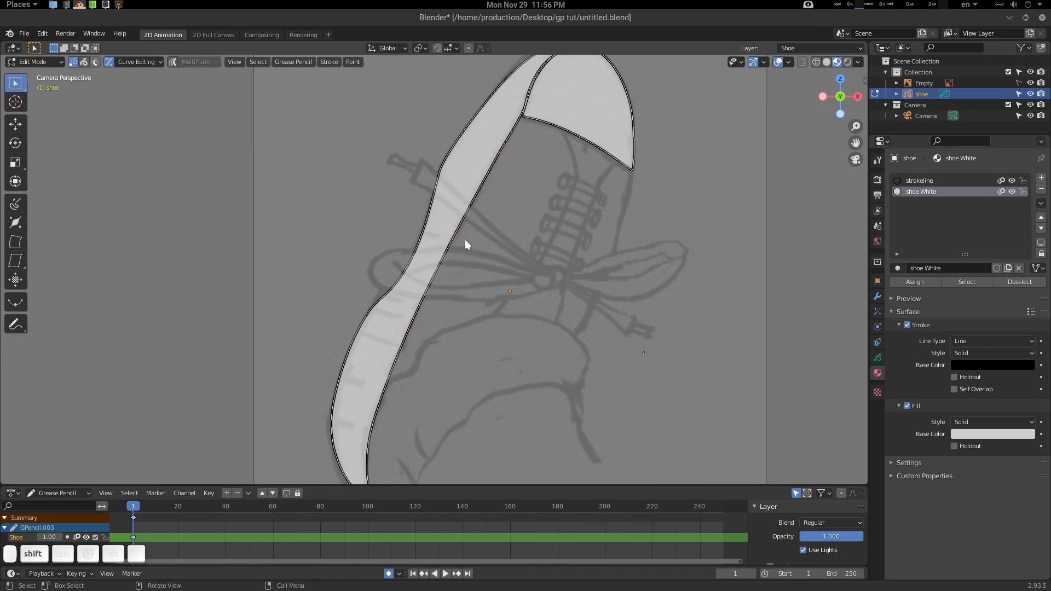
pyautogui.keyDown('ctrl'); pyautogui.moveTo(464, 238); pyautogui.dragTo(492, 207, button='middle'); pyautogui.keyUp('ctrl')
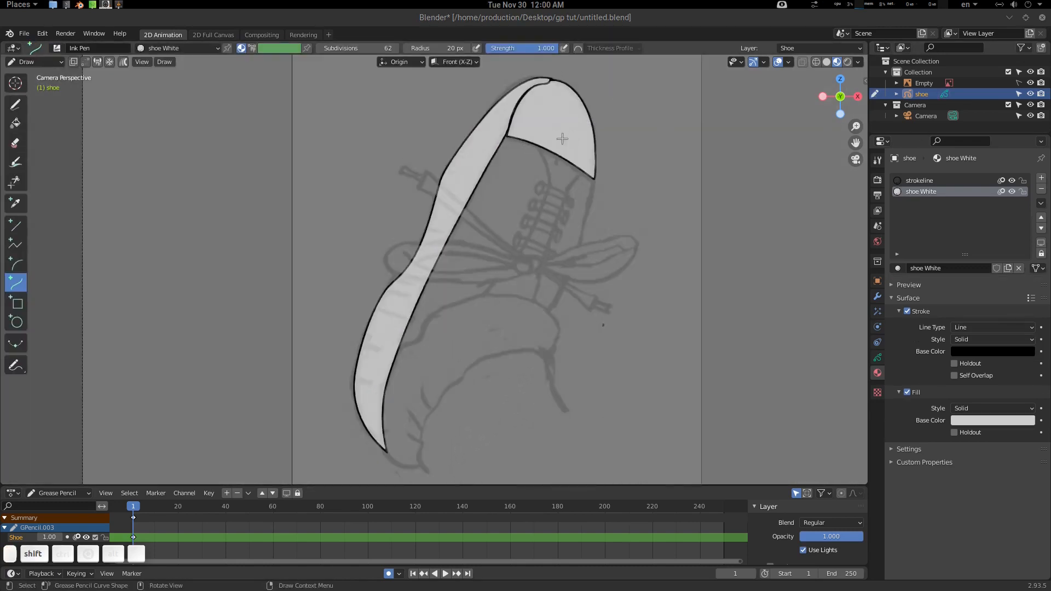
# Step: Return the shoe object to Edit Mode and select the sole curve beside the toe cap
pyautogui.moveTo(572, 137)
pyautogui.keyDown('shift'); pyautogui.mouseDown(button='middle')
pyautogui.moveTo(533, 205)
pyautogui.moveTo(542, 158)
pyautogui.moveTo(506, 205)
pyautogui.mouseUp(button='middle'); pyautogui.keyUp('shift')
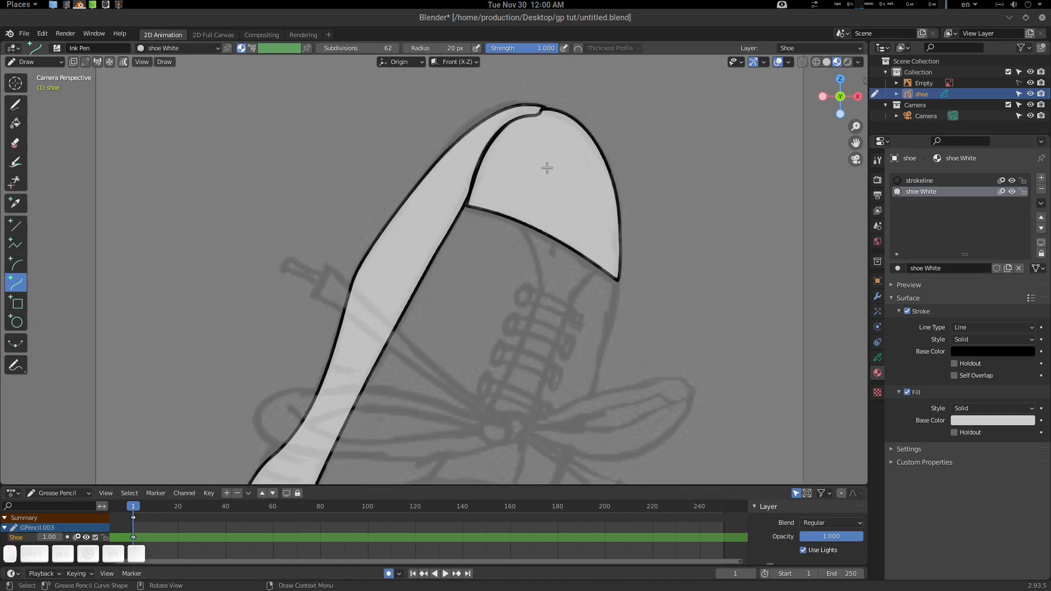
pyautogui.hotkey('ctrl', 'Tab')
pyautogui.click(542, 157)
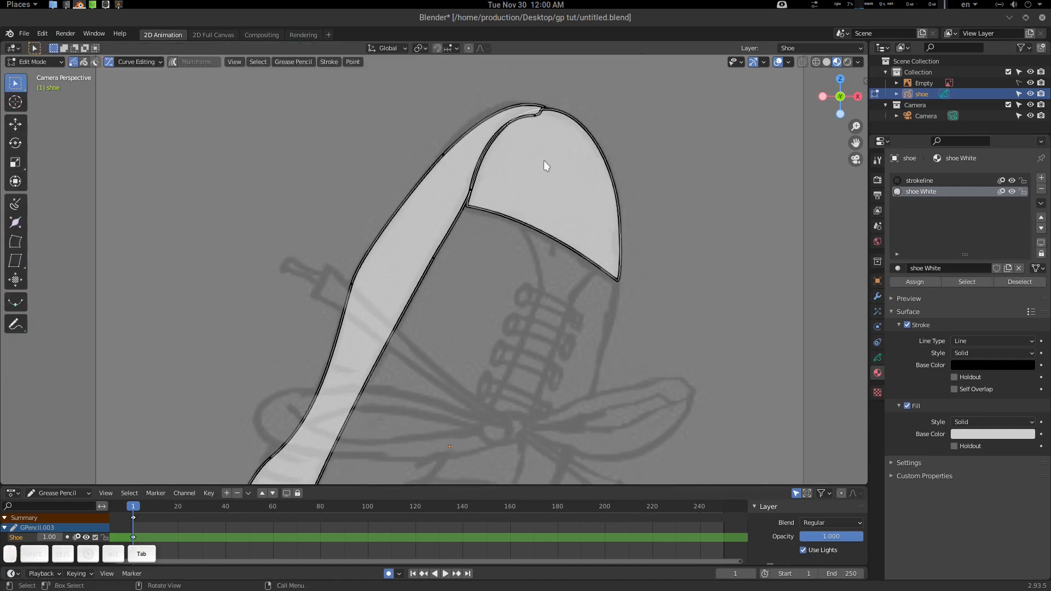
pyautogui.click(472, 230)
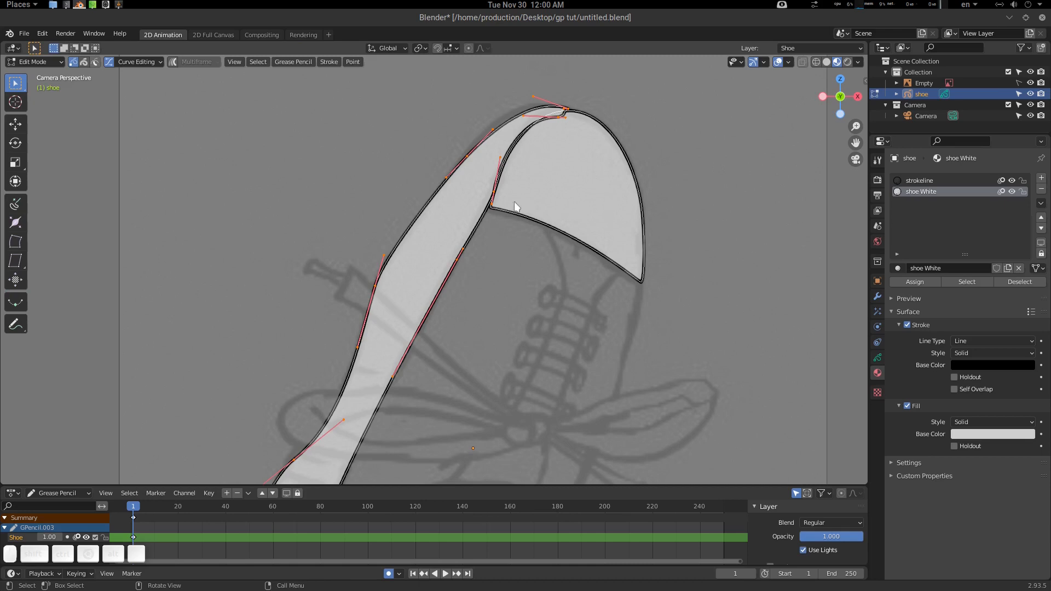
# Step: Examine the stroke arrange commands and whether Bring Forward and Send Backward are stored as Quick Favorites
pyautogui.click(328, 61)
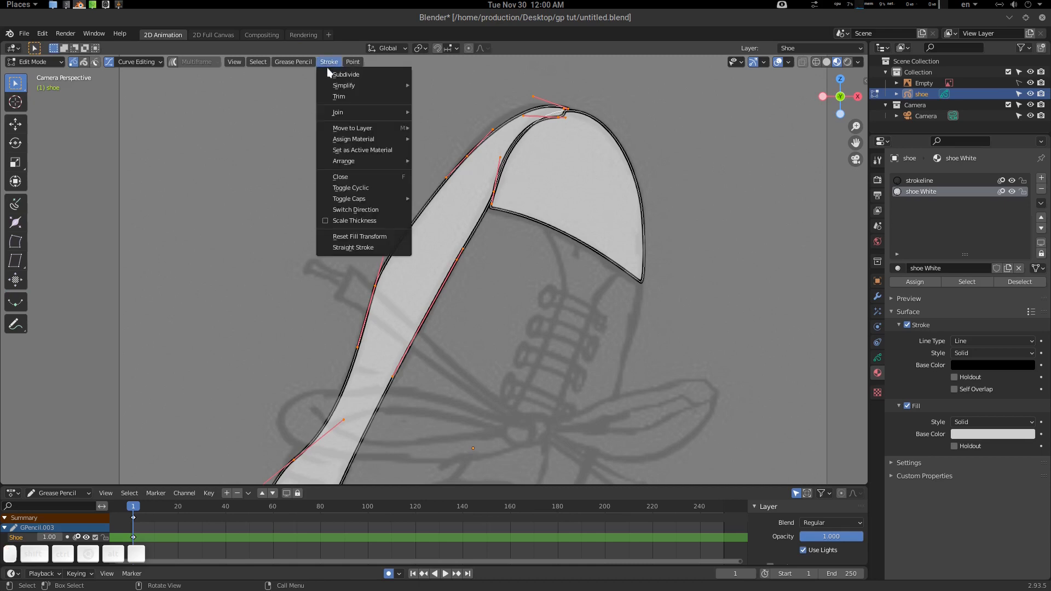
pyautogui.moveTo(378, 161)
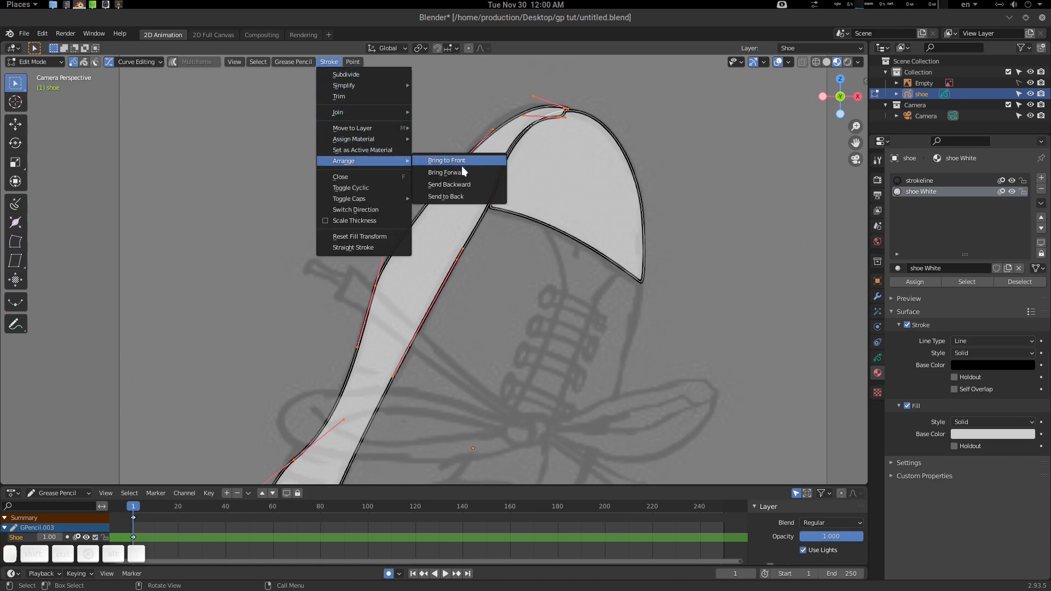
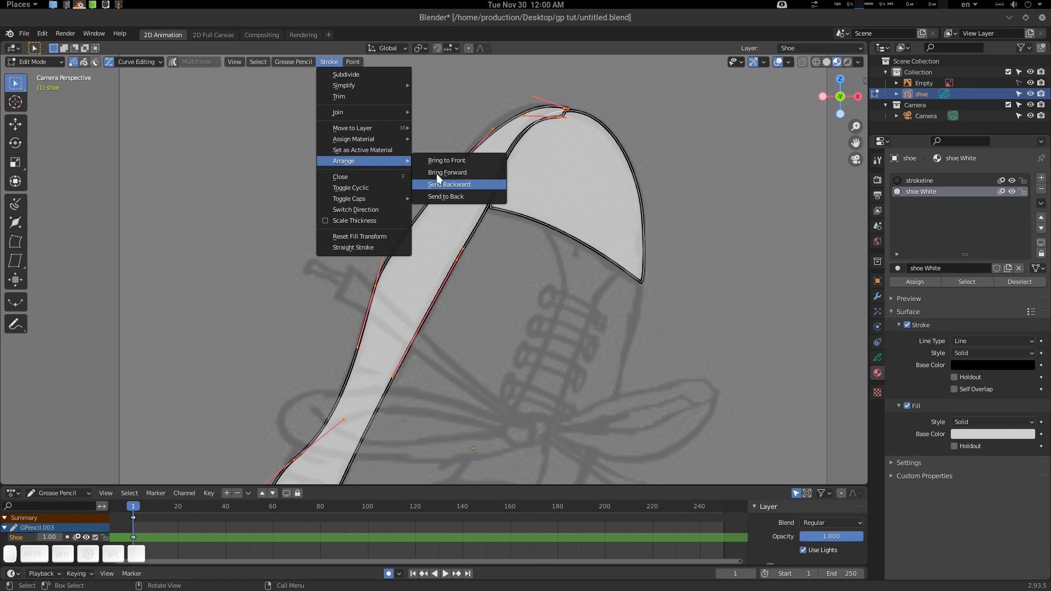
pyautogui.rightClick(457, 172)
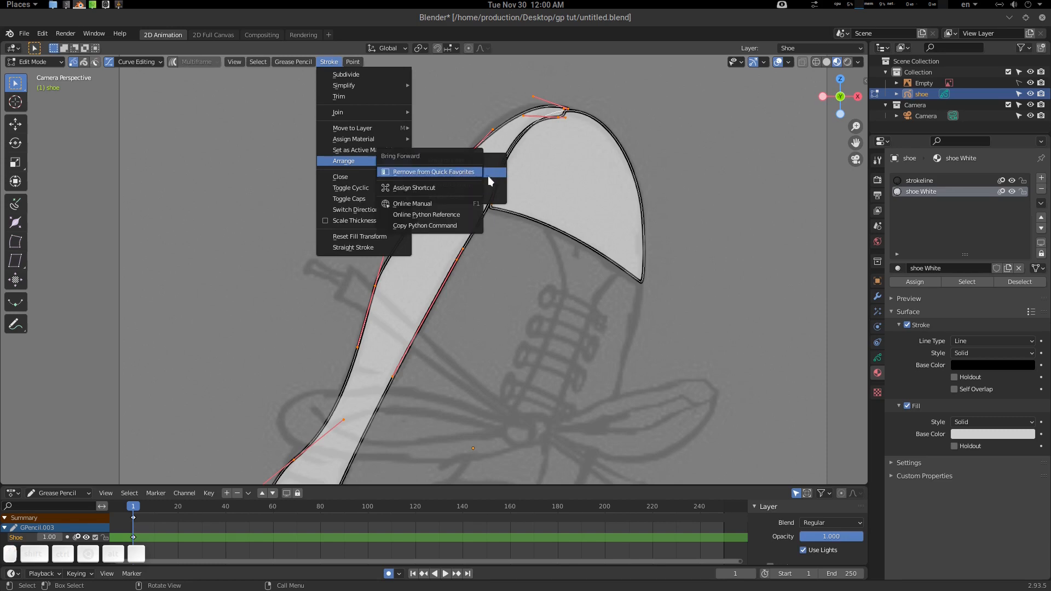
pyautogui.press('Escape')
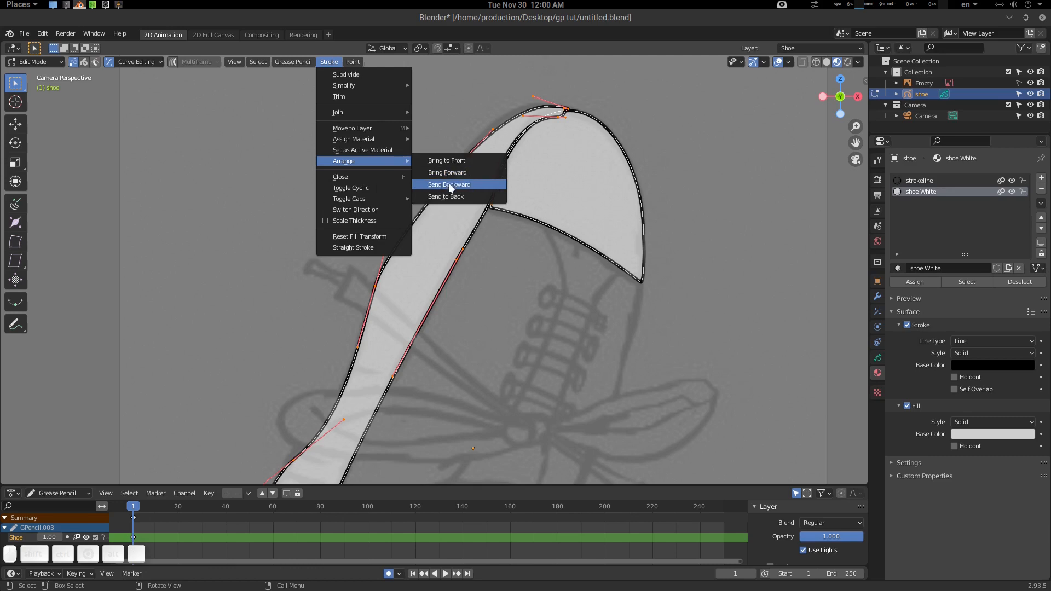
pyautogui.rightClick(449, 189)
pyautogui.press('Escape')
pyautogui.press('Escape')
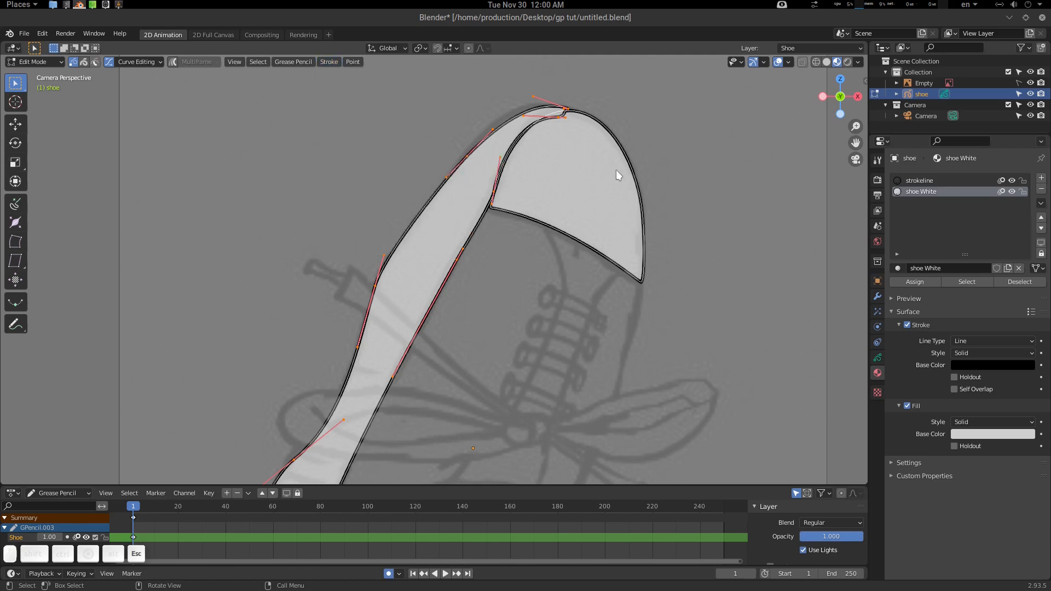
# Step: Reselect the sole curve and send it backward, behind the toe cap
pyautogui.click(366, 157)
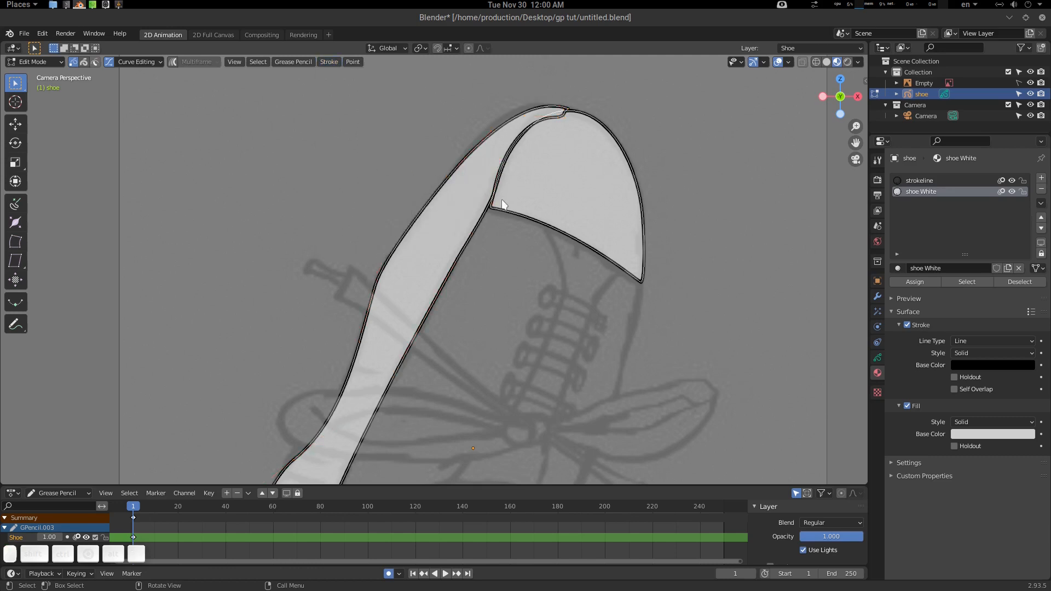
pyautogui.click(477, 225)
pyautogui.click(462, 240)
pyautogui.press('q')
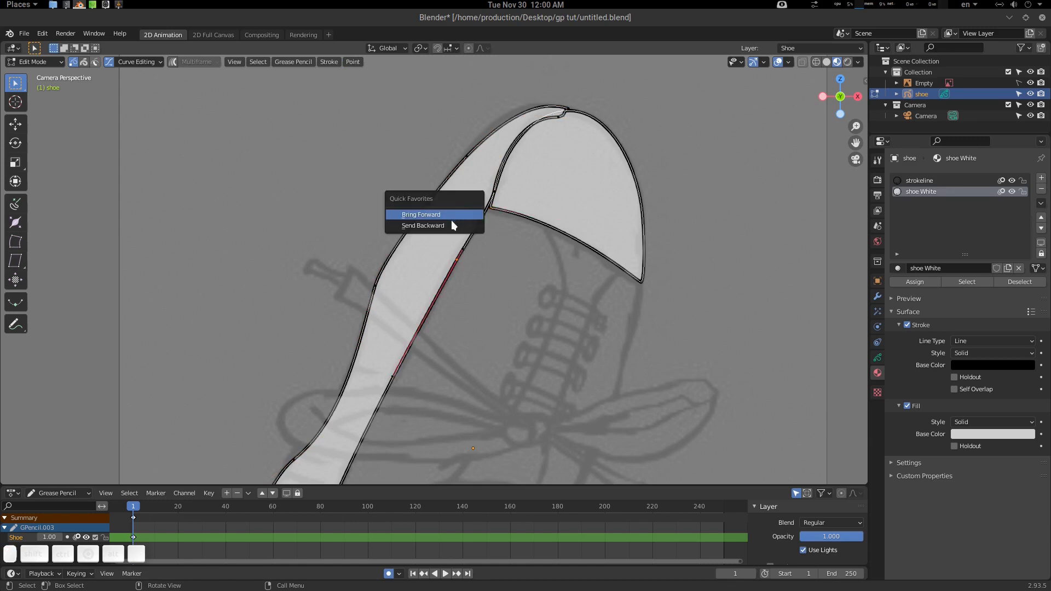
pyautogui.click(449, 228)
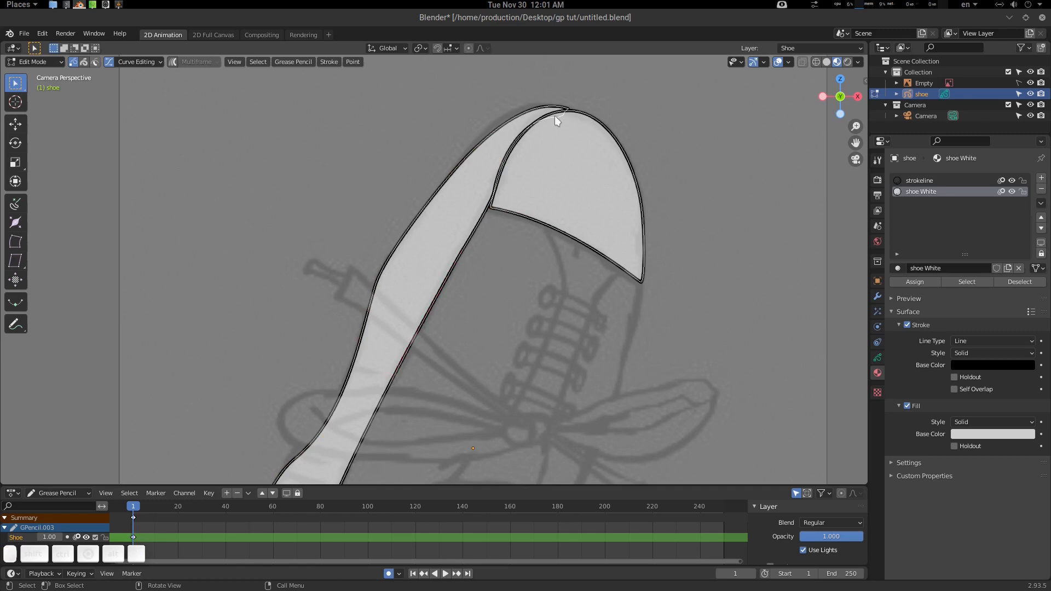
# Step: Move the end point of the sole's outer edge about 0.09 m along the toe cap's top outline
pyautogui.scroll(5, 569, 112)
pyautogui.scroll(1, 498, 214)
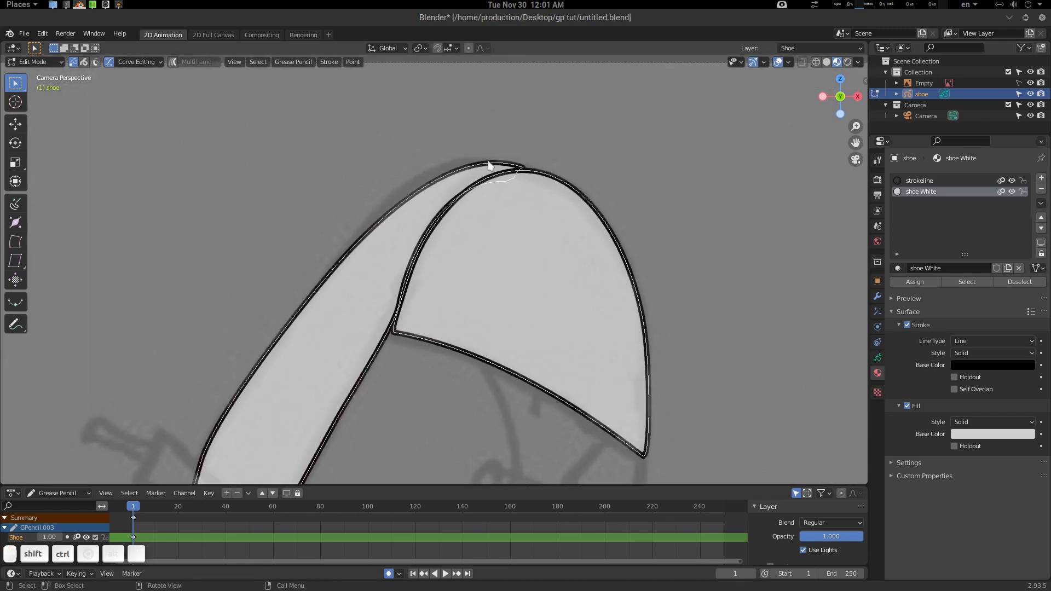
pyautogui.click(521, 174)
pyautogui.click(383, 215)
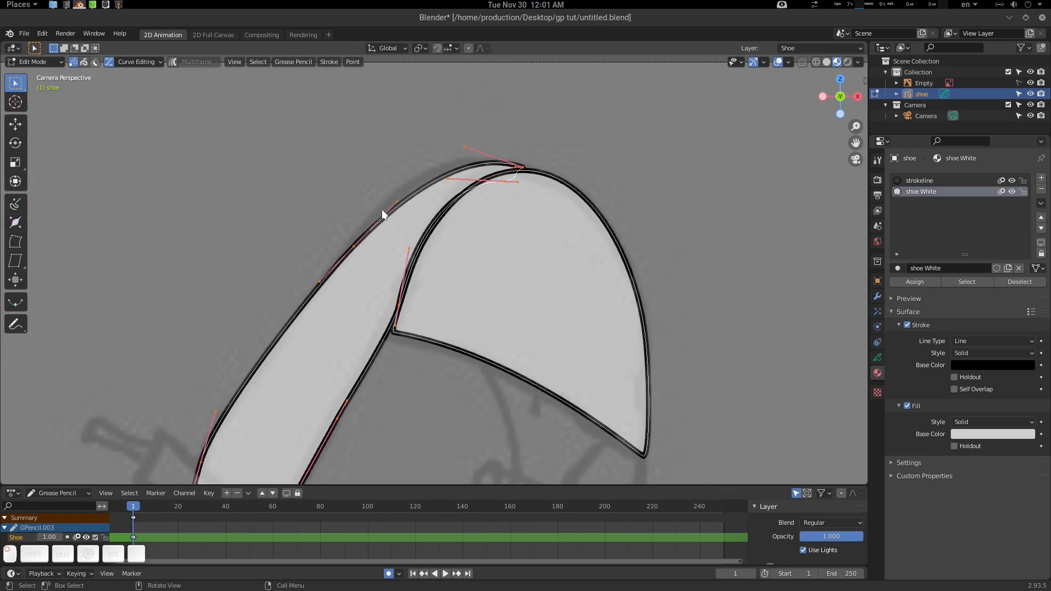
pyautogui.click(529, 171)
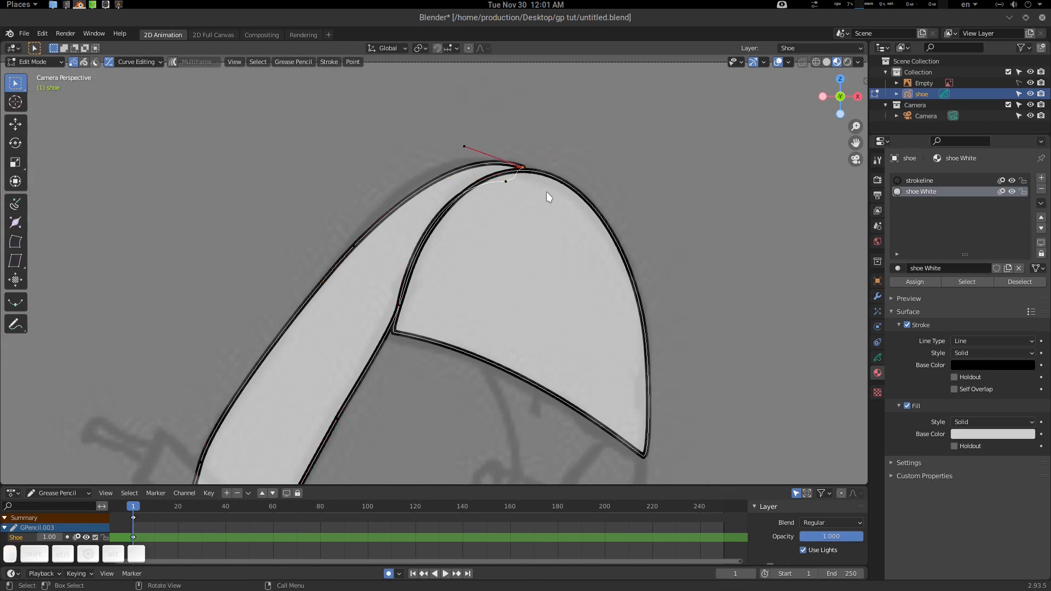
pyautogui.press('g')
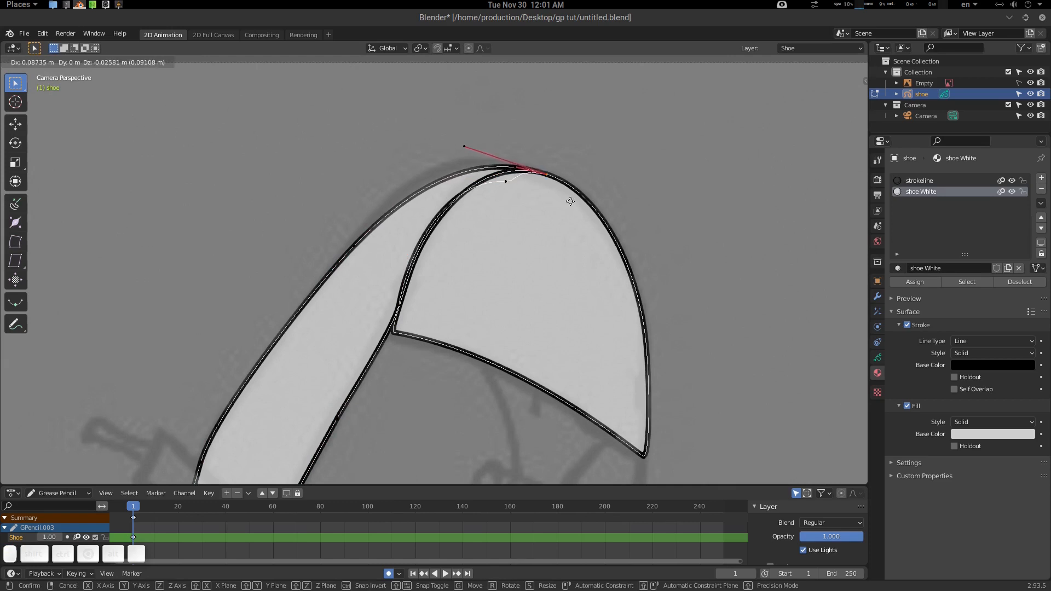
pyautogui.click(570, 200)
# Step: Move the outer handle of the sole's end point about 0.06 m to match the reference outline, then deselect the curve
pyautogui.keyDown('ctrl'); pyautogui.moveTo(585, 175); pyautogui.dragTo(480, 207, button='middle'); pyautogui.keyUp('ctrl')
pyautogui.scroll(1, 455, 202)
pyautogui.click(446, 203)
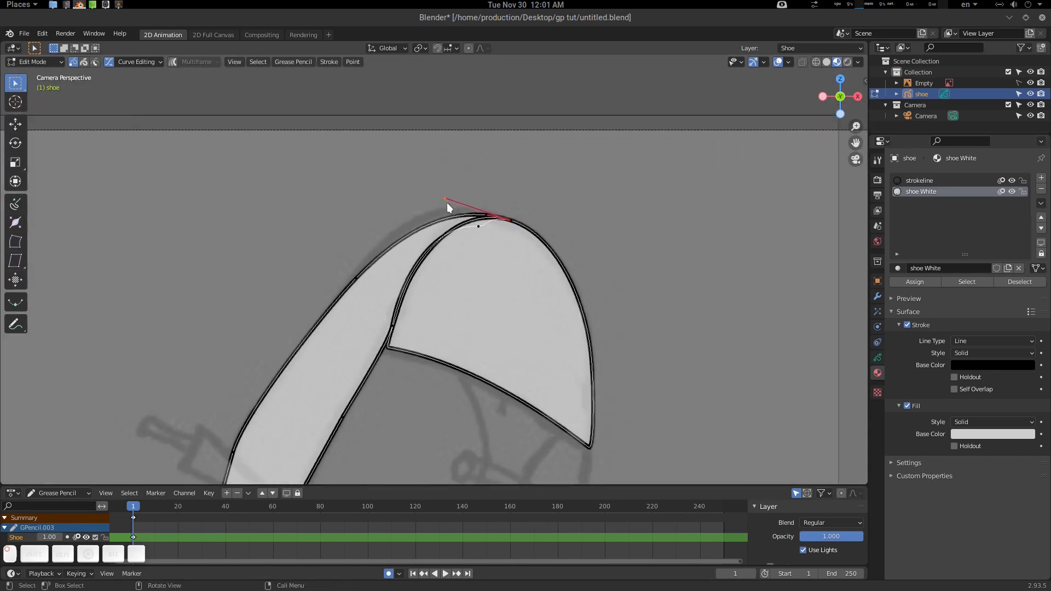
pyautogui.press('g')
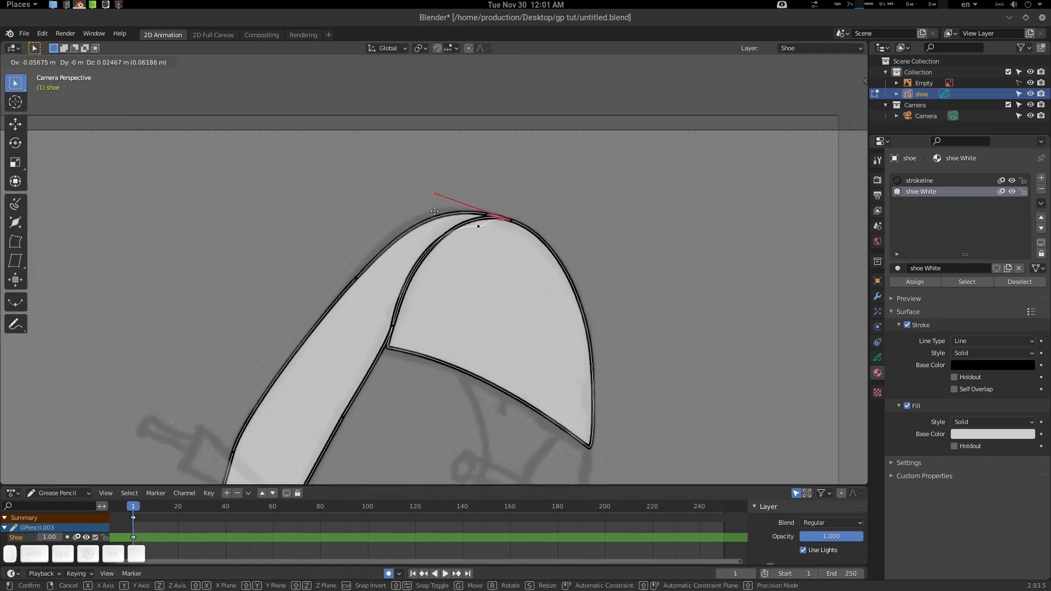
pyautogui.click(432, 213)
pyautogui.scroll(-2, 465, 228)
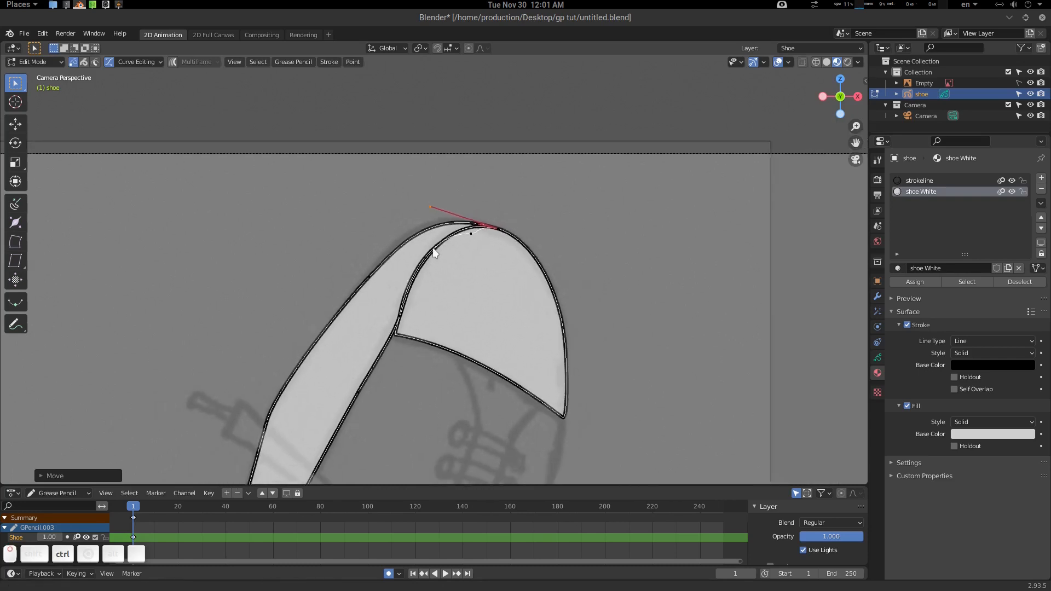
pyautogui.keyDown('shift'); pyautogui.moveTo(452, 257); pyautogui.dragTo(503, 211, button='middle'); pyautogui.keyUp('shift')
pyautogui.scroll(-2, 477, 220)
pyautogui.click(474, 267)
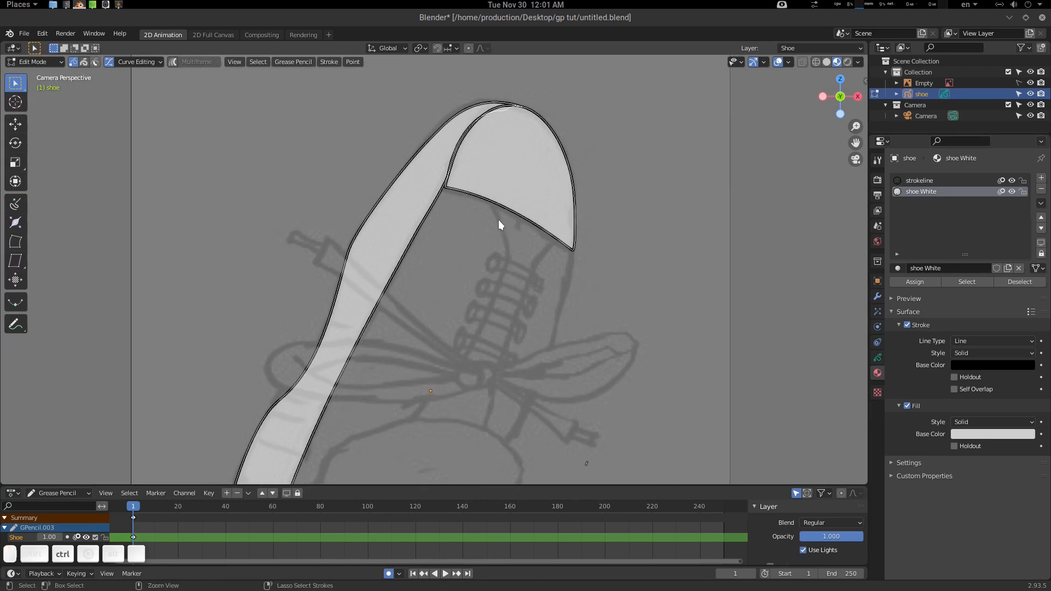
# Step: Switch the shoe object to Draw mode with the strokeline material and the freehand Draw tool
pyautogui.scroll(-2, 481, 247)
pyautogui.keyDown('shift'); pyautogui.moveTo(457, 281); pyautogui.dragTo(475, 218, button='middle'); pyautogui.keyUp('shift')
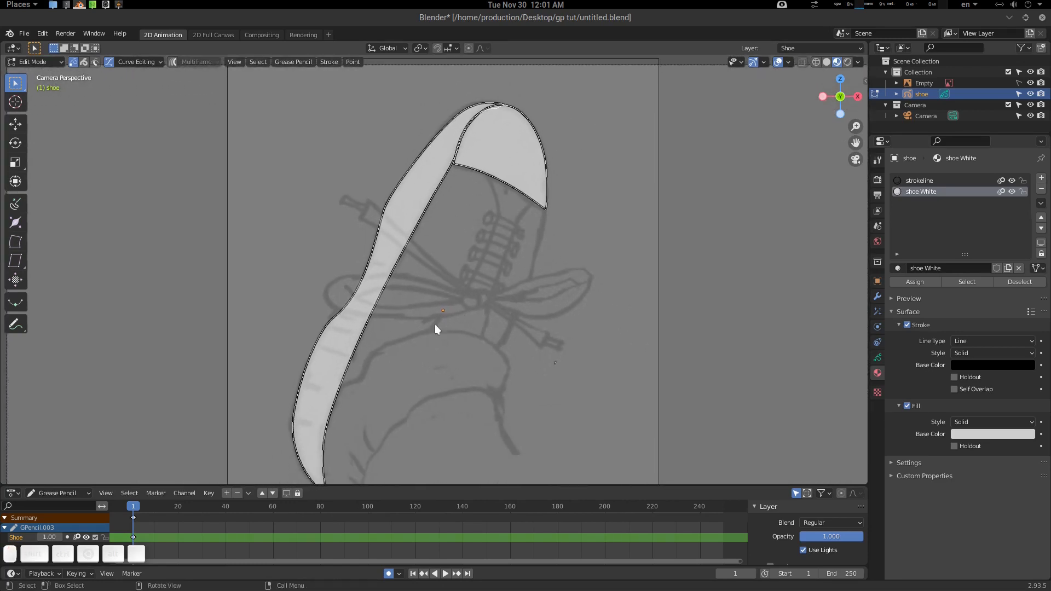
pyautogui.hotkey('ctrl', 'Tab')
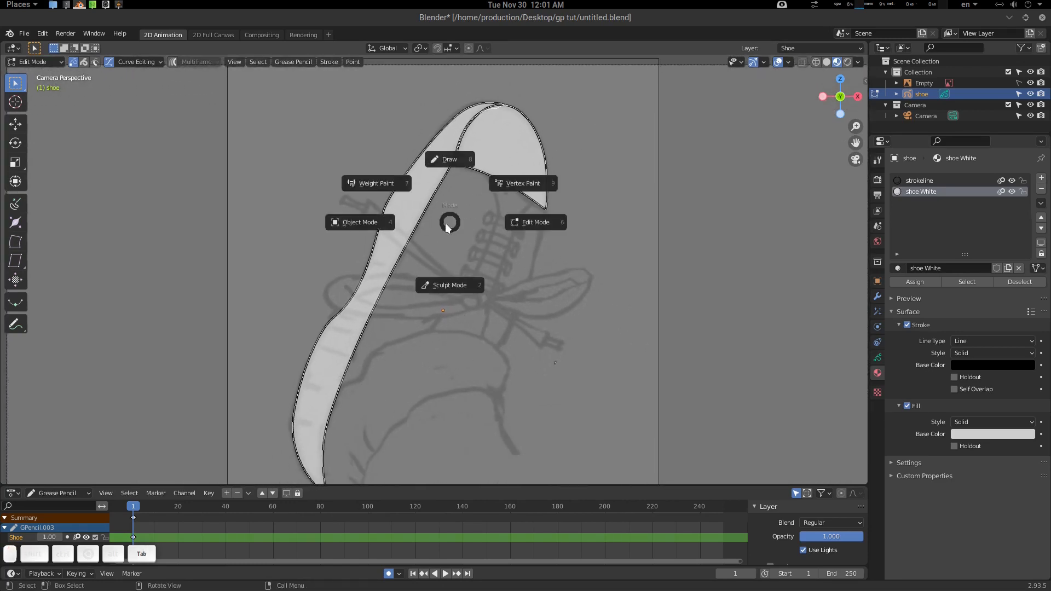
pyautogui.click(460, 160)
pyautogui.keyDown('shift'); pyautogui.scroll(-3, 472, 199); pyautogui.keyUp('shift')
pyautogui.keyDown('shift'); pyautogui.moveTo(472, 199); pyautogui.dragTo(469, 207, button='middle'); pyautogui.keyUp('shift')
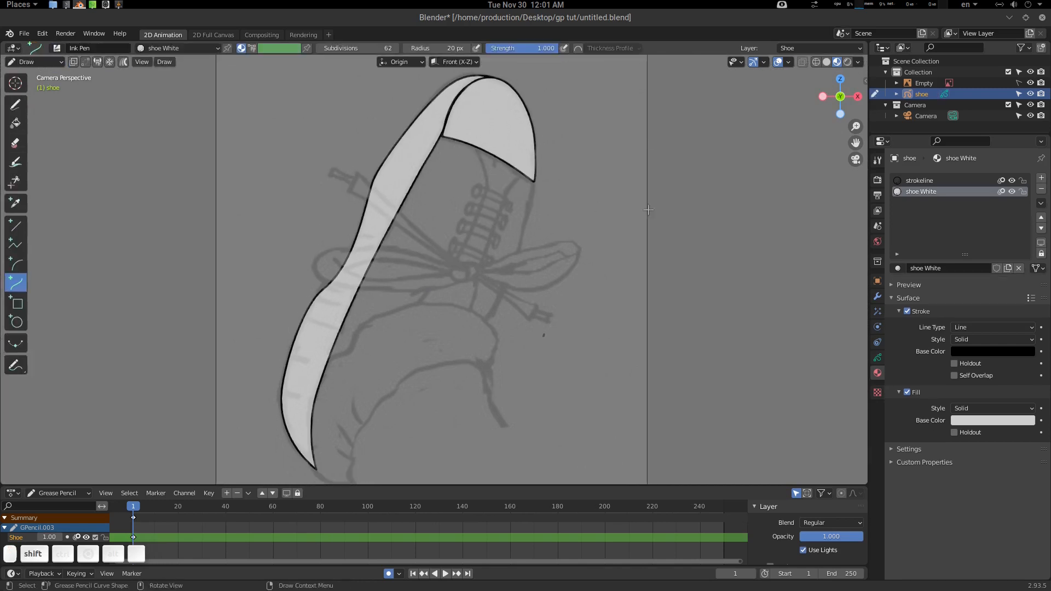
pyautogui.click(925, 181)
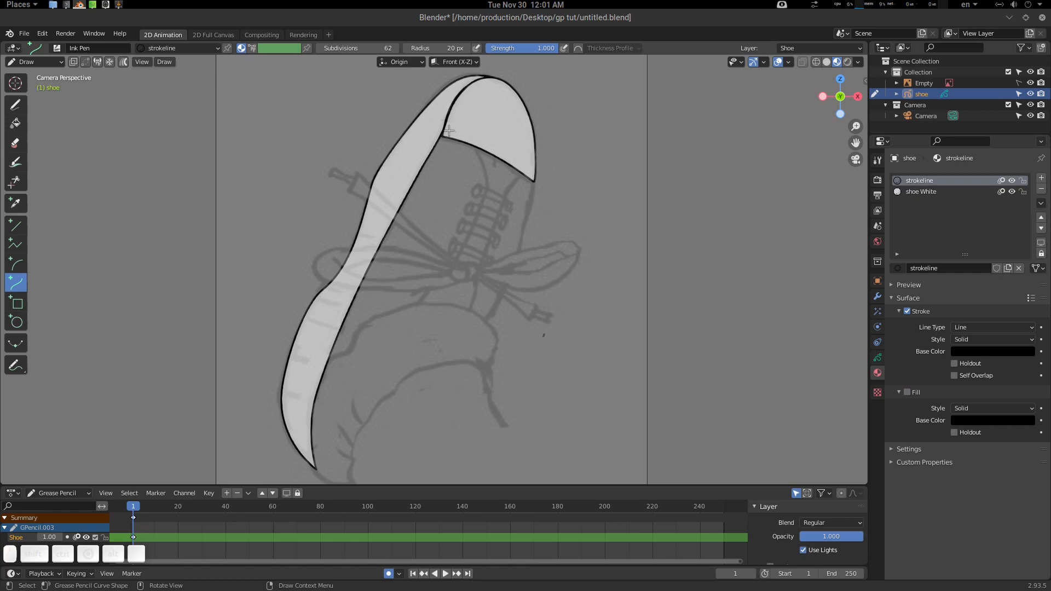
pyautogui.keyDown('shift'); pyautogui.moveTo(495, 208); pyautogui.dragTo(489, 218, button='middle'); pyautogui.keyUp('shift')
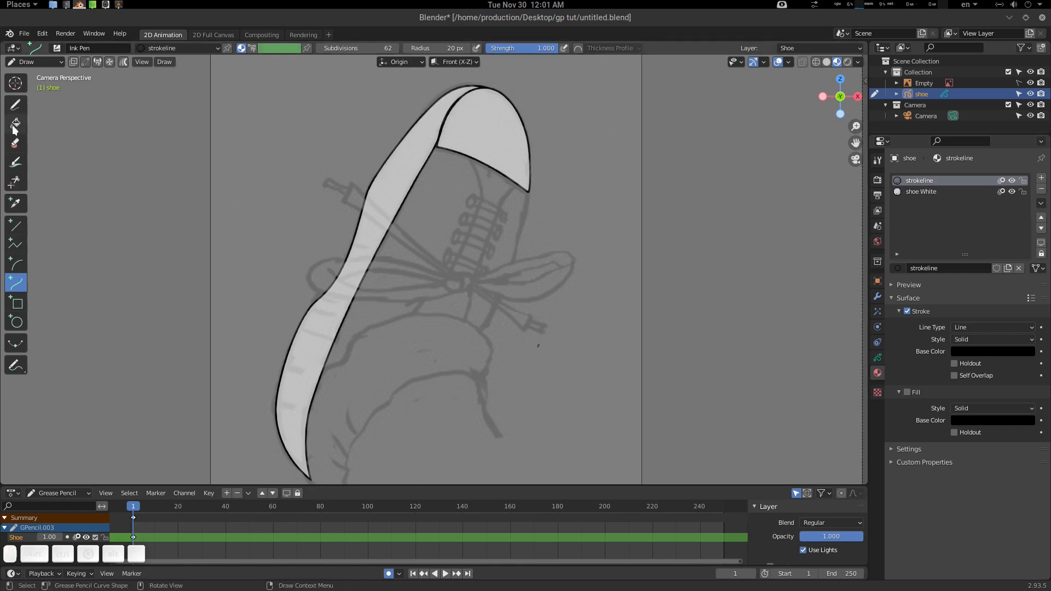
pyautogui.click(15, 105)
# Step: Draw the inner outline of the upper freehand from one toe cap corner around the heel to the other corner
pyautogui.keyDown('shift'); pyautogui.moveTo(434, 180); pyautogui.dragTo(423, 171, button='middle'); pyautogui.keyUp('shift')
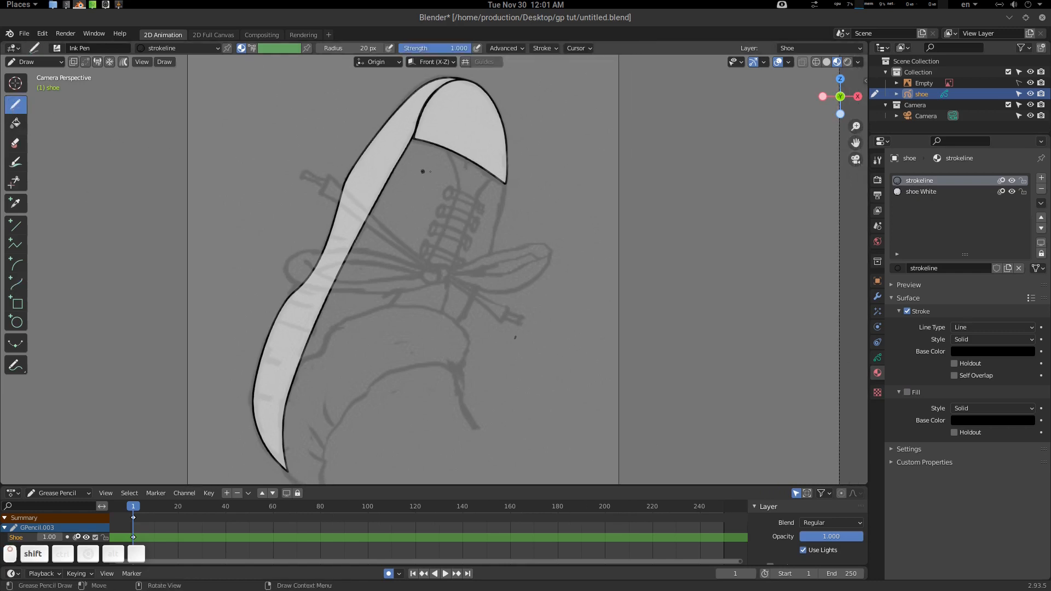
pyautogui.press('shift')
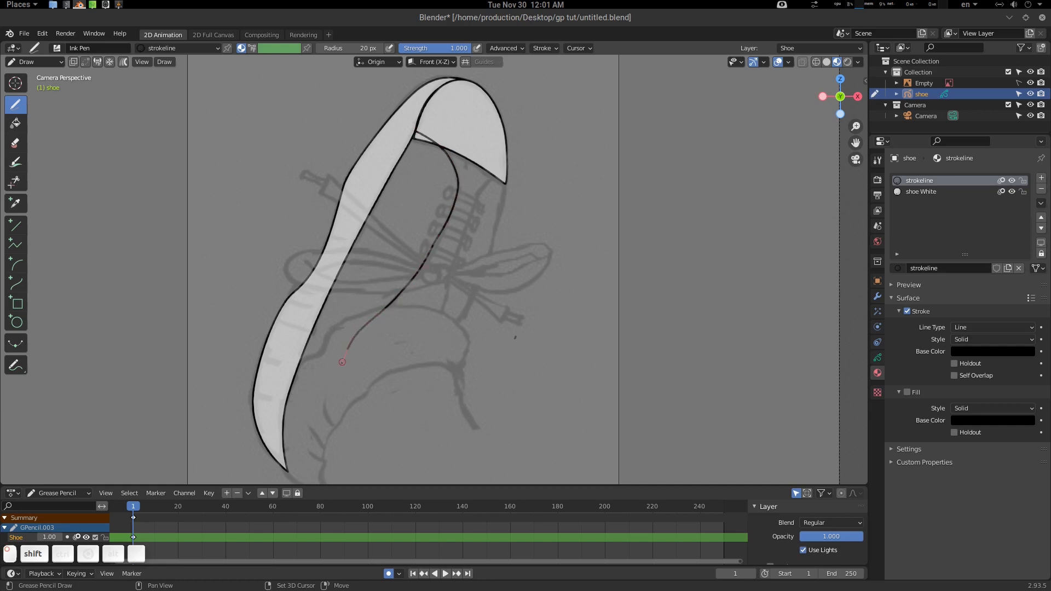
pyautogui.keyDown('shift'); pyautogui.moveTo(326, 433); pyautogui.dragTo(402, 428); pyautogui.keyUp('shift')
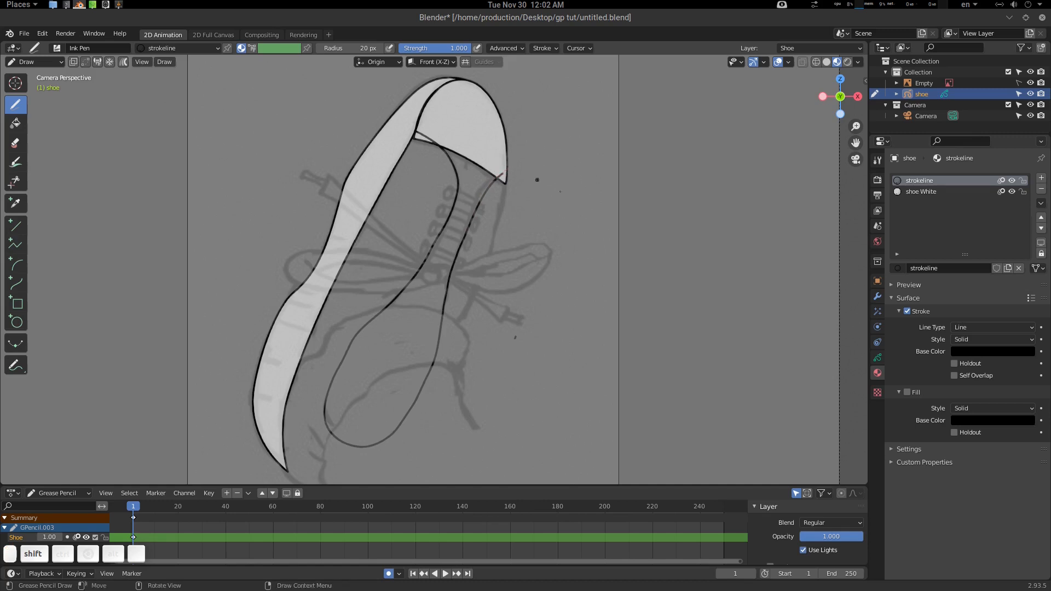
# Step: Draw the outer outline of the upper freehand from the toe cap along the sole, around the heel and back
pyautogui.scroll(-2, 535, 176)
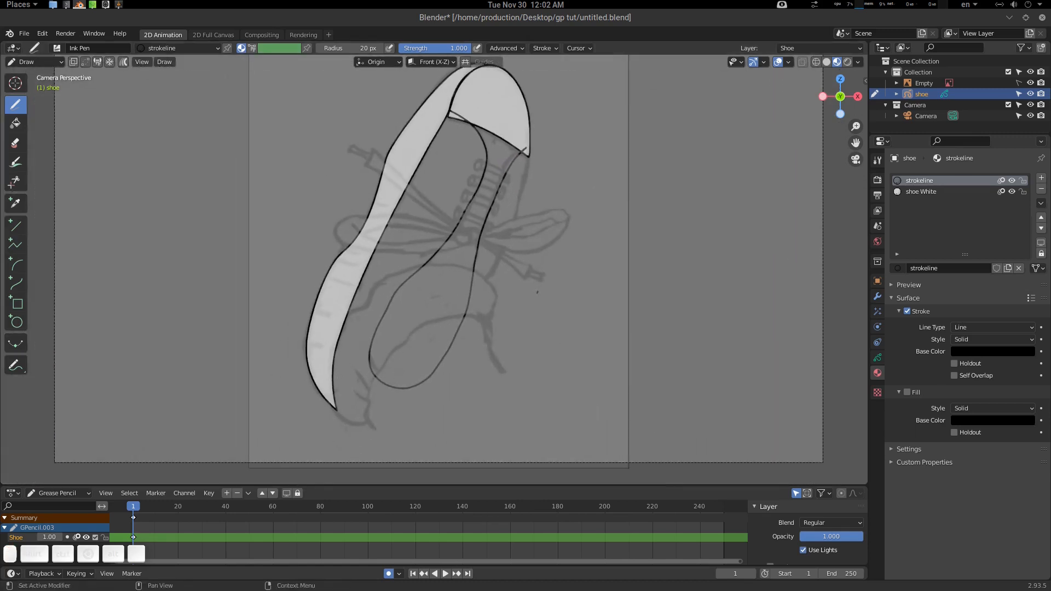
pyautogui.moveTo(451, 110)
pyautogui.mouseDown()
pyautogui.moveTo(323, 339)
pyautogui.moveTo(337, 408)
pyautogui.moveTo(457, 387)
pyautogui.moveTo(522, 204)
pyautogui.mouseUp()
pyautogui.moveTo(533, 140); pyautogui.dragTo(534, 141)
pyautogui.scroll(-2, 534, 141)
pyautogui.scroll(3, 534, 141)
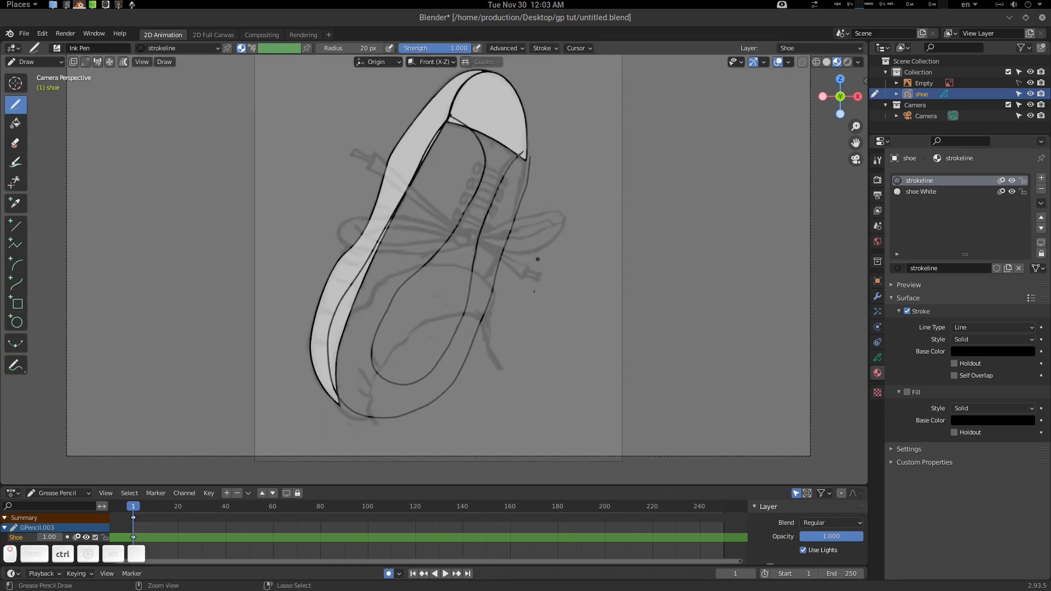
pyautogui.keyDown('shift'); pyautogui.moveTo(474, 239); pyautogui.dragTo(481, 246, button='middle'); pyautogui.keyUp('shift')
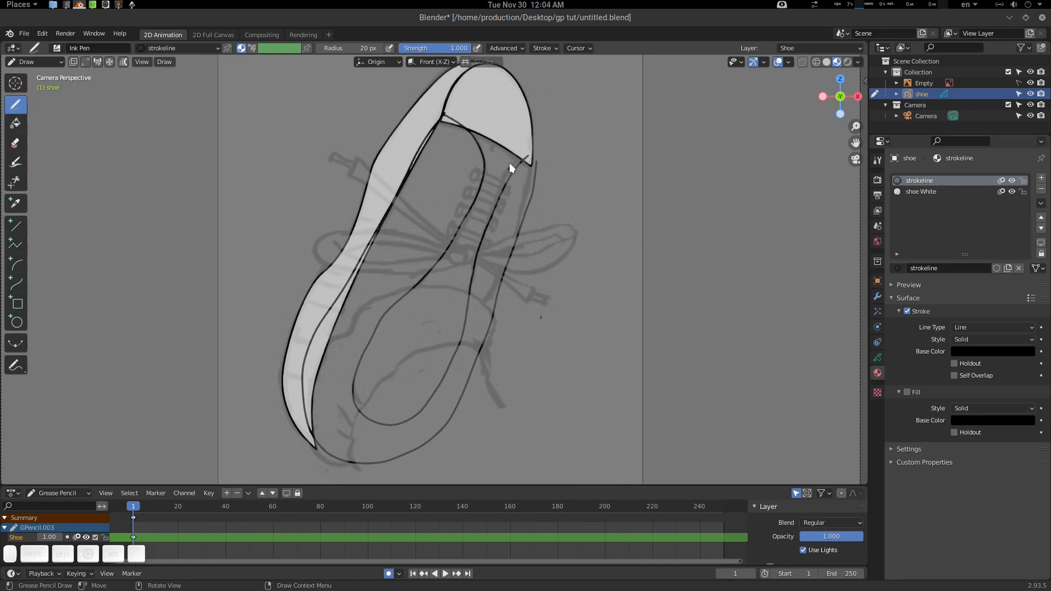
# Step: Put the shoe object in Edit Mode and turn off curve editing for the newly drawn outlines
pyautogui.press('Tab')
pyautogui.click(585, 166)
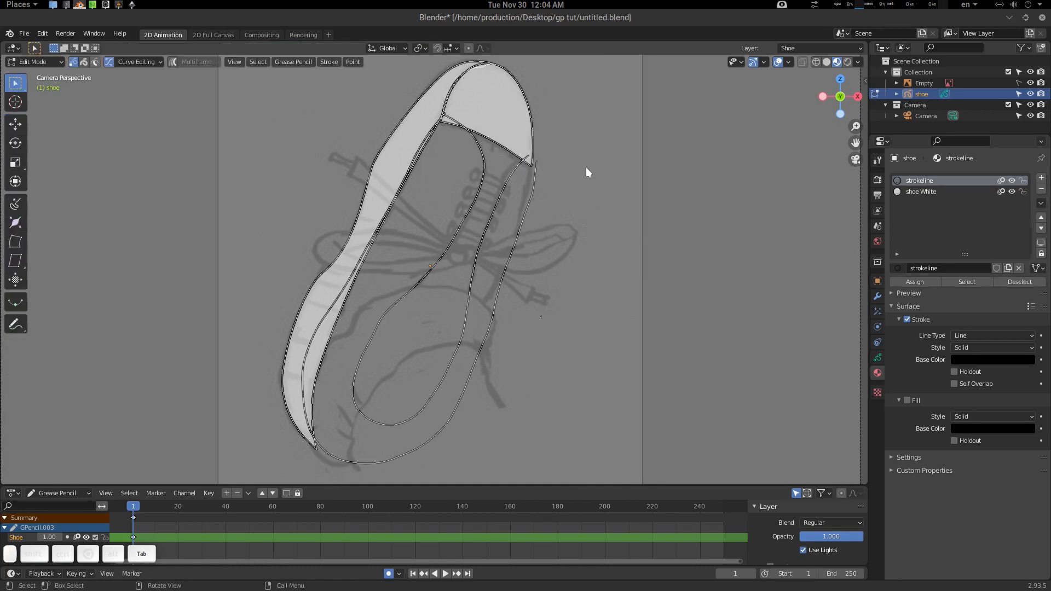
pyautogui.scroll(3, 586, 166)
pyautogui.moveTo(546, 156)
pyautogui.keyDown('shift'); pyautogui.mouseDown(button='middle')
pyautogui.moveTo(469, 228)
pyautogui.moveTo(507, 207)
pyautogui.mouseUp(button='middle'); pyautogui.keyUp('shift')
pyautogui.moveTo(443, 157)
pyautogui.keyDown('shift'); pyautogui.mouseDown(button='middle')
pyautogui.moveTo(405, 227)
pyautogui.moveTo(449, 259)
pyautogui.moveTo(483, 222)
pyautogui.moveTo(456, 230)
pyautogui.mouseUp(button='middle'); pyautogui.keyUp('shift')
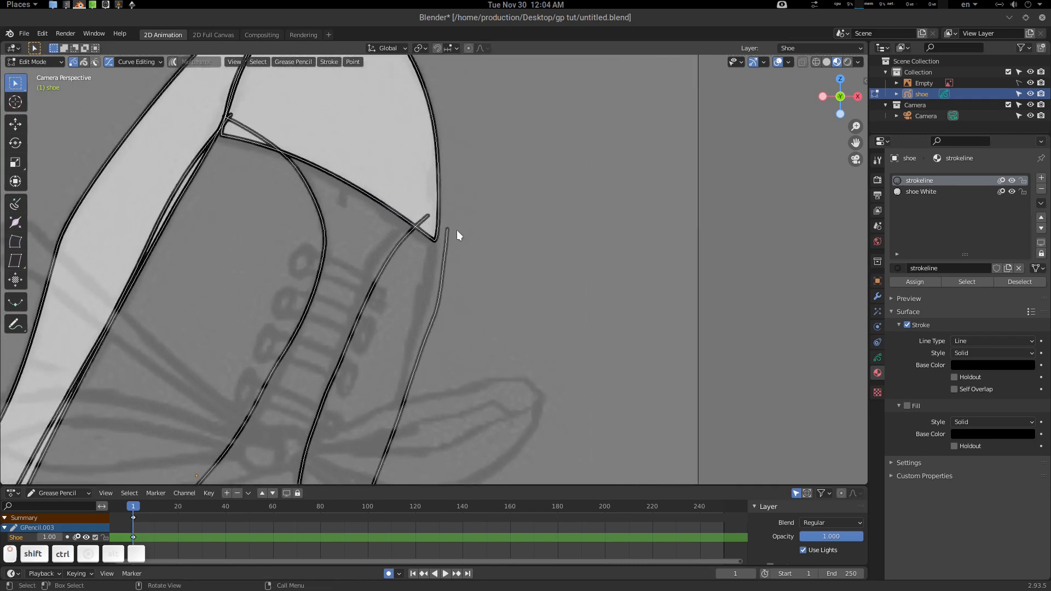
pyautogui.click(444, 231)
pyautogui.click(449, 229)
pyautogui.press('u')
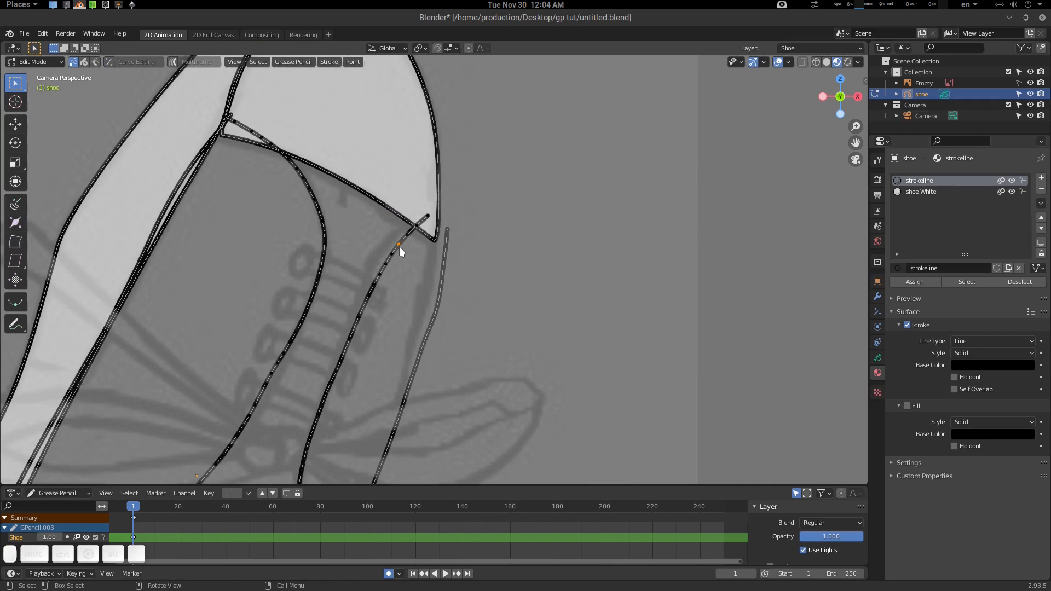
# Step: Select the inner and outer outlines of the upper by their end points and join the two strokes
pyautogui.keyDown('shift'); pyautogui.scroll(5, 323, 196); pyautogui.keyUp('shift')
pyautogui.keyDown('ctrl'); pyautogui.scroll(5, 364, 228); pyautogui.keyUp('ctrl')
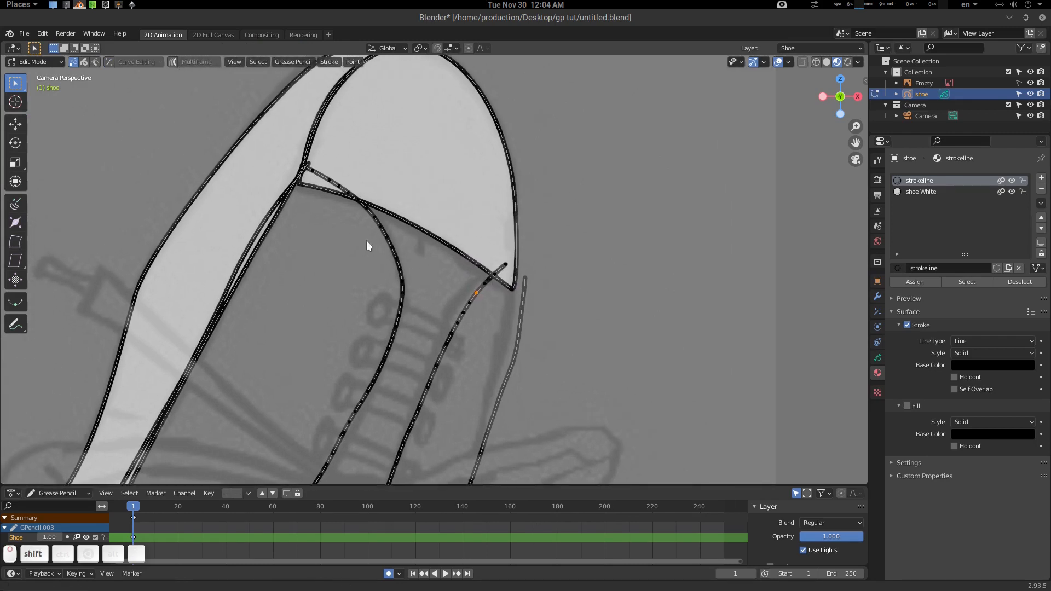
pyautogui.keyDown('ctrl'); pyautogui.scroll(-3, 351, 230); pyautogui.keyUp('ctrl')
pyautogui.keyDown('shift'); pyautogui.scroll(-1, 359, 219); pyautogui.keyUp('shift')
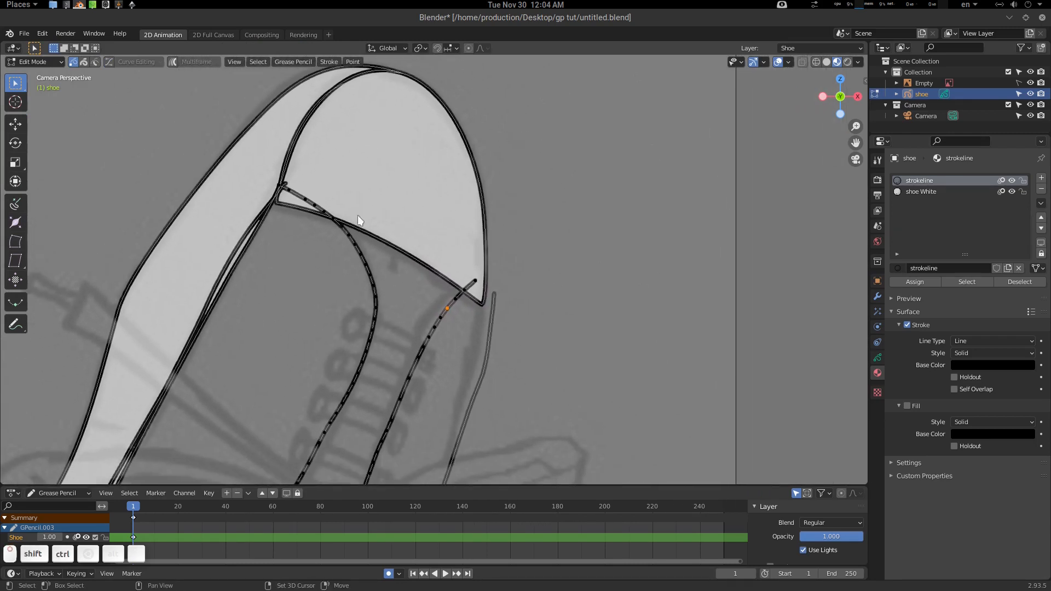
pyautogui.keyDown('shift'); pyautogui.scroll(-3, 382, 280); pyautogui.keyUp('shift')
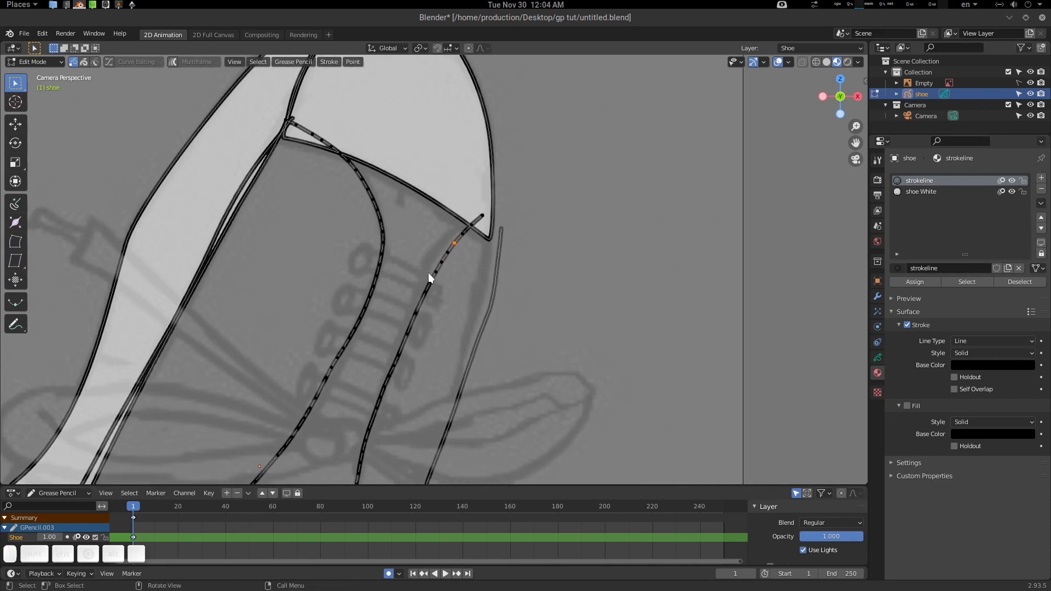
pyautogui.keyDown('ctrl'); pyautogui.moveTo(490, 242); pyautogui.dragTo(351, 349, button='middle'); pyautogui.keyUp('ctrl')
pyautogui.click(395, 404)
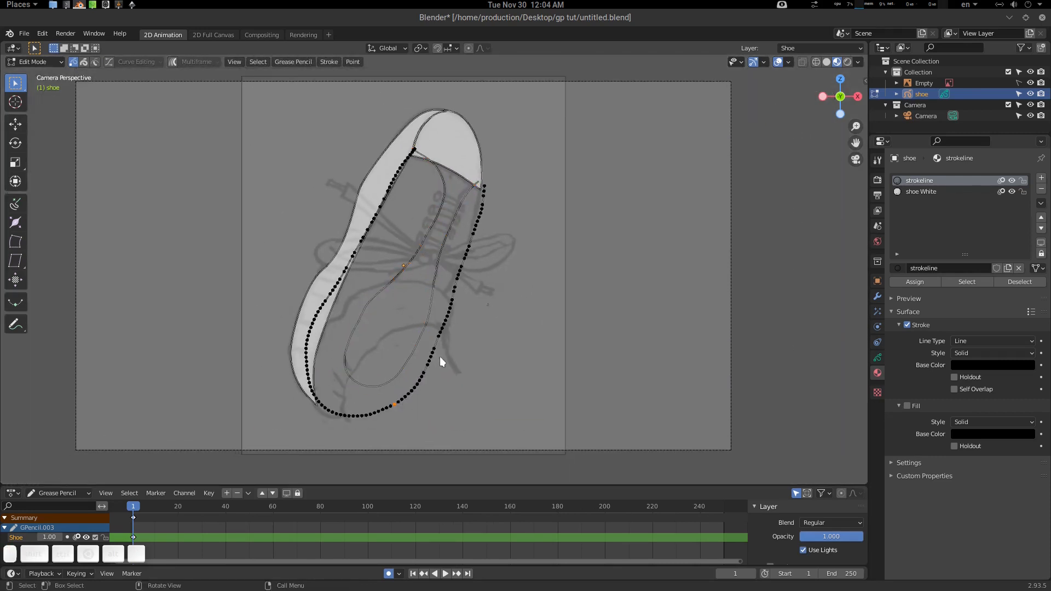
pyautogui.keyDown('ctrl'); pyautogui.moveTo(439, 356); pyautogui.dragTo(439, 211, button='middle'); pyautogui.keyUp('ctrl')
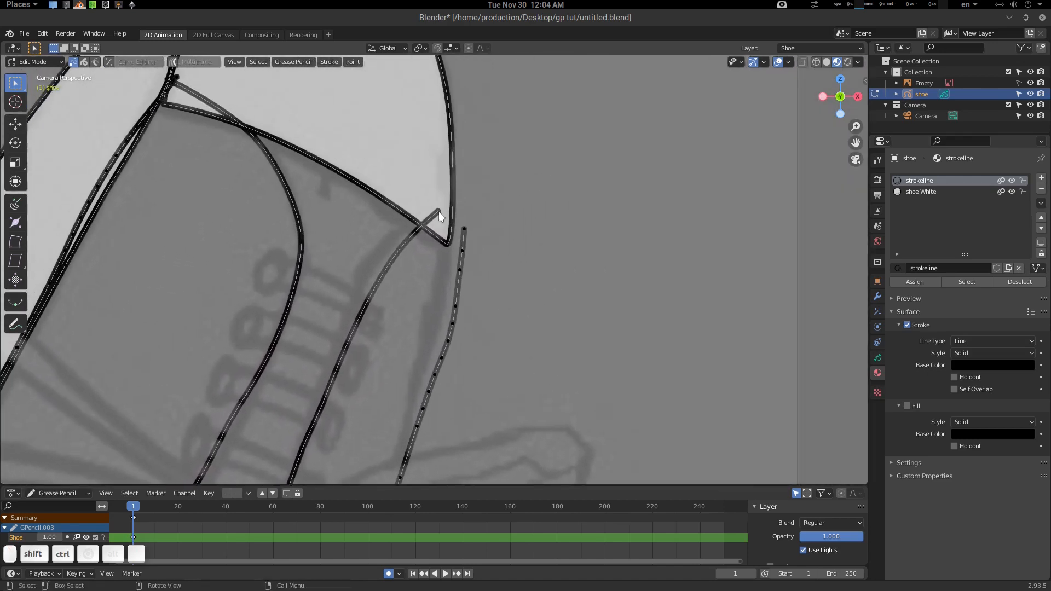
pyautogui.keyDown('shift'); pyautogui.click(464, 229); pyautogui.keyUp('shift')
pyautogui.hotkey('ctrl', 'j')
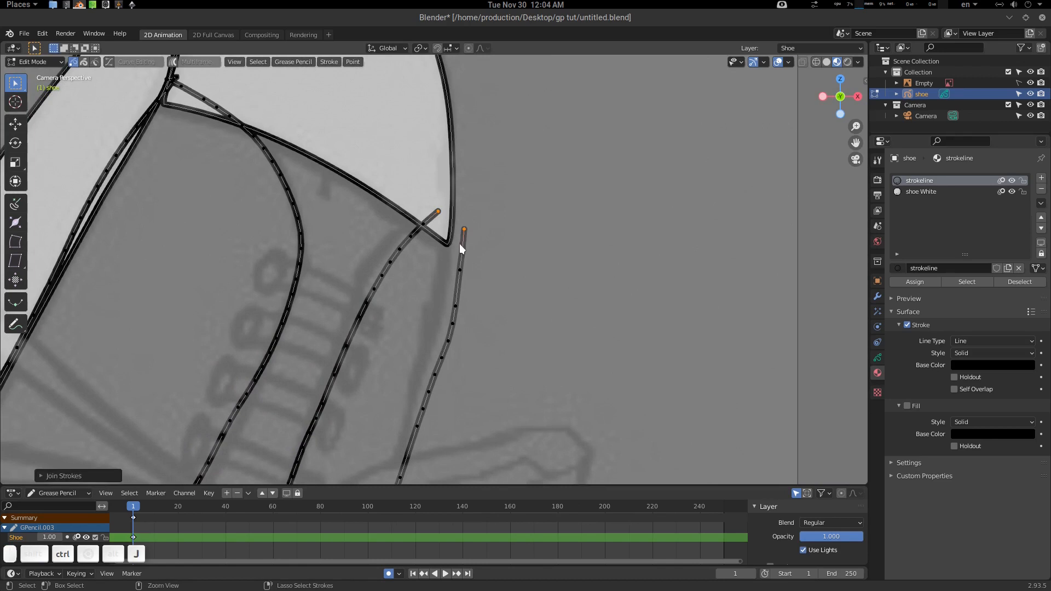
# Step: Close the joined outline between its two open ends at the toe cap corner away from the sole
pyautogui.press('ctrl')
pyautogui.press('f')
pyautogui.moveTo(431, 230)
pyautogui.keyDown('ctrl'); pyautogui.mouseDown(button='middle')
pyautogui.moveTo(393, 250)
pyautogui.moveTo(386, 234)
pyautogui.moveTo(459, 278)
pyautogui.mouseUp(button='middle'); pyautogui.keyUp('ctrl')
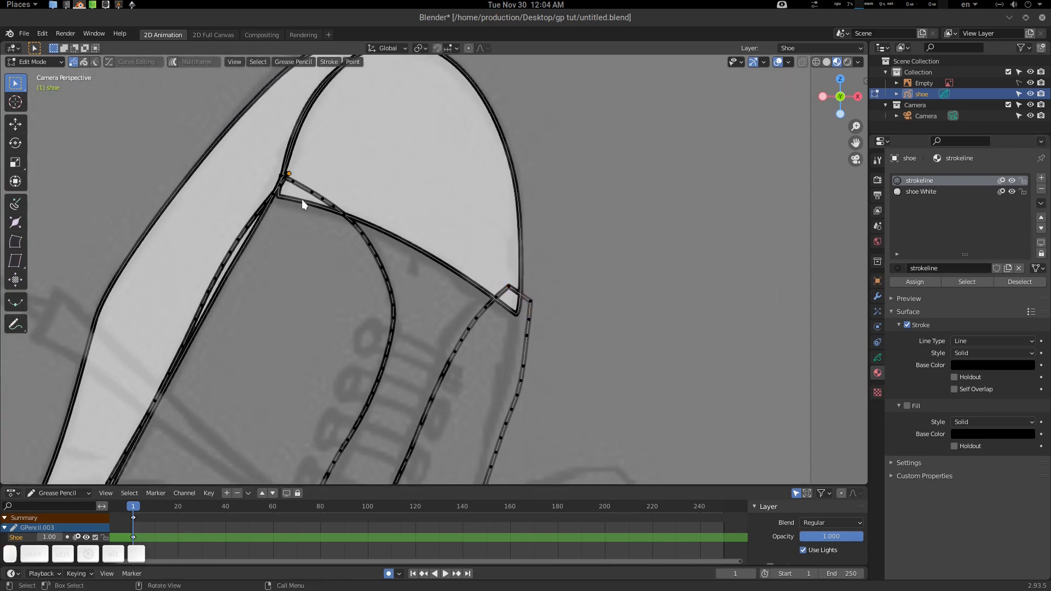
# Step: Try to reshape the outline at the toe cap corner beside the sole by moving its end point and extruding a neighbouring point
pyautogui.press('g')
pyautogui.click(303, 191)
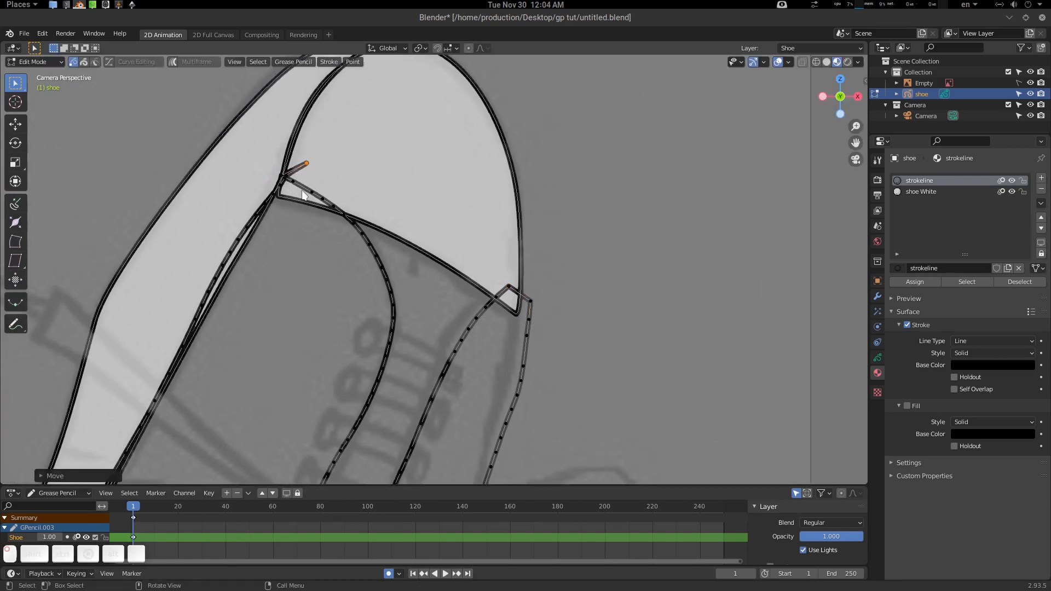
pyautogui.click(290, 186)
pyautogui.press('e')
pyautogui.click(251, 179)
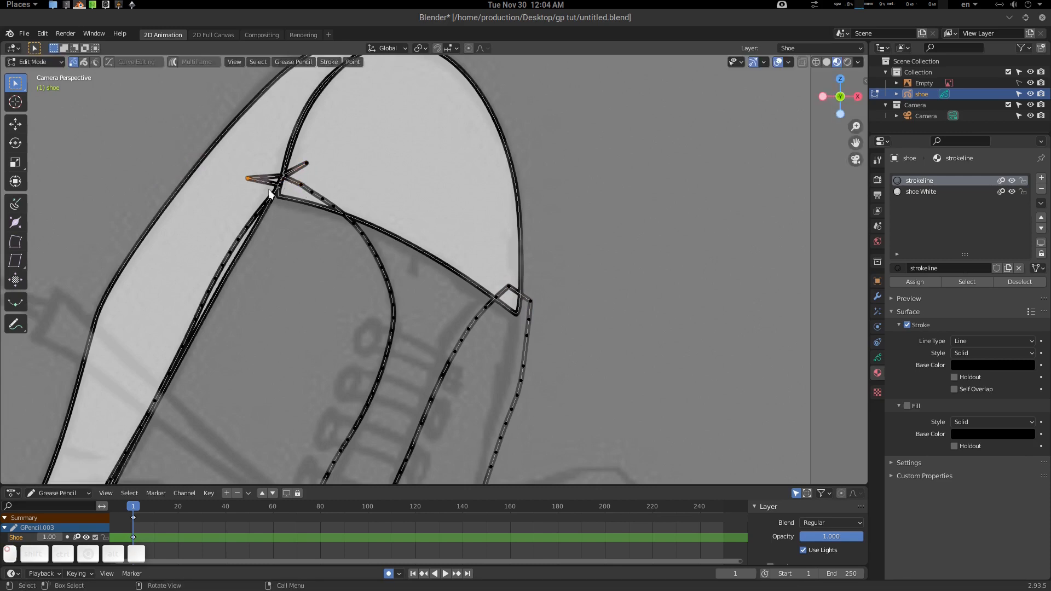
pyautogui.moveTo(287, 191); pyautogui.dragTo(259, 193)
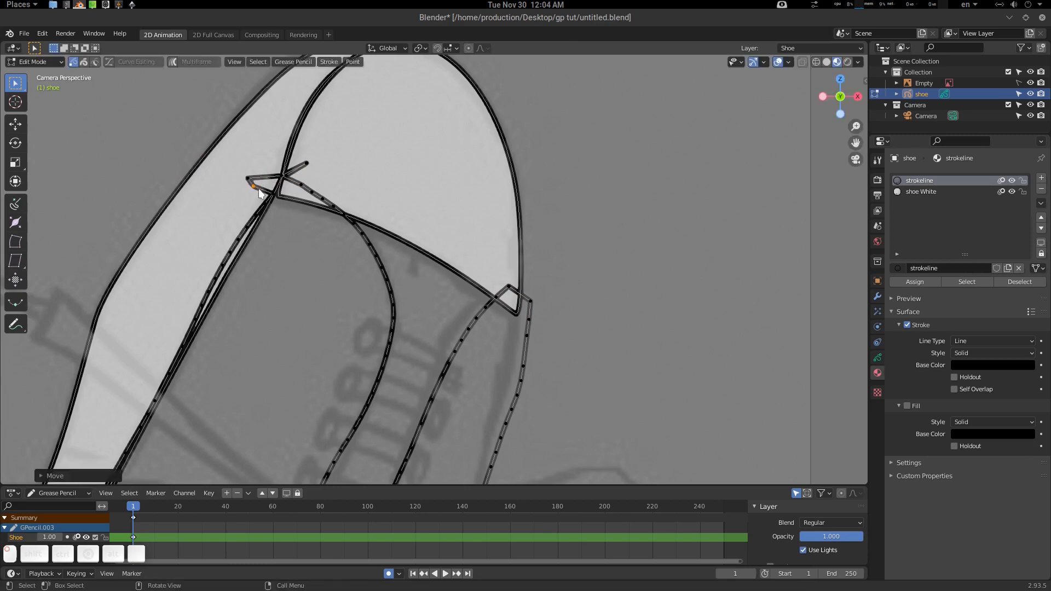
# Step: Undo the point moves and the extrusion at the toe cap corner
pyautogui.hotkey('ctrl', 'z')
pyautogui.hotkey('ctrl', 'z')
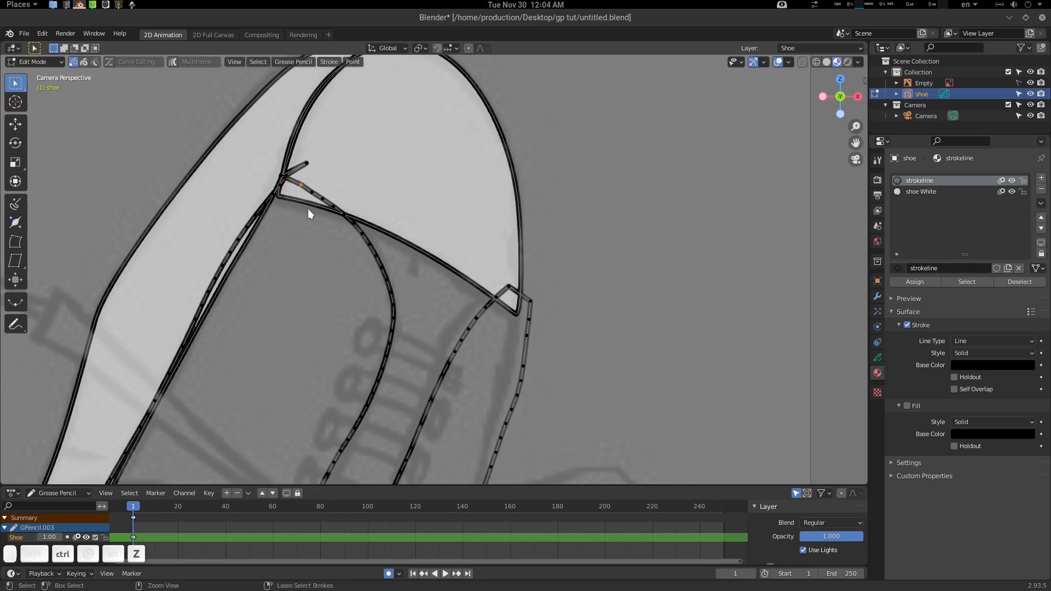
pyautogui.hotkey('ctrl', 'z')
pyautogui.hotkey('ctrl', 'z')
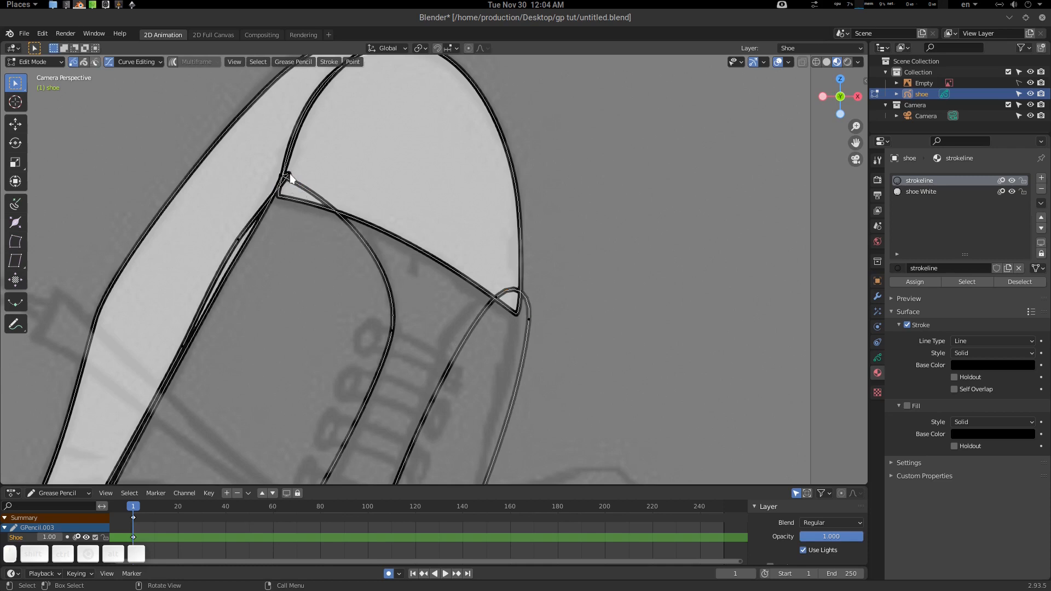
# Step: In curve editing, move the outline's end point about 0.05 m toward the sole and shift the neighbouring point onto the toe cap
pyautogui.press('g')
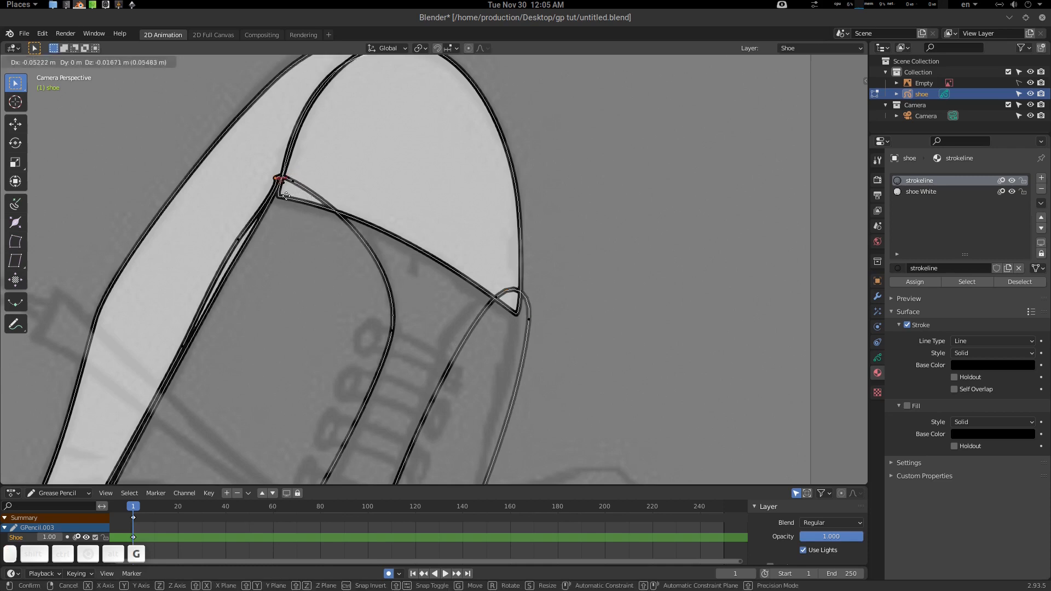
pyautogui.click(287, 177)
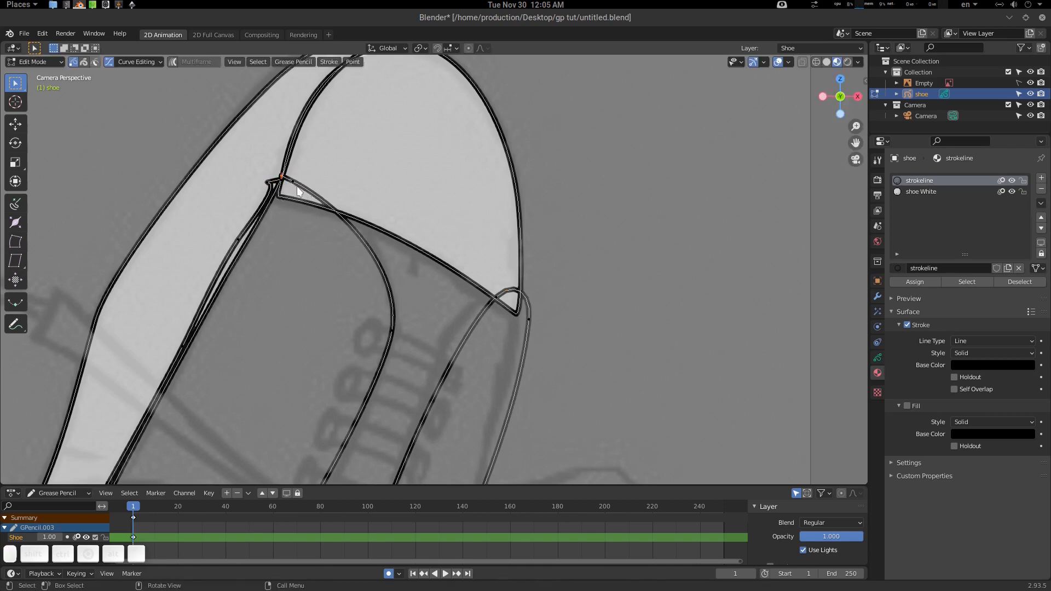
pyautogui.press('g')
pyautogui.click(307, 188)
pyautogui.press('g')
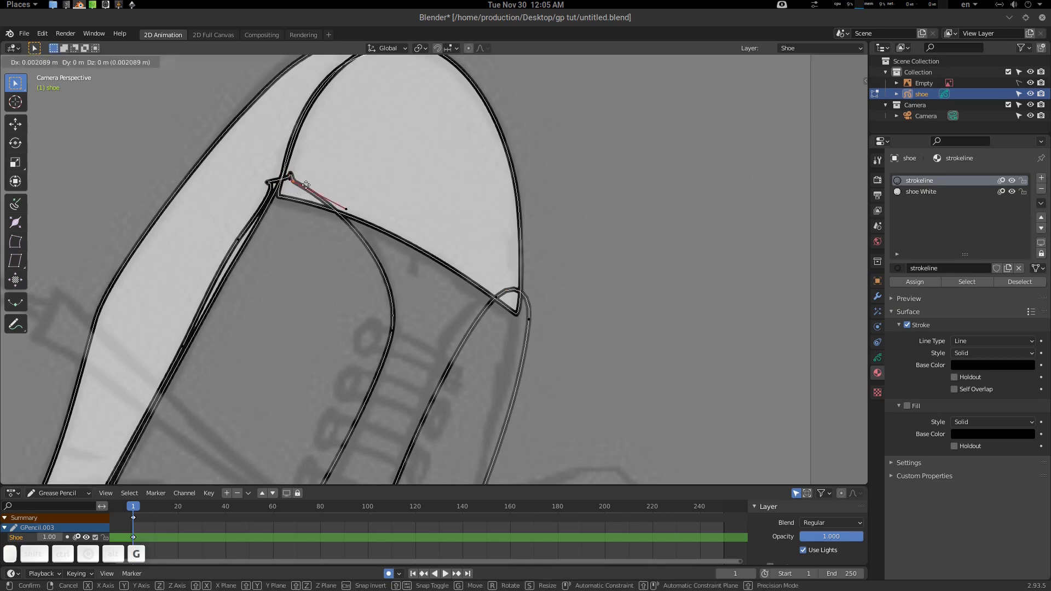
pyautogui.click(294, 184)
# Step: Dissolve the extra curve point where the outline meets the toe cap corner beside the sole
pyautogui.click(290, 180)
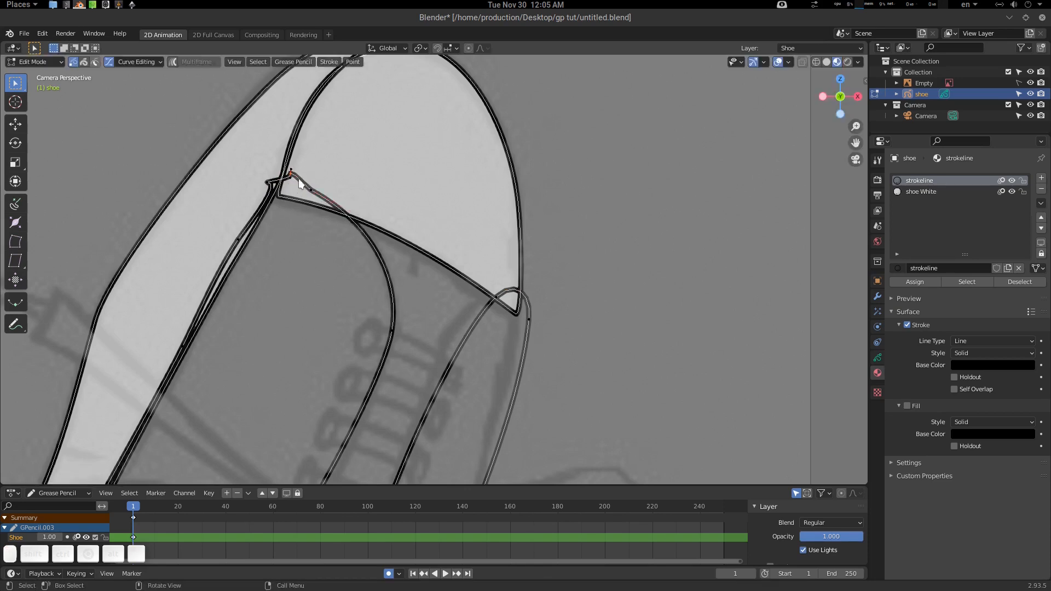
pyautogui.press('x')
pyautogui.click(302, 188)
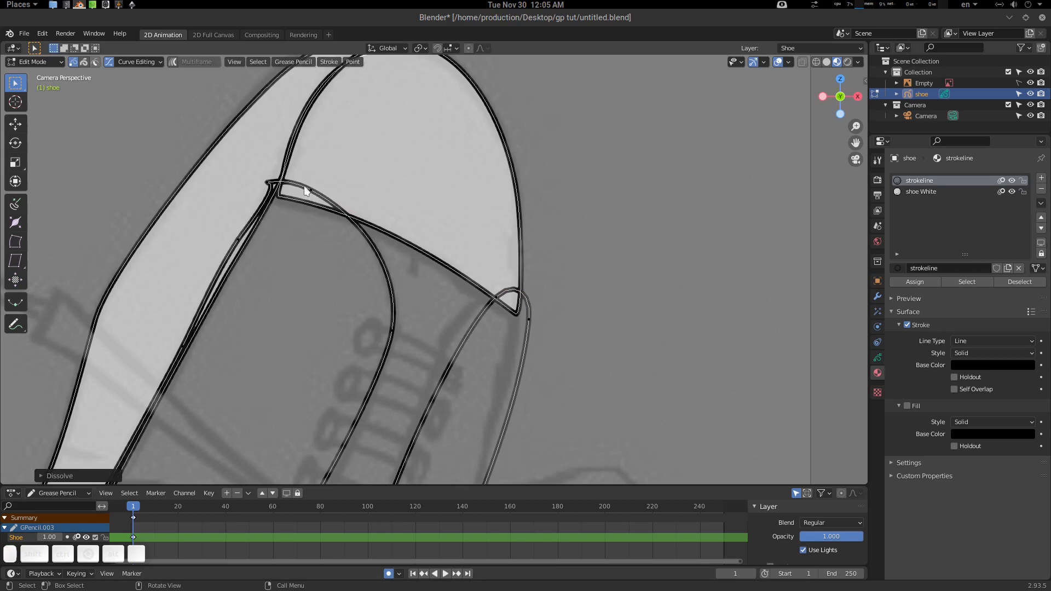
# Step: Dissolve the extra outline point at the toe cap corner beside the sole and move the neighbouring point onto that corner
pyautogui.click(271, 184)
pyautogui.press('x')
pyautogui.click(283, 189)
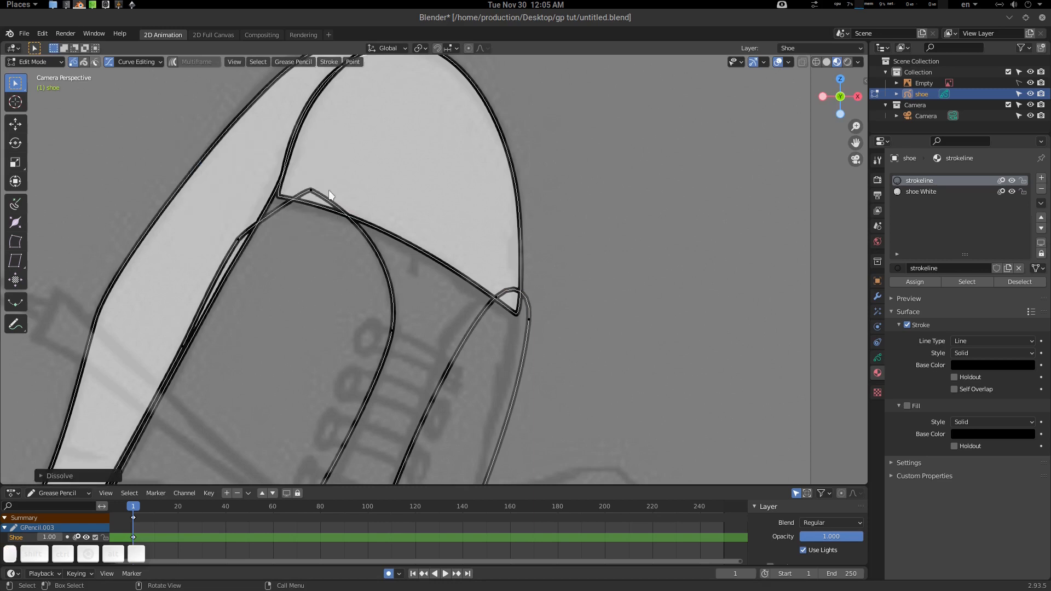
pyautogui.click(239, 241)
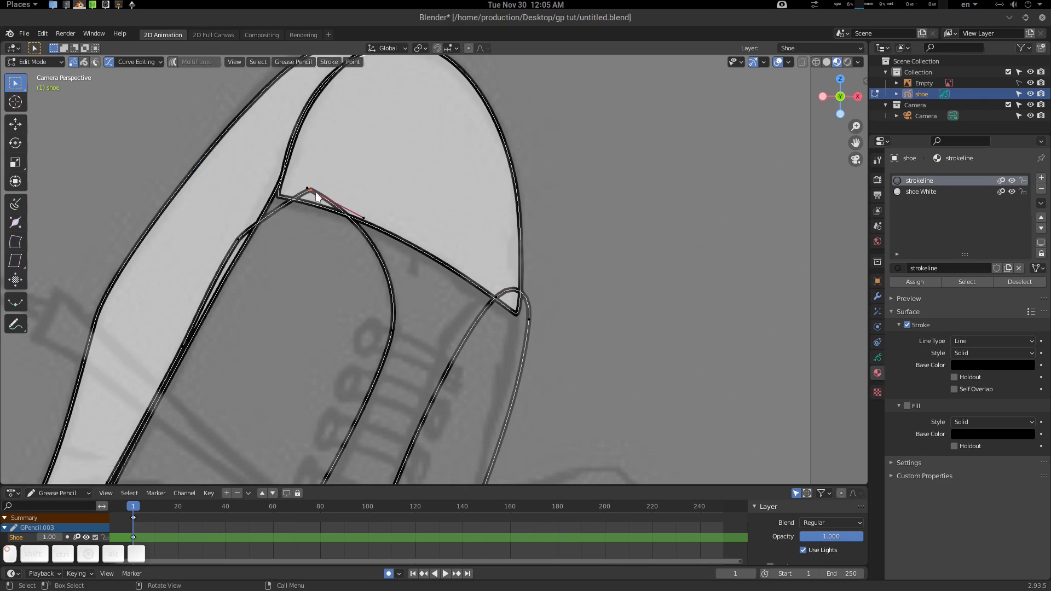
pyautogui.press('g')
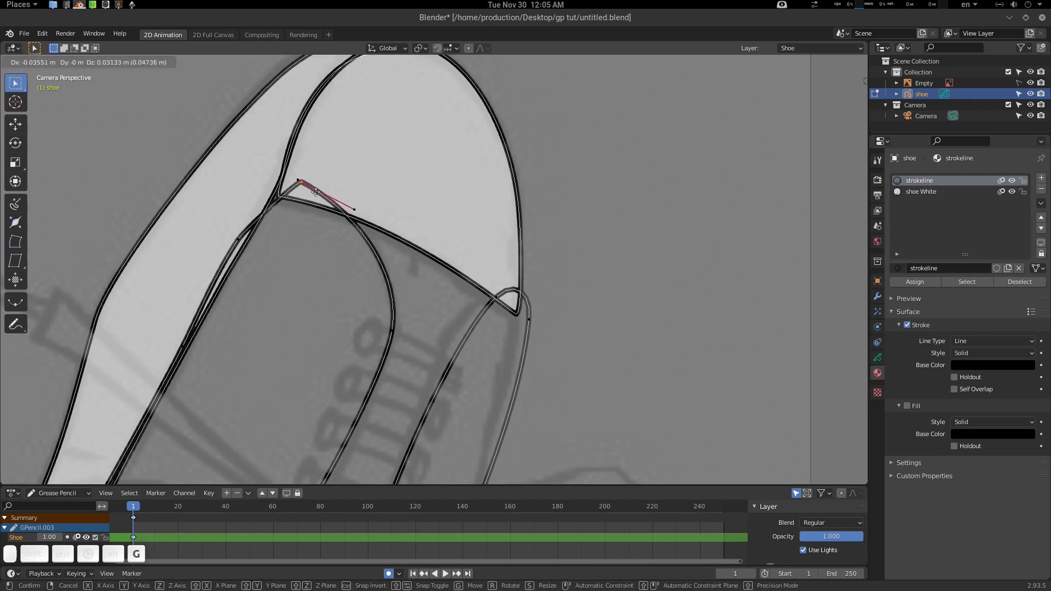
pyautogui.click(301, 182)
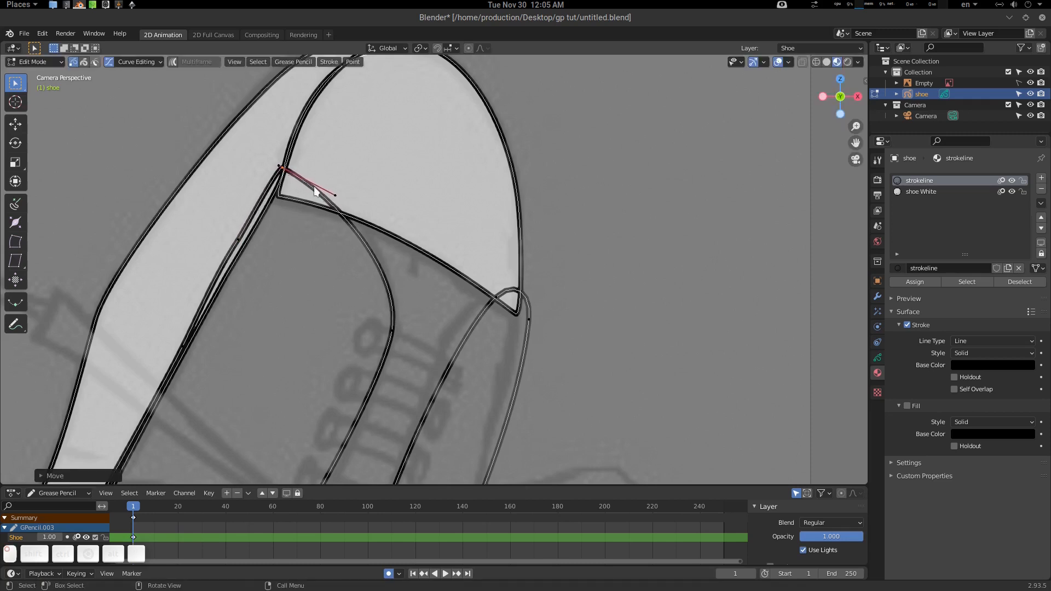
# Step: Move the upper outline's two points at the toe cap's other corner, one onto the cap's edge and one onto the corner tip
pyautogui.moveTo(357, 226)
pyautogui.keyDown('ctrl'); pyautogui.keyDown('shift'); pyautogui.mouseDown(button='middle')
pyautogui.moveTo(387, 249)
pyautogui.moveTo(432, 215)
pyautogui.moveTo(336, 271)
pyautogui.moveTo(462, 207)
pyautogui.moveTo(427, 228)
pyautogui.mouseUp(button='middle'); pyautogui.keyUp('shift'); pyautogui.keyUp('ctrl')
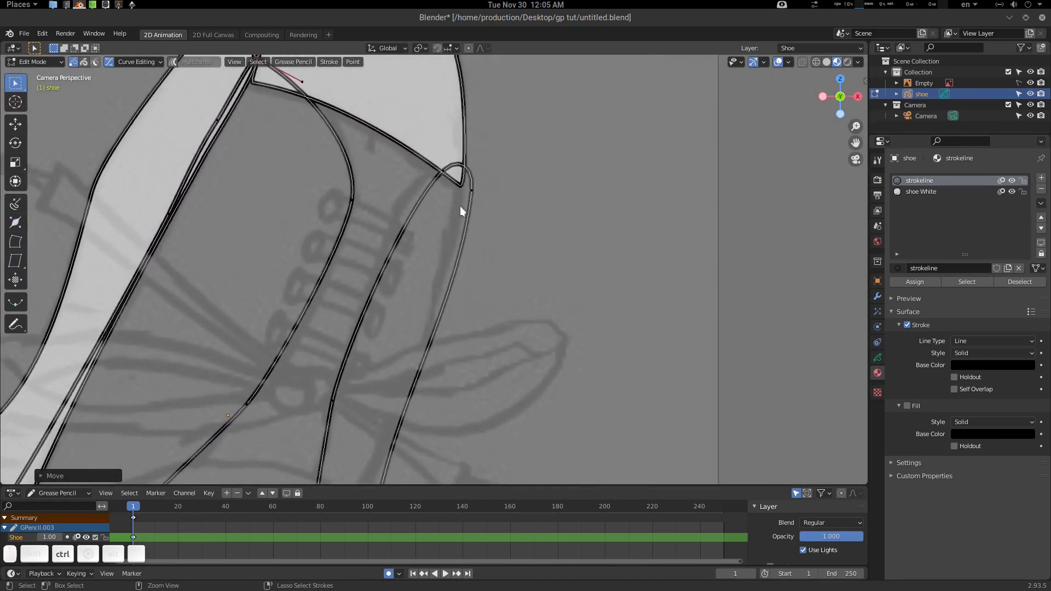
pyautogui.click(423, 224)
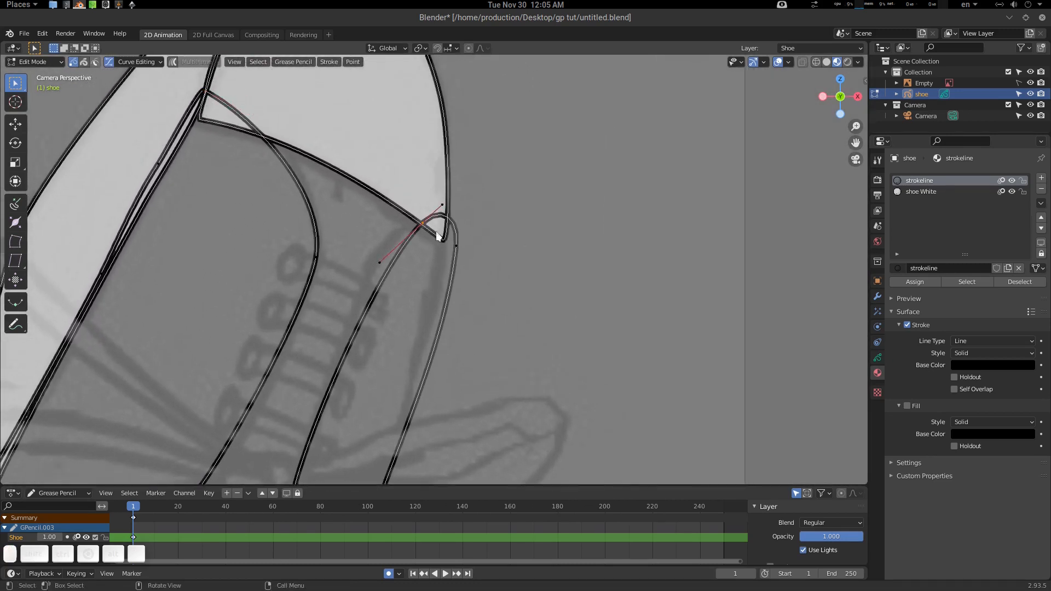
pyautogui.press('g')
pyautogui.click(419, 225)
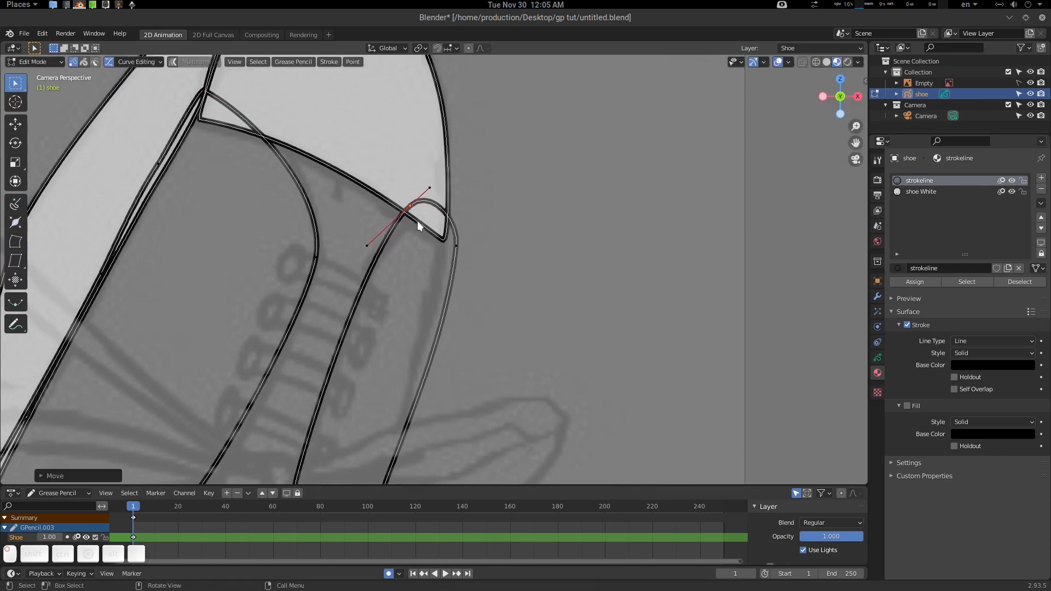
pyautogui.click(455, 242)
pyautogui.press('g')
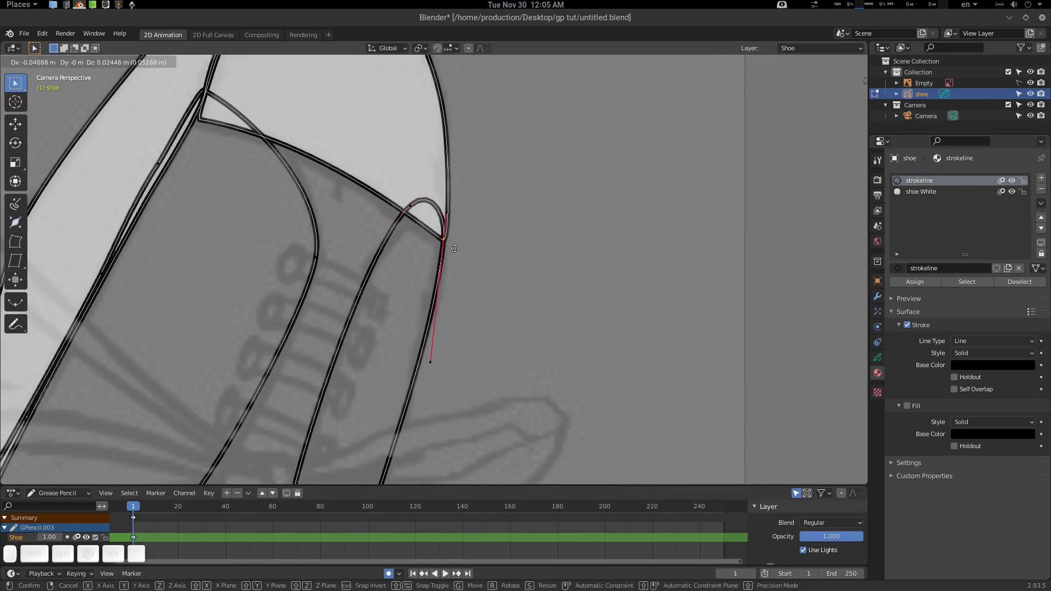
pyautogui.click(457, 247)
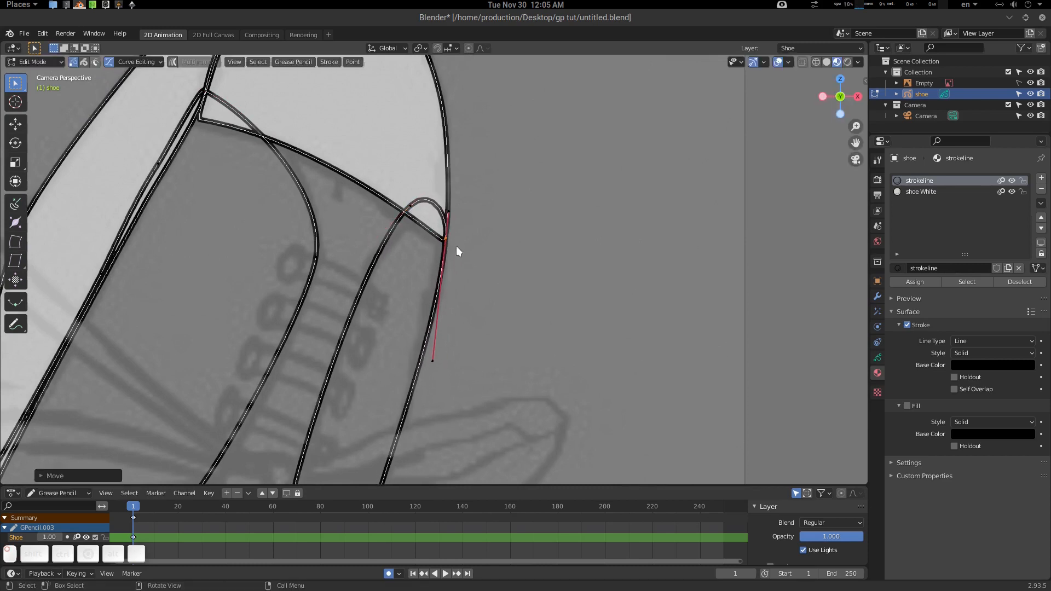
# Step: Subdivide the curved outline segment between the two points at the toe cap's outer corner
pyautogui.keyDown('shift'); pyautogui.click(411, 209); pyautogui.keyUp('shift')
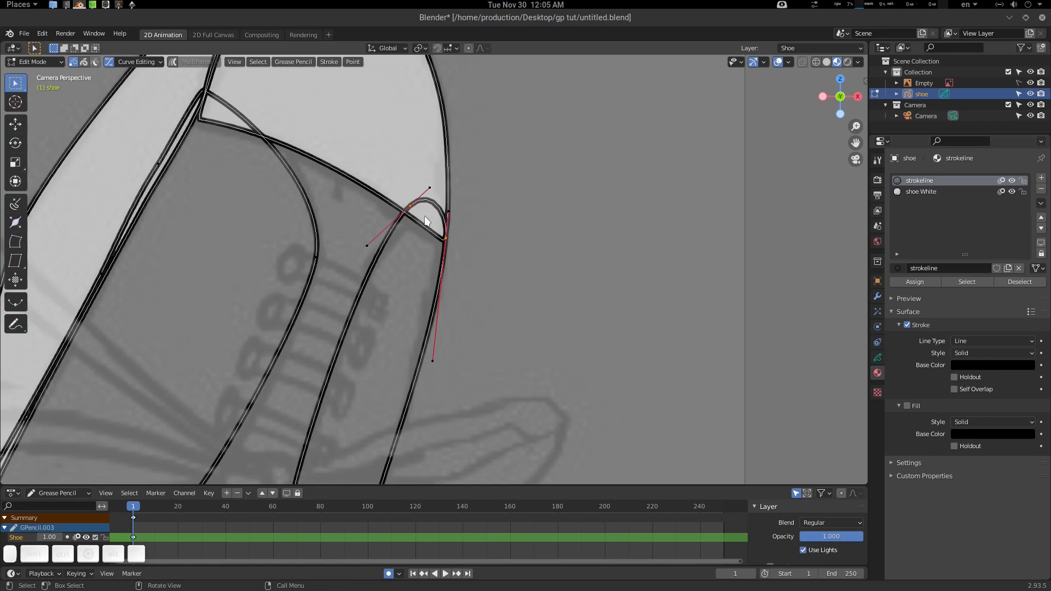
pyautogui.rightClick(394, 201)
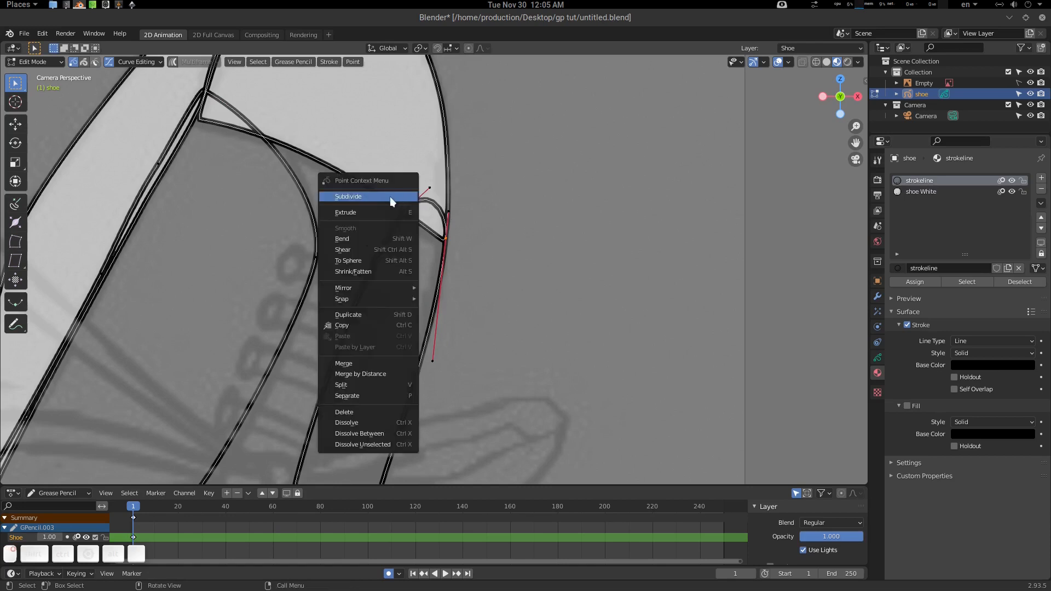
pyautogui.click(376, 197)
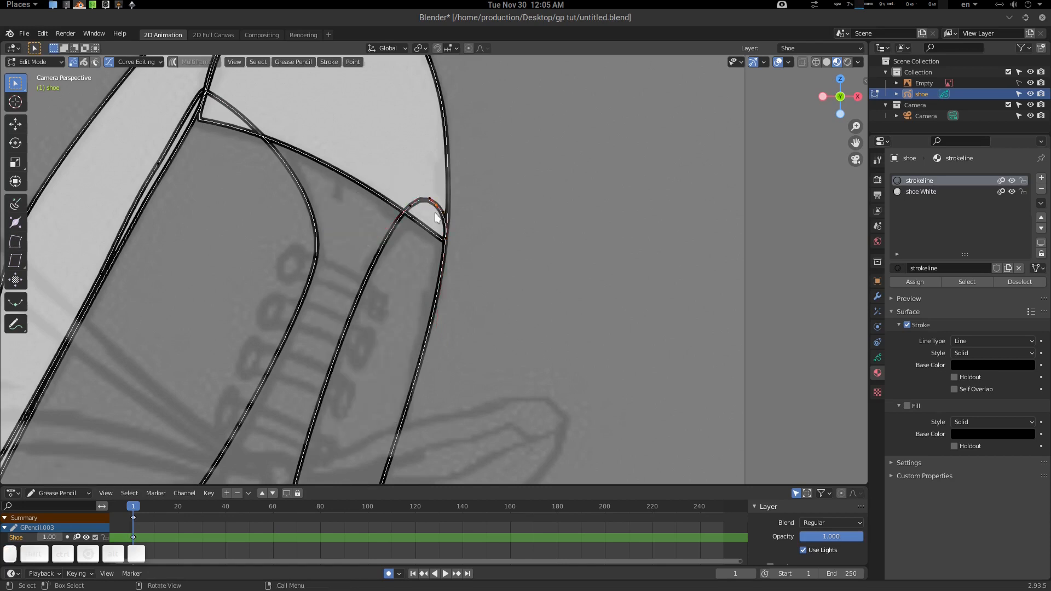
# Step: Set the new point's handle type to Vector and shift it slightly inward at the toe cap corner
pyautogui.press('v')
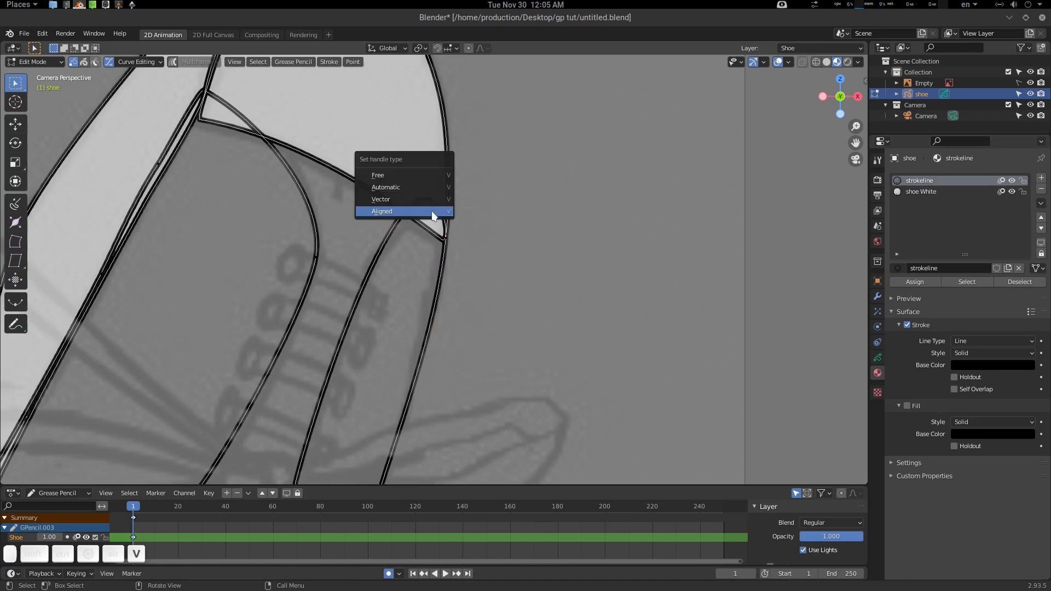
pyautogui.click(400, 197)
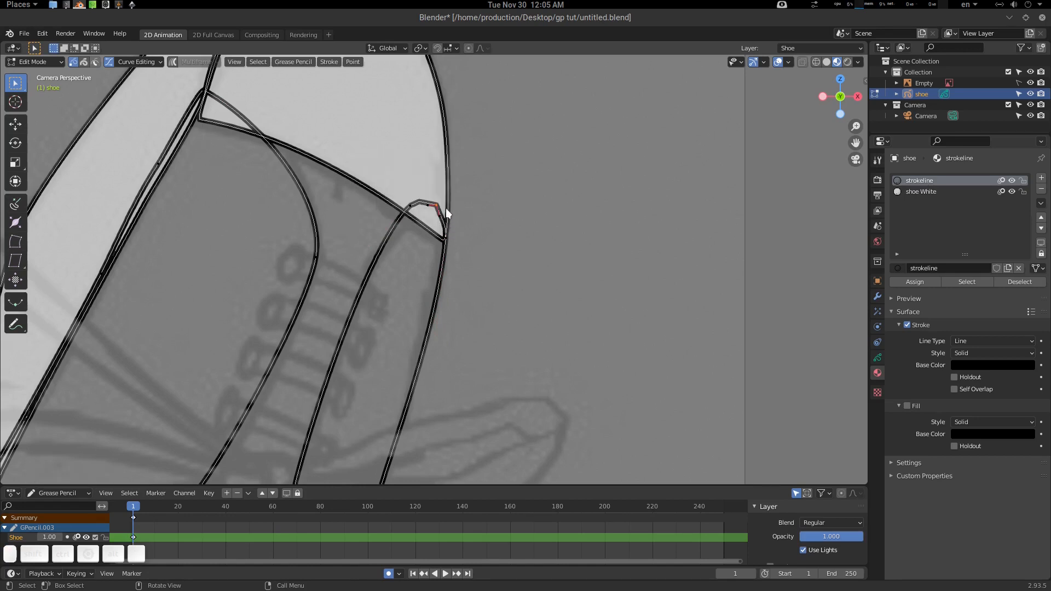
pyautogui.press('g')
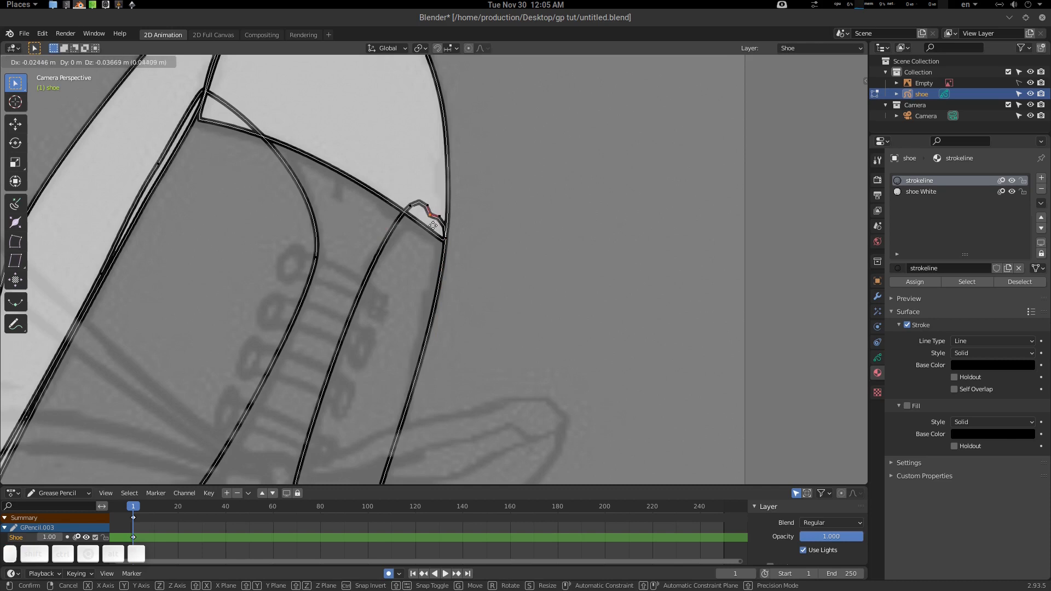
pyautogui.click(435, 221)
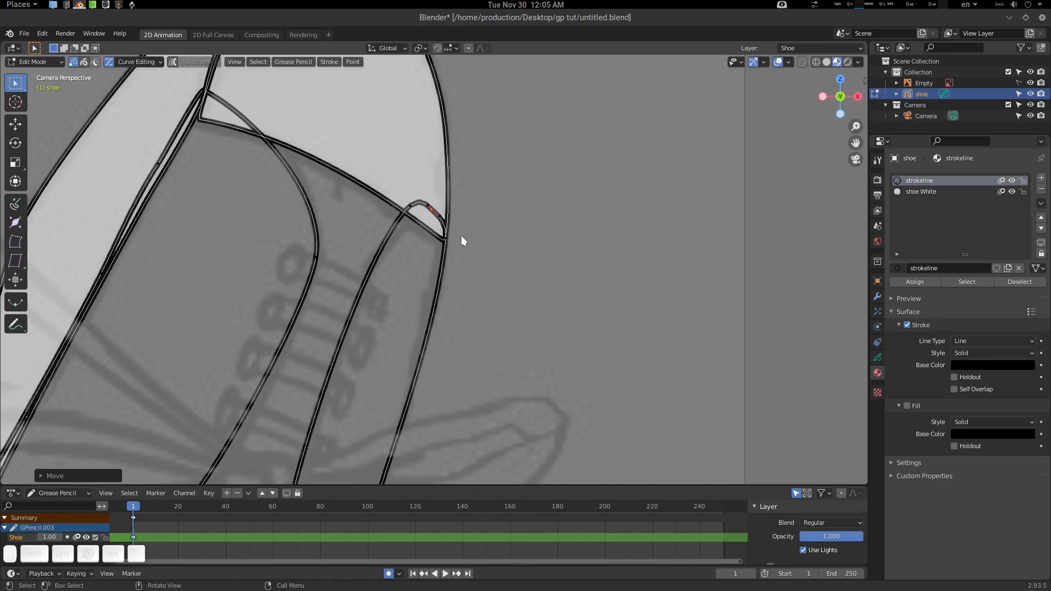
# Step: Nudge the opening's curve points beside the laces and the knot to follow the shoe reference
pyautogui.moveTo(472, 241)
pyautogui.keyDown('ctrl'); pyautogui.mouseDown(button='middle')
pyautogui.moveTo(405, 302)
pyautogui.moveTo(432, 316)
pyautogui.moveTo(457, 255)
pyautogui.moveTo(474, 281)
pyautogui.moveTo(465, 263)
pyautogui.moveTo(465, 296)
pyautogui.mouseUp(button='middle'); pyautogui.keyUp('ctrl')
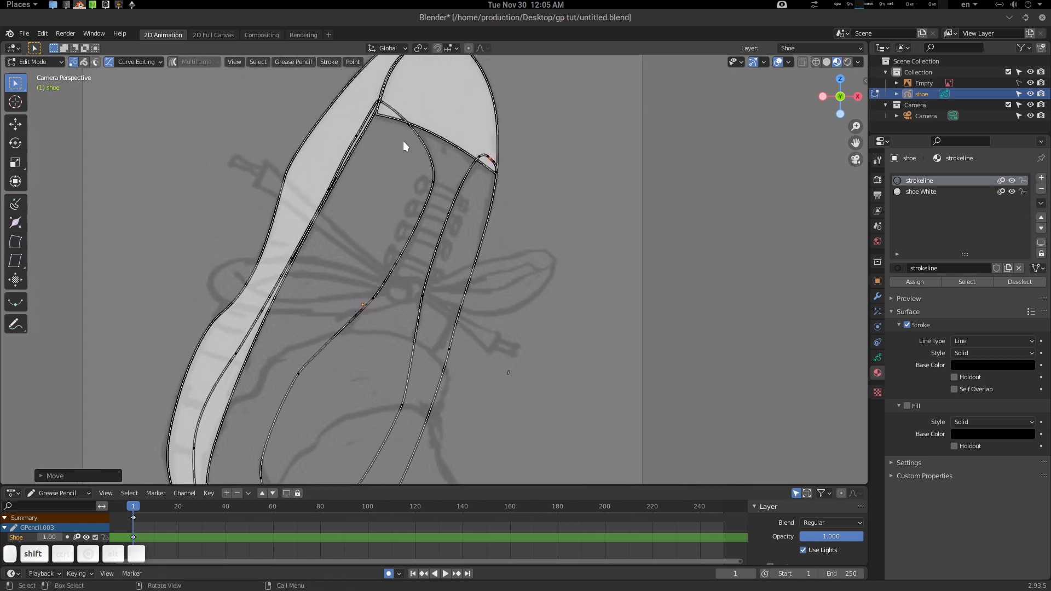
pyautogui.keyDown('shift'); pyautogui.moveTo(426, 251); pyautogui.dragTo(405, 274, button='middle'); pyautogui.keyUp('shift')
pyautogui.click(356, 320)
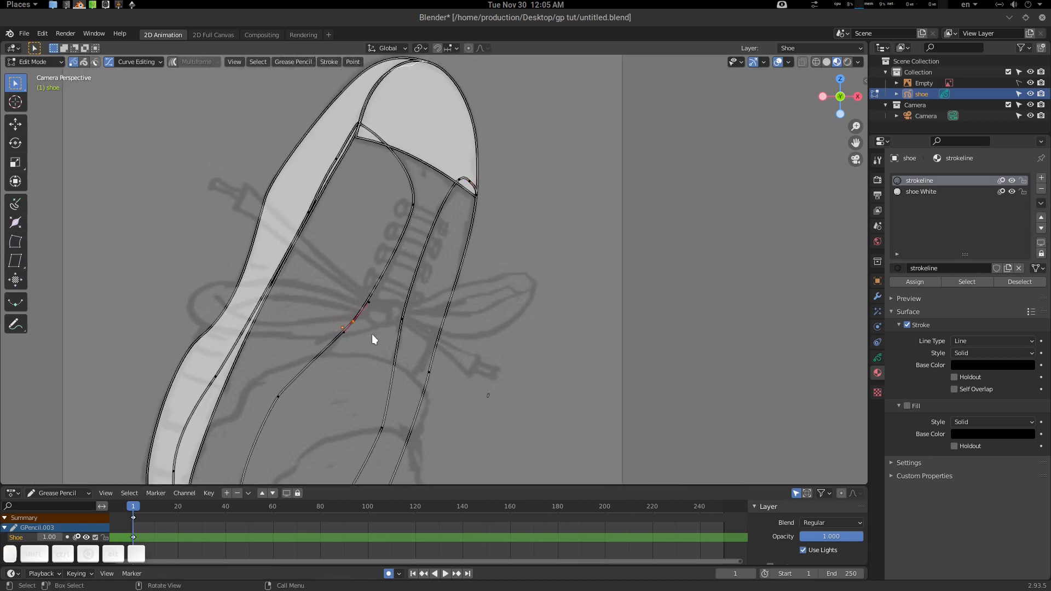
pyautogui.press('g')
pyautogui.click(385, 327)
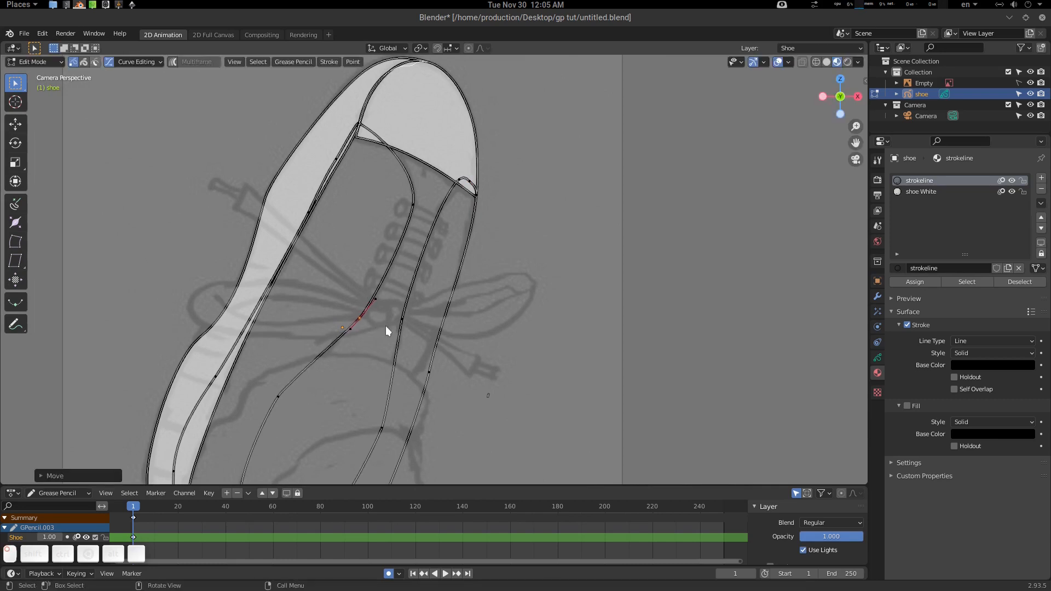
pyautogui.click(415, 206)
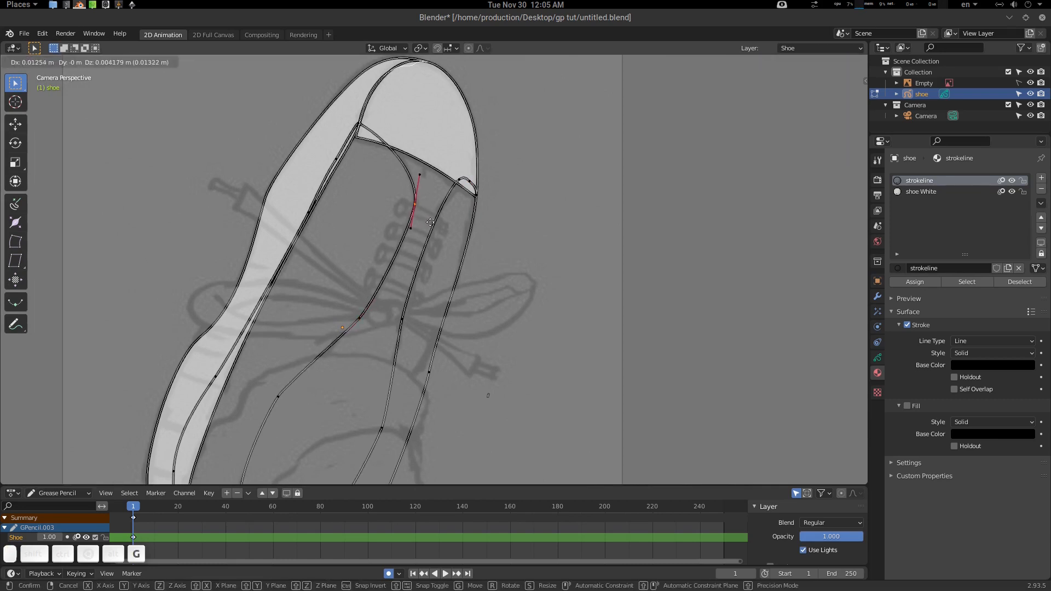
pyautogui.click(418, 329)
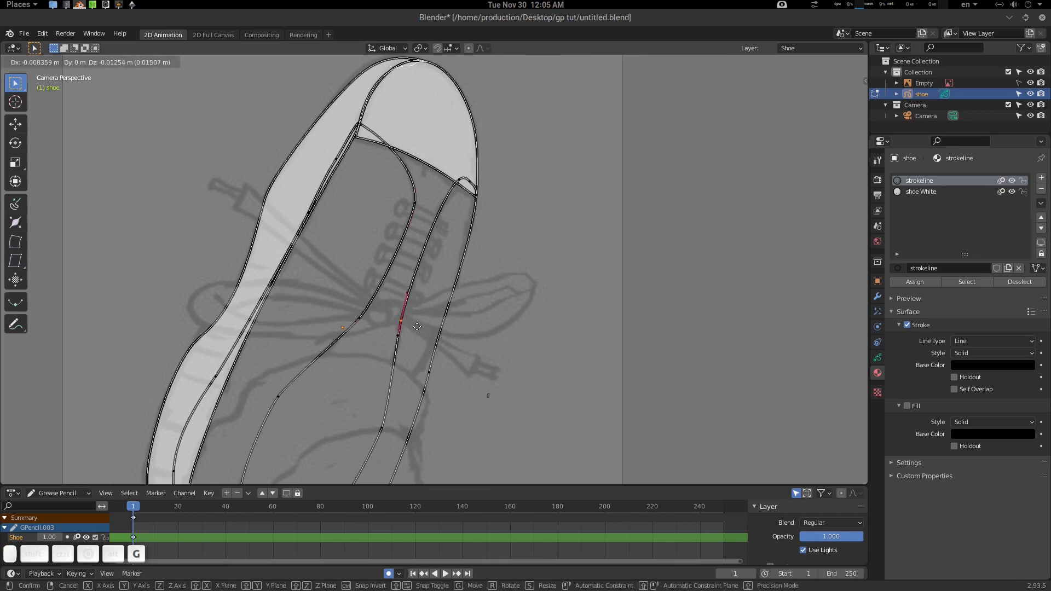
# Step: Adjust the two outline points that overlap the toe cap at its outer corner
pyautogui.click(462, 181)
pyautogui.press('g')
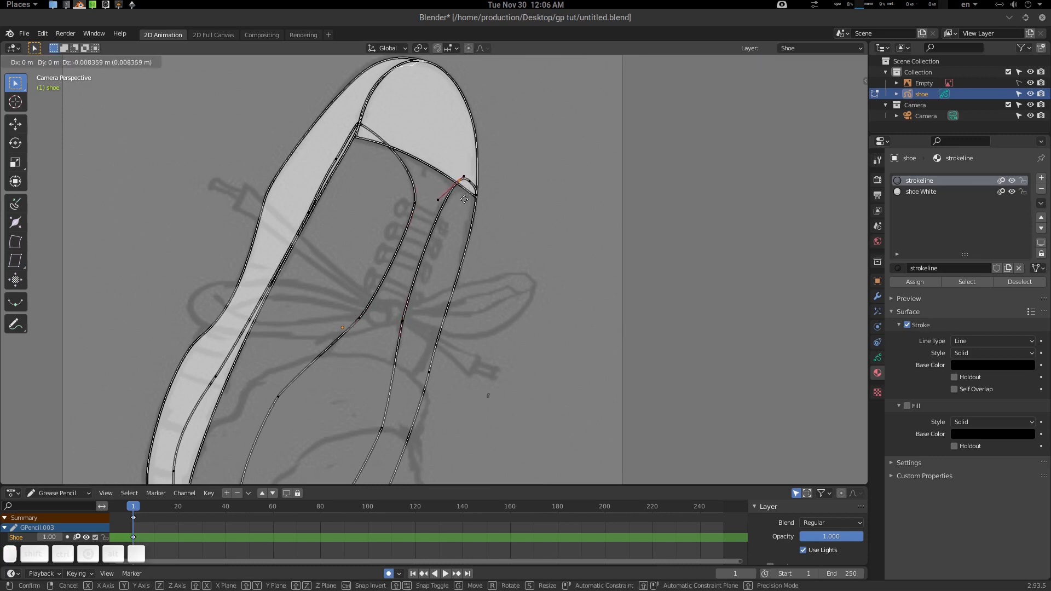
pyautogui.click(463, 198)
pyautogui.click(474, 182)
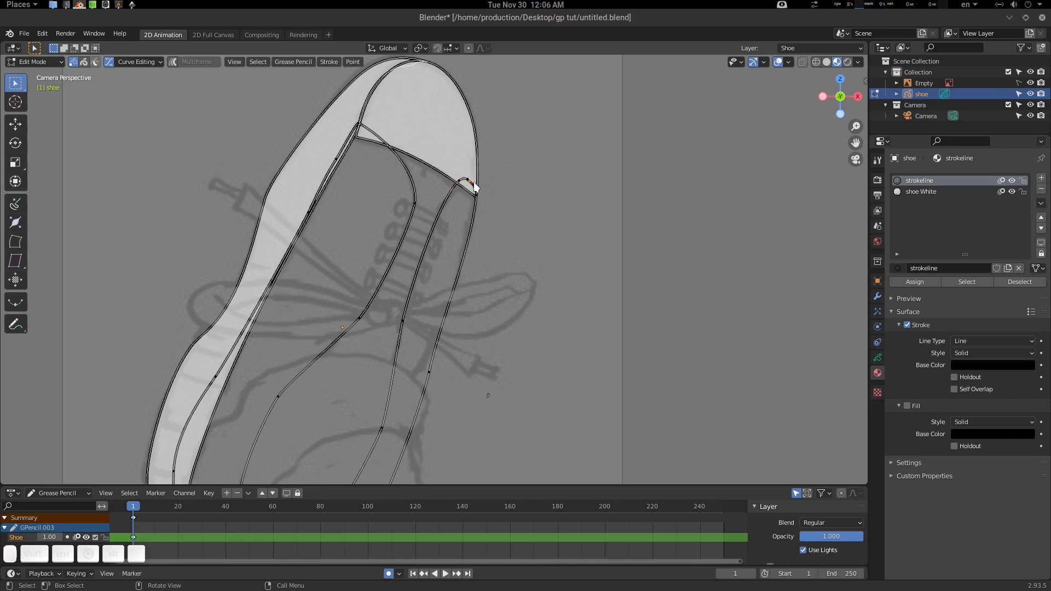
pyautogui.press('g')
pyautogui.click(480, 175)
# Step: Move the upper's outer-side point below the bow inward by about 0.12 m and readjust the curve there
pyautogui.scroll(-5, 476, 181)
pyautogui.scroll(6, 449, 323)
pyautogui.click(465, 327)
pyautogui.press('g')
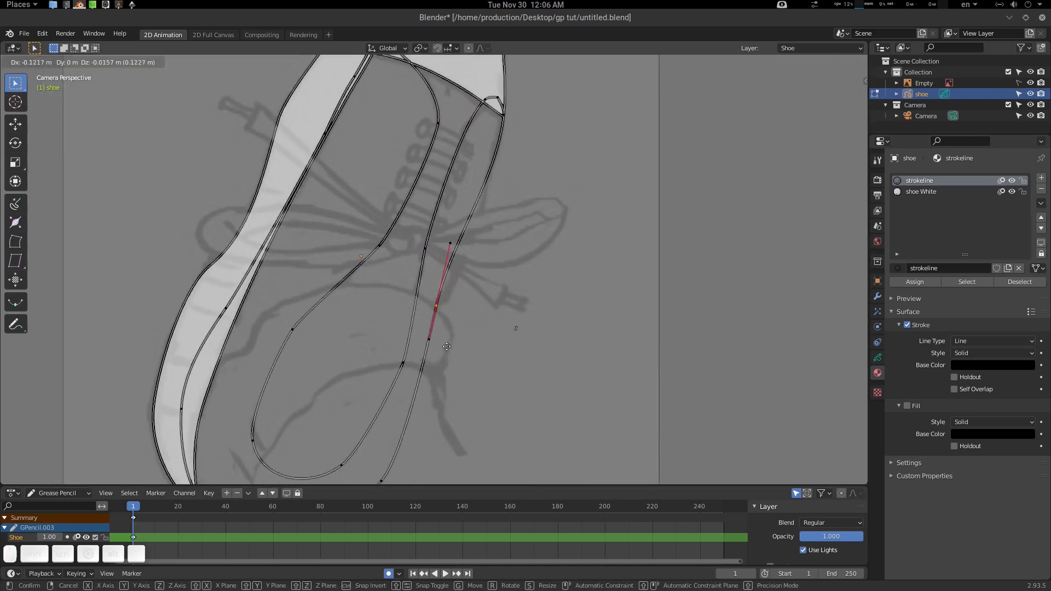
pyautogui.click(449, 346)
pyautogui.click(455, 251)
pyautogui.press('g')
pyautogui.click(449, 215)
pyautogui.press('g')
pyautogui.moveTo(468, 298)
pyautogui.keyDown('shift'); pyautogui.mouseDown(button='middle')
pyautogui.moveTo(479, 207)
pyautogui.moveTo(448, 302)
pyautogui.mouseUp(button='middle'); pyautogui.keyUp('shift')
pyautogui.click(454, 220)
# Step: Nudge the foot opening's curve points around the ankle to smooth both sides of the opening
pyautogui.click(424, 285)
pyautogui.press('g')
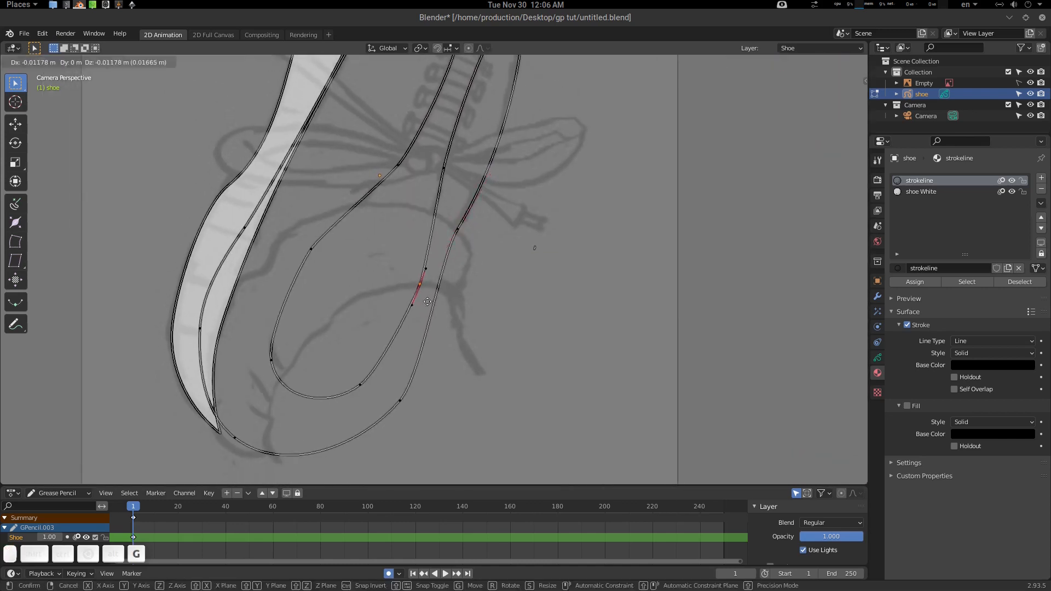
pyautogui.click(422, 286)
pyautogui.press('g')
pyautogui.click(336, 232)
pyautogui.click(273, 359)
pyautogui.press('g')
pyautogui.click(276, 354)
# Step: Check the outline point at the heel tip and nudge the opening's rear point slightly to round off the heel end
pyautogui.scroll(-1, 351, 306)
pyautogui.keyDown('shift'); pyautogui.moveTo(355, 302); pyautogui.dragTo(378, 231, button='middle'); pyautogui.keyUp('shift')
pyautogui.click(299, 331)
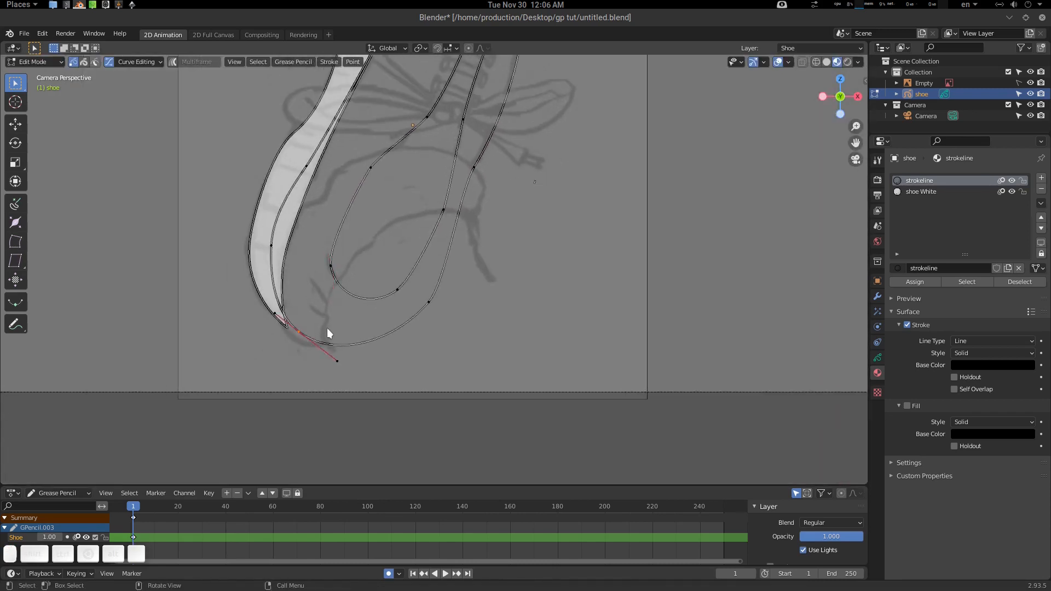
pyautogui.scroll(-1, 398, 314)
pyautogui.keyDown('shift'); pyautogui.moveTo(441, 159); pyautogui.dragTo(413, 253, button='middle'); pyautogui.keyUp('shift')
pyautogui.scroll(-1, 427, 279)
pyautogui.scroll(1, 431, 284)
pyautogui.click(351, 366)
pyautogui.press('g')
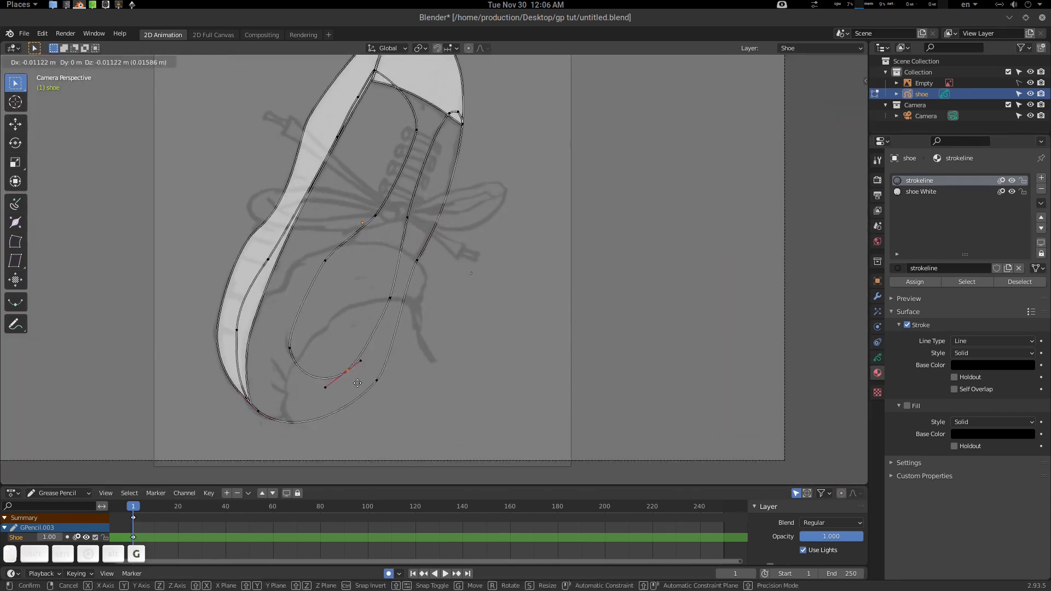
pyautogui.click(350, 370)
pyautogui.keyDown('shift'); pyautogui.moveTo(449, 286); pyautogui.dragTo(459, 296, button='middle'); pyautogui.keyUp('shift')
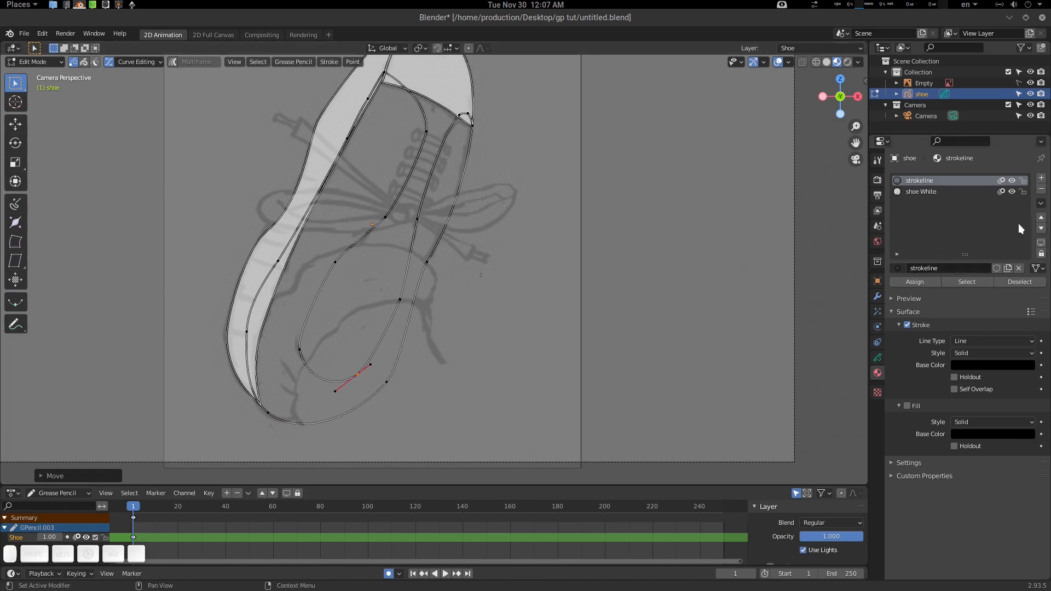
# Step: Add a new material slot with a new material named "Shoe red"
pyautogui.click(1042, 178)
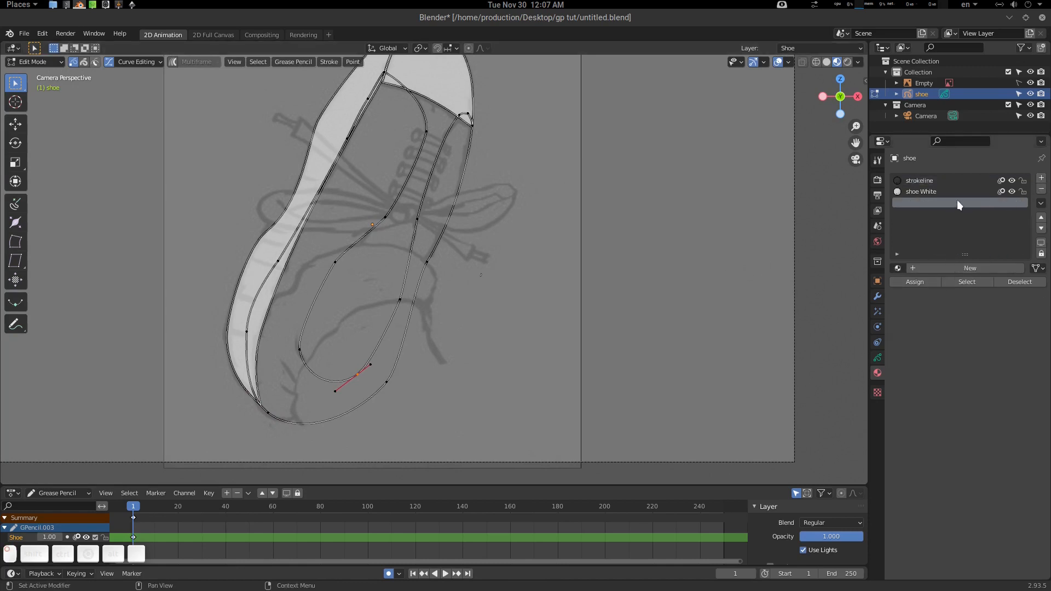
pyautogui.click(951, 266)
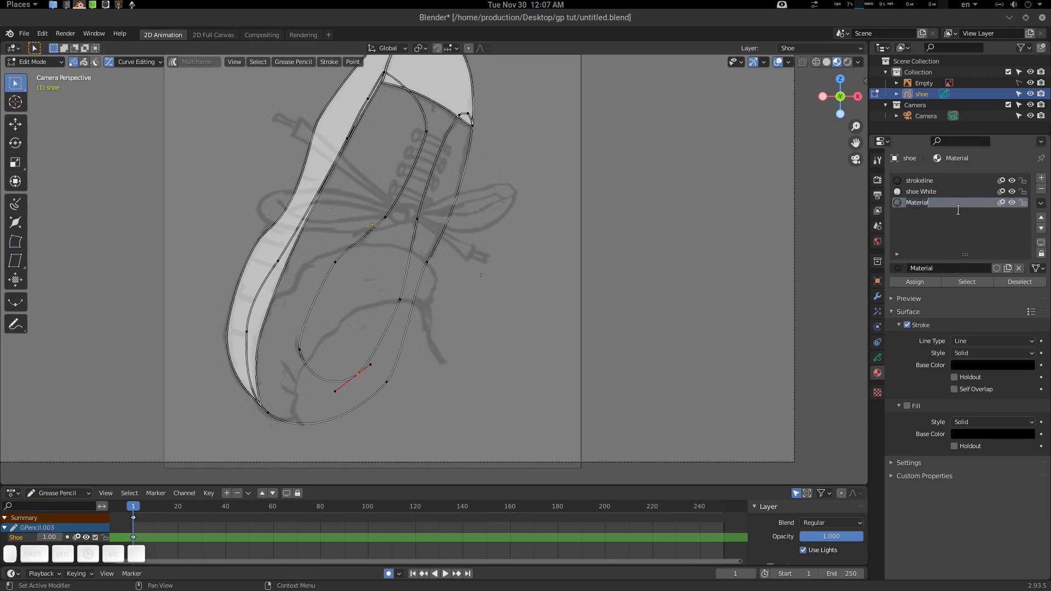
pyautogui.write('Shoe')
pyautogui.write('red')
pyautogui.press('Return')
# Step: Enable the Shoe red material's fill and set its base color to a dark red
pyautogui.click(981, 434)
pyautogui.moveTo(1026, 342); pyautogui.dragTo(1019, 314)
pyautogui.click(970, 354)
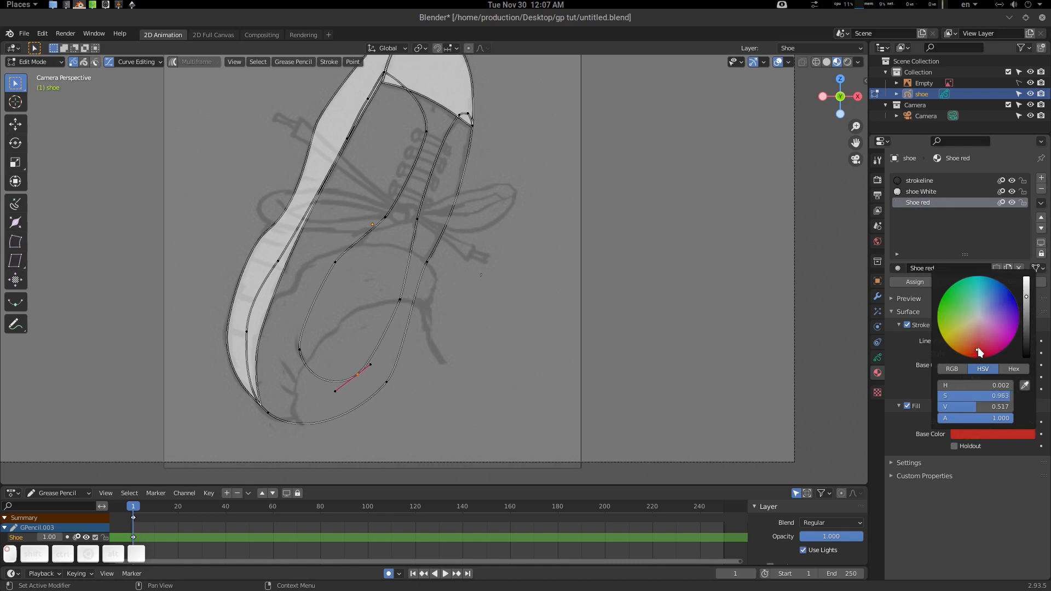
pyautogui.click(980, 345)
pyautogui.click(1027, 310)
pyautogui.moveTo(1029, 314); pyautogui.dragTo(1030, 311)
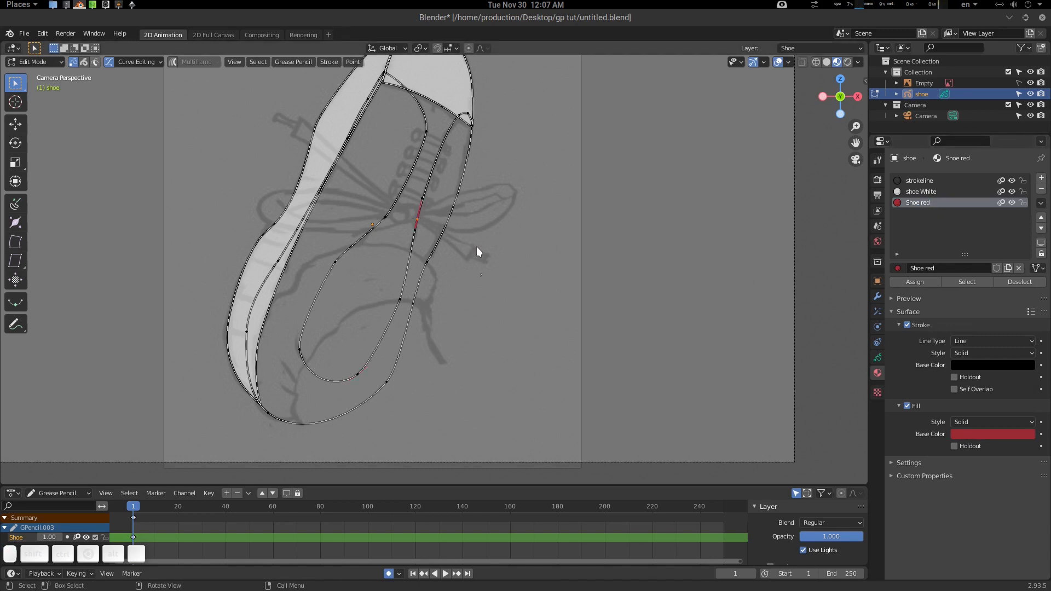
# Step: Select the whole linked upper outline and assign the Shoe red material to it
pyautogui.hotkey('ctrl', 'l')
pyautogui.click(914, 282)
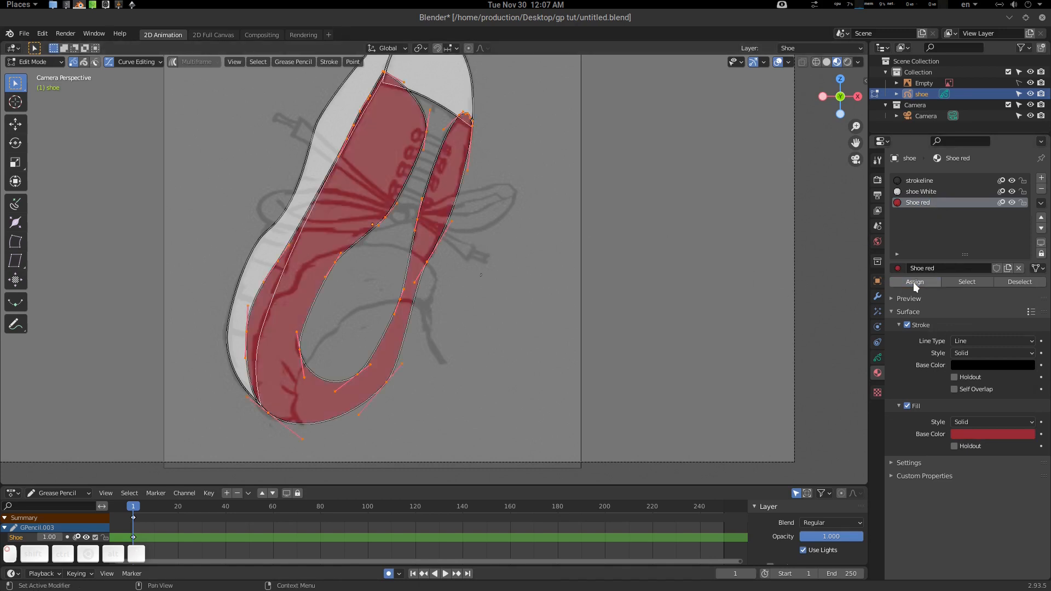
pyautogui.moveTo(476, 215)
pyautogui.keyDown('ctrl'); pyautogui.mouseDown(button='middle')
pyautogui.moveTo(476, 225)
pyautogui.moveTo(491, 218)
pyautogui.moveTo(458, 256)
pyautogui.moveTo(501, 228)
pyautogui.moveTo(491, 234)
pyautogui.mouseUp(button='middle'); pyautogui.keyUp('ctrl')
pyautogui.click(487, 225)
pyautogui.hotkey('shift', 'alt', 'z')
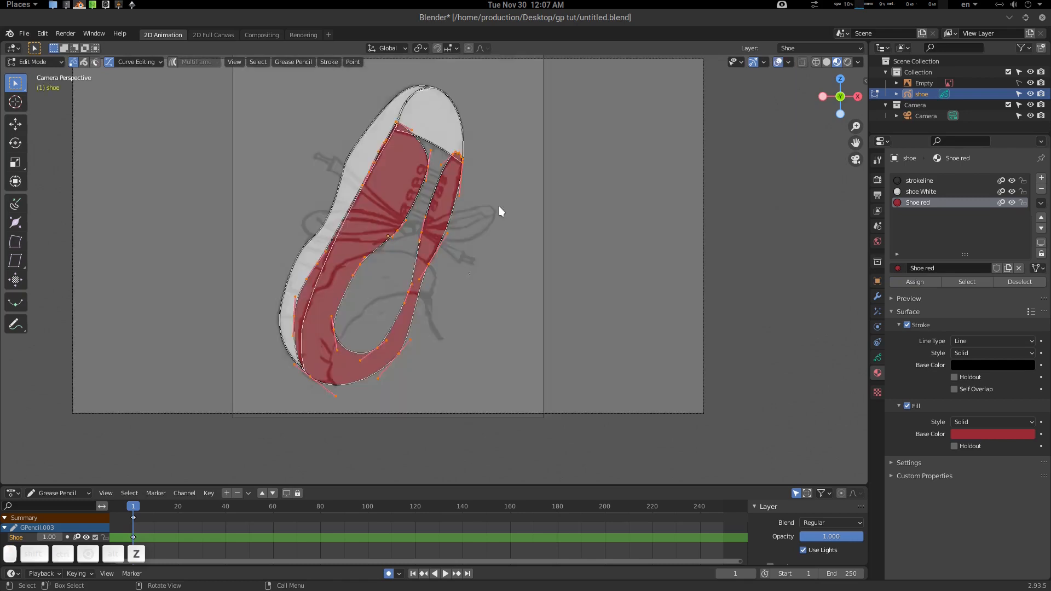
pyautogui.scroll(2, 489, 214)
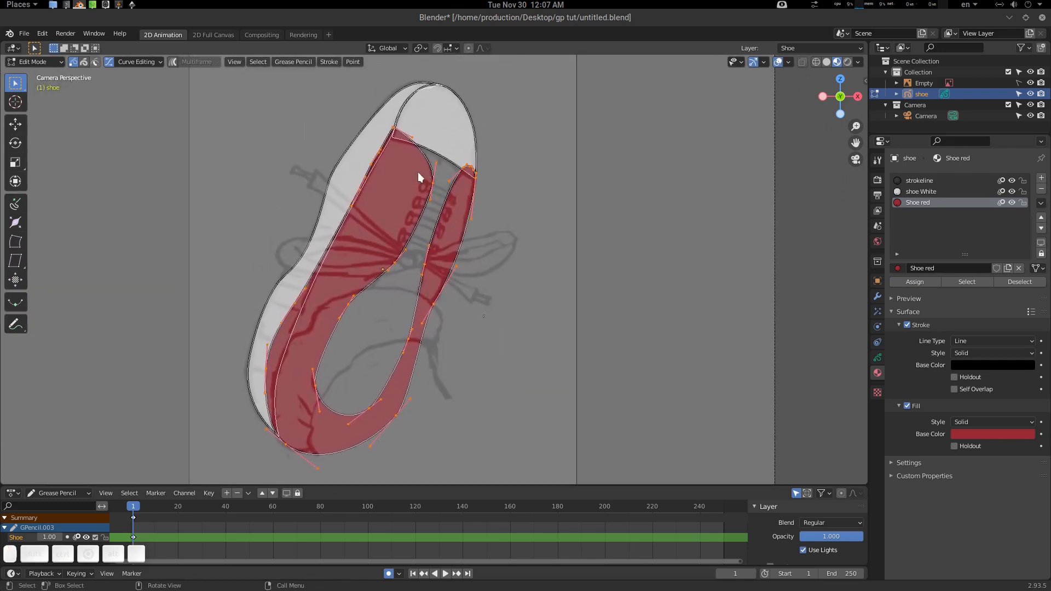
# Step: Send the selected red upper backward two levels so it sits behind the toe cap and the white sole
pyautogui.press('q')
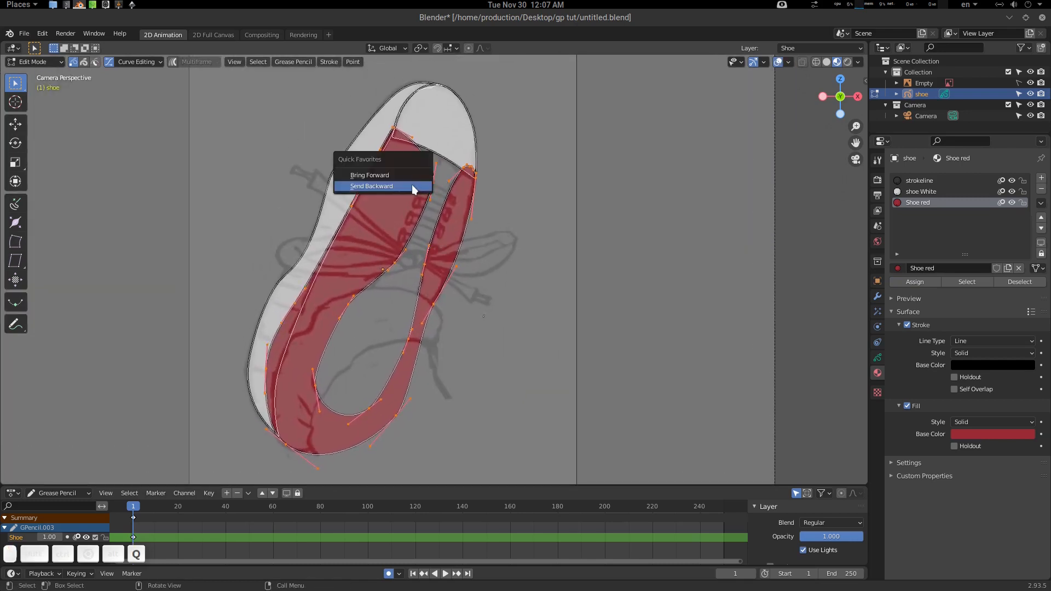
pyautogui.click(404, 186)
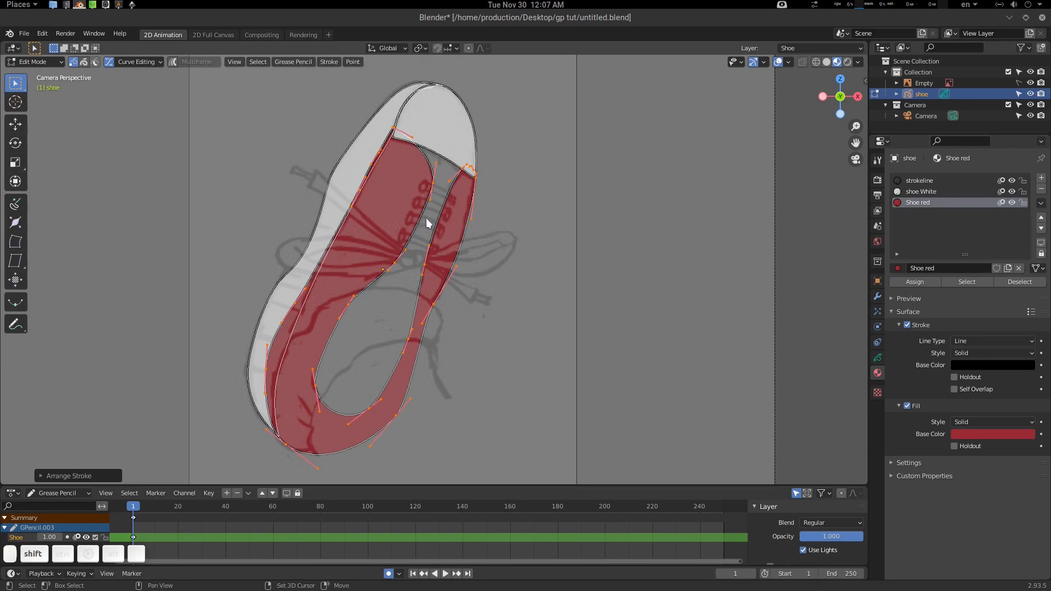
pyautogui.hotkey('shift', 'r')
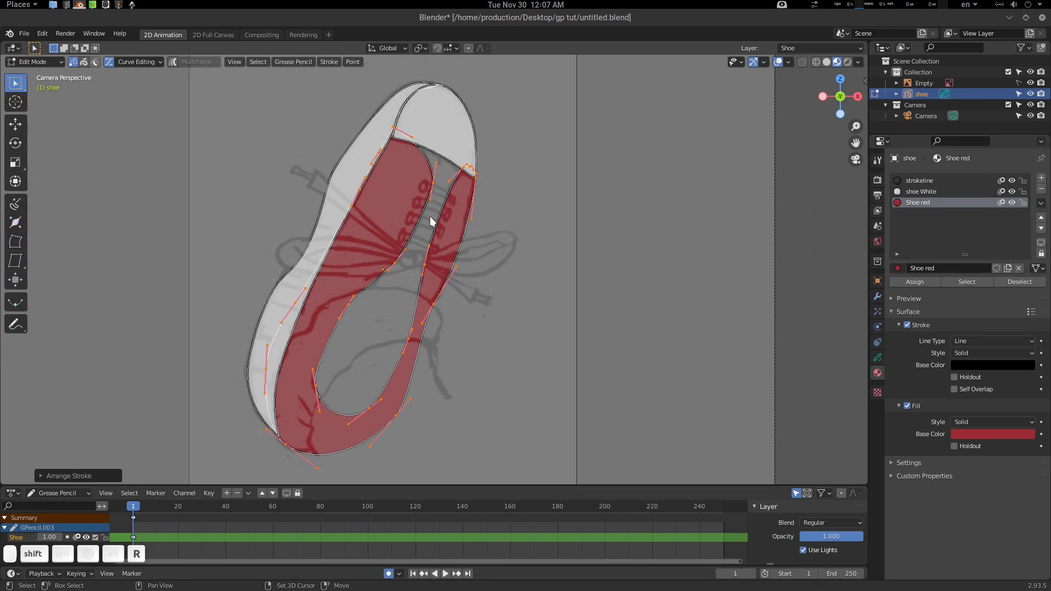
# Step: Bring the red upper forward two levels in front of the toe cap and sole, and send it backward two levels again
pyautogui.press('q')
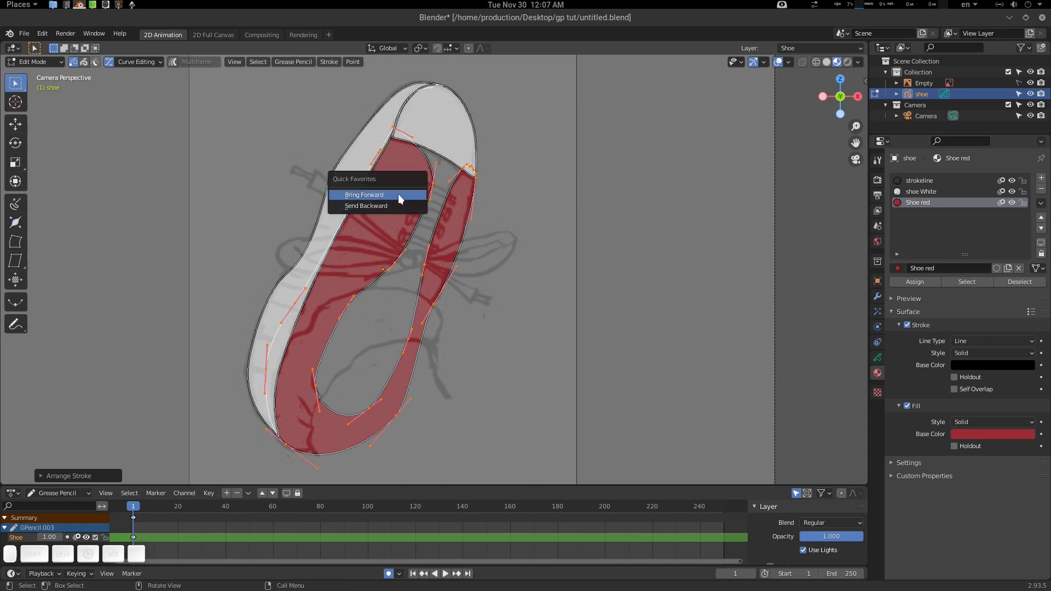
pyautogui.click(398, 195)
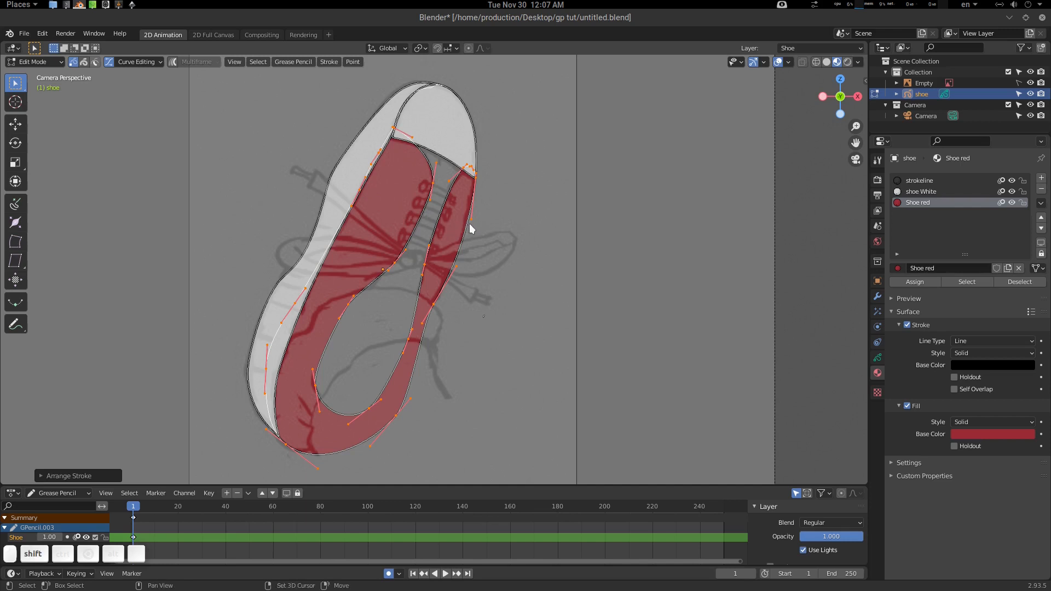
pyautogui.hotkey('shift', 'r')
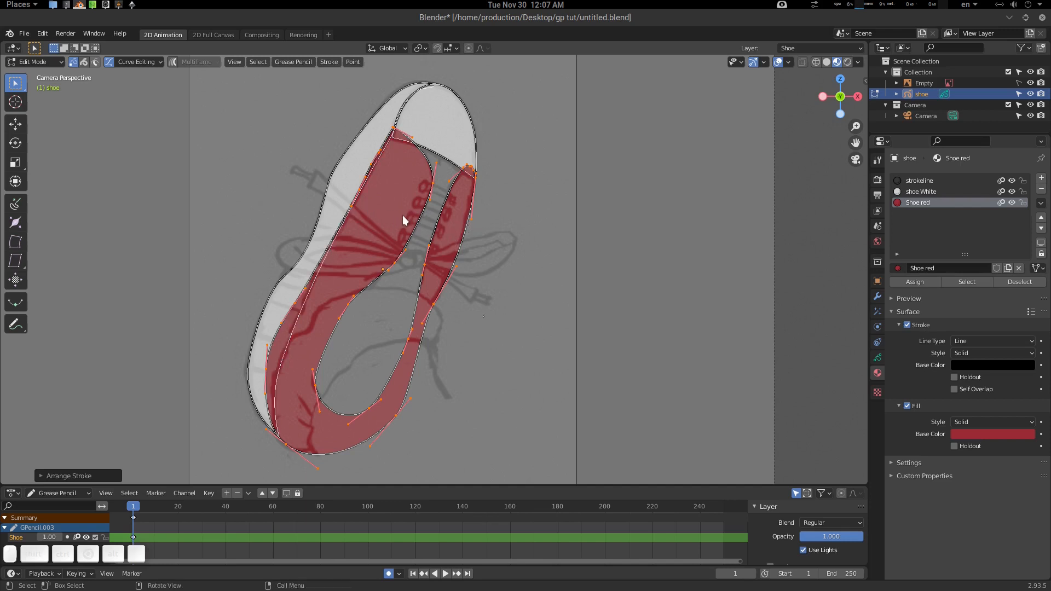
pyautogui.press('q')
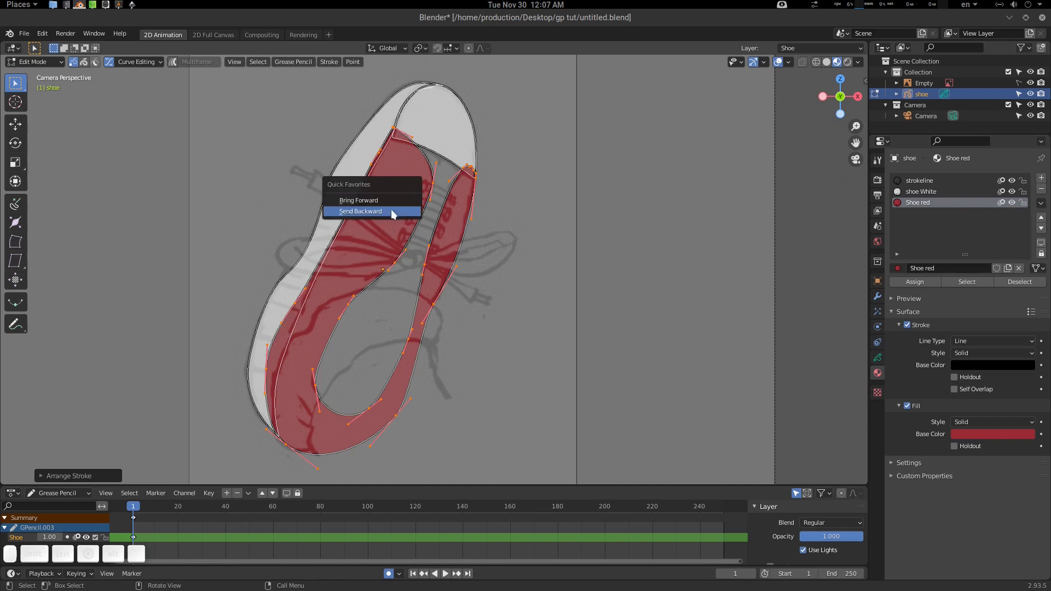
pyautogui.click(390, 209)
pyautogui.hotkey('shift', 'r')
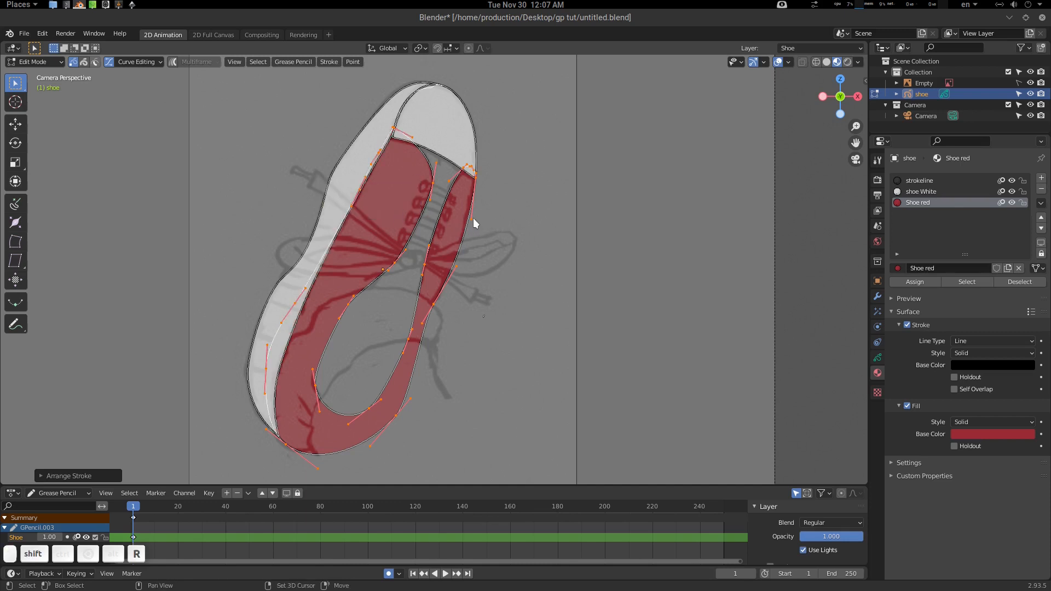
# Step: Hide the viewport overlays to examine the filled and layered shoe without the reference and curve handles
pyautogui.moveTo(472, 232)
pyautogui.keyDown('ctrl'); pyautogui.mouseDown(button='middle')
pyautogui.moveTo(442, 234)
pyautogui.moveTo(451, 238)
pyautogui.mouseUp(button='middle'); pyautogui.keyUp('ctrl')
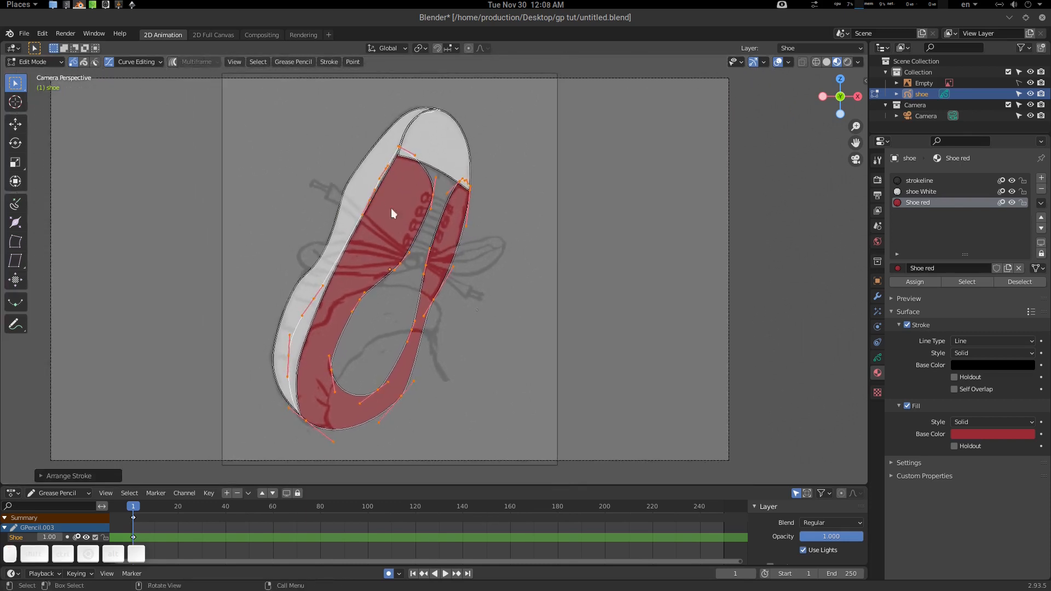
pyautogui.hotkey('shift', 'alt', 'z')
pyautogui.moveTo(463, 196)
pyautogui.keyDown('ctrl'); pyautogui.mouseDown(button='middle')
pyautogui.moveTo(445, 252)
pyautogui.moveTo(507, 214)
pyautogui.moveTo(405, 245)
pyautogui.mouseUp(button='middle'); pyautogui.keyUp('ctrl')
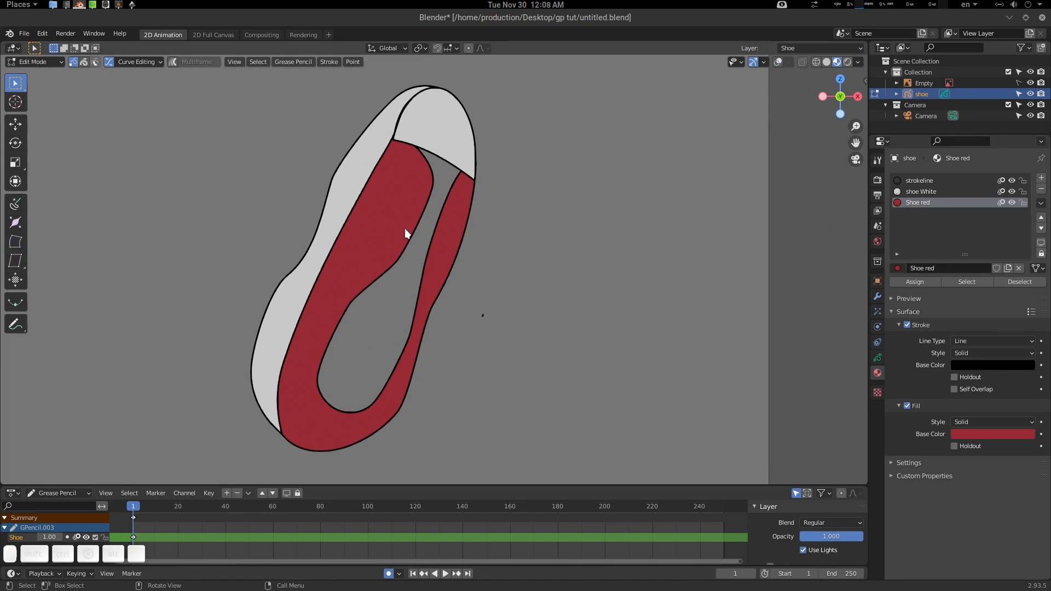
# Step: Reposition the curve points on the red panel's left inner edge below the laces, using the reference sketch in camera view
pyautogui.hotkey('ctrl', 'Tab')
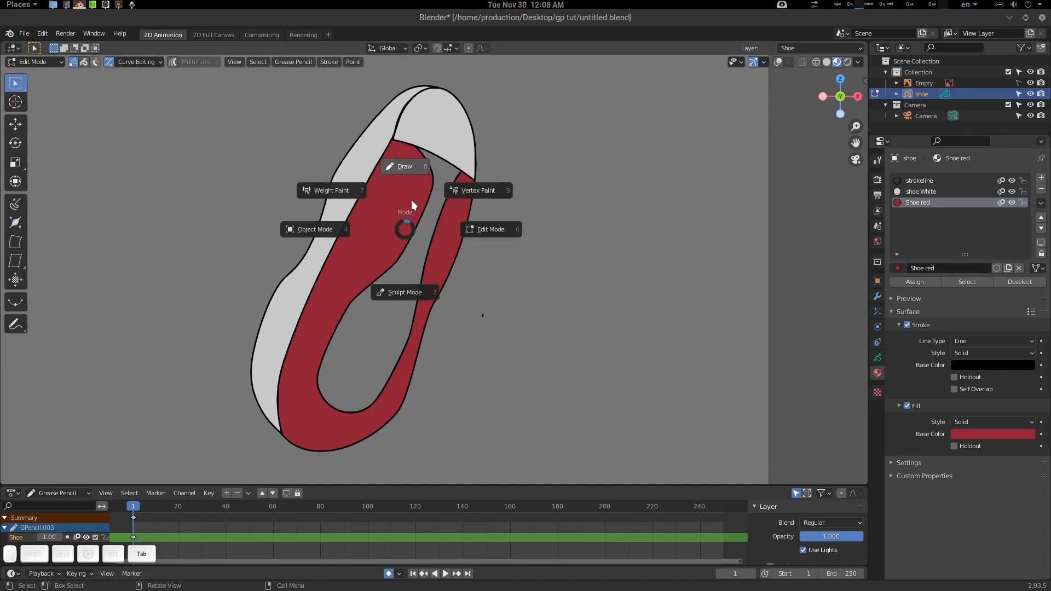
pyautogui.click(433, 223)
pyautogui.press('KP_0')
pyautogui.moveTo(427, 222)
pyautogui.keyDown('ctrl'); pyautogui.mouseDown(button='middle')
pyautogui.moveTo(488, 224)
pyautogui.moveTo(450, 251)
pyautogui.mouseUp(button='middle'); pyautogui.keyUp('ctrl')
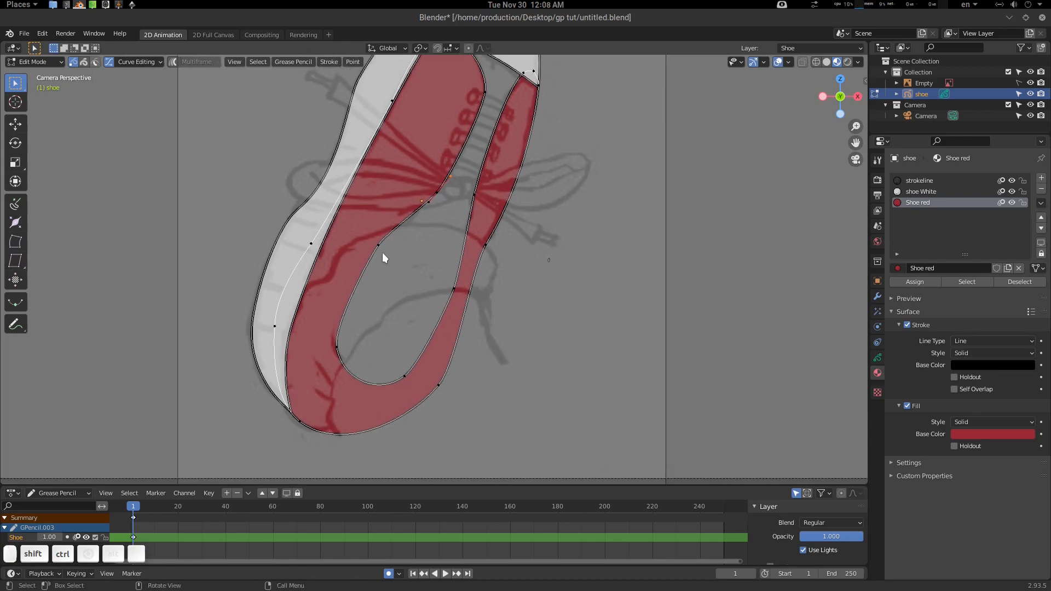
pyautogui.moveTo(382, 254); pyautogui.dragTo(397, 268)
pyautogui.press('g')
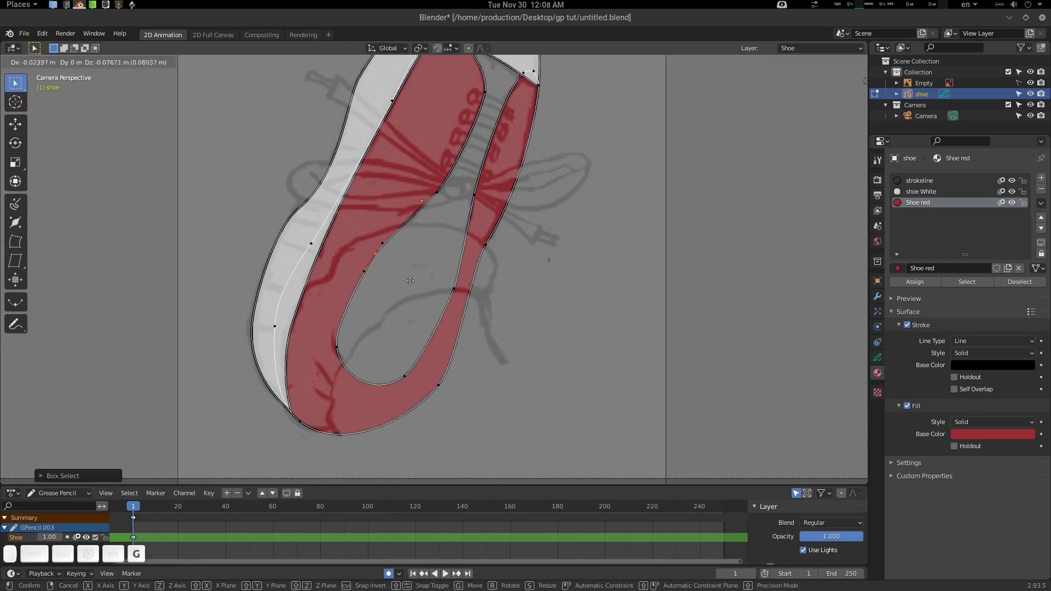
pyautogui.click(427, 268)
pyautogui.click(438, 193)
pyautogui.press('g')
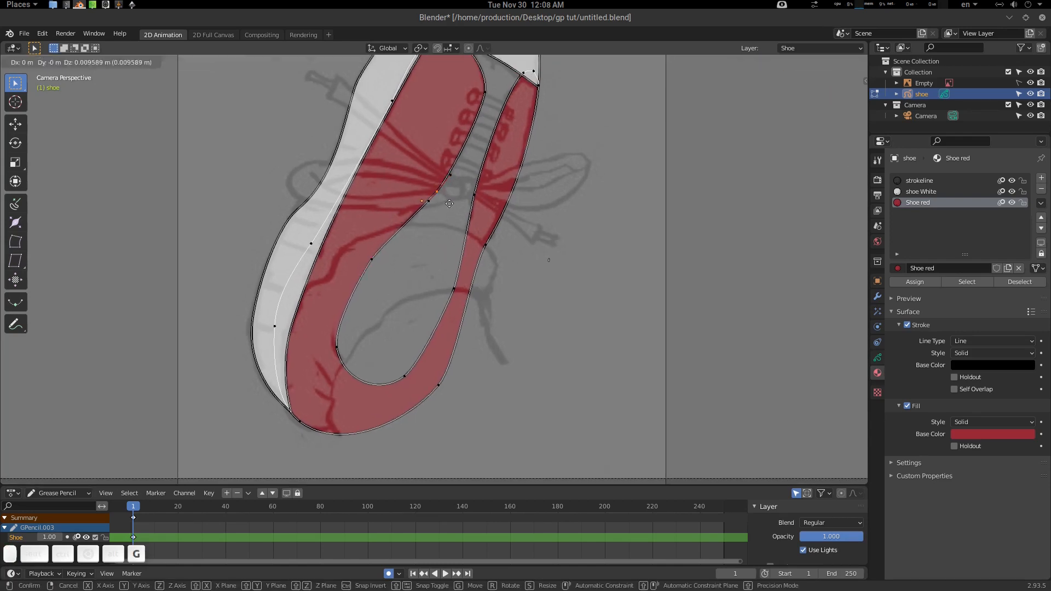
pyautogui.click(439, 187)
# Step: Hide the Empty reference image to see the shoe artwork on its own
pyautogui.scroll(-2, 497, 183)
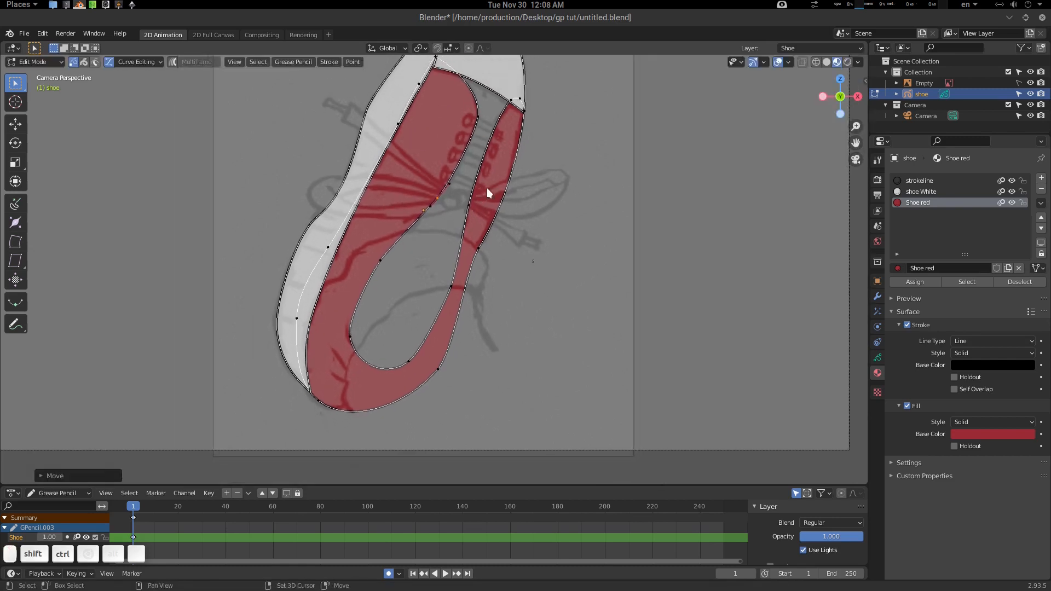
pyautogui.keyDown('shift'); pyautogui.moveTo(487, 188); pyautogui.dragTo(508, 235, button='middle'); pyautogui.keyUp('shift')
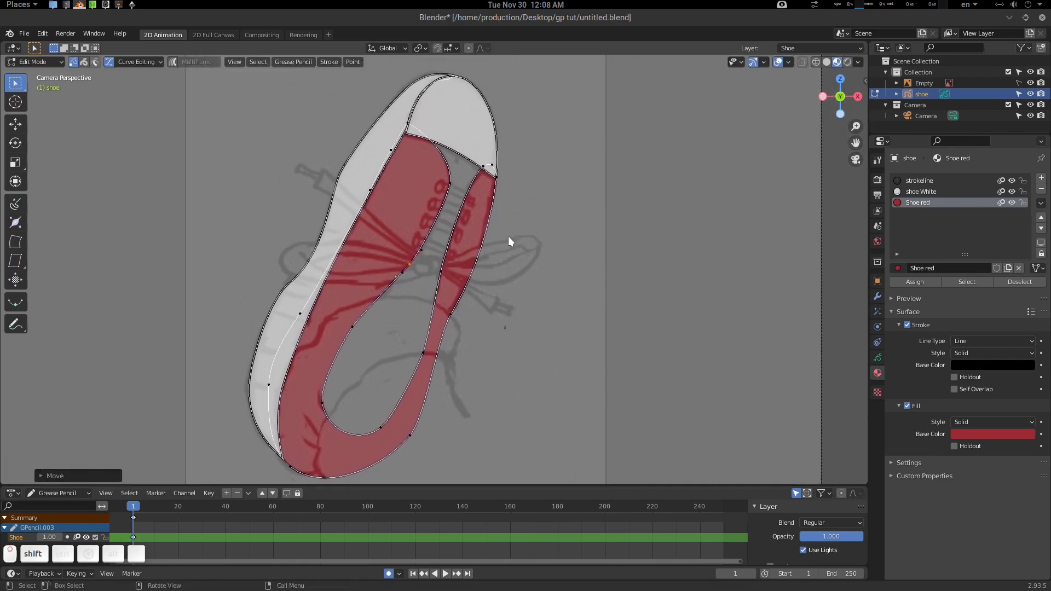
pyautogui.click(1031, 85)
# Step: Shift the curve point midway along the right red strip's inner edge to smooth the edge beside the lace gap
pyautogui.scroll(2, 495, 255)
pyautogui.moveTo(519, 241)
pyautogui.keyDown('shift'); pyautogui.mouseDown(button='middle')
pyautogui.moveTo(500, 258)
pyautogui.moveTo(494, 235)
pyautogui.mouseUp(button='middle'); pyautogui.keyUp('shift')
pyautogui.scroll(1, 499, 258)
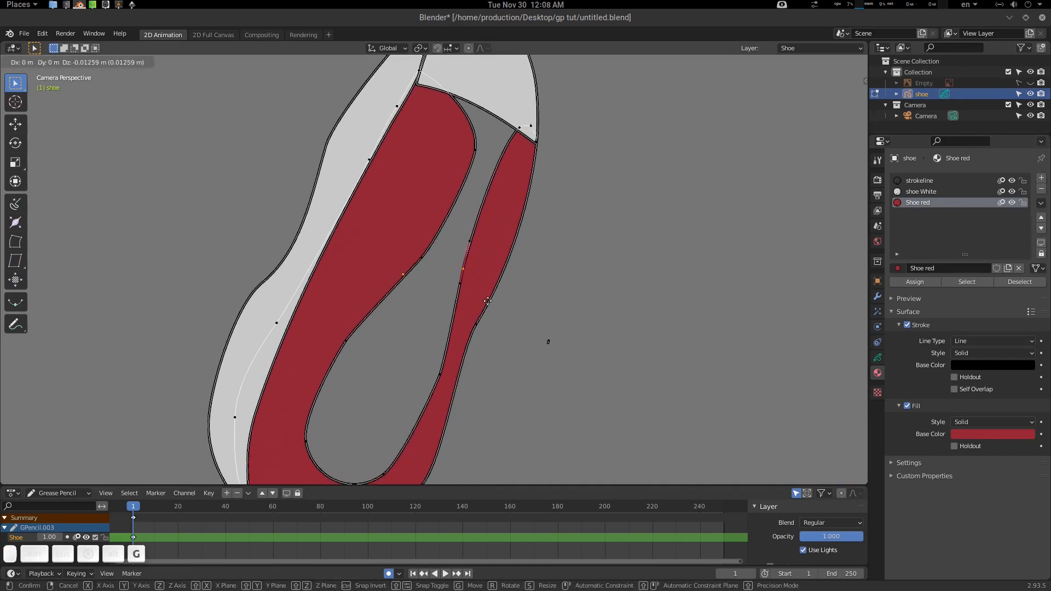
pyautogui.click(471, 243)
pyautogui.press('g')
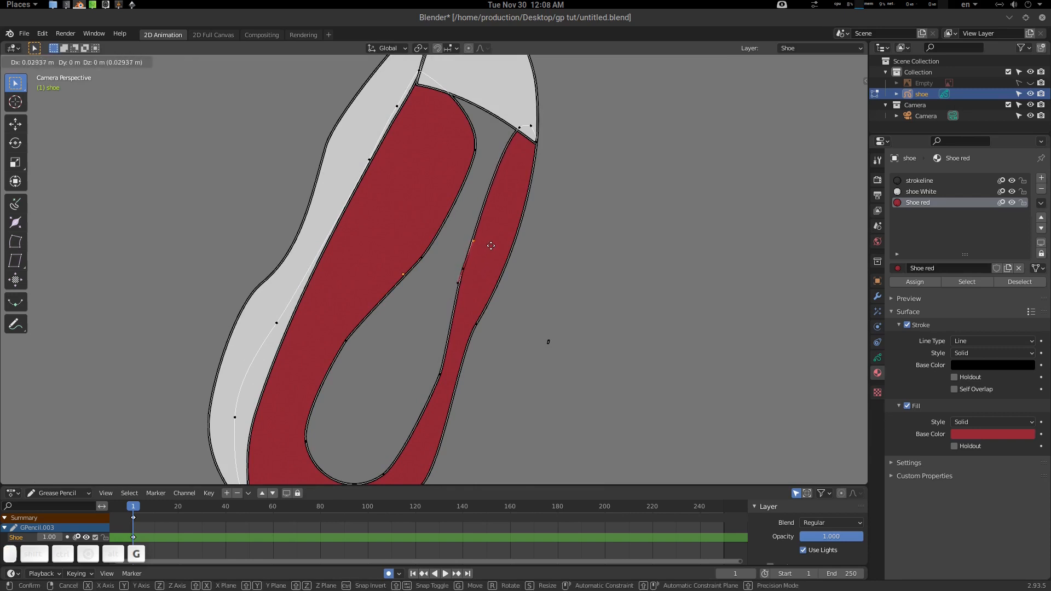
pyautogui.click(488, 243)
# Step: Move the upper inner curve points of both red sides onto the edge of the white toe cap
pyautogui.keyDown('shift'); pyautogui.moveTo(492, 172); pyautogui.dragTo(482, 221, button='middle'); pyautogui.keyUp('shift')
pyautogui.click(465, 195)
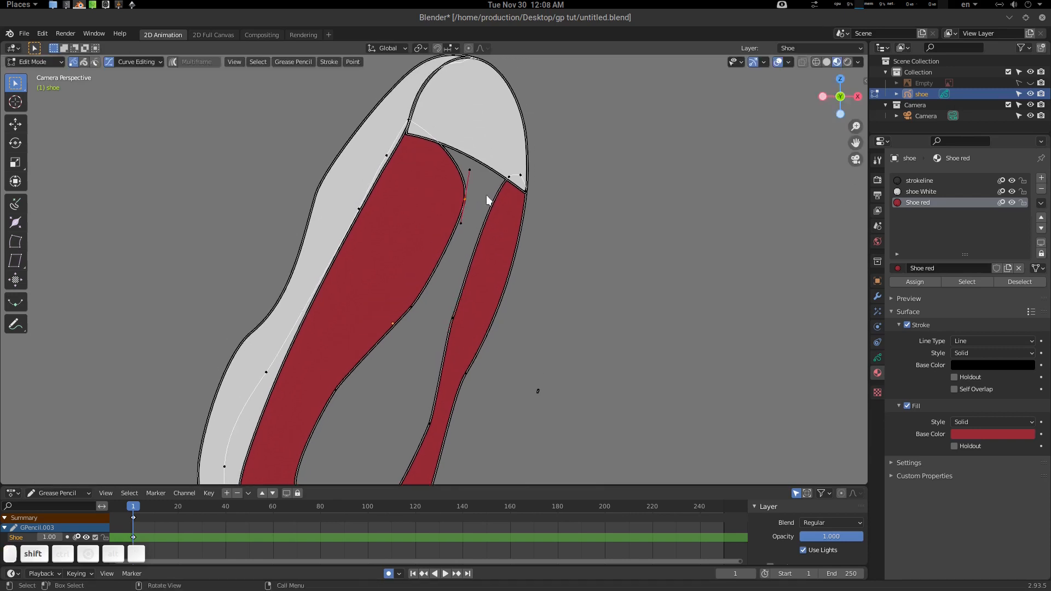
pyautogui.press('g')
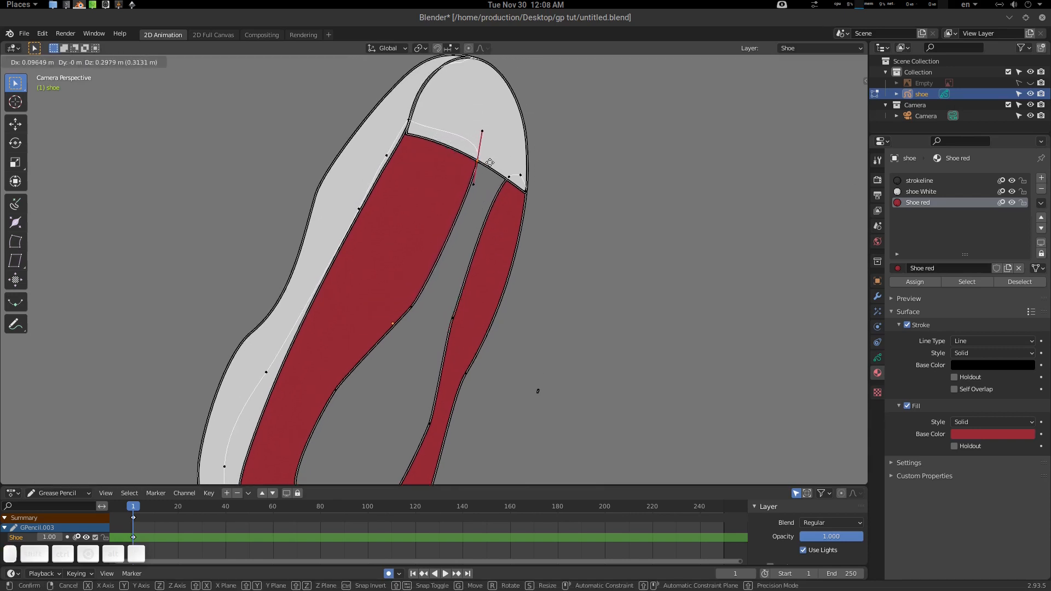
pyautogui.click(491, 168)
pyautogui.click(508, 178)
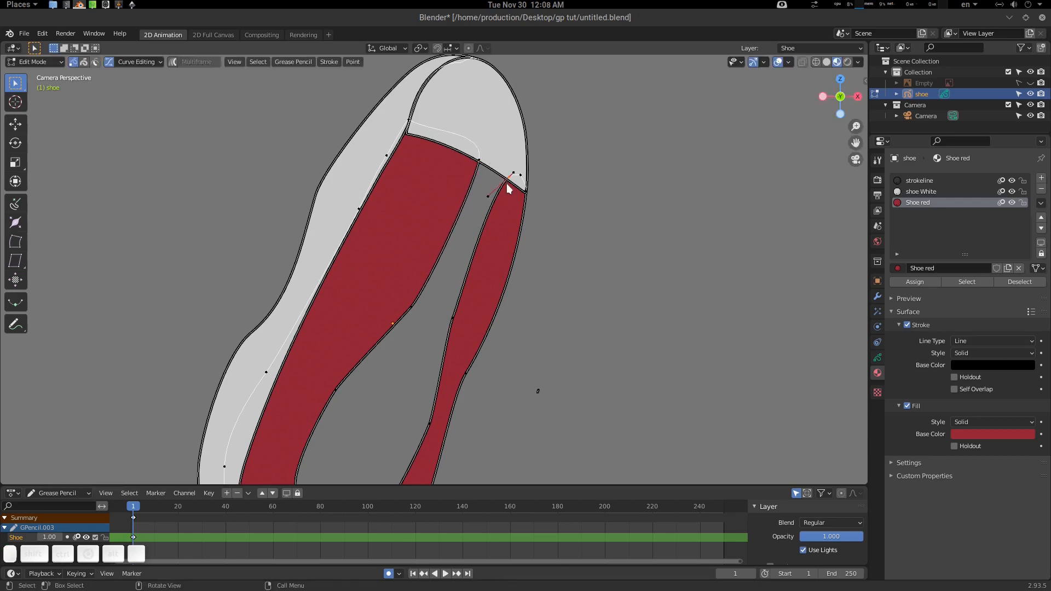
pyautogui.press('g')
pyautogui.click(508, 178)
# Step: Reshape the lower right of the shoe opening by moving its side and bottom curve points
pyautogui.scroll(-4, 485, 291)
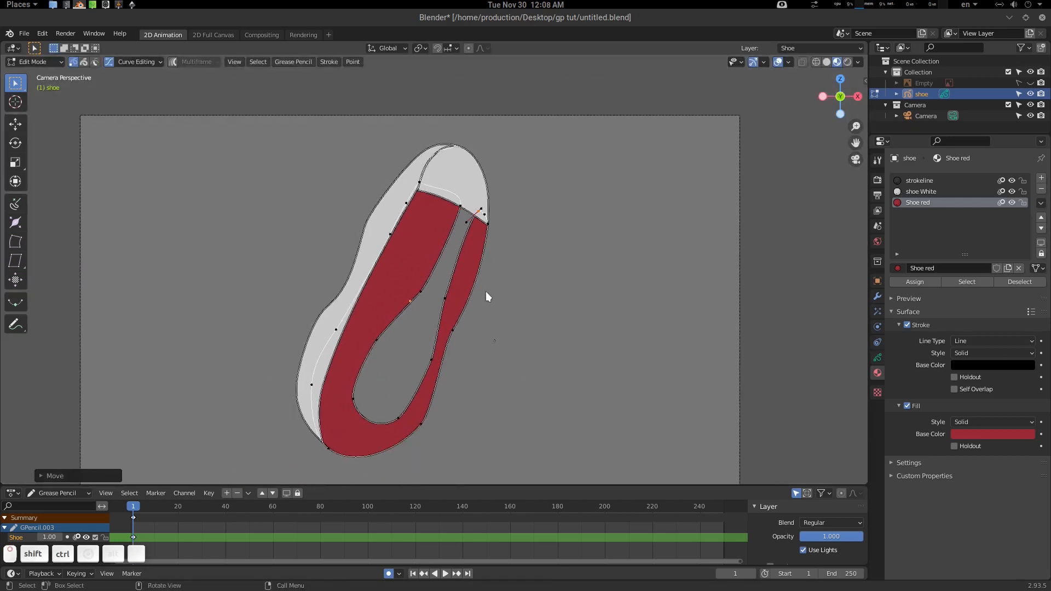
pyautogui.scroll(2, 477, 306)
pyautogui.keyDown('shift'); pyautogui.moveTo(478, 306); pyautogui.dragTo(488, 291, button='middle'); pyautogui.keyUp('shift')
pyautogui.click(469, 289)
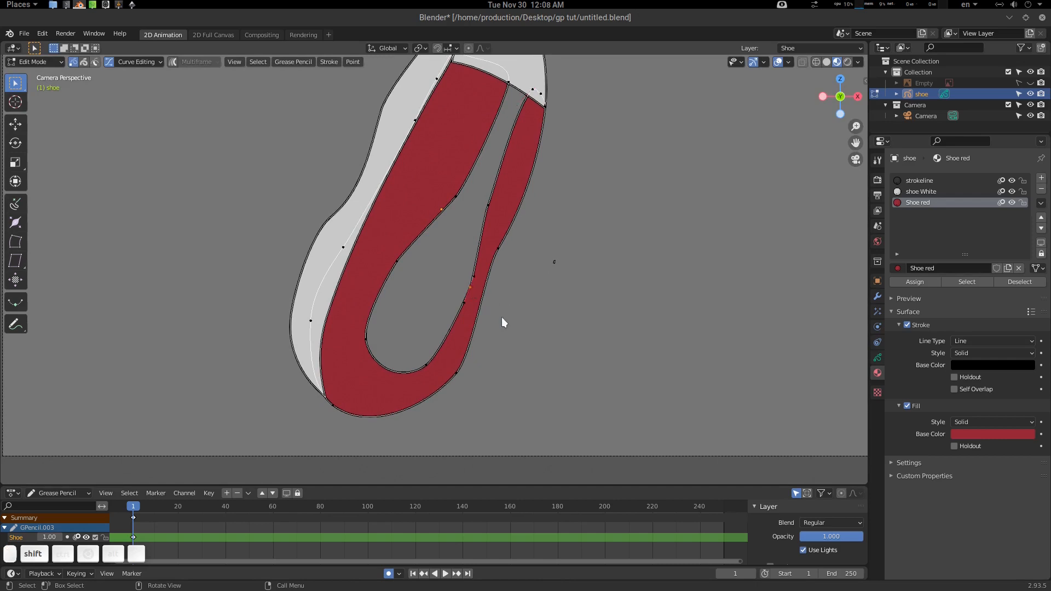
pyautogui.press('g')
pyautogui.click(448, 344)
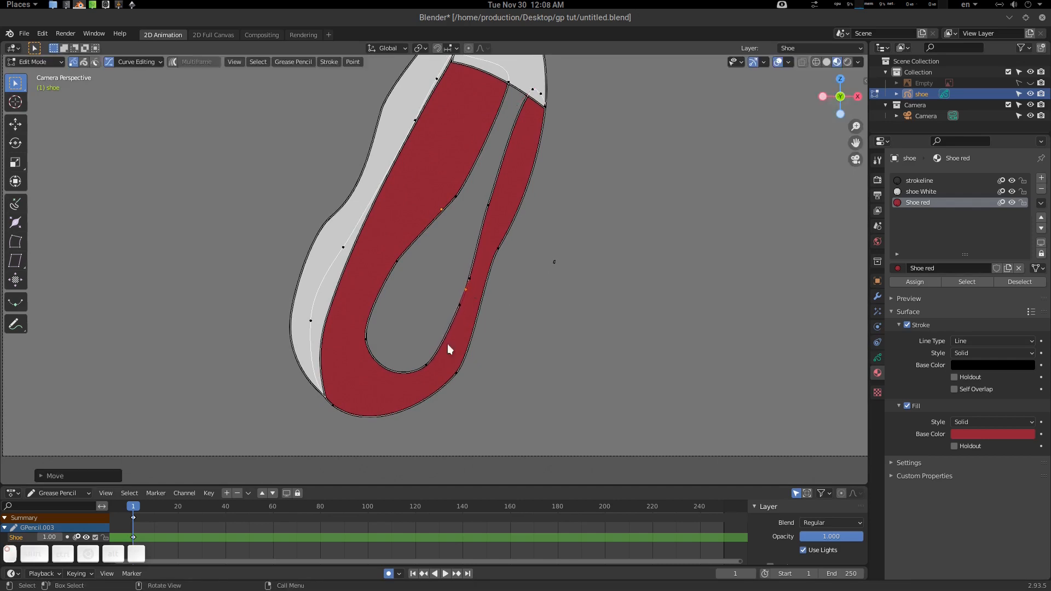
pyautogui.click(424, 364)
pyautogui.press('g')
pyautogui.click(438, 384)
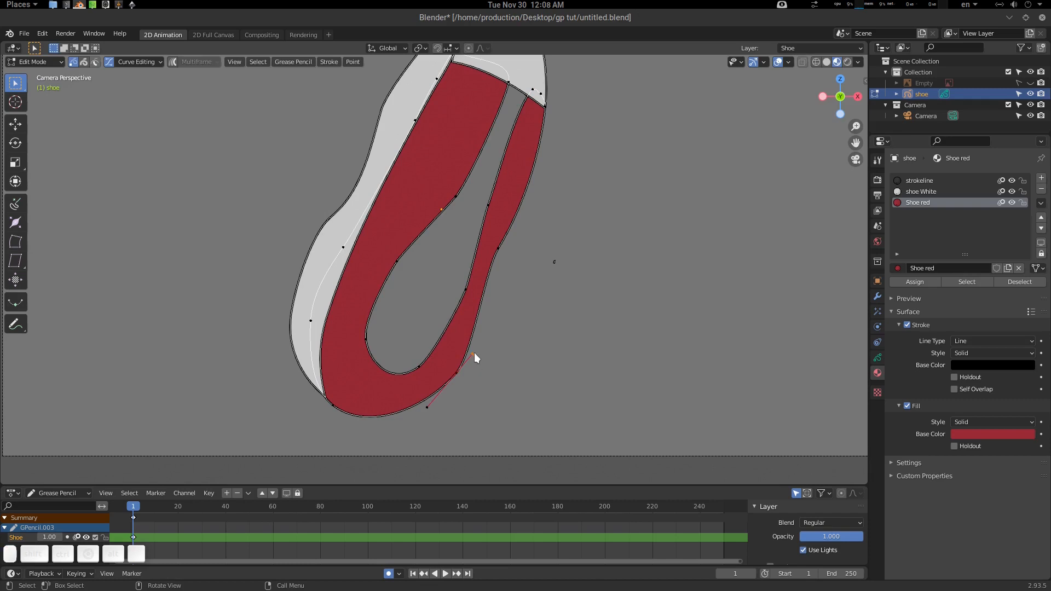
# Step: Refine the red panel's outer curve around the heel by adjusting its lower-right handle and bottom-left point
pyautogui.press('g')
pyautogui.click(477, 354)
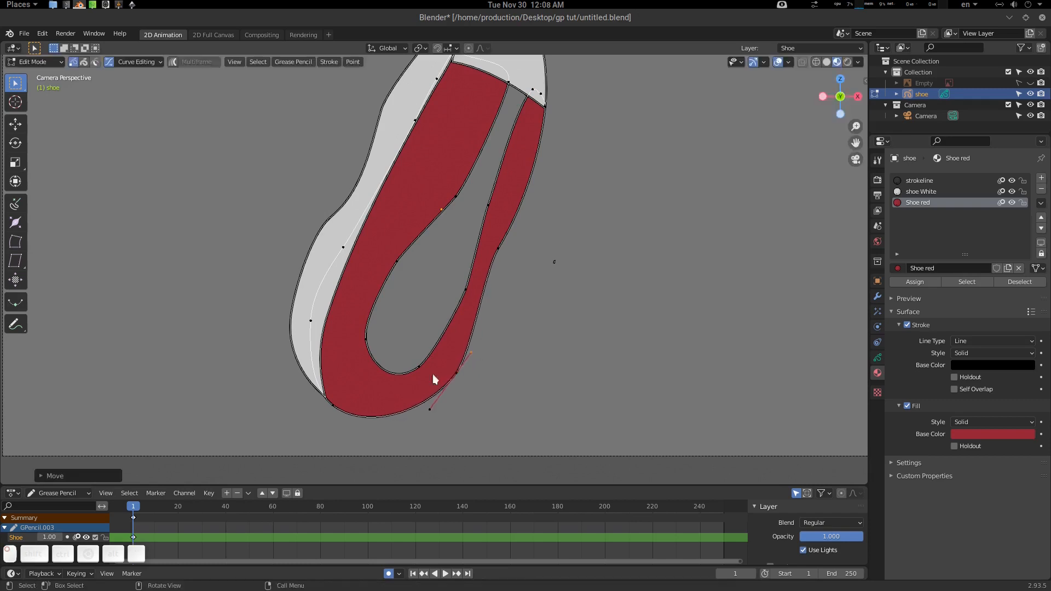
pyautogui.click(334, 406)
pyautogui.press('g')
pyautogui.click(370, 430)
# Step: Enlarge and round the bottom of the shoe opening by moving its curve points and handles toward the heel
pyautogui.press('KP_0')
pyautogui.press('KP_0')
pyautogui.click(468, 292)
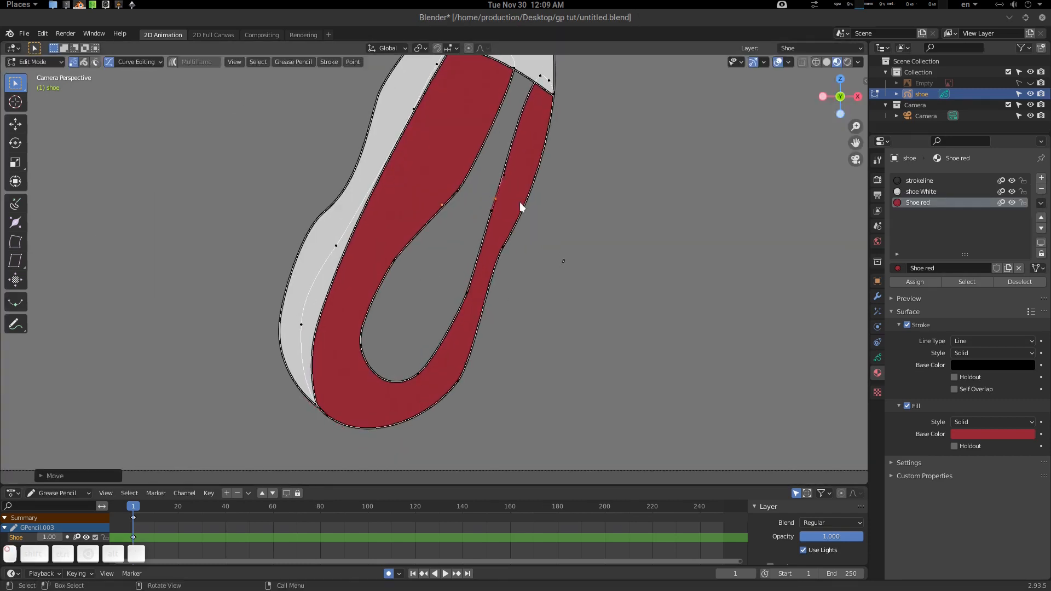
pyautogui.click(418, 374)
pyautogui.press('g')
pyautogui.click(355, 375)
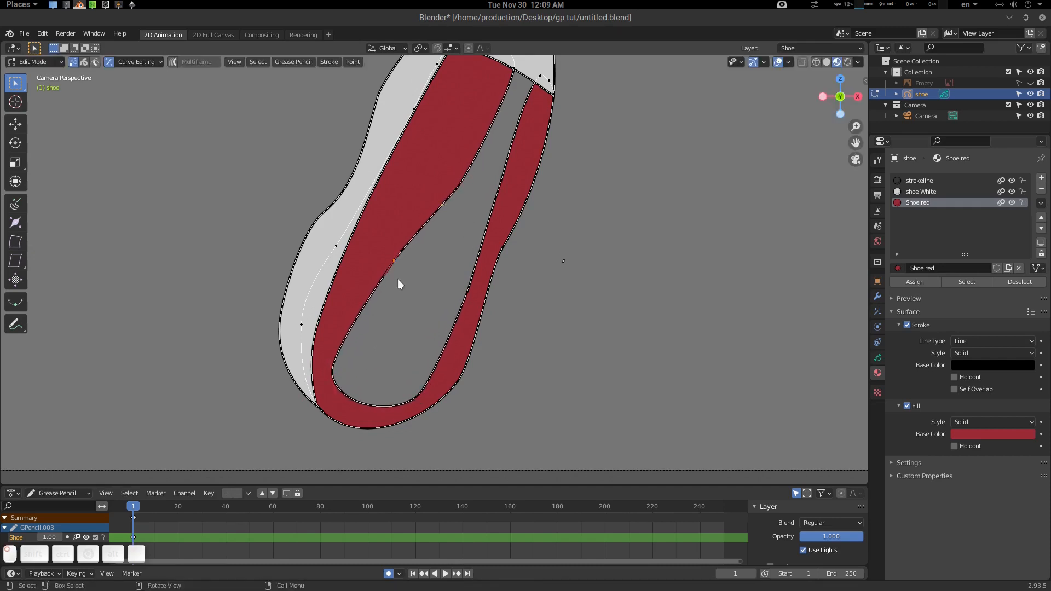
pyautogui.press('g')
pyautogui.click(432, 391)
pyautogui.press('g')
pyautogui.click(487, 347)
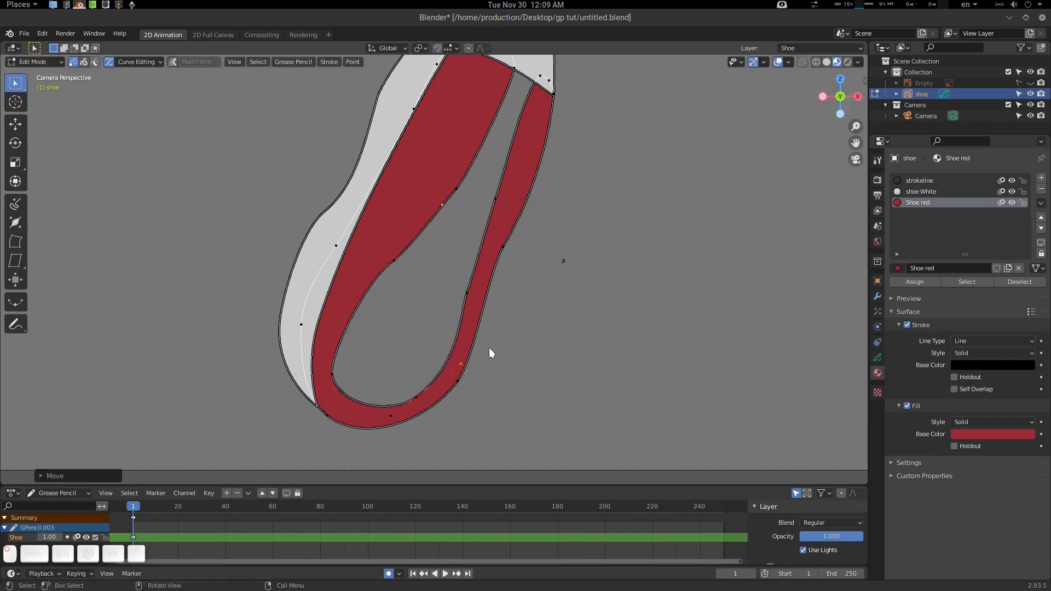
# Step: Smooth the opening's lower right inner edge and check the shoe's shape with overlays hidden
pyautogui.click(467, 294)
pyautogui.click(460, 314)
pyautogui.press('g')
pyautogui.click(466, 322)
pyautogui.keyDown('ctrl'); pyautogui.moveTo(420, 235); pyautogui.dragTo(445, 304, button='middle'); pyautogui.keyUp('ctrl')
pyautogui.hotkey('alt', 'shift', 'z')
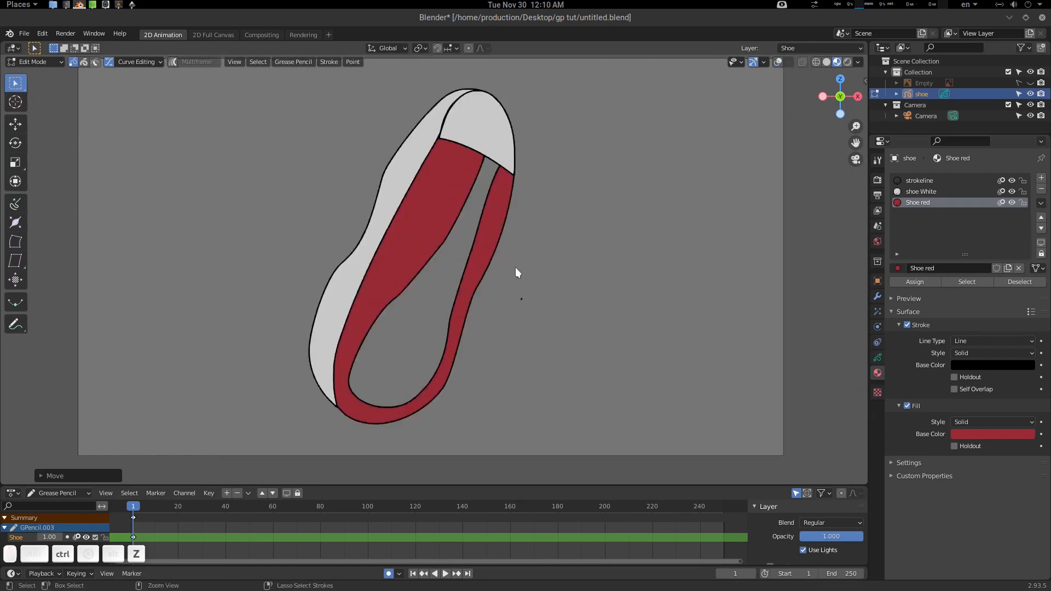
pyautogui.keyDown('ctrl'); pyautogui.moveTo(515, 267); pyautogui.dragTo(500, 258, button='middle'); pyautogui.keyUp('ctrl')
pyautogui.hotkey('alt', 'shift', 'z')
pyautogui.click(397, 298)
pyautogui.moveTo(503, 194)
pyautogui.keyDown('shift'); pyautogui.mouseDown(button='middle')
pyautogui.moveTo(495, 214)
pyautogui.moveTo(493, 193)
pyautogui.mouseUp(button='middle'); pyautogui.keyUp('shift')
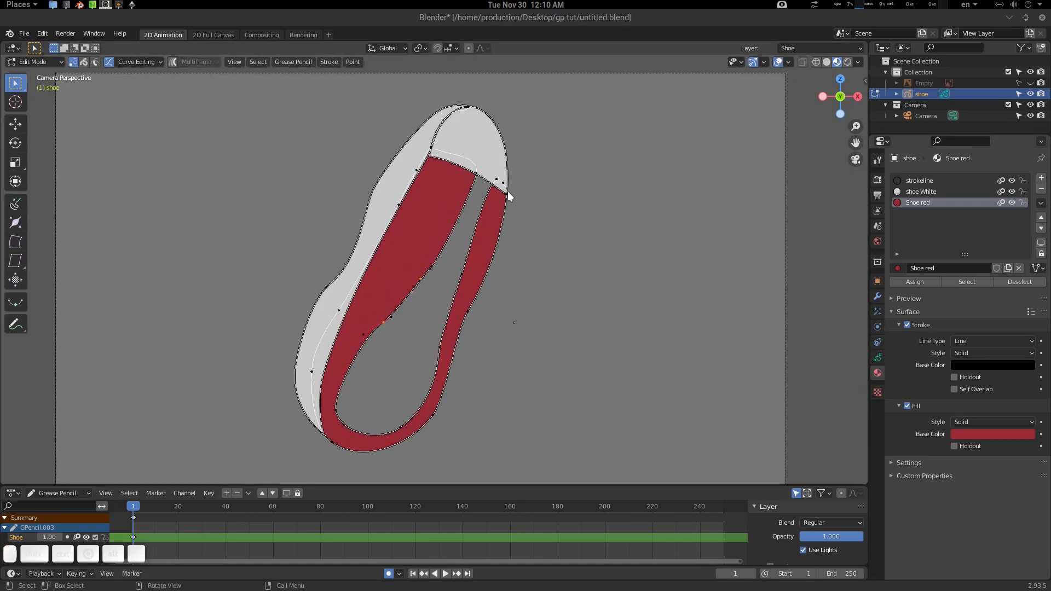
# Step: Switch the shoe object to Draw mode and return to the camera view
pyautogui.press('Tab')
pyautogui.hotkey('ctrl', 'Tab')
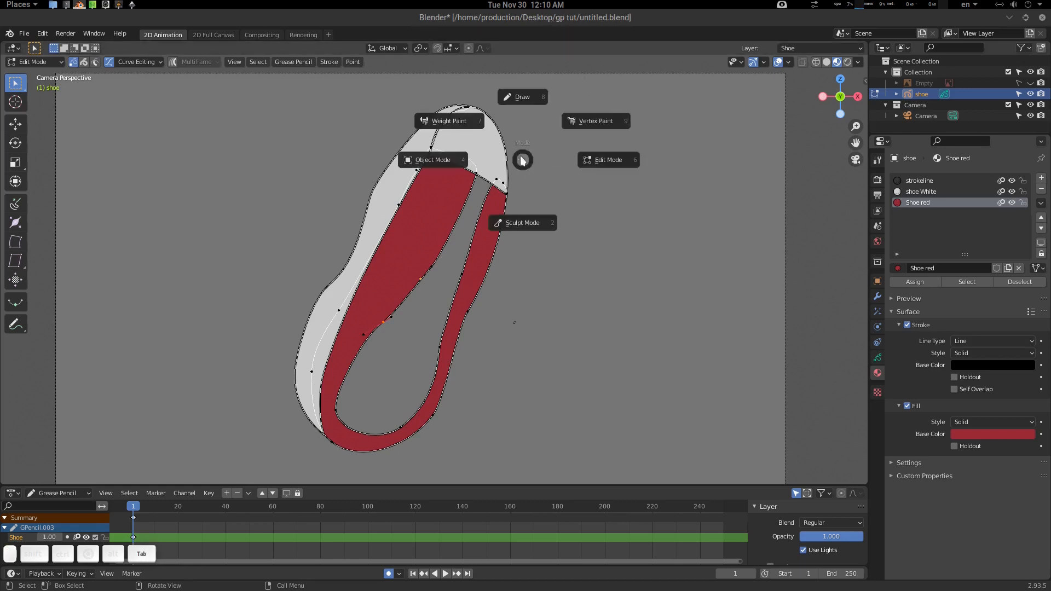
pyautogui.click(524, 100)
pyautogui.moveTo(542, 166)
pyautogui.keyDown('ctrl'); pyautogui.mouseDown(button='middle')
pyautogui.moveTo(495, 219)
pyautogui.moveTo(513, 197)
pyautogui.mouseUp(button='middle'); pyautogui.keyUp('ctrl')
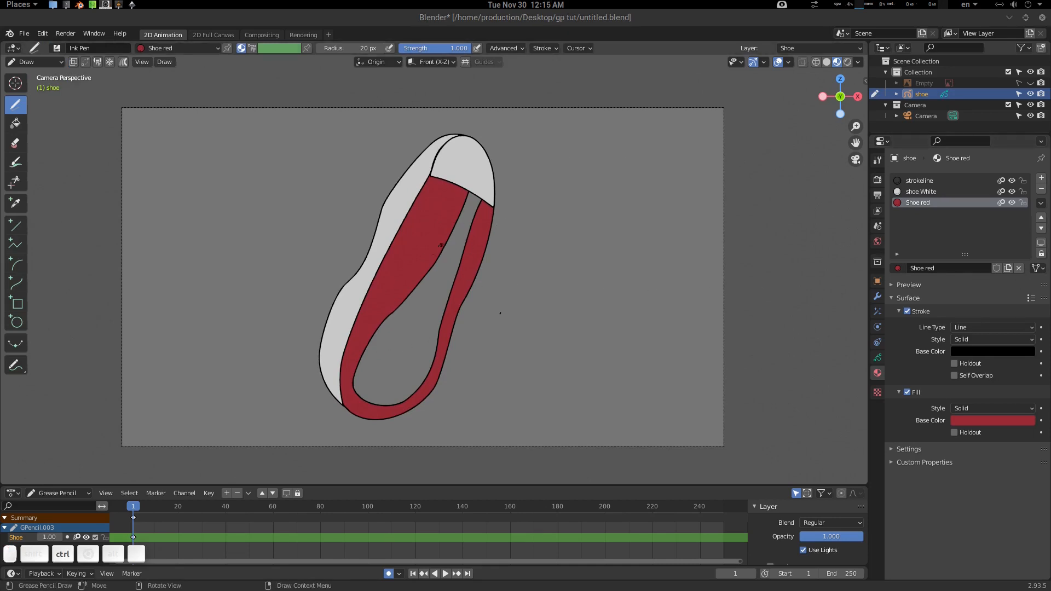
pyautogui.moveTo(441, 246); pyautogui.dragTo(471, 246, button='middle')
pyautogui.press('KP_0')
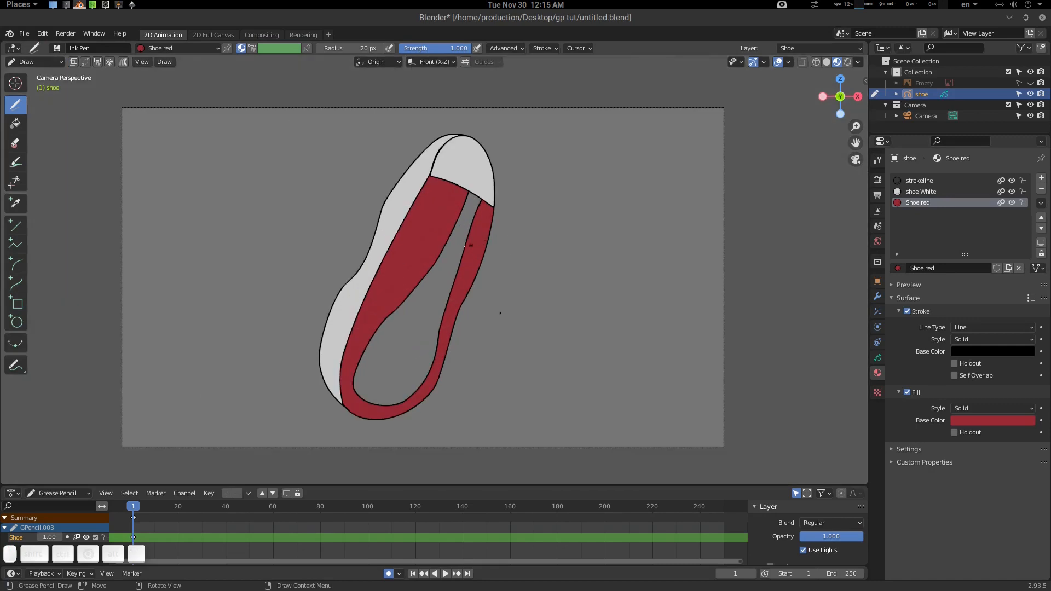
# Step: Show the Empty reference image again and frame the lace area while staying in Draw mode
pyautogui.click(1030, 83)
pyautogui.keyDown('ctrl'); pyautogui.moveTo(564, 228); pyautogui.dragTo(466, 193, button='middle'); pyautogui.keyUp('ctrl')
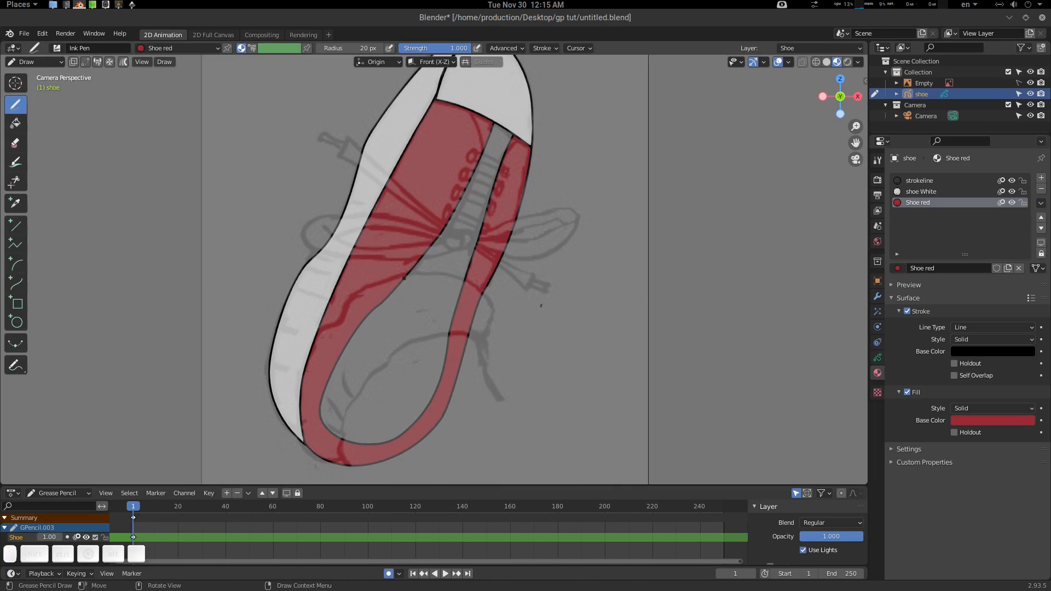
pyautogui.keyDown('shift'); pyautogui.moveTo(492, 160); pyautogui.dragTo(476, 182, button='middle'); pyautogui.keyUp('shift')
pyautogui.press('Tab')
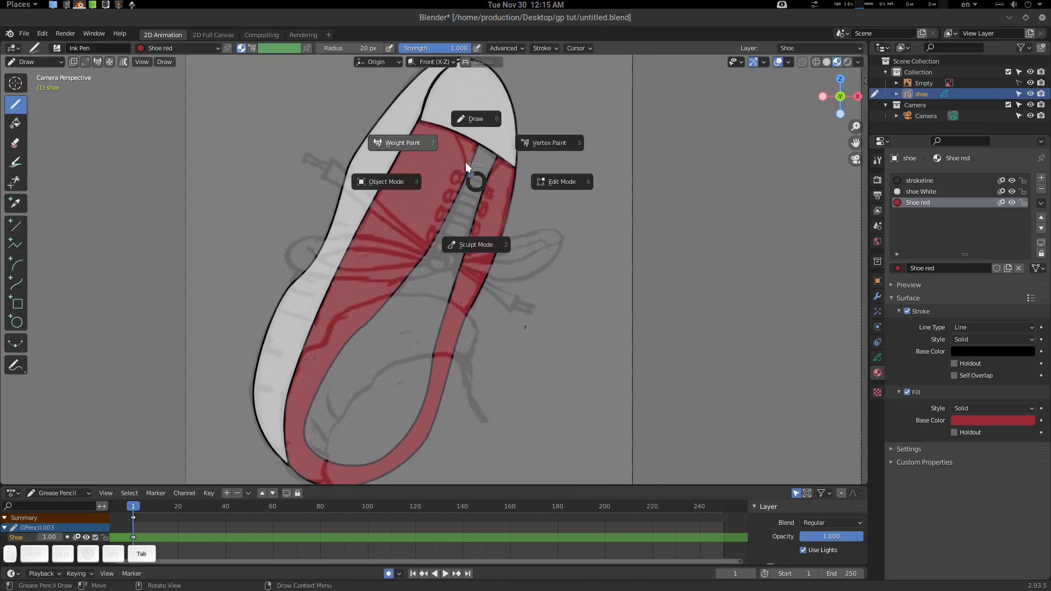
pyautogui.click(475, 120)
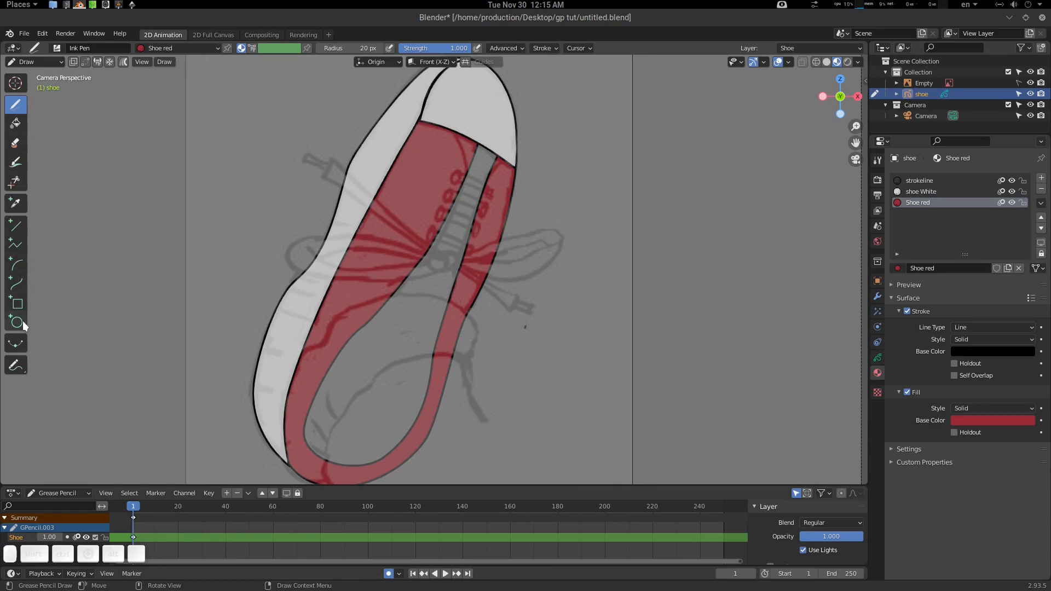
# Step: With the Curve tool and strokeline material, draw a downward-bowed curve across the opening below the laces as the tongue's lower edge
pyautogui.click(18, 287)
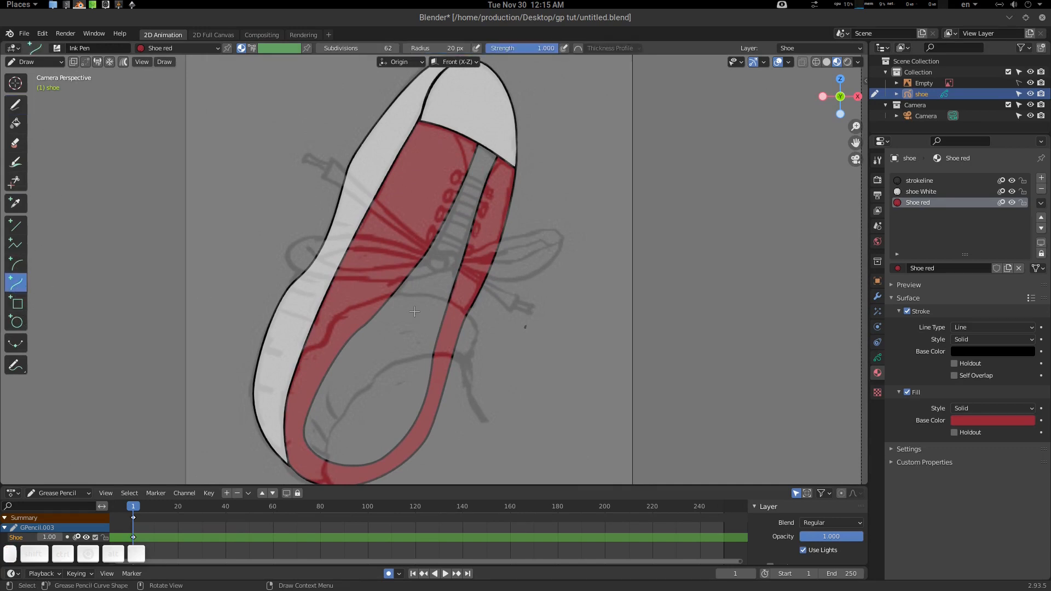
pyautogui.moveTo(379, 298); pyautogui.dragTo(397, 327)
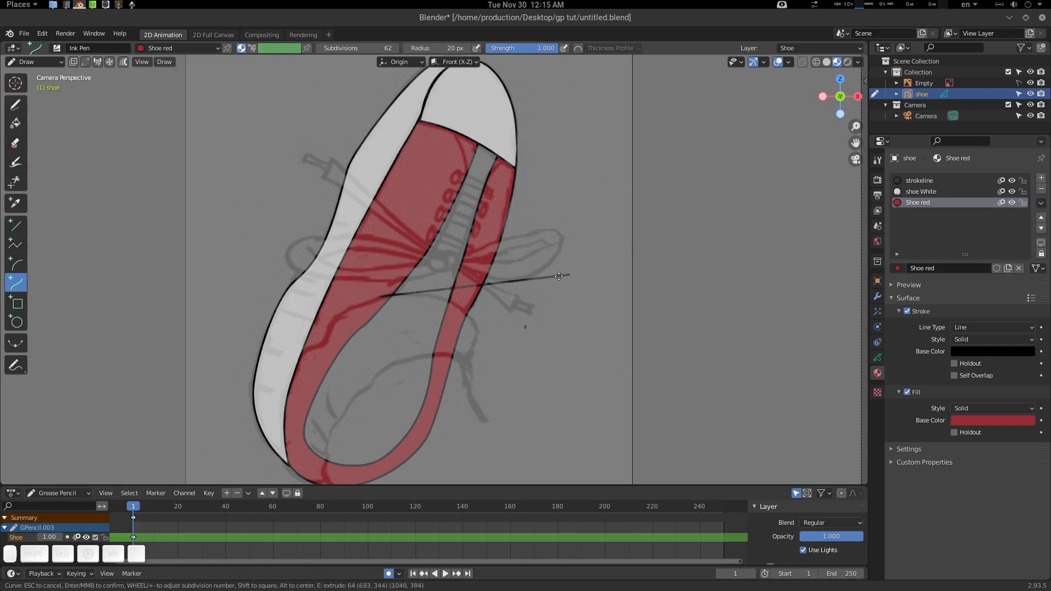
pyautogui.press('Escape')
pyautogui.click(919, 180)
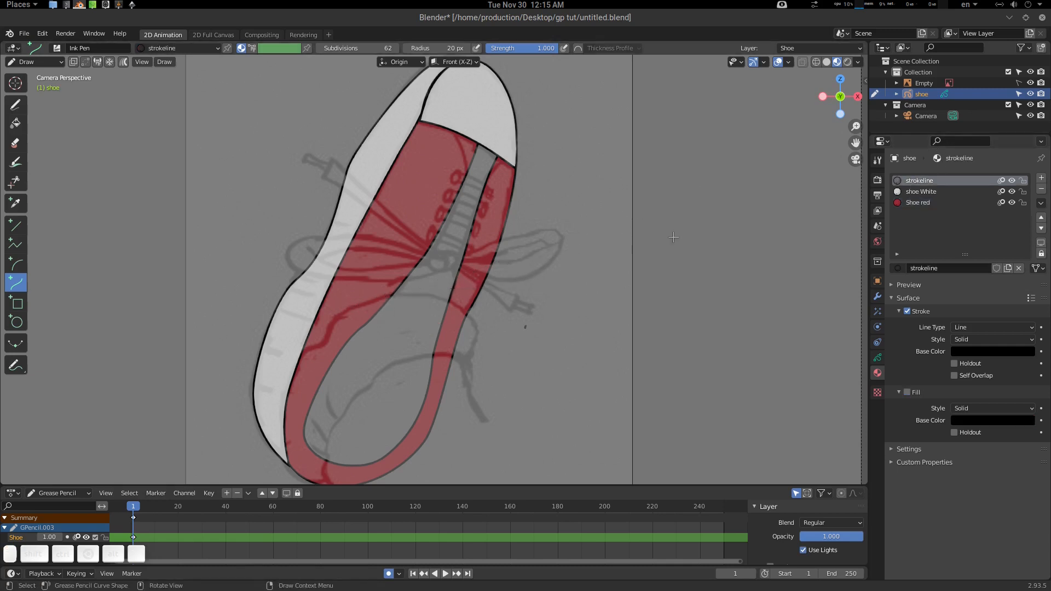
pyautogui.moveTo(382, 299)
pyautogui.mouseDown()
pyautogui.moveTo(449, 328)
pyautogui.moveTo(432, 342)
pyautogui.mouseUp()
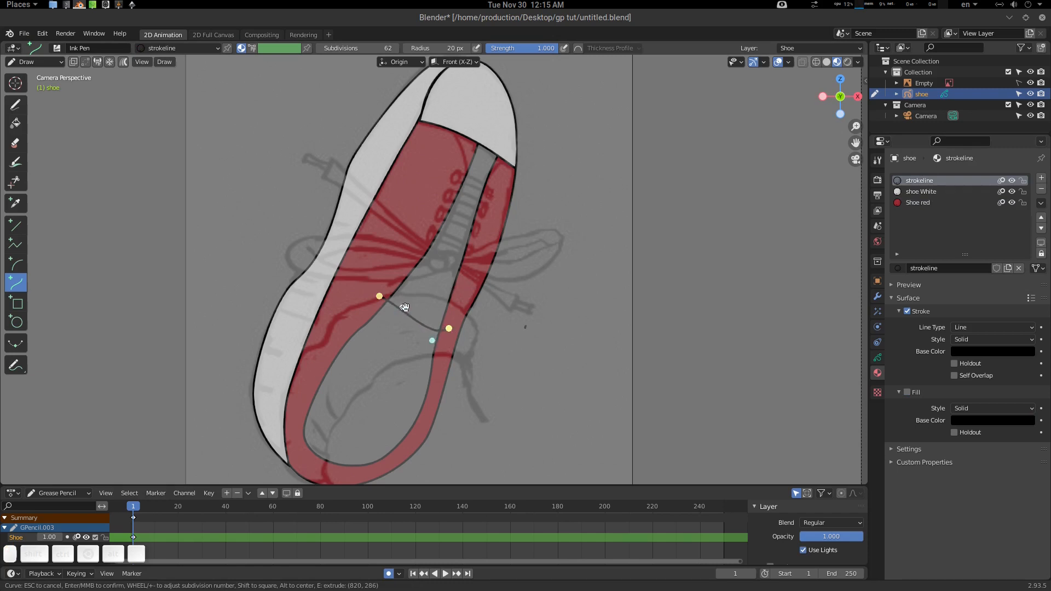
pyautogui.moveTo(404, 307); pyautogui.dragTo(397, 334)
pyautogui.moveTo(449, 328); pyautogui.dragTo(453, 326)
pyautogui.moveTo(396, 335); pyautogui.dragTo(390, 331)
# Step: Extend the curve into the full tongue outline, up the right side, across the toe cap and down an outward-bowed left side
pyautogui.press('e')
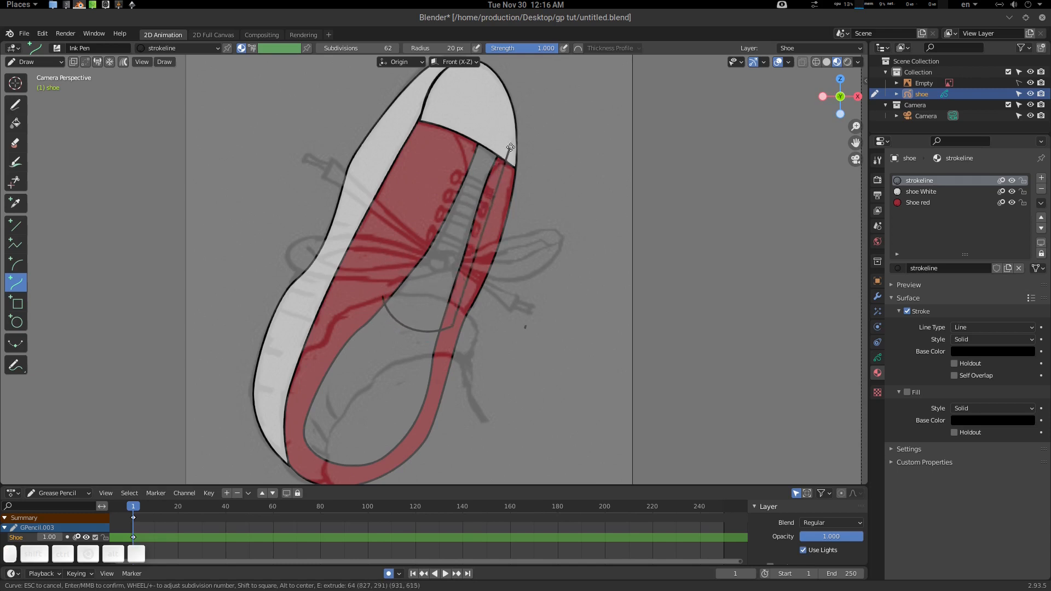
pyautogui.press('e')
pyautogui.press('e')
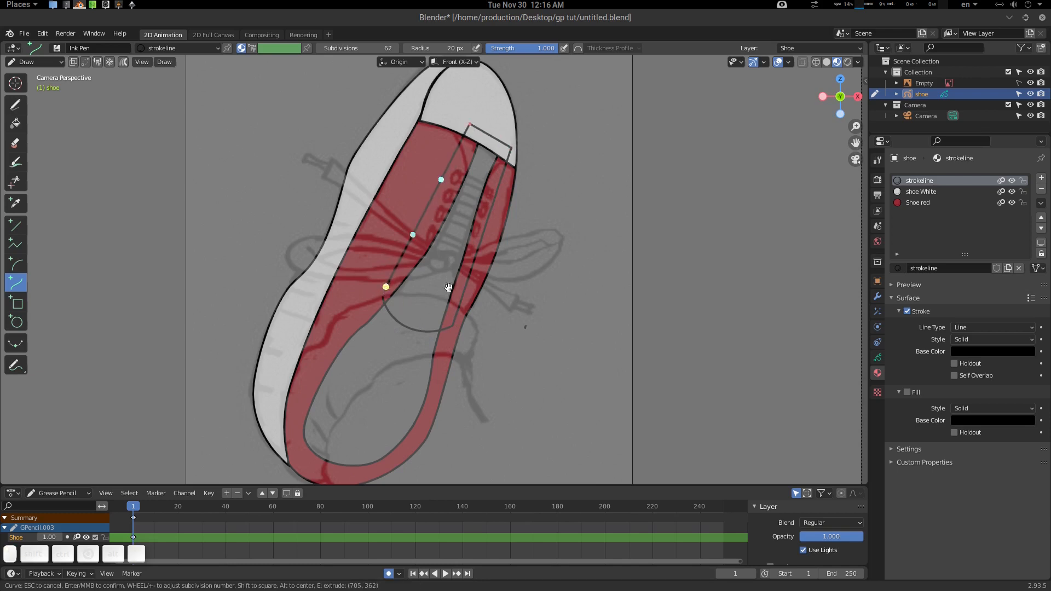
pyautogui.press('Tab')
pyautogui.click(387, 289)
pyautogui.moveTo(414, 235); pyautogui.dragTo(390, 220)
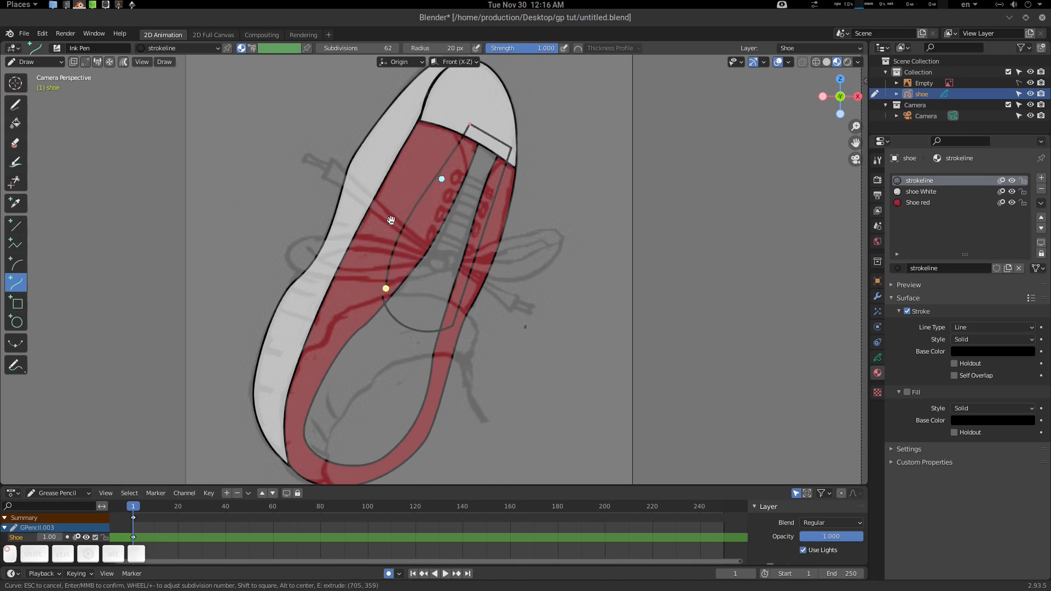
pyautogui.moveTo(441, 180); pyautogui.dragTo(421, 162)
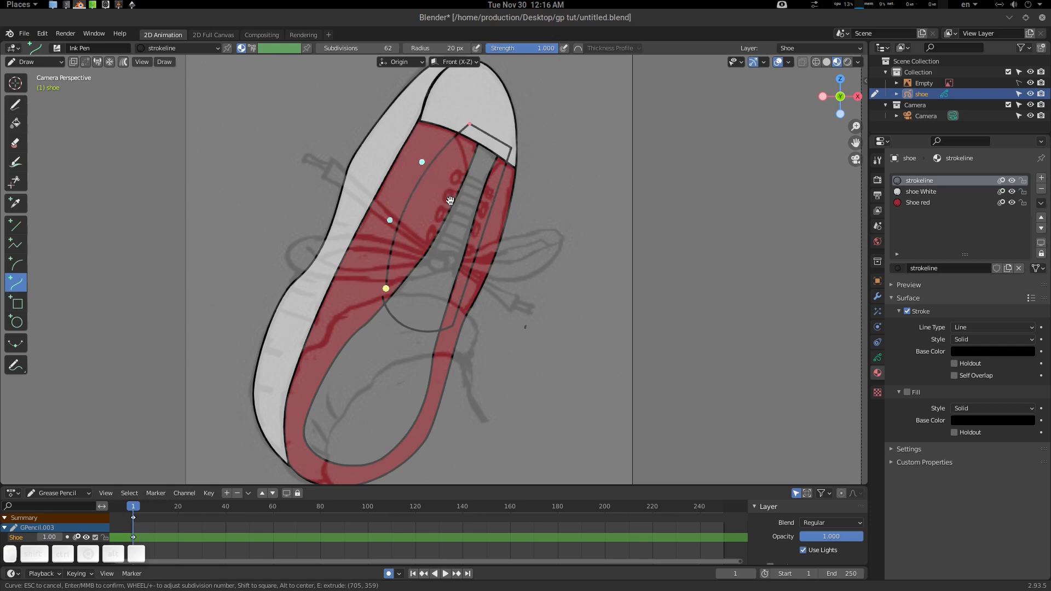
pyautogui.hotkey('ctrl', 'z')
pyautogui.press('Return')
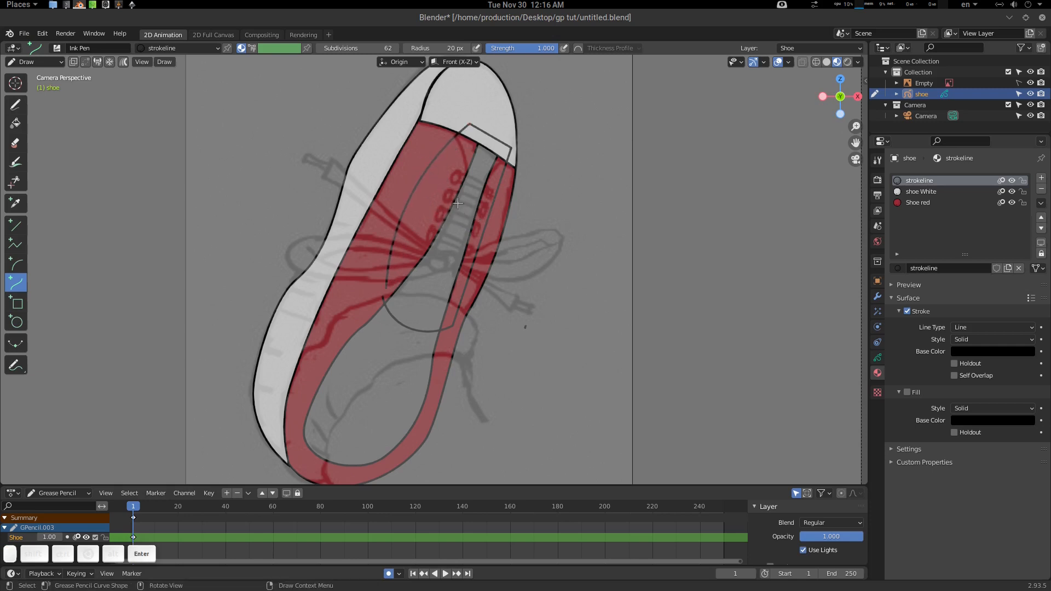
# Step: In Edit Mode, select the end points at the tongue outline's lower left corner and close the stroke
pyautogui.press('Tab')
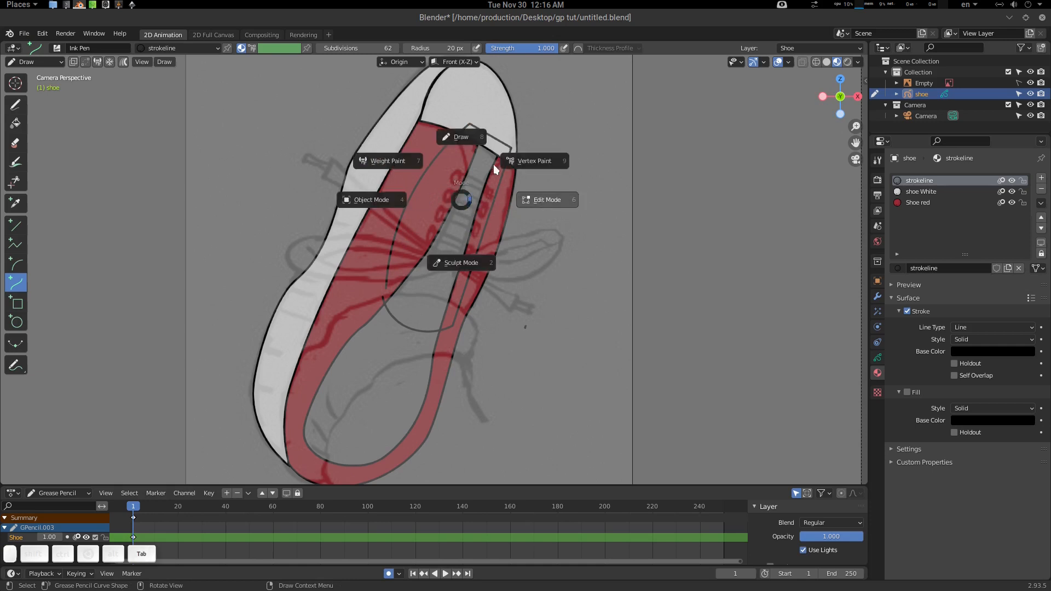
pyautogui.click(545, 197)
pyautogui.click(492, 225)
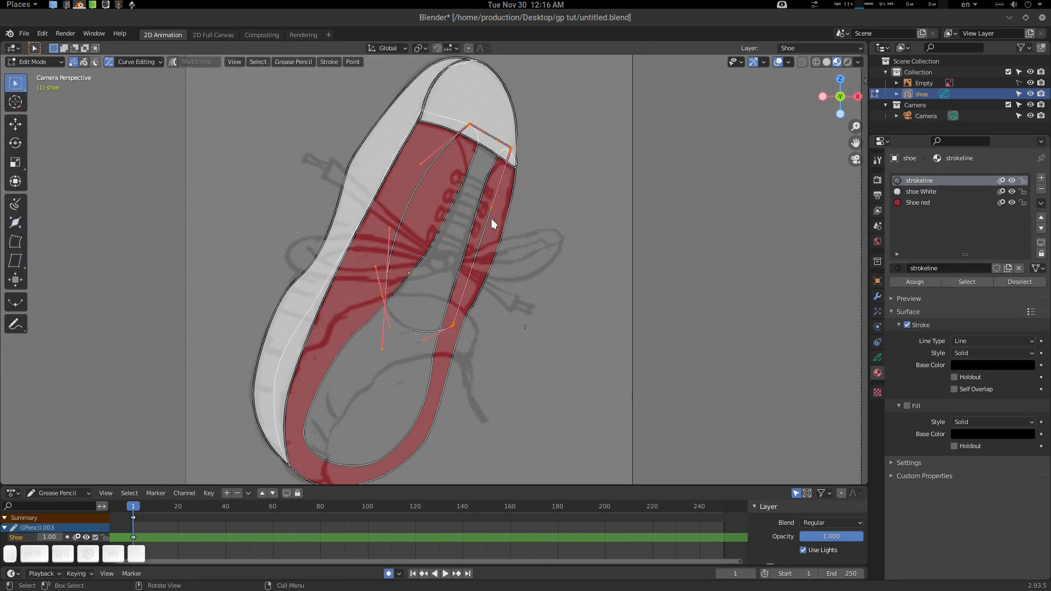
pyautogui.click(495, 213)
pyautogui.moveTo(491, 206); pyautogui.dragTo(501, 216)
pyautogui.click(491, 206)
pyautogui.click(390, 277)
pyautogui.keyDown('ctrl'); pyautogui.moveTo(388, 290); pyautogui.dragTo(481, 252, button='middle'); pyautogui.keyUp('ctrl')
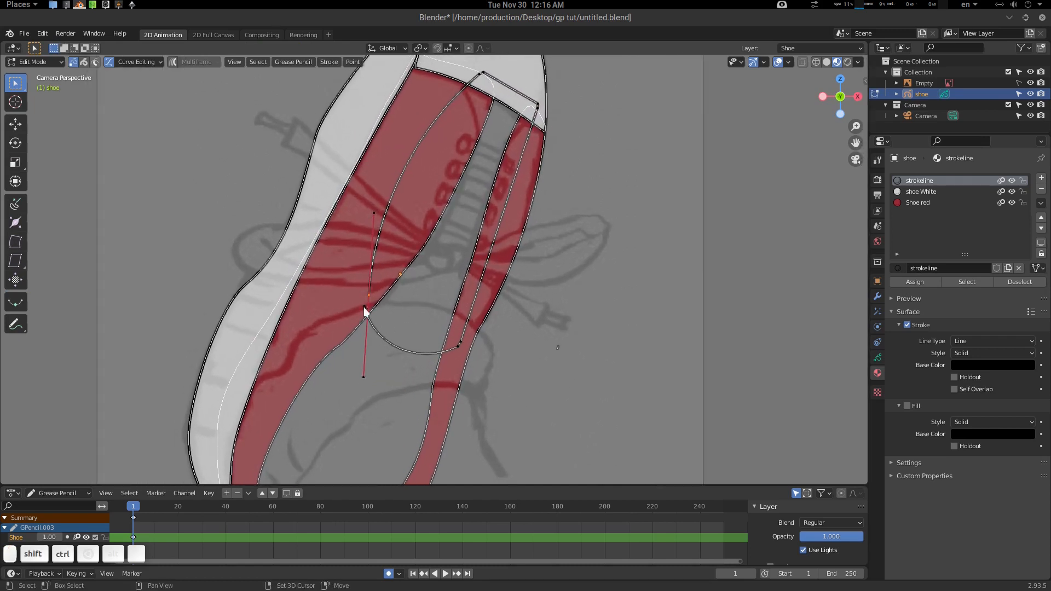
pyautogui.keyDown('shift'); pyautogui.click(364, 306); pyautogui.keyUp('shift')
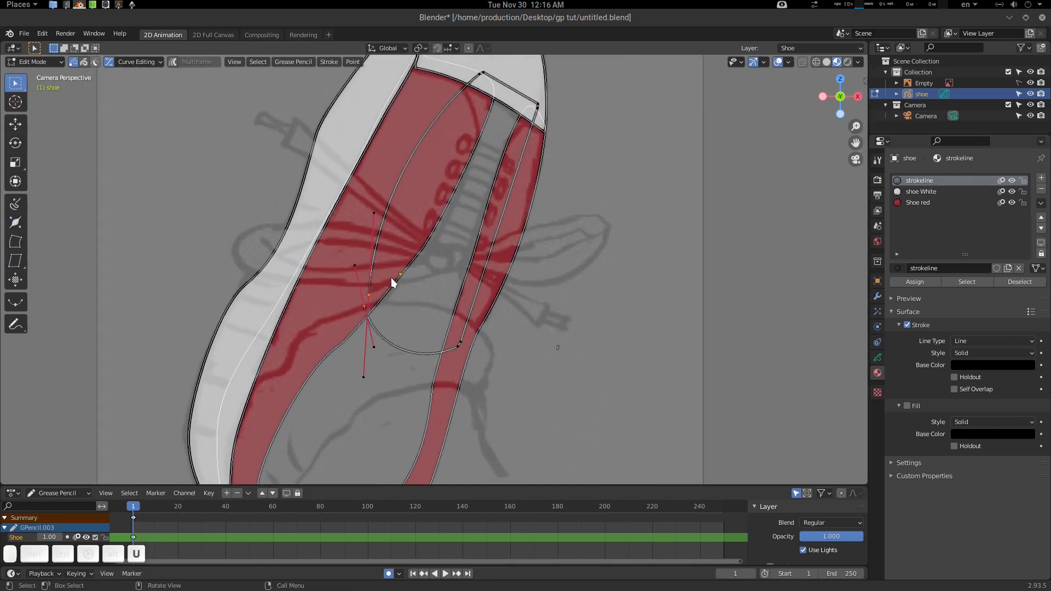
pyautogui.press('u')
pyautogui.press('f')
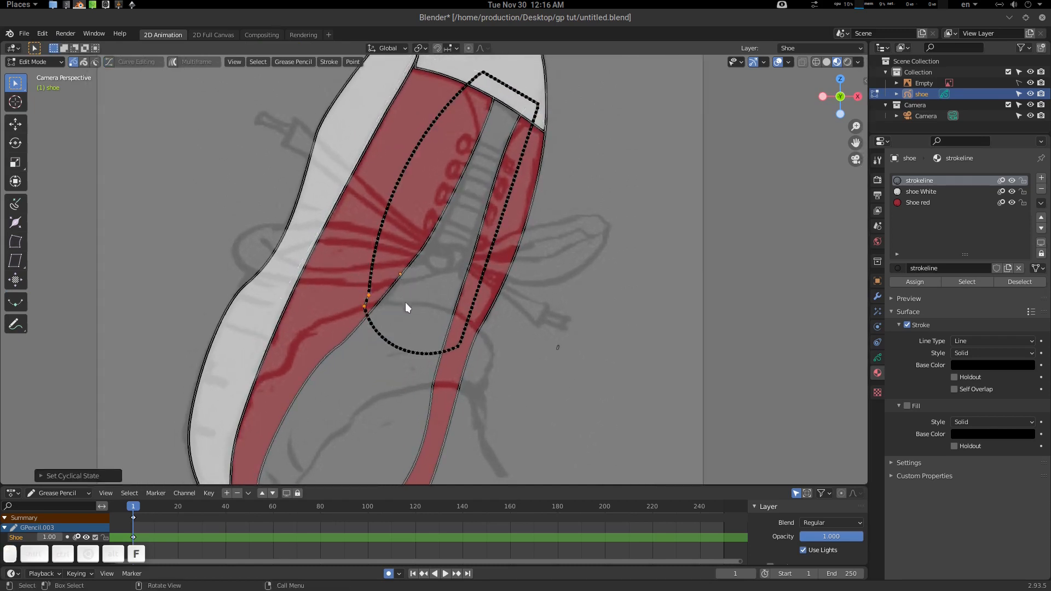
# Step: Re-enable curve editing on the tongue outline and rotate the handle at its lower left corner by about 10.6°
pyautogui.click(367, 306)
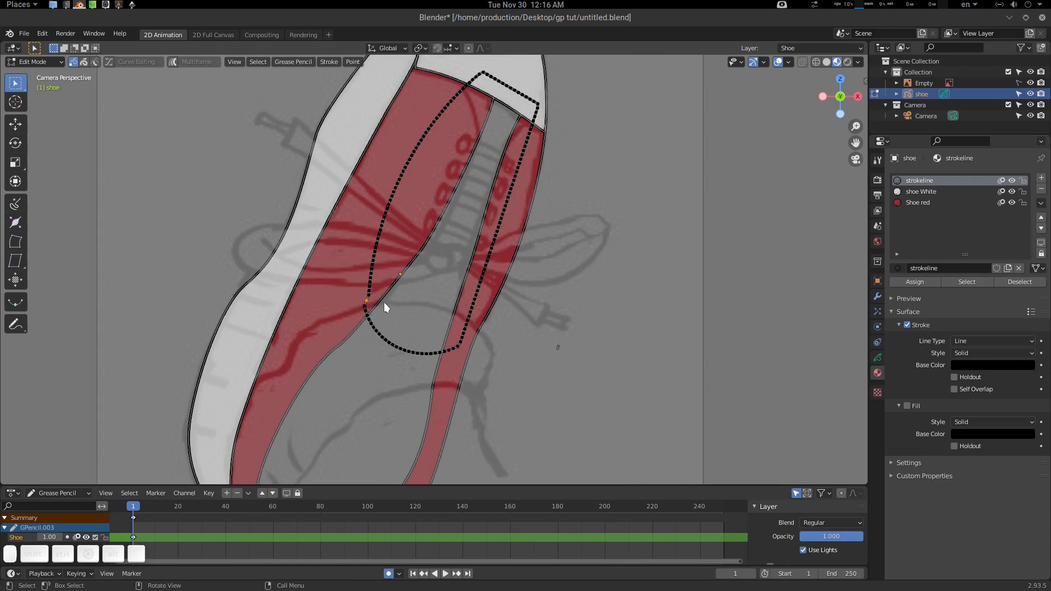
pyautogui.press('u')
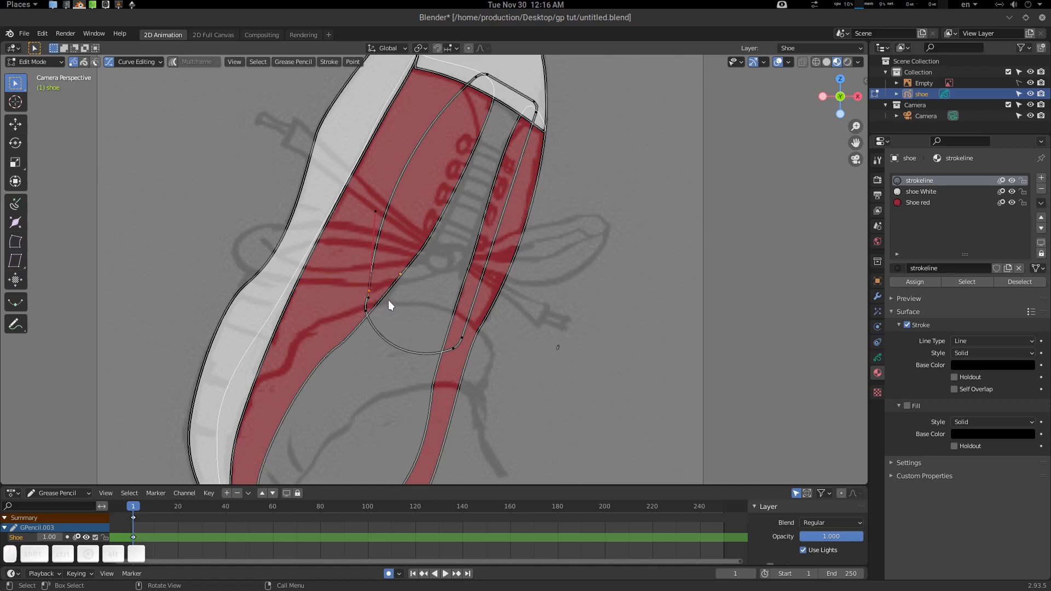
pyautogui.hotkey('ctrl', 'Tab')
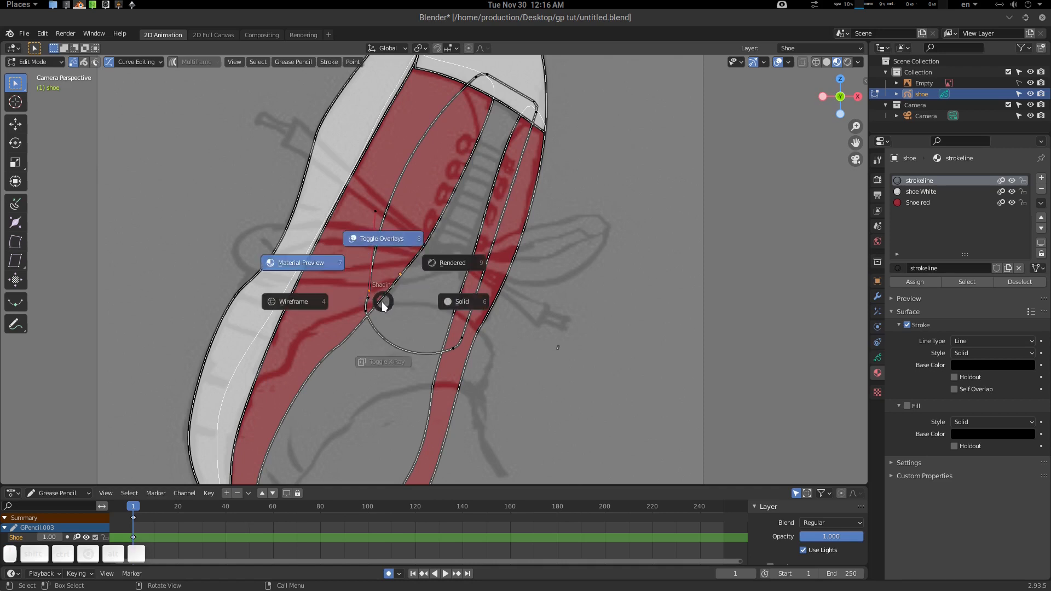
pyautogui.press('Escape')
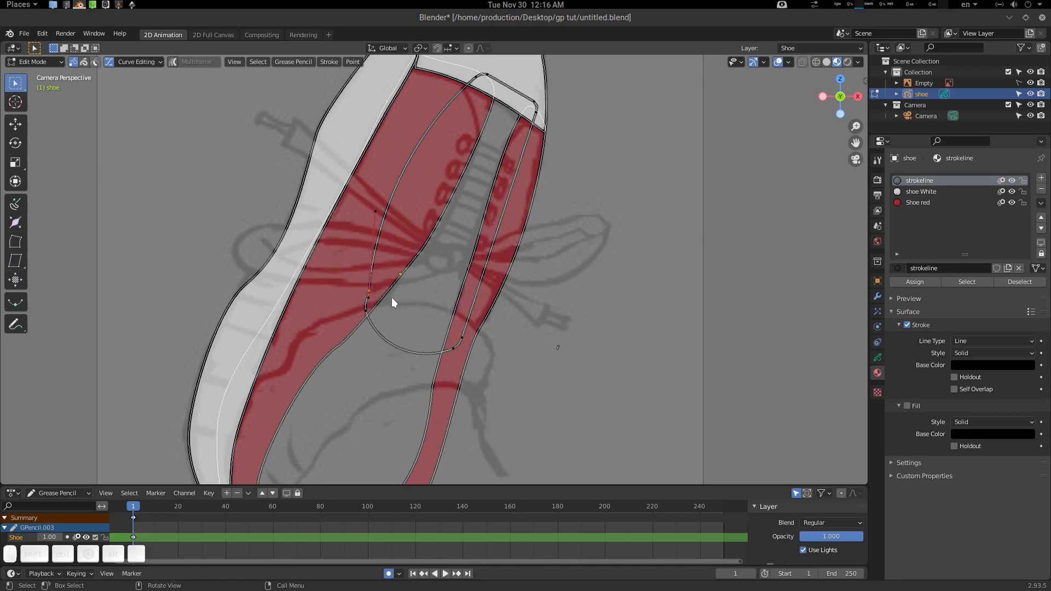
pyautogui.press('r')
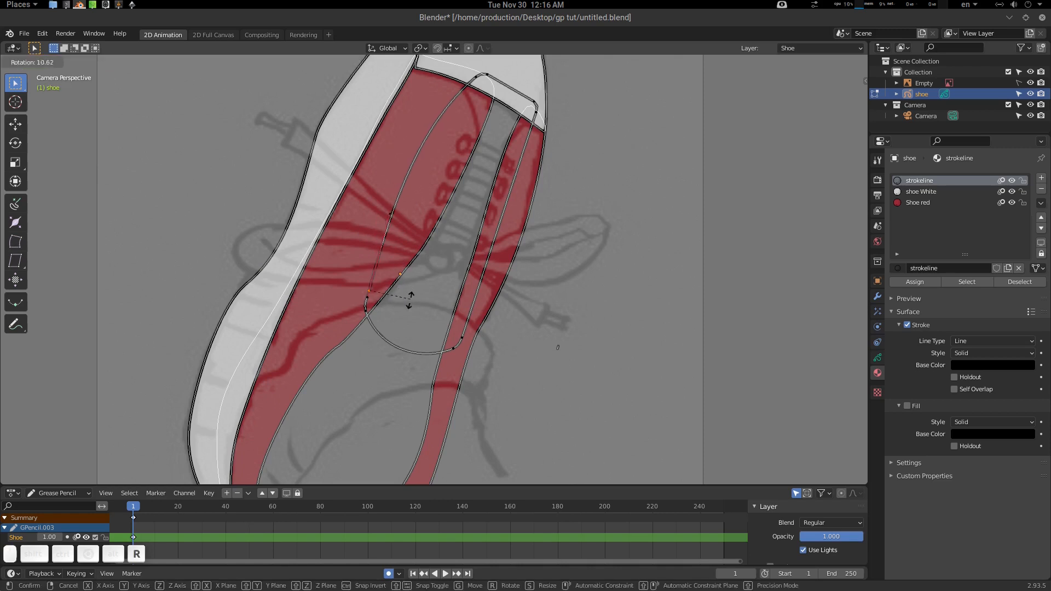
pyautogui.click(407, 299)
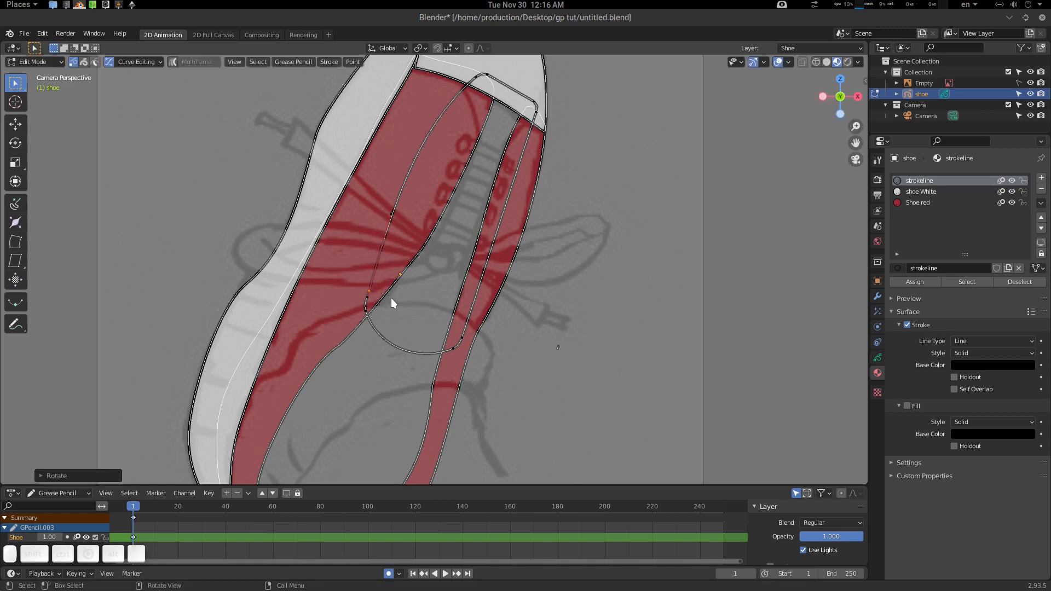
# Step: Bow the tongue outline's right side outward over the narrow red panel by moving its curve handles
pyautogui.press('g')
pyautogui.click(461, 340)
pyautogui.keyDown('shift'); pyautogui.moveTo(537, 128); pyautogui.dragTo(520, 200, button='middle'); pyautogui.keyUp('shift')
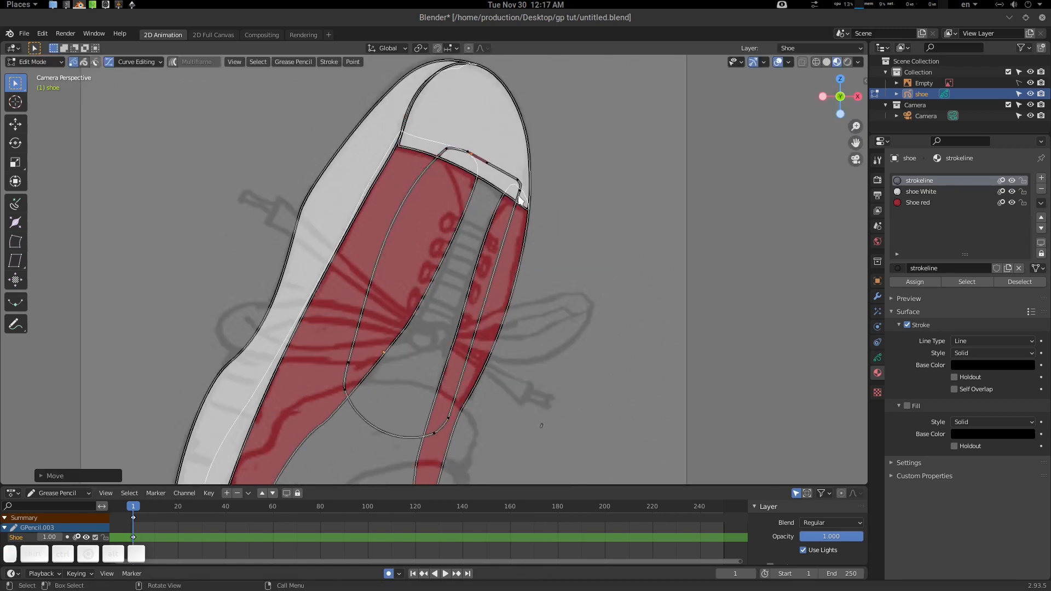
pyautogui.press('g')
pyautogui.click(480, 373)
# Step: Widen the tongue outline's left side and move its lower left corner outward over the wide red panel
pyautogui.press('g')
pyautogui.click(395, 204)
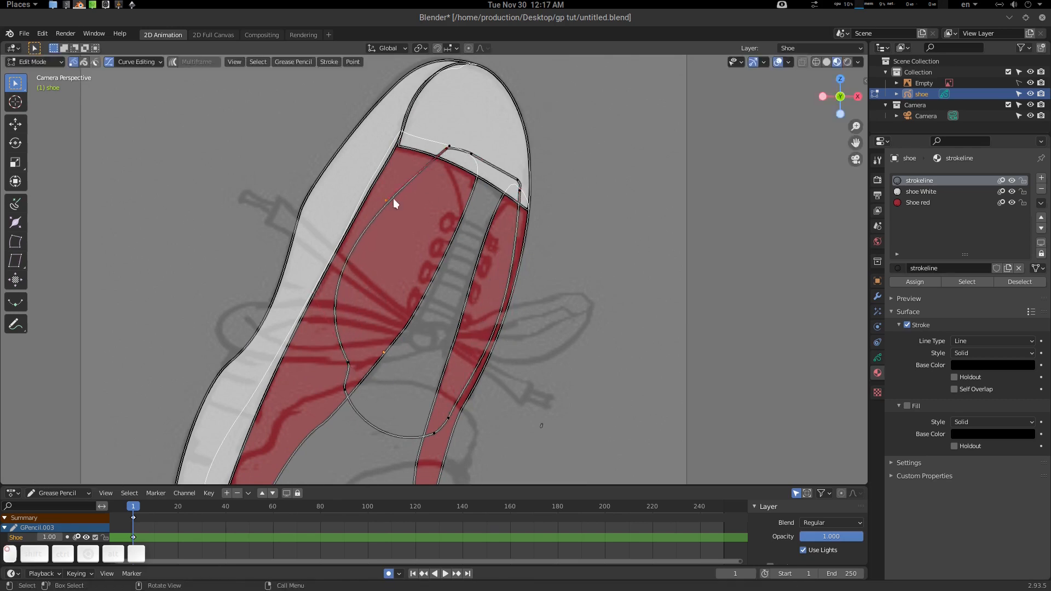
pyautogui.press('g')
pyautogui.click(386, 230)
pyautogui.press('g')
pyautogui.click(306, 356)
pyautogui.press('g')
pyautogui.click(330, 436)
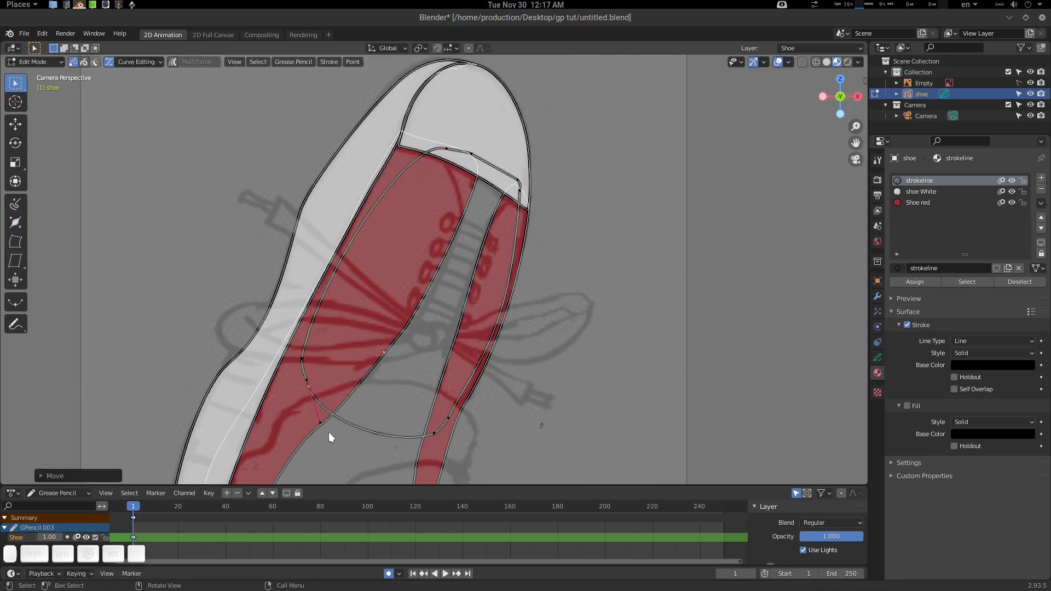
pyautogui.press('g')
pyautogui.click(465, 159)
pyautogui.scroll(-3, 451, 307)
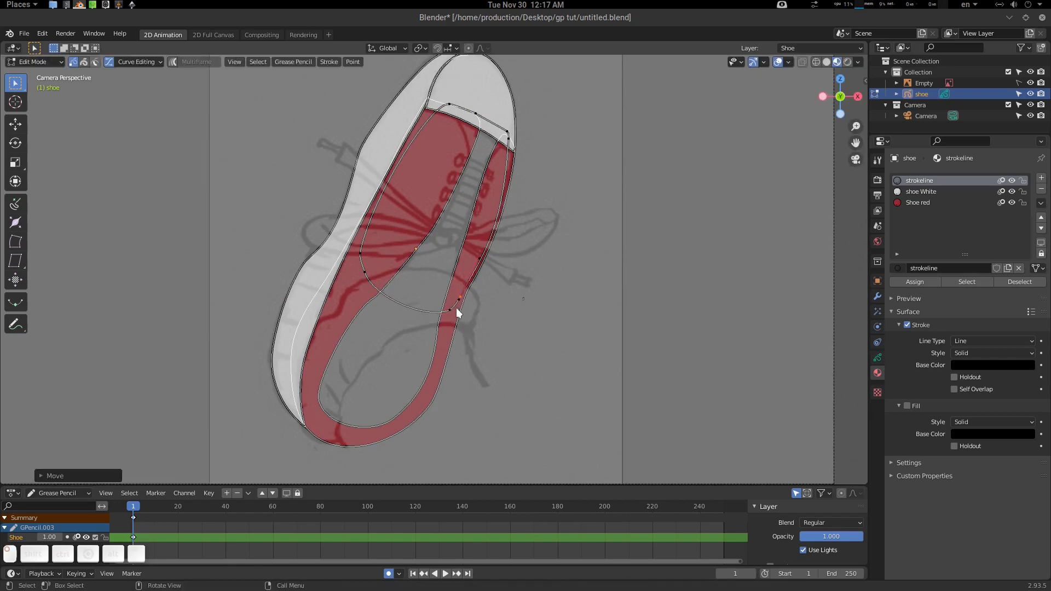
pyautogui.keyDown('ctrl'); pyautogui.moveTo(459, 217); pyautogui.dragTo(470, 239, button='middle'); pyautogui.keyUp('ctrl')
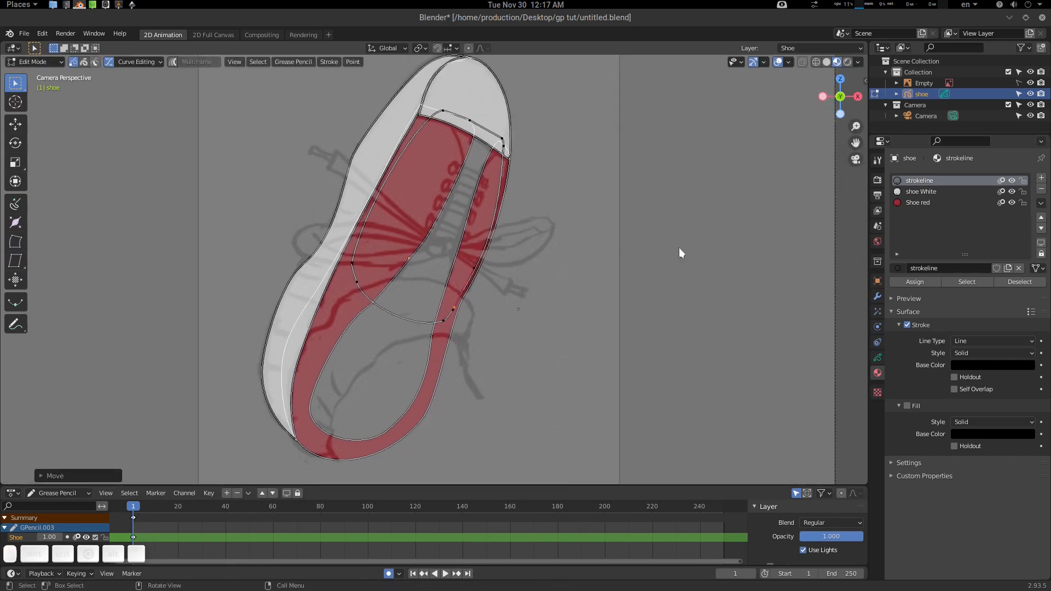
# Step: Add a new material to the shoe object and name it Dark Red
pyautogui.click(908, 283)
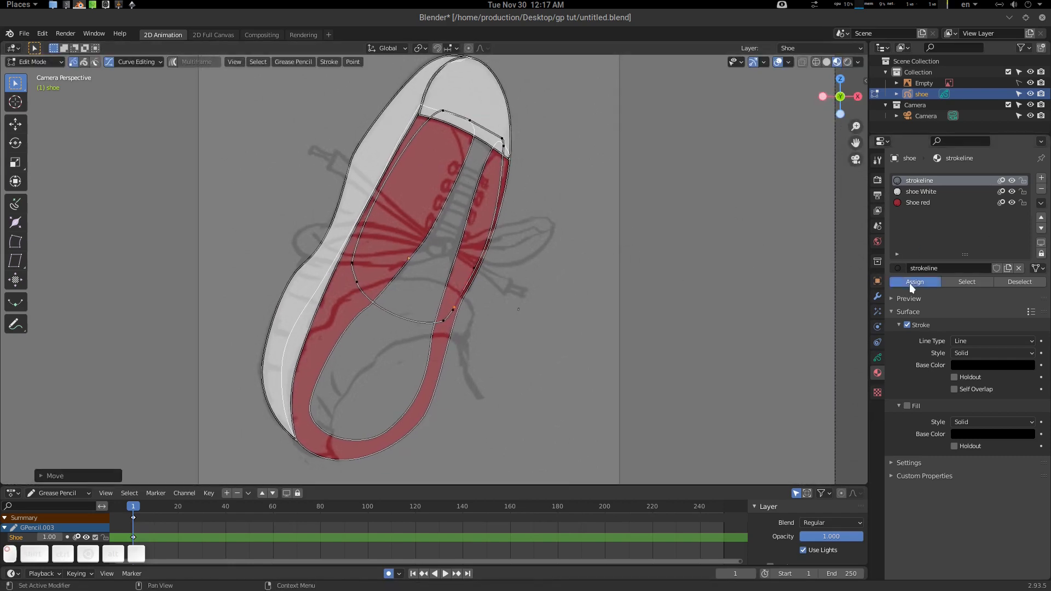
pyautogui.click(1041, 179)
pyautogui.click(968, 266)
pyautogui.doubleClick(940, 268)
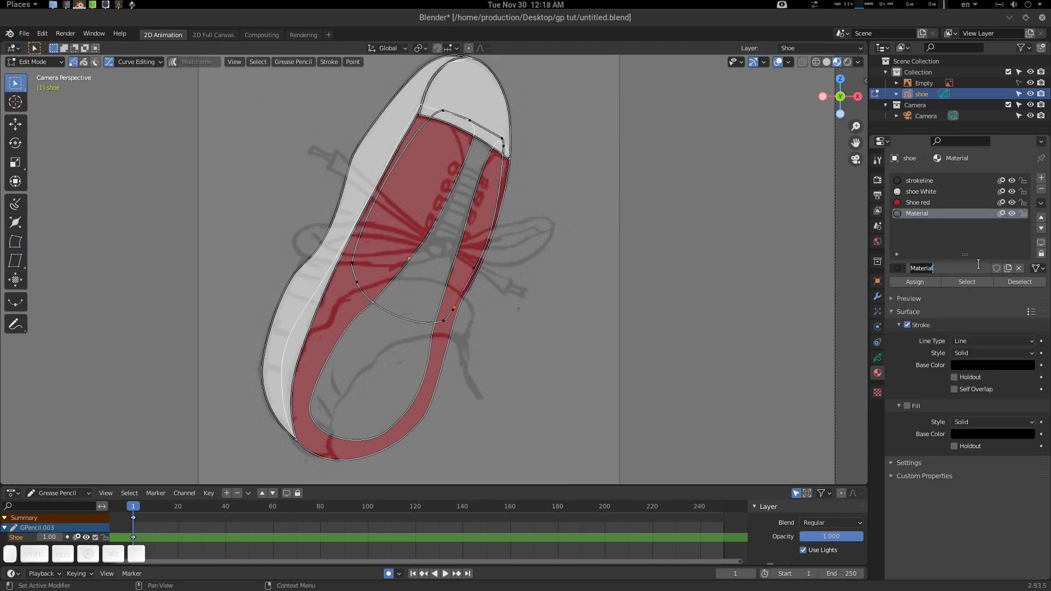
pyautogui.write('Dark Red')
pyautogui.press('Return')
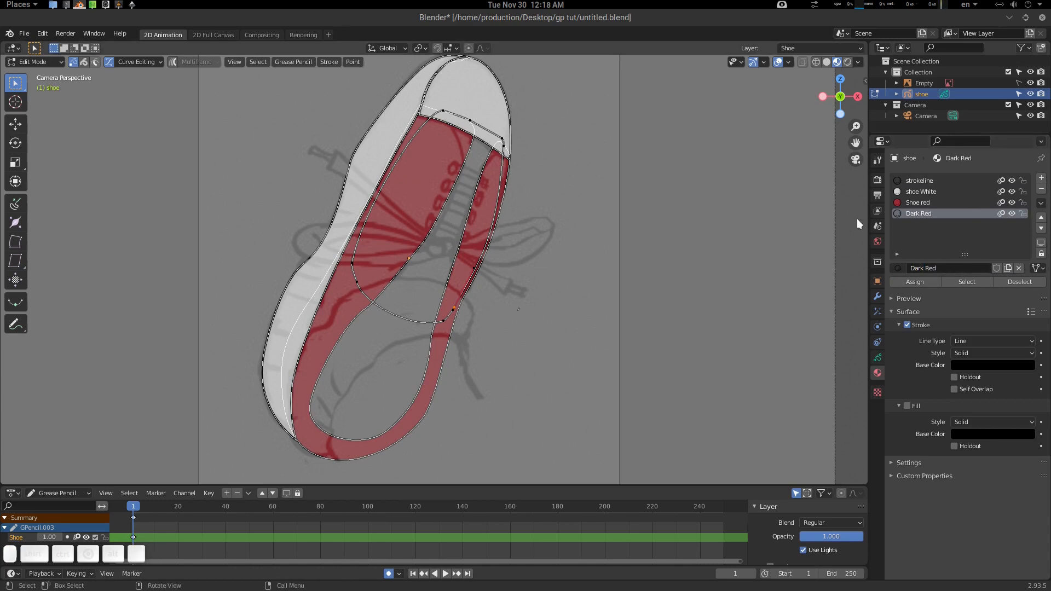
# Step: Enable Fill on the Dark Red material and set its fill base color to a dark red
pyautogui.click(907, 406)
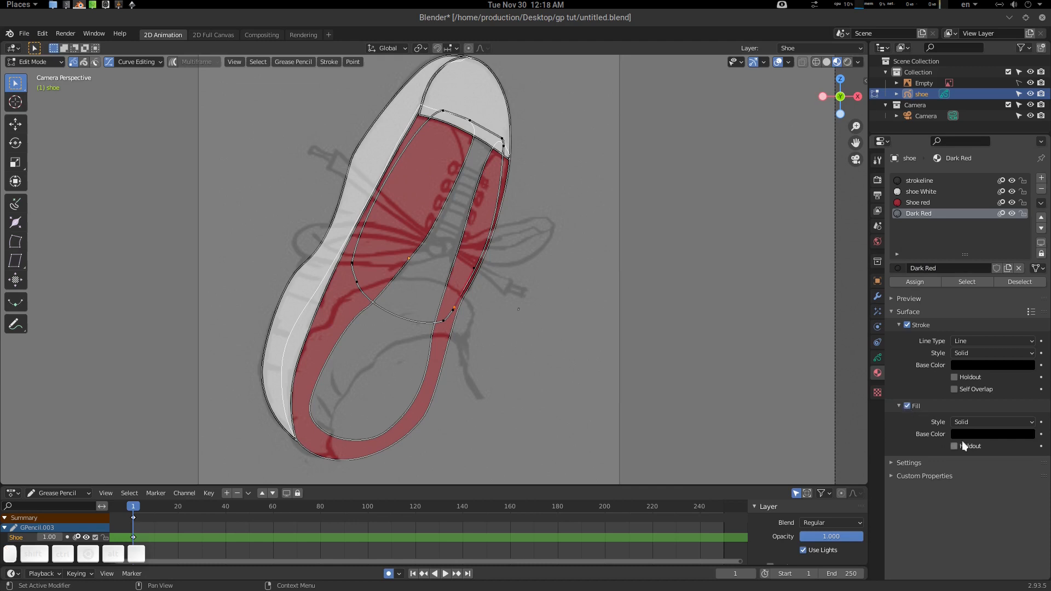
pyautogui.click(977, 434)
pyautogui.moveTo(1027, 343); pyautogui.dragTo(1017, 333)
pyautogui.click(976, 351)
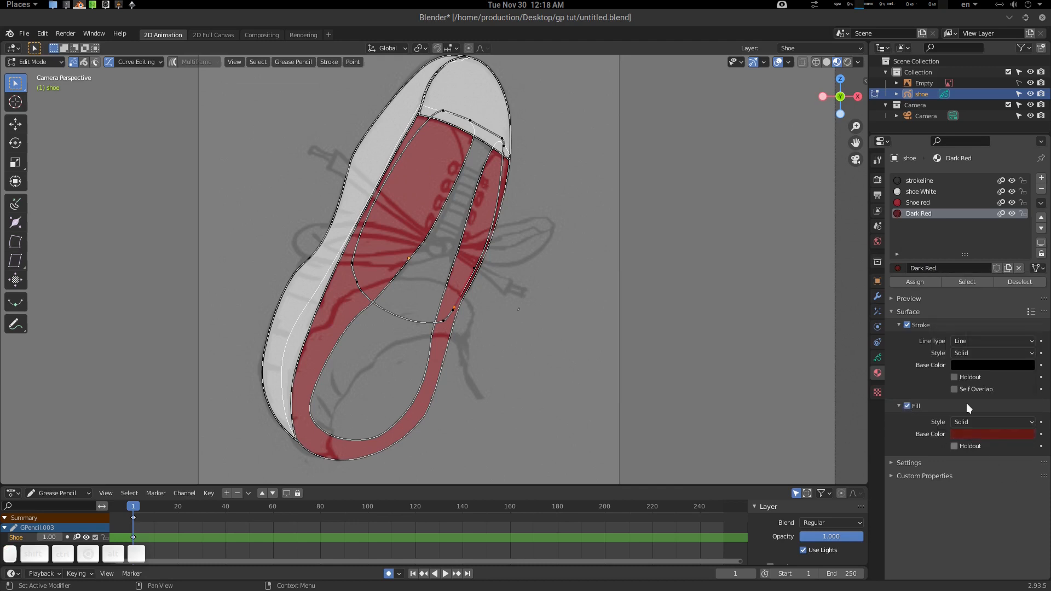
# Step: Select the entire tongue stroke and assign the Dark Red material to it
pyautogui.moveTo(482, 273); pyautogui.dragTo(570, 276)
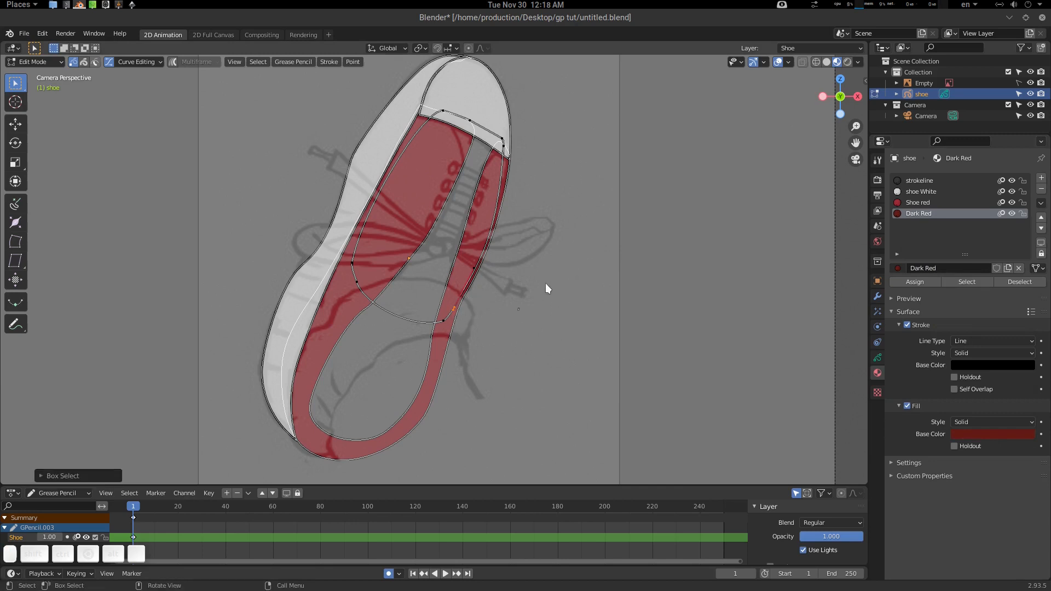
pyautogui.press('l')
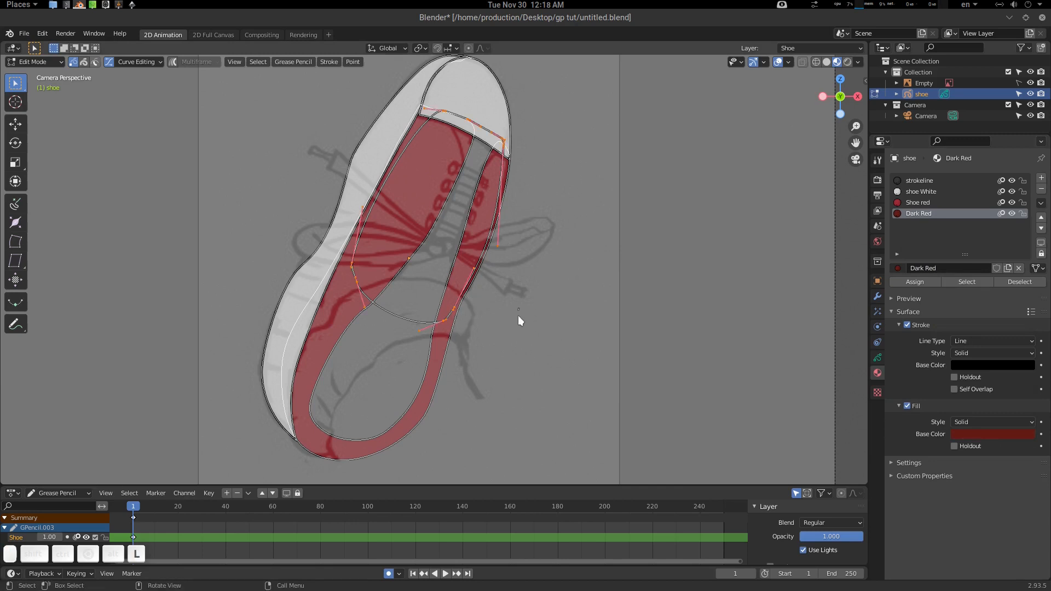
pyautogui.click(919, 281)
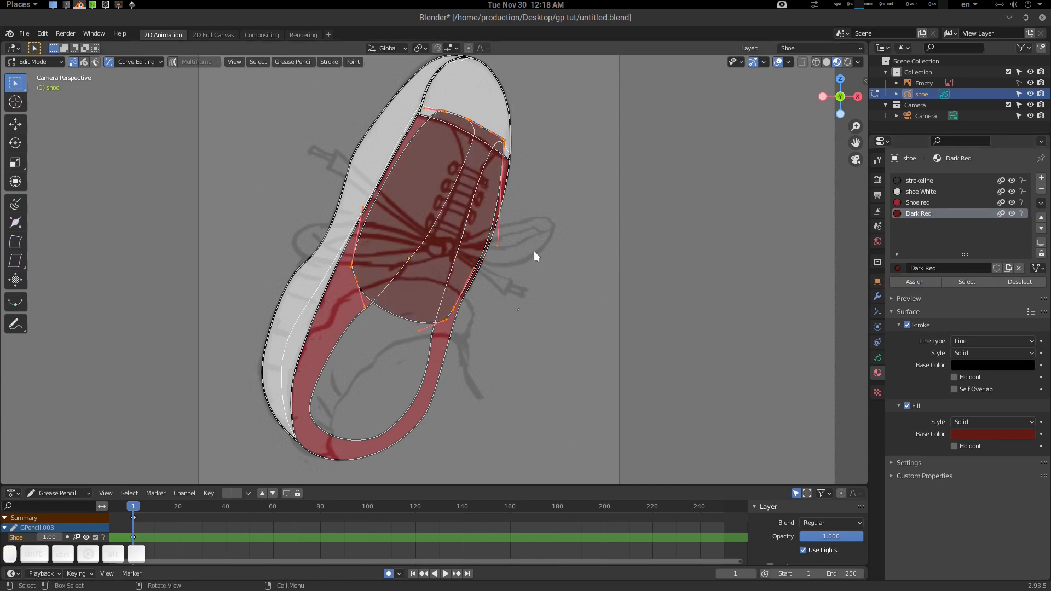
# Step: Hide the overlays and send the tongue backward until it sits behind the white toe cap and both red panels
pyautogui.press('z')
pyautogui.click(544, 184)
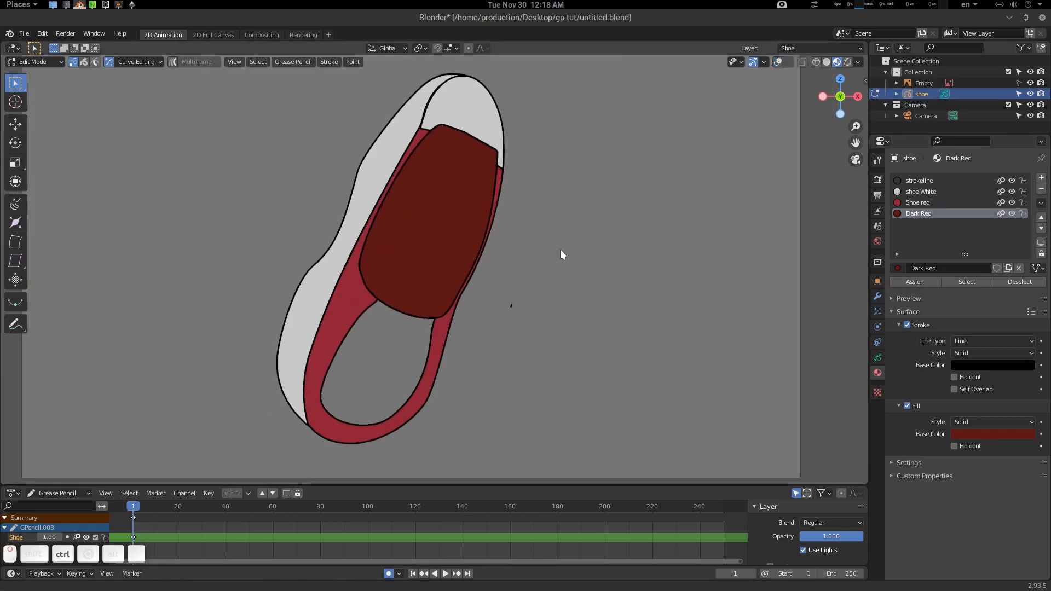
pyautogui.scroll(1, 520, 257)
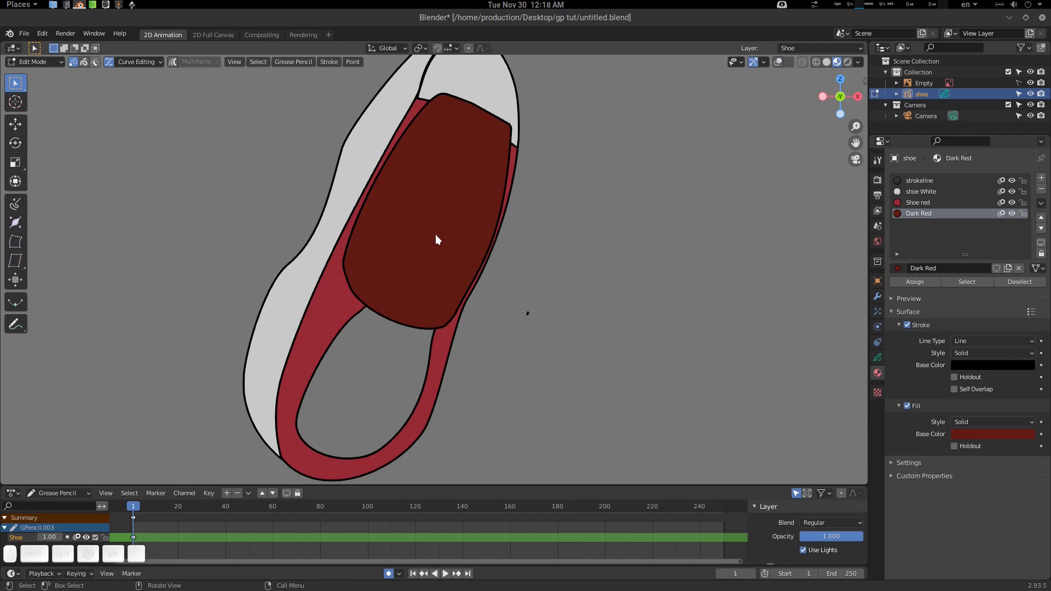
pyautogui.press('q')
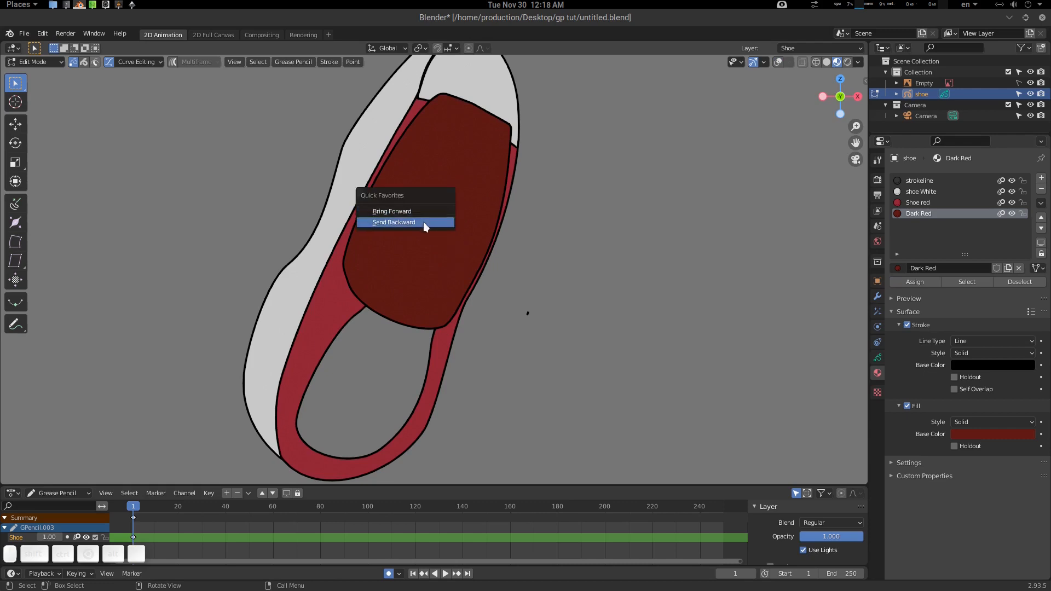
pyautogui.click(428, 223)
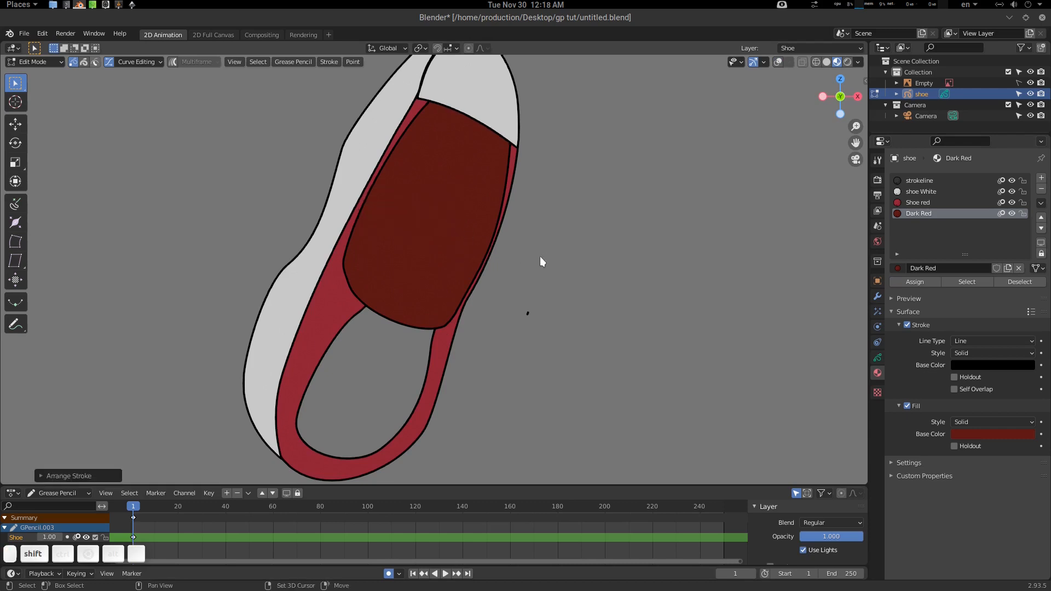
pyautogui.hotkey('shift', 'r')
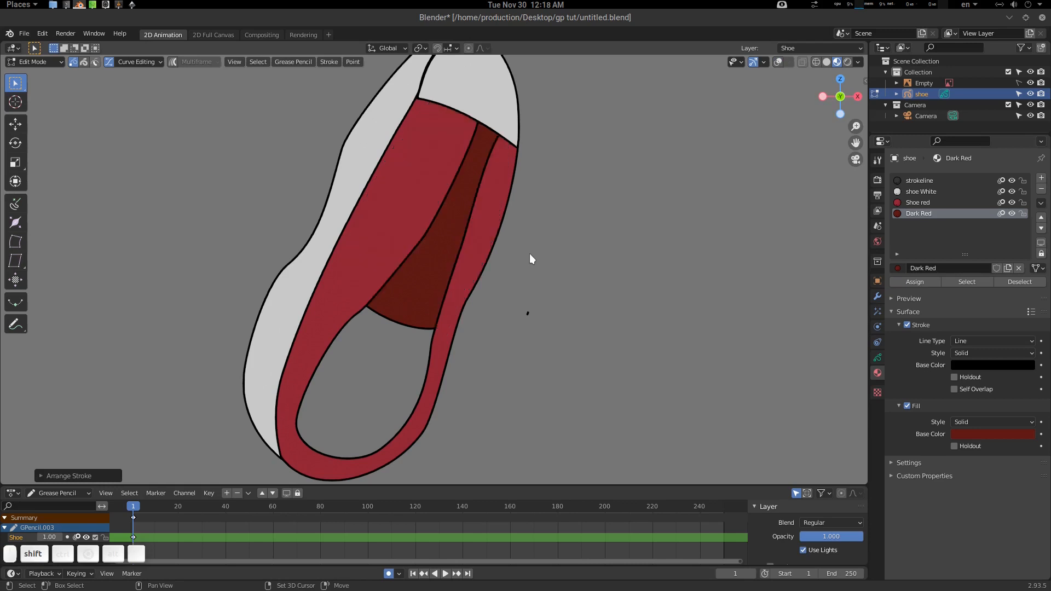
pyautogui.moveTo(499, 239)
pyautogui.keyDown('ctrl'); pyautogui.mouseDown(button='middle')
pyautogui.moveTo(456, 272)
pyautogui.moveTo(491, 256)
pyautogui.moveTo(483, 288)
pyautogui.mouseUp(button='middle'); pyautogui.keyUp('ctrl')
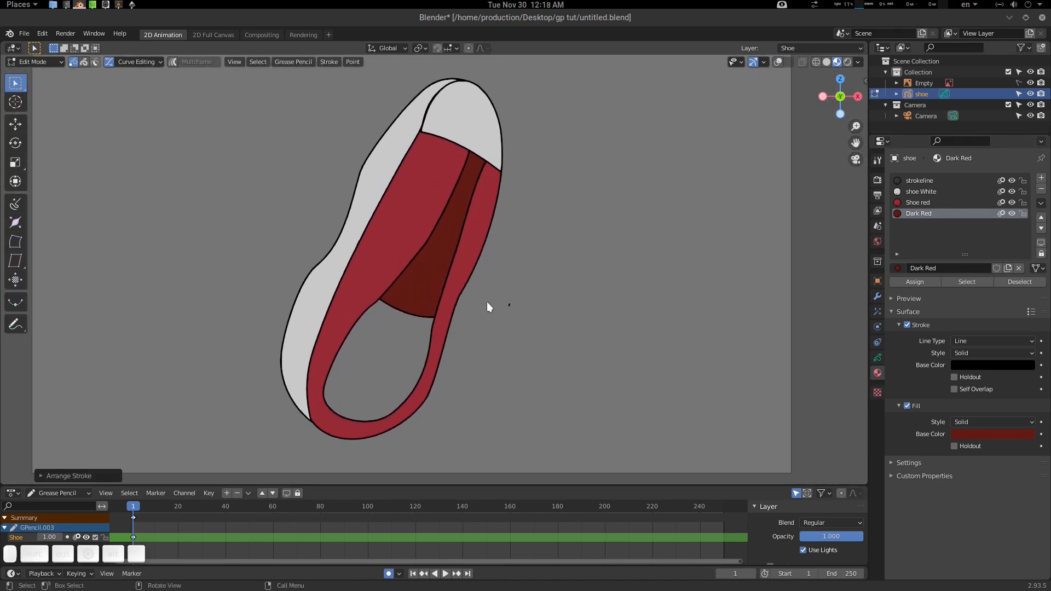
# Step: In Draw mode, draw a curve outline with the strokeline material around the inside of the shoe, from the white sole around toe and heel
pyautogui.press('Tab')
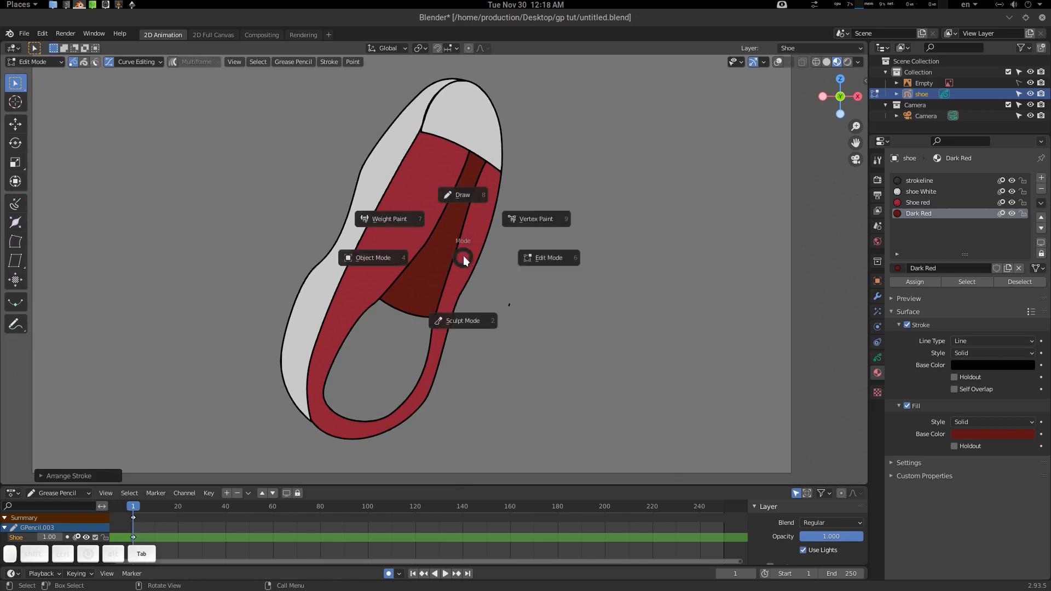
pyautogui.click(471, 202)
pyautogui.moveTo(485, 239)
pyautogui.keyDown('ctrl'); pyautogui.mouseDown(button='middle')
pyautogui.moveTo(469, 247)
pyautogui.moveTo(502, 155)
pyautogui.mouseUp(button='middle'); pyautogui.keyUp('ctrl')
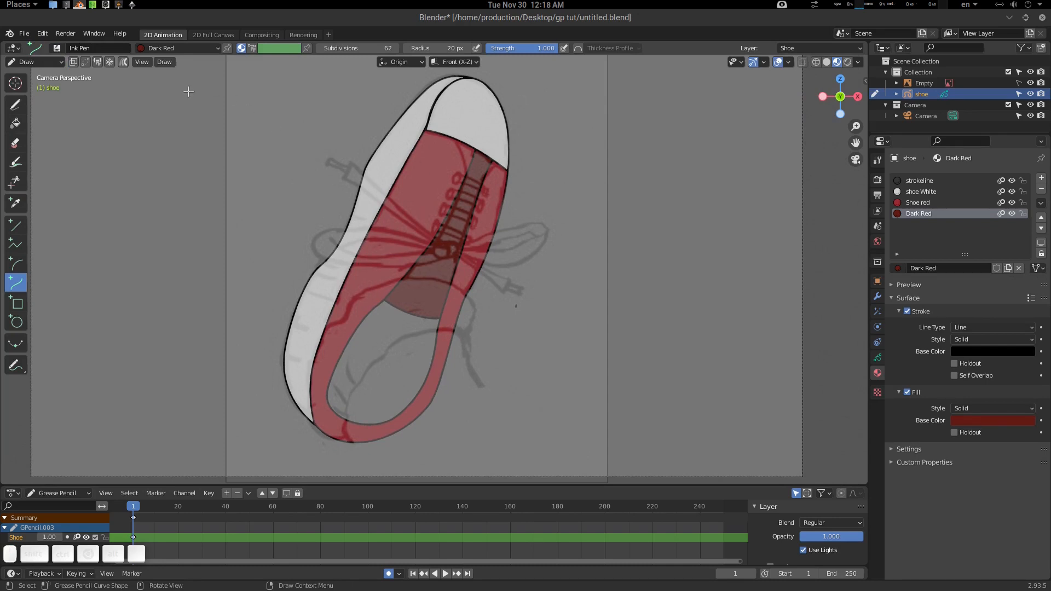
pyautogui.moveTo(302, 349); pyautogui.dragTo(432, 93)
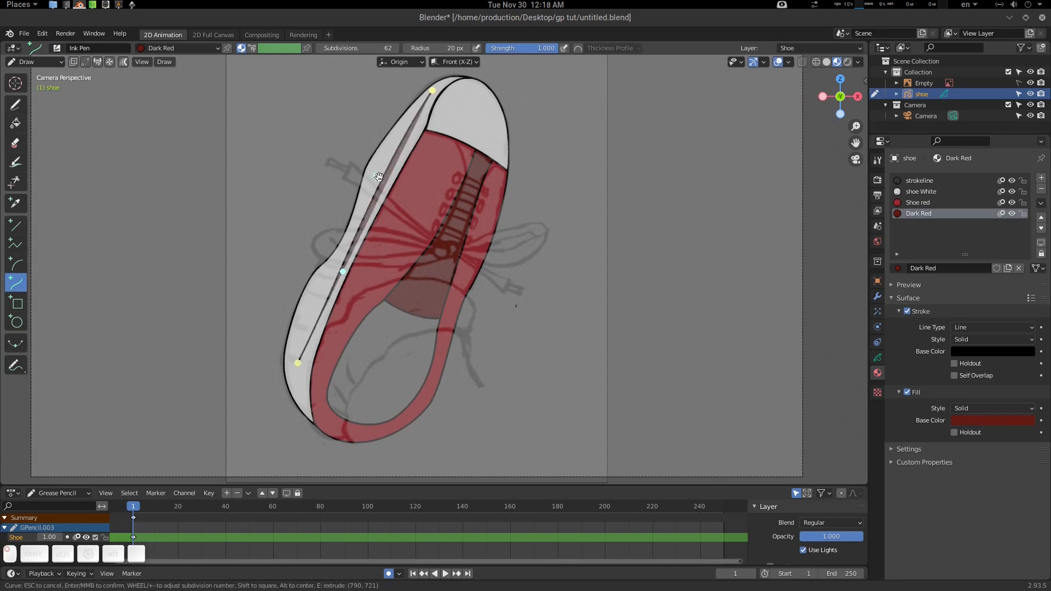
pyautogui.press('e')
pyautogui.press('e')
pyautogui.press('e')
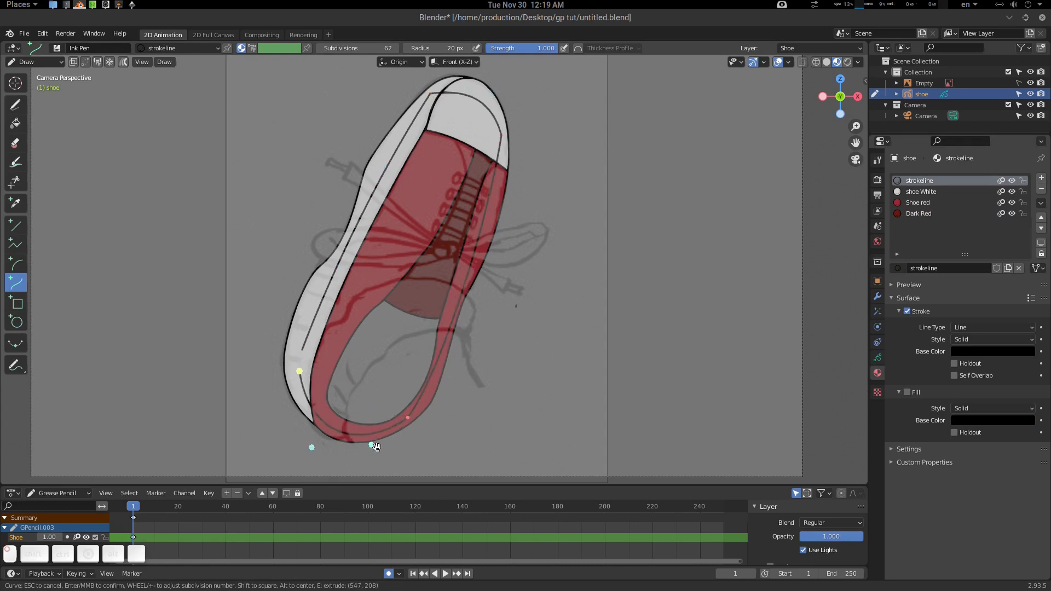
pyautogui.press('Return')
# Step: Select the entire new inner outline in Edit Mode and close it
pyautogui.press('Tab')
pyautogui.press('l')
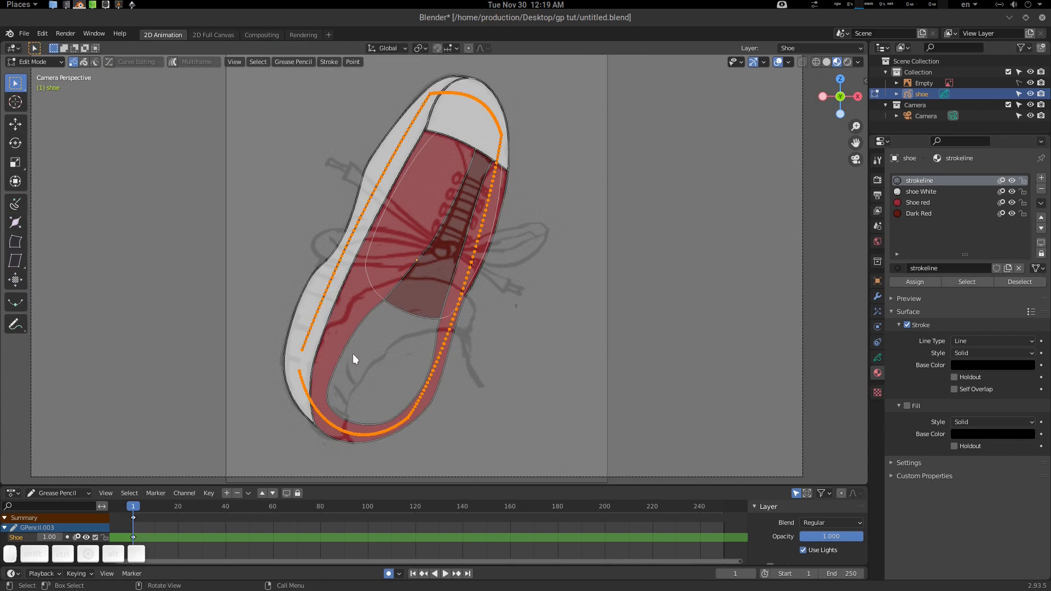
pyautogui.press('f')
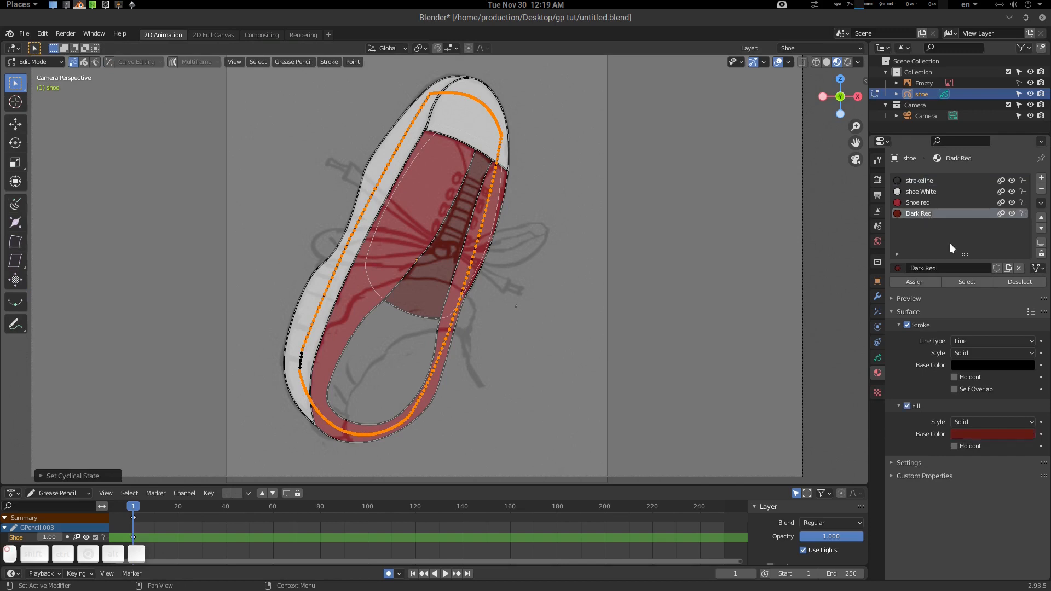
# Step: Add a new material to the shoe object and name it Daker Red
pyautogui.click(924, 214)
pyautogui.click(1041, 178)
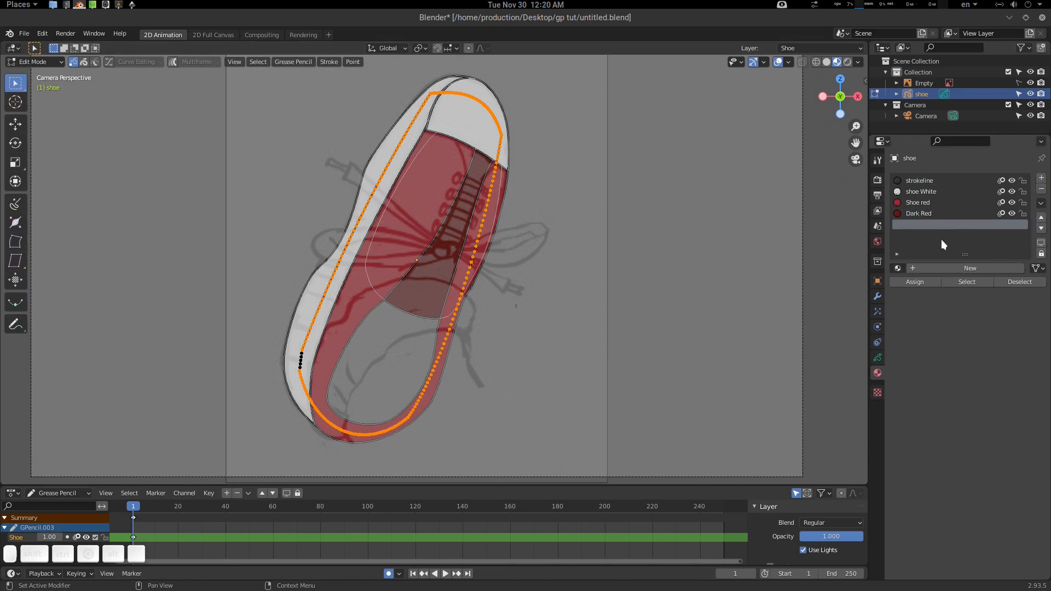
pyautogui.click(965, 267)
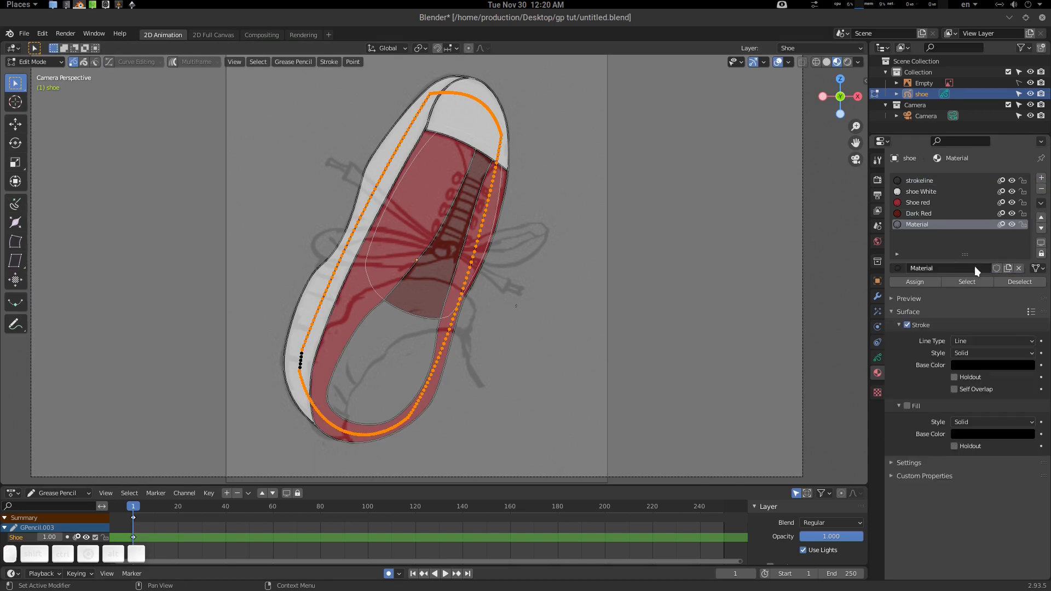
pyautogui.doubleClick(954, 267)
pyautogui.write('D')
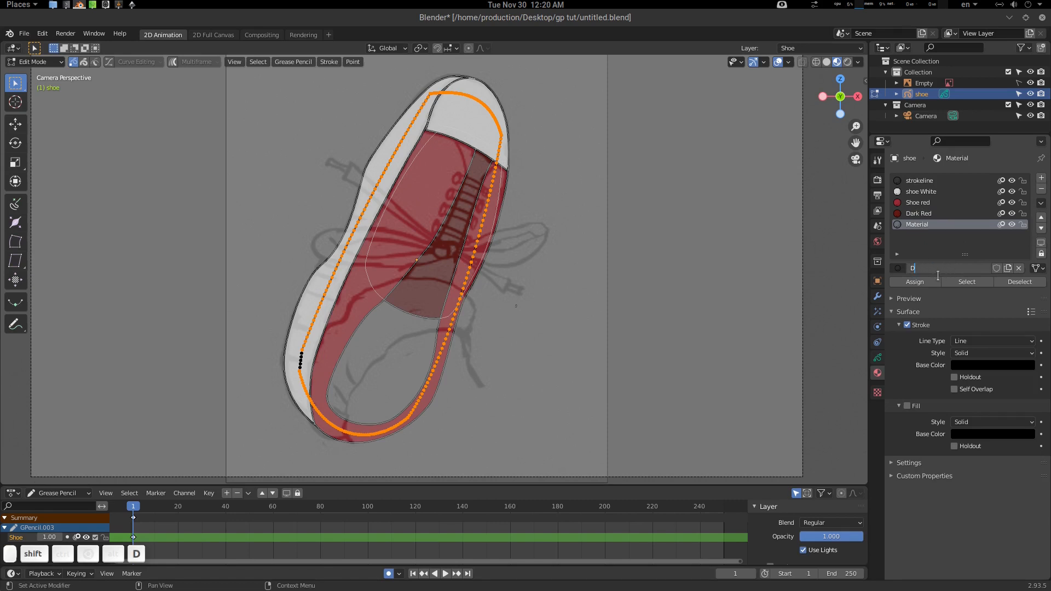
pyautogui.write('aker Re')
pyautogui.write('d')
pyautogui.press('Return')
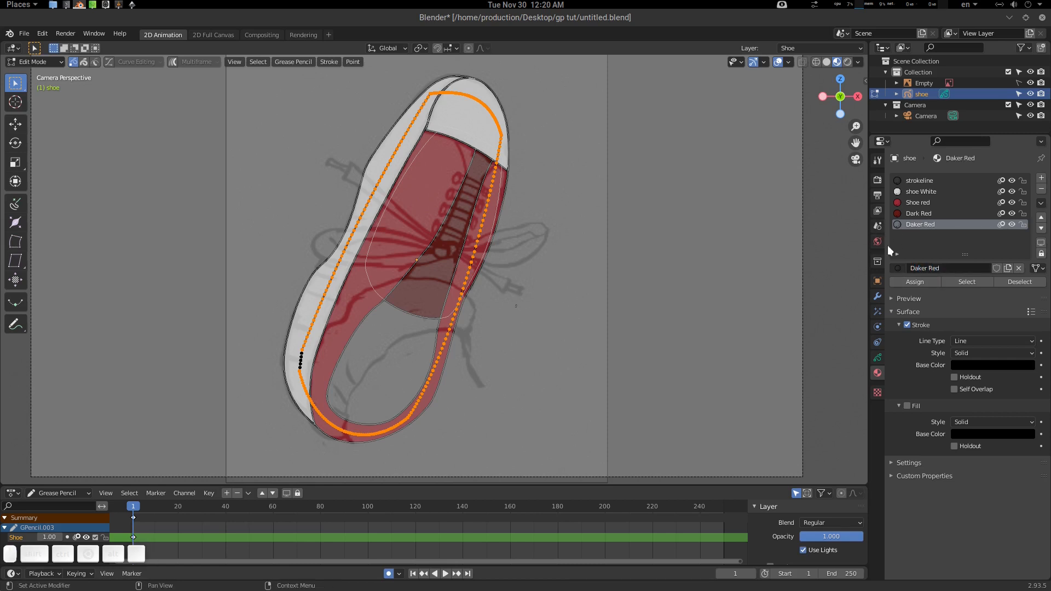
# Step: Enable Fill on Daker Red with a darker version of the Dark Red fill color and assign the material to the inner outline
pyautogui.click(907, 406)
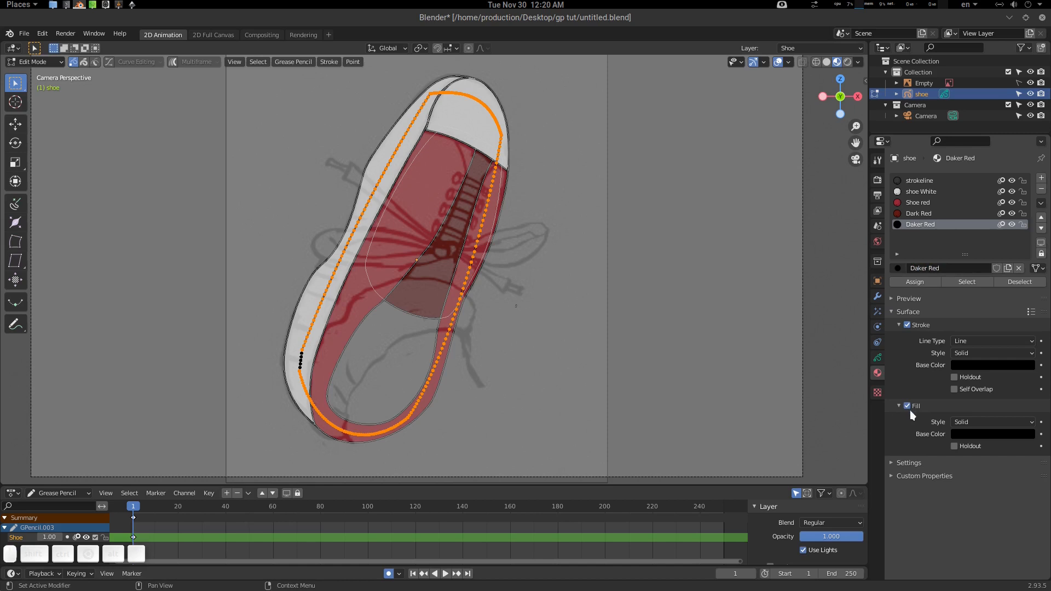
pyautogui.click(983, 434)
pyautogui.click(925, 213)
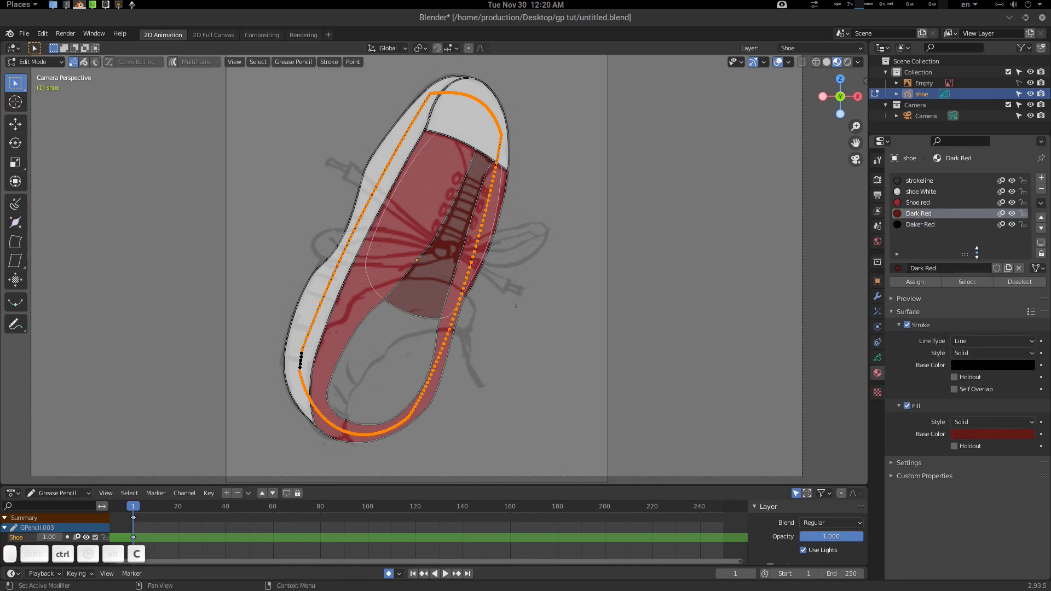
pyautogui.click(925, 224)
pyautogui.hotkey('ctrl', 'v')
pyautogui.click(986, 435)
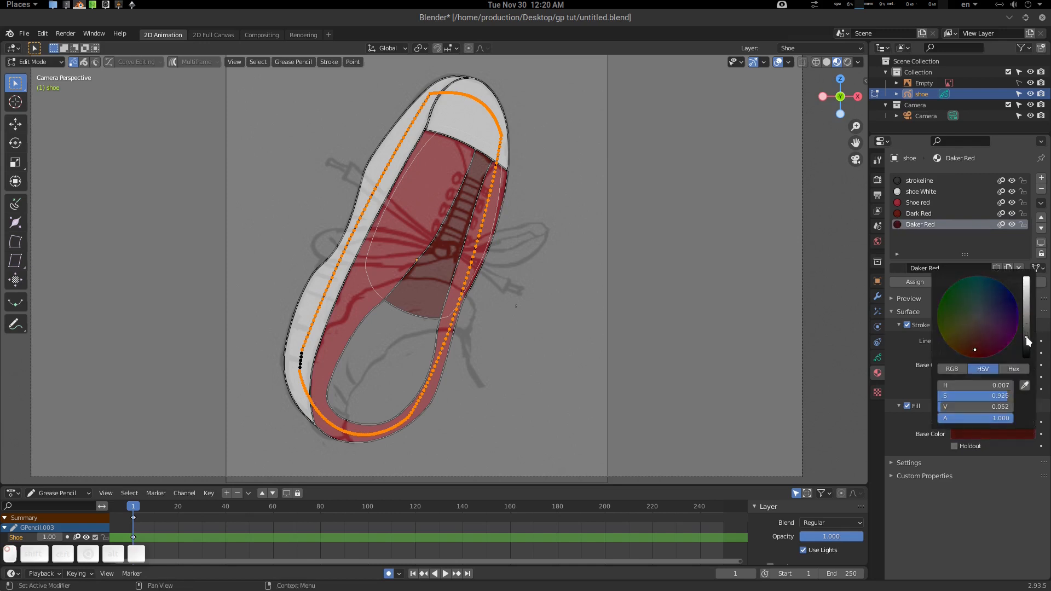
pyautogui.click(921, 281)
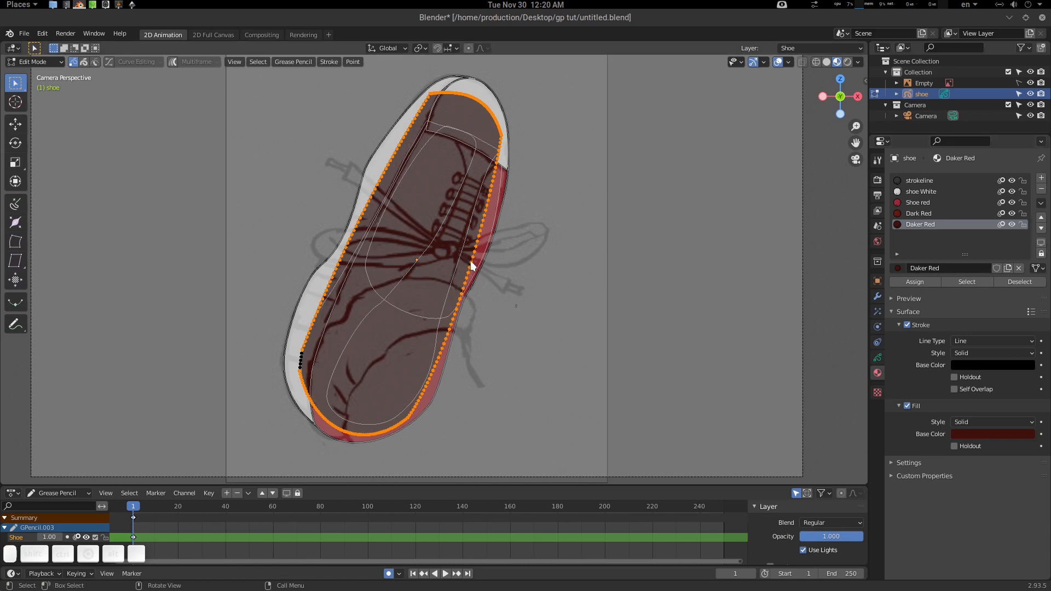
# Step: Send the Daker Red shape backward until it sits behind the toe cap, red panels and tongue
pyautogui.press('z')
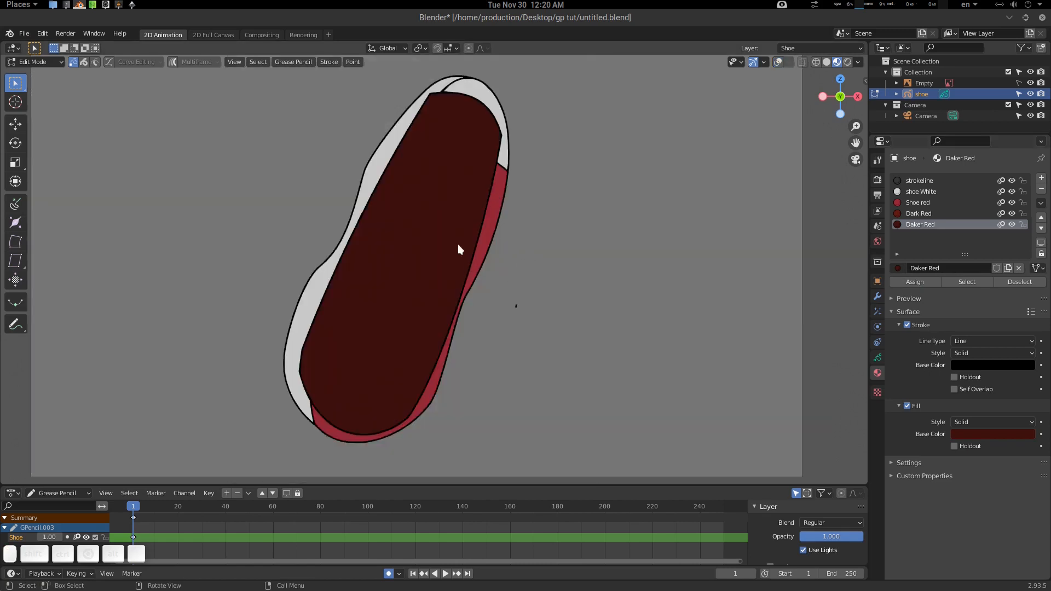
pyautogui.press('q')
pyautogui.press('z')
pyautogui.press('q')
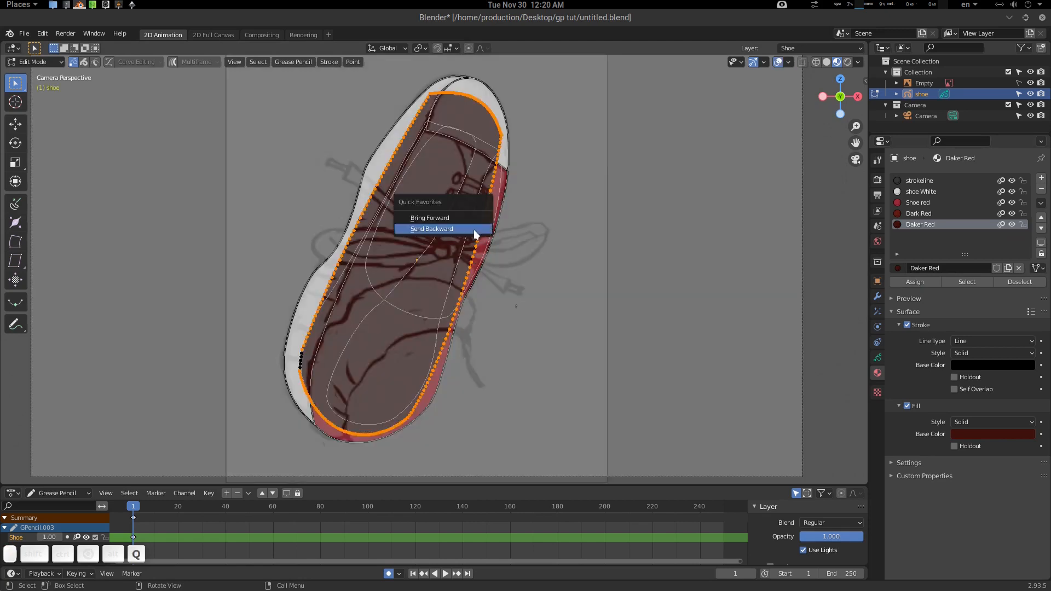
pyautogui.click(461, 228)
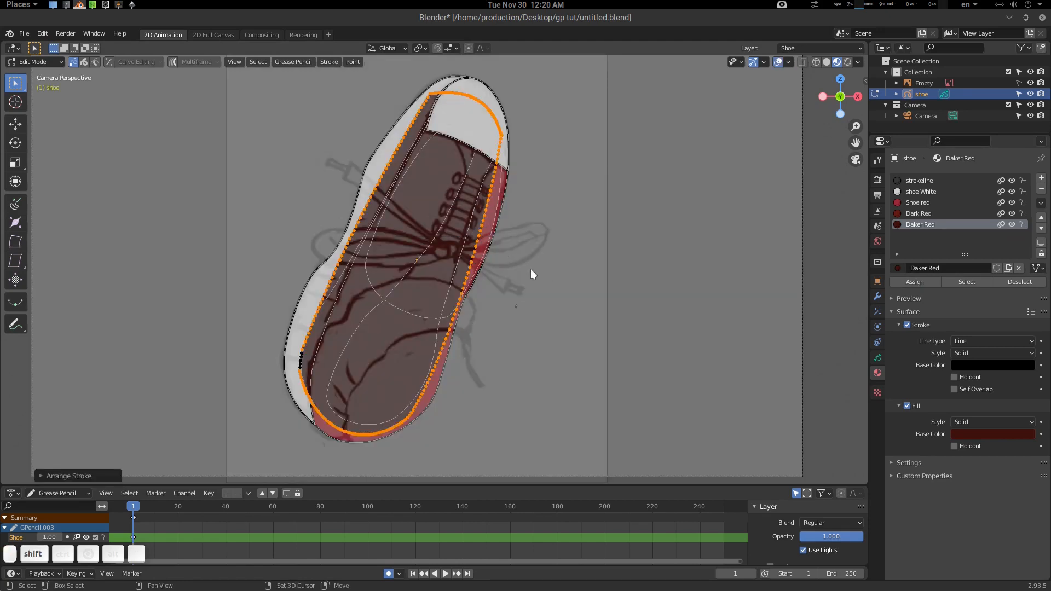
pyautogui.hotkey('shift', 'r')
pyautogui.hotkey('shift', 'r')
pyautogui.hotkey('shift', 'r')
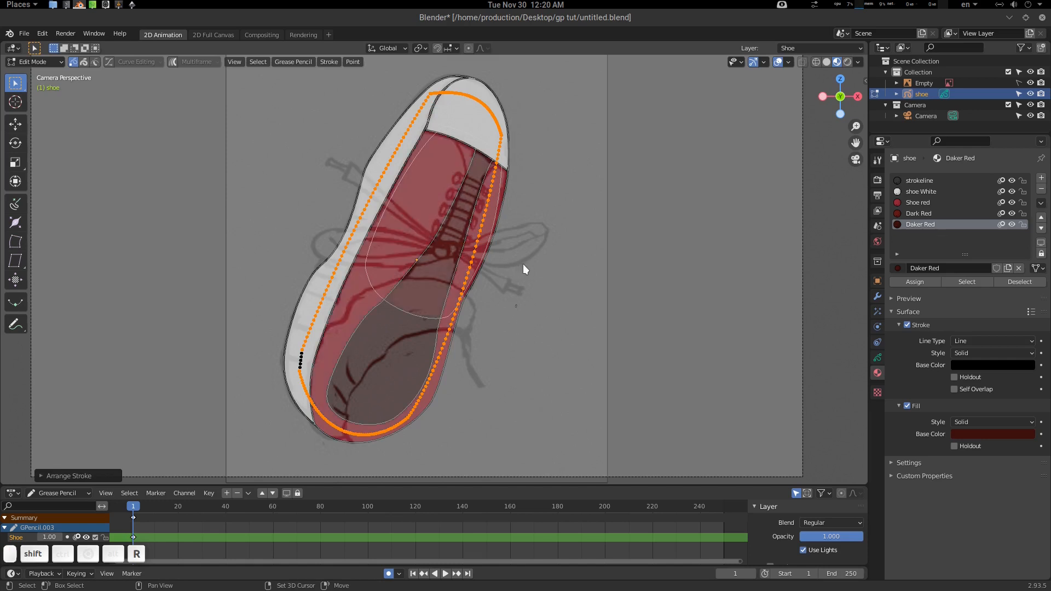
# Step: Inspect the whole shoe with overlays hidden in Rendered viewport shading, and turn the overlays back on
pyautogui.press('z')
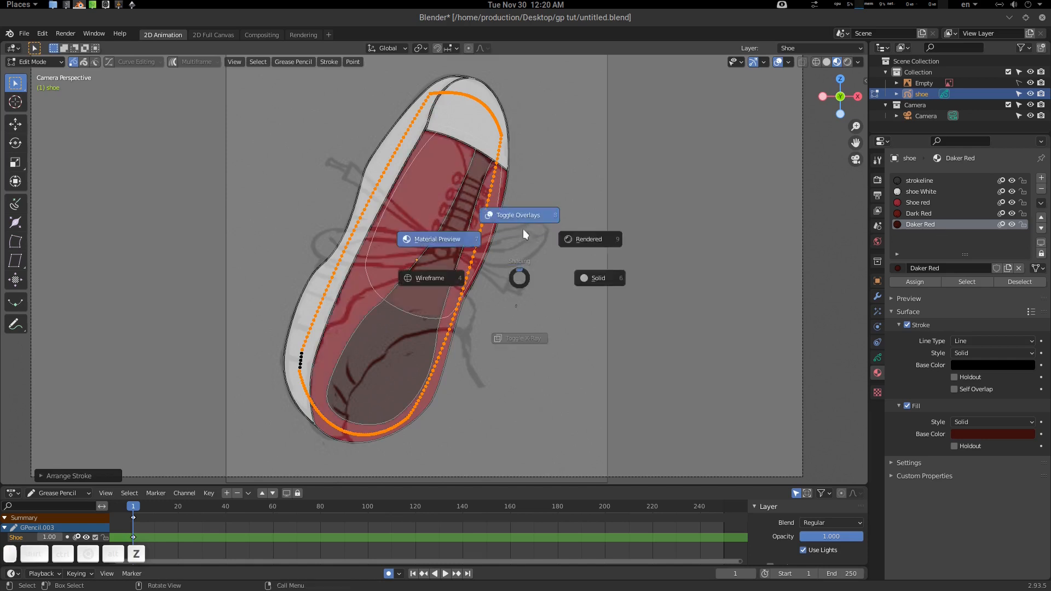
pyautogui.moveTo(523, 262)
pyautogui.keyDown('ctrl'); pyautogui.mouseDown(button='middle')
pyautogui.moveTo(448, 310)
pyautogui.moveTo(486, 288)
pyautogui.mouseUp(button='middle'); pyautogui.keyUp('ctrl')
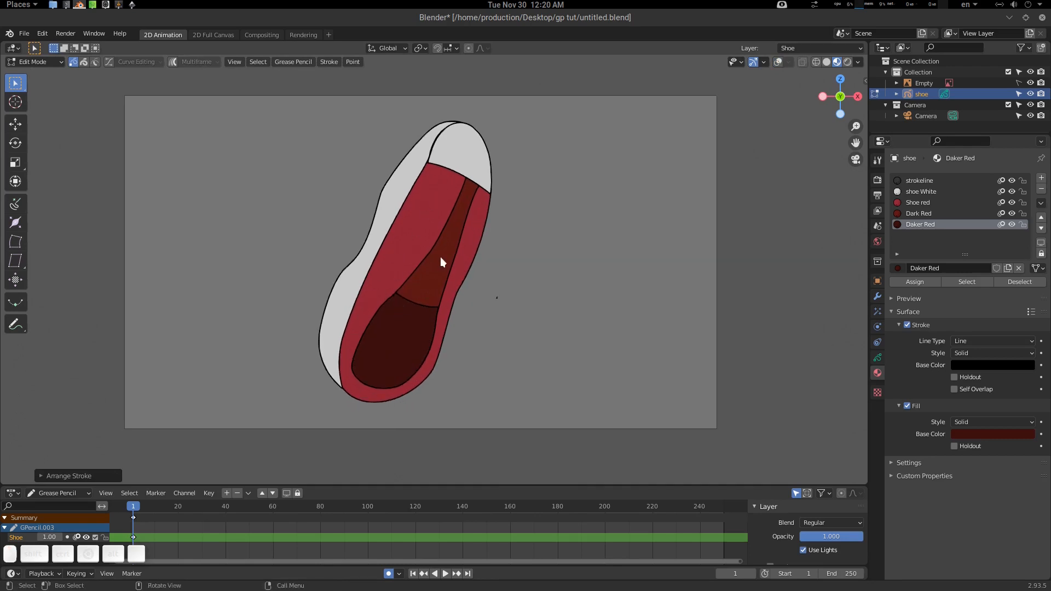
pyautogui.keyDown('ctrl'); pyautogui.moveTo(415, 281); pyautogui.dragTo(439, 270, button='middle'); pyautogui.keyUp('ctrl')
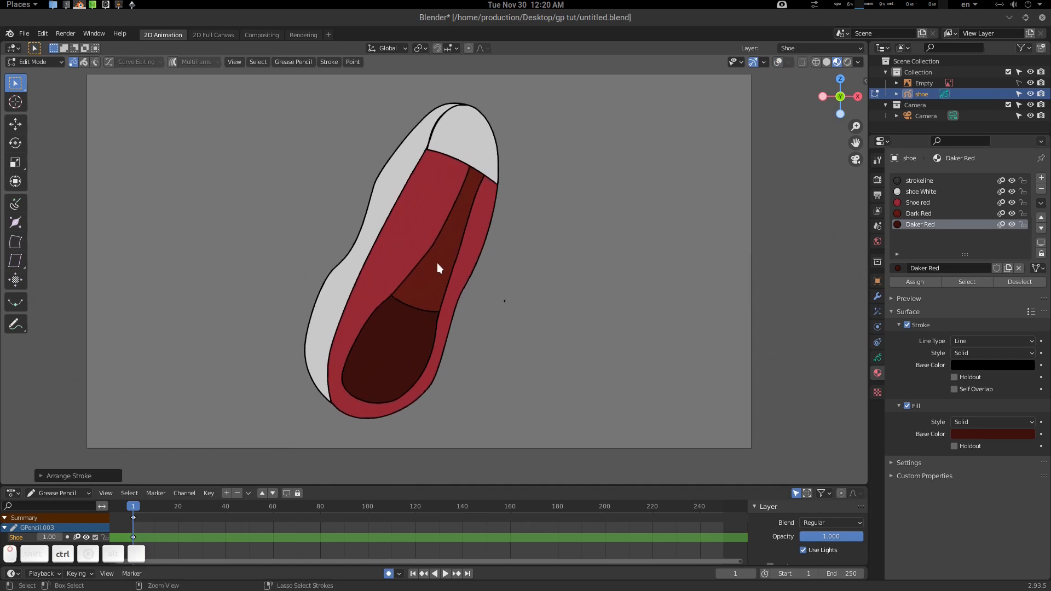
pyautogui.press('z')
pyautogui.press('9')
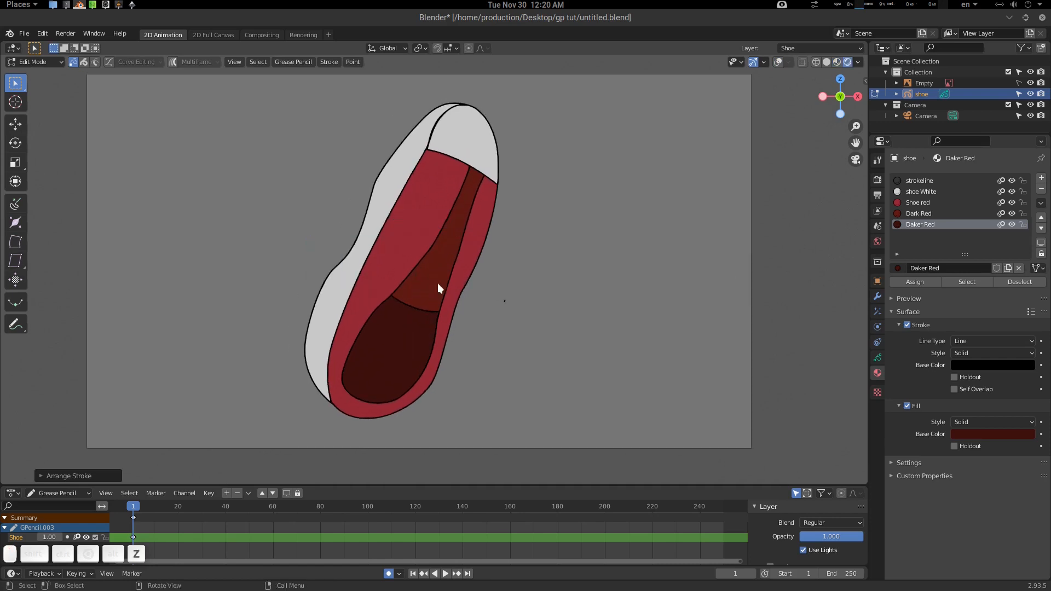
pyautogui.press('z')
pyautogui.click(439, 209)
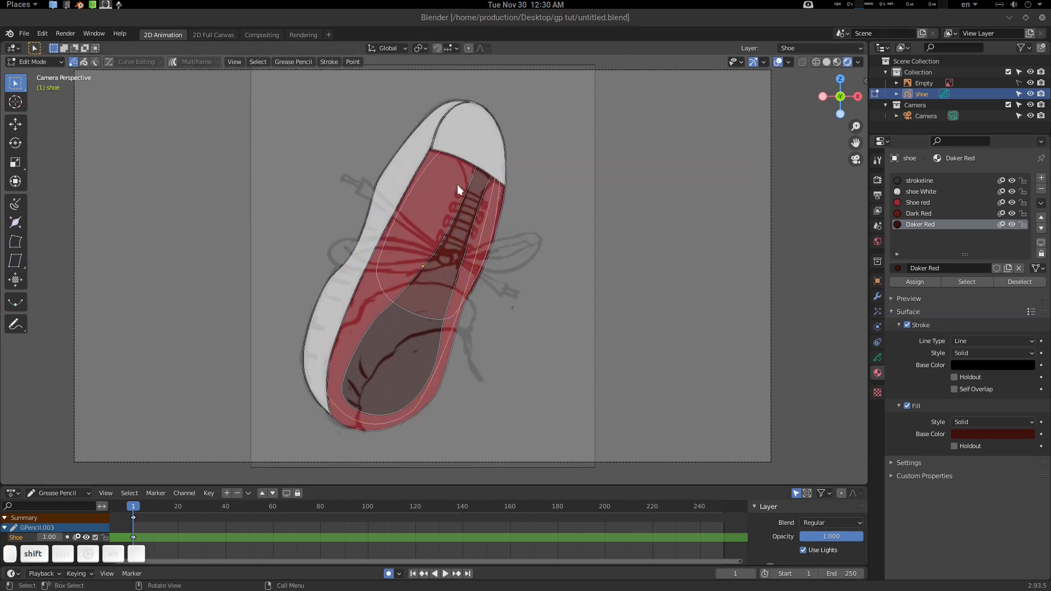
# Step: Hide the Empty reference image in the viewport
pyautogui.moveTo(457, 185); pyautogui.dragTo(477, 200, button='middle')
pyautogui.press('KP_0')
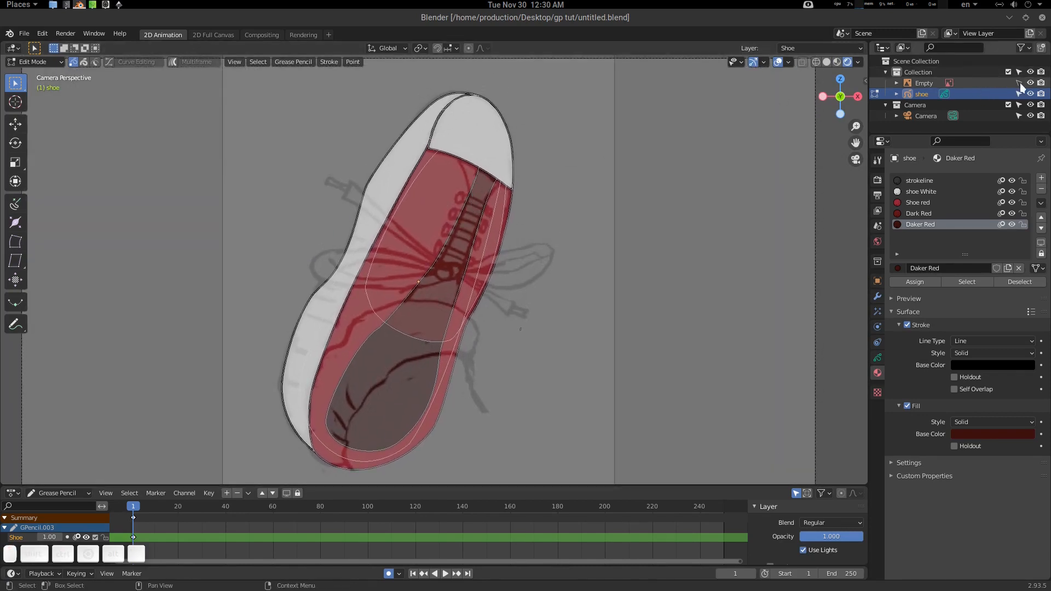
pyautogui.click(1030, 83)
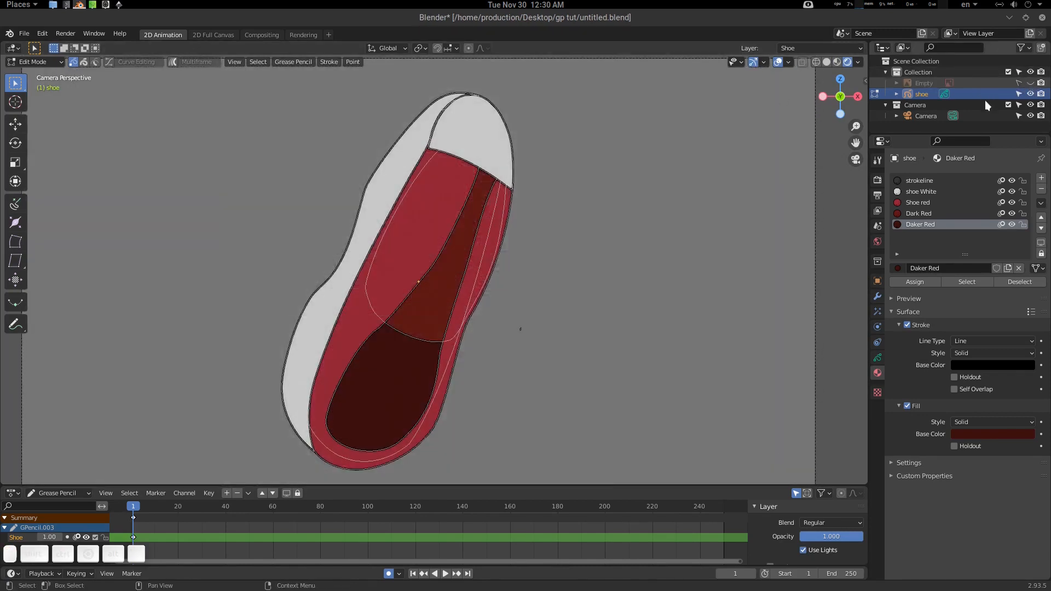
# Step: Switch to Object Mode, reselect the shoe, and return to Edit Mode with no points selected
pyautogui.press('Tab')
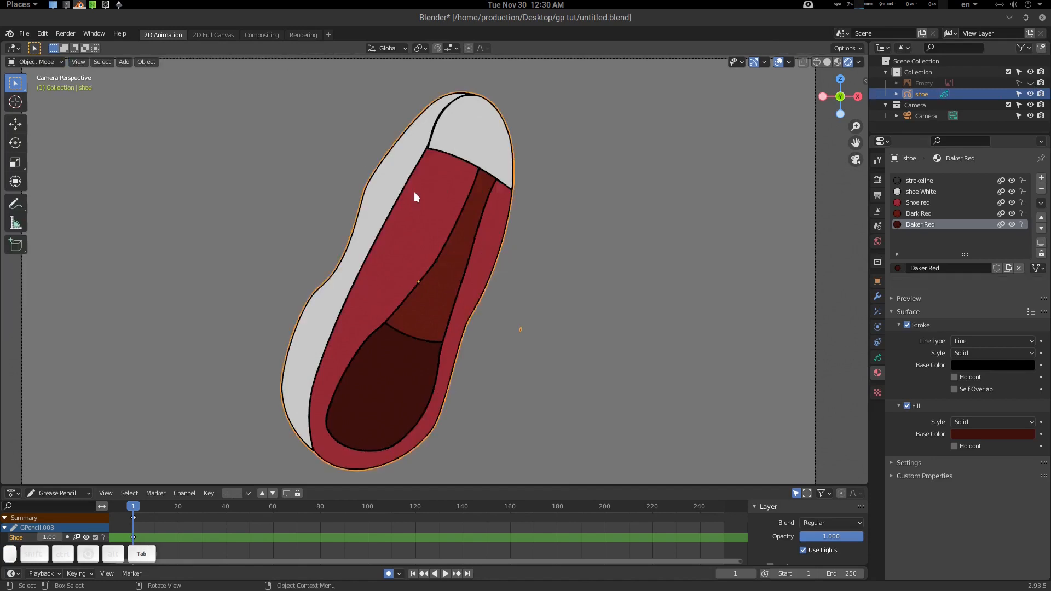
pyautogui.hotkey('alt', 'a')
pyautogui.click(446, 191)
pyautogui.hotkey('ctrl', 'Tab')
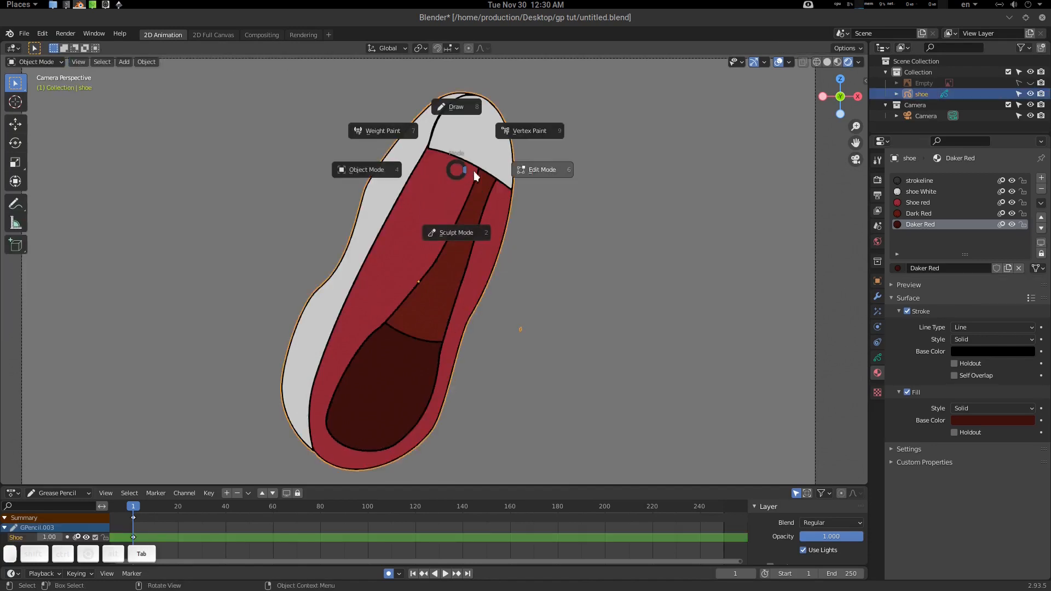
pyautogui.click(534, 171)
pyautogui.scroll(3, 515, 162)
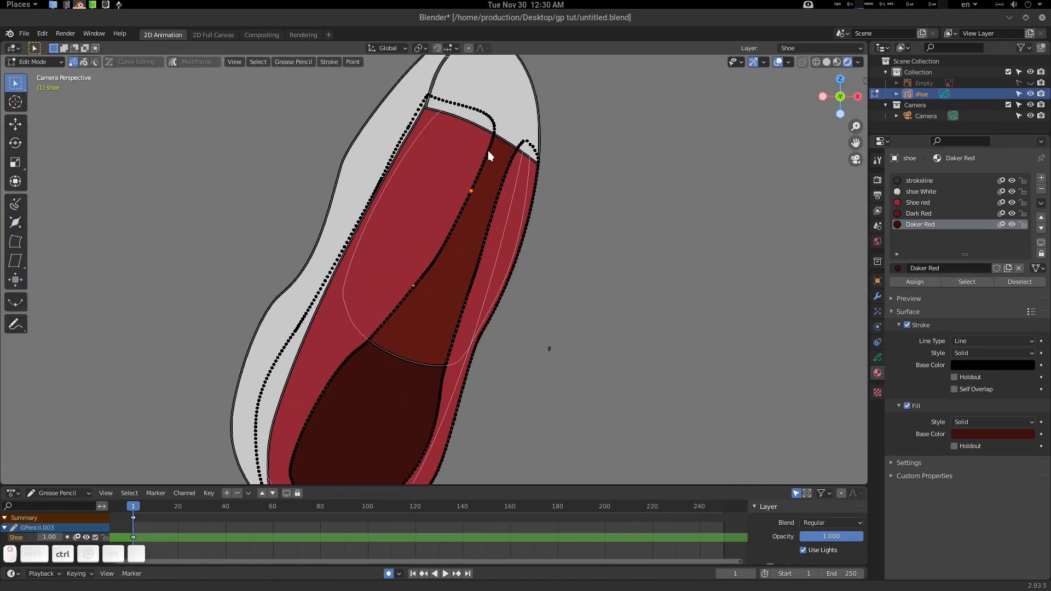
pyautogui.hotkey('alt', 'a')
pyautogui.keyDown('ctrl'); pyautogui.moveTo(511, 121); pyautogui.dragTo(492, 159, button='middle'); pyautogui.keyUp('ctrl')
pyautogui.keyDown('shift'); pyautogui.moveTo(491, 160); pyautogui.dragTo(490, 173, button='middle'); pyautogui.keyUp('shift')
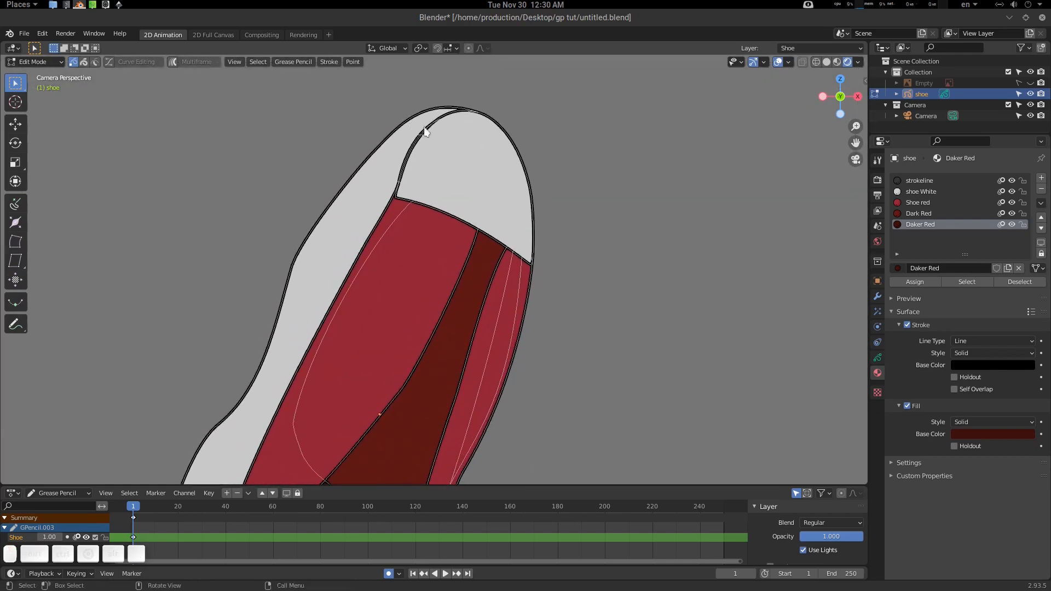
# Step: Try selecting points along the toe cap's lower edge, including with Circle Select, and clear the selection
pyautogui.click(448, 214)
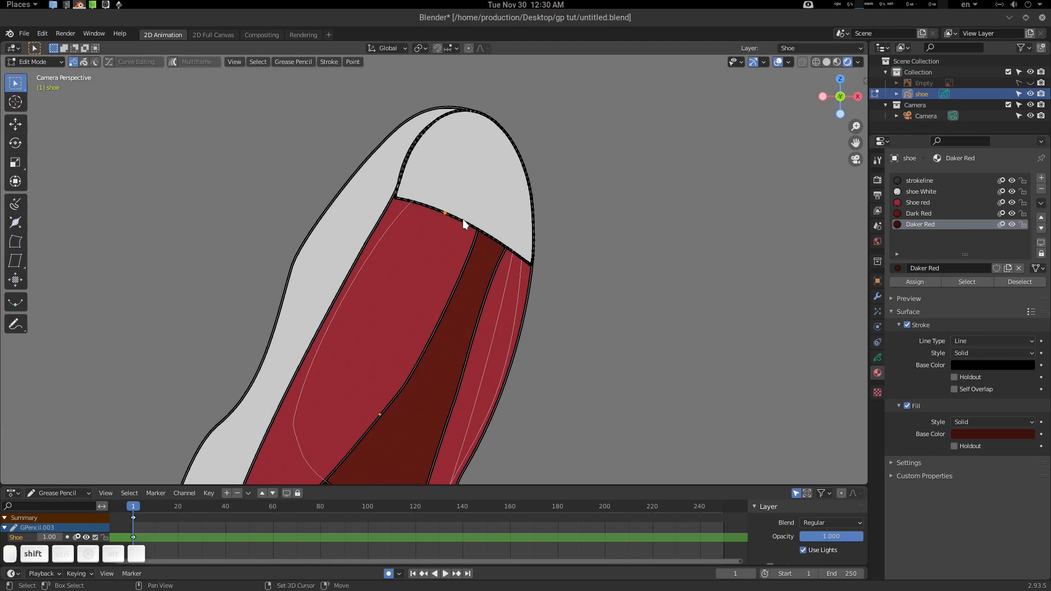
pyautogui.hotkey('alt', 'a')
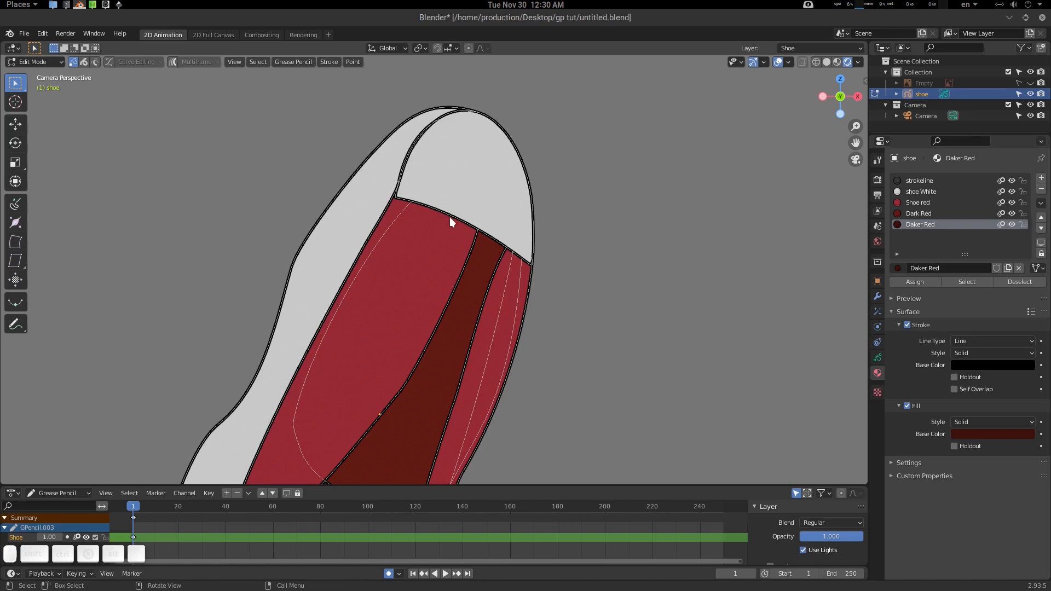
pyautogui.press('c')
pyautogui.moveTo(436, 210); pyautogui.dragTo(447, 216)
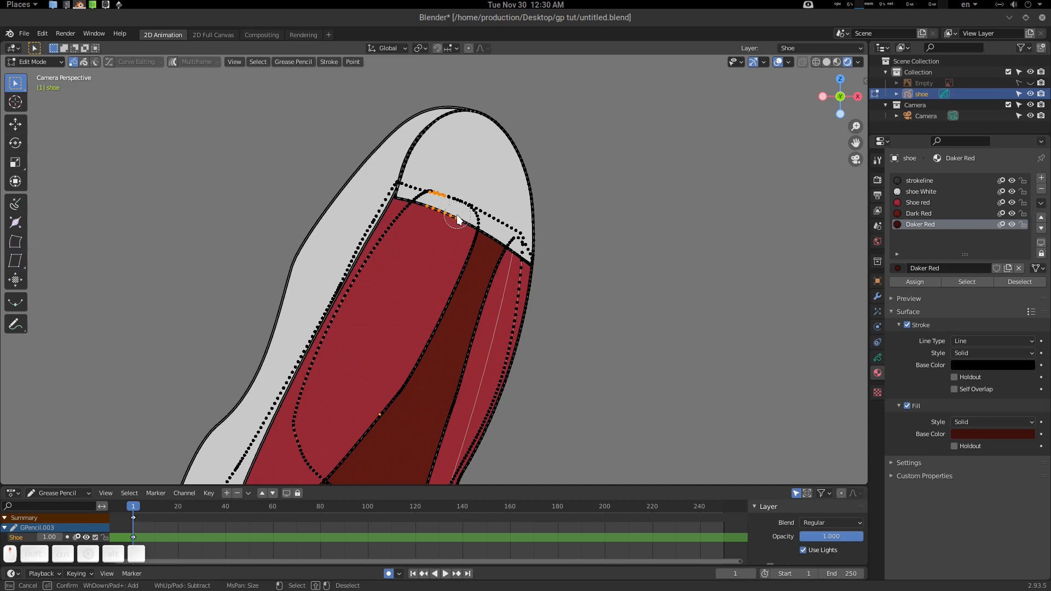
pyautogui.scroll(4, 456, 215)
pyautogui.press('Escape')
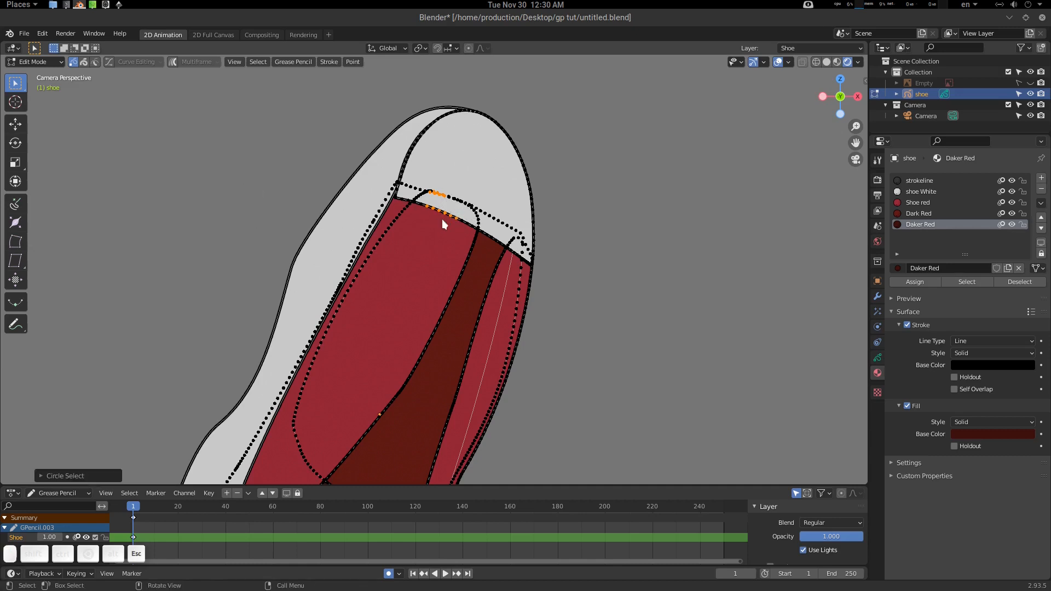
pyautogui.click(582, 219)
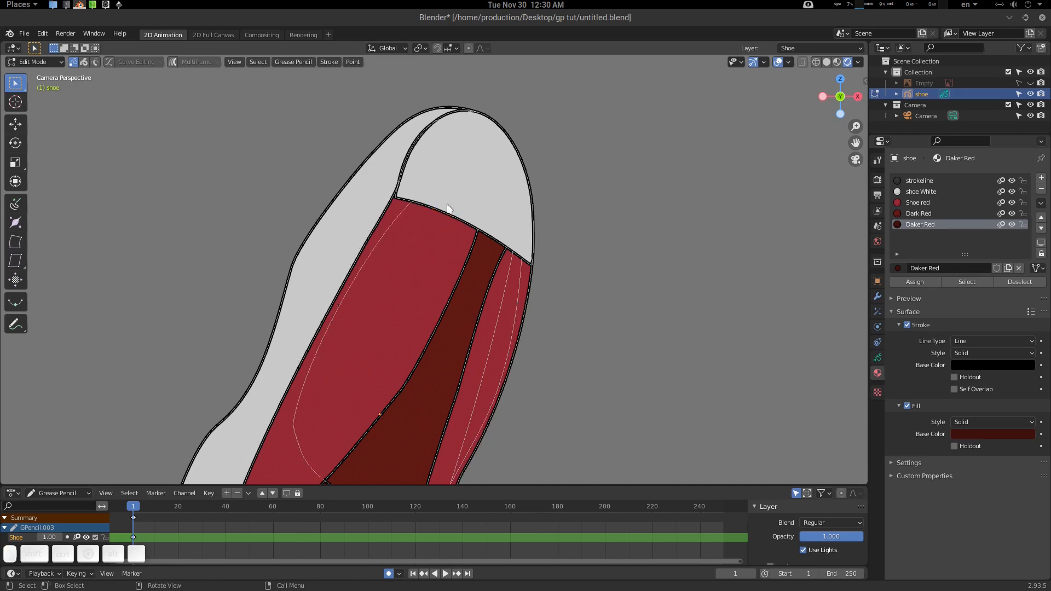
# Step: Try thickening the whole toe cap outline with Shrink/Fatten and cancel the change
pyautogui.click(400, 215)
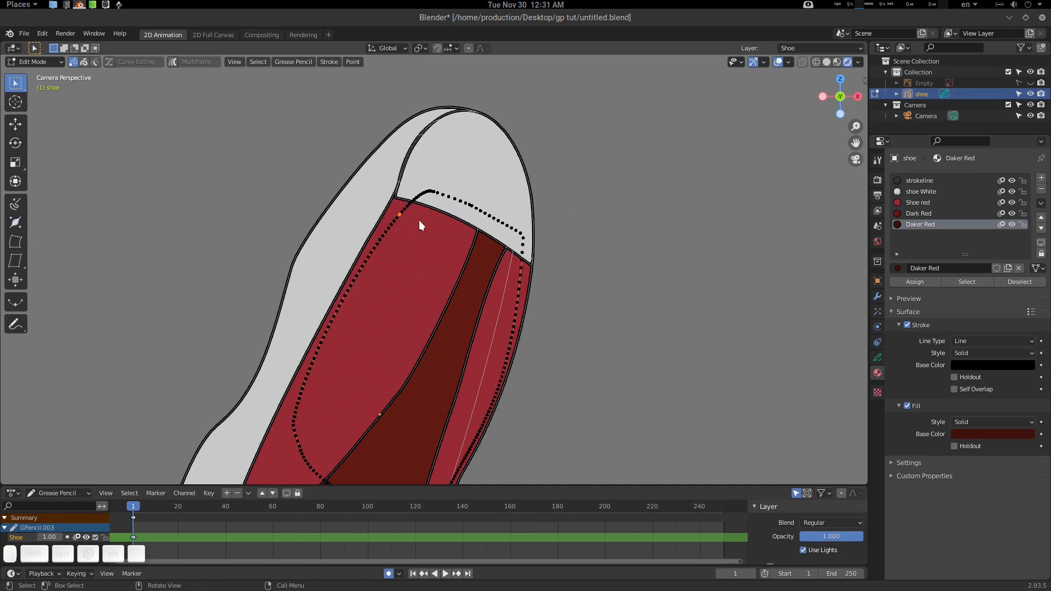
pyautogui.click(452, 216)
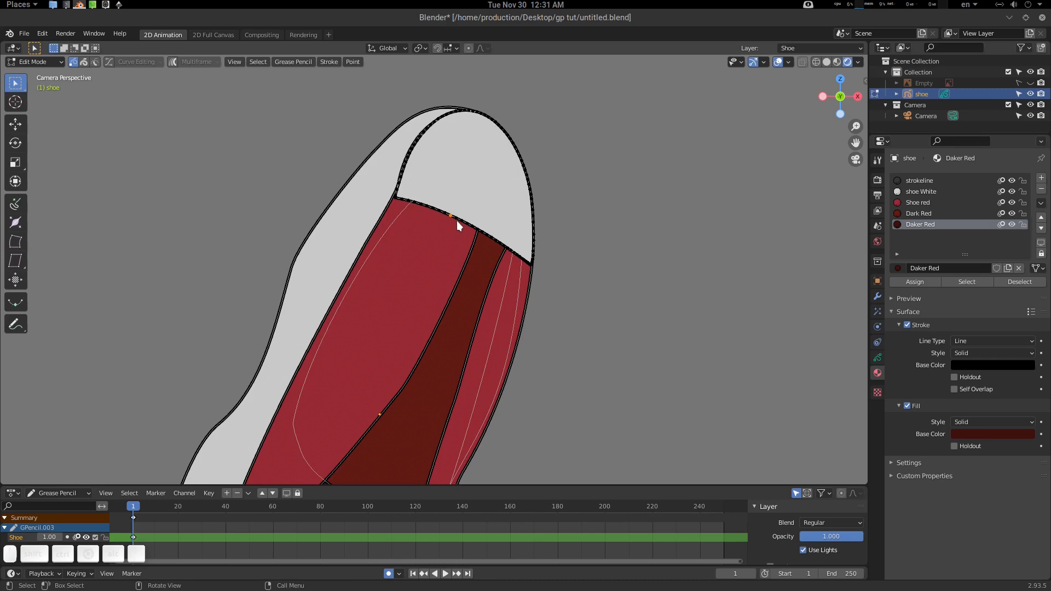
pyautogui.press('l')
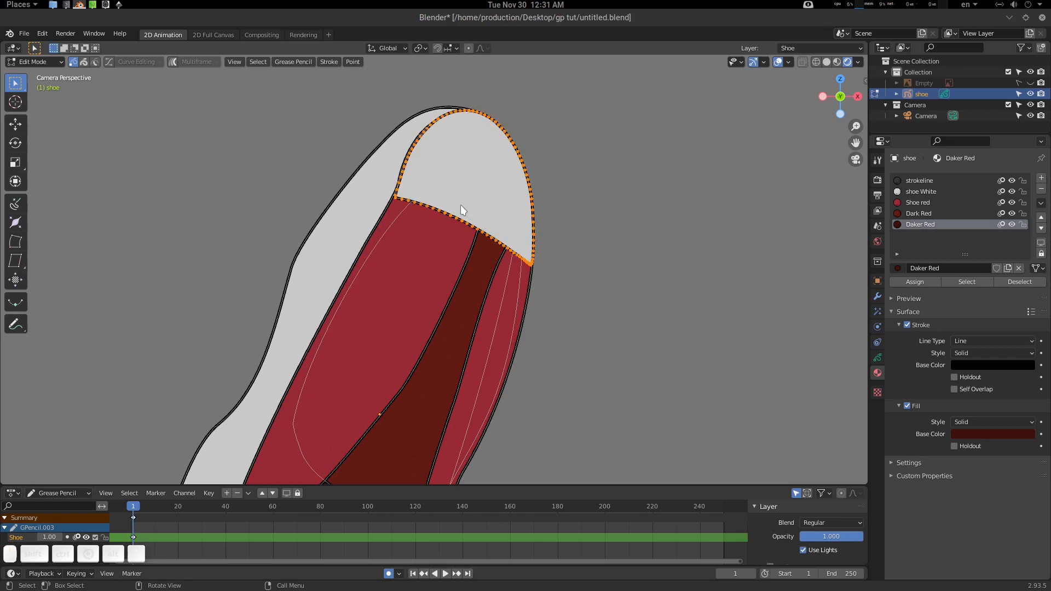
pyautogui.hotkey('alt', 's')
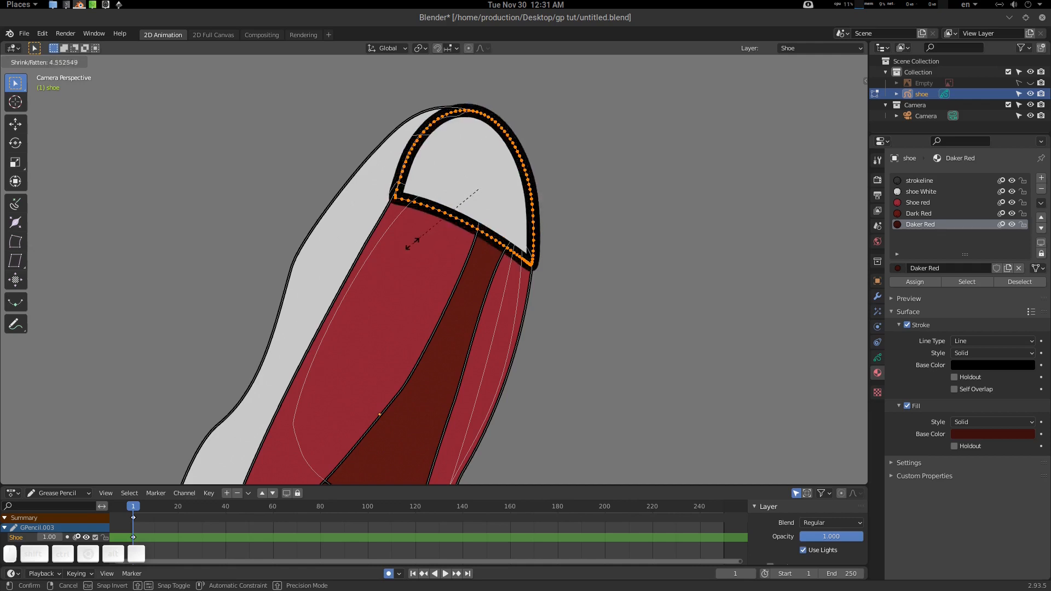
pyautogui.rightClick(448, 218)
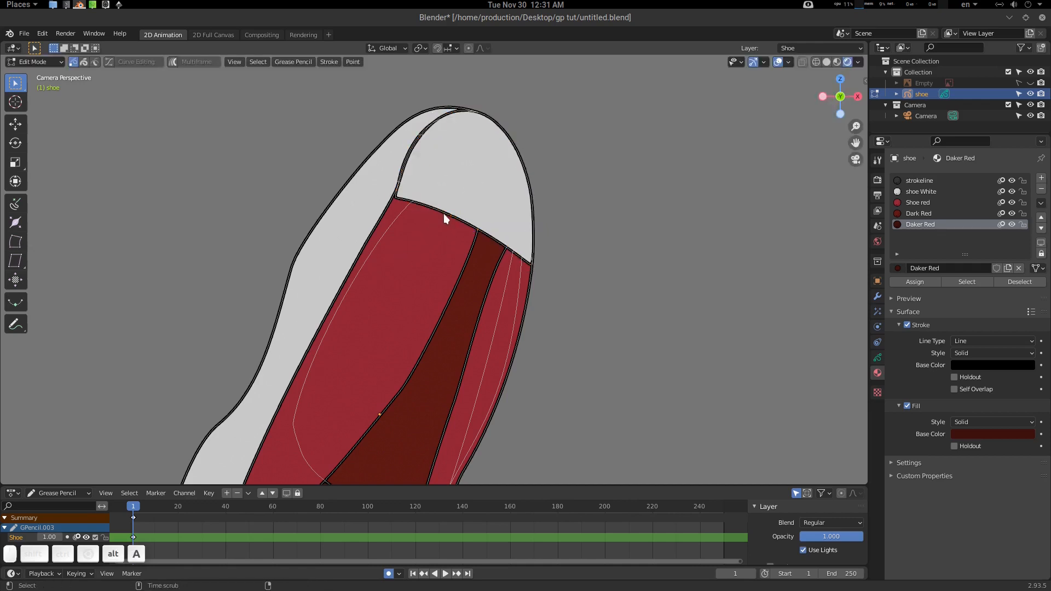
# Step: Try selecting several neighbouring points on the toe cap's lower edge individually, and clear the selection
pyautogui.hotkey('alt', 'a')
pyautogui.click(424, 204)
pyautogui.keyDown('shift'); pyautogui.click(443, 212); pyautogui.keyUp('shift')
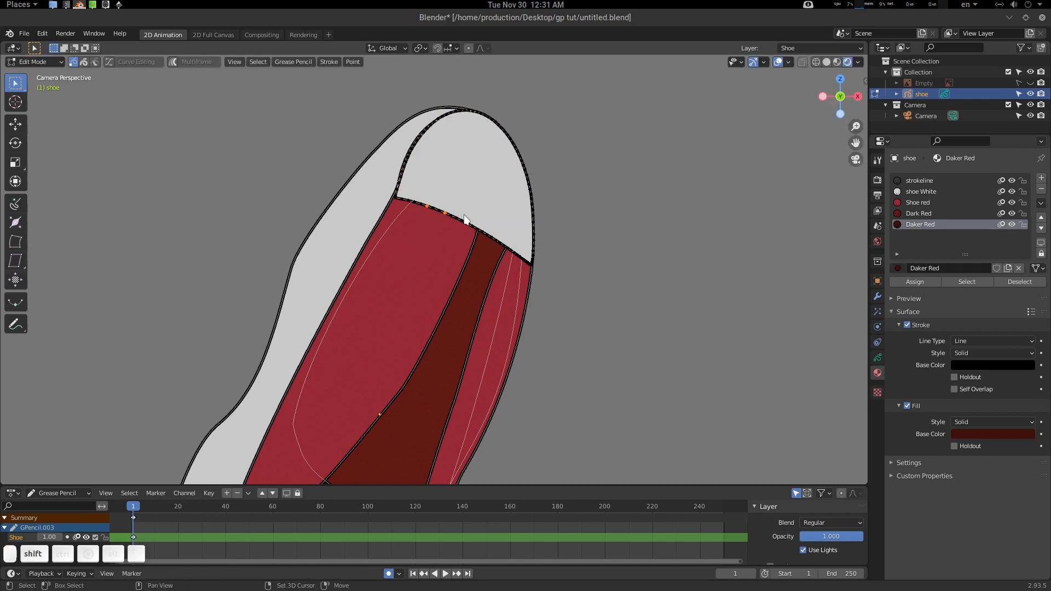
pyautogui.keyDown('shift'); pyautogui.click(464, 220); pyautogui.keyUp('shift')
pyautogui.hotkey('alt', 'a')
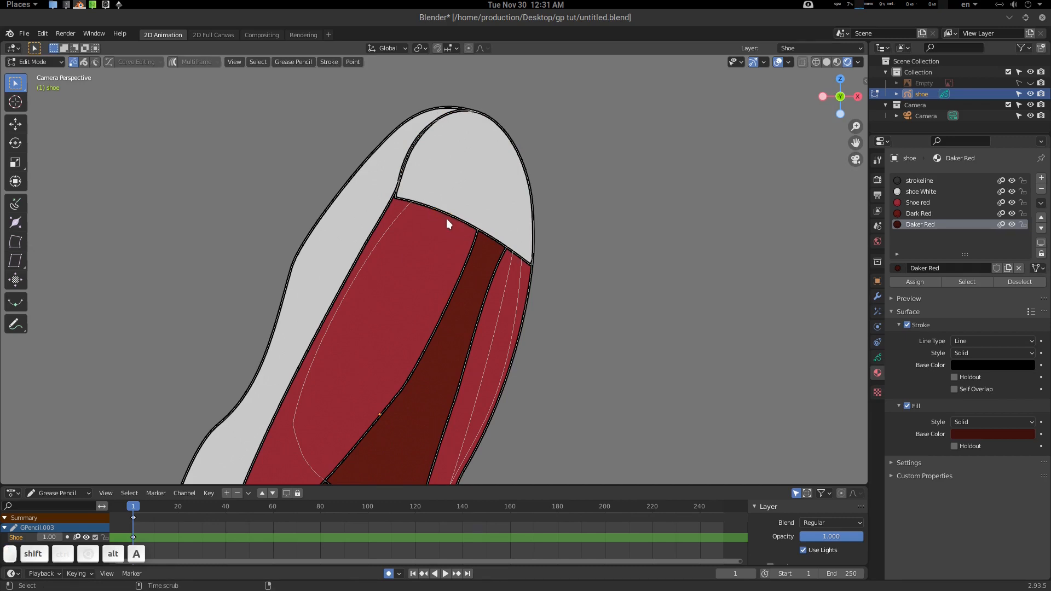
# Step: Try thickening only the middle points of the toe cap's lower edge using Circle Select and Shrink/Fatten, then cancel and deselect
pyautogui.press('c')
pyautogui.click(429, 208)
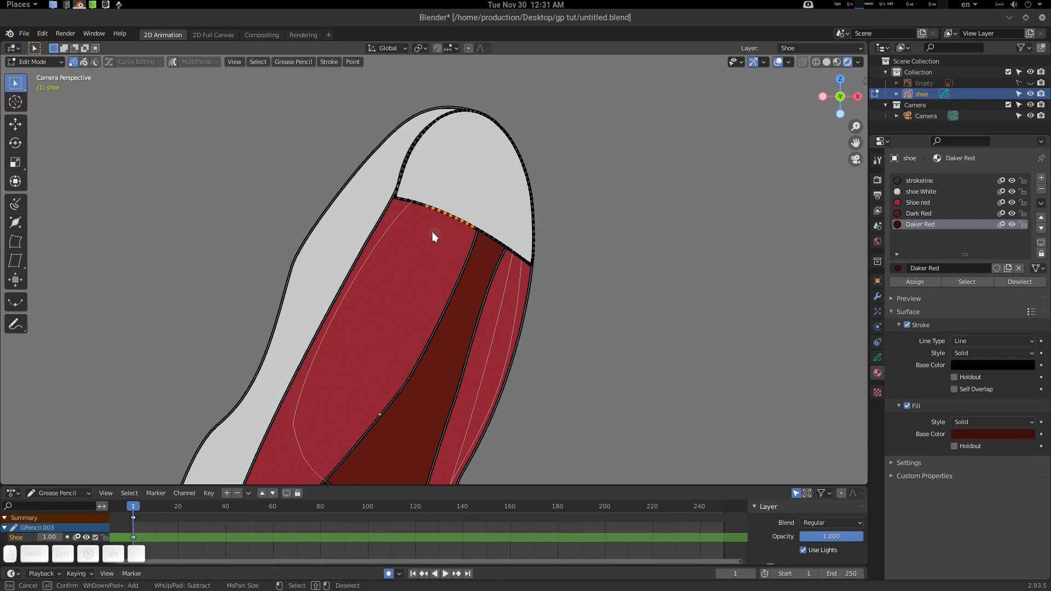
pyautogui.press('Escape')
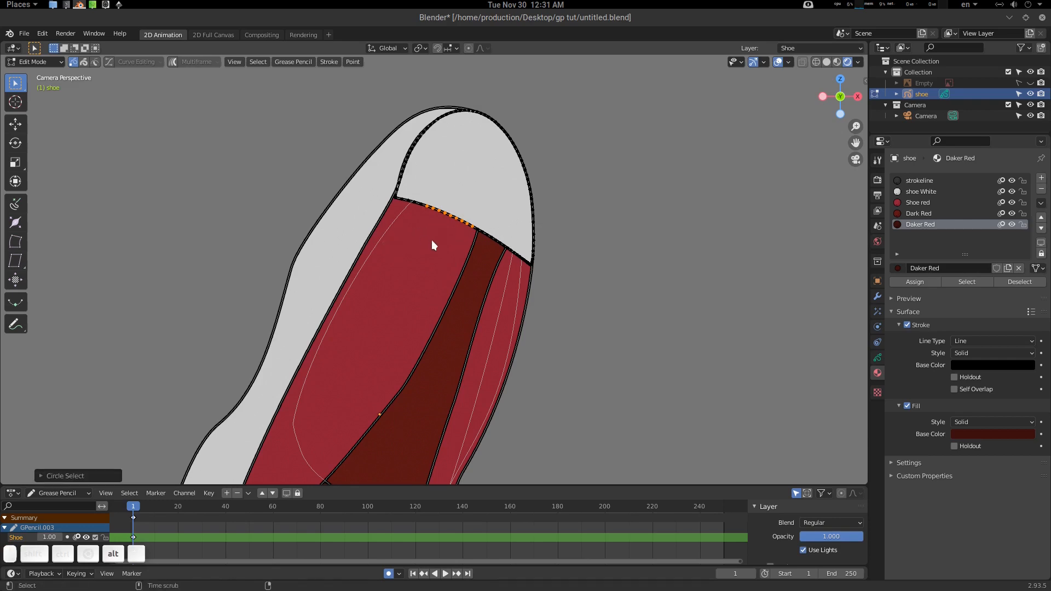
pyautogui.hotkey('alt', 's')
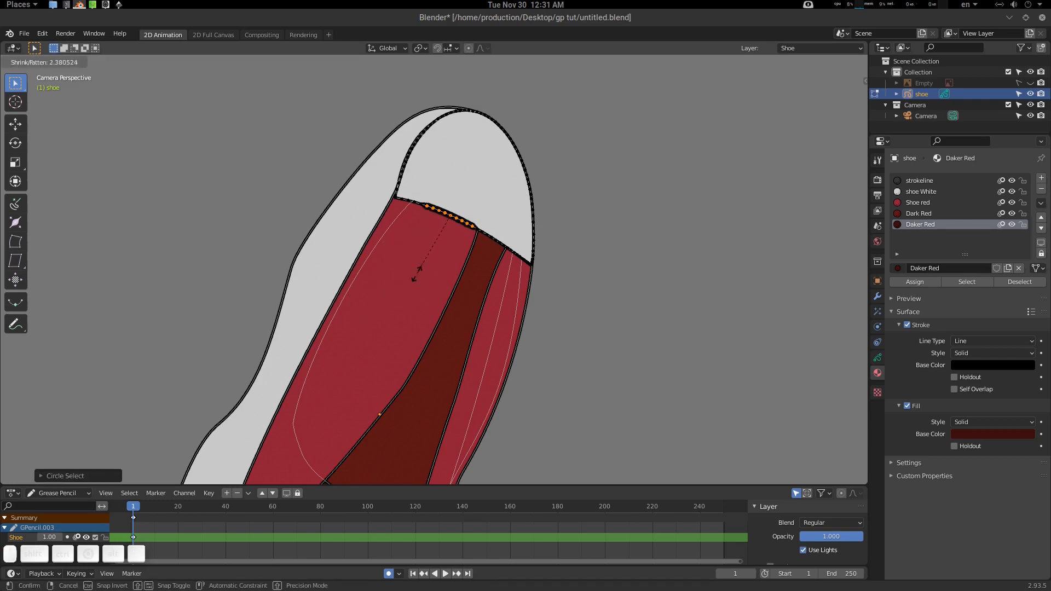
pyautogui.press('Escape')
pyautogui.hotkey('alt', 'a')
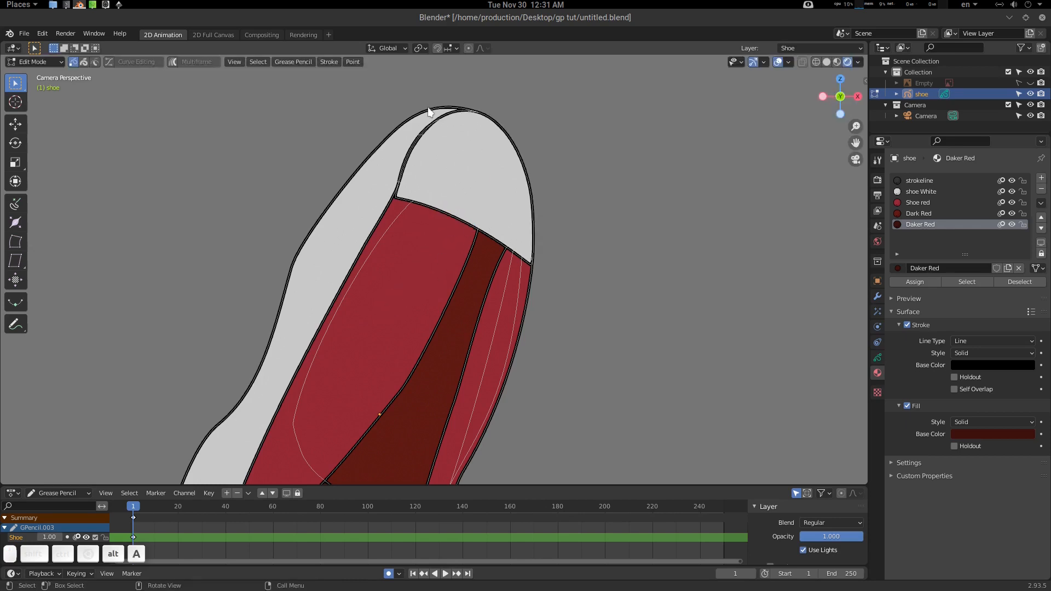
# Step: Try circle-selecting the points along the white sole's outer edge near the toe, and clear the selection
pyautogui.keyDown('alt'); pyautogui.click(425, 116); pyautogui.keyUp('alt')
pyautogui.hotkey('alt', 'a')
pyautogui.press('c')
pyautogui.moveTo(368, 167)
pyautogui.mouseDown()
pyautogui.moveTo(402, 130)
pyautogui.moveTo(452, 106)
pyautogui.moveTo(422, 117)
pyautogui.moveTo(358, 170)
pyautogui.moveTo(313, 230)
pyautogui.mouseUp()
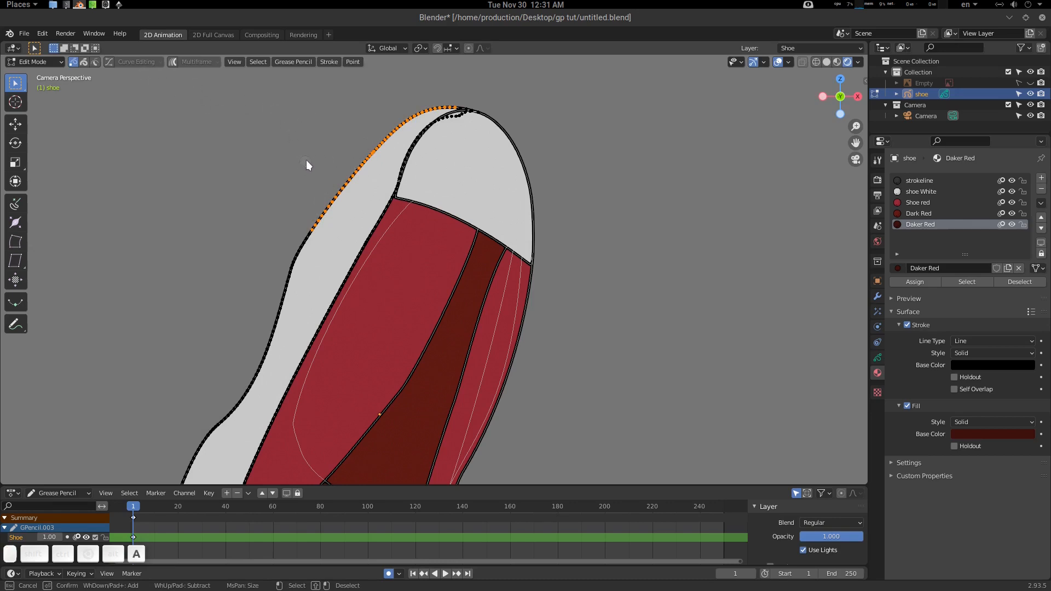
pyautogui.press('Escape')
pyautogui.press('a')
pyautogui.hotkey('alt', 'a')
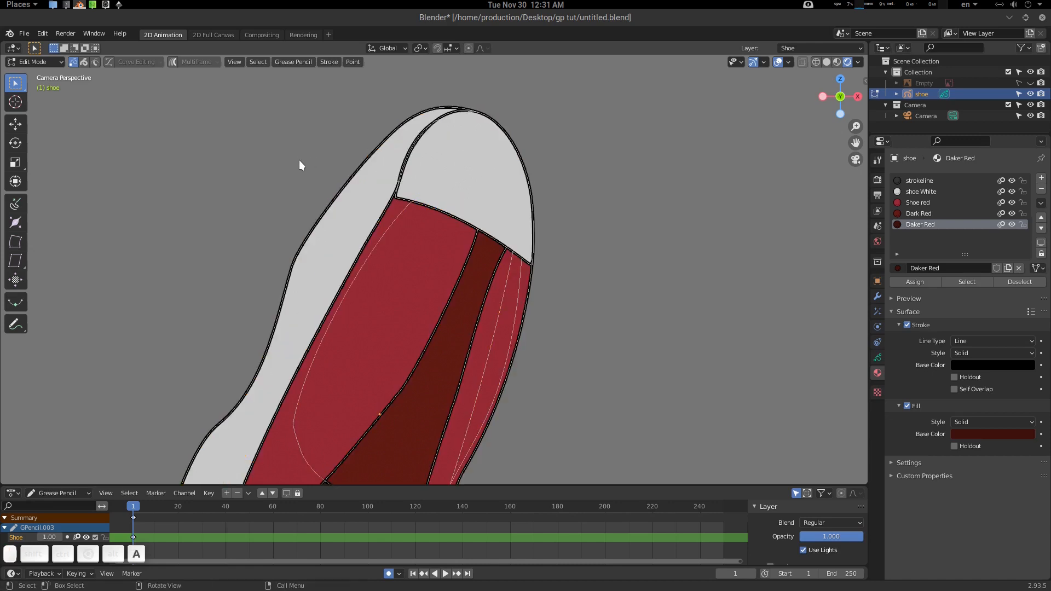
# Step: Enable Curve Editing and select the curve control point on the white sole's outer edge beside the toe cap
pyautogui.click(120, 70)
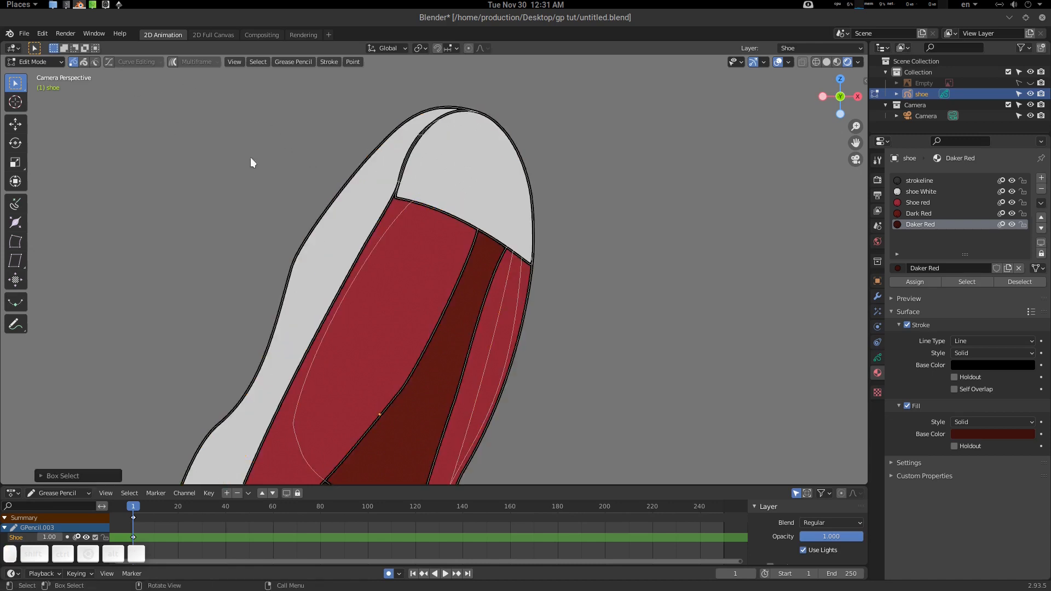
pyautogui.press('u')
pyautogui.click(366, 158)
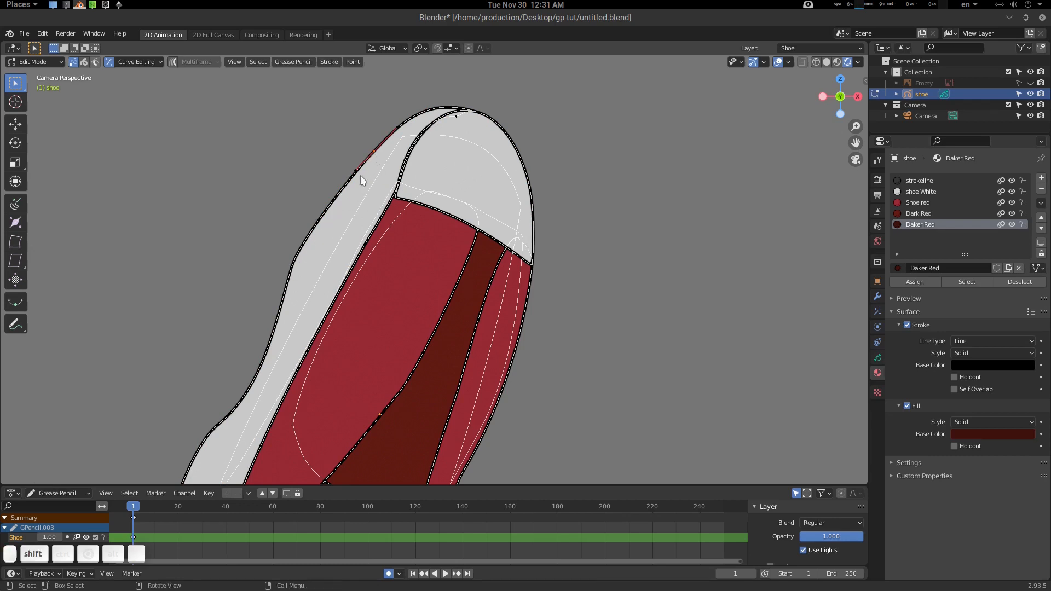
# Step: Try thickening the sole's outer line to about 3.26 with Shrink/Fatten, check it without overlays, and undo the change
pyautogui.hotkey('alt', 's')
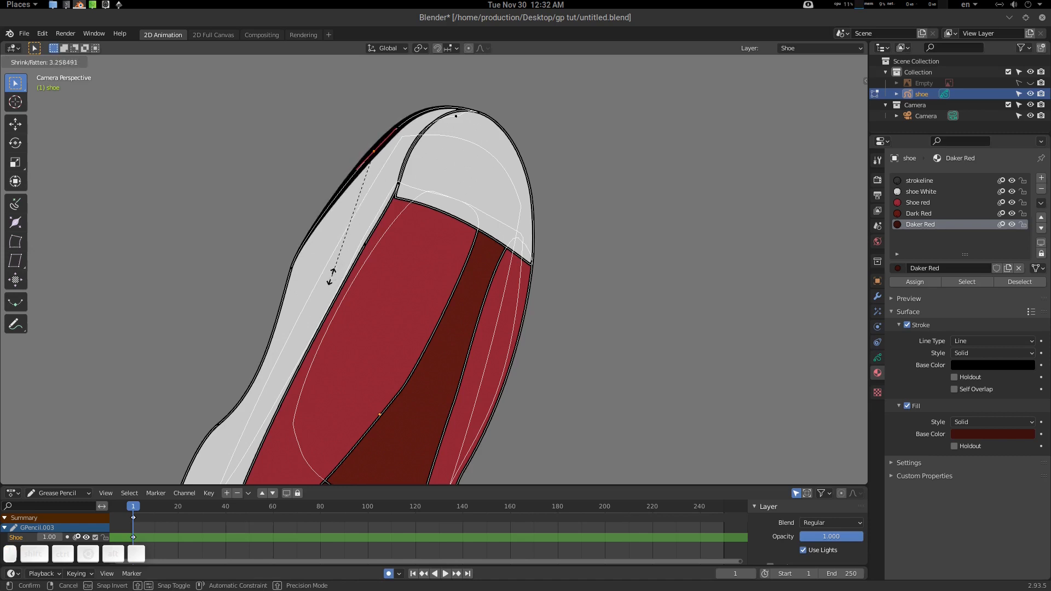
pyautogui.click(329, 280)
pyautogui.hotkey('alt', 'a')
pyautogui.press('z')
pyautogui.click(433, 172)
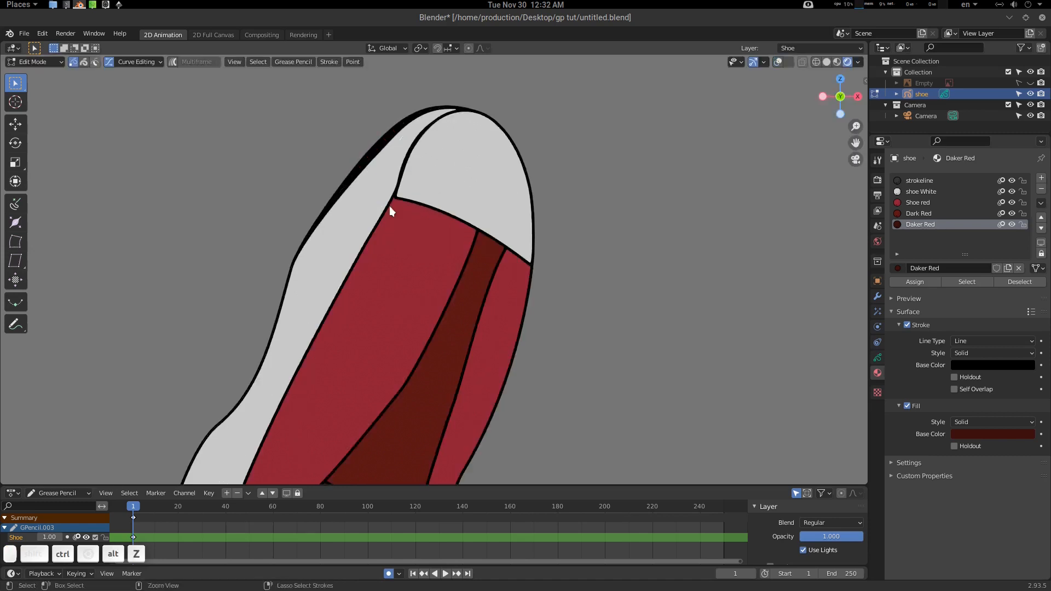
pyautogui.moveTo(388, 206)
pyautogui.keyDown('ctrl'); pyautogui.mouseDown(button='middle')
pyautogui.moveTo(349, 264)
pyautogui.moveTo(428, 227)
pyautogui.mouseUp(button='middle'); pyautogui.keyUp('ctrl')
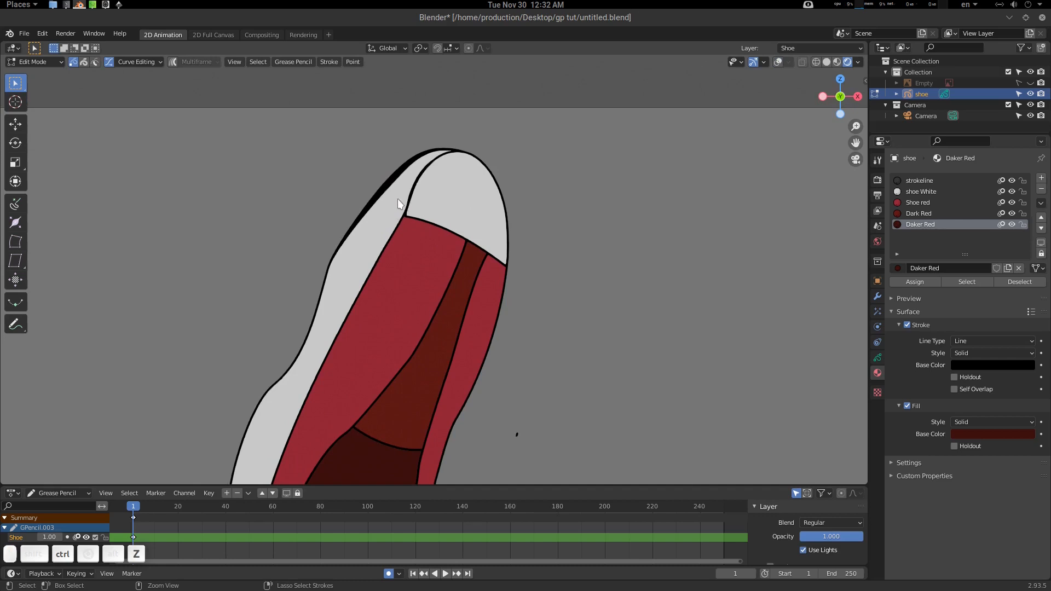
pyautogui.press('z')
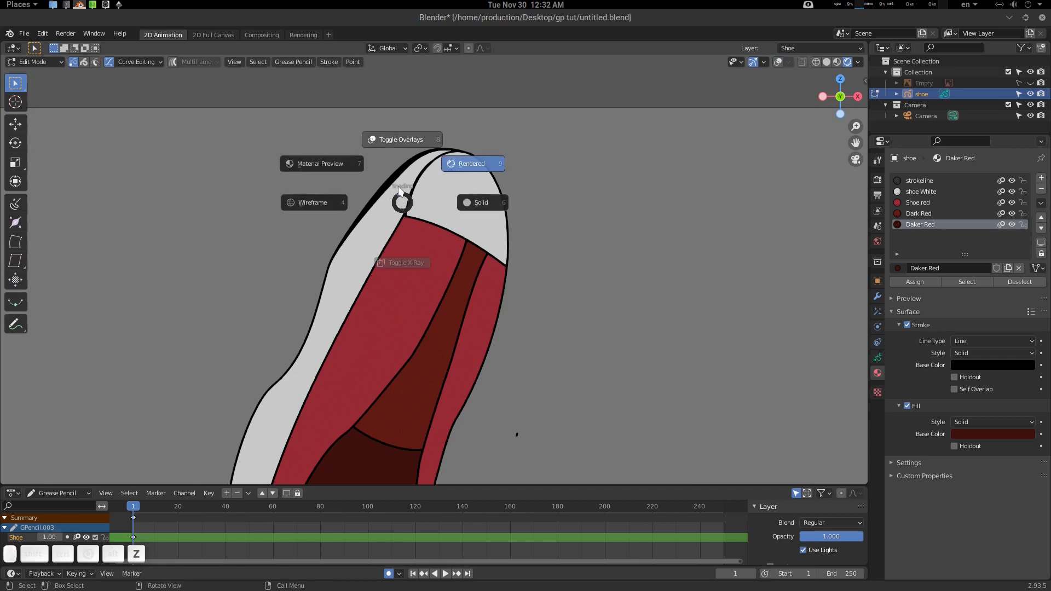
pyautogui.click(400, 141)
pyautogui.press('alt')
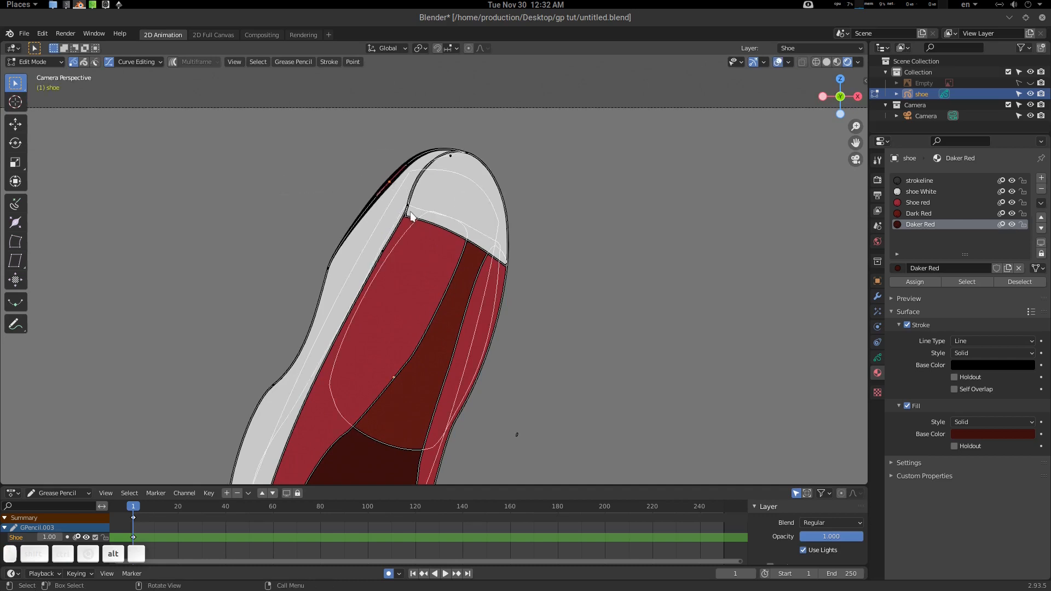
pyautogui.keyDown('ctrl'); pyautogui.moveTo(430, 214); pyautogui.dragTo(460, 211, button='middle'); pyautogui.keyUp('ctrl')
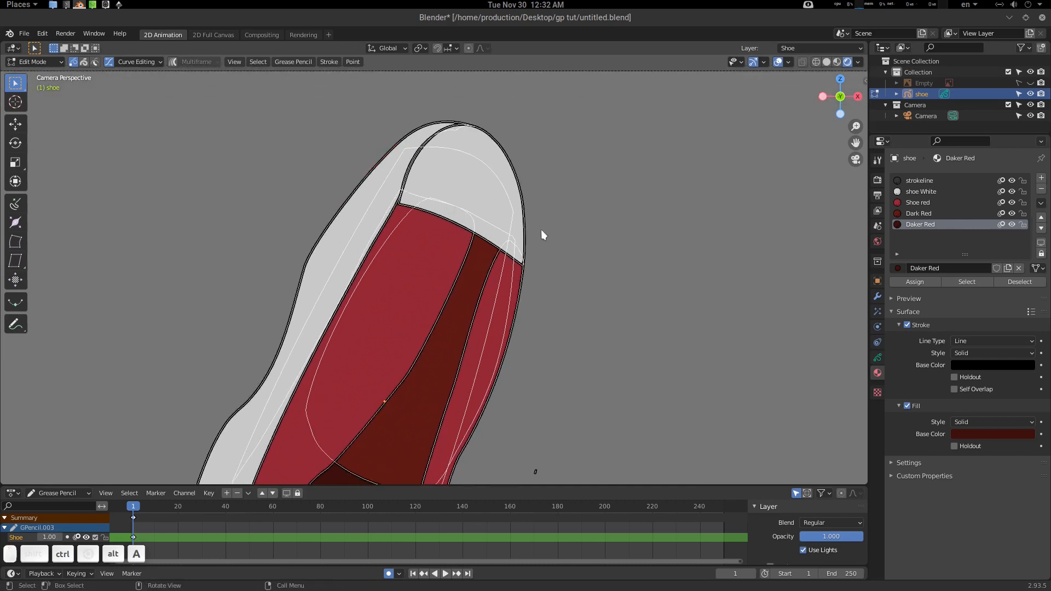
pyautogui.keyDown('ctrl'); pyautogui.moveTo(542, 235); pyautogui.dragTo(509, 200, button='middle'); pyautogui.keyUp('ctrl')
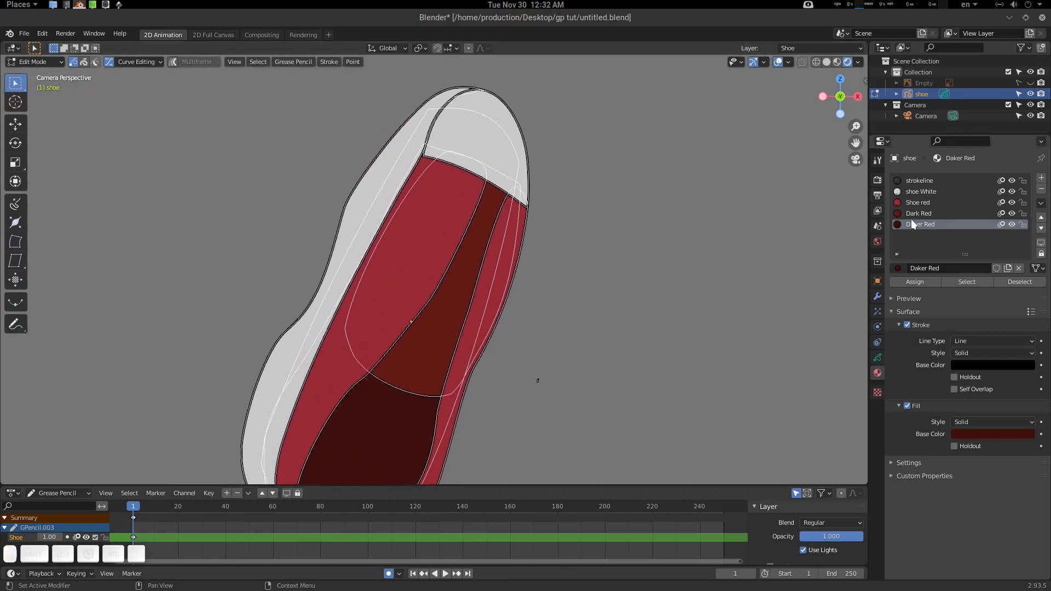
# Step: Toggle the Daker Red material's visibility repeatedly to examine which part of the shoe uses it
pyautogui.click(1011, 224)
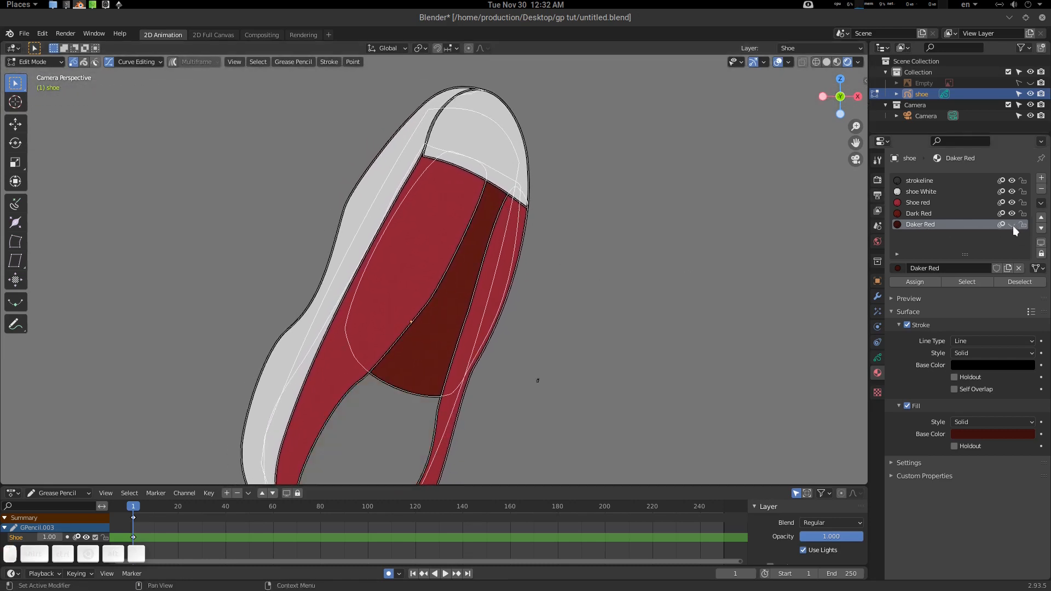
pyautogui.click(1012, 224)
pyautogui.click(1012, 225)
pyautogui.click(1012, 225)
pyautogui.click(1012, 224)
pyautogui.click(1010, 226)
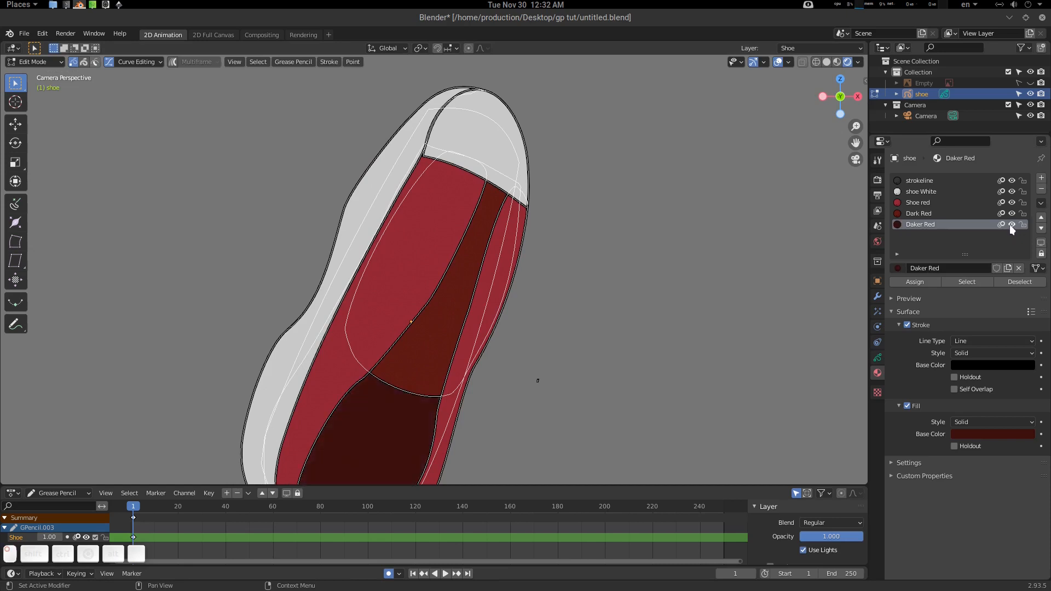
pyautogui.click(1010, 225)
pyautogui.click(1010, 225)
pyautogui.click(1012, 224)
pyautogui.click(1011, 224)
pyautogui.click(1013, 222)
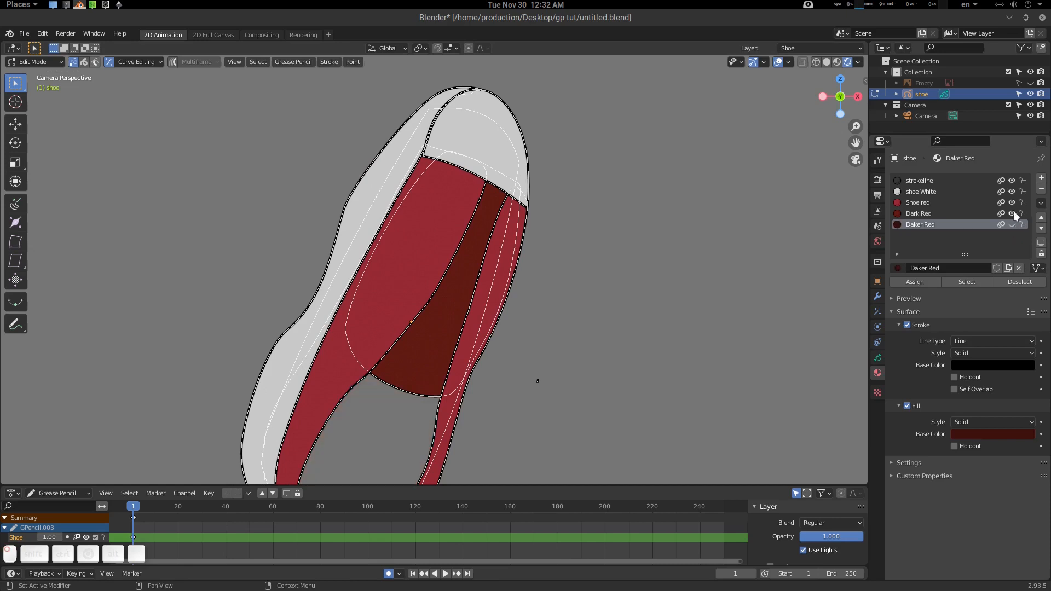
# Step: Compare the tongue and inner sole by toggling the Dark Red and Daker Red materials, leaving both visible
pyautogui.click(1013, 211)
pyautogui.click(1013, 212)
pyautogui.click(1013, 211)
pyautogui.click(1014, 215)
pyautogui.click(1013, 215)
pyautogui.click(1014, 215)
pyautogui.click(1013, 214)
pyautogui.click(1011, 225)
pyautogui.click(1015, 215)
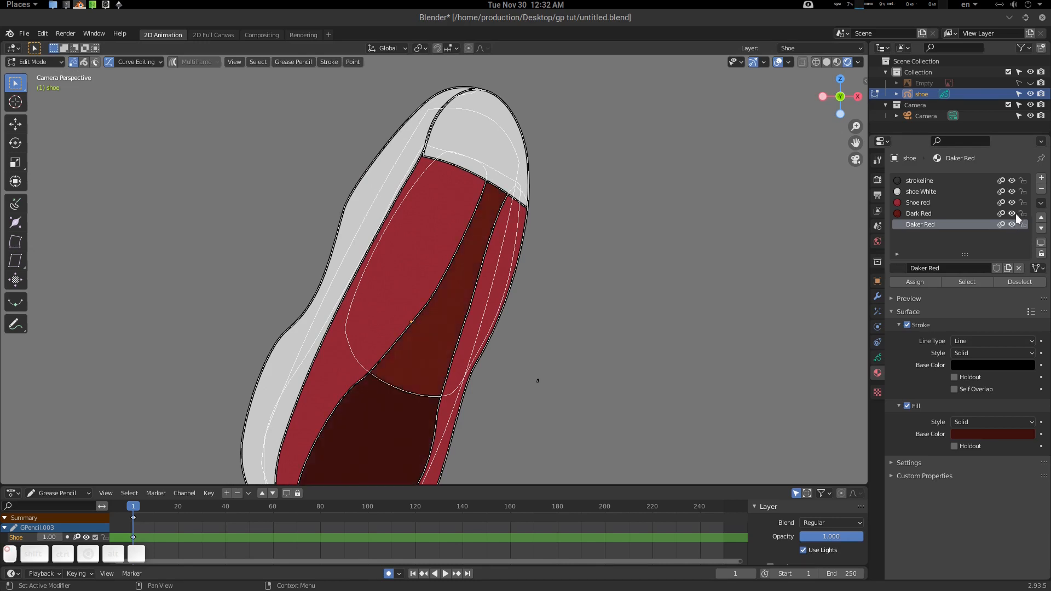
pyautogui.click(1013, 214)
pyautogui.click(1010, 225)
pyautogui.click(1011, 225)
pyautogui.click(1013, 215)
# Step: Hide and show the shoe White material to examine the shapes beneath the sole and toe cap, leaving it visible
pyautogui.click(1009, 192)
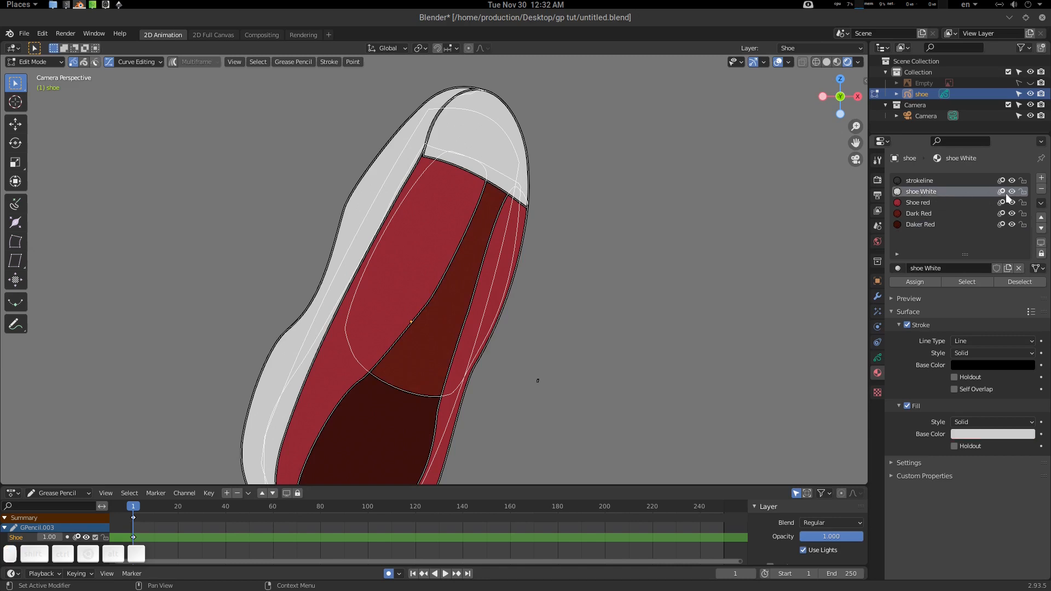
pyautogui.click(1011, 192)
pyautogui.click(1012, 193)
pyautogui.click(1011, 193)
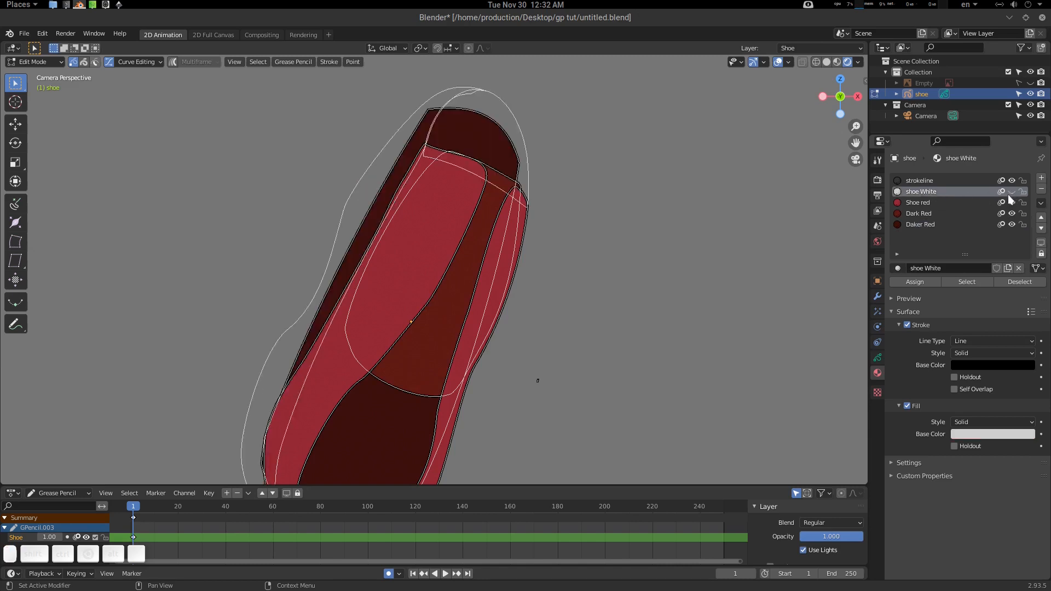
pyautogui.click(1011, 193)
pyautogui.click(1012, 193)
pyautogui.click(1011, 192)
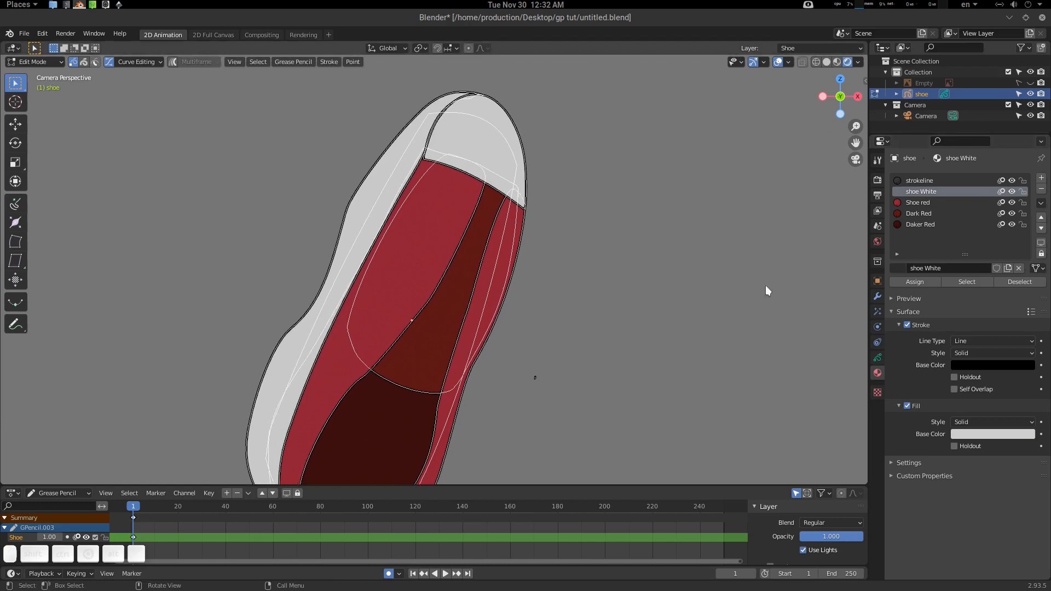
# Step: Open the Grease Pencil layer settings and toggle the Shoe layer's visibility to examine its contents, leaving it visible
pyautogui.click(878, 359)
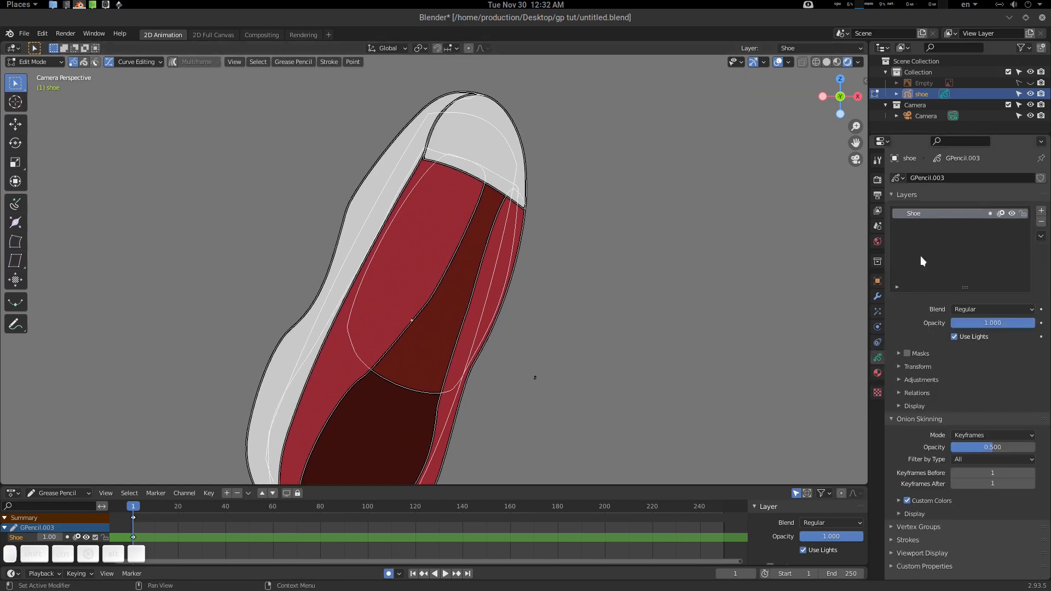
pyautogui.click(1011, 213)
pyautogui.click(1011, 213)
pyautogui.click(1011, 214)
pyautogui.click(1011, 214)
pyautogui.click(1012, 212)
pyautogui.click(1011, 213)
# Step: Select all curve points, turn off onion skinning for the Shoe layer, and check the drawing with overlays briefly hidden
pyautogui.hotkey('alt', 'a')
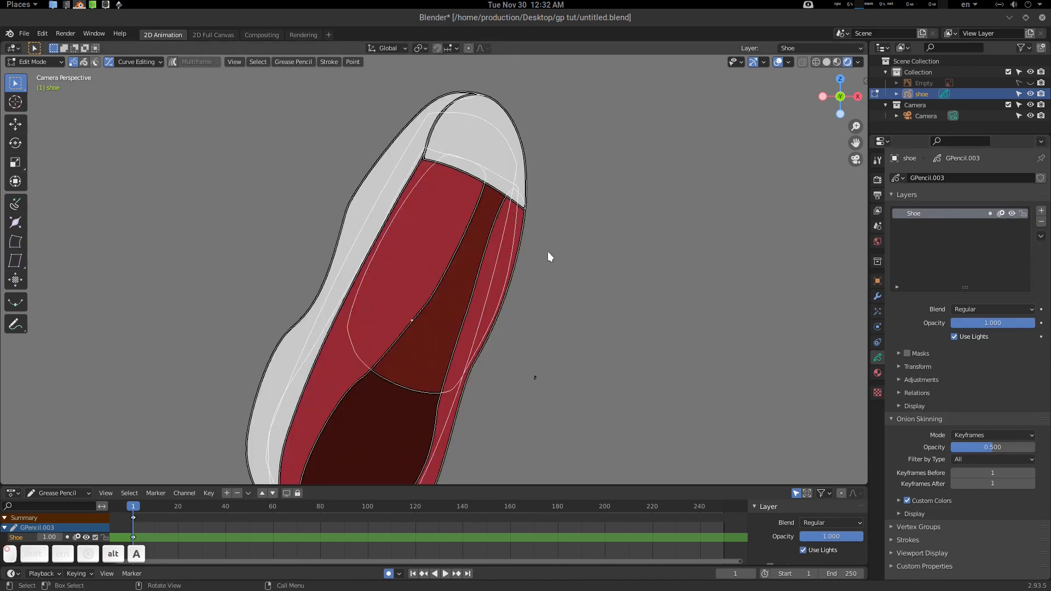
pyautogui.press('a')
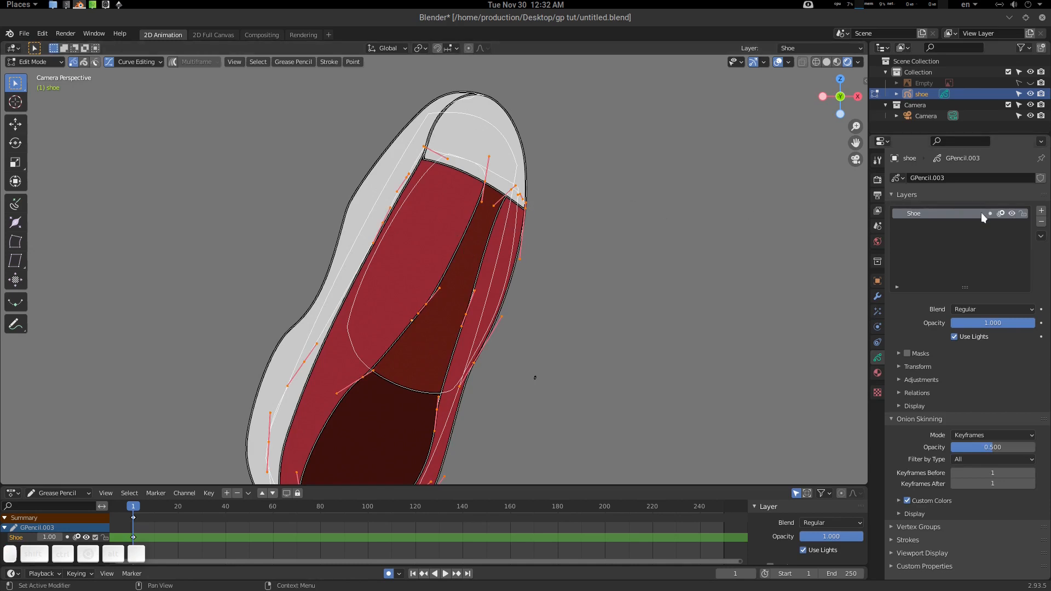
pyautogui.click(1008, 213)
pyautogui.click(1005, 215)
pyautogui.click(1007, 213)
pyautogui.click(1010, 214)
pyautogui.click(1010, 213)
pyautogui.click(1012, 213)
pyautogui.click(1012, 214)
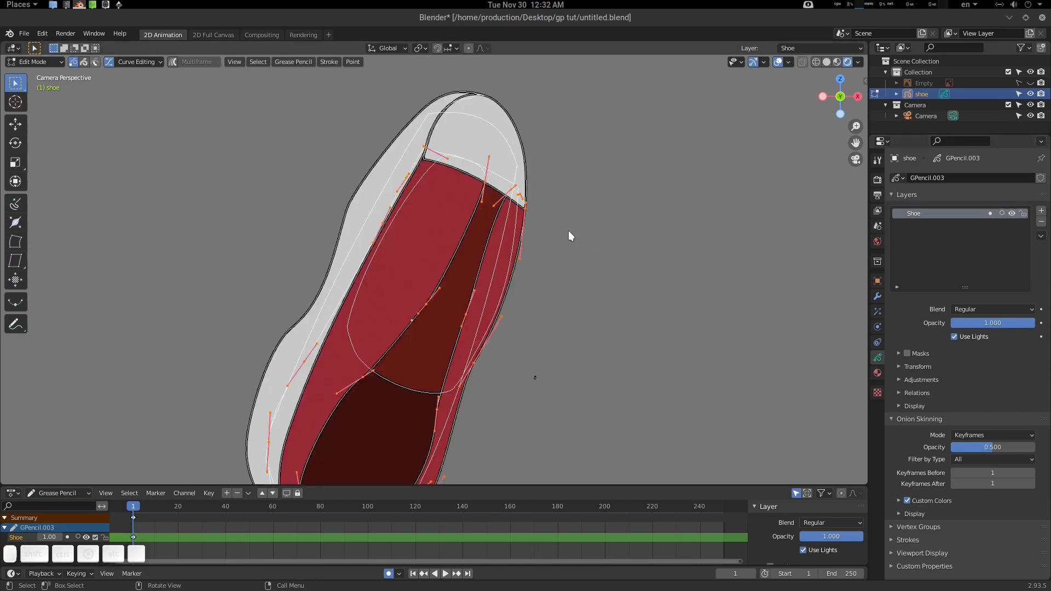
pyautogui.press('z')
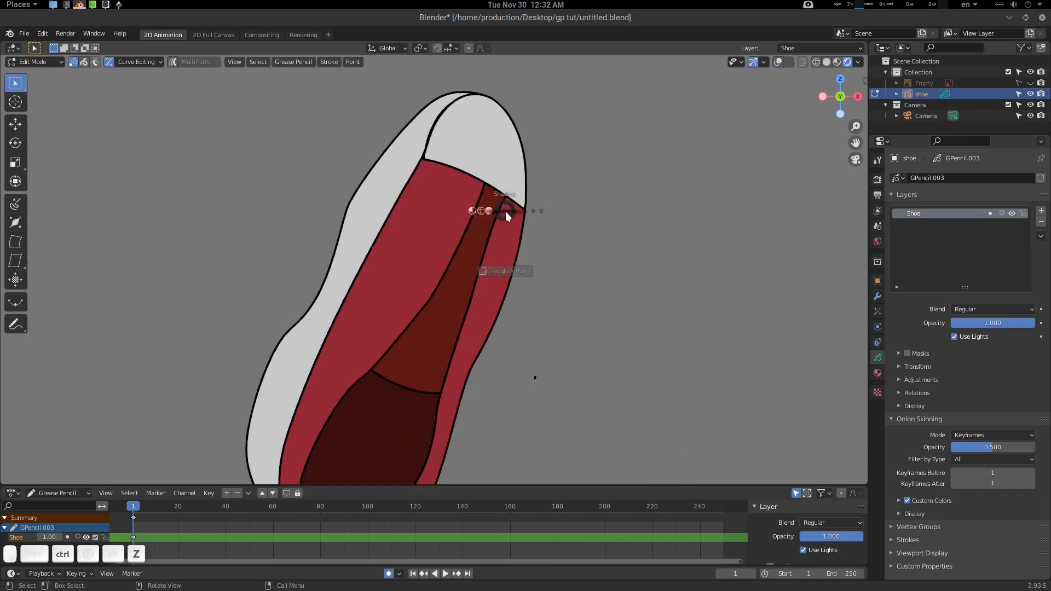
pyautogui.press('z')
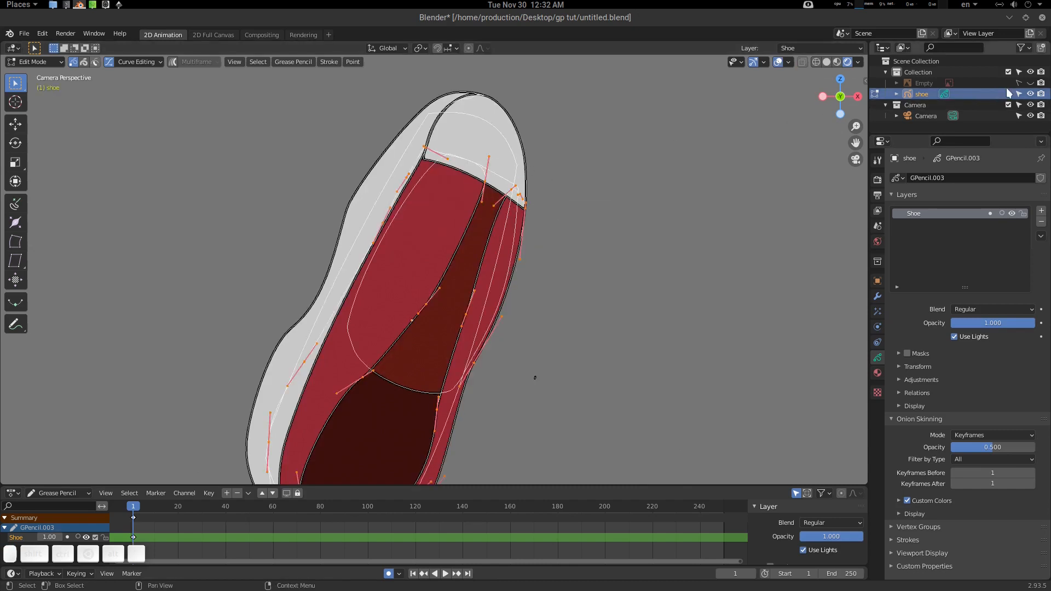
# Step: Show the Empty reference sketch, leave curve editing for Object Mode, and deselect everything
pyautogui.click(1030, 83)
pyautogui.scroll(1, 509, 240)
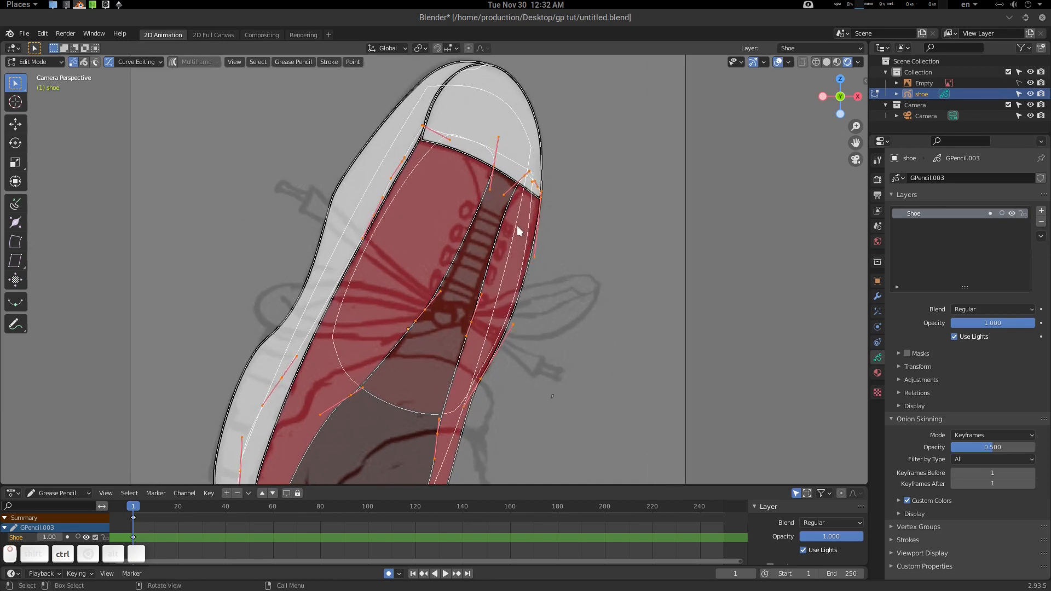
pyautogui.hotkey('ctrl', 'Tab')
pyautogui.click(462, 222)
pyautogui.hotkey('alt', 'a')
pyautogui.scroll(-1, 555, 230)
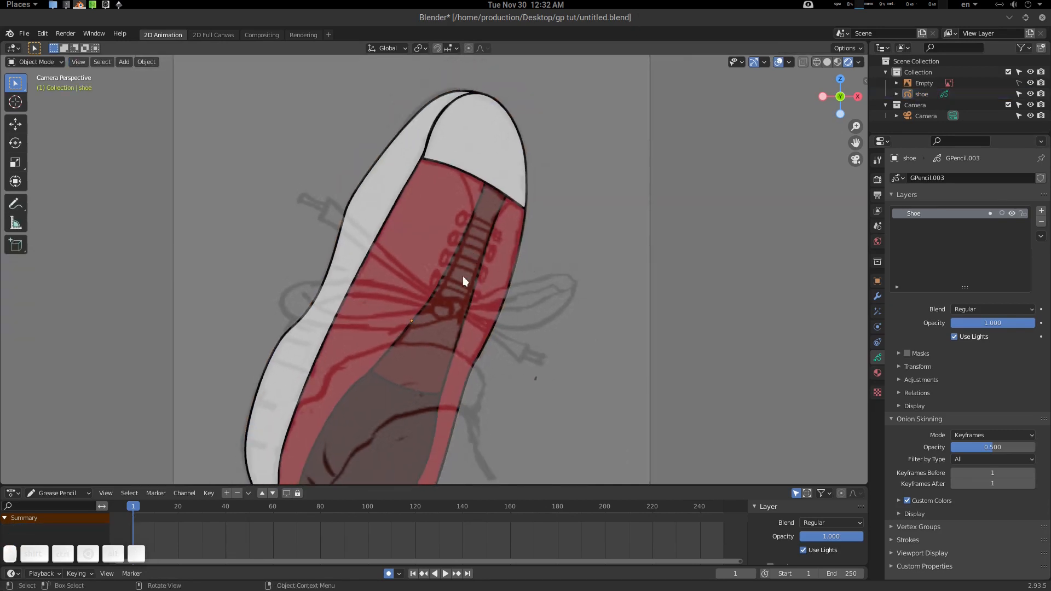
pyautogui.scroll(2, 558, 228)
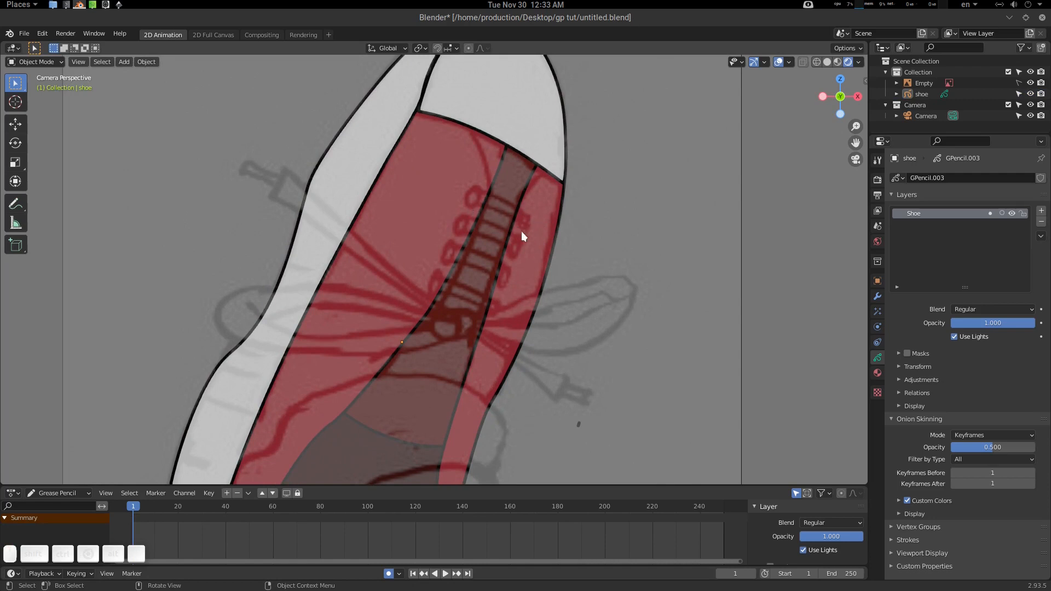
pyautogui.scroll(-2, 544, 236)
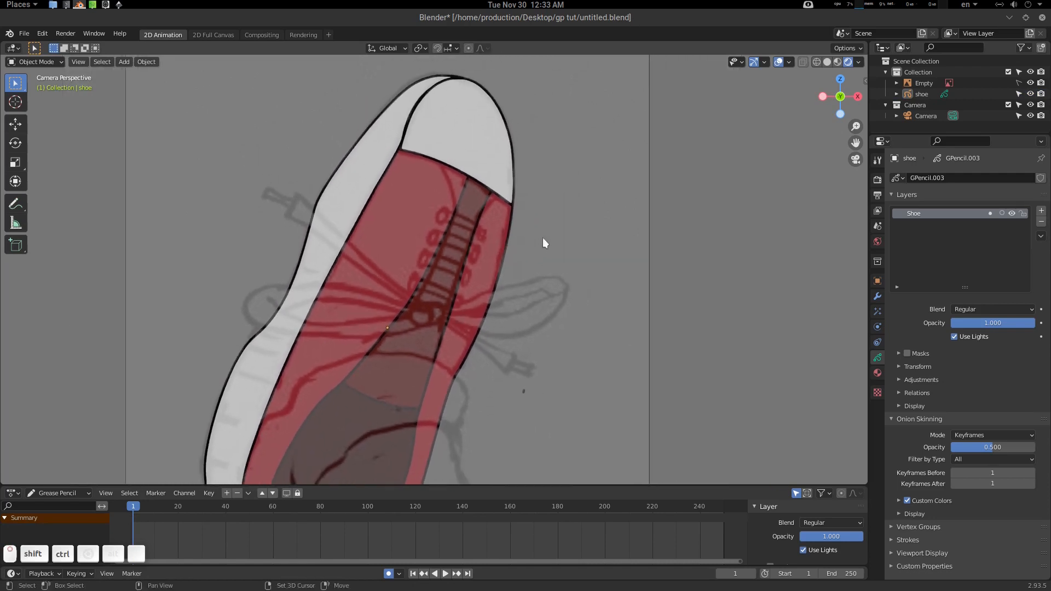
# Step: Add a new Grease Pencil layer above the Shoe layer and name it lais
pyautogui.click(1040, 211)
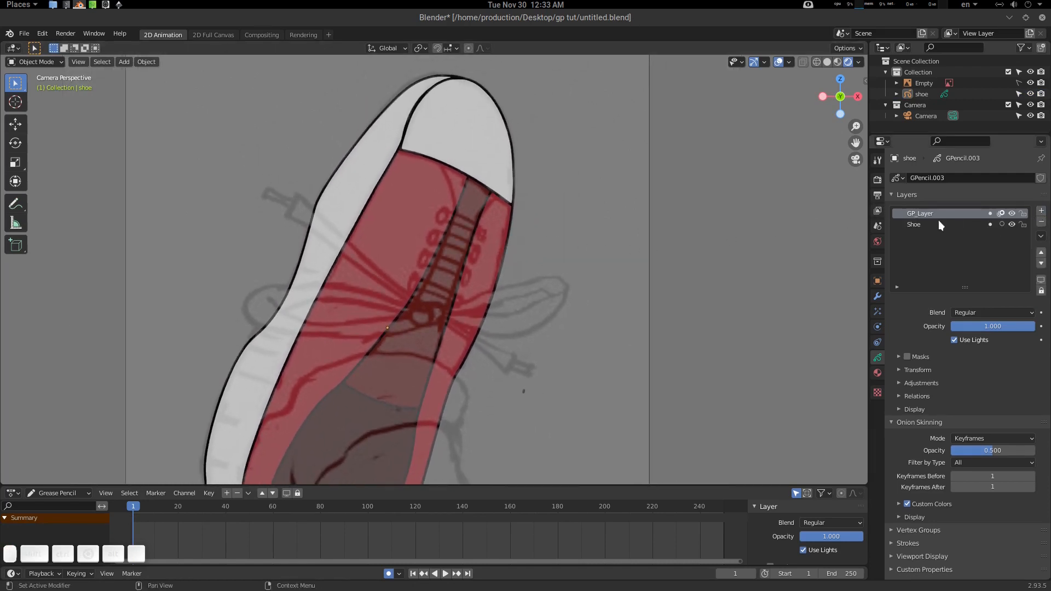
pyautogui.doubleClick(938, 217)
pyautogui.write('lais')
pyautogui.press('Return')
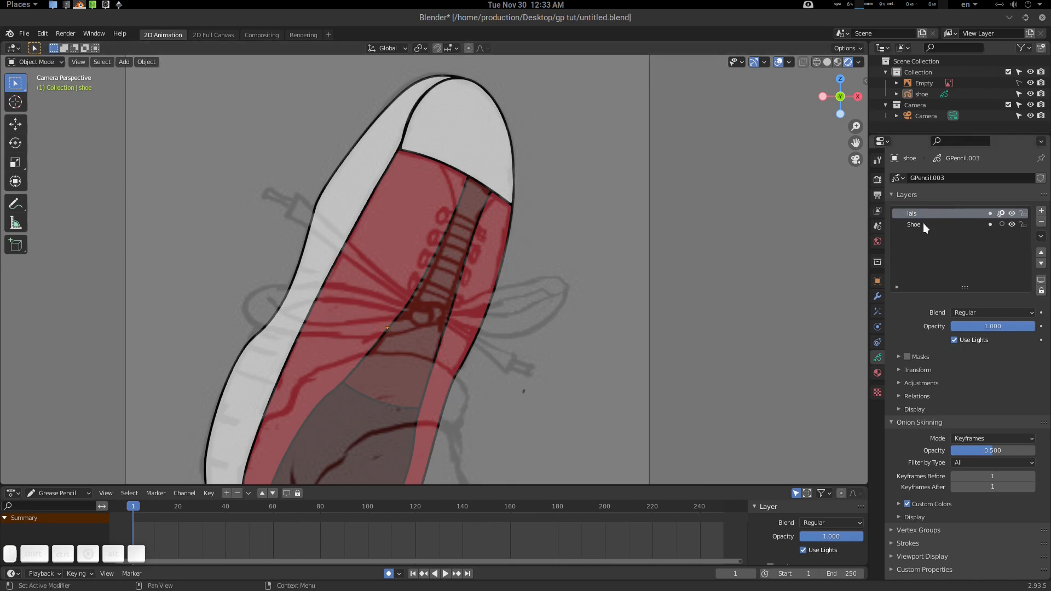
pyautogui.scroll(2, 466, 236)
pyautogui.keyDown('shift'); pyautogui.moveTo(496, 224); pyautogui.dragTo(482, 241, button='middle'); pyautogui.keyUp('shift')
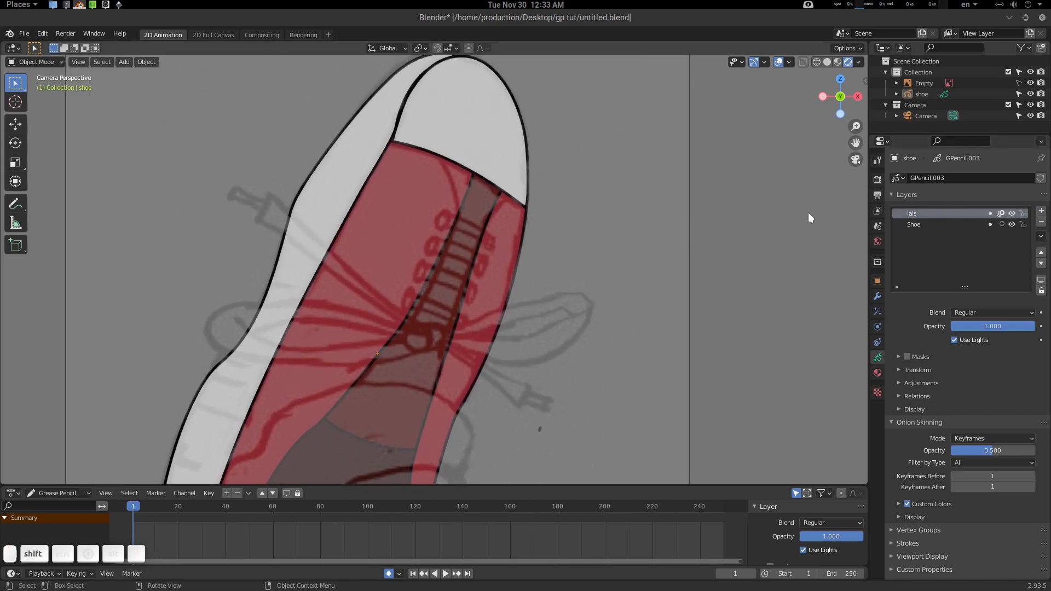
# Step: Rename the lais layer to knot
pyautogui.doubleClick(918, 212)
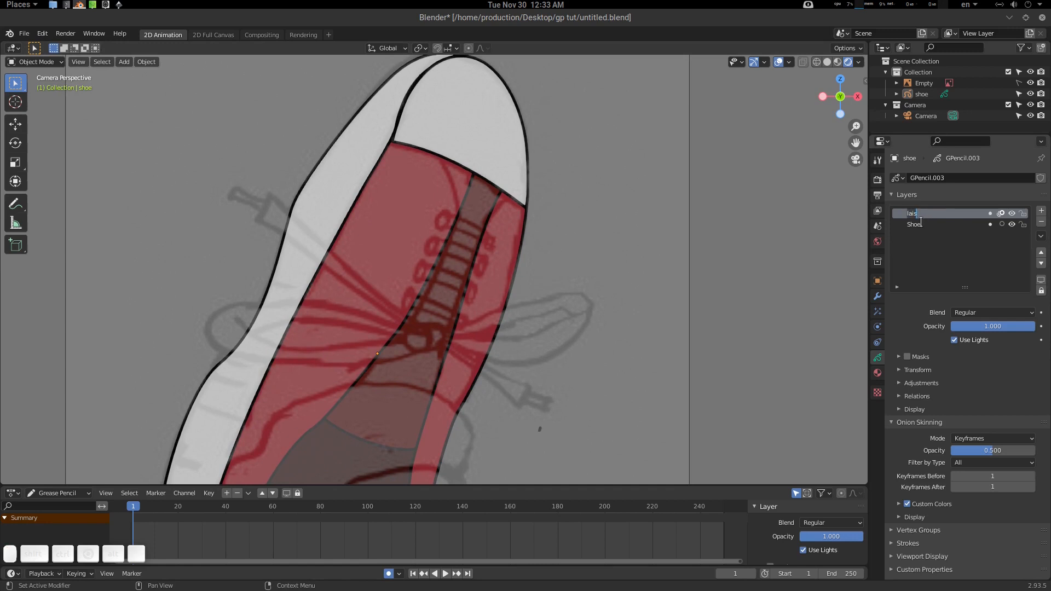
pyautogui.write('knot')
pyautogui.press('Return')
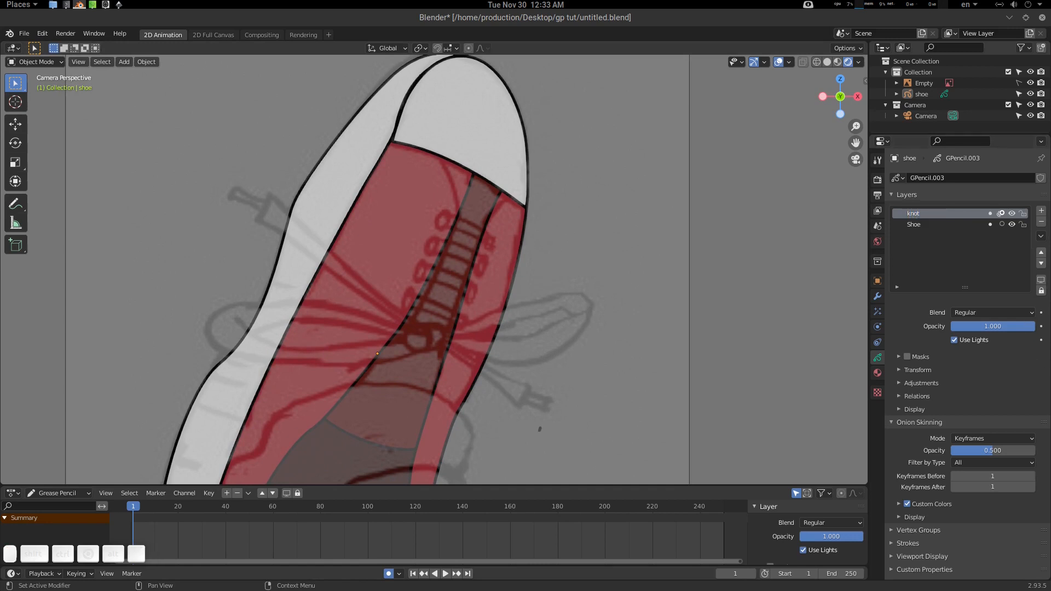
# Step: Show the shoe's material settings, select the shoe object, and switch it to Draw mode
pyautogui.click(882, 374)
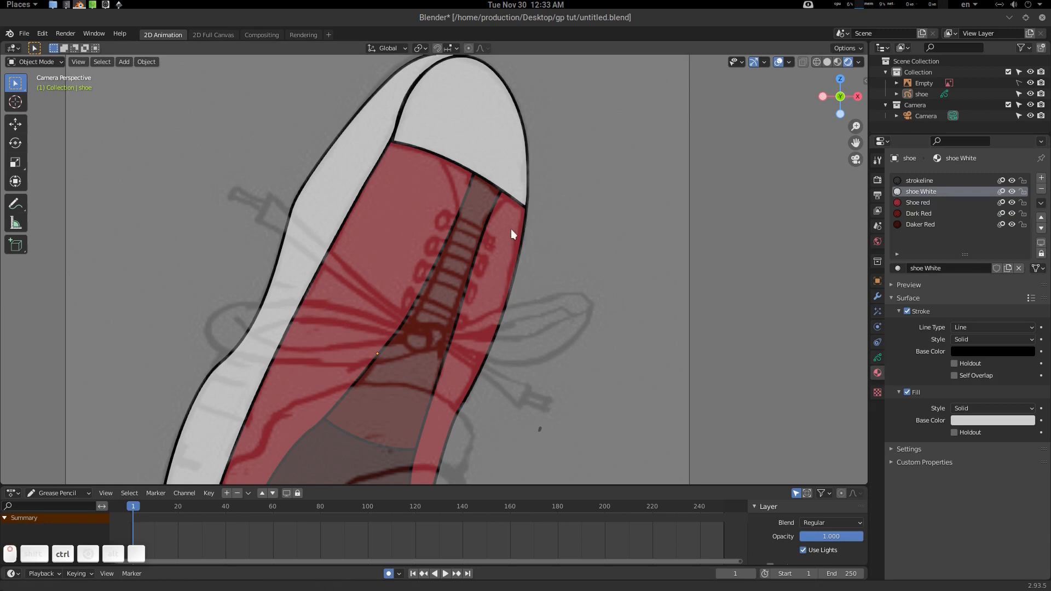
pyautogui.scroll(-2, 510, 233)
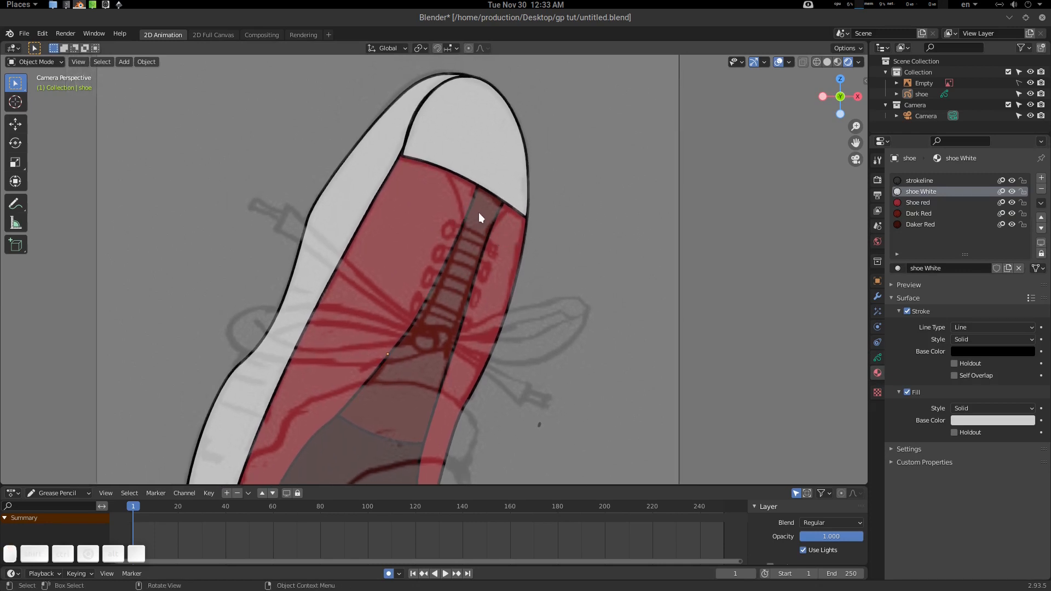
pyautogui.click(476, 187)
pyautogui.press('Tab')
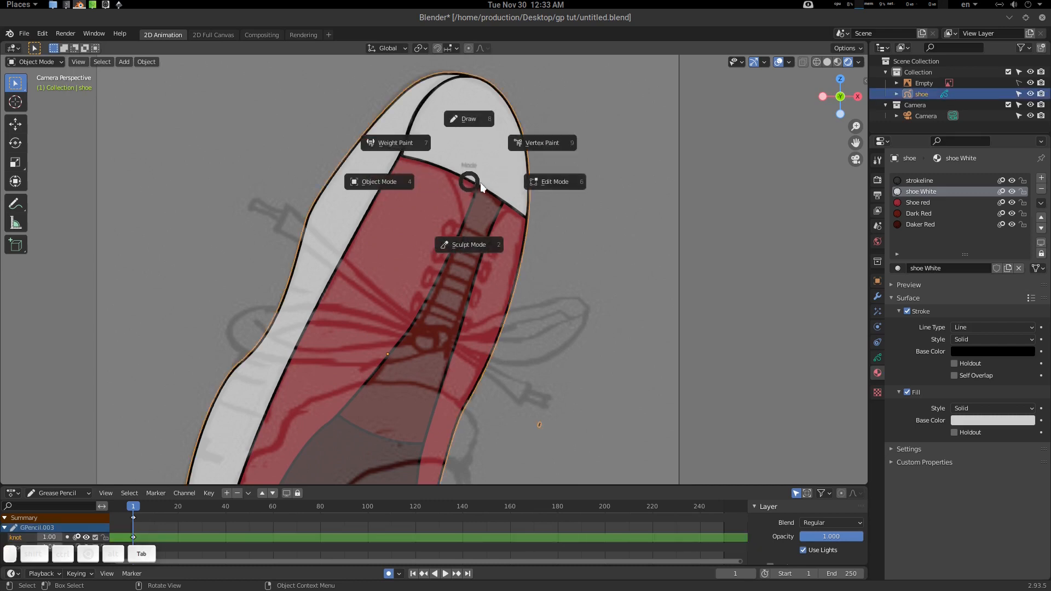
pyautogui.click(475, 171)
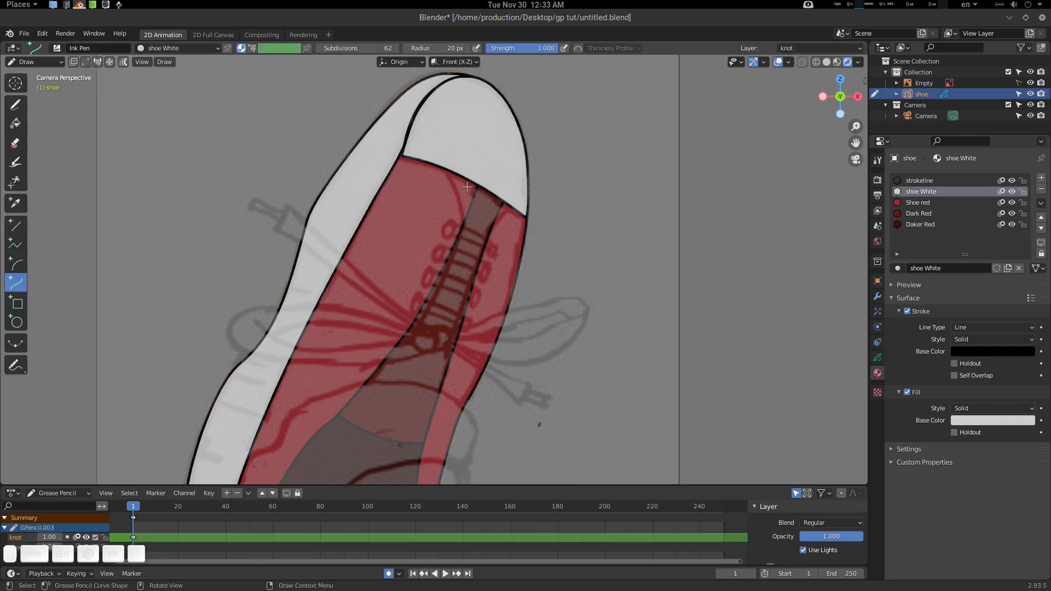
# Step: Check the list of materials available for drawing, keeping shoe White as the active material
pyautogui.press('n')
pyautogui.press('n')
pyautogui.press('m')
pyautogui.press('u')
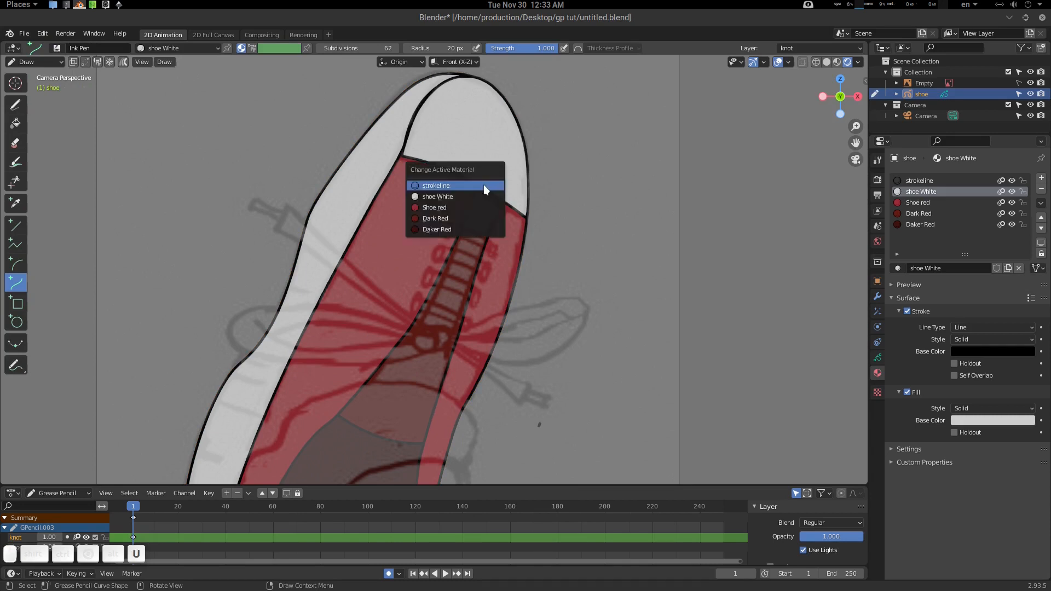
pyautogui.press('u')
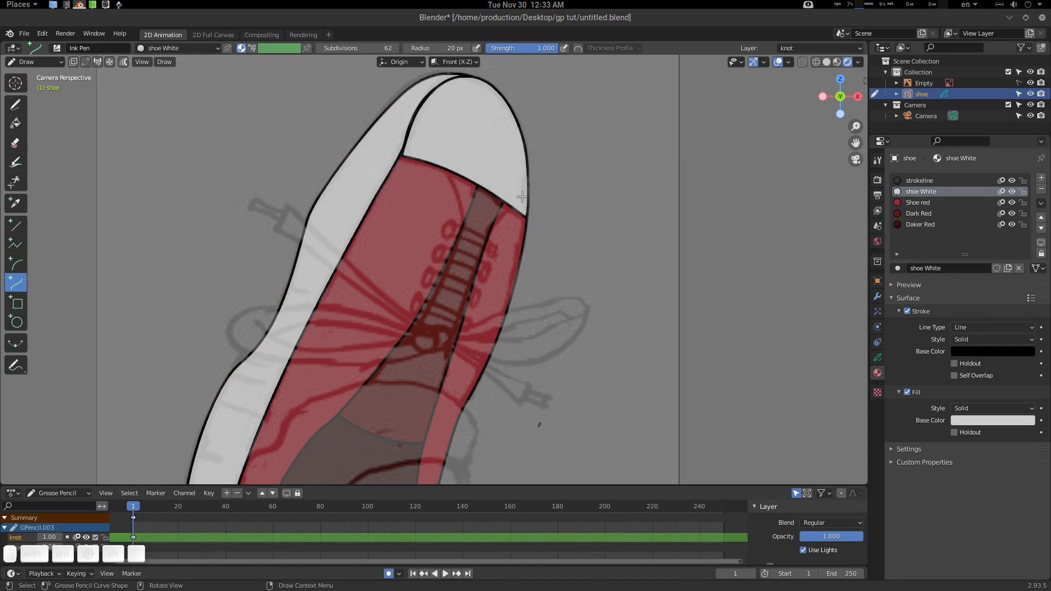
pyautogui.moveTo(498, 221)
pyautogui.keyDown('ctrl'); pyautogui.mouseDown(button='middle')
pyautogui.moveTo(470, 214)
pyautogui.moveTo(504, 208)
pyautogui.mouseUp(button='middle'); pyautogui.keyUp('ctrl')
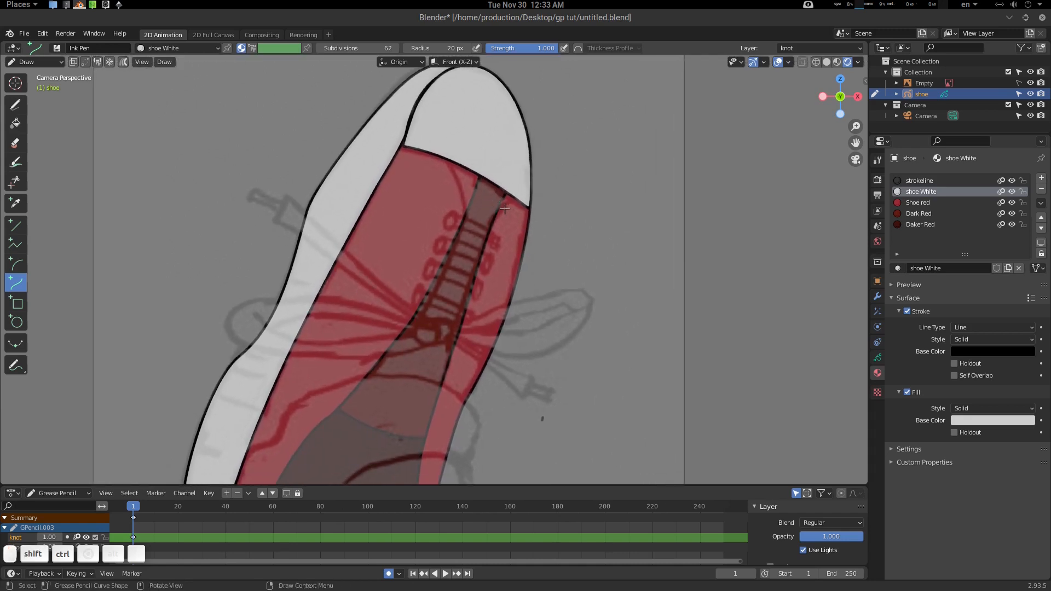
# Step: Return to Object Mode, hide the Shoe layer in the layer settings, and re-enter Draw mode
pyautogui.press('Tab')
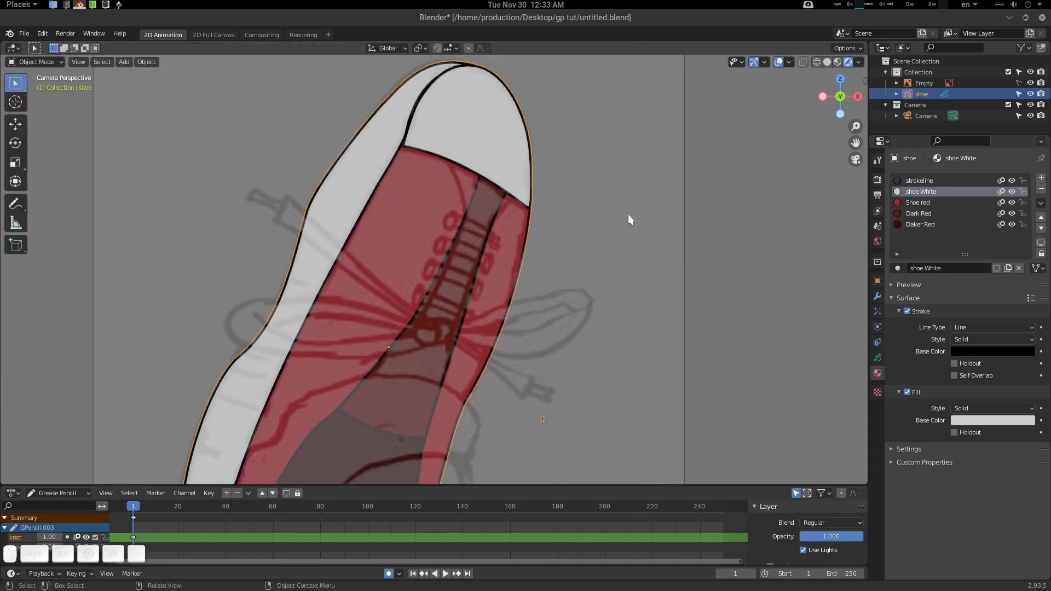
pyautogui.click(877, 357)
pyautogui.click(913, 225)
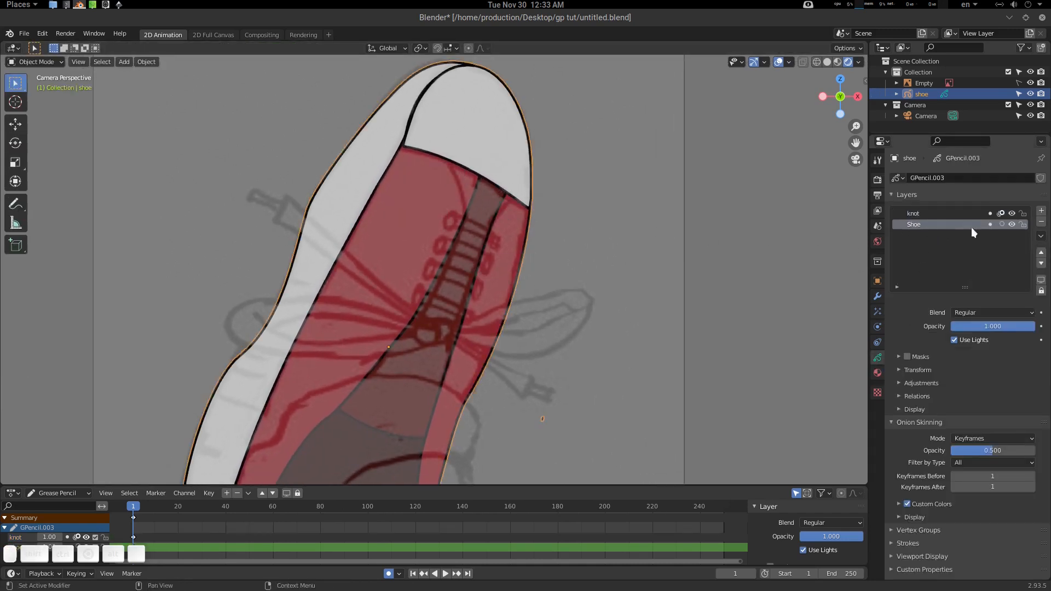
pyautogui.click(1012, 225)
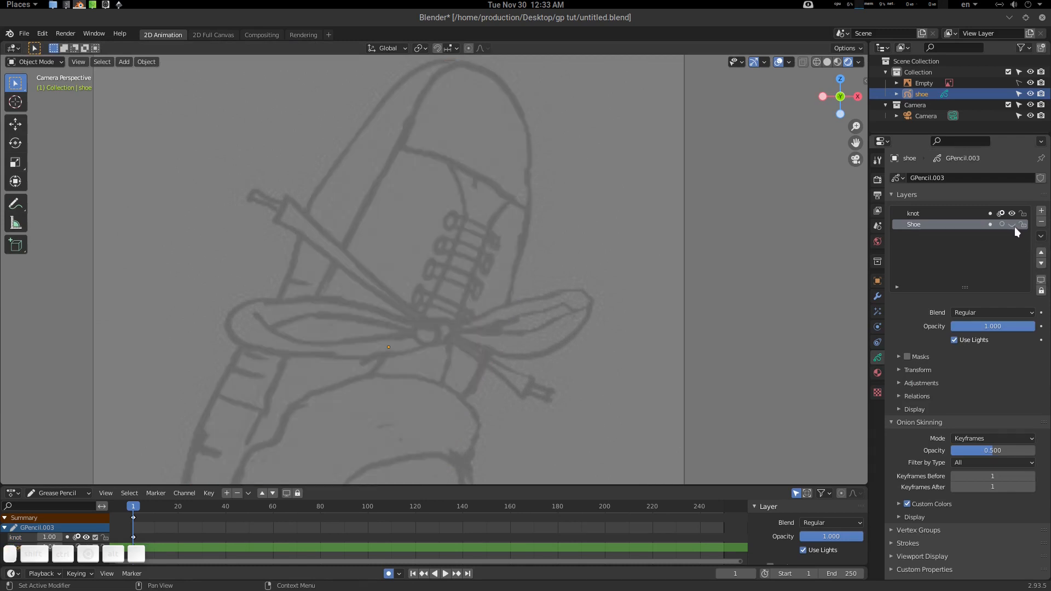
pyautogui.press('Tab')
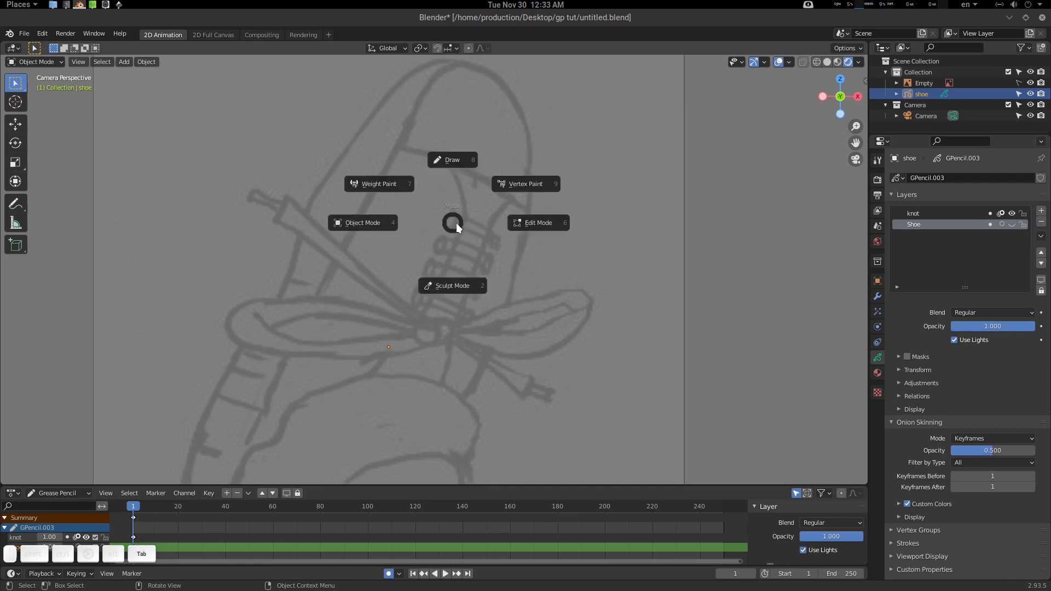
pyautogui.click(454, 160)
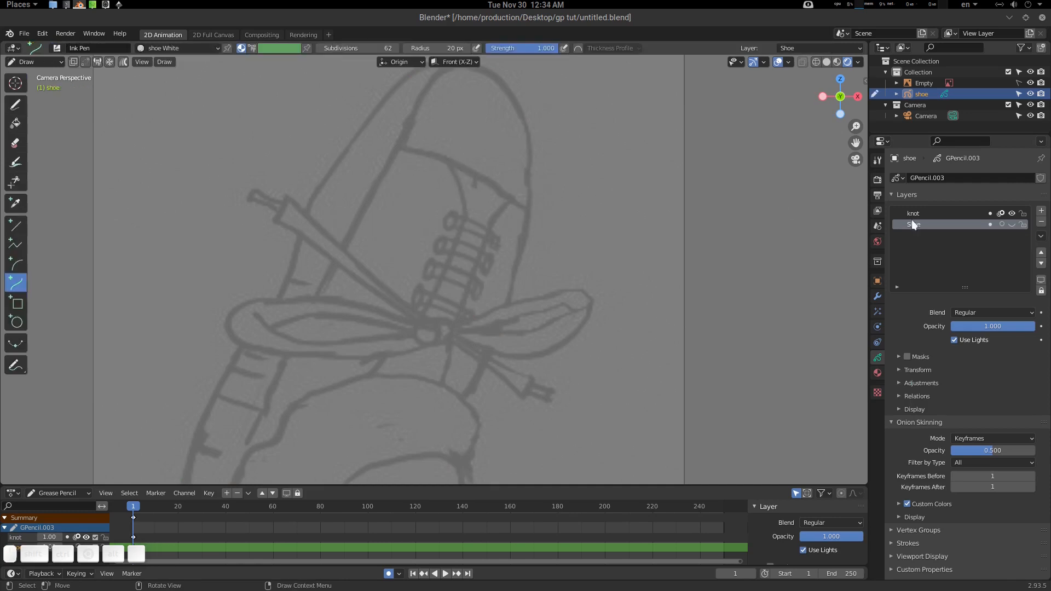
# Step: Toggle the Shoe layer's visibility to compare the drawing with the sketch beneath, leaving it visible
pyautogui.click(1012, 225)
pyautogui.click(1012, 224)
pyautogui.click(1012, 225)
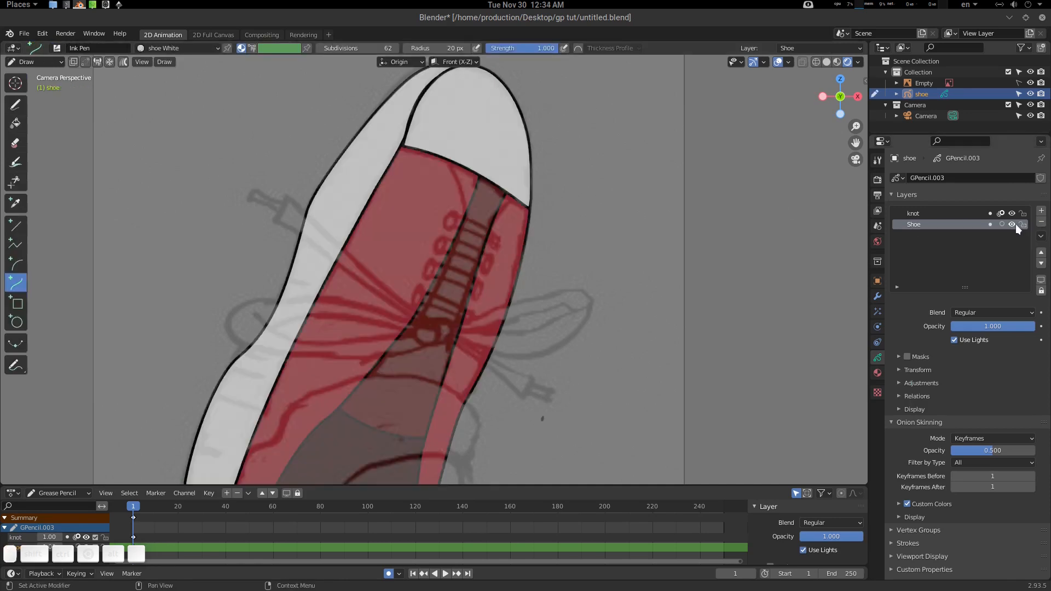
# Step: Hide the Shoe layer while drawing and make knot the active layer
pyautogui.click(812, 49)
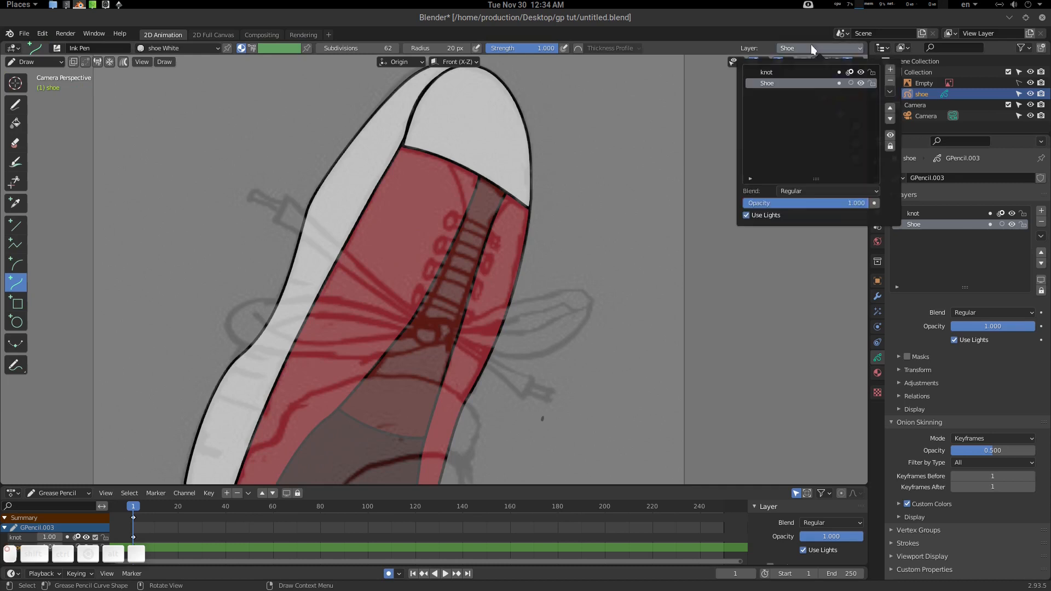
pyautogui.click(860, 83)
pyautogui.click(860, 83)
pyautogui.click(860, 84)
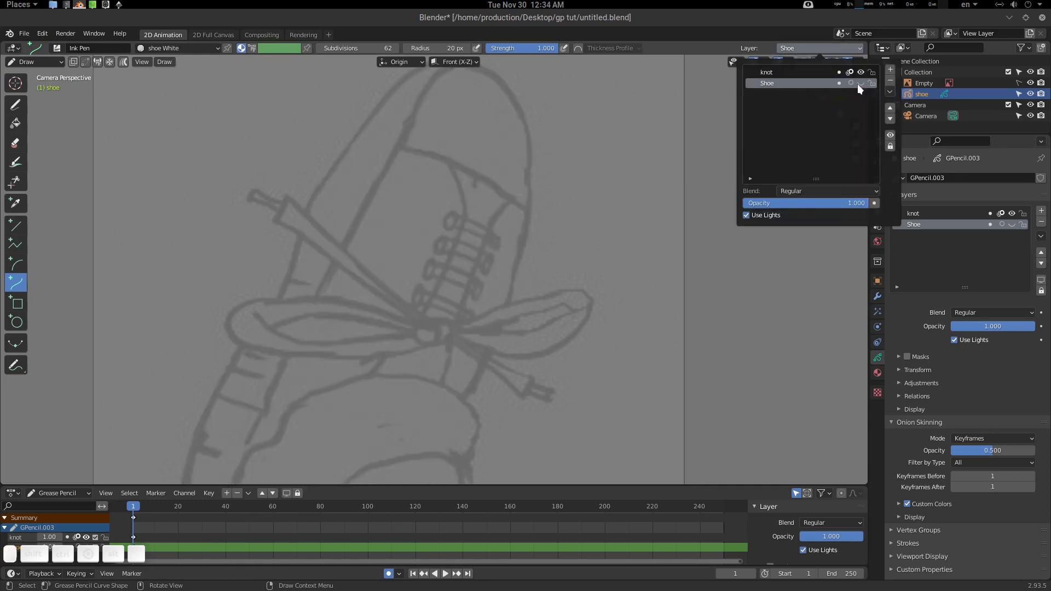
pyautogui.click(861, 83)
pyautogui.click(861, 83)
pyautogui.click(767, 73)
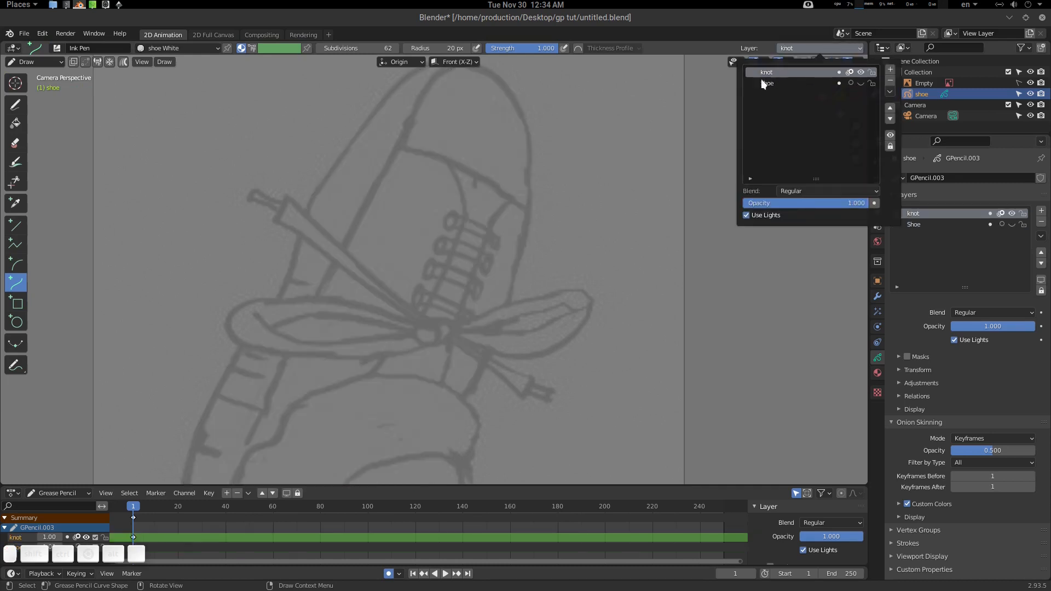
# Step: Draw an oval around the topmost eyelet of the sketch's left row with the Circle tool and the strokeline material
pyautogui.keyDown('ctrl'); pyautogui.moveTo(455, 227); pyautogui.dragTo(414, 227, button='middle'); pyautogui.keyUp('ctrl')
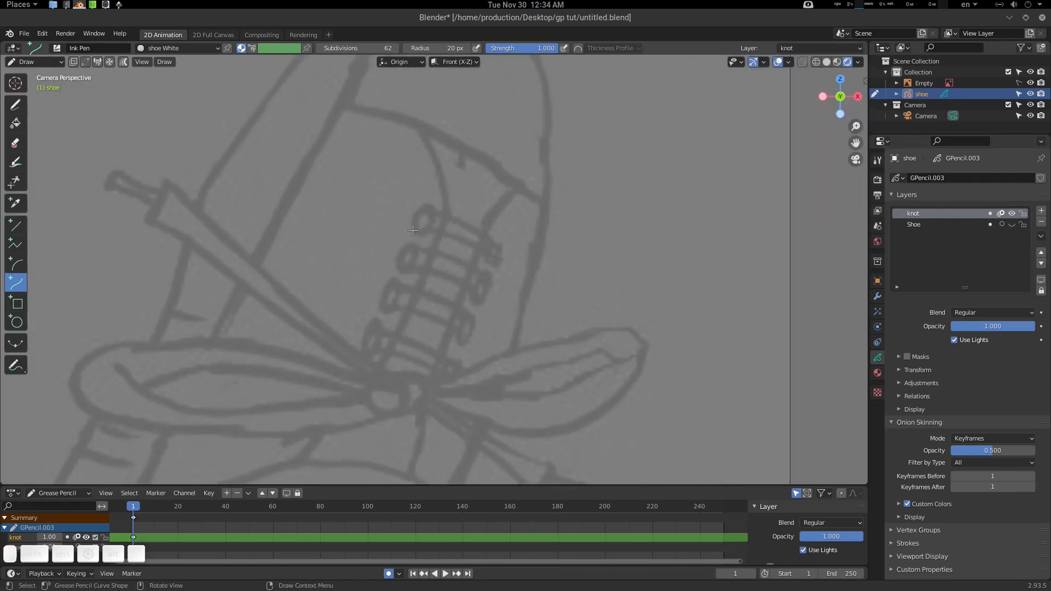
pyautogui.click(16, 322)
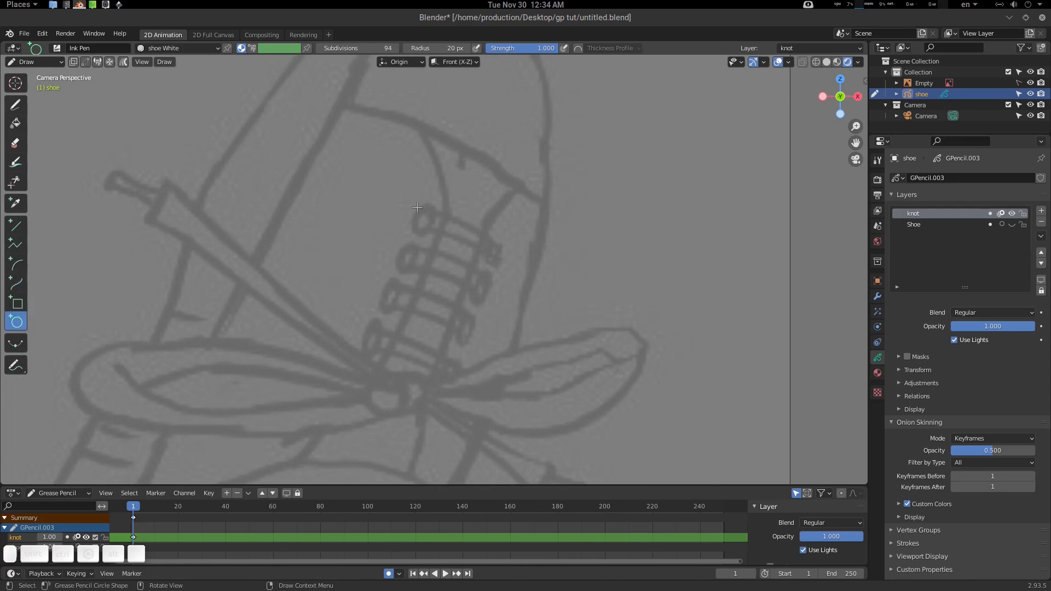
pyautogui.moveTo(413, 207); pyautogui.dragTo(439, 233)
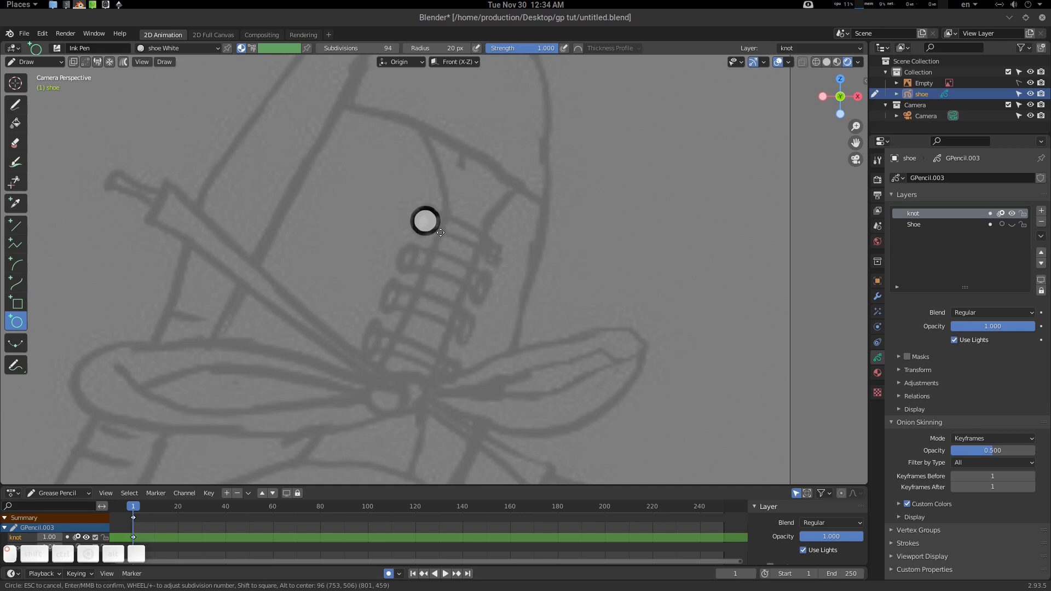
pyautogui.press('Escape')
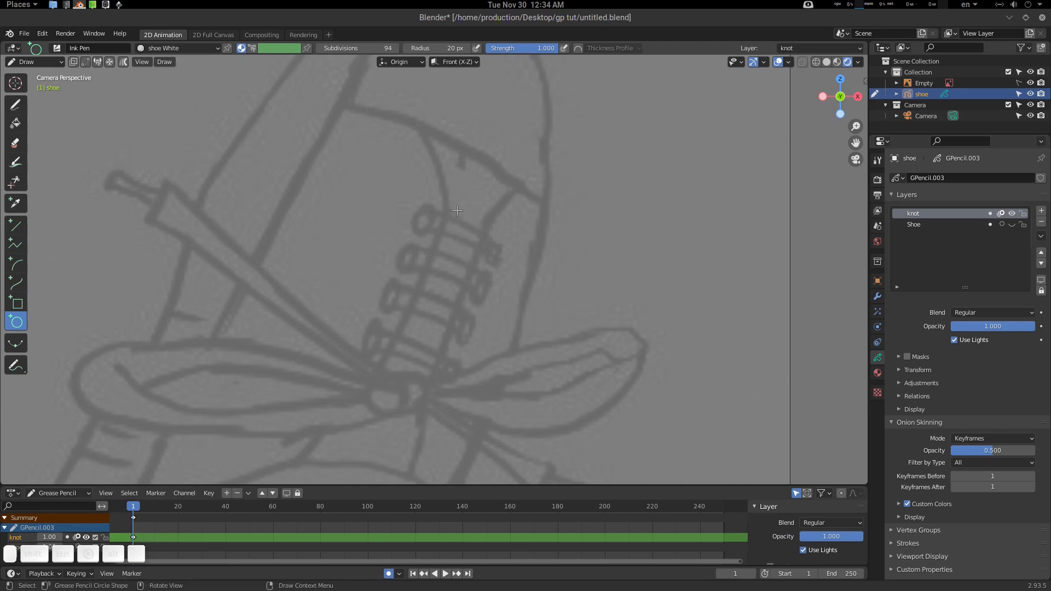
pyautogui.press('u')
pyautogui.click(422, 216)
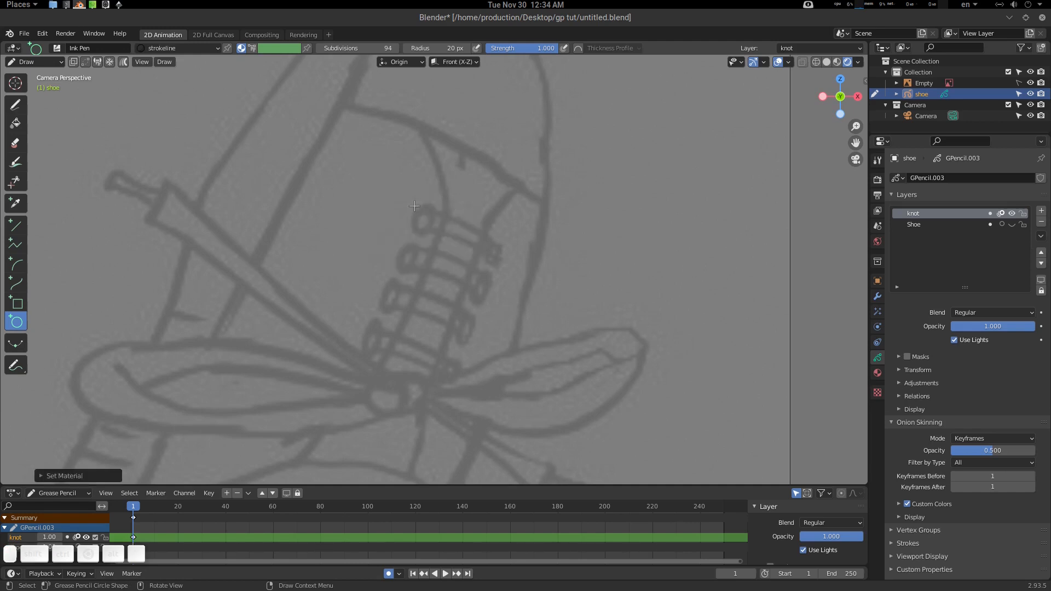
pyautogui.moveTo(415, 206)
pyautogui.mouseDown()
pyautogui.moveTo(438, 240)
pyautogui.moveTo(412, 205)
pyautogui.moveTo(433, 235)
pyautogui.moveTo(437, 218)
pyautogui.moveTo(433, 235)
pyautogui.moveTo(415, 206)
pyautogui.mouseUp()
pyautogui.press('Return')
# Step: Switch to Edit Mode, try to duplicate the eyelet oval, and turn off Curve Editing
pyautogui.press('Tab')
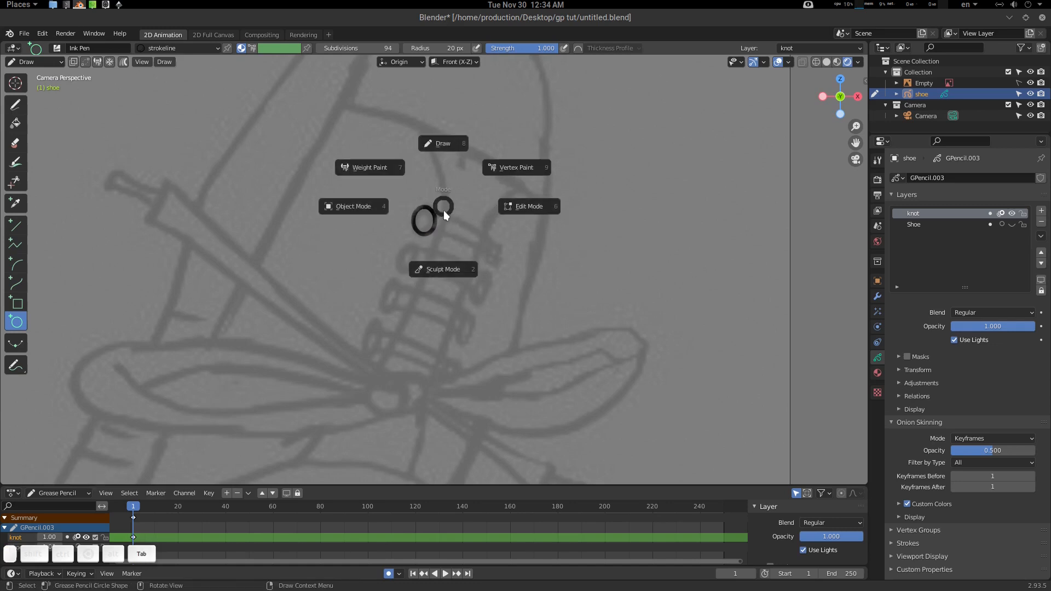
pyautogui.click(511, 210)
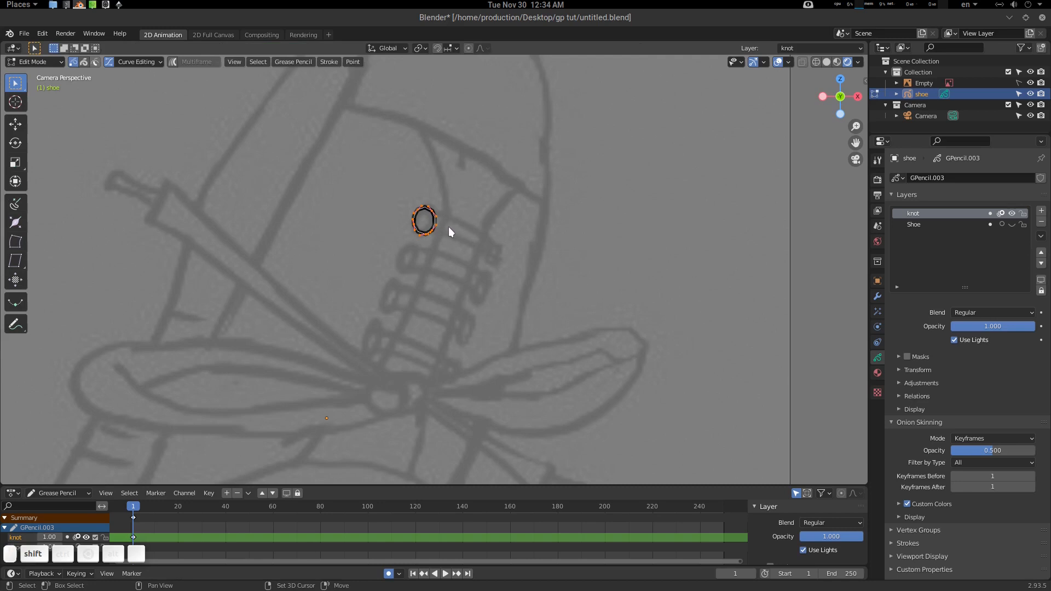
pyautogui.moveTo(448, 226)
pyautogui.keyDown('shift'); pyautogui.mouseDown(button='middle')
pyautogui.moveTo(463, 199)
pyautogui.moveTo(465, 211)
pyautogui.mouseUp(button='middle'); pyautogui.keyUp('shift')
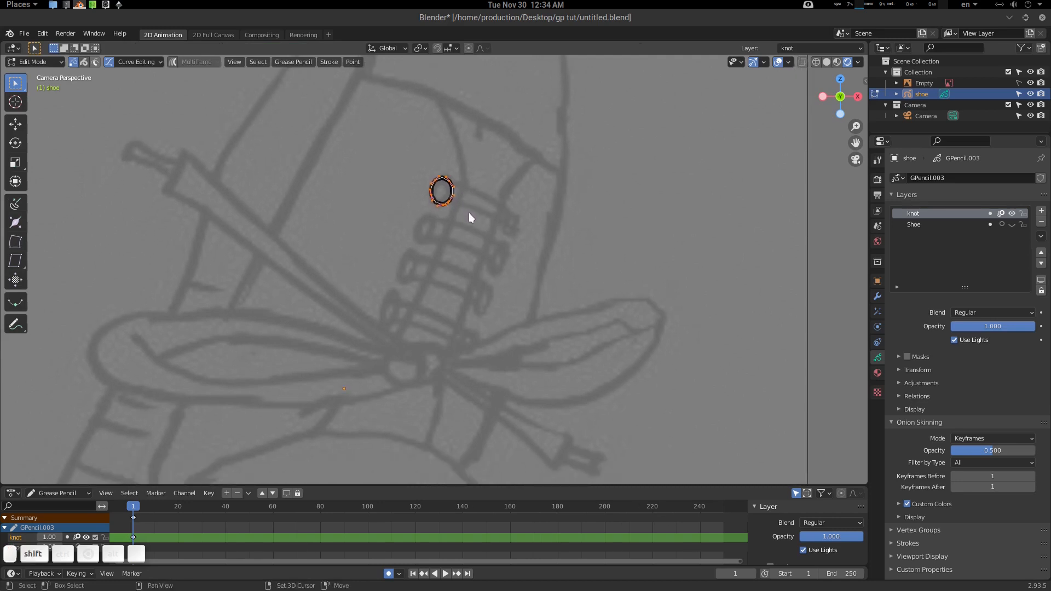
pyautogui.hotkey('shift', 'd')
pyautogui.press('Escape')
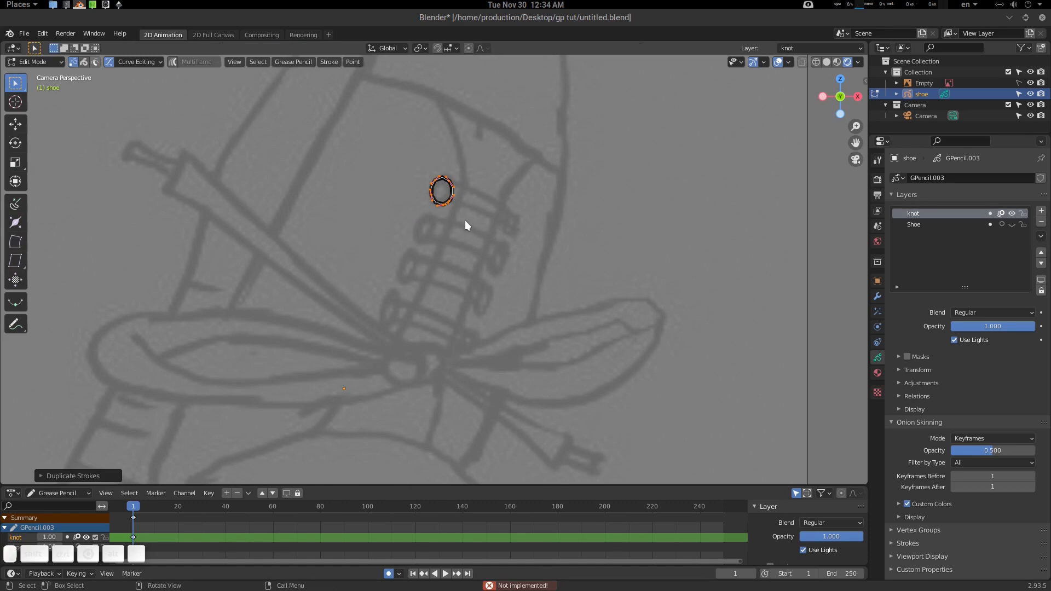
pyautogui.press('u')
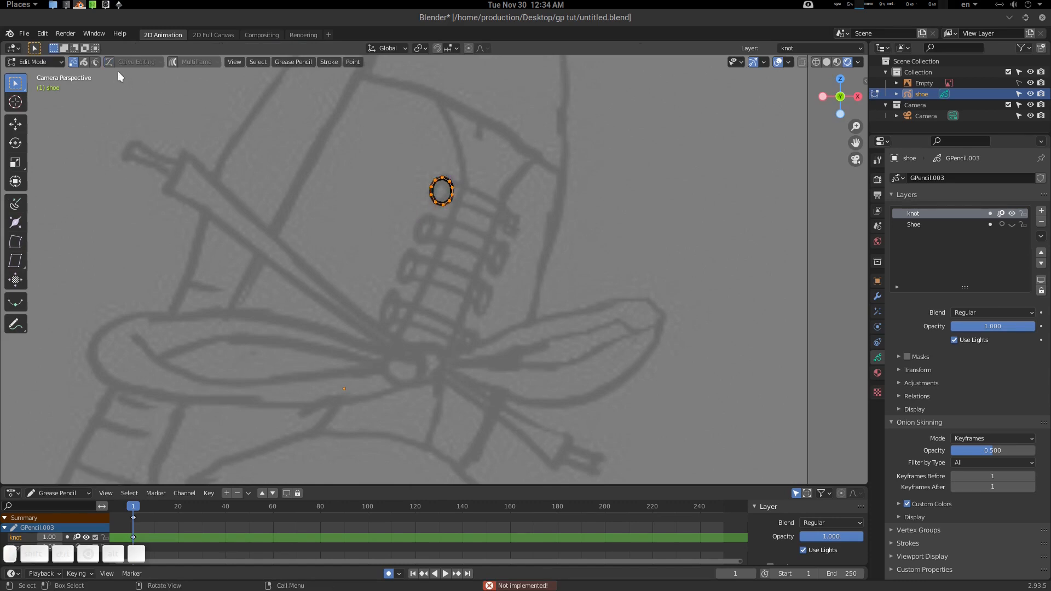
# Step: Duplicate the eyelet oval repeatedly to place four eyelets along the left row and four along the right row
pyautogui.hotkey('shift', 'd')
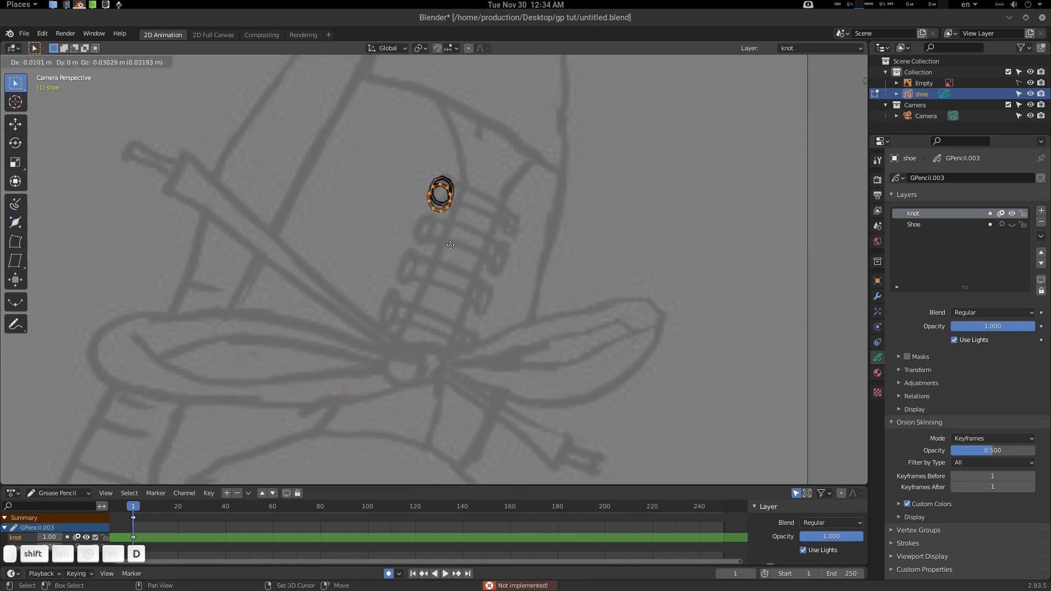
pyautogui.click(444, 268)
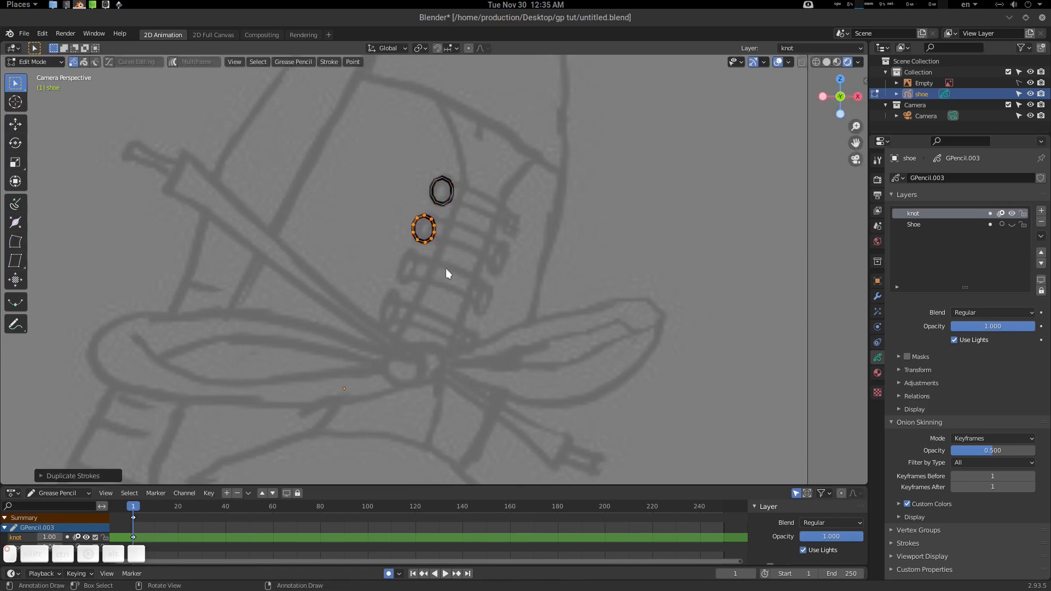
pyautogui.hotkey('shift', 'r')
pyautogui.hotkey('shift', 'r')
pyautogui.hotkey('shift', 'd')
pyautogui.hotkey('shift', 'r')
pyautogui.hotkey('shift', 'r')
pyautogui.hotkey('shift', 'r')
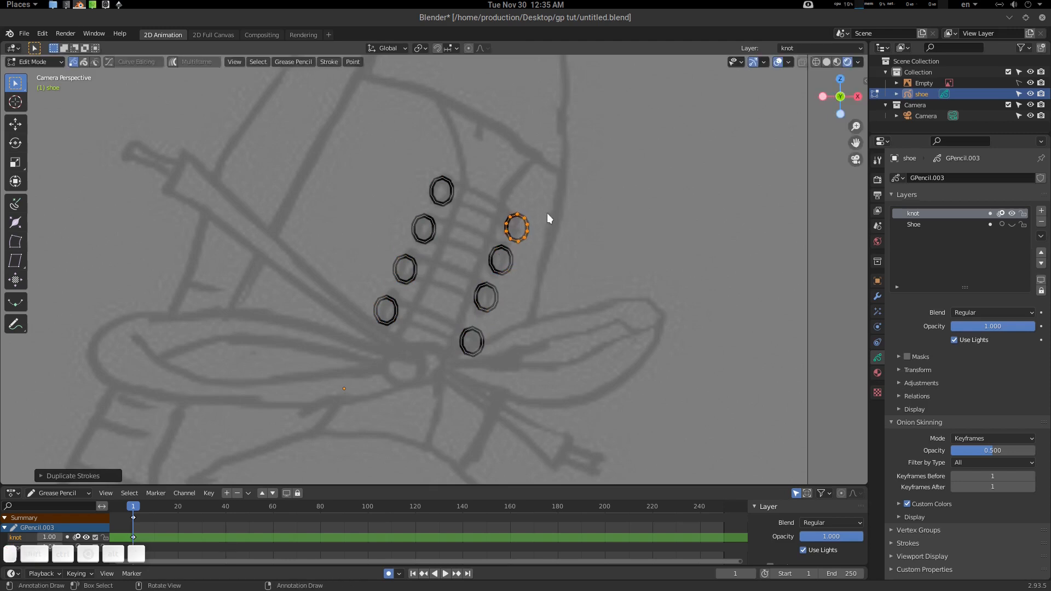
pyautogui.hotkey('shift', 'd')
pyautogui.click(521, 230)
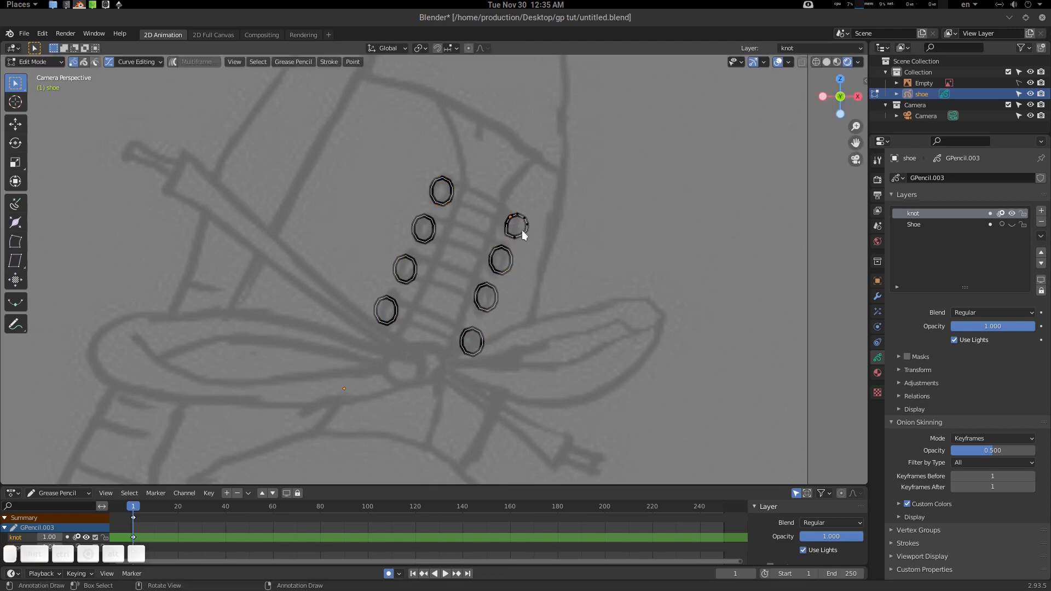
# Step: Make the Shoe layer visible again and return to Object Mode
pyautogui.click(1011, 224)
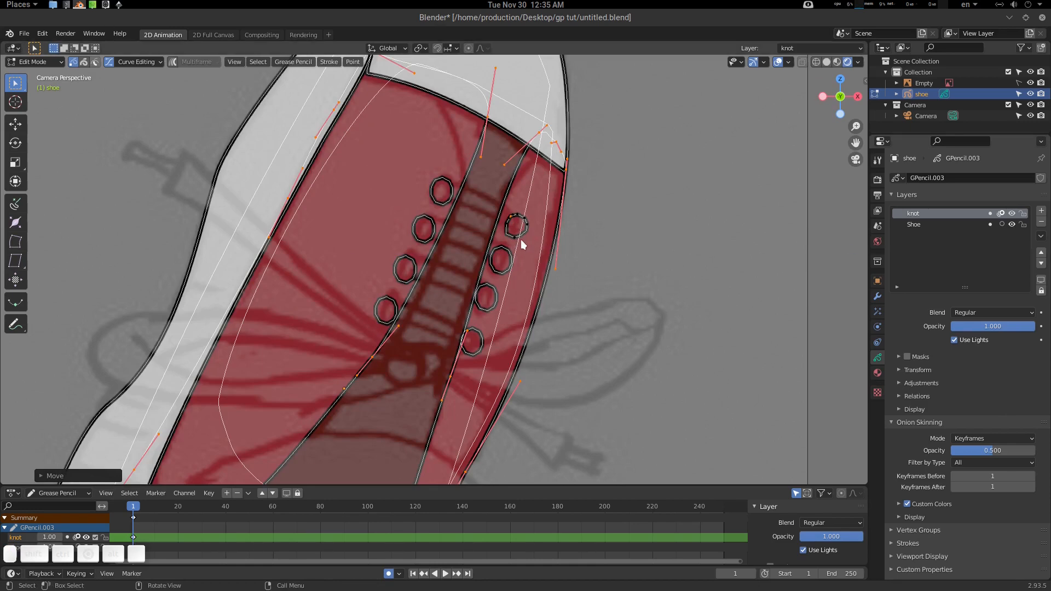
pyautogui.hotkey('ctrl', 'z')
pyautogui.hotkey('ctrl', 'shift', 'z')
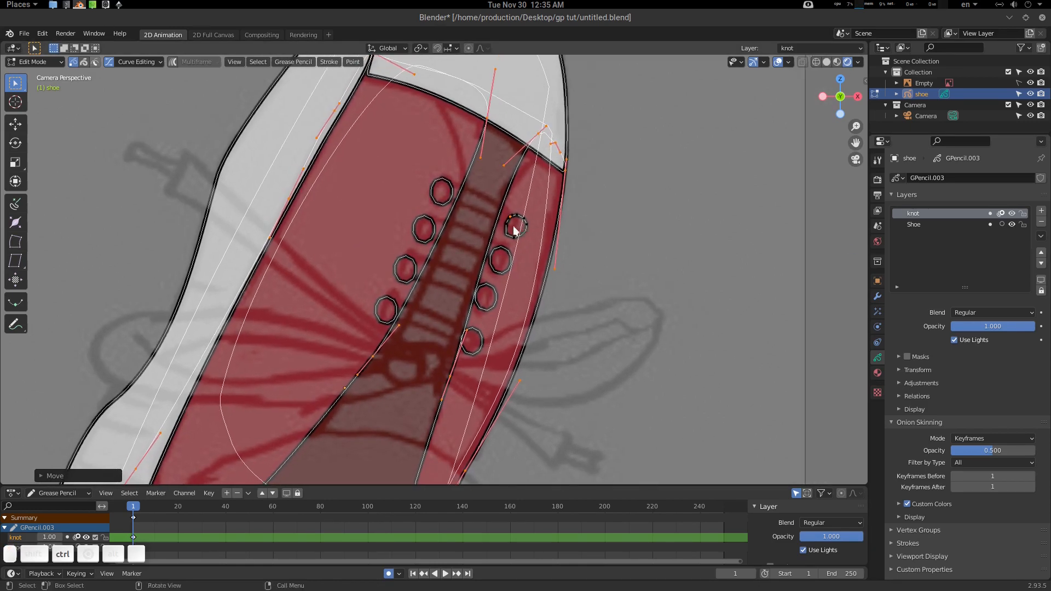
pyautogui.hotkey('ctrl', 'Tab')
pyautogui.click(448, 223)
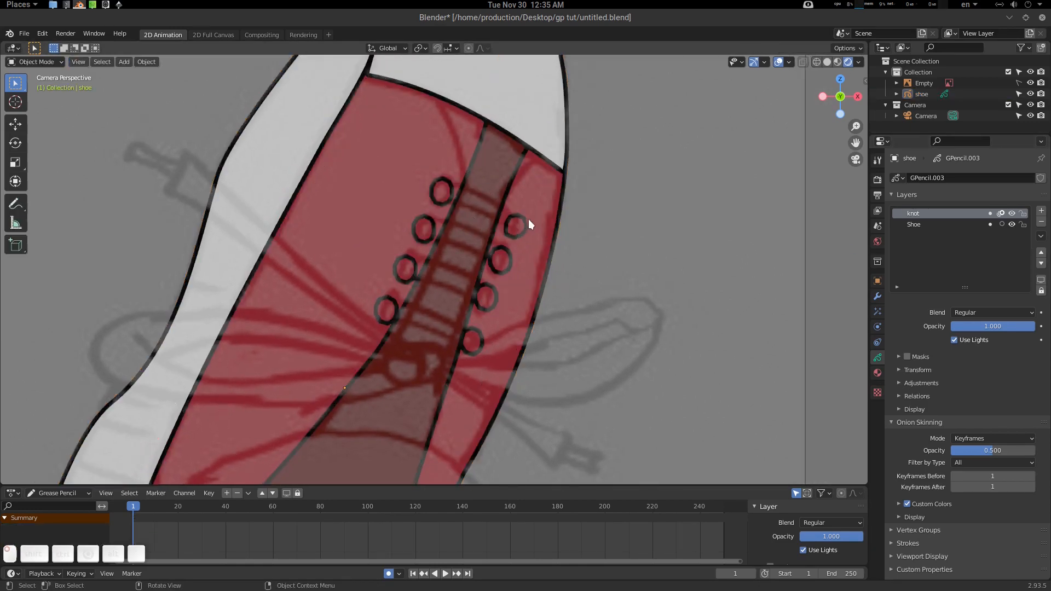
# Step: Select the shoe object, lock its Shoe layer and make knot the active layer
pyautogui.click(527, 219)
pyautogui.click(915, 225)
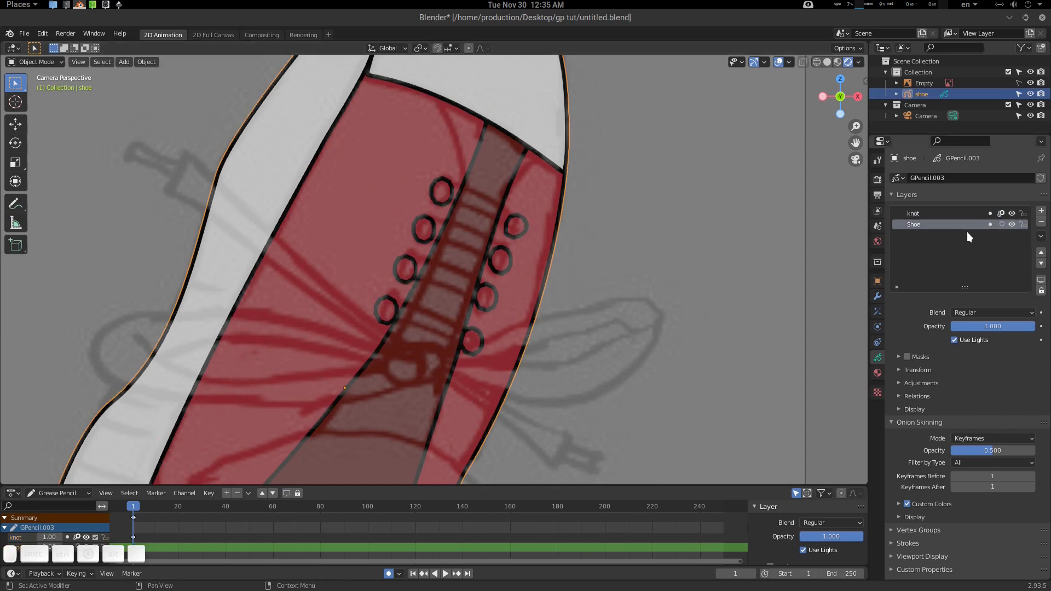
pyautogui.click(1023, 224)
pyautogui.click(915, 213)
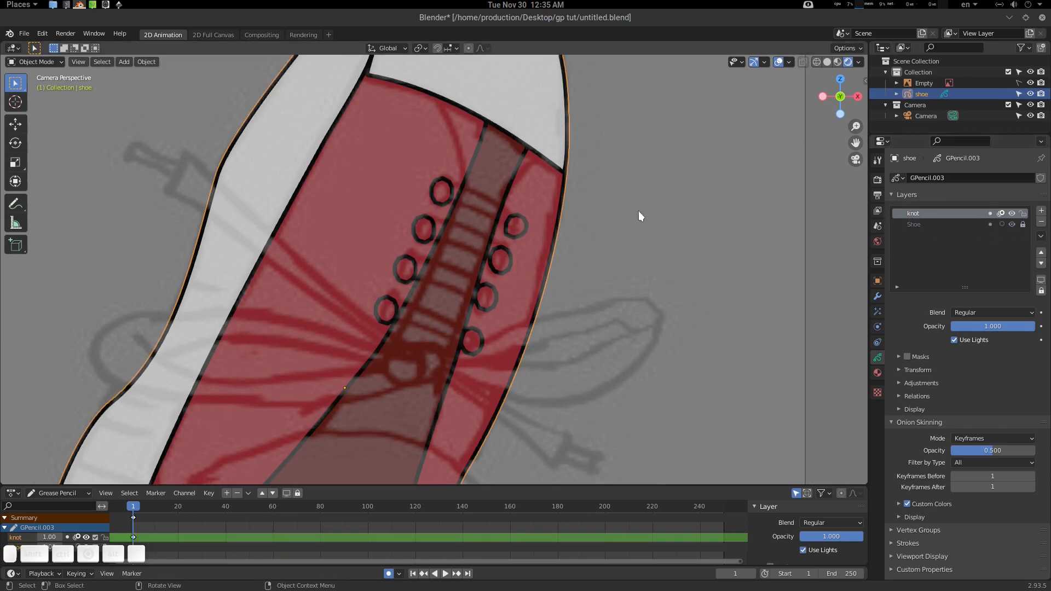
# Step: Switch to Edit Mode and select all editable strokes to check the layer lock, clearing the selection again
pyautogui.hotkey('ctrl', 'Tab')
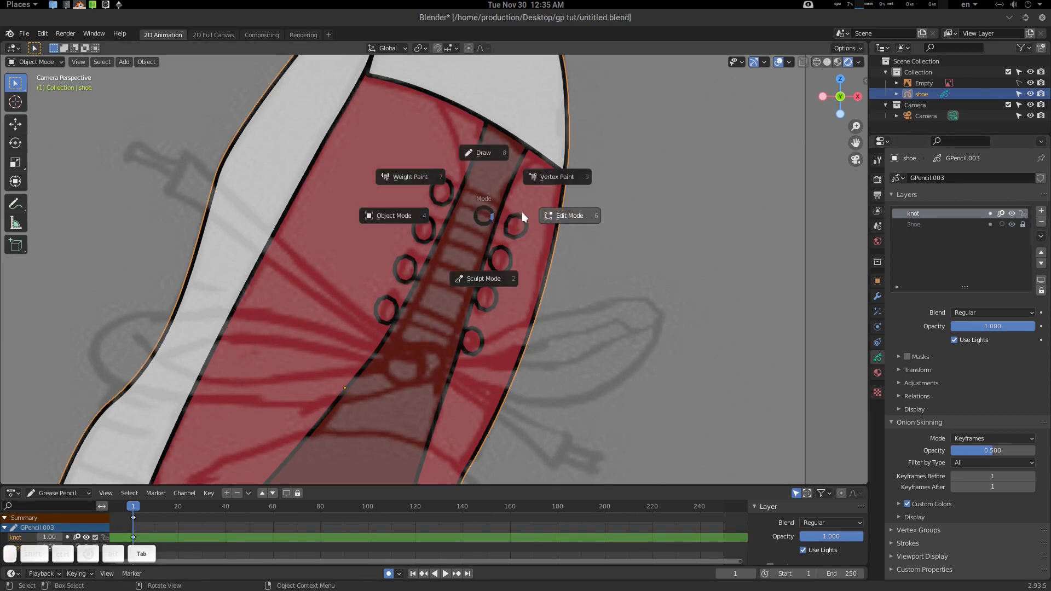
pyautogui.click(554, 222)
pyautogui.press('a')
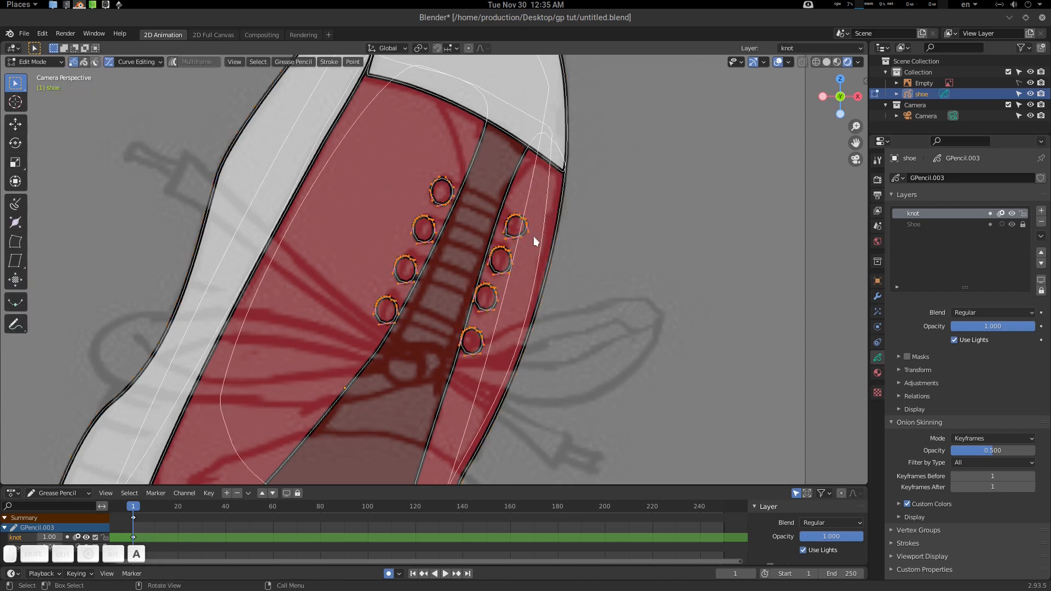
pyautogui.hotkey('alt', 'a')
pyautogui.keyDown('ctrl'); pyautogui.moveTo(484, 220); pyautogui.dragTo(450, 232, button='middle'); pyautogui.keyUp('ctrl')
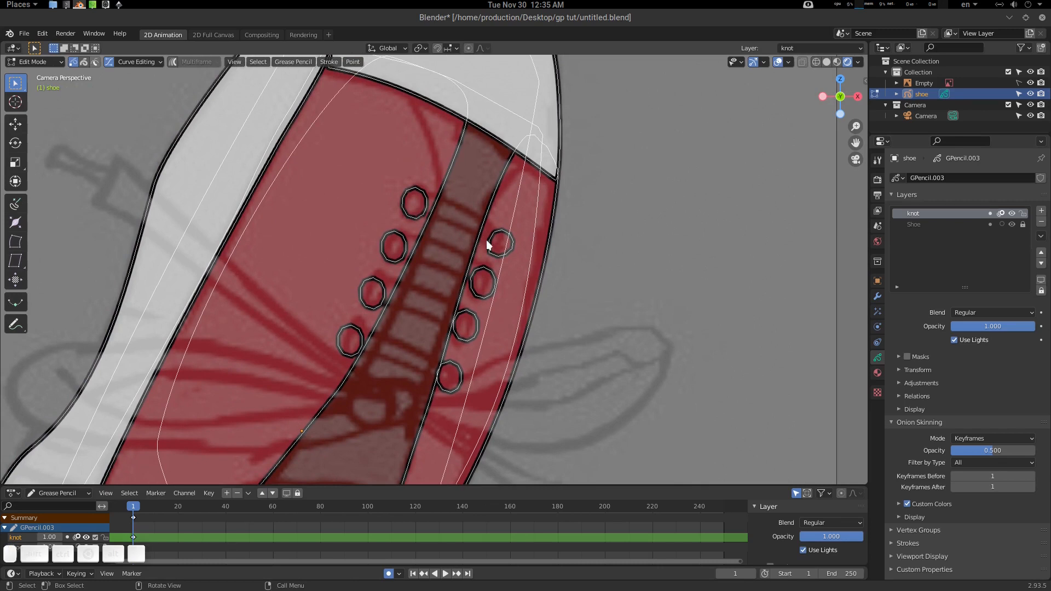
pyautogui.keyDown('ctrl'); pyautogui.moveTo(448, 386); pyautogui.dragTo(449, 265, button='middle'); pyautogui.keyUp('ctrl')
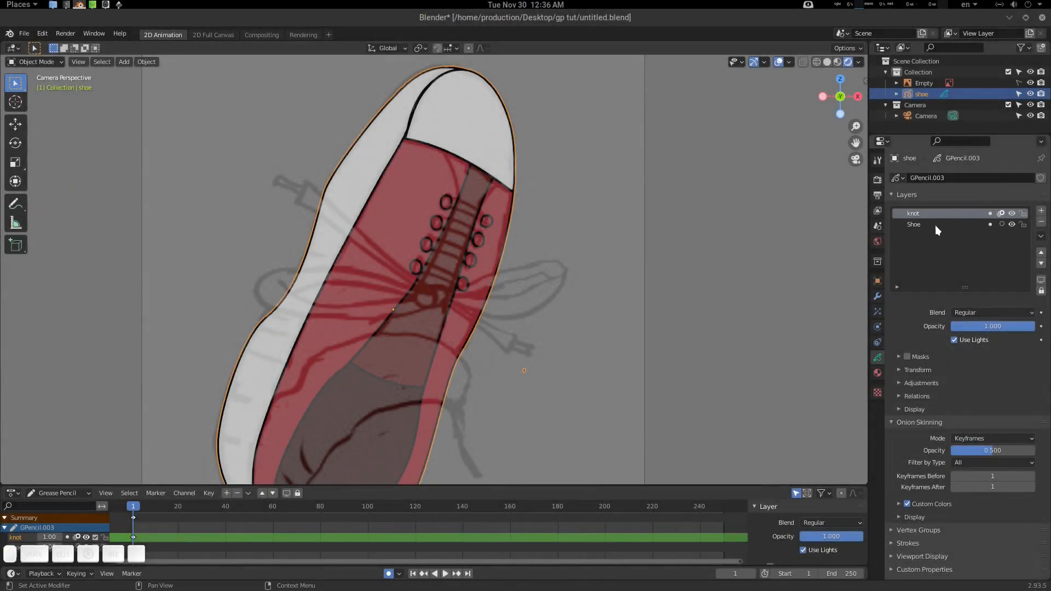
# Step: Merge the knot layer down into the Shoe layer and switch to Edit Mode
pyautogui.click(1041, 237)
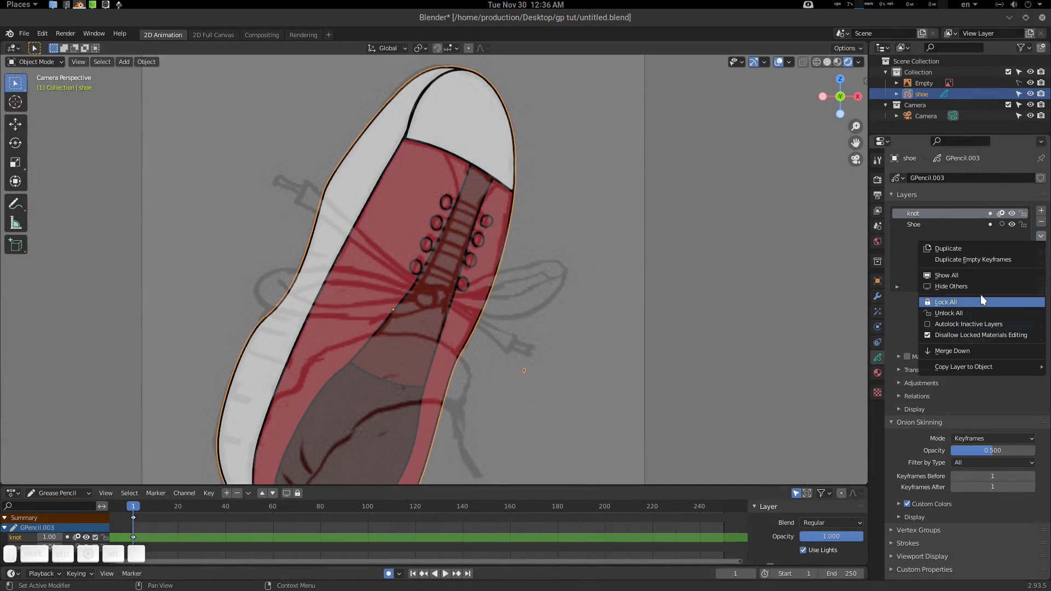
pyautogui.click(960, 351)
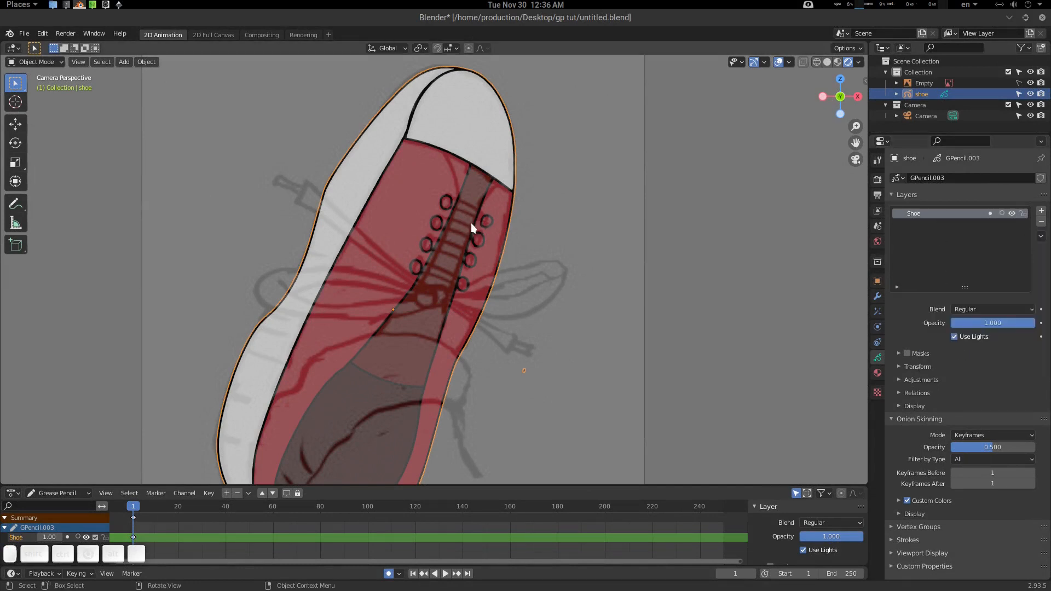
pyautogui.hotkey('ctrl', 'Tab')
pyautogui.click(552, 220)
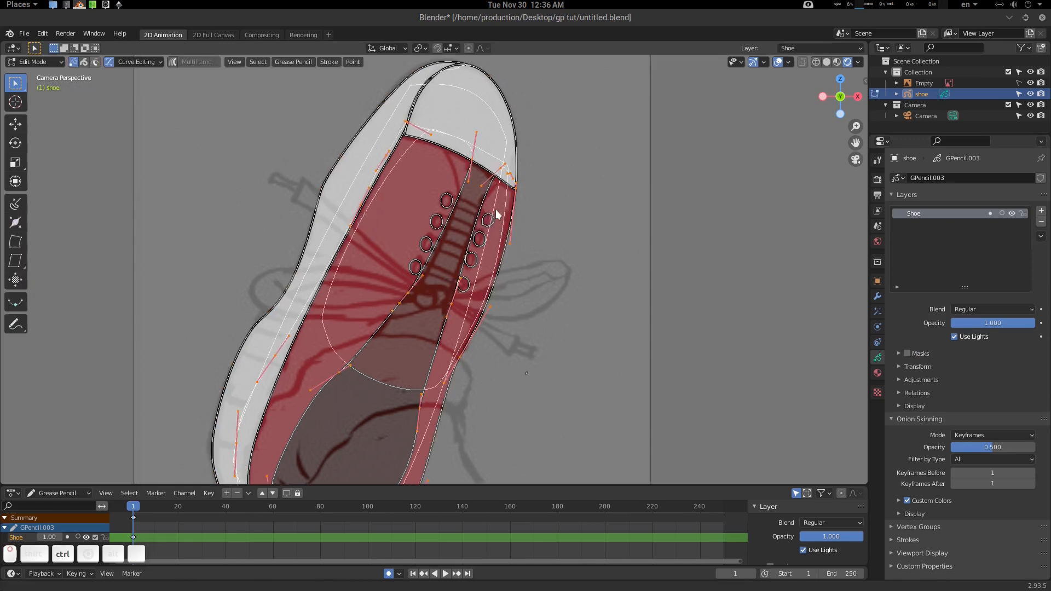
# Step: Try to move the topmost eyelet of the right row as a linked stroke on the merged layer
pyautogui.scroll(2, 497, 215)
pyautogui.click(512, 206)
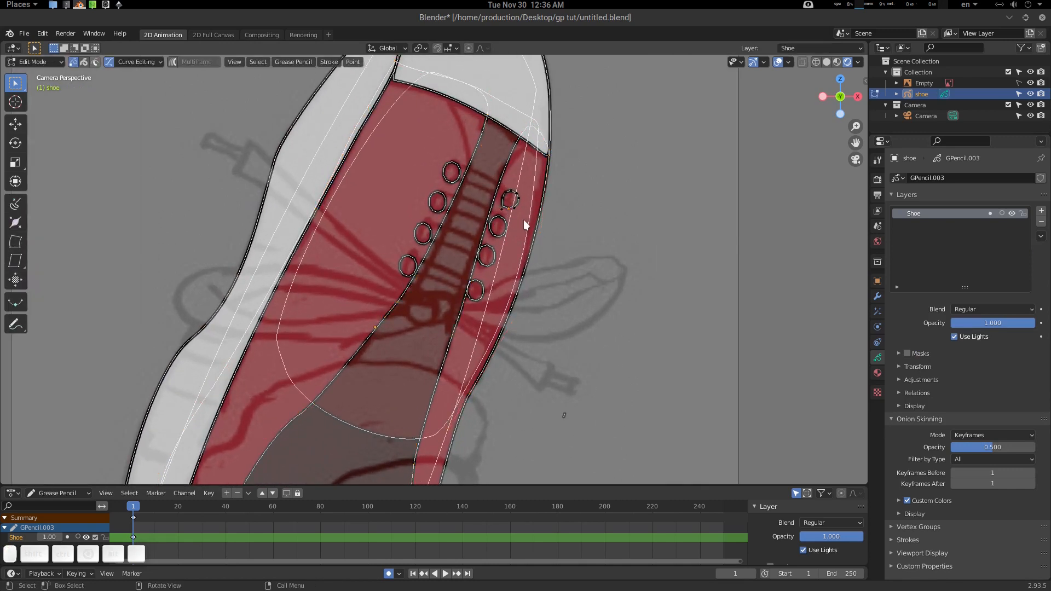
pyautogui.press('l')
pyautogui.press('g')
pyautogui.press('Escape')
pyautogui.keyDown('ctrl'); pyautogui.moveTo(547, 215); pyautogui.dragTo(504, 238, button='middle'); pyautogui.keyUp('ctrl')
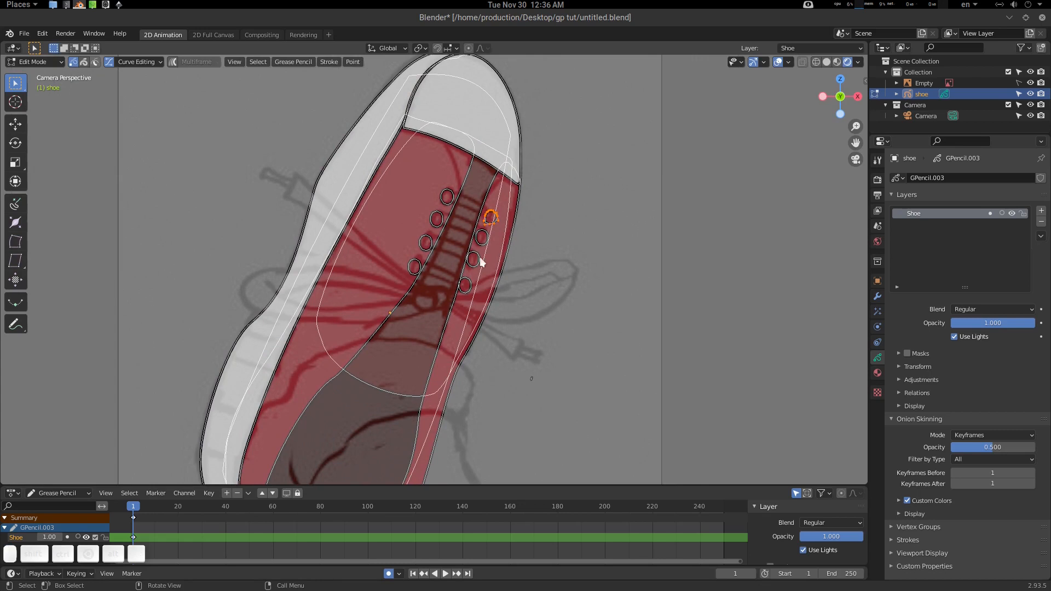
pyautogui.scroll(-2, 510, 227)
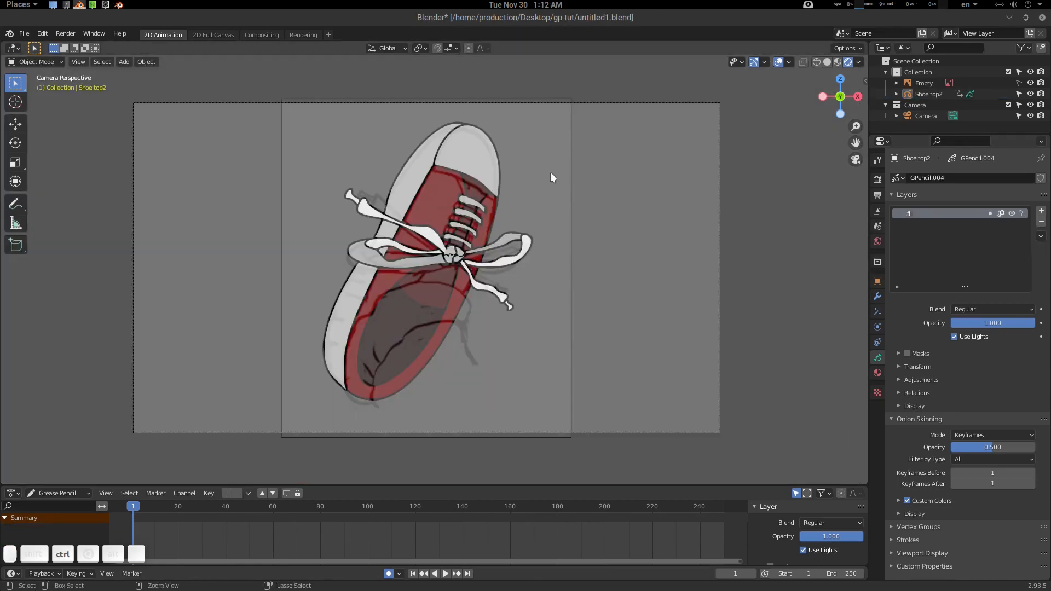
# Step: Save the file untitled1.blend and hide the Empty reference sketch
pyautogui.keyDown('ctrl'); pyautogui.moveTo(550, 171); pyautogui.dragTo(539, 221, button='middle'); pyautogui.keyUp('ctrl')
pyautogui.hotkey('ctrl', 's')
pyautogui.scroll(3, 494, 221)
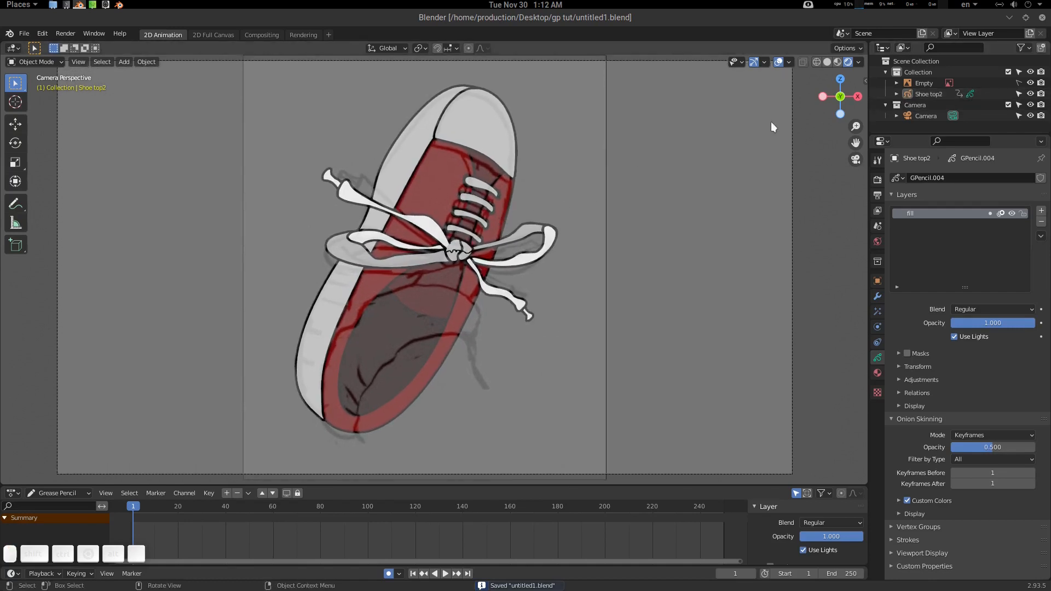
pyautogui.click(1030, 84)
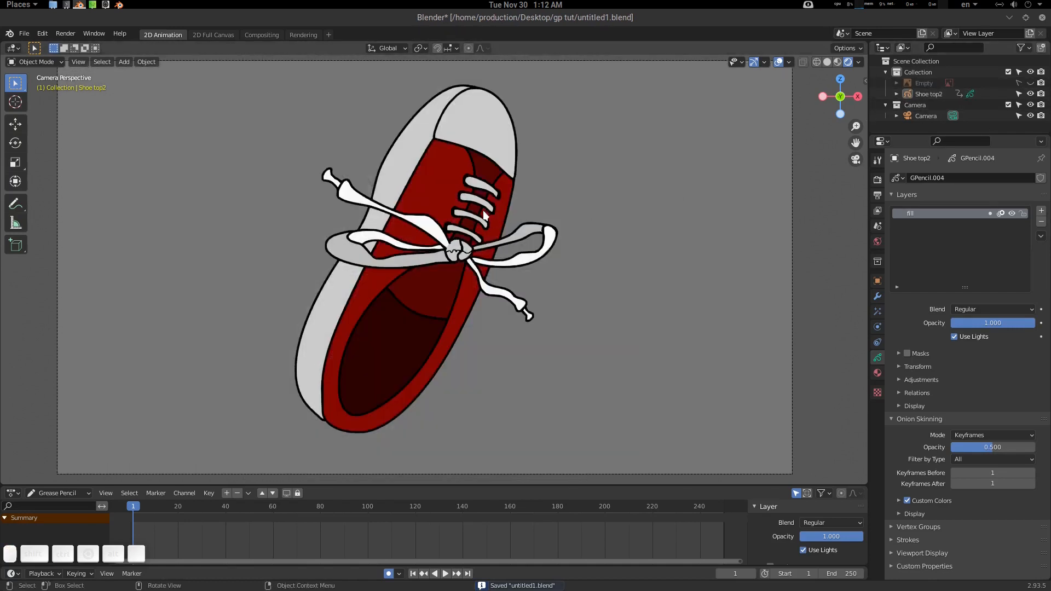
# Step: View the finished sneaker from another angle, select Shoe top2 in camera view and switch to Edit Mode
pyautogui.moveTo(484, 215); pyautogui.dragTo(553, 237, button='middle')
pyautogui.press('KP_0')
pyautogui.click(554, 236)
pyautogui.hotkey('ctrl', 'Tab')
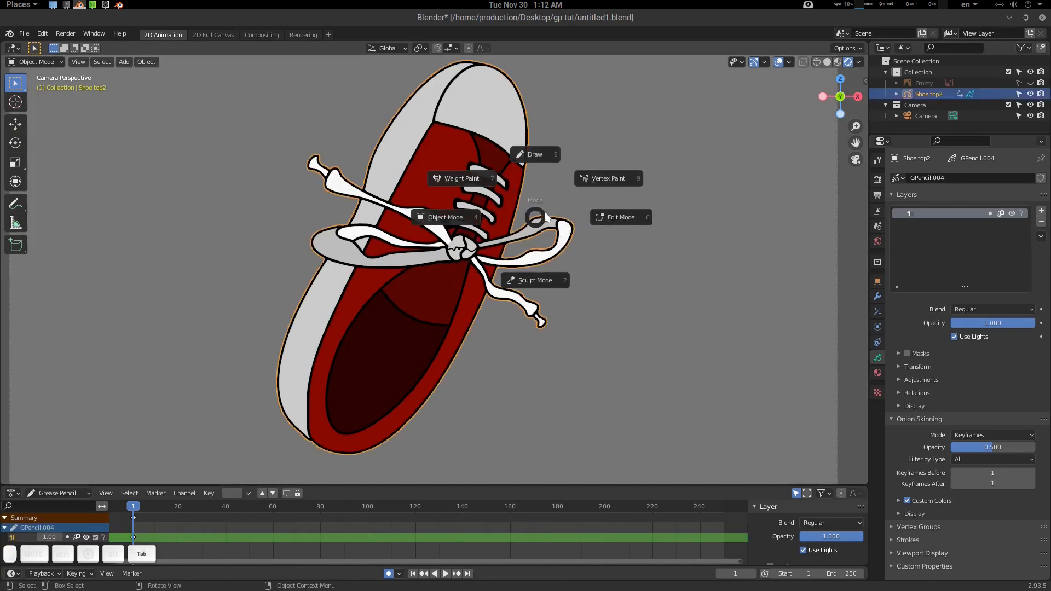
pyautogui.click(614, 219)
pyautogui.moveTo(615, 218); pyautogui.dragTo(504, 258, button='middle')
pyautogui.press('KP_0')
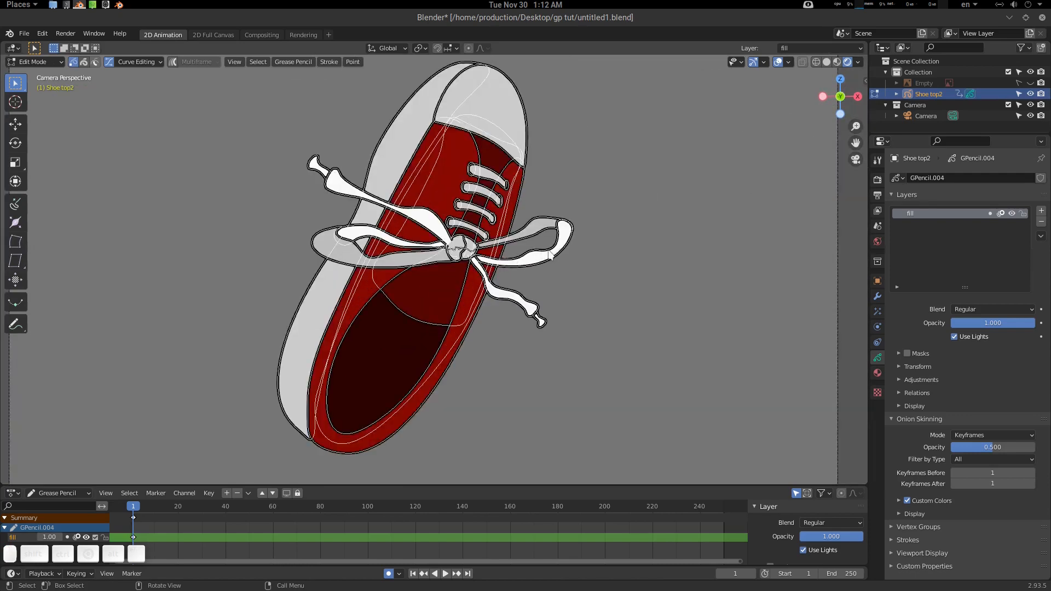
# Step: Try to move curve points on the lower edge of the right lace loop
pyautogui.scroll(4, 564, 249)
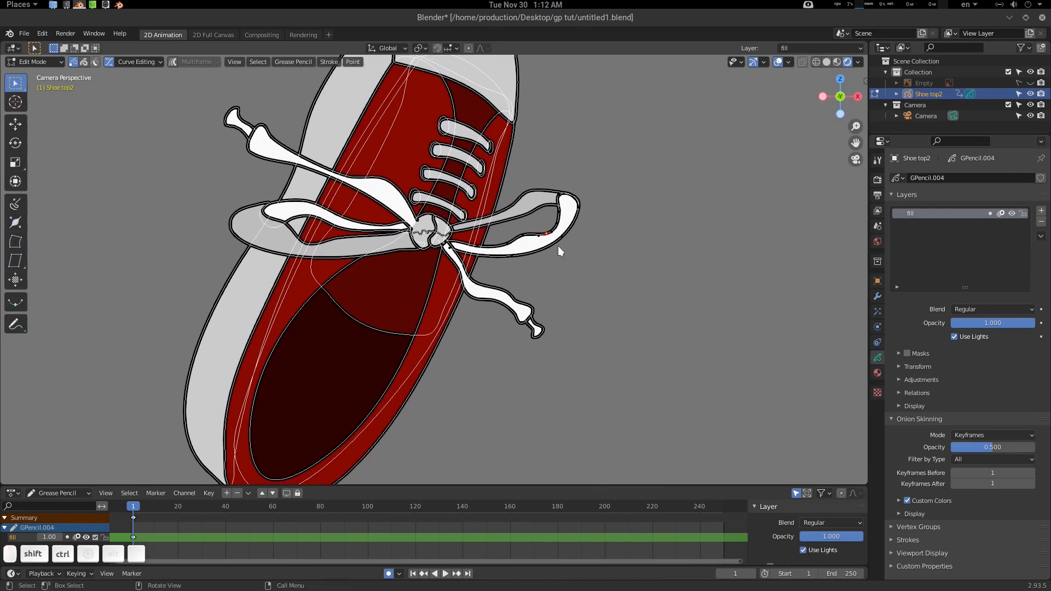
pyautogui.click(563, 247)
pyautogui.press('g')
pyautogui.press('Escape')
pyautogui.press('g')
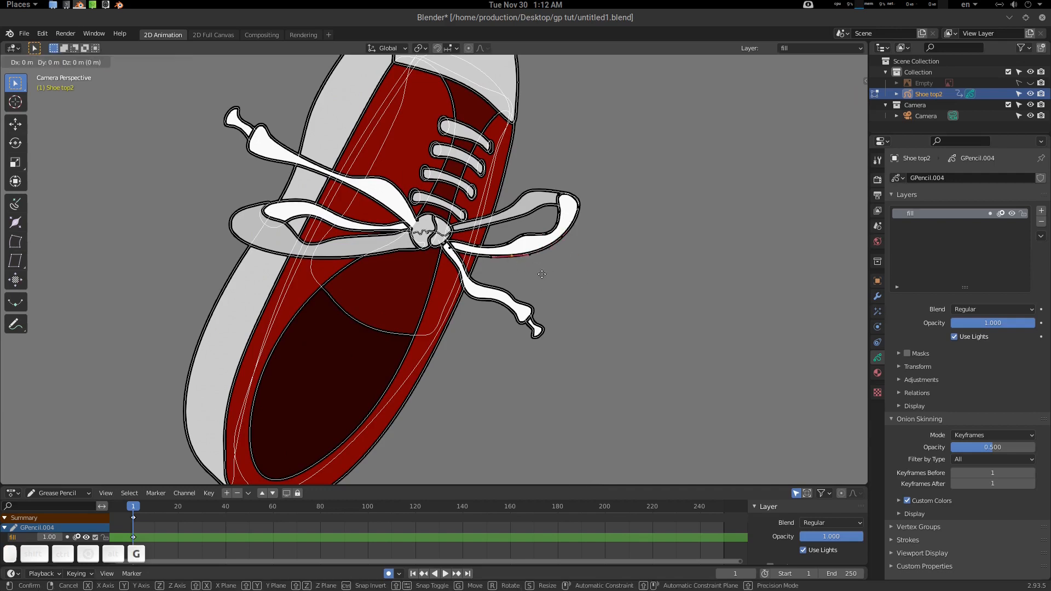
pyautogui.press('Escape')
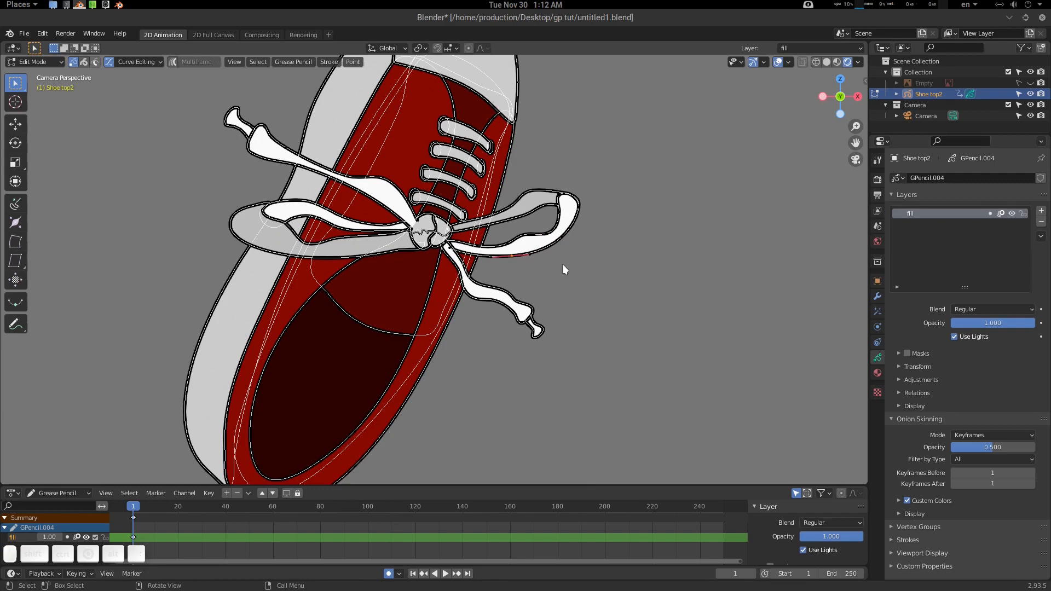
# Step: Try reshaping the right lace loop's lower edge by rotating and moving its curve points
pyautogui.press('r')
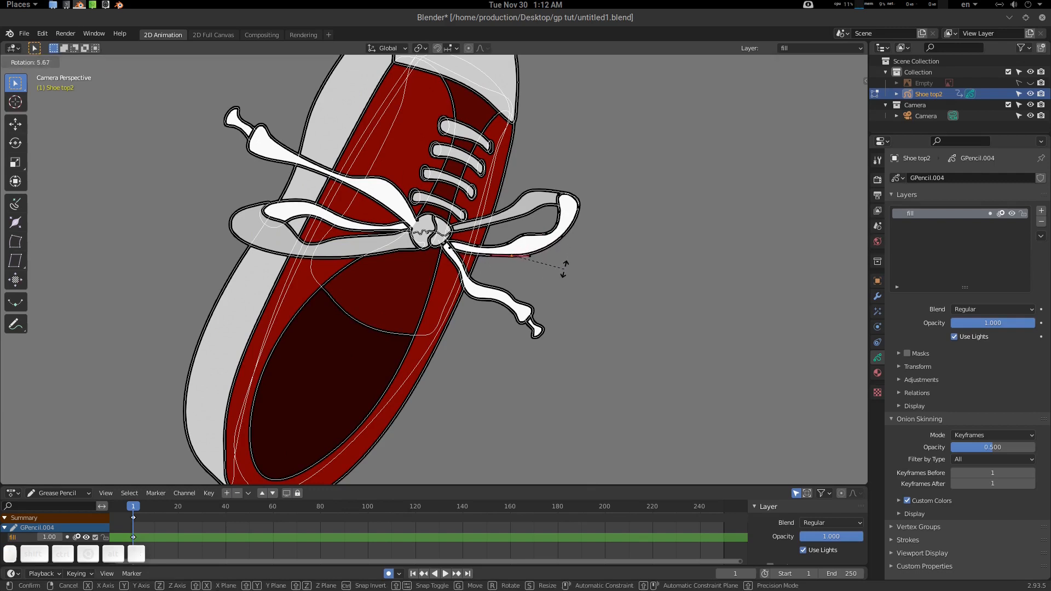
pyautogui.click(566, 255)
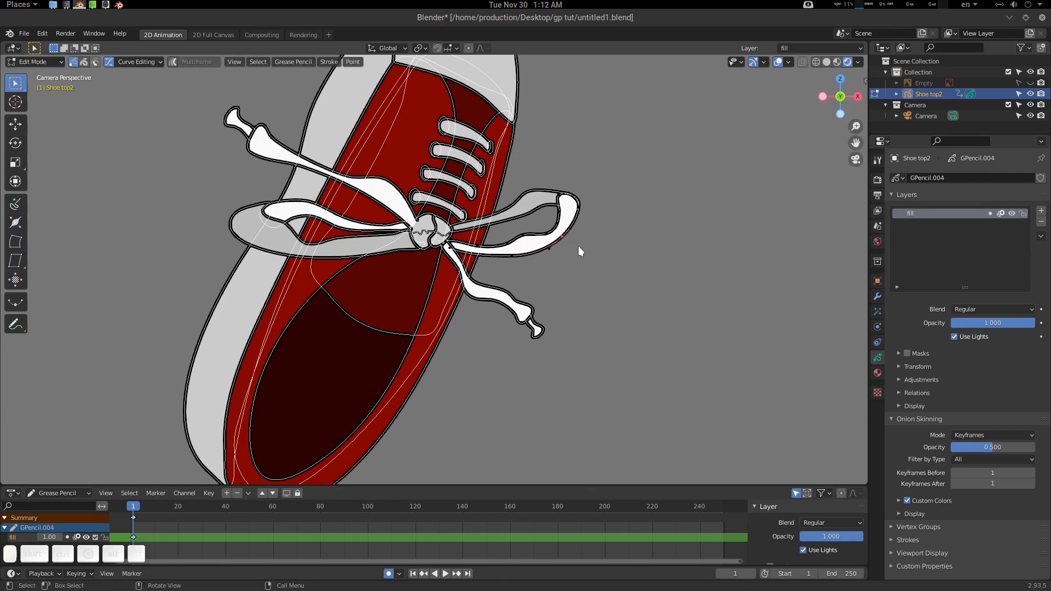
pyautogui.press('r')
pyautogui.click(573, 251)
pyautogui.press('g')
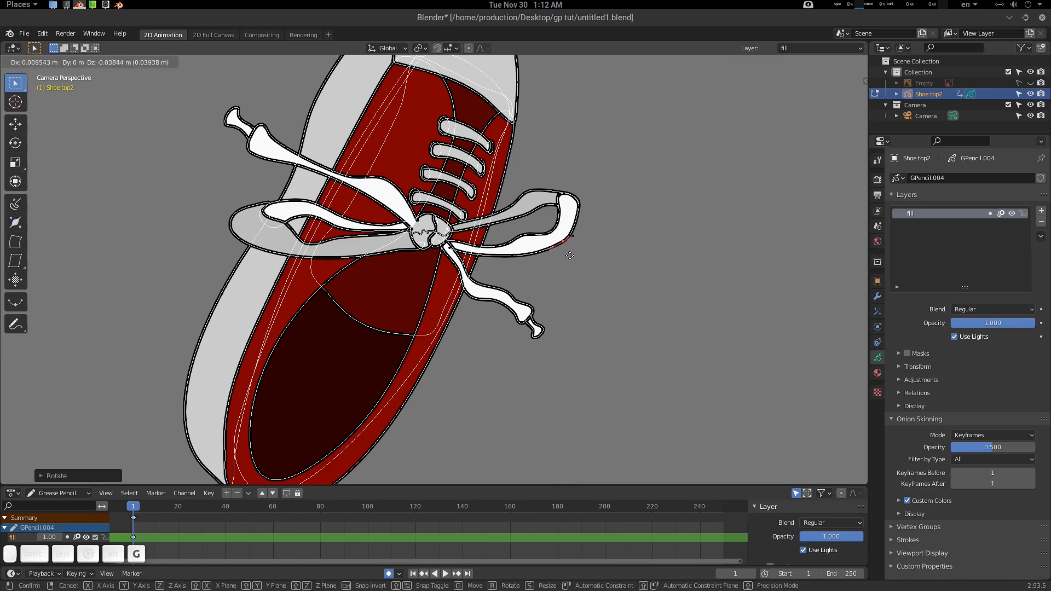
pyautogui.click(560, 252)
pyautogui.scroll(1, 560, 249)
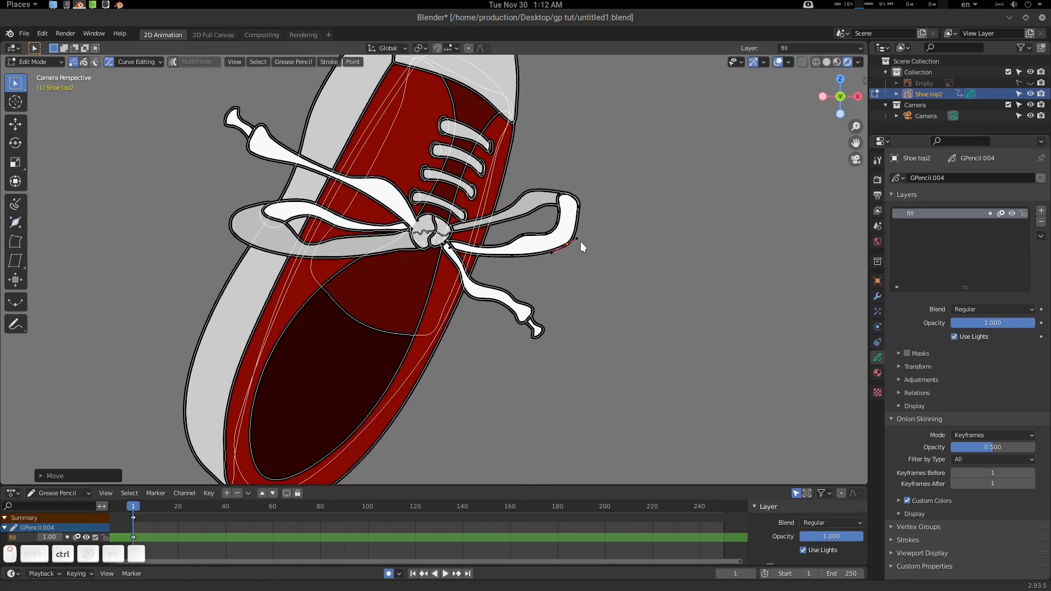
pyautogui.keyDown('shift'); pyautogui.scroll(2, 581, 241); pyautogui.keyUp('shift')
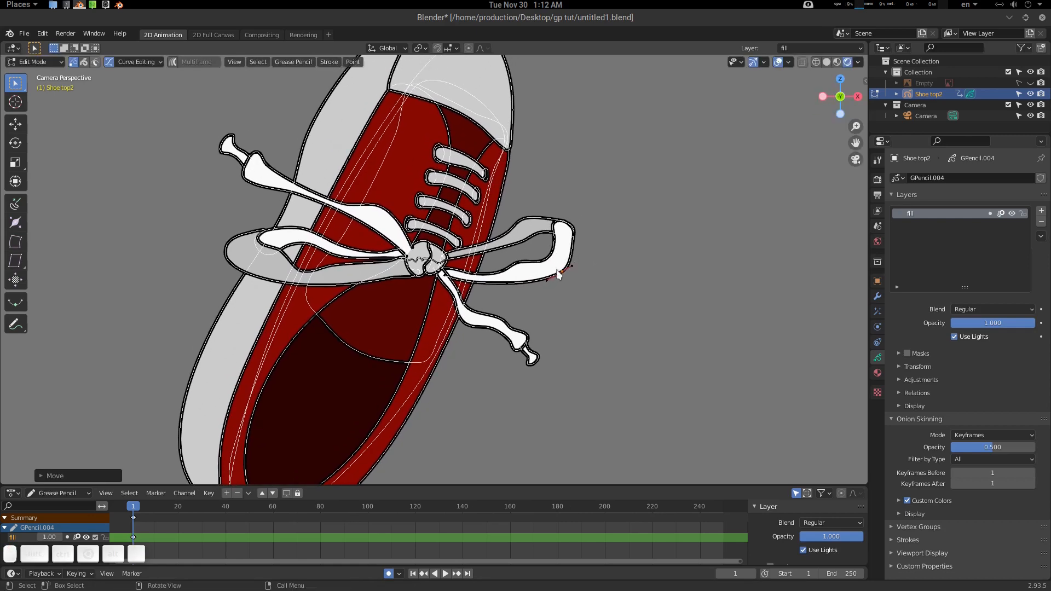
# Step: Try moving the right lace loop's white front part and grey back part separately as linked strokes
pyautogui.press('l')
pyautogui.press('g')
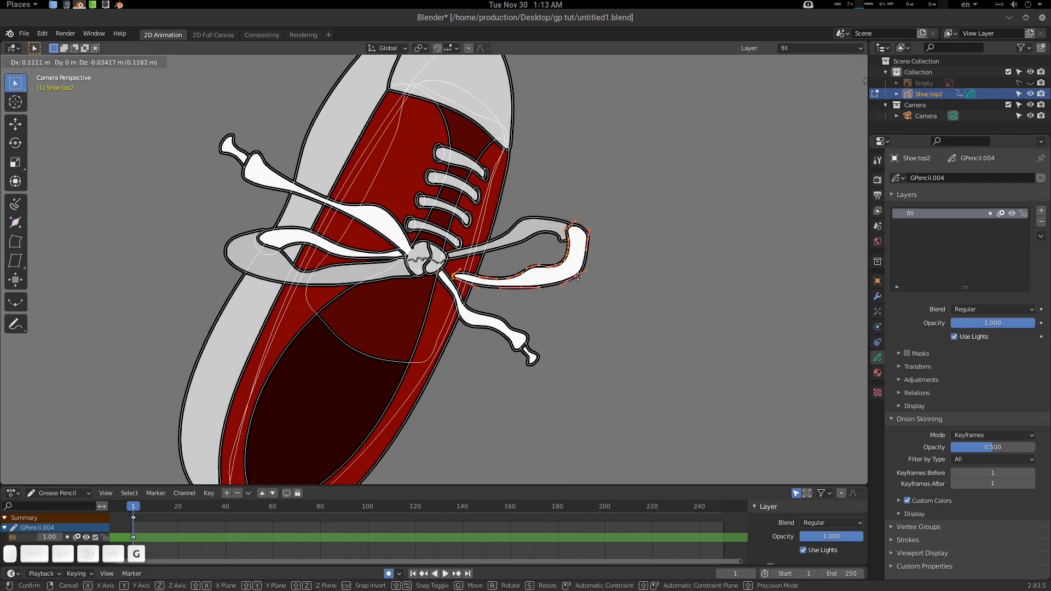
pyautogui.press('Escape')
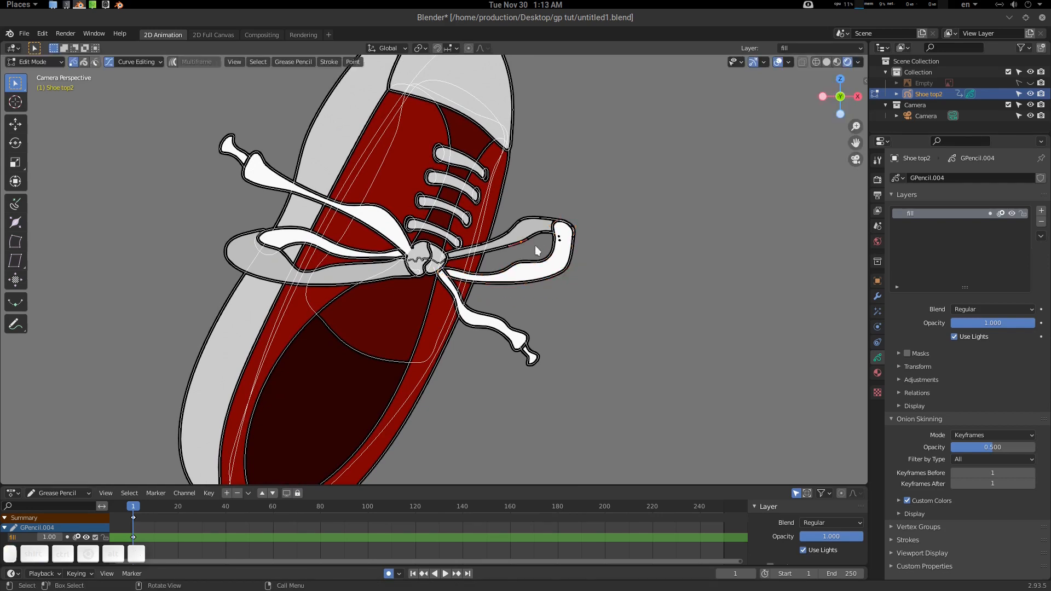
pyautogui.click(539, 245)
pyautogui.press('g')
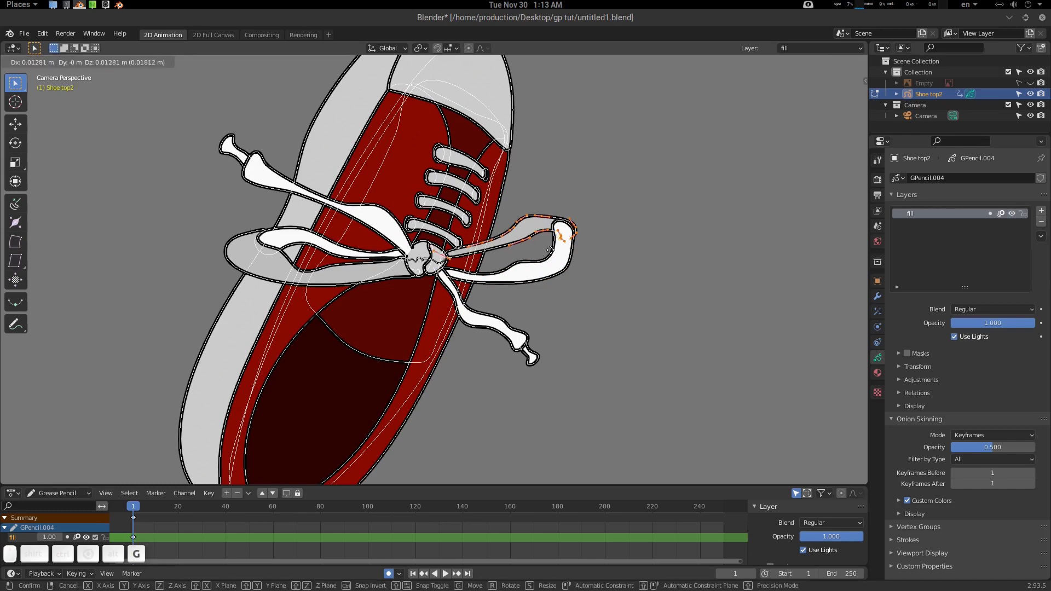
pyautogui.press('Escape')
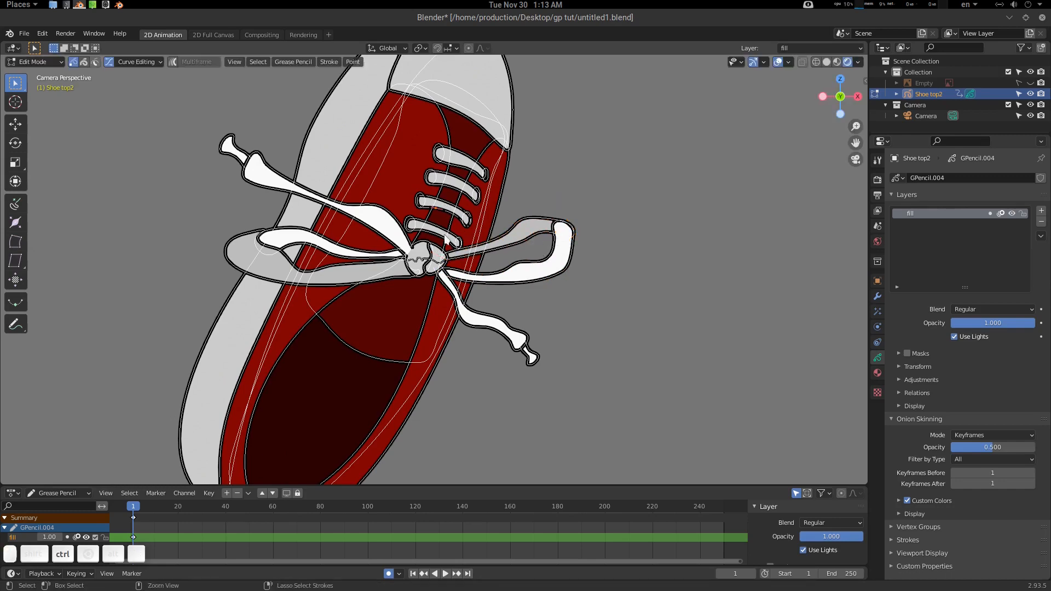
# Step: Select the upper-left lace end's strokes through linked points, including its small tip
pyautogui.scroll(3, 448, 213)
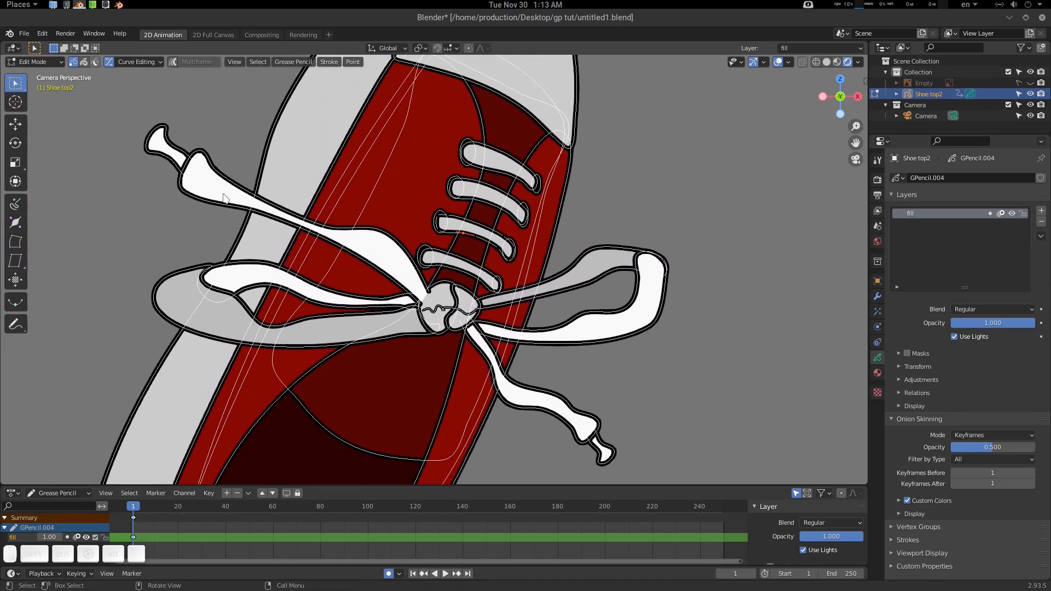
pyautogui.click(214, 168)
pyautogui.keyDown('shift'); pyautogui.click(231, 181); pyautogui.keyUp('shift')
pyautogui.press('l')
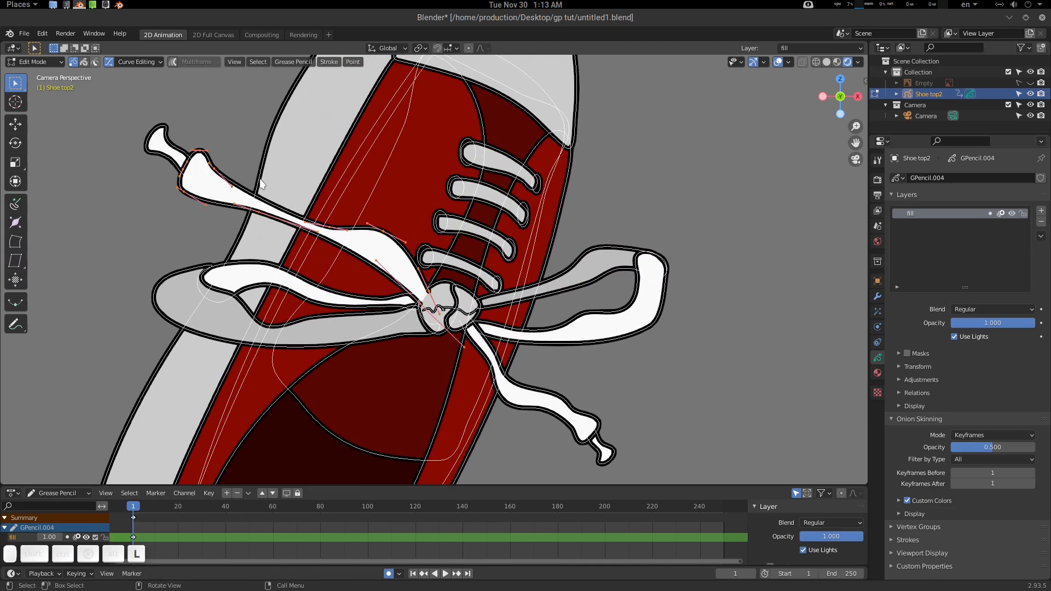
pyautogui.click(162, 160)
pyautogui.press('Home')
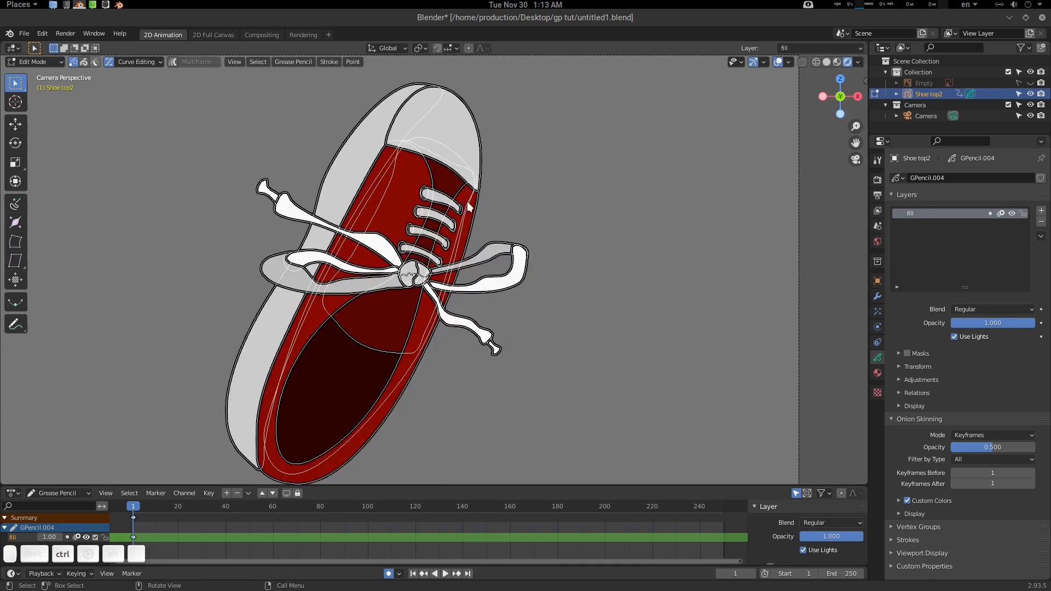
# Step: Switch Shoe top2 to Draw Mode and sketch short crease lines on the white side edge beside the toe
pyautogui.press('Tab')
pyautogui.click(437, 138)
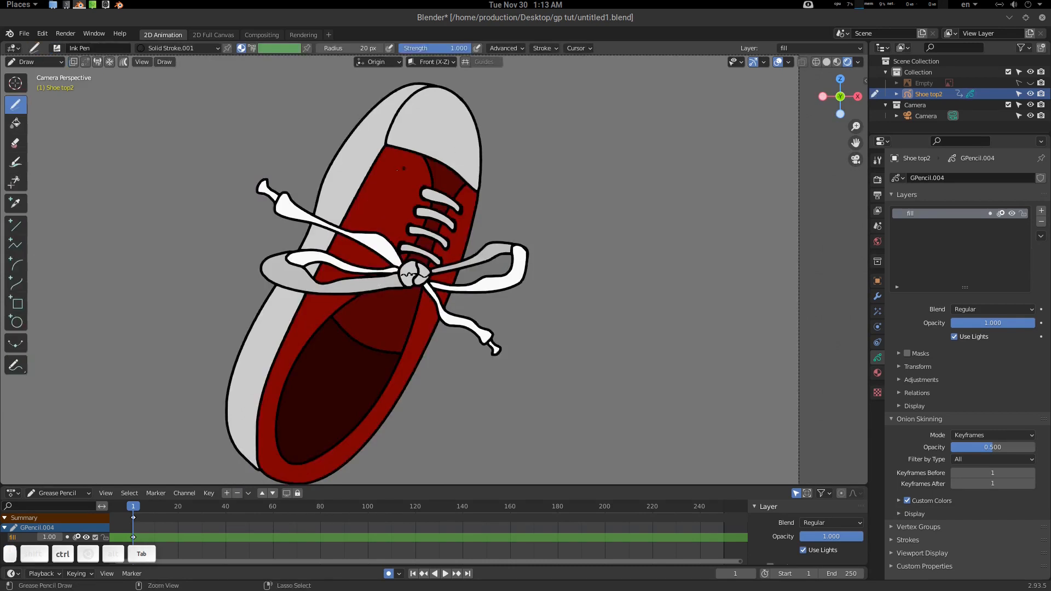
pyautogui.moveTo(403, 166)
pyautogui.keyDown('ctrl'); pyautogui.mouseDown(button='middle')
pyautogui.moveTo(398, 148)
pyautogui.moveTo(451, 186)
pyautogui.mouseUp(button='middle'); pyautogui.keyUp('ctrl')
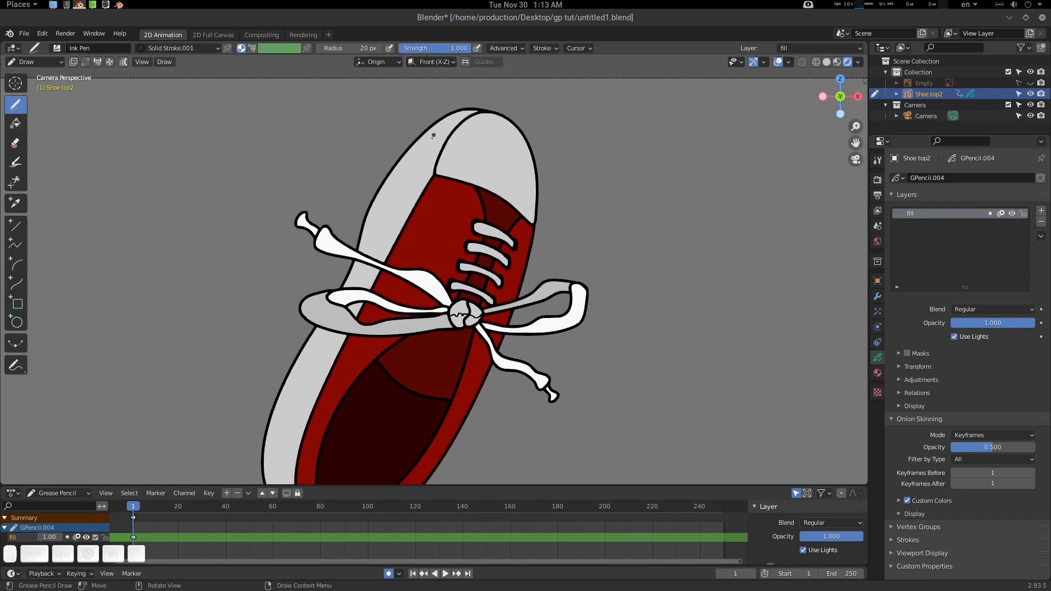
pyautogui.moveTo(463, 148)
pyautogui.keyDown('ctrl'); pyautogui.mouseDown(button='middle')
pyautogui.moveTo(491, 122)
pyautogui.moveTo(449, 167)
pyautogui.moveTo(448, 221)
pyautogui.moveTo(486, 179)
pyautogui.moveTo(464, 190)
pyautogui.moveTo(470, 174)
pyautogui.mouseUp(button='middle'); pyautogui.keyUp('ctrl')
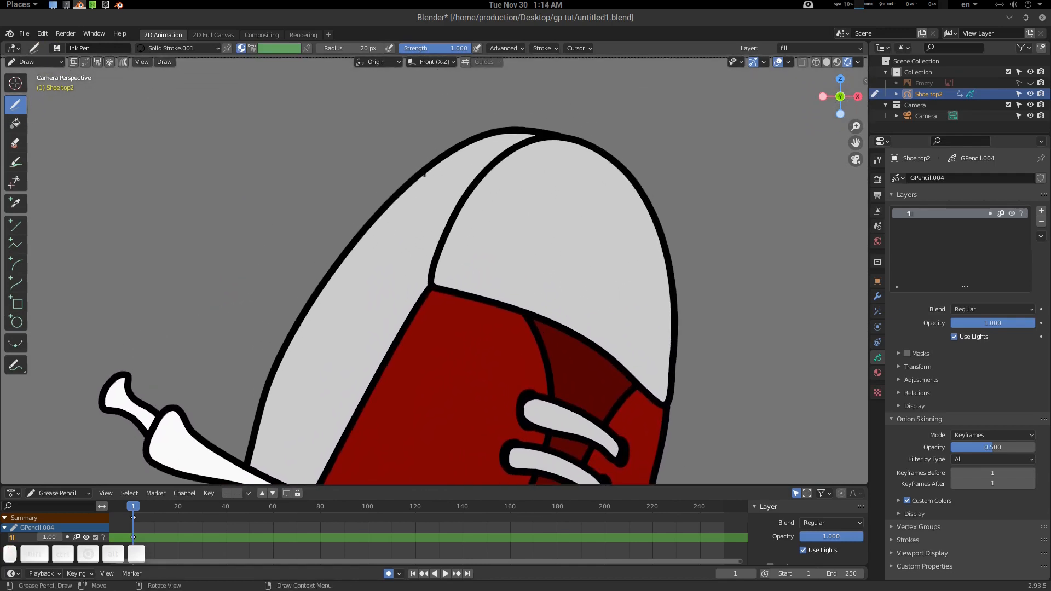
pyautogui.moveTo(421, 176)
pyautogui.mouseDown()
pyautogui.moveTo(456, 184)
pyautogui.moveTo(419, 225)
pyautogui.mouseUp()
# Step: Draw short crease lines on the white side edge near the heel
pyautogui.moveTo(394, 219)
pyautogui.keyDown('ctrl'); pyautogui.mouseDown(button='middle')
pyautogui.moveTo(354, 275)
pyautogui.moveTo(464, 274)
pyautogui.moveTo(539, 143)
pyautogui.mouseUp(button='middle'); pyautogui.keyUp('ctrl')
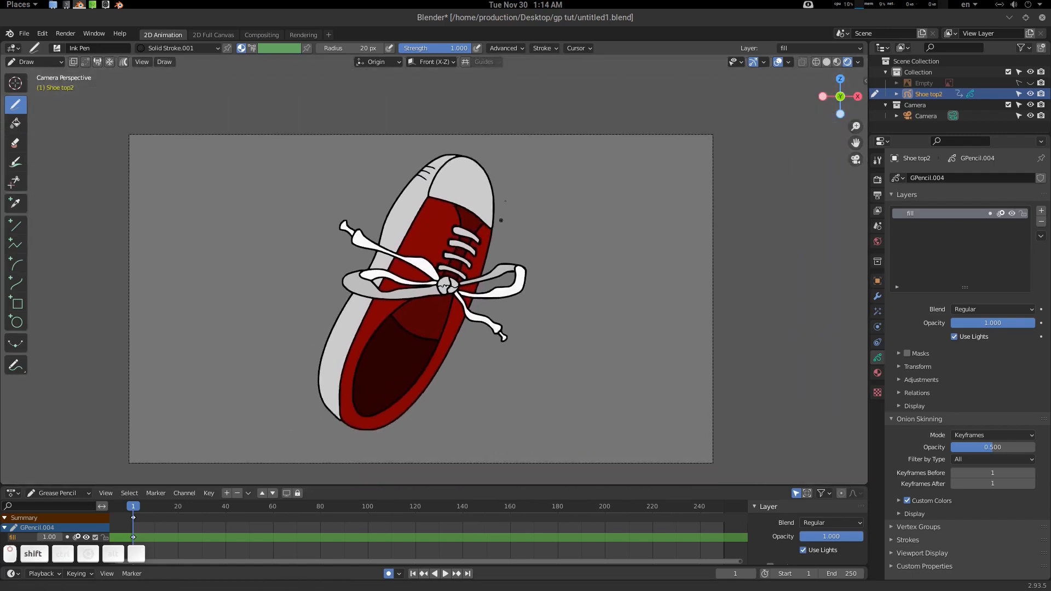
pyautogui.keyDown('ctrl'); pyautogui.moveTo(432, 351); pyautogui.dragTo(432, 301, button='middle'); pyautogui.keyUp('ctrl')
pyautogui.moveTo(432, 301)
pyautogui.keyDown('shift'); pyautogui.mouseDown(button='middle')
pyautogui.moveTo(448, 291)
pyautogui.moveTo(372, 345)
pyautogui.moveTo(352, 344)
pyautogui.moveTo(399, 339)
pyautogui.mouseUp(button='middle'); pyautogui.keyUp('shift')
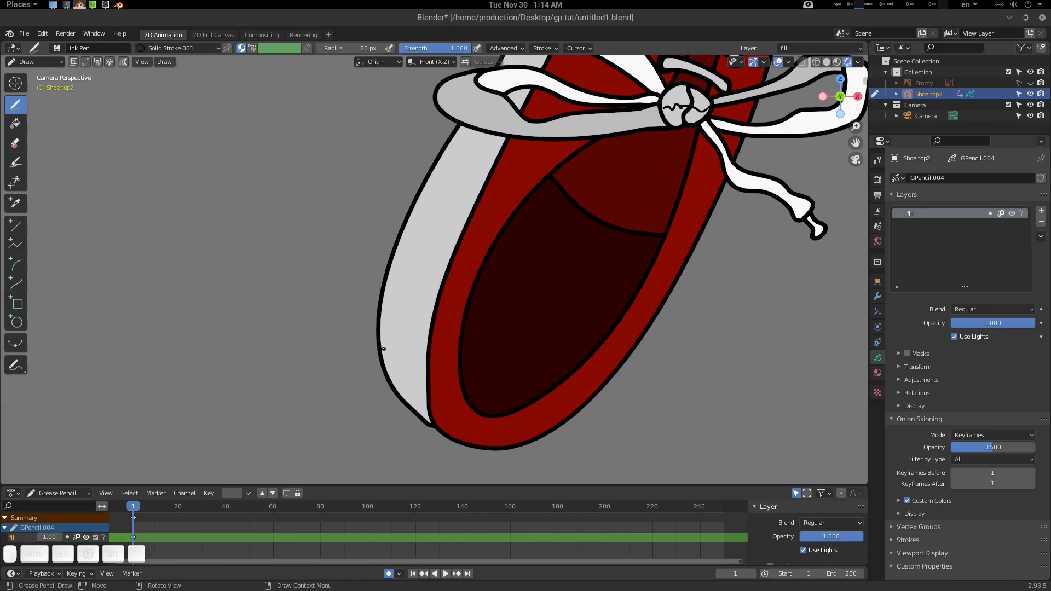
pyautogui.moveTo(381, 348); pyautogui.dragTo(400, 359)
pyautogui.moveTo(385, 285); pyautogui.dragTo(423, 303)
# Step: Undo the first highlight stroke on the white toe cap and redraw it as short curved detail lines
pyautogui.moveTo(425, 304)
pyautogui.keyDown('ctrl'); pyautogui.mouseDown(button='middle')
pyautogui.moveTo(521, 243)
pyautogui.moveTo(423, 325)
pyautogui.moveTo(475, 203)
pyautogui.moveTo(465, 228)
pyautogui.mouseUp(button='middle'); pyautogui.keyUp('ctrl')
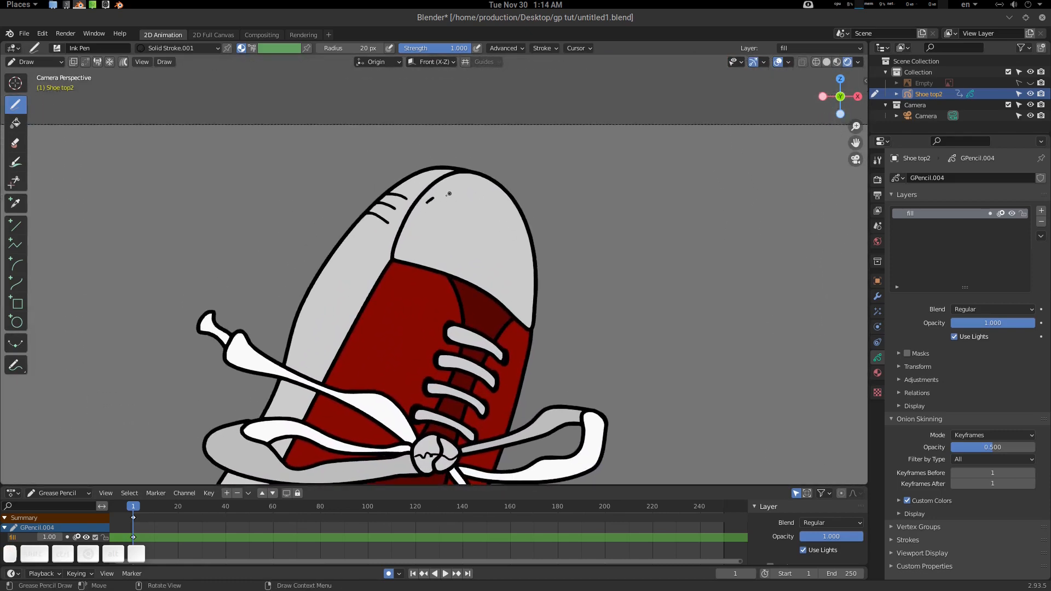
pyautogui.hotkey('ctrl', 'z')
pyautogui.moveTo(440, 195); pyautogui.dragTo(466, 181)
# Step: Draw two long parallel crease lines along the white side edge, running across the left laces, redrawing the second one
pyautogui.keyDown('ctrl'); pyautogui.moveTo(506, 219); pyautogui.dragTo(441, 299, button='middle'); pyautogui.keyUp('ctrl')
pyautogui.moveTo(441, 299)
pyautogui.keyDown('shift'); pyautogui.mouseDown(button='middle')
pyautogui.moveTo(485, 223)
pyautogui.moveTo(484, 263)
pyautogui.moveTo(516, 209)
pyautogui.mouseUp(button='middle'); pyautogui.keyUp('shift')
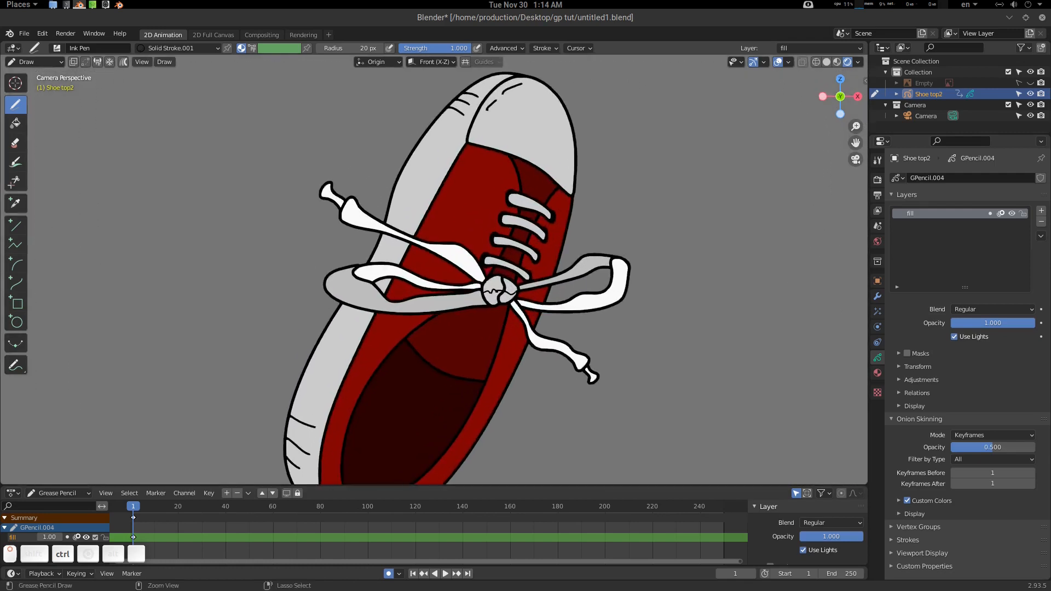
pyautogui.moveTo(434, 277)
pyautogui.keyDown('shift'); pyautogui.mouseDown(button='middle')
pyautogui.moveTo(477, 277)
pyautogui.moveTo(484, 242)
pyautogui.moveTo(469, 269)
pyautogui.mouseUp(button='middle'); pyautogui.keyUp('shift')
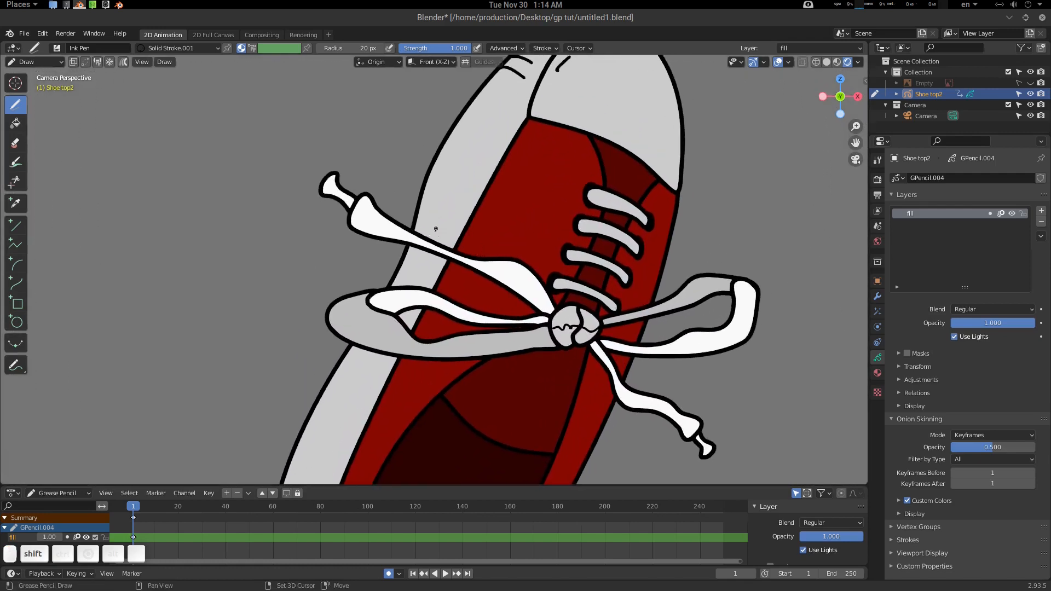
pyautogui.moveTo(433, 203)
pyautogui.keyDown('shift'); pyautogui.mouseDown()
pyautogui.moveTo(410, 282)
pyautogui.moveTo(353, 366)
pyautogui.mouseUp(); pyautogui.keyUp('shift')
pyautogui.keyDown('shift'); pyautogui.moveTo(456, 205); pyautogui.dragTo(402, 317); pyautogui.keyUp('shift')
pyautogui.hotkey('ctrl', 'z')
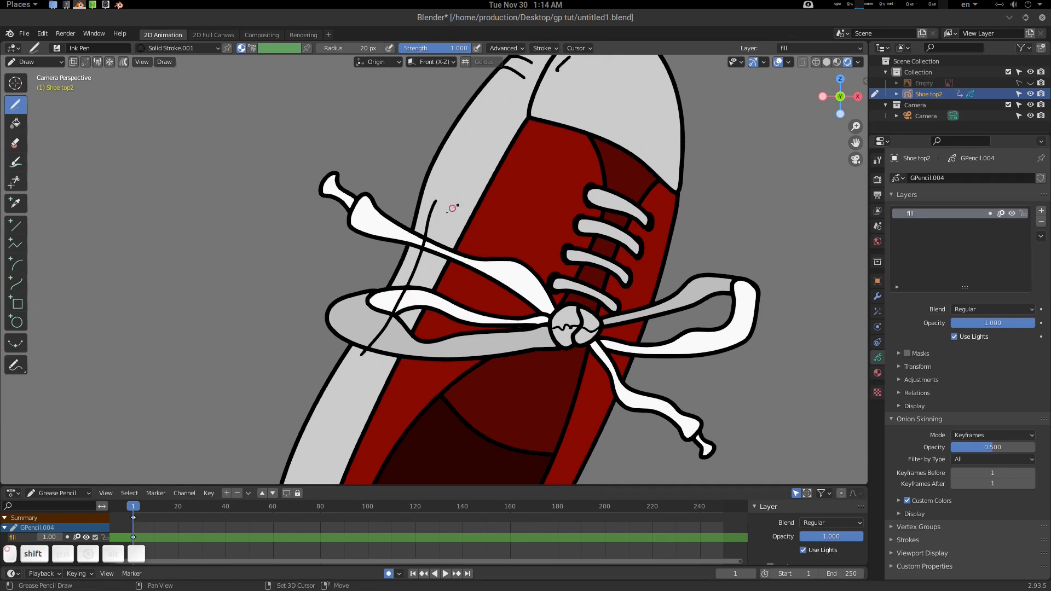
pyautogui.moveTo(453, 208)
pyautogui.keyDown('shift'); pyautogui.mouseDown()
pyautogui.moveTo(408, 325)
pyautogui.moveTo(370, 372)
pyautogui.mouseUp(); pyautogui.keyUp('shift')
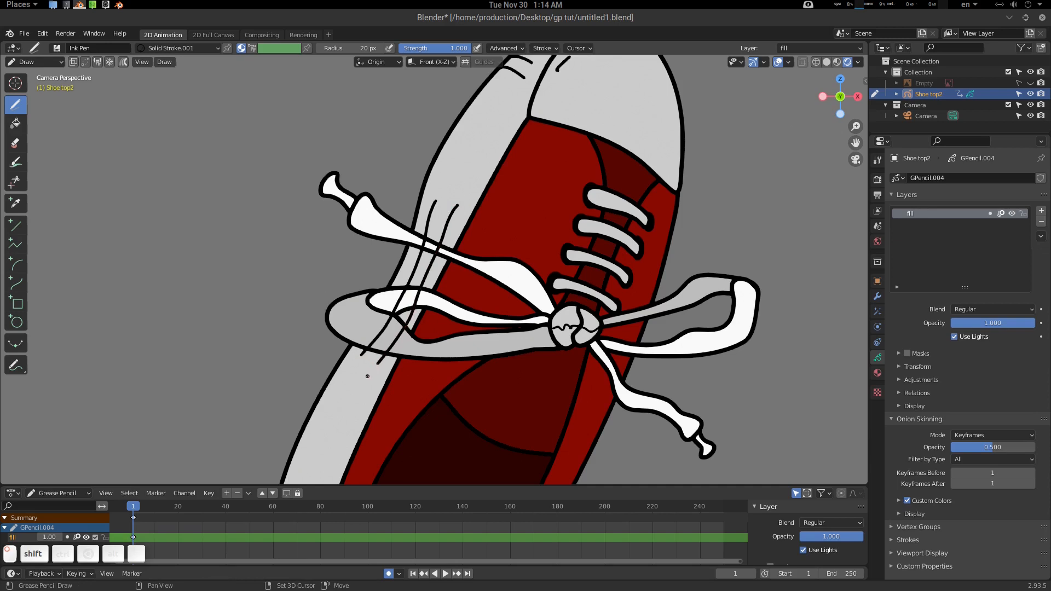
# Step: Return to Edit Mode, turn off Curve Editing and select both long crease lines in full
pyautogui.hotkey('ctrl', 'Tab')
pyautogui.click(540, 228)
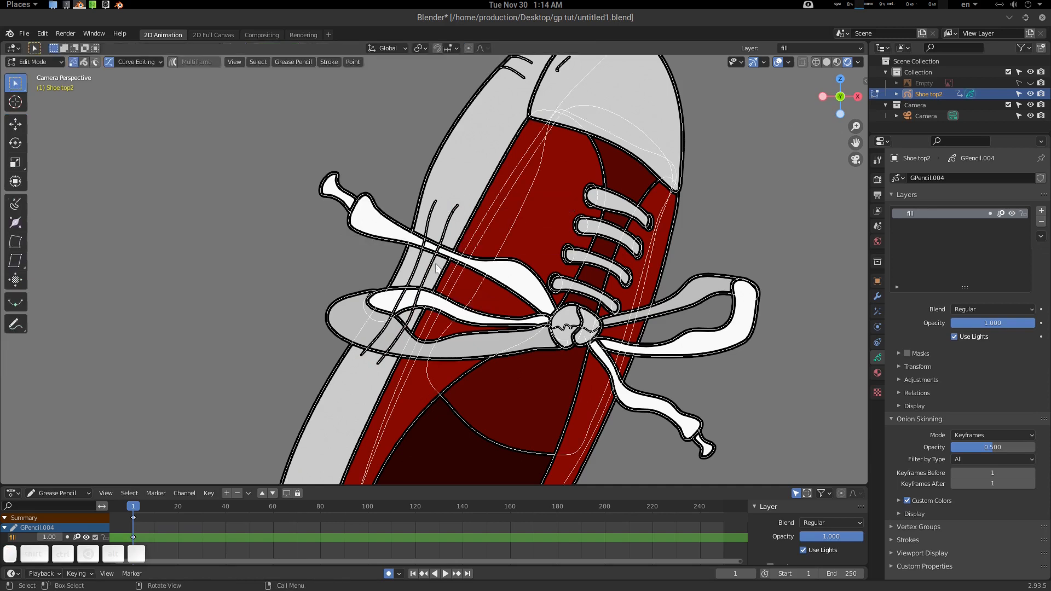
pyautogui.click(422, 287)
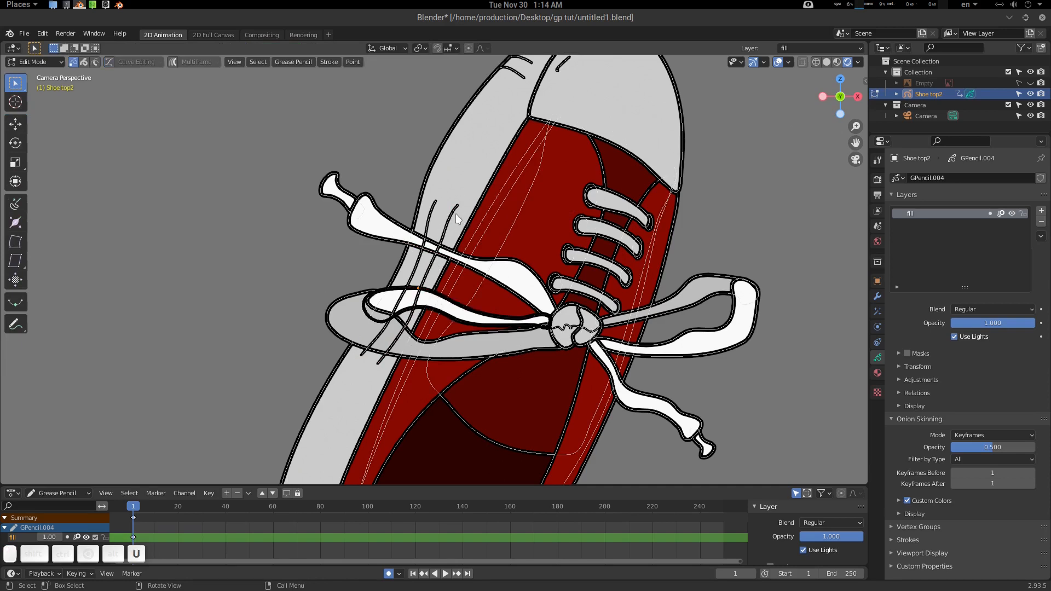
pyautogui.click(453, 214)
pyautogui.keyDown('shift'); pyautogui.click(433, 210); pyautogui.keyUp('shift')
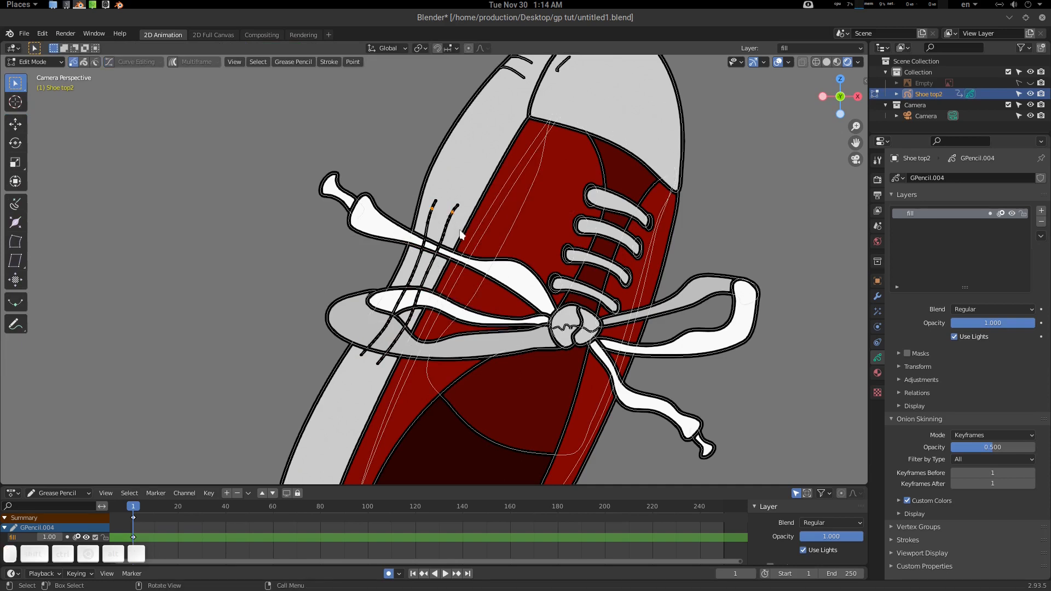
pyautogui.hotkey('ctrl', 'l')
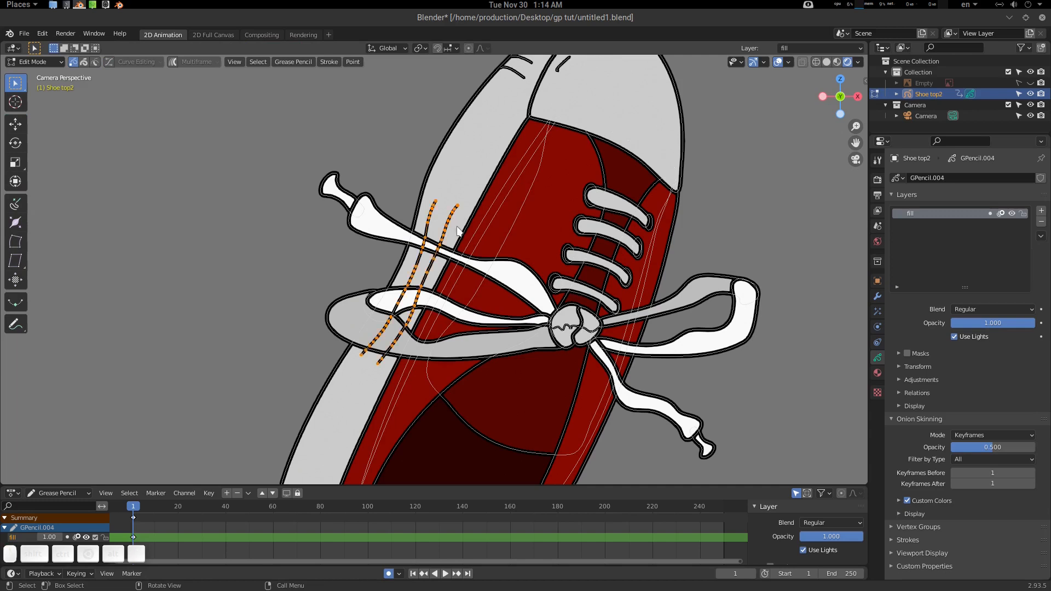
# Step: Arrange the two crease lines backward so they sit behind the laces but in front of the white side edge
pyautogui.press('y')
pyautogui.click(456, 229)
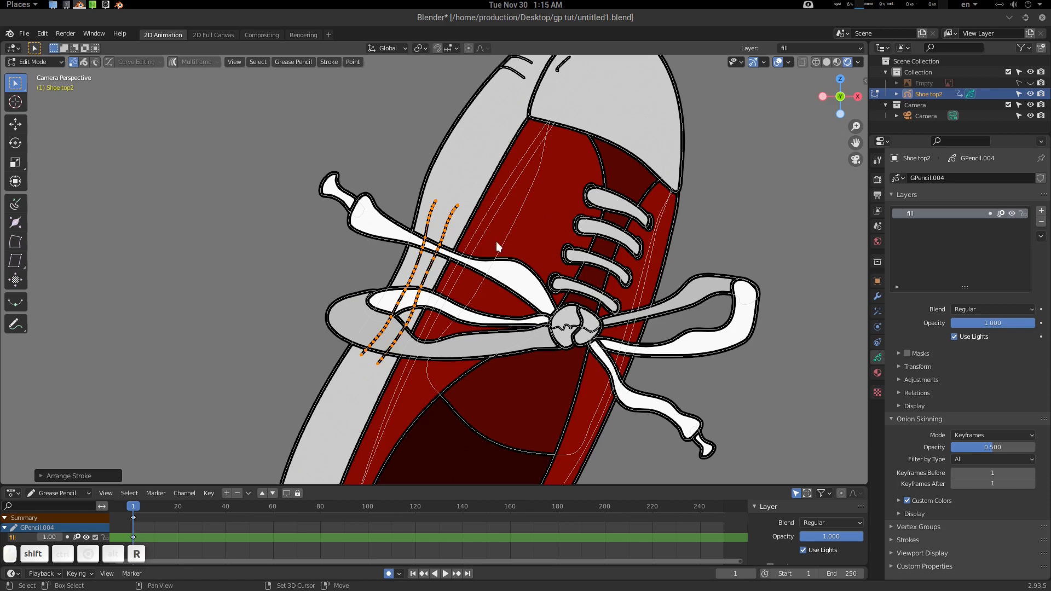
pyautogui.hotkey('shift', 'r')
pyautogui.hotkey('shift', 'r')
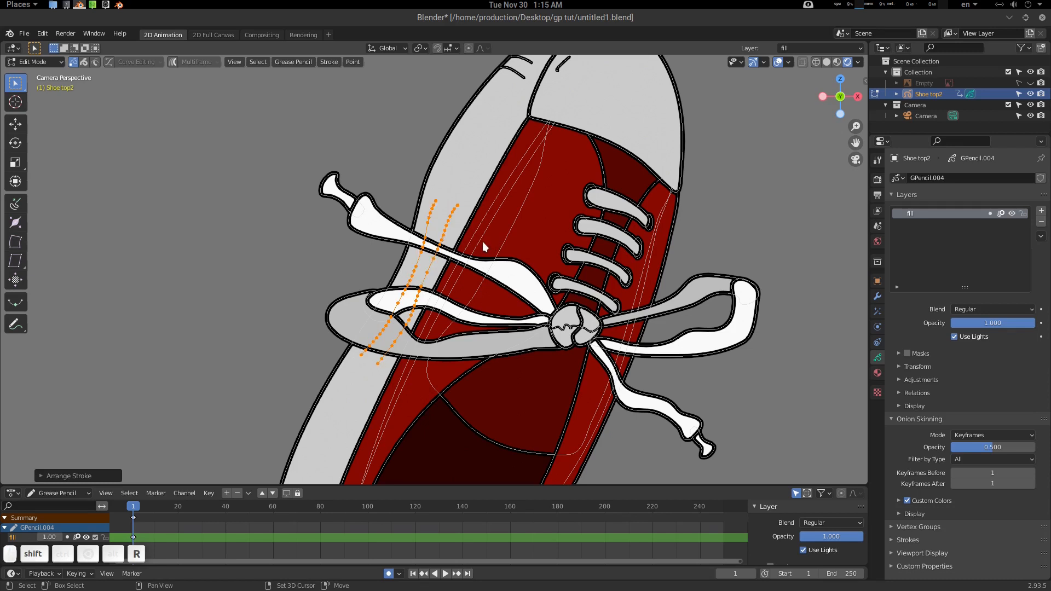
pyautogui.hotkey('ctrl', 'z')
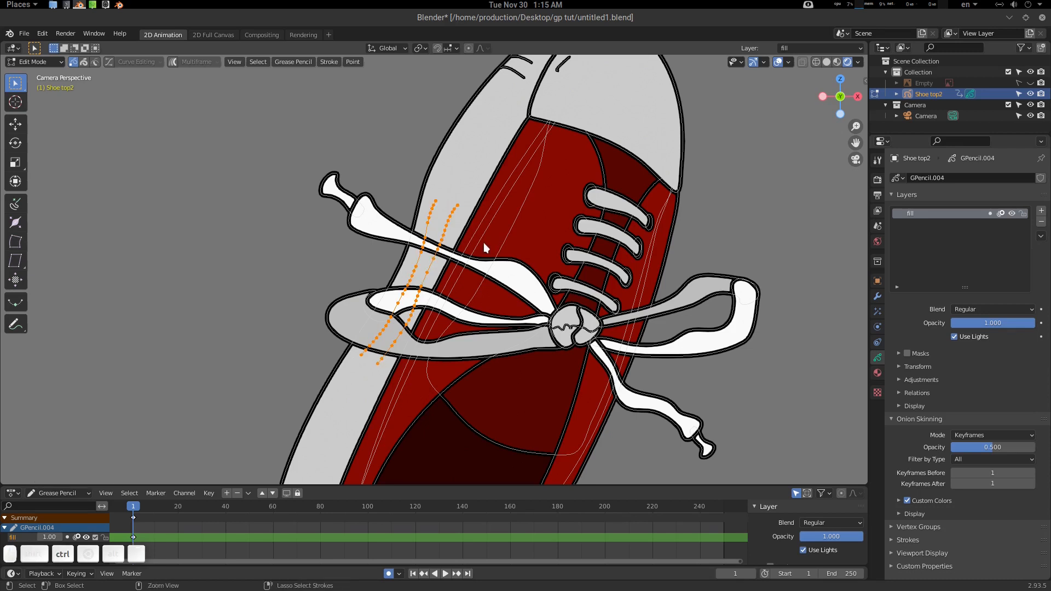
pyautogui.click(320, 261)
pyautogui.keyDown('ctrl'); pyautogui.moveTo(452, 236); pyautogui.dragTo(446, 246, button='middle'); pyautogui.keyUp('ctrl')
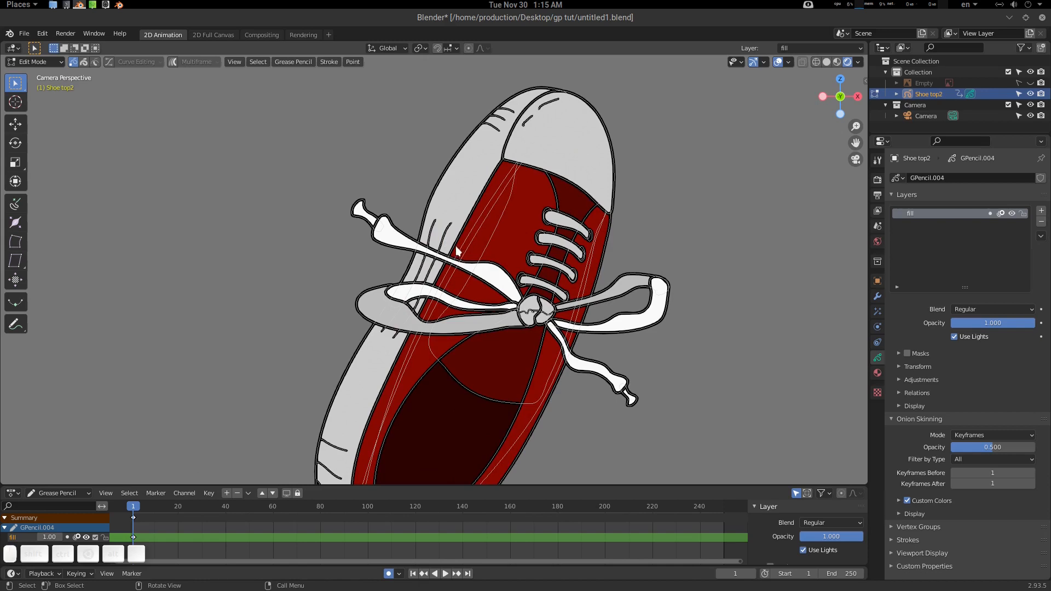
# Step: Return to Object Mode, deselect the sneaker and view it whole in the camera frame
pyautogui.hotkey('ctrl', 'Tab')
pyautogui.click(393, 247)
pyautogui.keyDown('ctrl'); pyautogui.moveTo(469, 239); pyautogui.dragTo(458, 272, button='middle'); pyautogui.keyUp('ctrl')
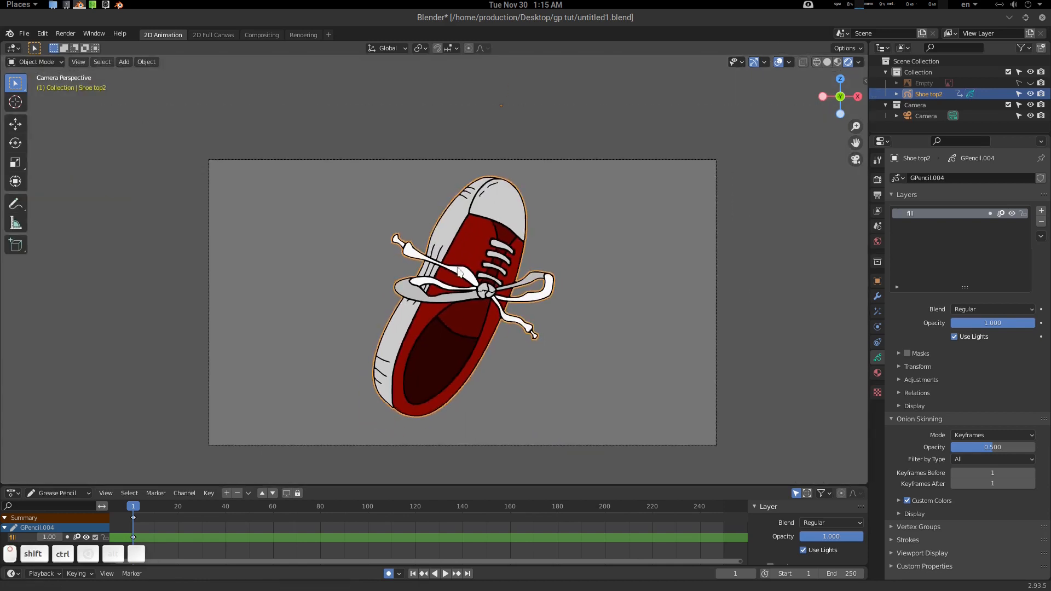
pyautogui.keyDown('ctrl'); pyautogui.click(459, 272); pyautogui.keyUp('ctrl')
pyautogui.scroll(3, 482, 211)
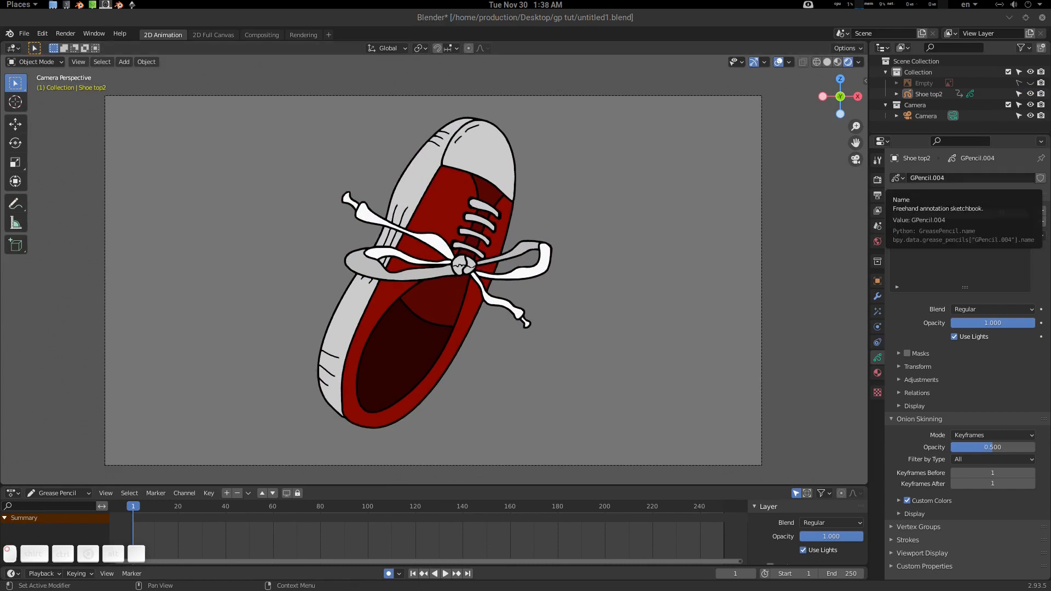
# Step: Select Shoe top2, enter Edit Mode, select all its strokes and turn off Curve Editing to examine their point density
pyautogui.click(497, 184)
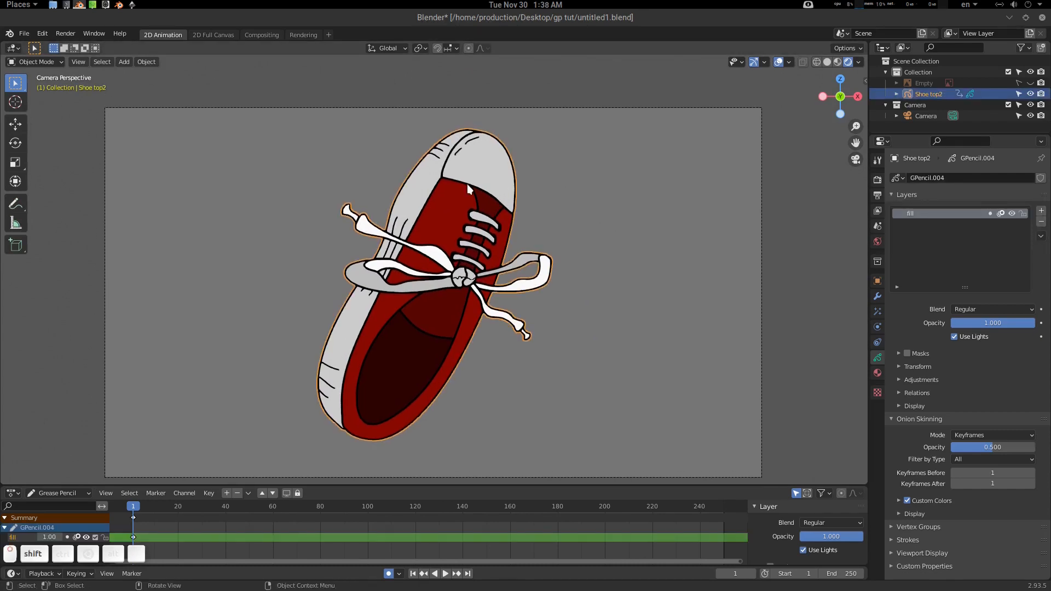
pyautogui.hotkey('ctrl', 'Tab')
pyautogui.click(548, 187)
pyautogui.press('a')
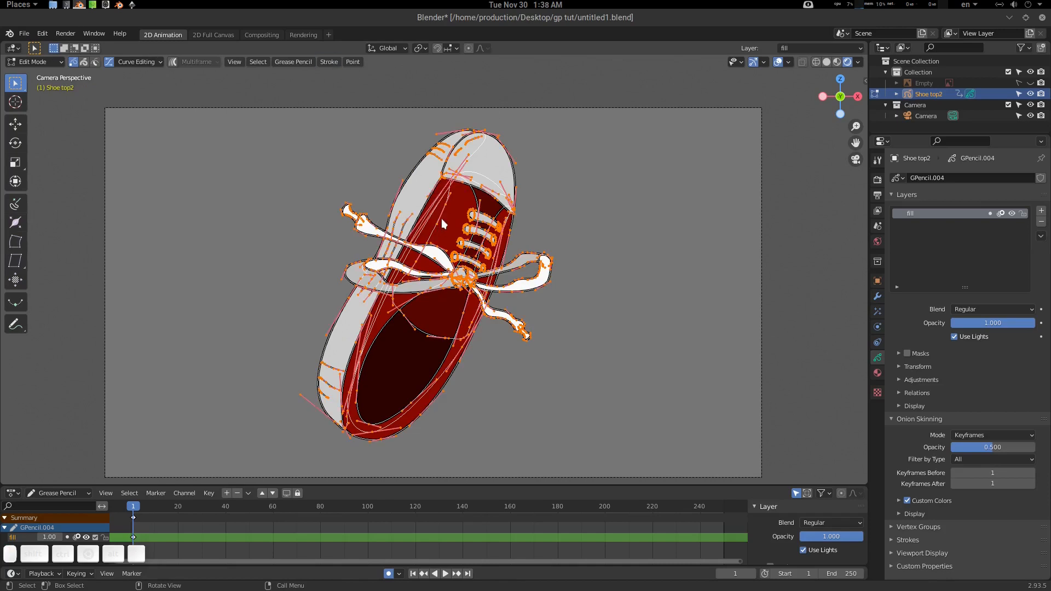
pyautogui.hotkey('ctrl', 'z')
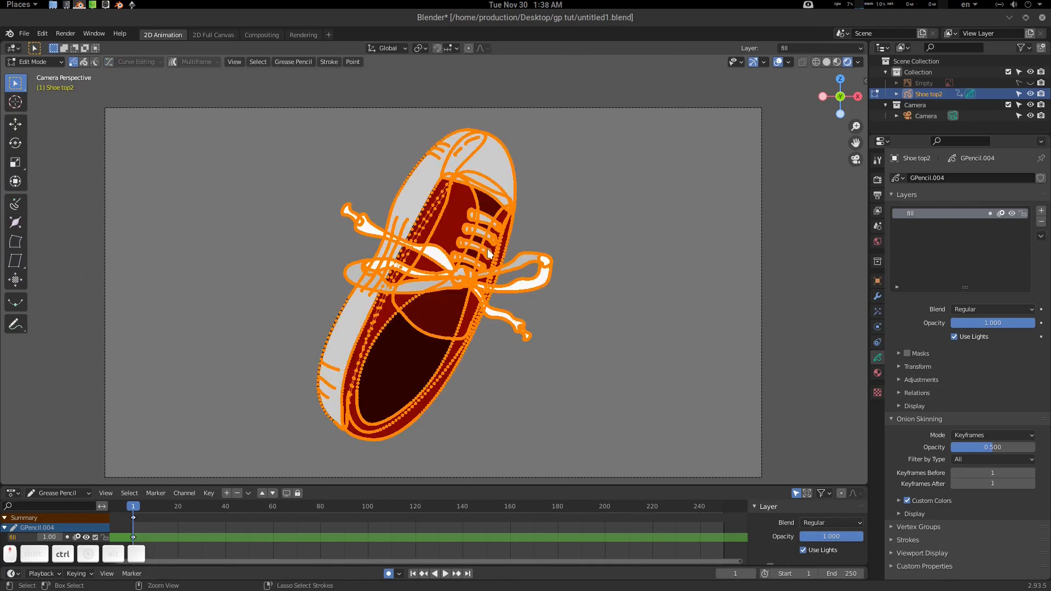
pyautogui.keyDown('ctrl'); pyautogui.moveTo(489, 253); pyautogui.dragTo(461, 254, button='middle'); pyautogui.keyUp('ctrl')
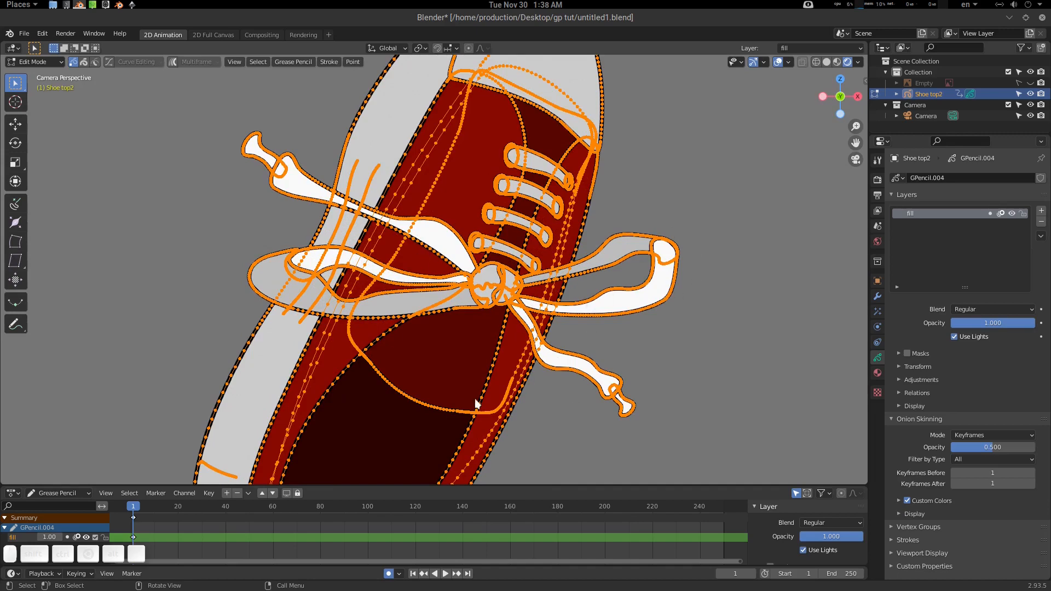
pyautogui.scroll(-4, 528, 245)
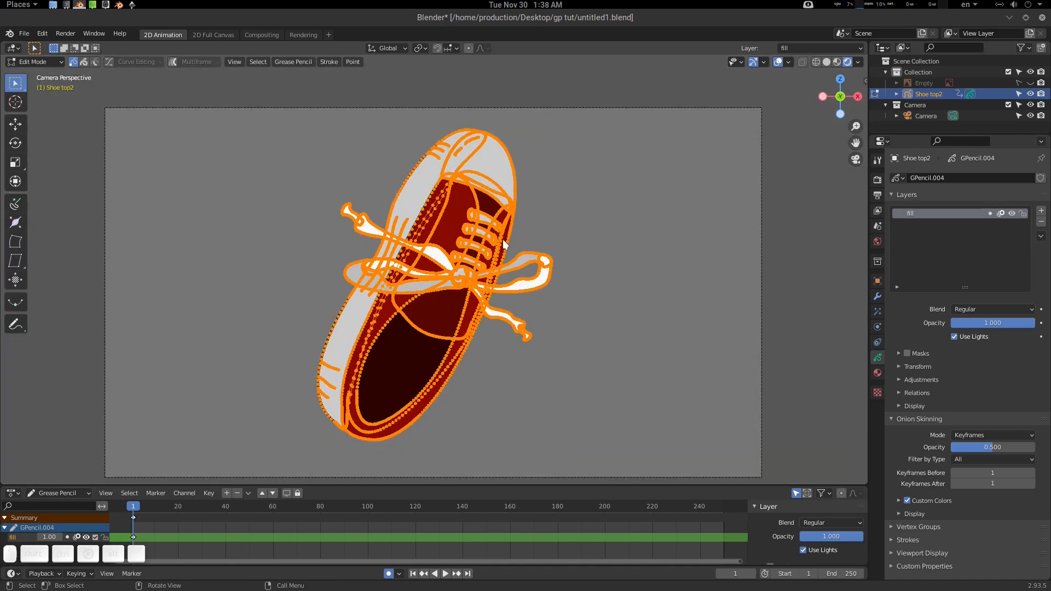
# Step: Reduce the points of all sneaker strokes with adaptive Simplify, adjusting the factor, and deselect everything
pyautogui.click(328, 63)
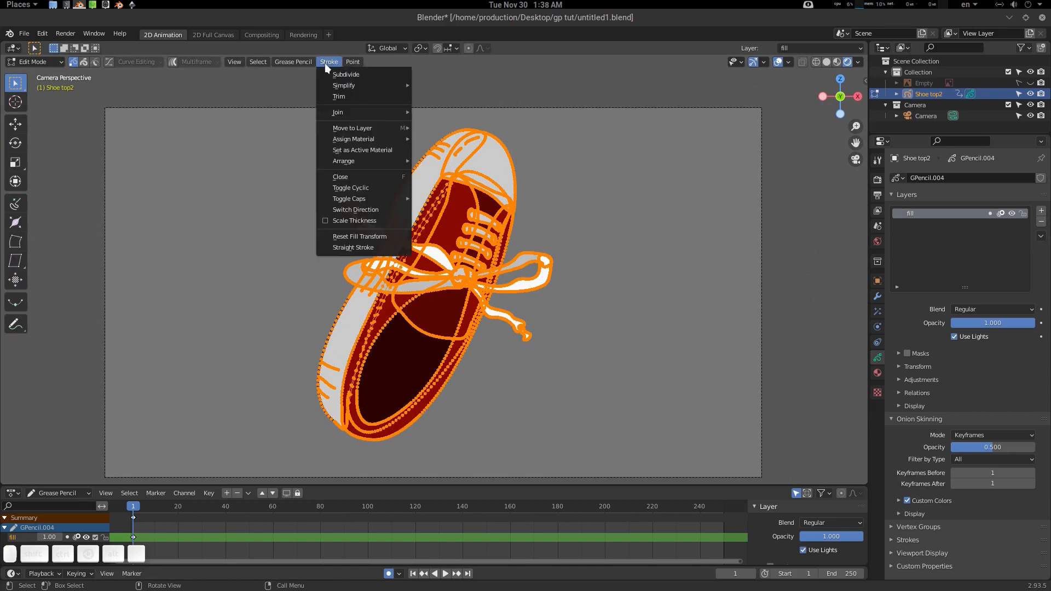
pyautogui.moveTo(337, 88)
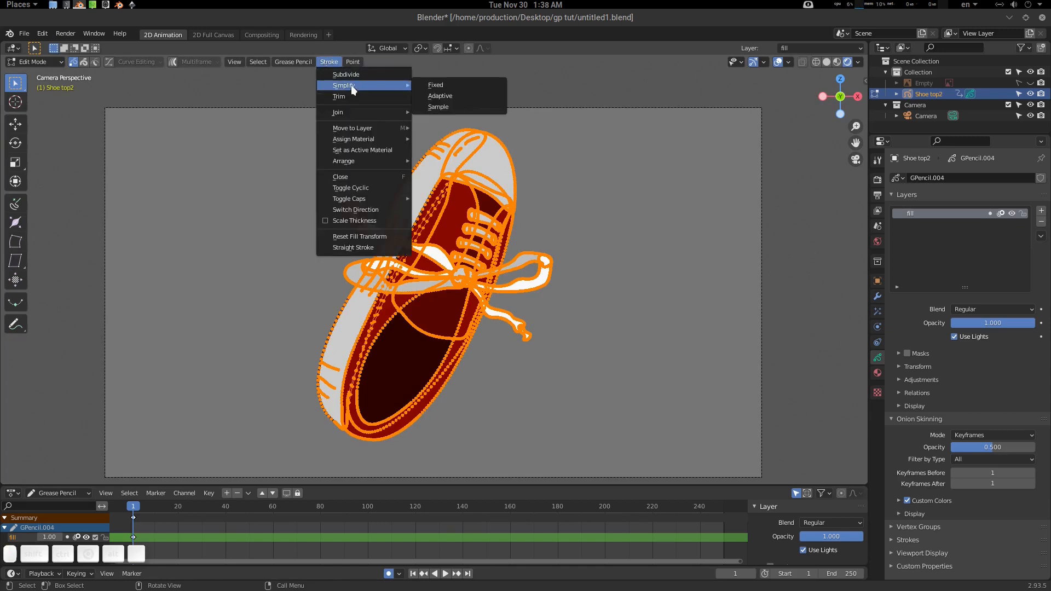
pyautogui.click(464, 95)
pyautogui.click(77, 476)
pyautogui.moveTo(132, 472)
pyautogui.mouseDown()
pyautogui.moveTo(145, 472)
pyautogui.moveTo(134, 472)
pyautogui.mouseUp()
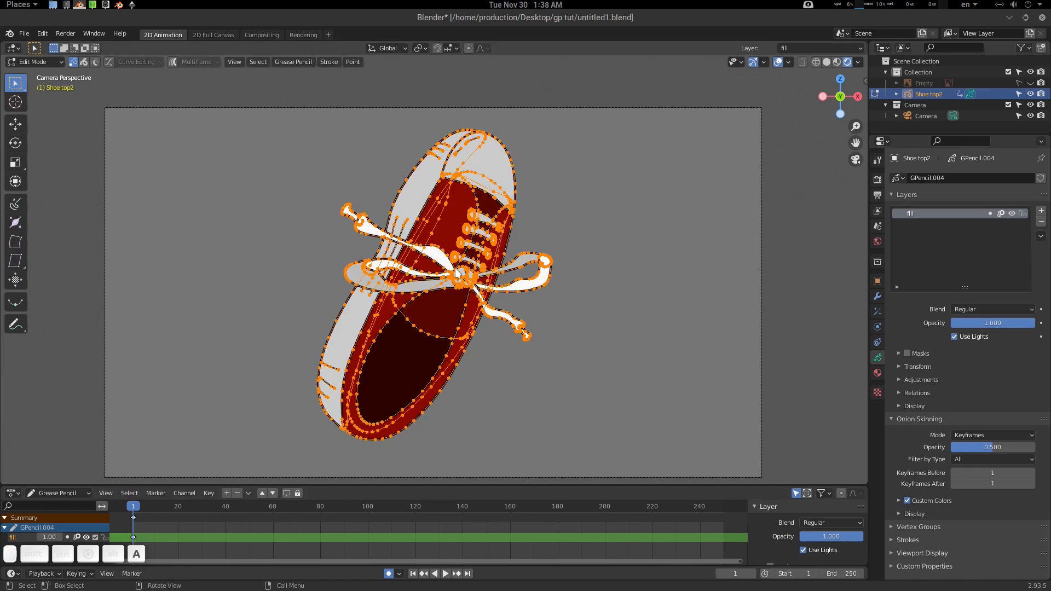
pyautogui.hotkey('alt', 'a')
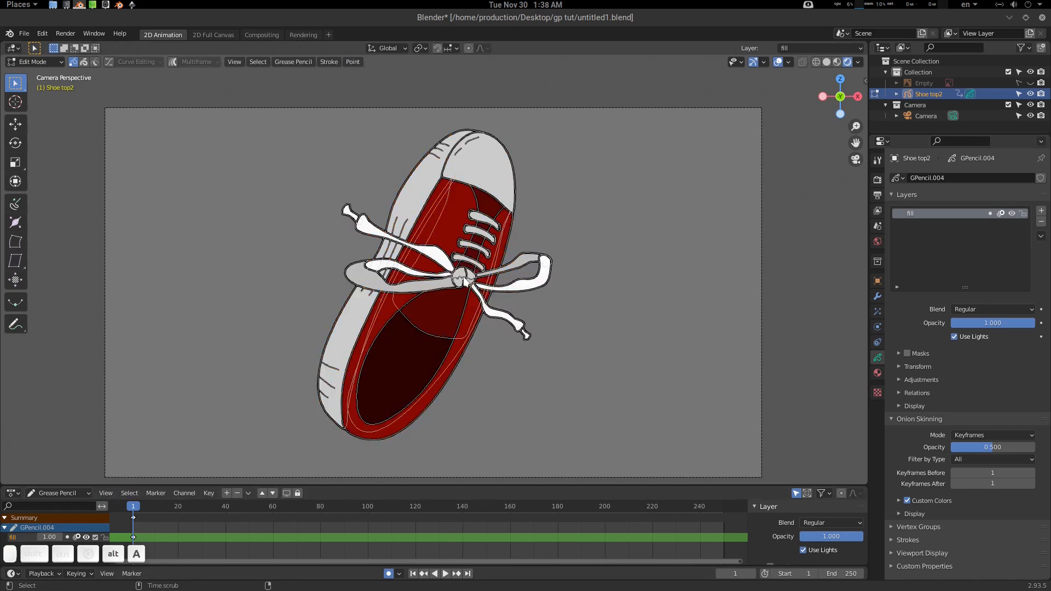
# Step: Run adaptive Simplify once more on the sneaker drawing with a factor of 0.270
pyautogui.click(336, 63)
pyautogui.moveTo(345, 87)
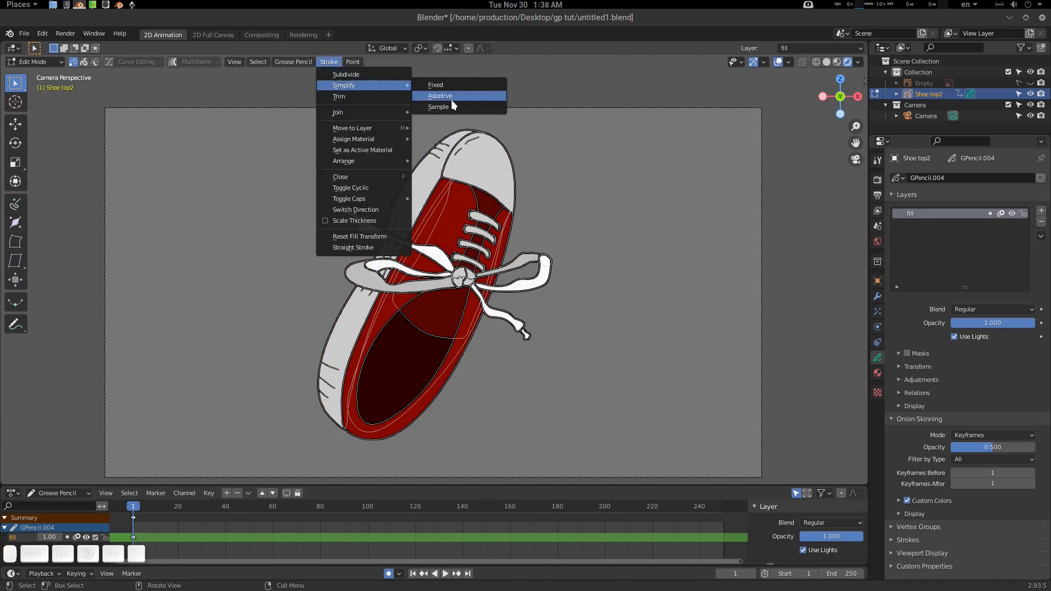
pyautogui.click(452, 94)
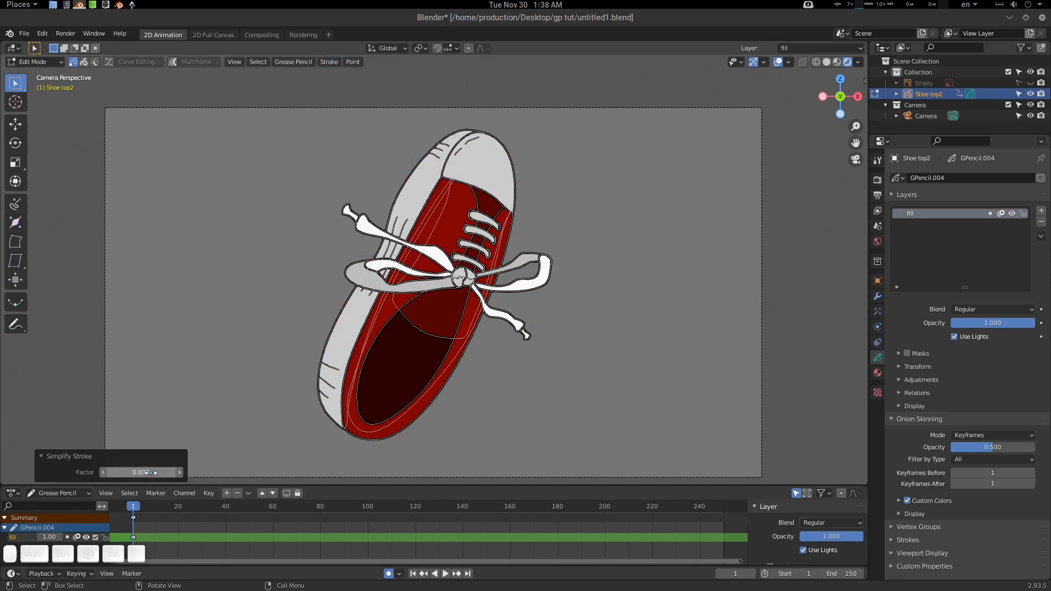
pyautogui.moveTo(146, 472); pyautogui.dragTo(161, 473)
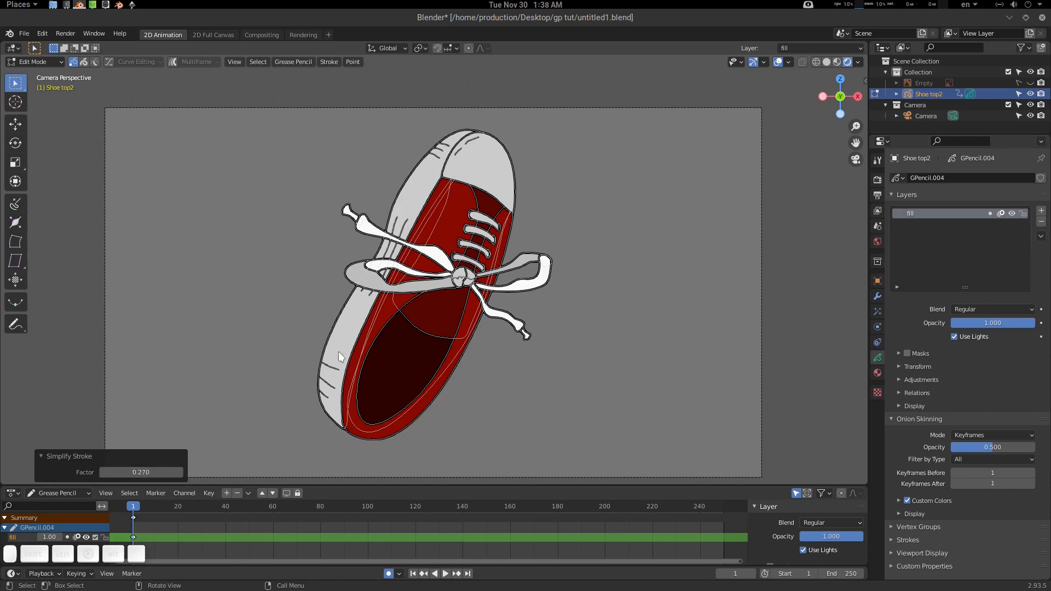
# Step: Undo the Simplify passes on the sneaker to restore its original, densely pointed strokes with Curve Editing off
pyautogui.press('a')
pyautogui.hotkey('ctrl', 'z')
pyautogui.hotkey('ctrl', 'z')
pyautogui.hotkey('ctrl', 'z')
pyautogui.hotkey('ctrl', 'z')
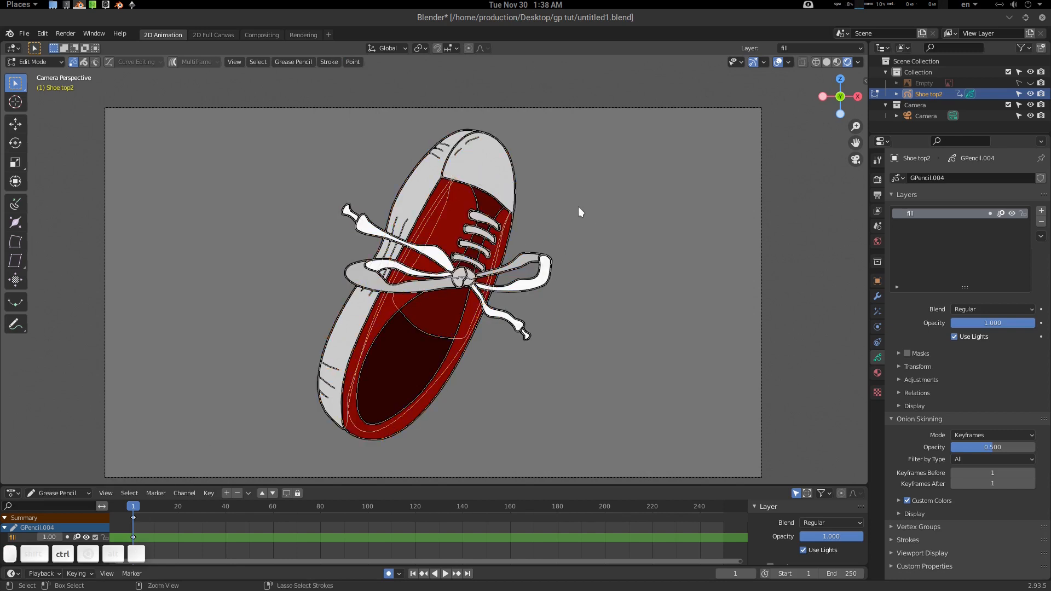
pyautogui.hotkey('ctrl', 'z')
pyautogui.hotkey('ctrl', 'z')
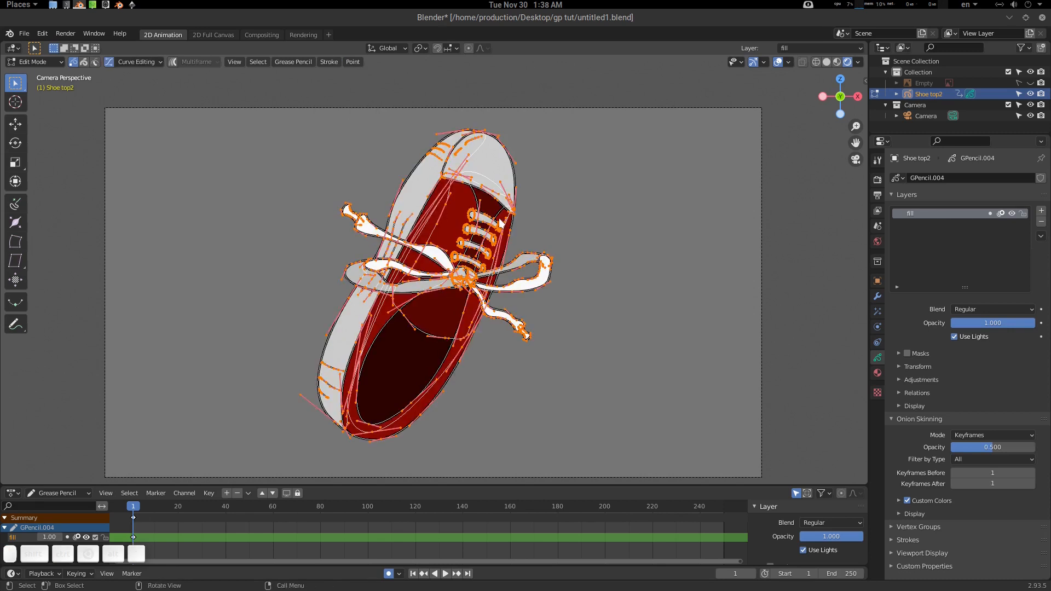
pyautogui.hotkey('ctrl', 'z')
# Step: Run adaptive Simplify on all sneaker strokes with a factor of 0.102, hiding the overlays while adjusting it and showing them again
pyautogui.hotkey('alt', 'a')
pyautogui.press('a')
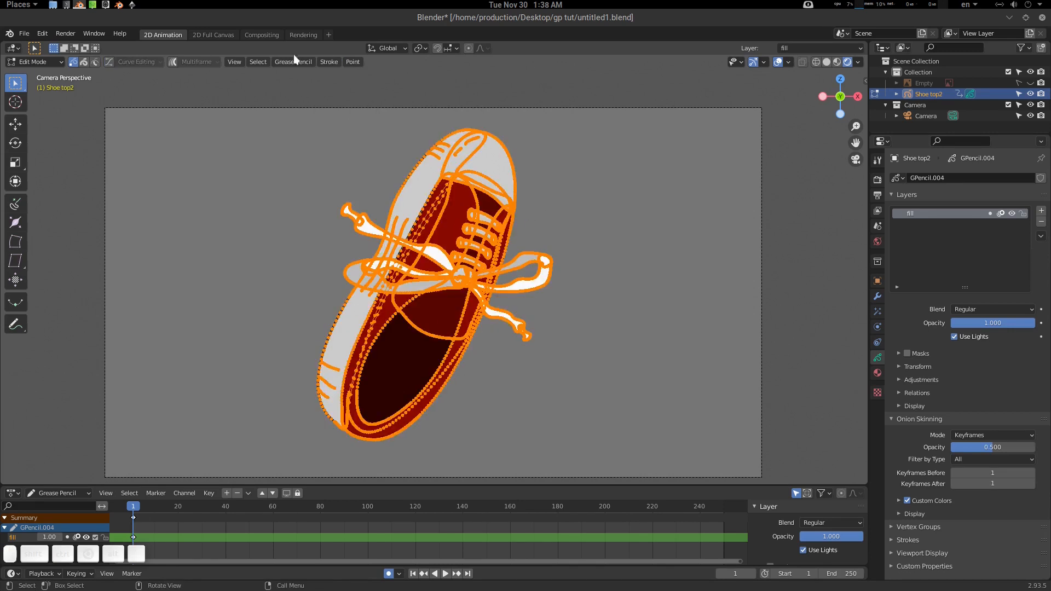
pyautogui.click(331, 63)
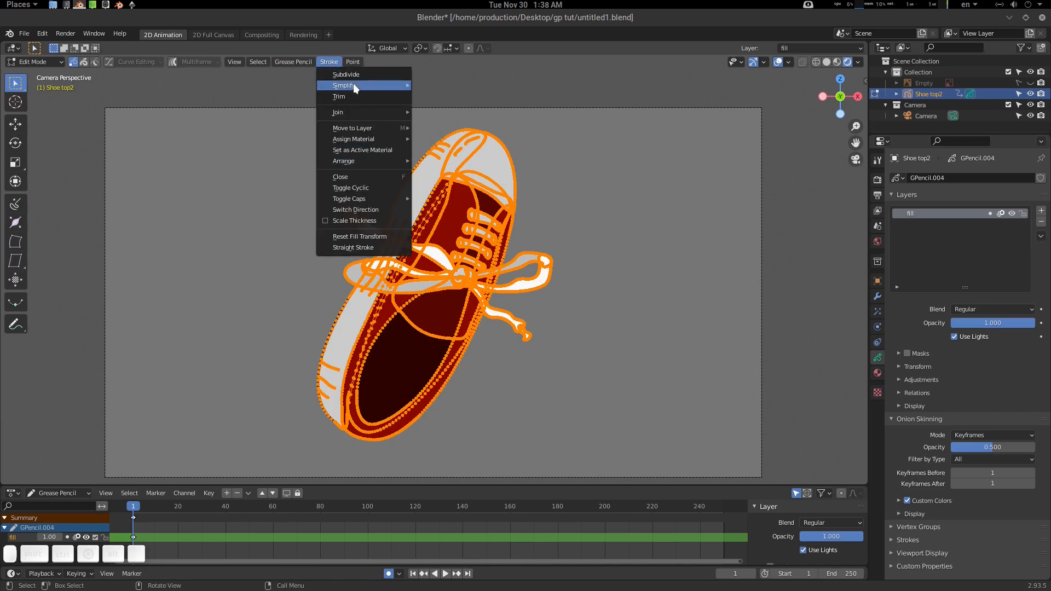
pyautogui.moveTo(353, 84)
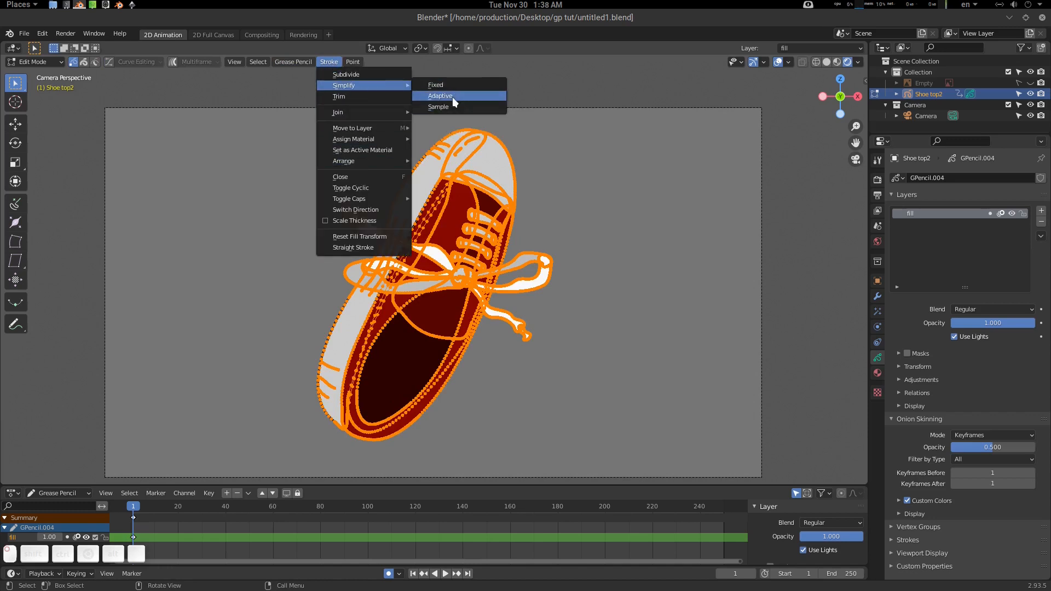
pyautogui.click(441, 96)
pyautogui.press('z')
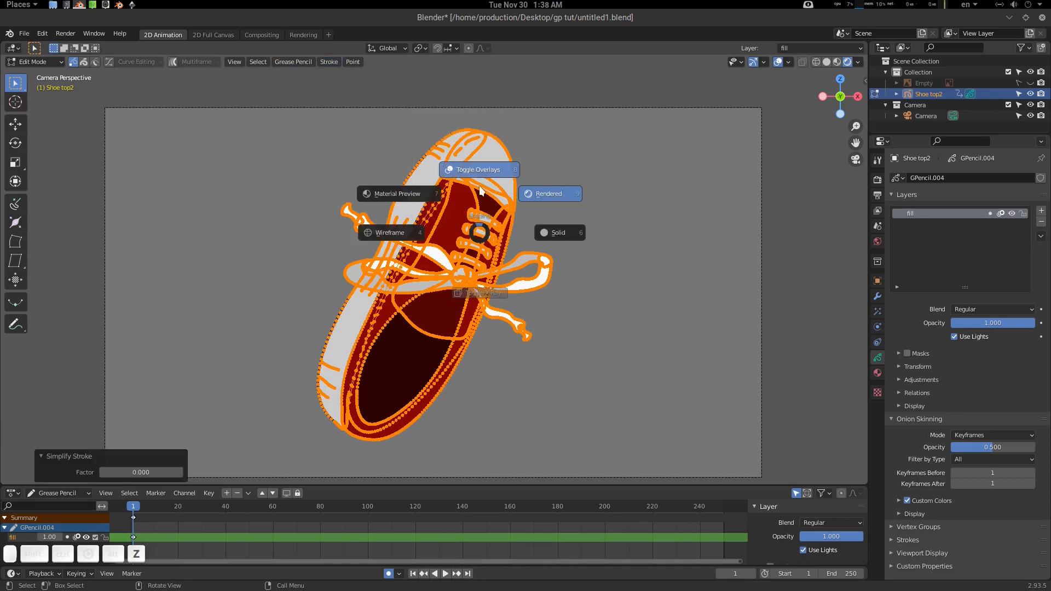
pyautogui.click(491, 172)
pyautogui.click(157, 476)
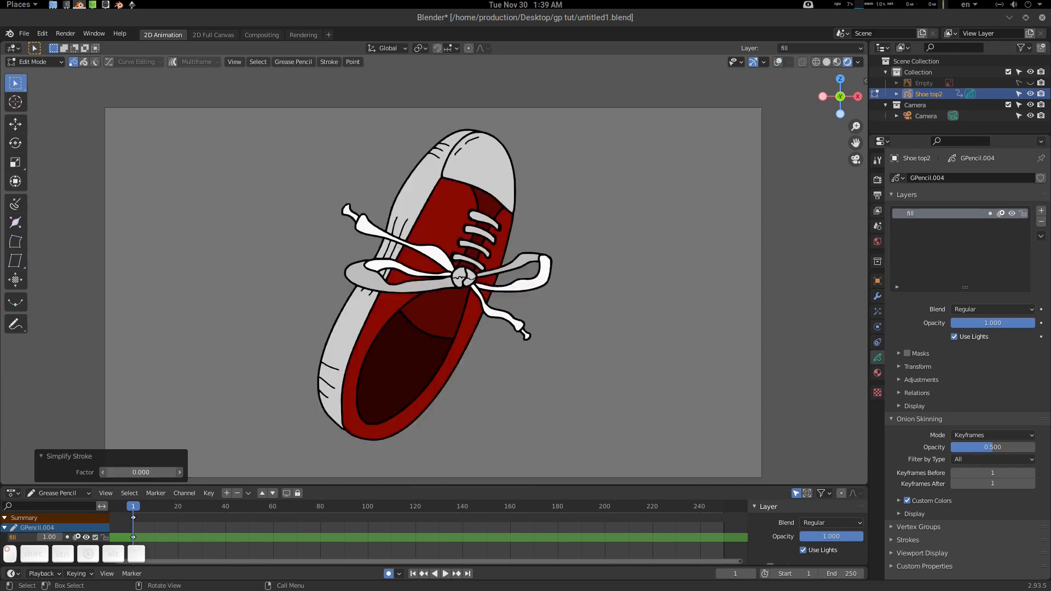
pyautogui.moveTo(157, 476); pyautogui.dragTo(176, 476)
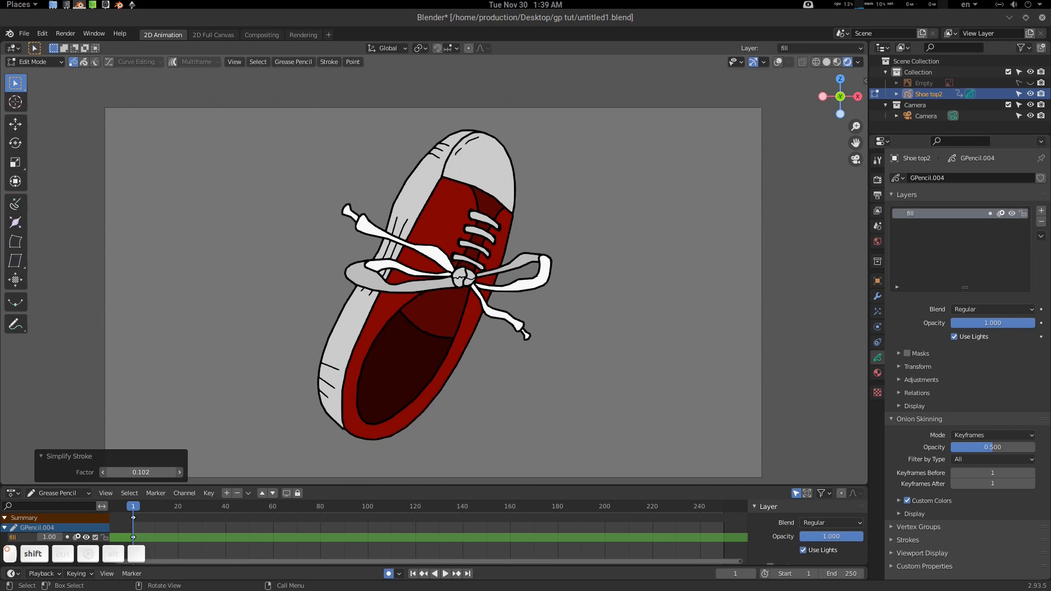
pyautogui.press('z')
pyautogui.click(361, 228)
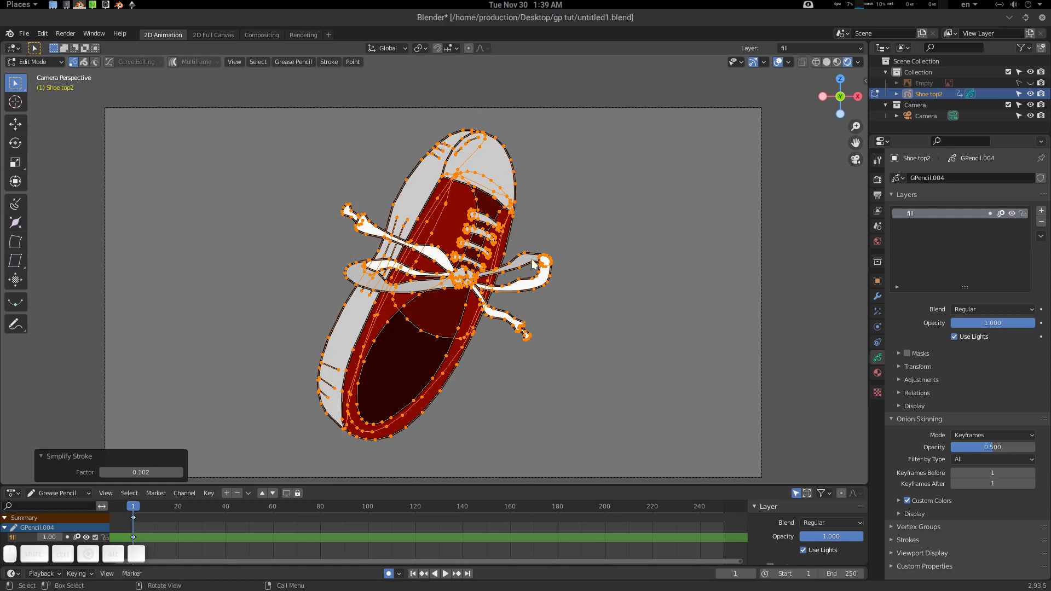
# Step: Set the Simplify factor to 0.000 and return to Object Mode with the strokes deselected
pyautogui.keyDown('shift'); pyautogui.moveTo(163, 471); pyautogui.dragTo(76, 470); pyautogui.keyUp('shift')
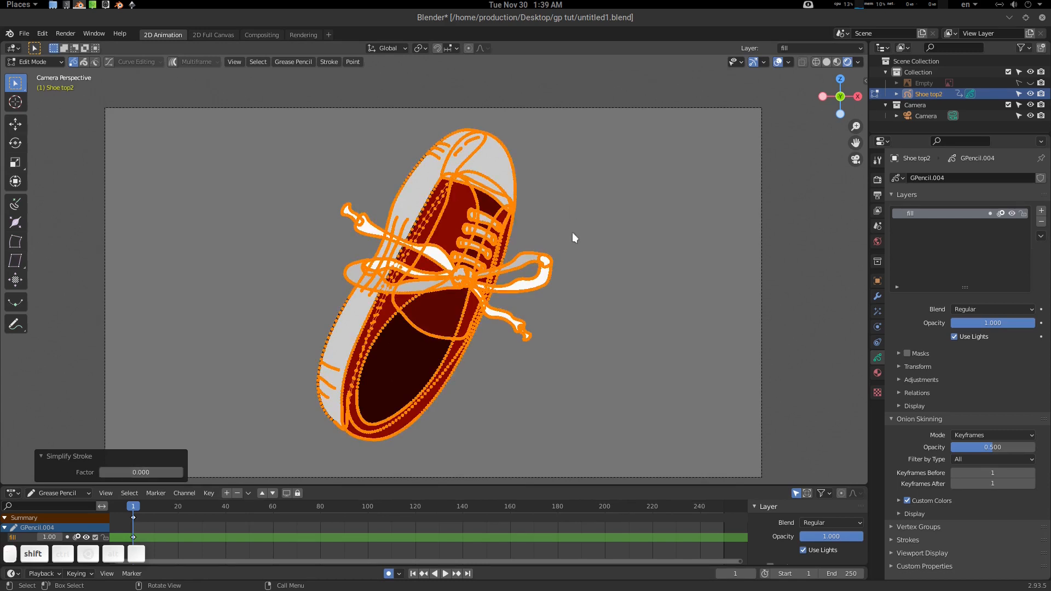
pyautogui.click(228, 290)
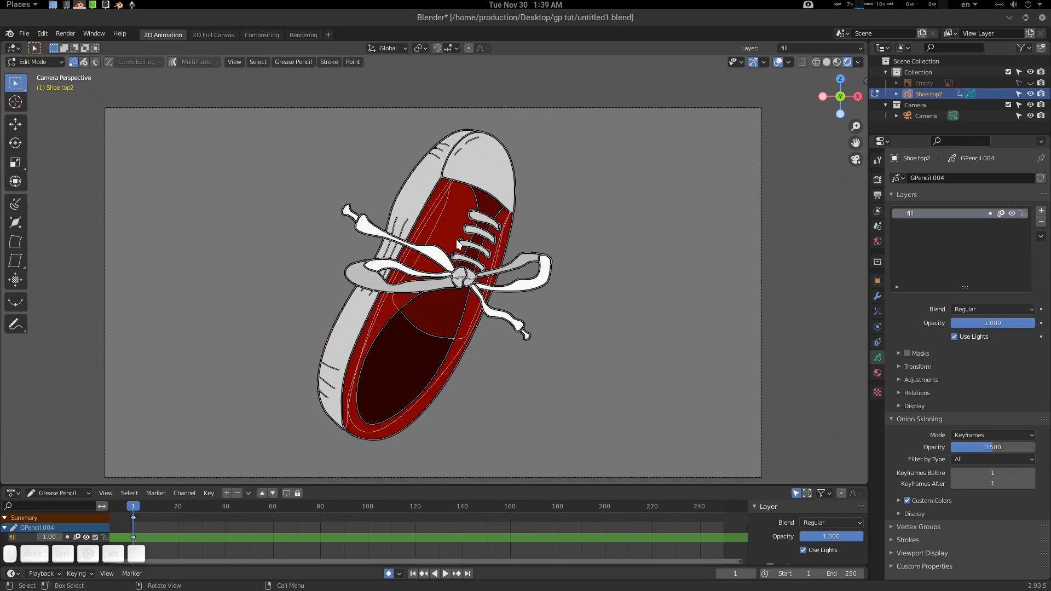
pyautogui.hotkey('ctrl', 'Tab')
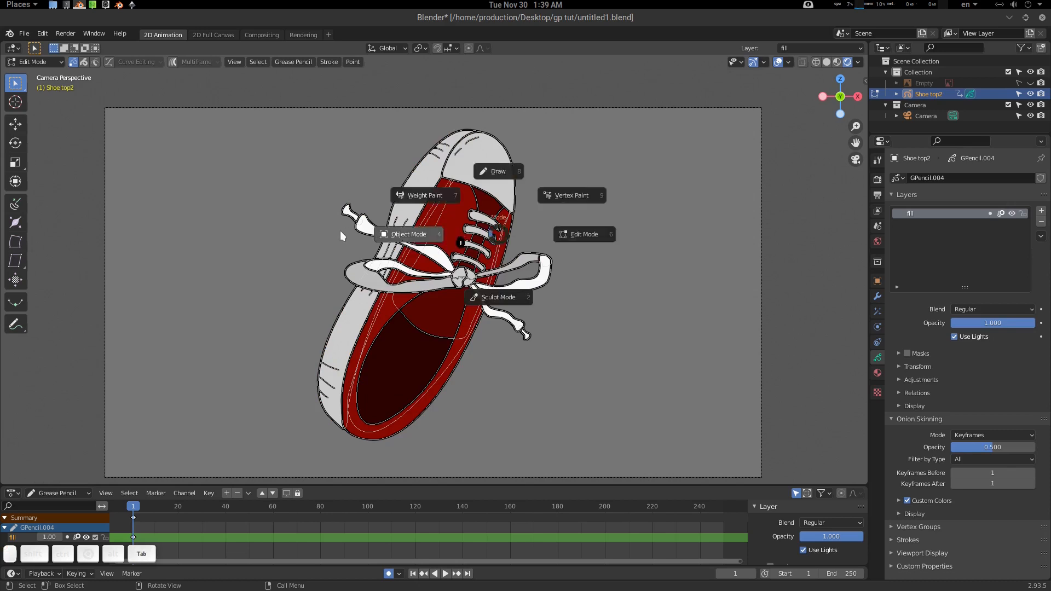
pyautogui.click(340, 231)
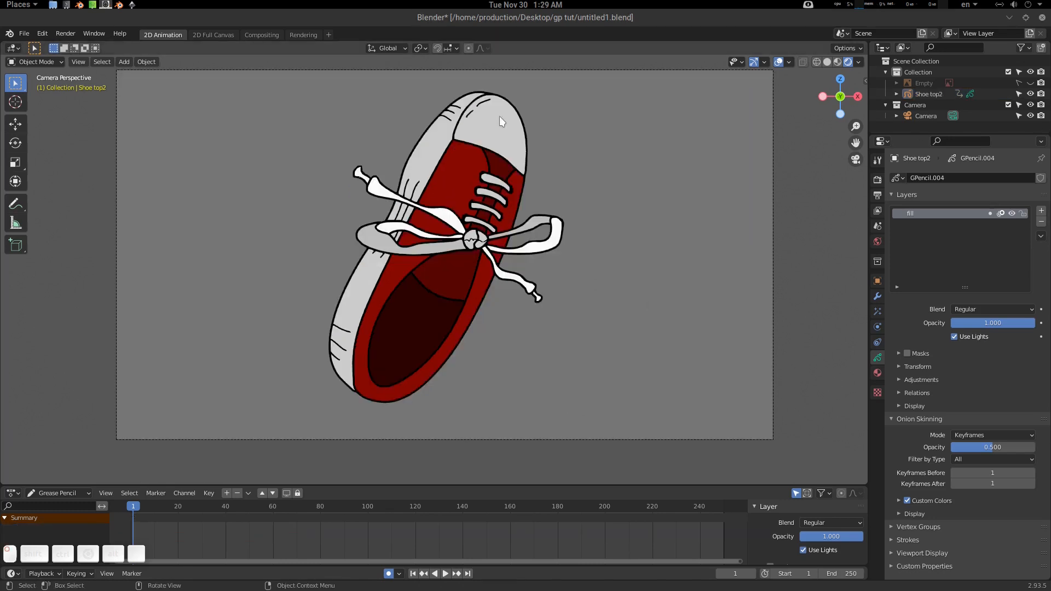
# Step: Select the sneaker and export it as Grease Pencil SVG to untitled1.svg, keeping Object on Selected with Fill and Normalize enabled
pyautogui.press('shift')
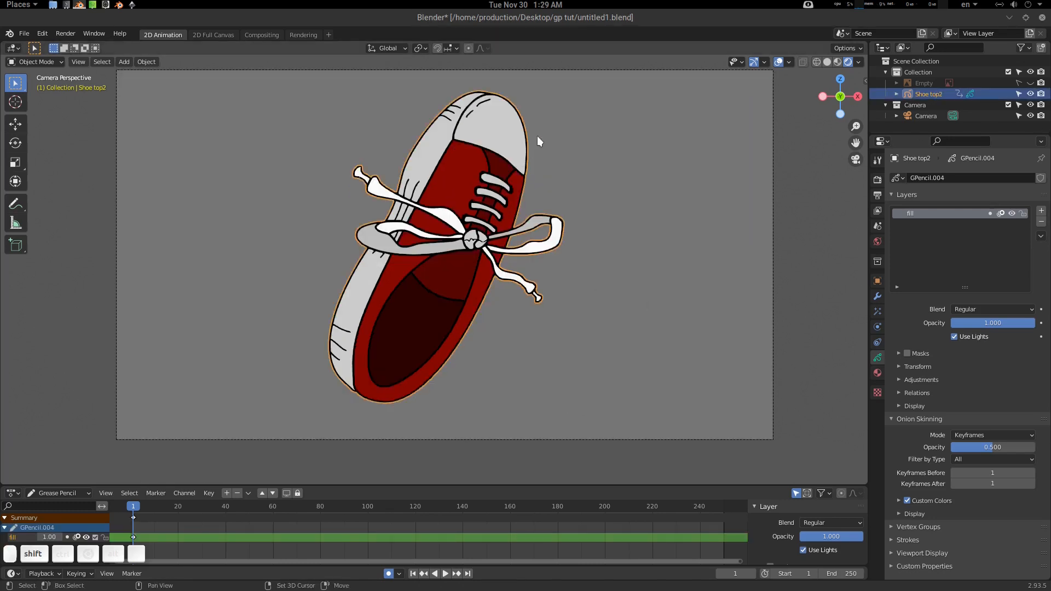
pyautogui.keyDown('shift'); pyautogui.moveTo(537, 135); pyautogui.dragTo(506, 186, button='middle'); pyautogui.keyUp('shift')
pyautogui.click(24, 34)
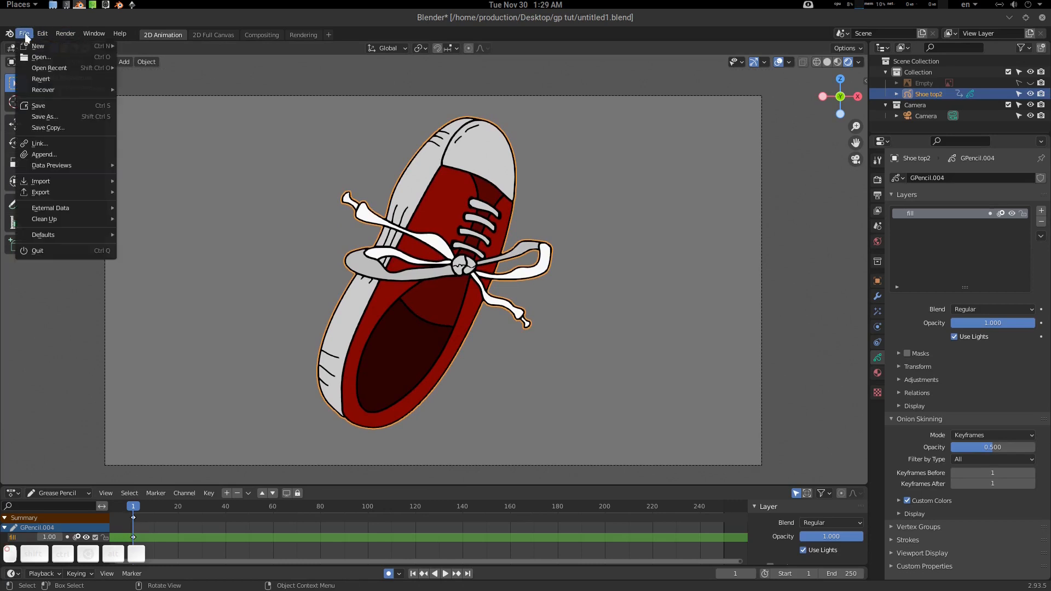
pyautogui.moveTo(99, 192)
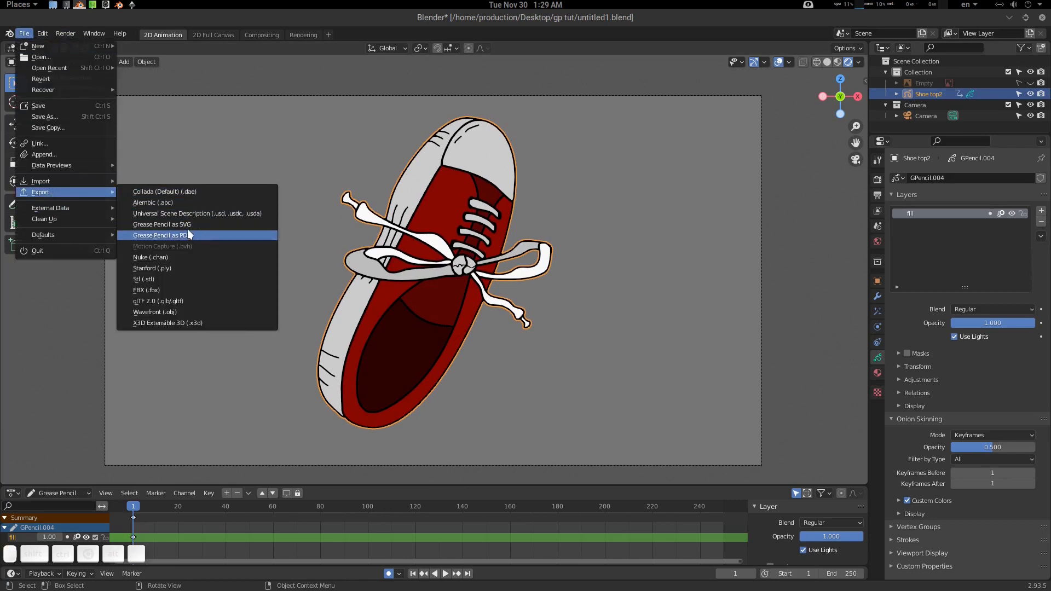
pyautogui.click(204, 224)
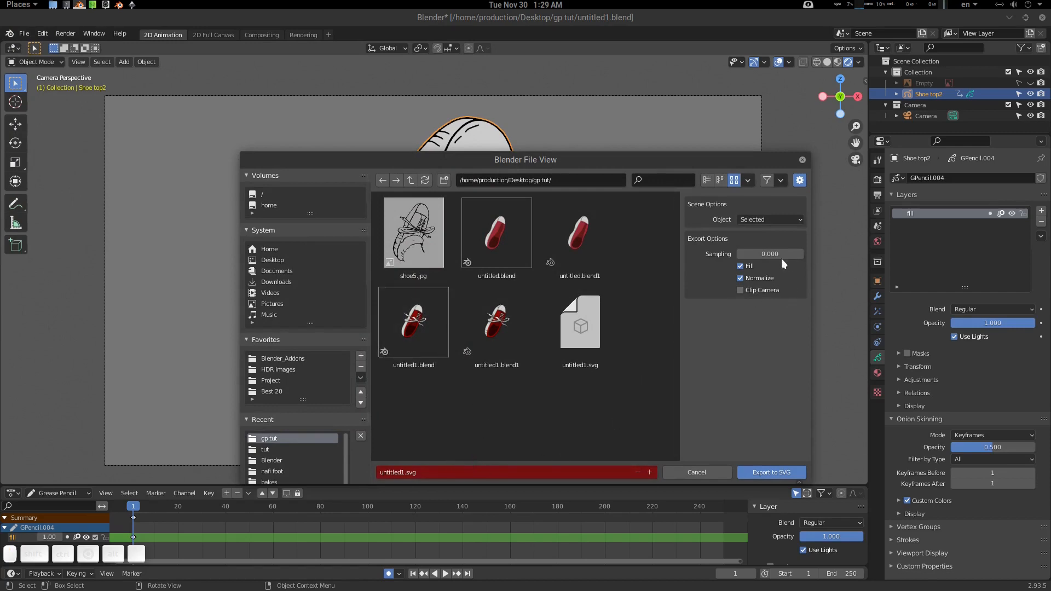
pyautogui.click(757, 278)
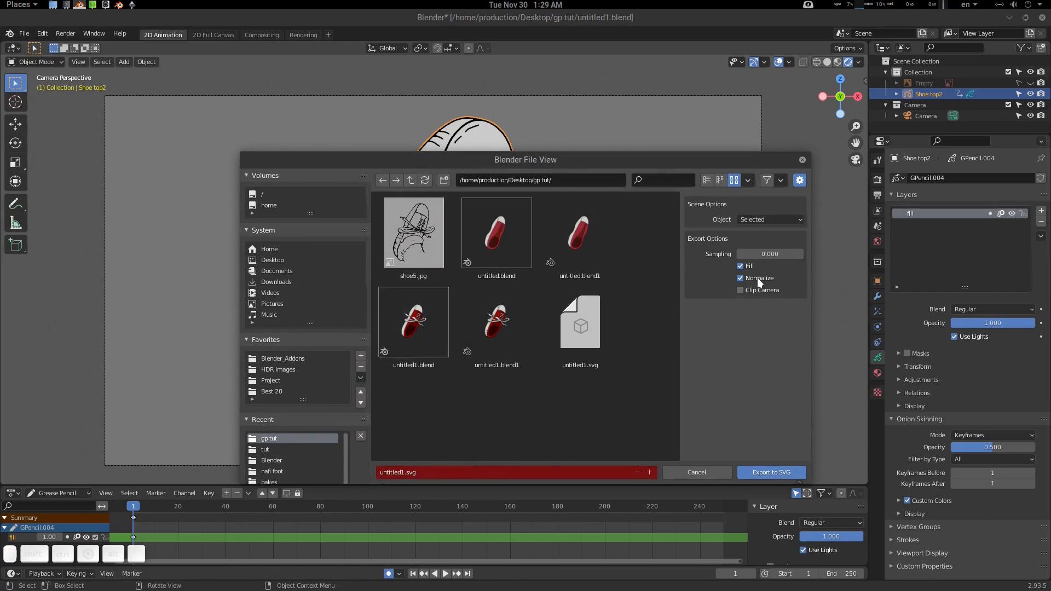
pyautogui.click(763, 219)
pyautogui.click(763, 219)
pyautogui.click(774, 472)
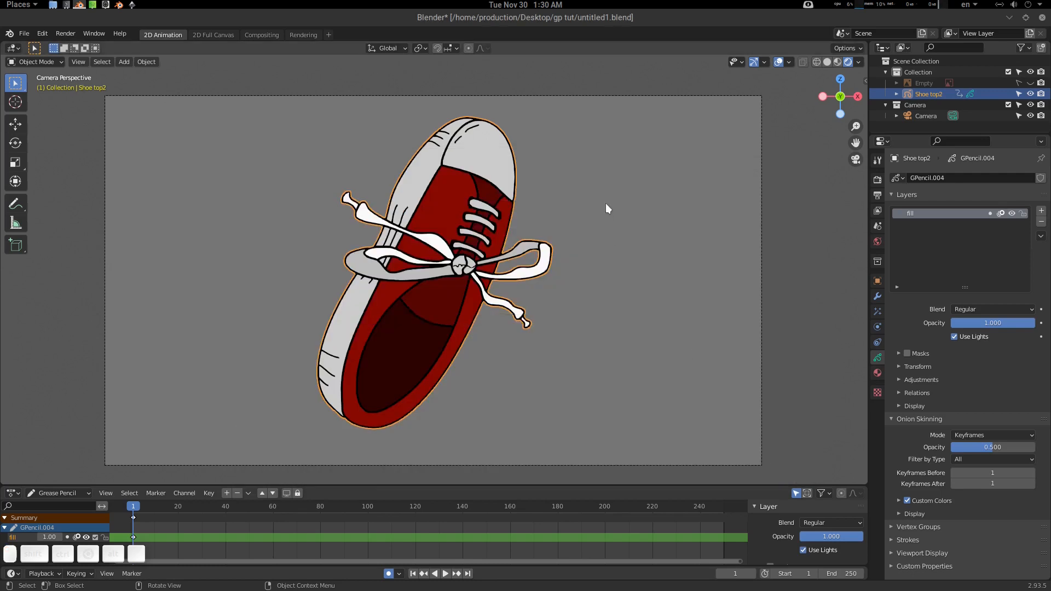
# Step: Switch to Inkscape and import the exported sneaker SVG into the new document as editable objects at 96 DPI
pyautogui.click(134, 4)
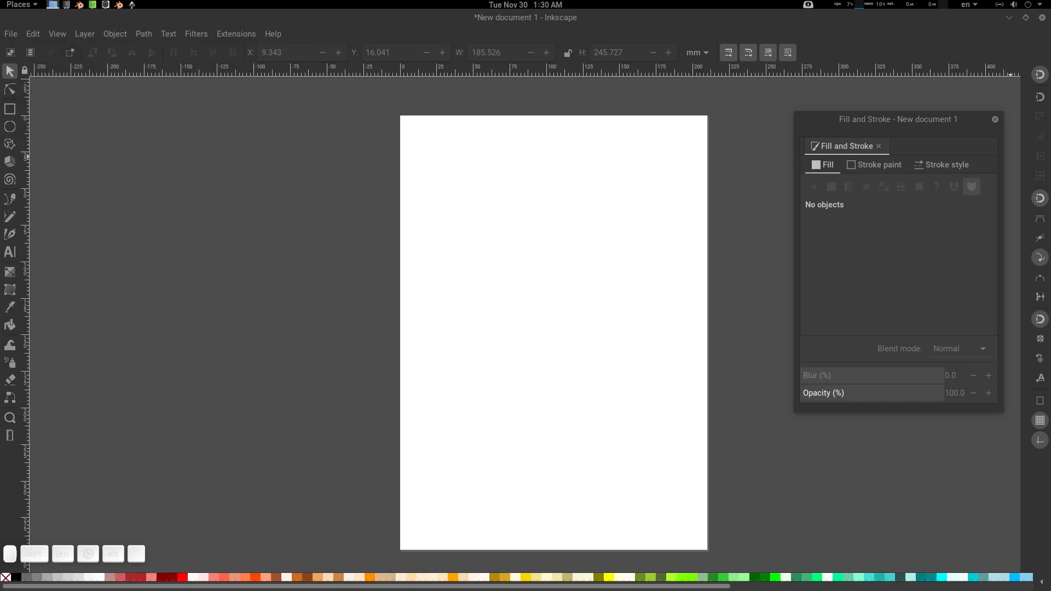
pyautogui.moveTo(483, 286); pyautogui.dragTo(463, 273, button='middle')
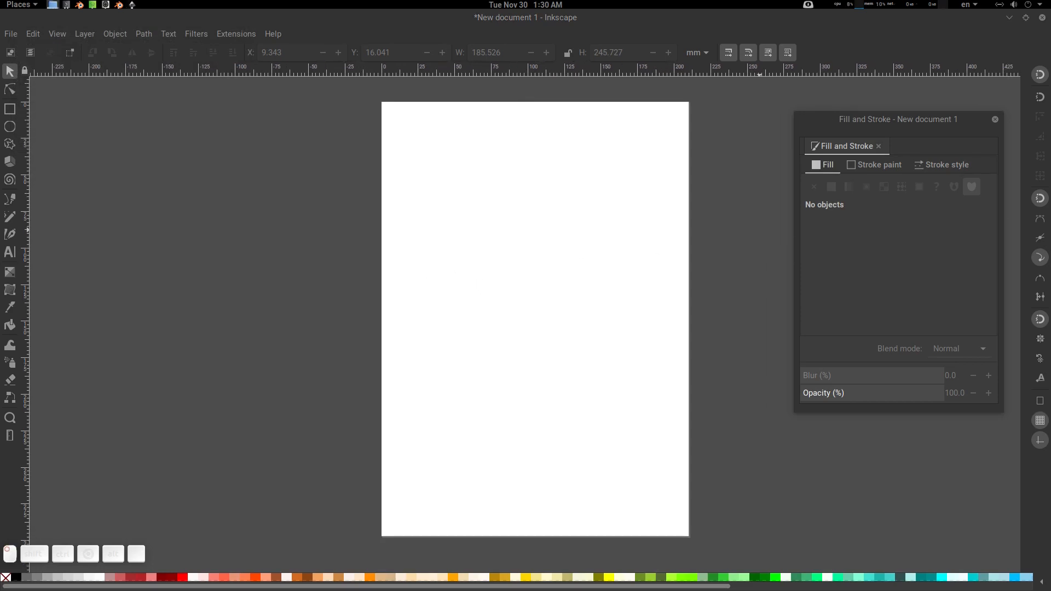
pyautogui.moveTo(804, 290); pyautogui.dragTo(486, 215)
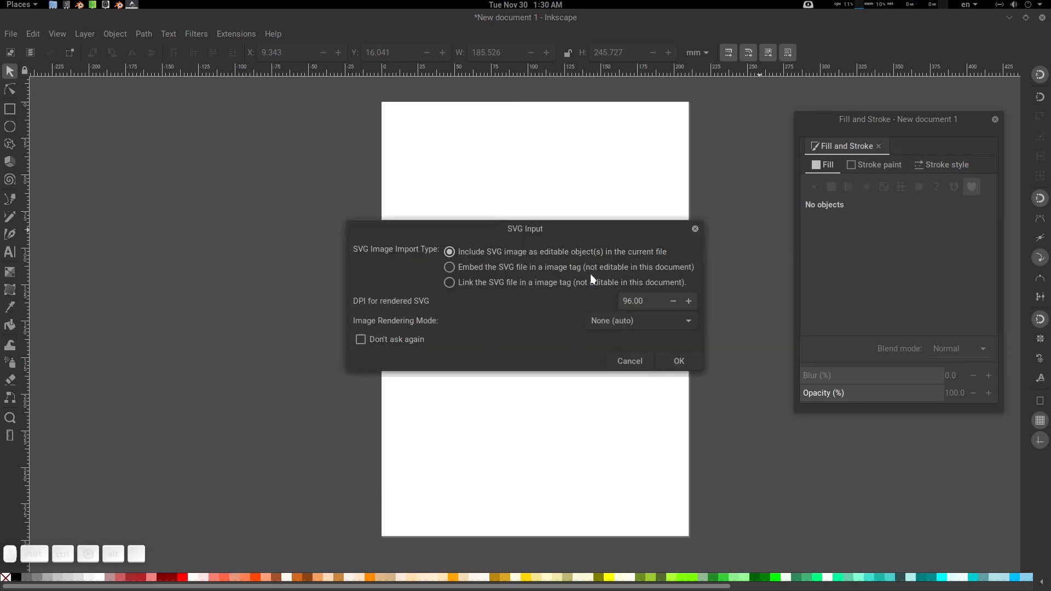
pyautogui.click(682, 361)
# Step: Move the imported sneaker fully onto the page, to about X 9.2 mm and Y 14.1 mm
pyautogui.moveTo(616, 296); pyautogui.dragTo(558, 333, button='middle')
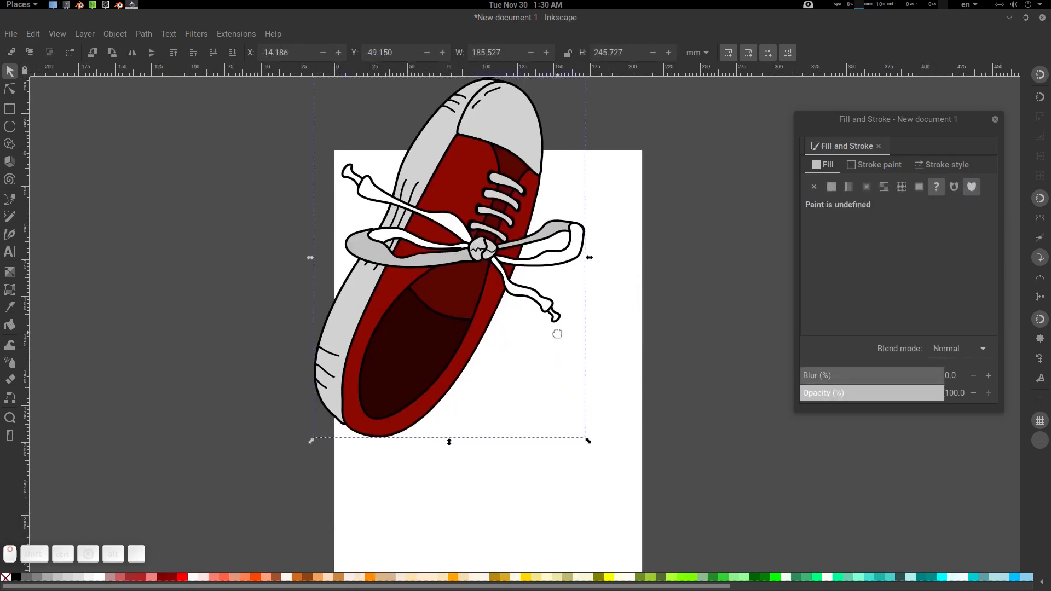
pyautogui.moveTo(506, 198); pyautogui.dragTo(538, 288)
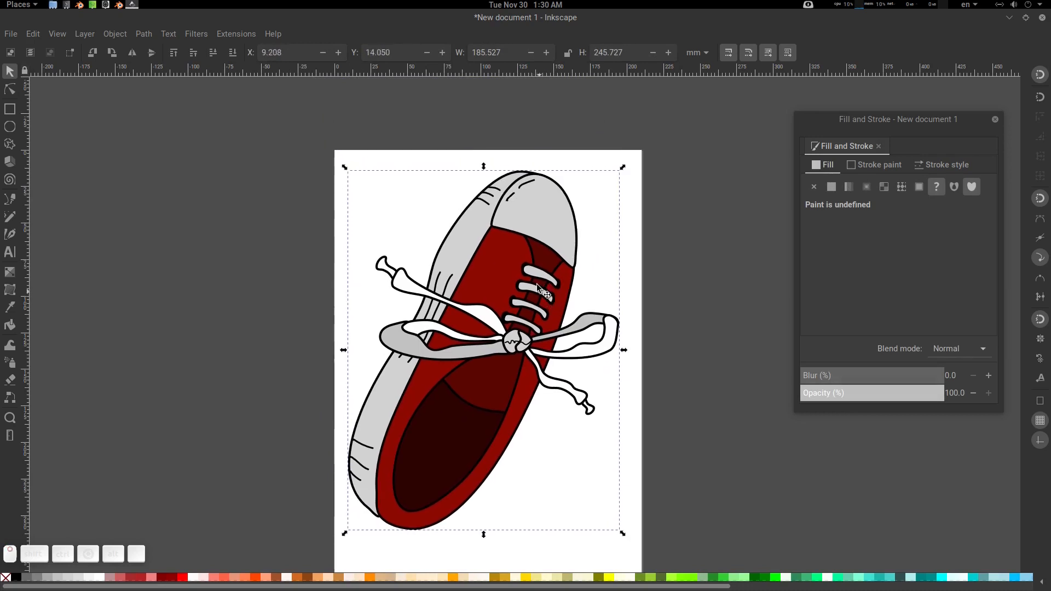
pyautogui.scroll(-1, 538, 287)
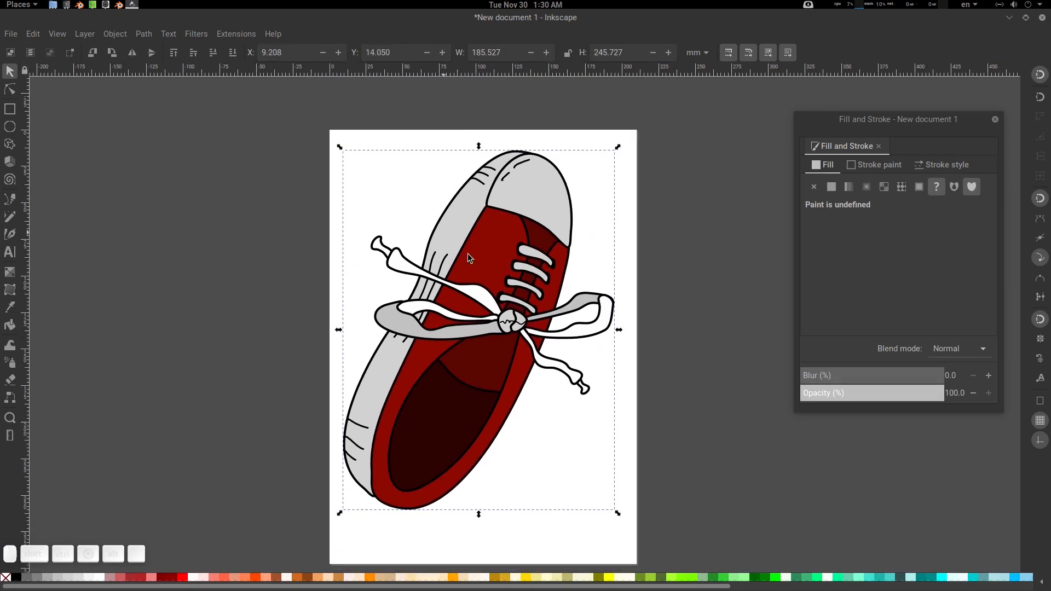
# Step: Examine the node density of the toe cap and the red upper paths, and deselect everything
pyautogui.click(140, 34)
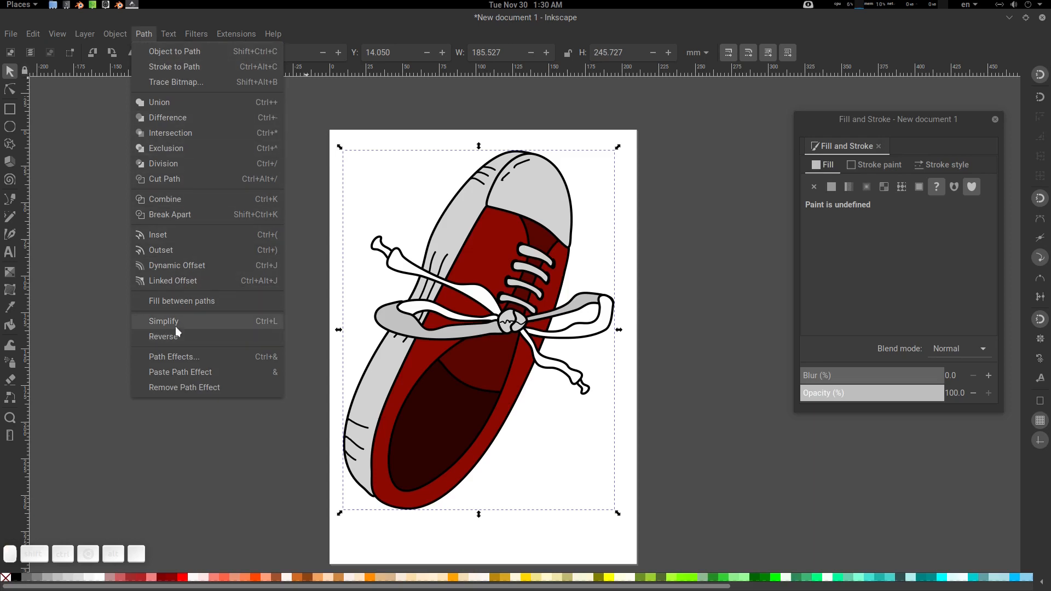
pyautogui.click(223, 55)
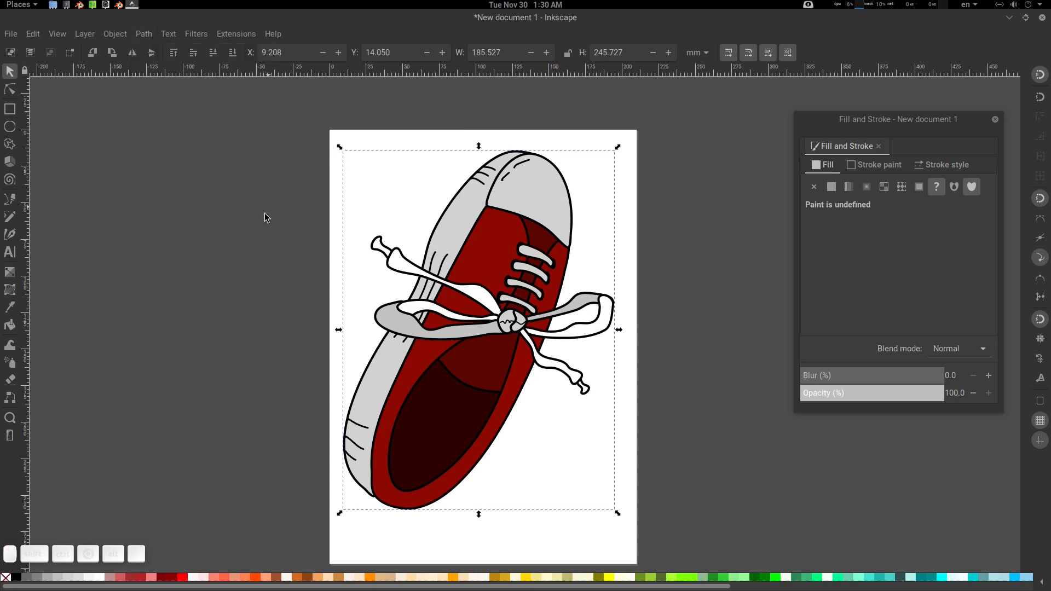
pyautogui.doubleClick(549, 199)
pyautogui.click(537, 195)
pyautogui.doubleClick(539, 198)
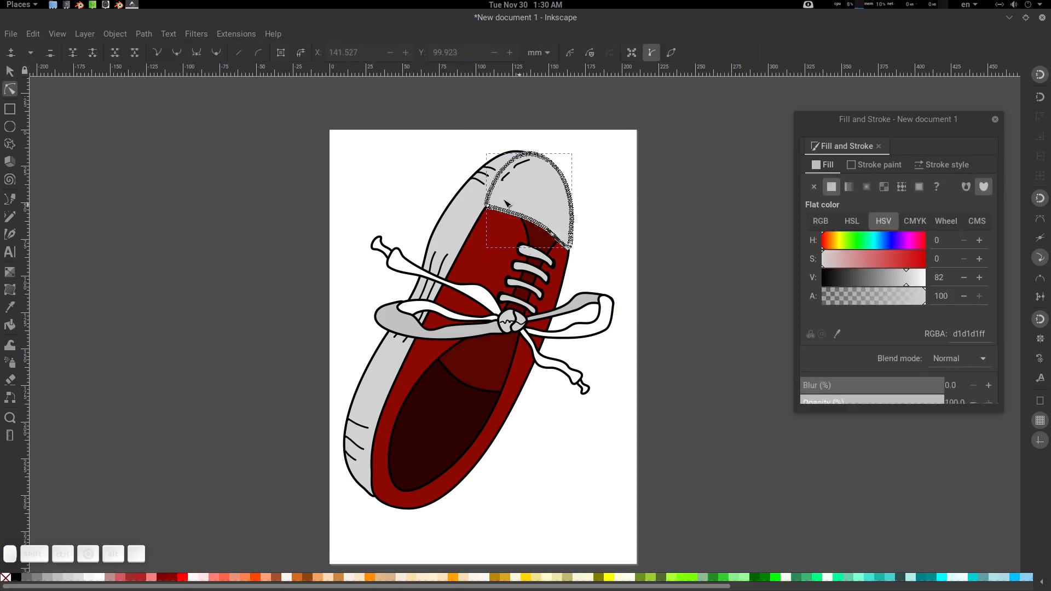
pyautogui.click(475, 298)
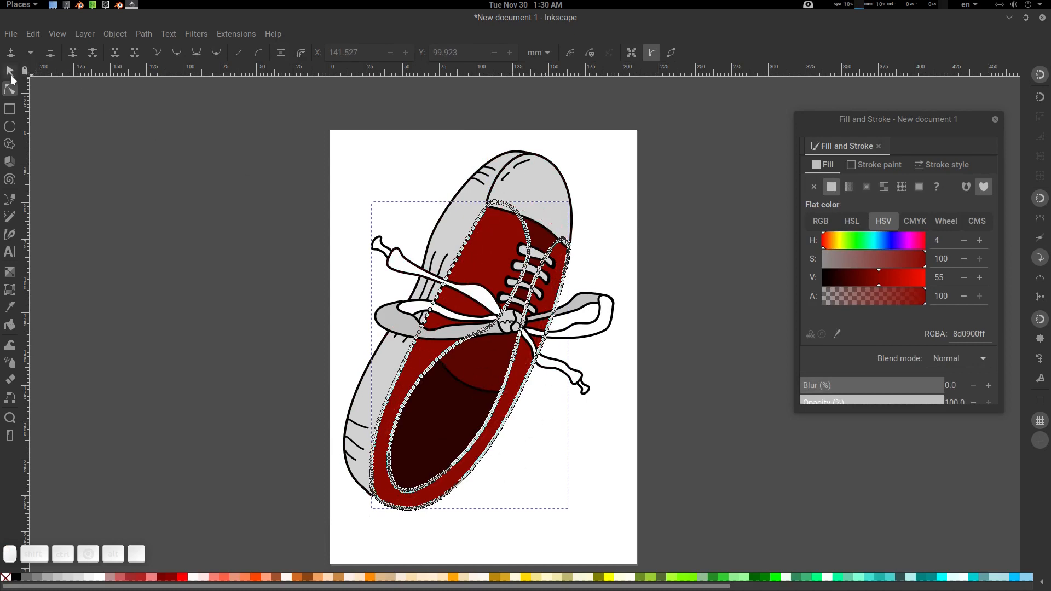
pyautogui.click(11, 72)
pyautogui.click(261, 181)
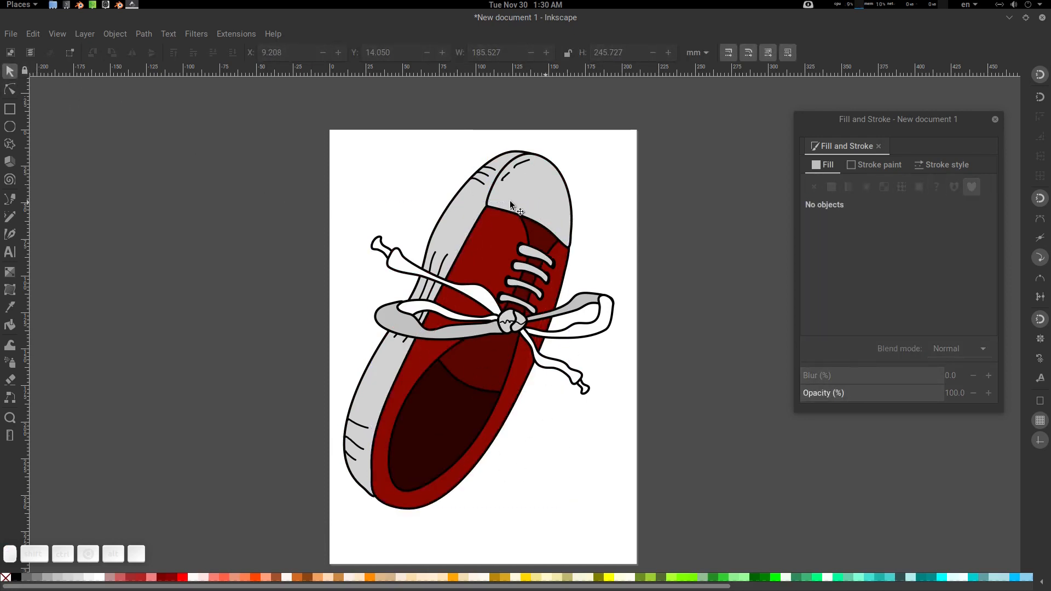
# Step: Select the whole sneaker group and apply Simplify to all of its paths
pyautogui.click(462, 237)
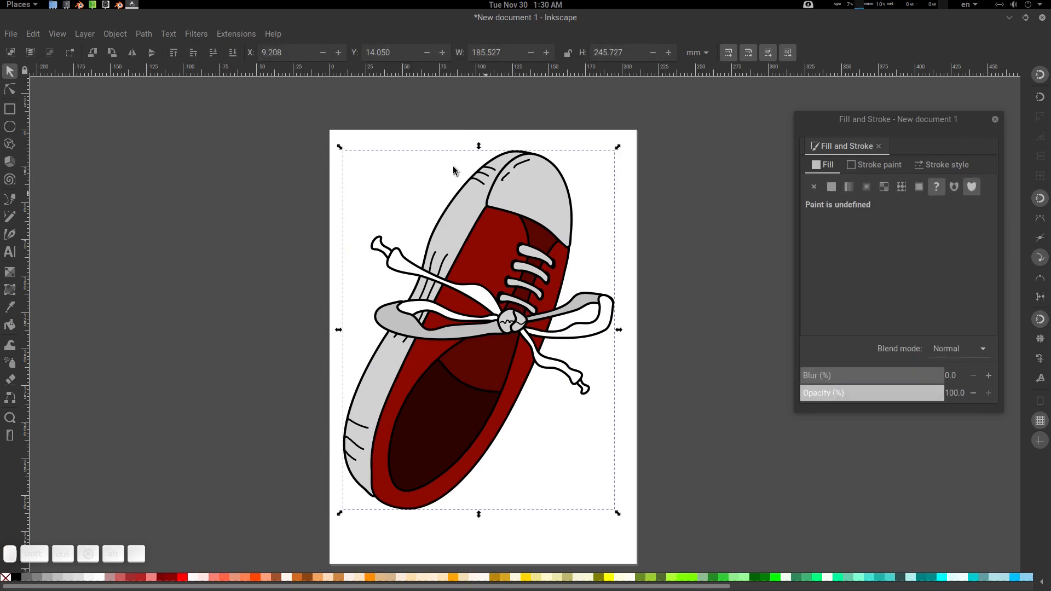
pyautogui.click(146, 34)
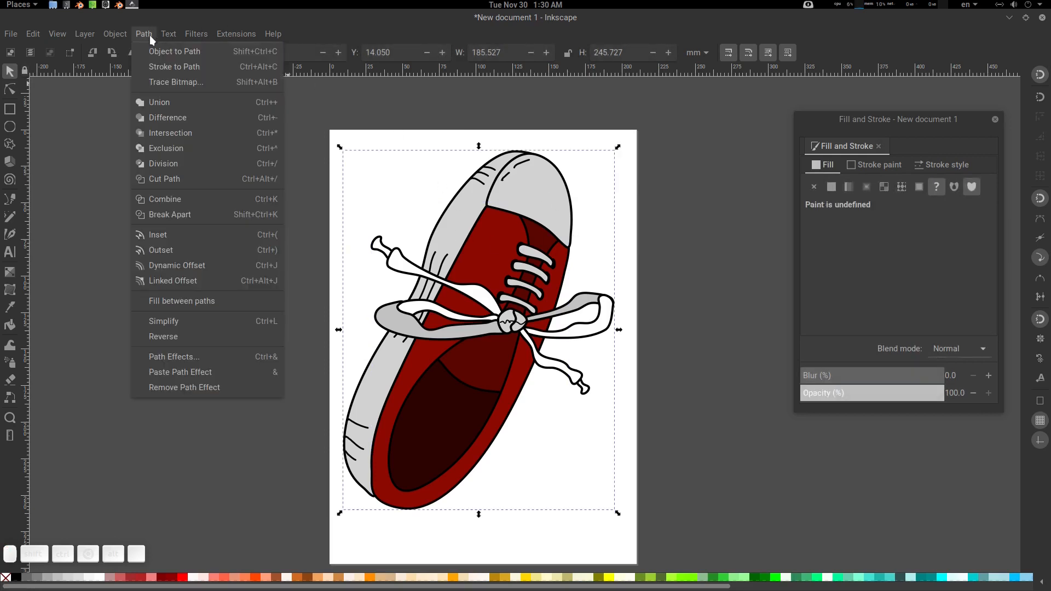
pyautogui.click(190, 321)
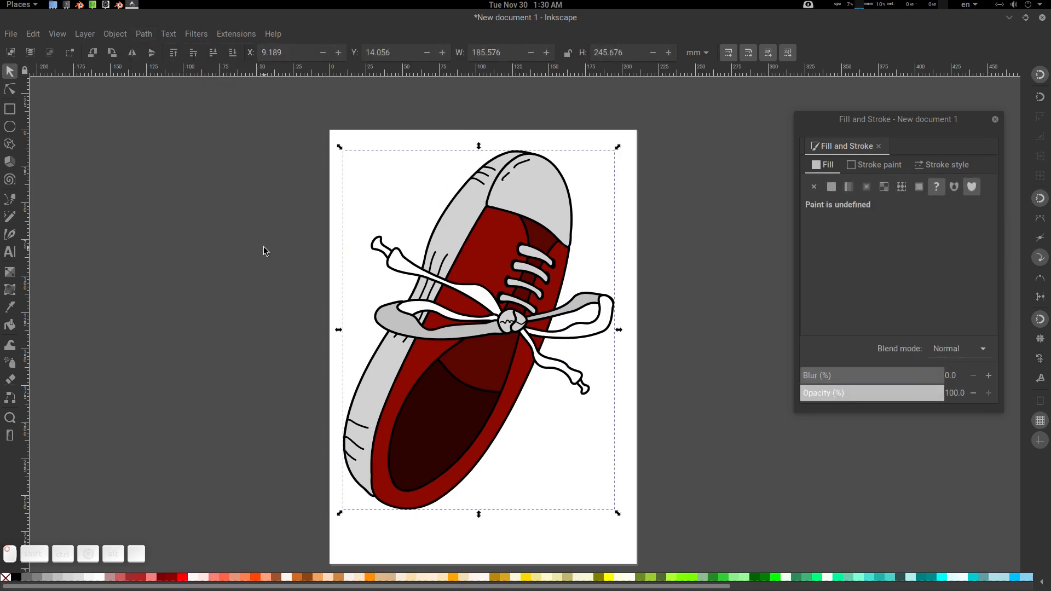
# Step: Select the toe cap path and display its nodes to examine the simplified path
pyautogui.press('Escape')
pyautogui.click(528, 200)
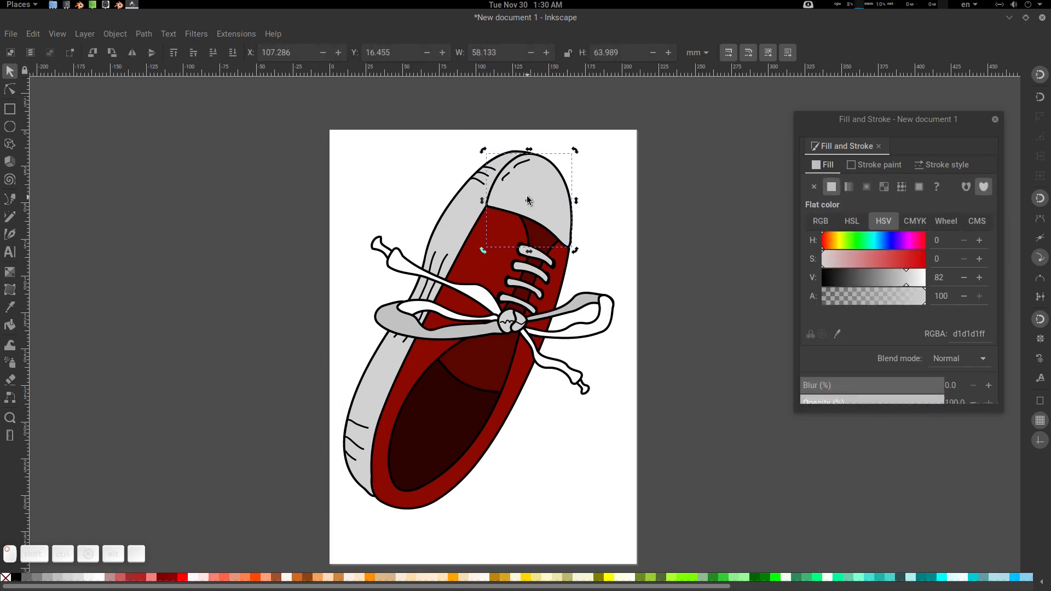
pyautogui.press('n')
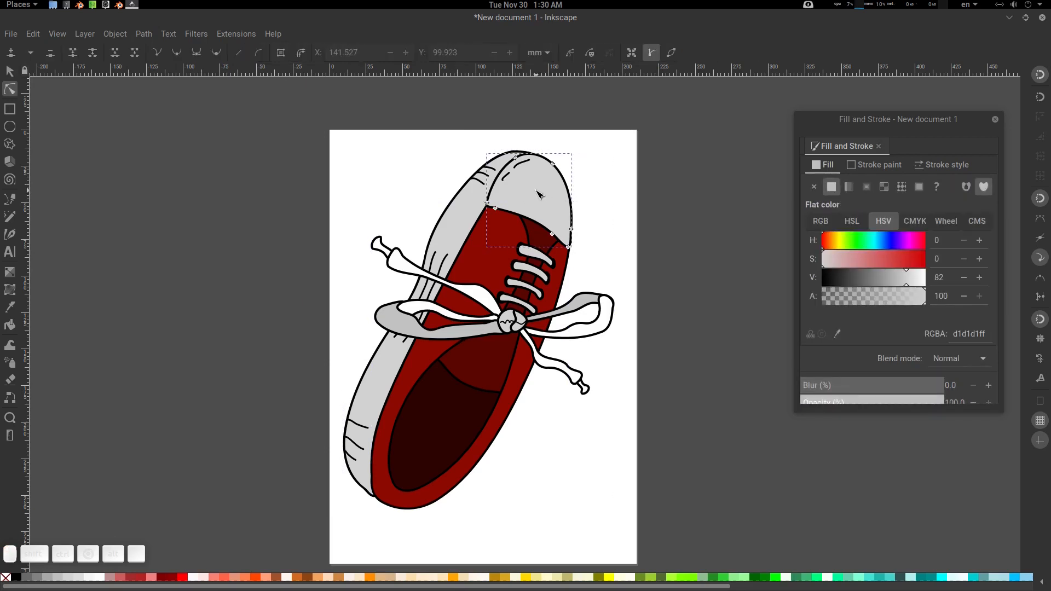
# Step: Select the whole sneaker group and move it to about X -3.1 mm and Y 23.6 mm
pyautogui.click(515, 158)
pyautogui.keyDown('ctrl'); pyautogui.moveTo(569, 180); pyautogui.dragTo(609, 159); pyautogui.keyUp('ctrl')
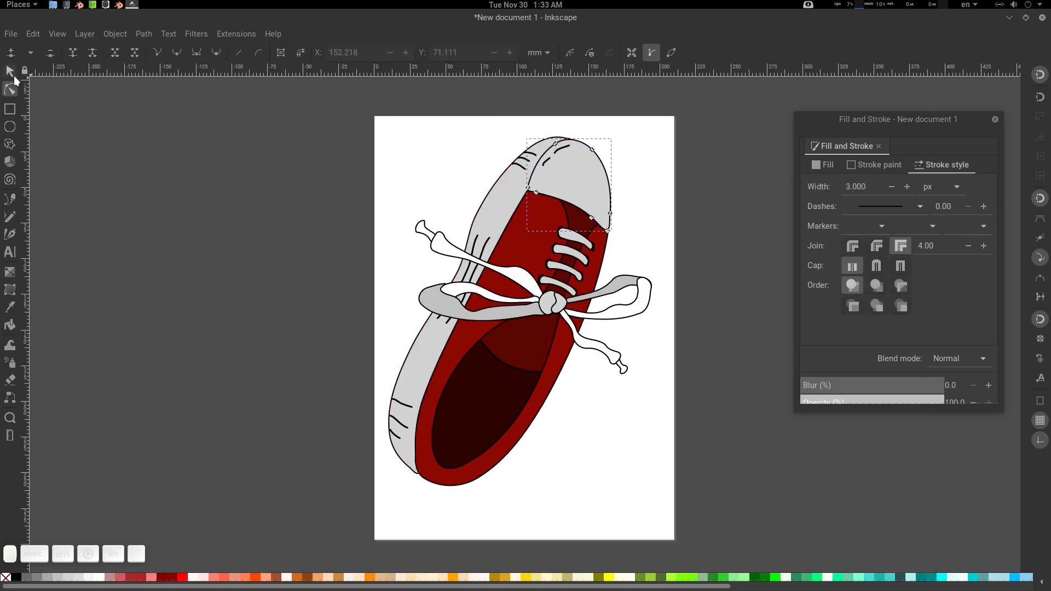
pyautogui.click(14, 75)
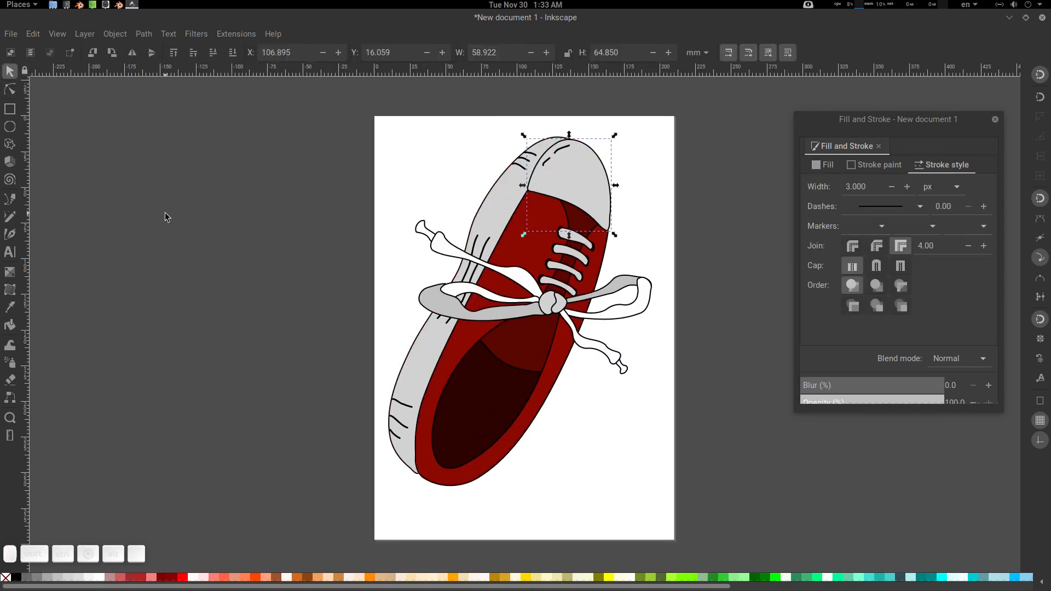
pyautogui.click(164, 212)
pyautogui.click(569, 310)
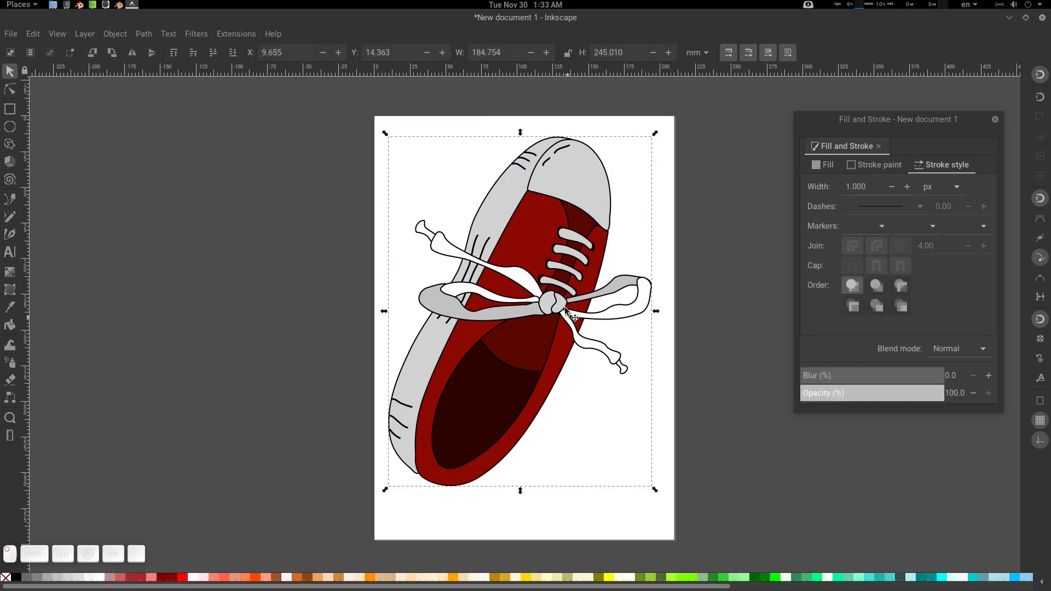
pyautogui.moveTo(569, 311); pyautogui.dragTo(551, 323)
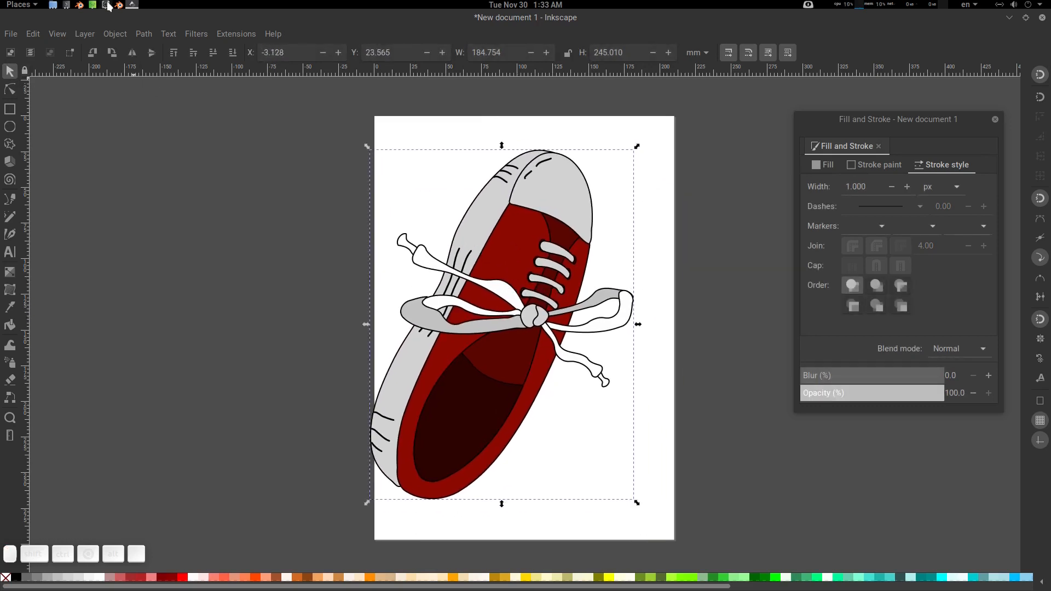
# Step: Switch to Blender, enable Curve Editing in Edit Mode for the Shoe top2 Grease Pencil object, and select a curve point on the toe cap
pyautogui.click(80, 5)
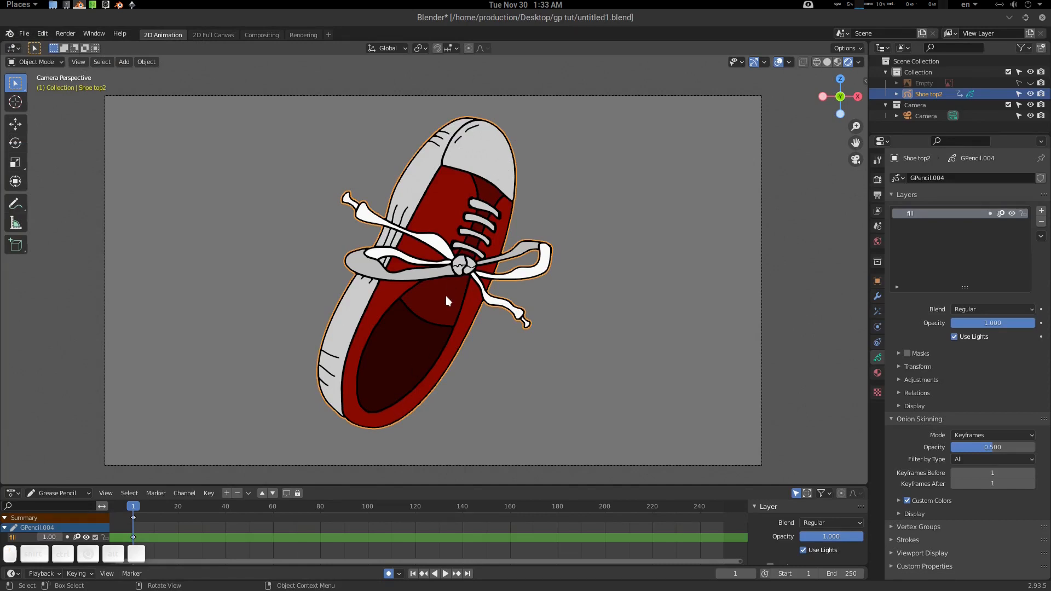
pyautogui.hotkey('ctrl', 'Tab')
pyautogui.click(551, 160)
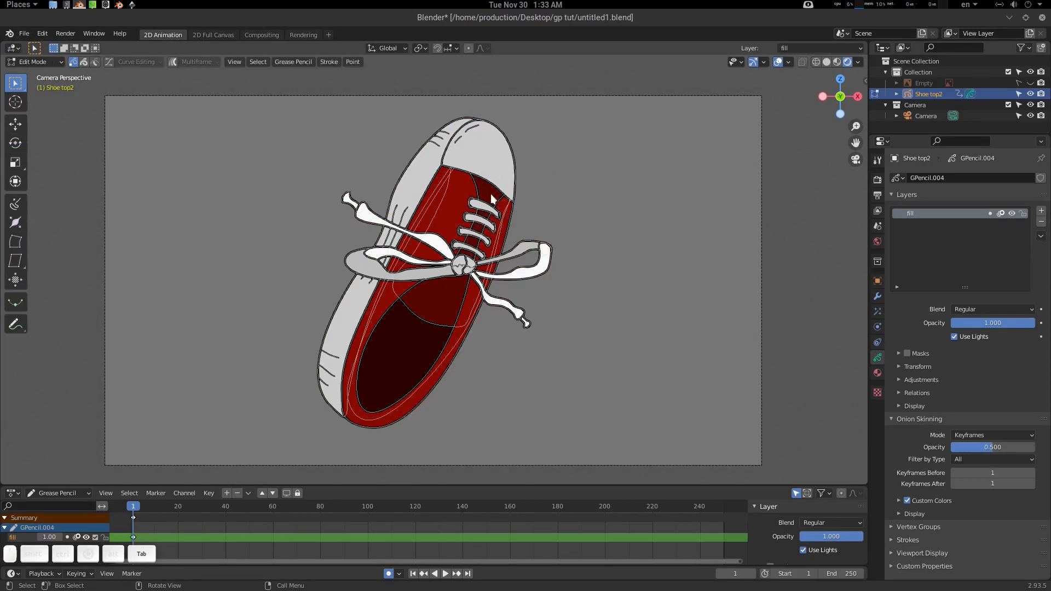
pyautogui.click(109, 61)
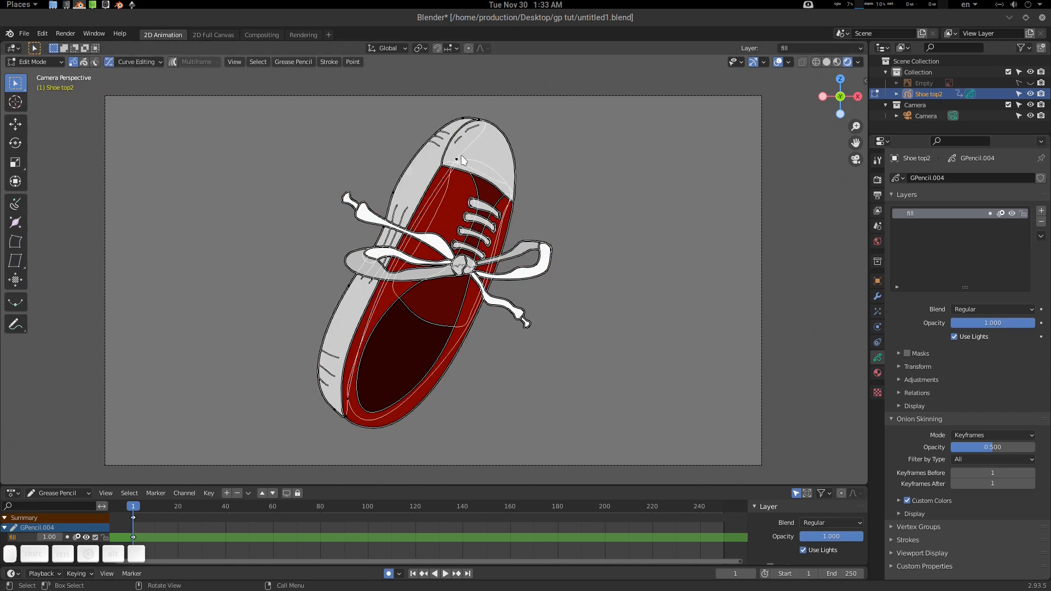
pyautogui.click(457, 159)
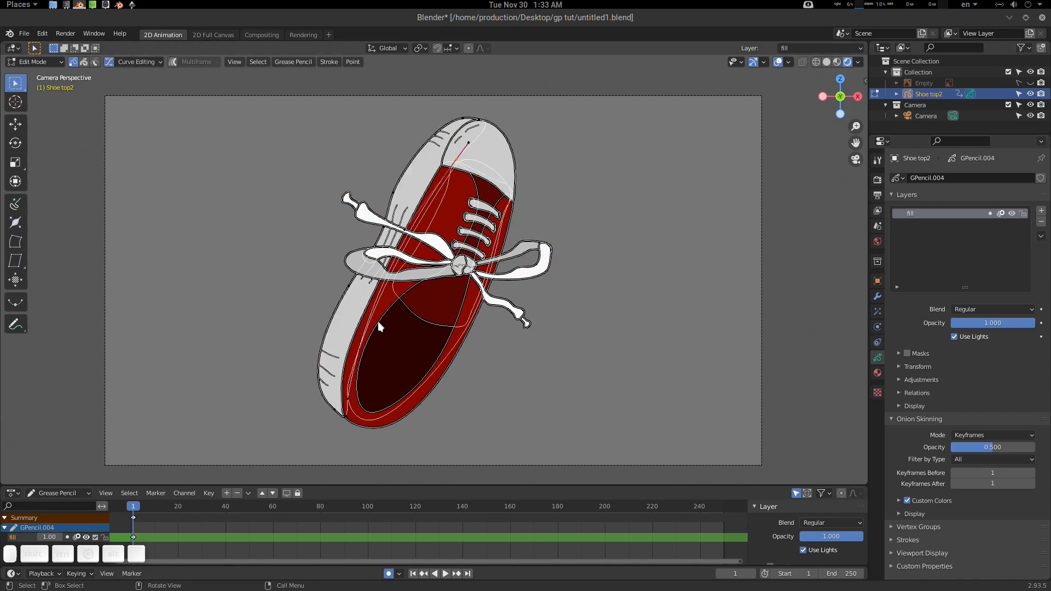